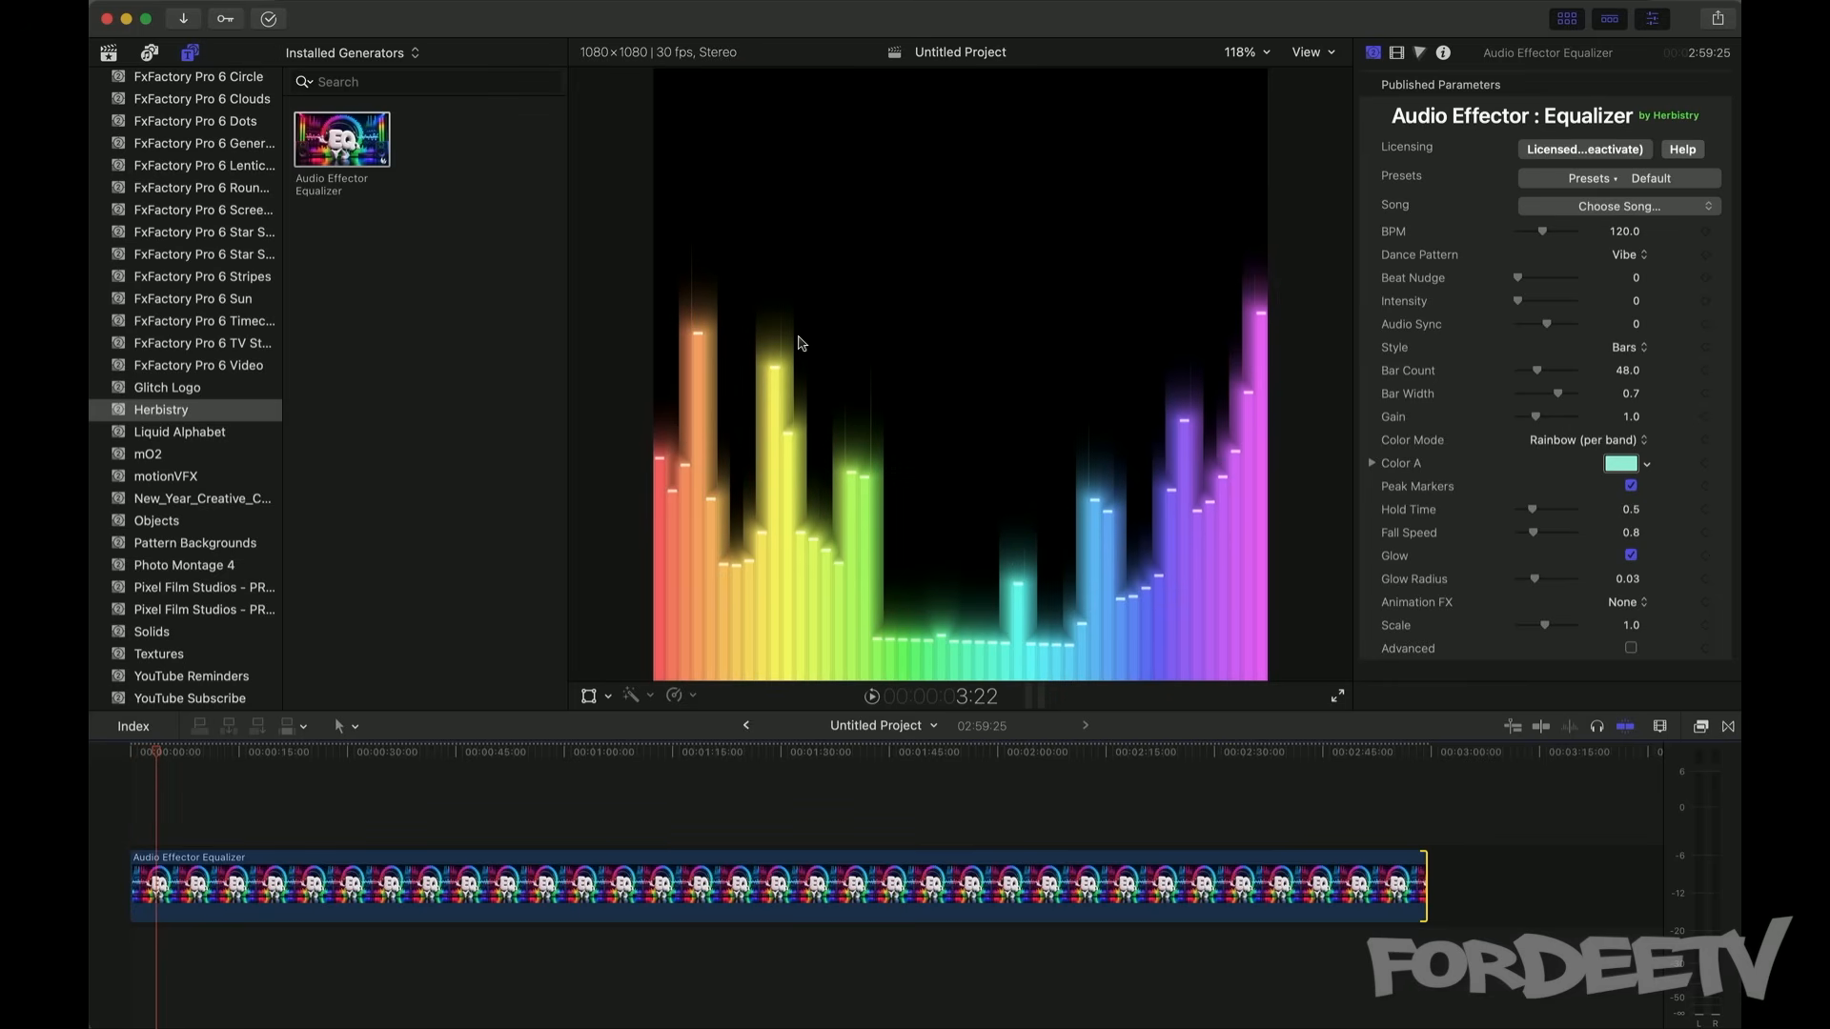
Step: Try the Sine Wave and Pulse options for the Equalizer's Dance Pattern
left_click(1624, 258)
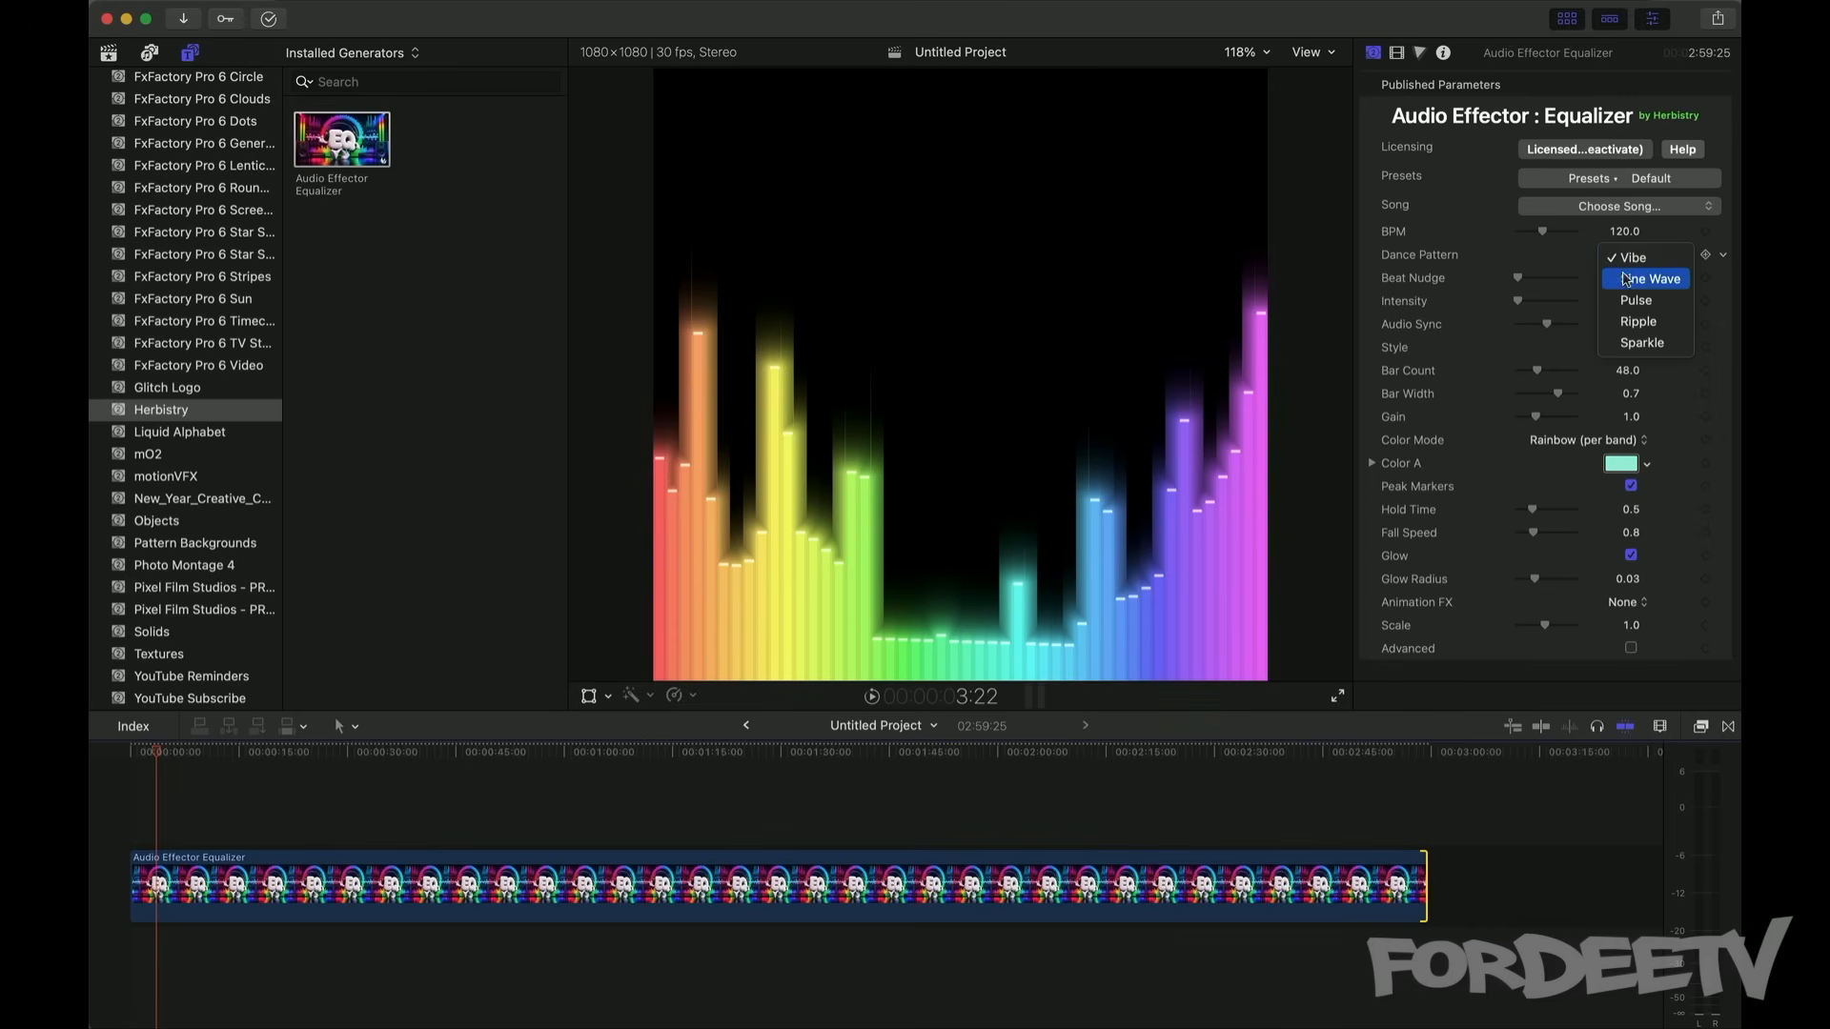
left_click(1635, 279)
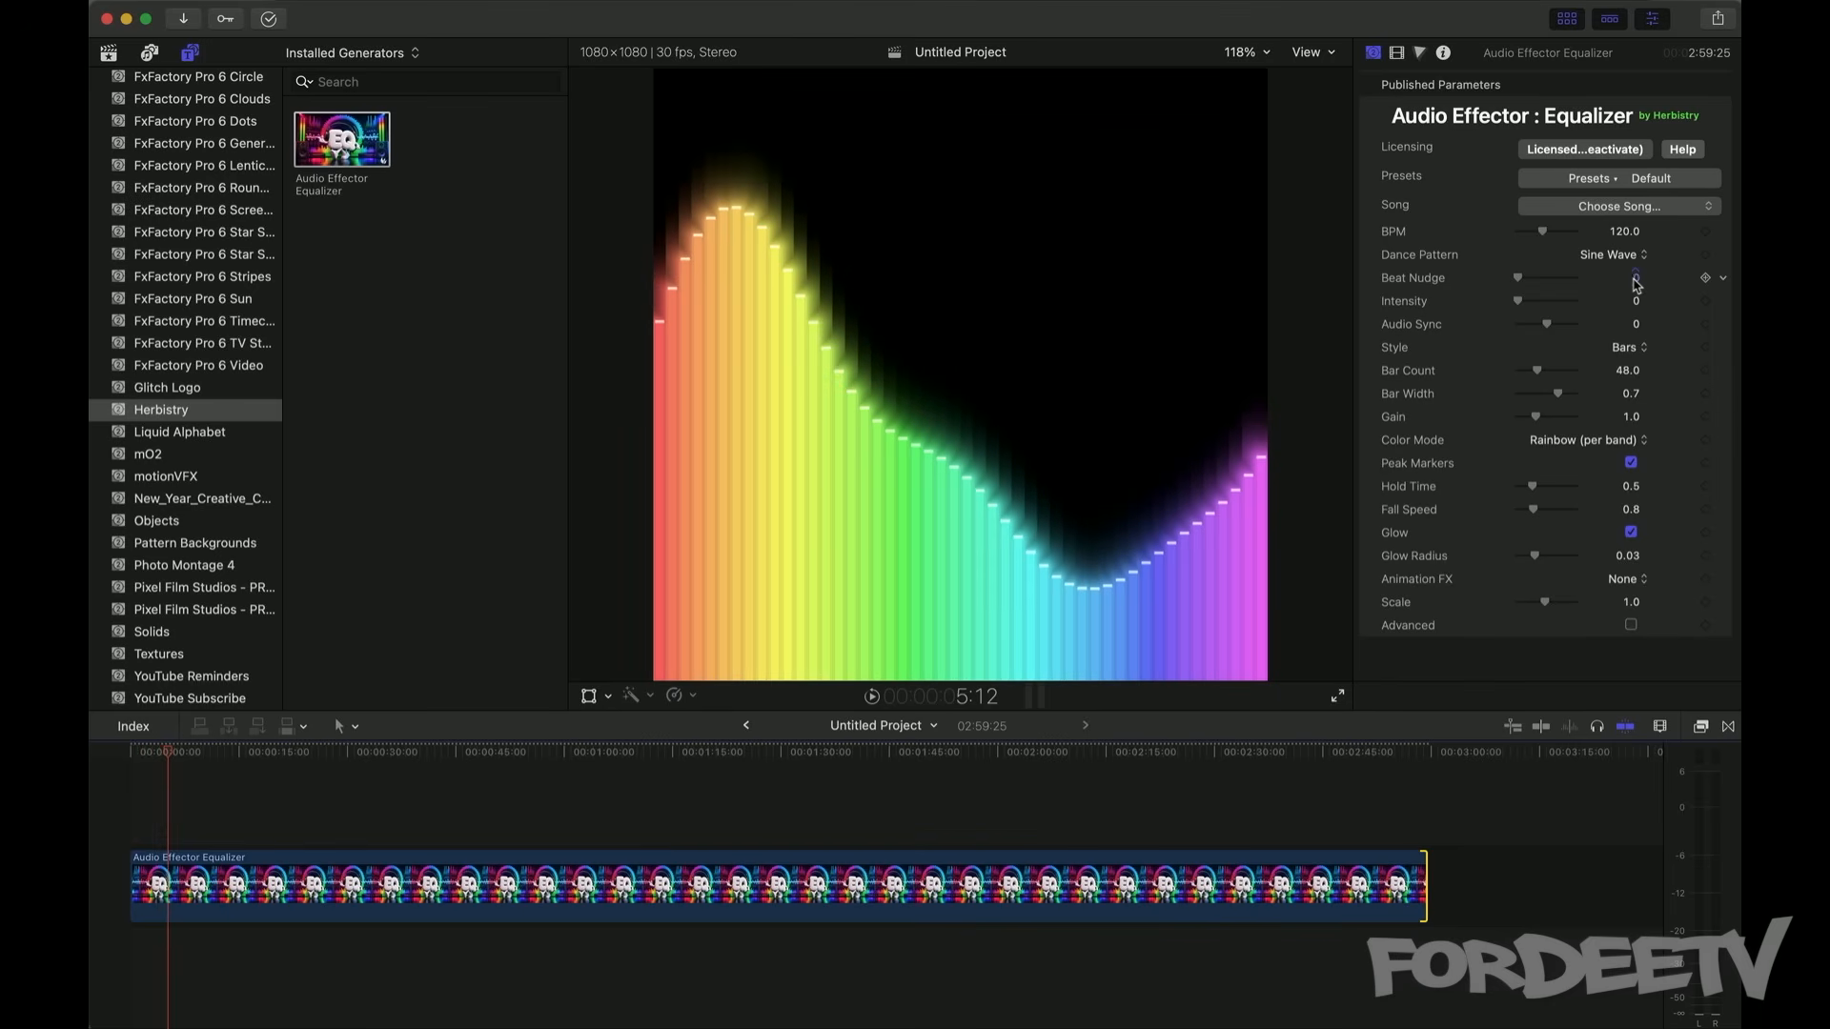
left_click(1635, 258)
left_click(1613, 281)
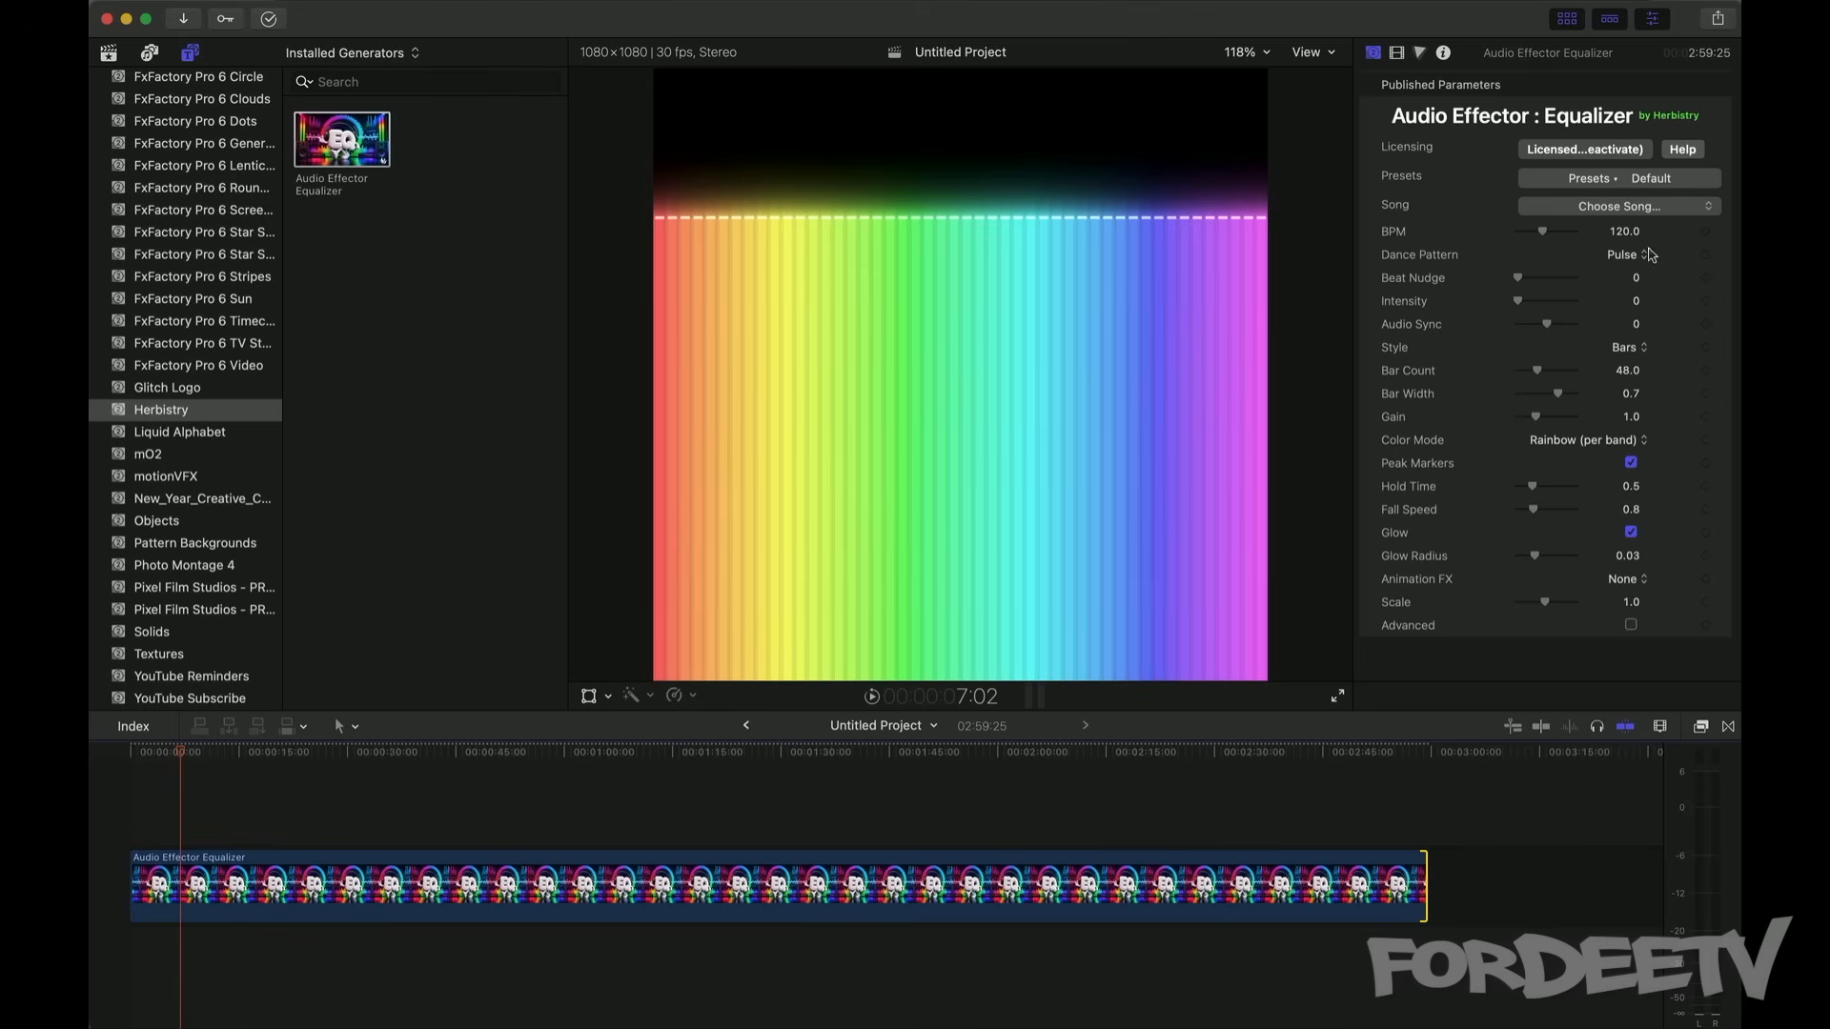
Step: Try a BPM of 60 for the Pulse pattern and restore the BPM to 120
left_click(1625, 231)
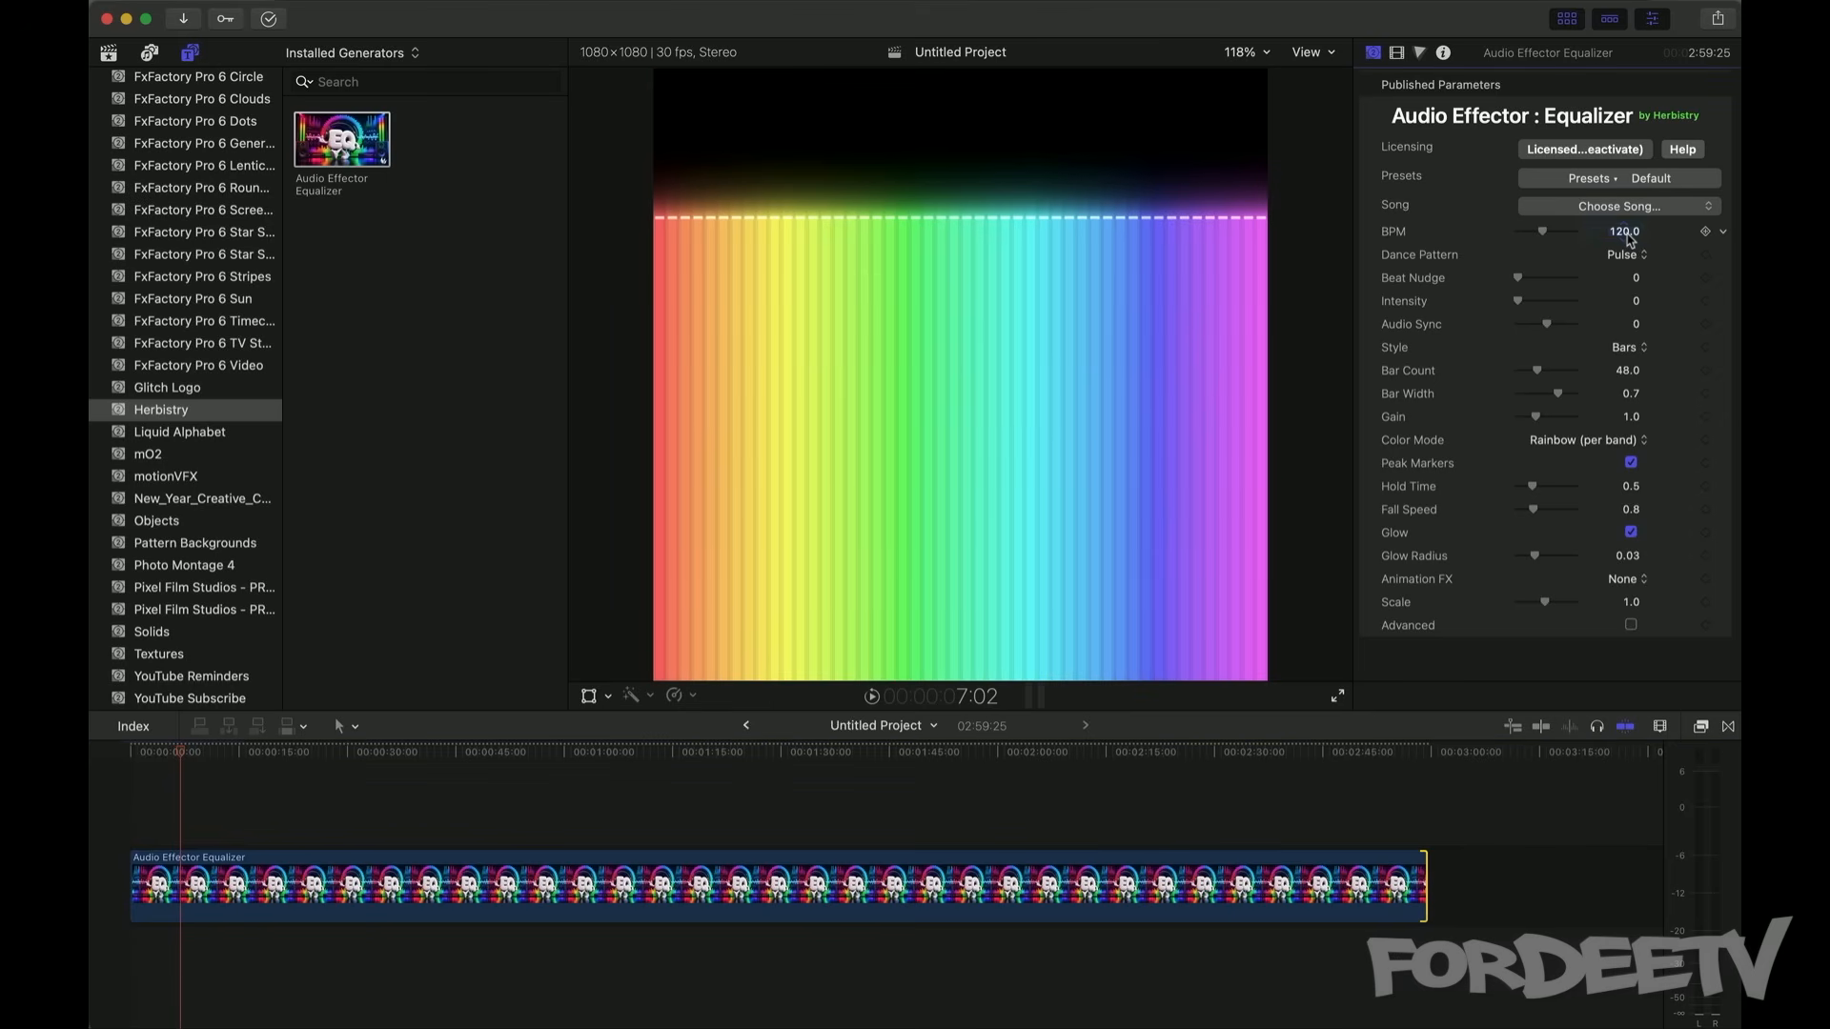
type("60")
key("Return")
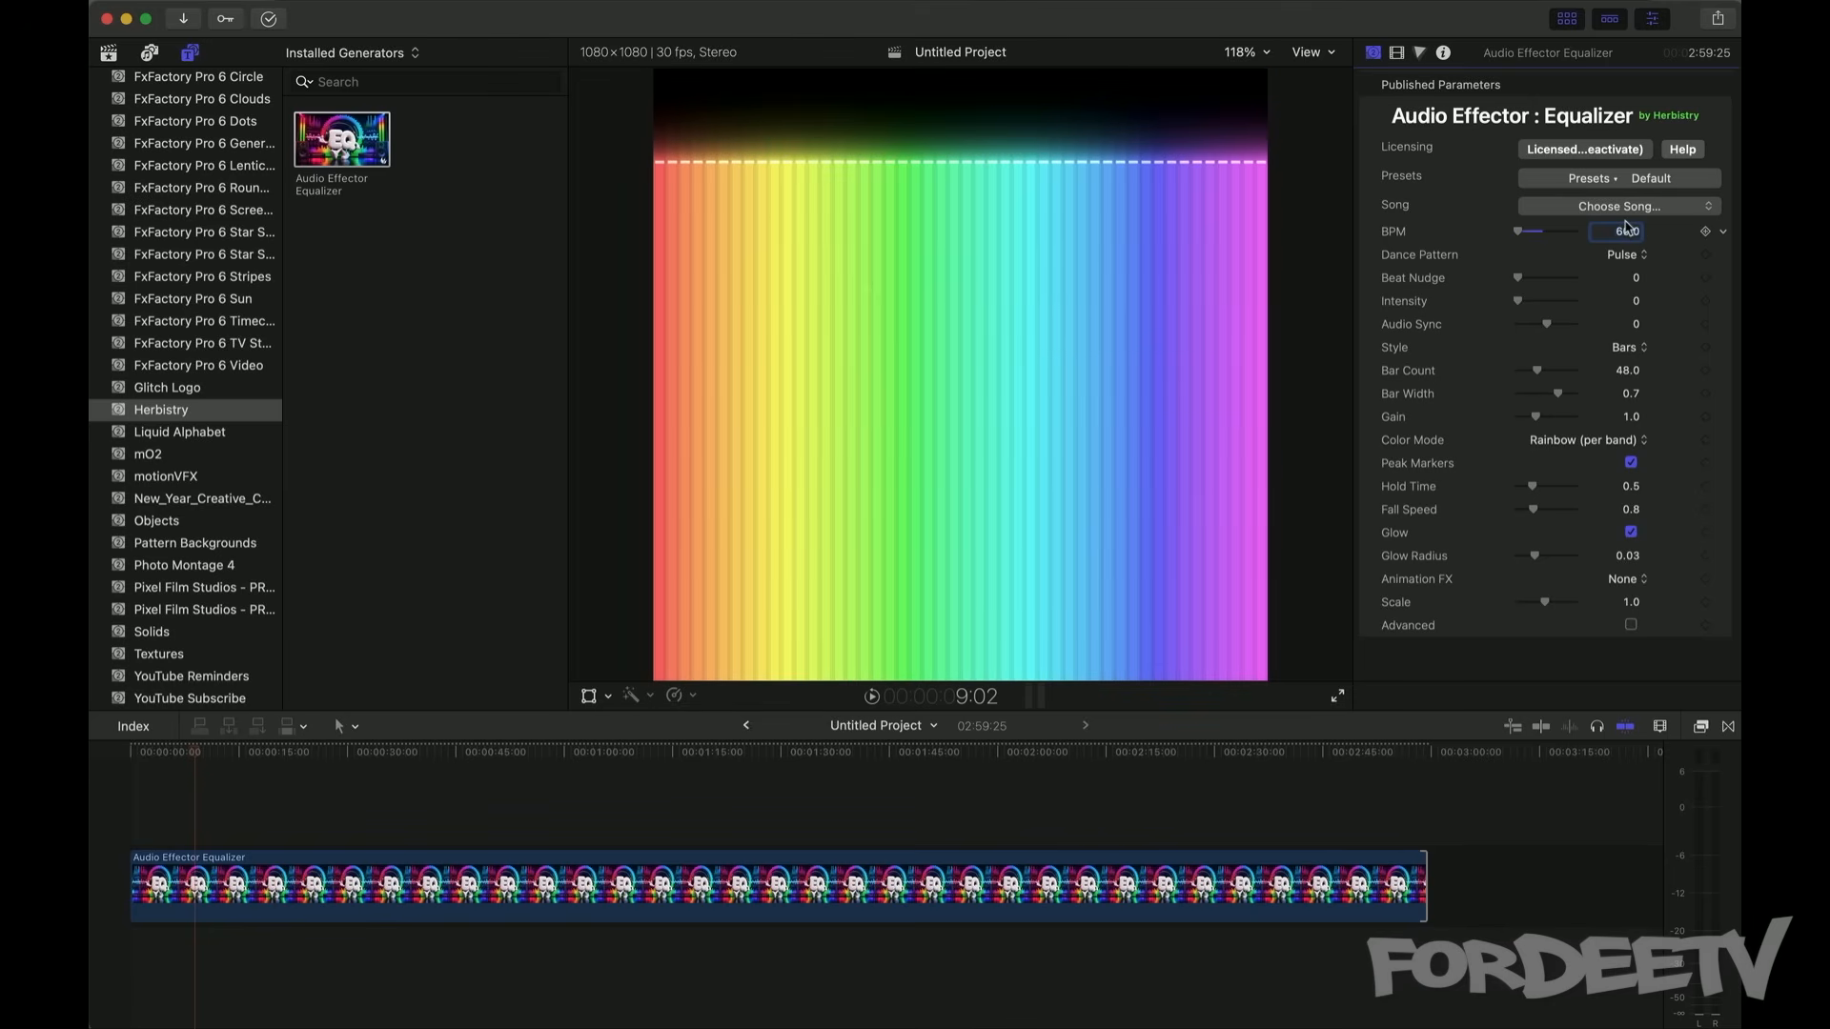
key("Return")
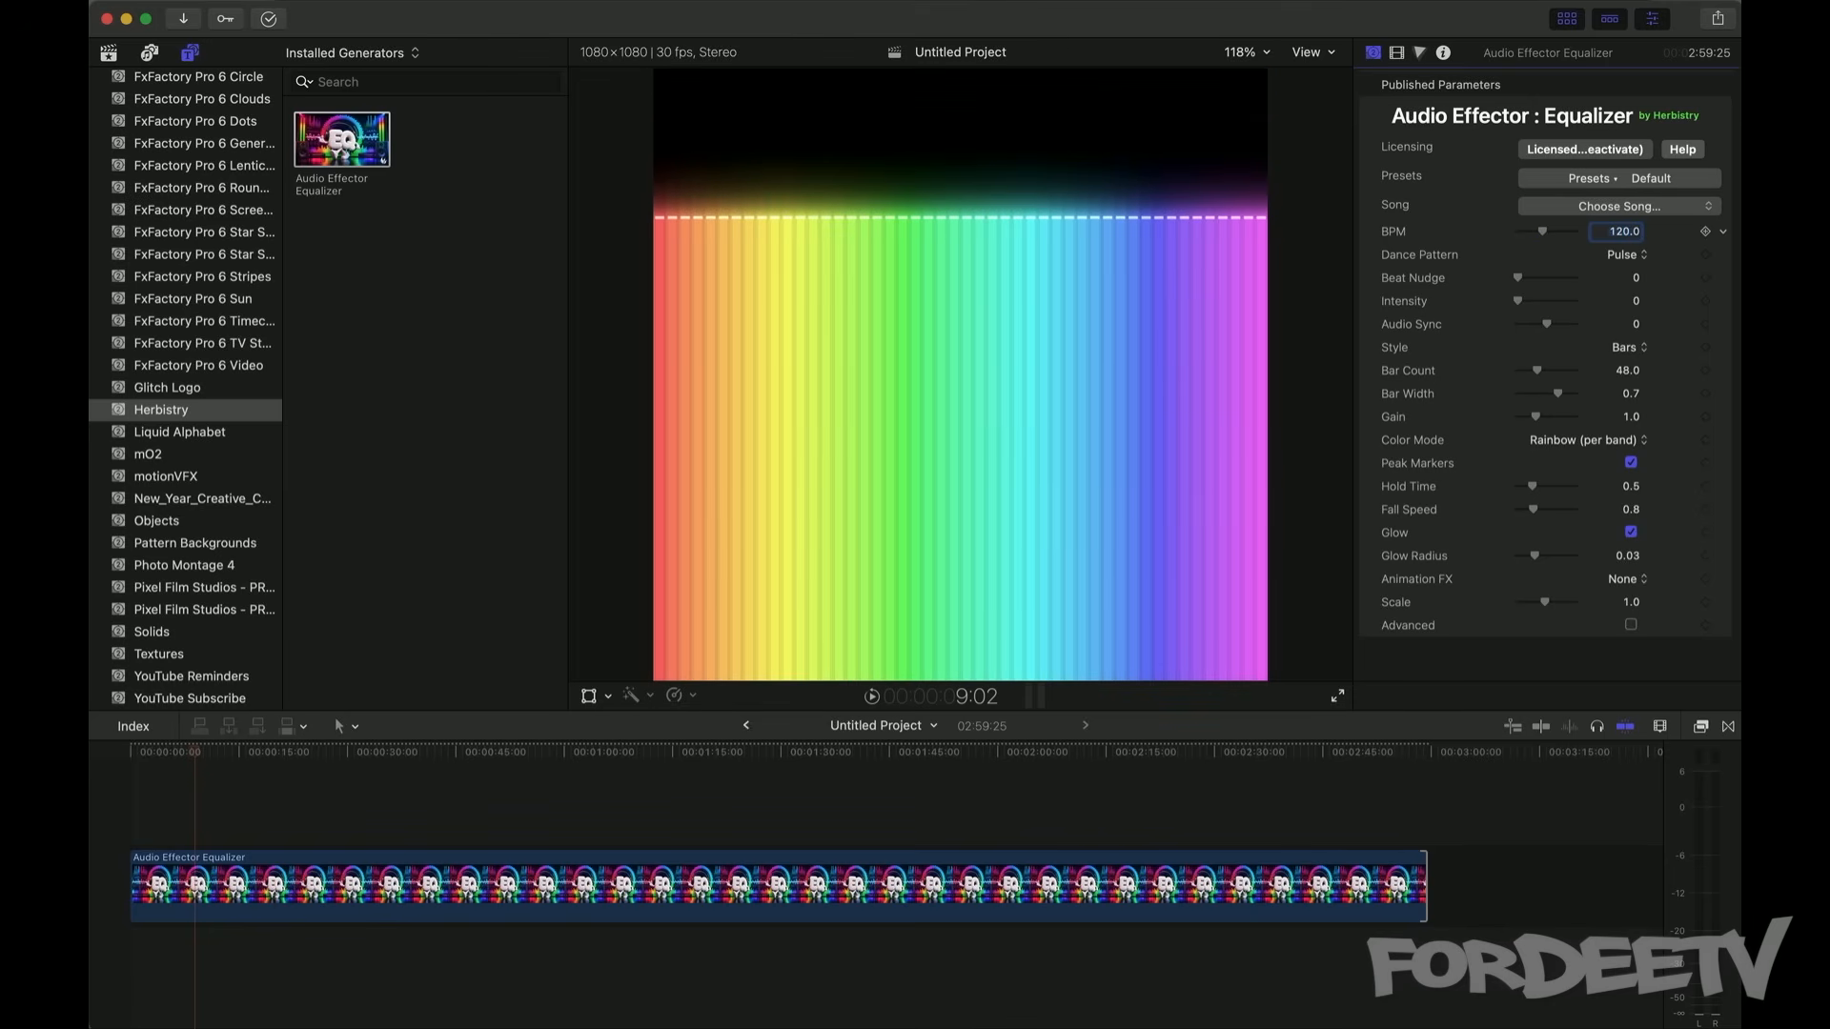
Step: Change the Dance Pattern to Ripple and after that to Sparkle
left_click(1632, 255)
left_click(1634, 278)
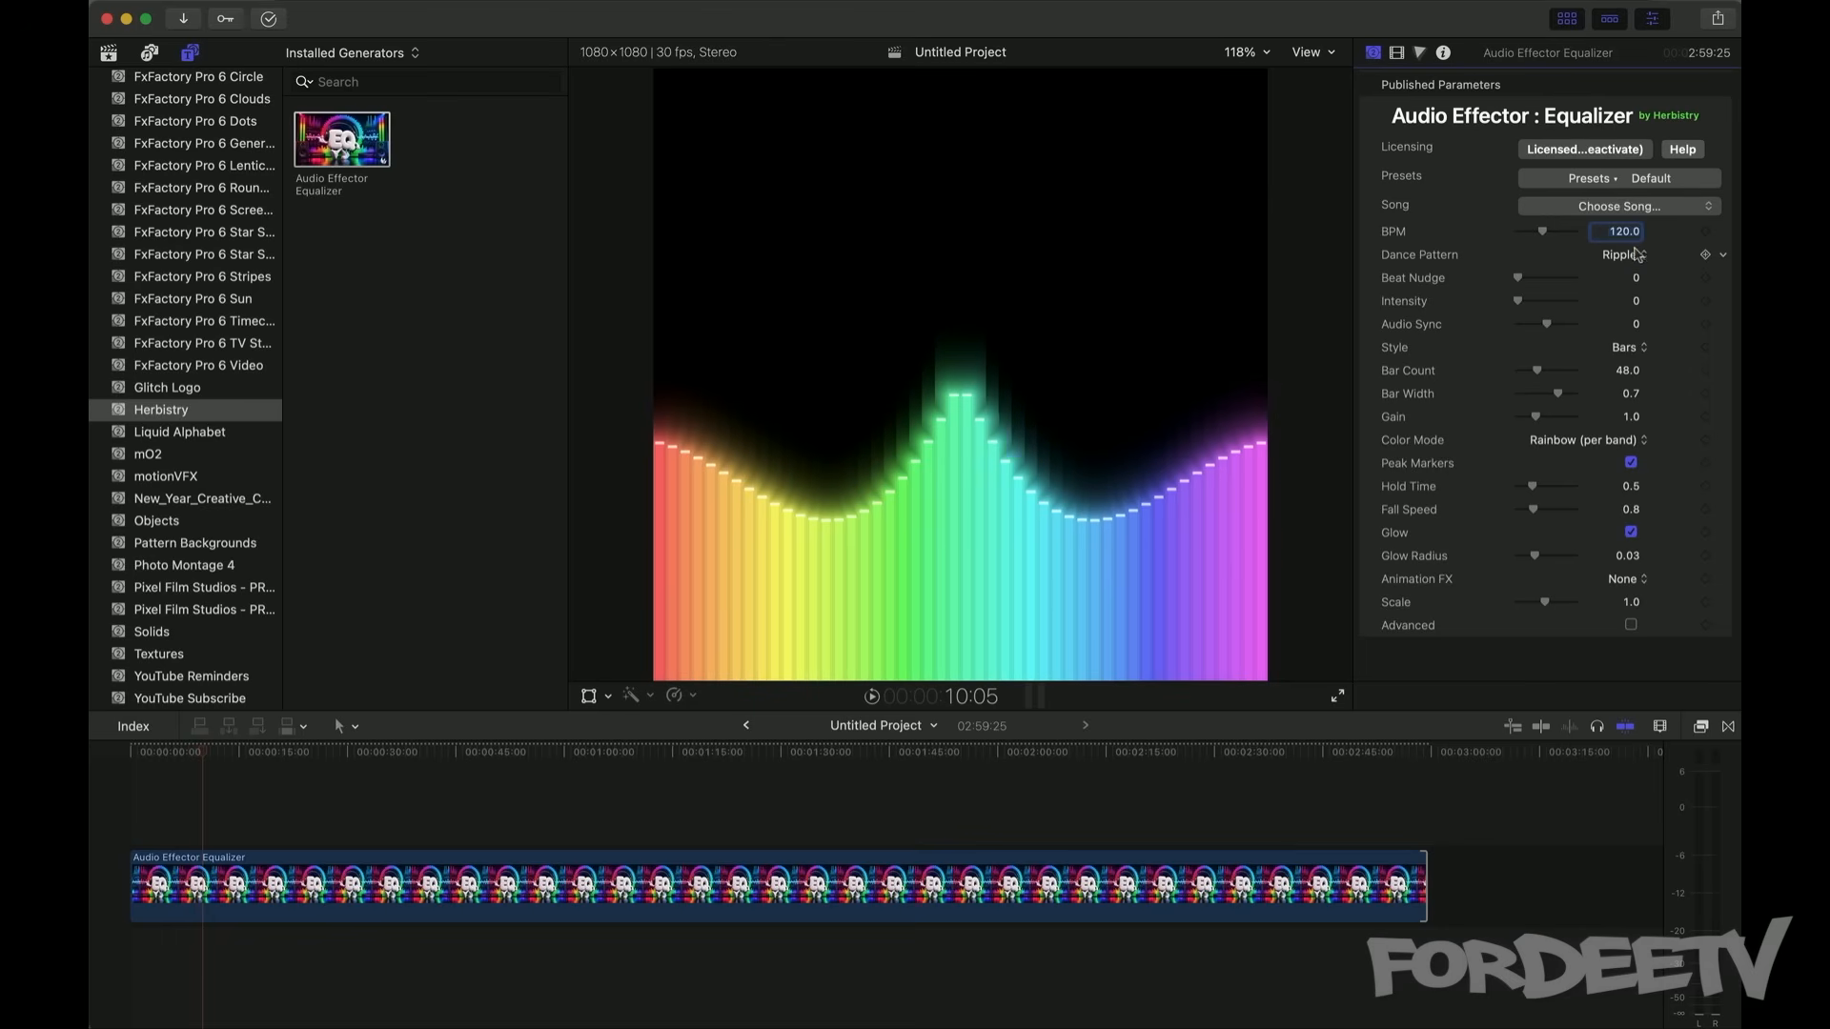
left_click(1636, 253)
left_click(1624, 278)
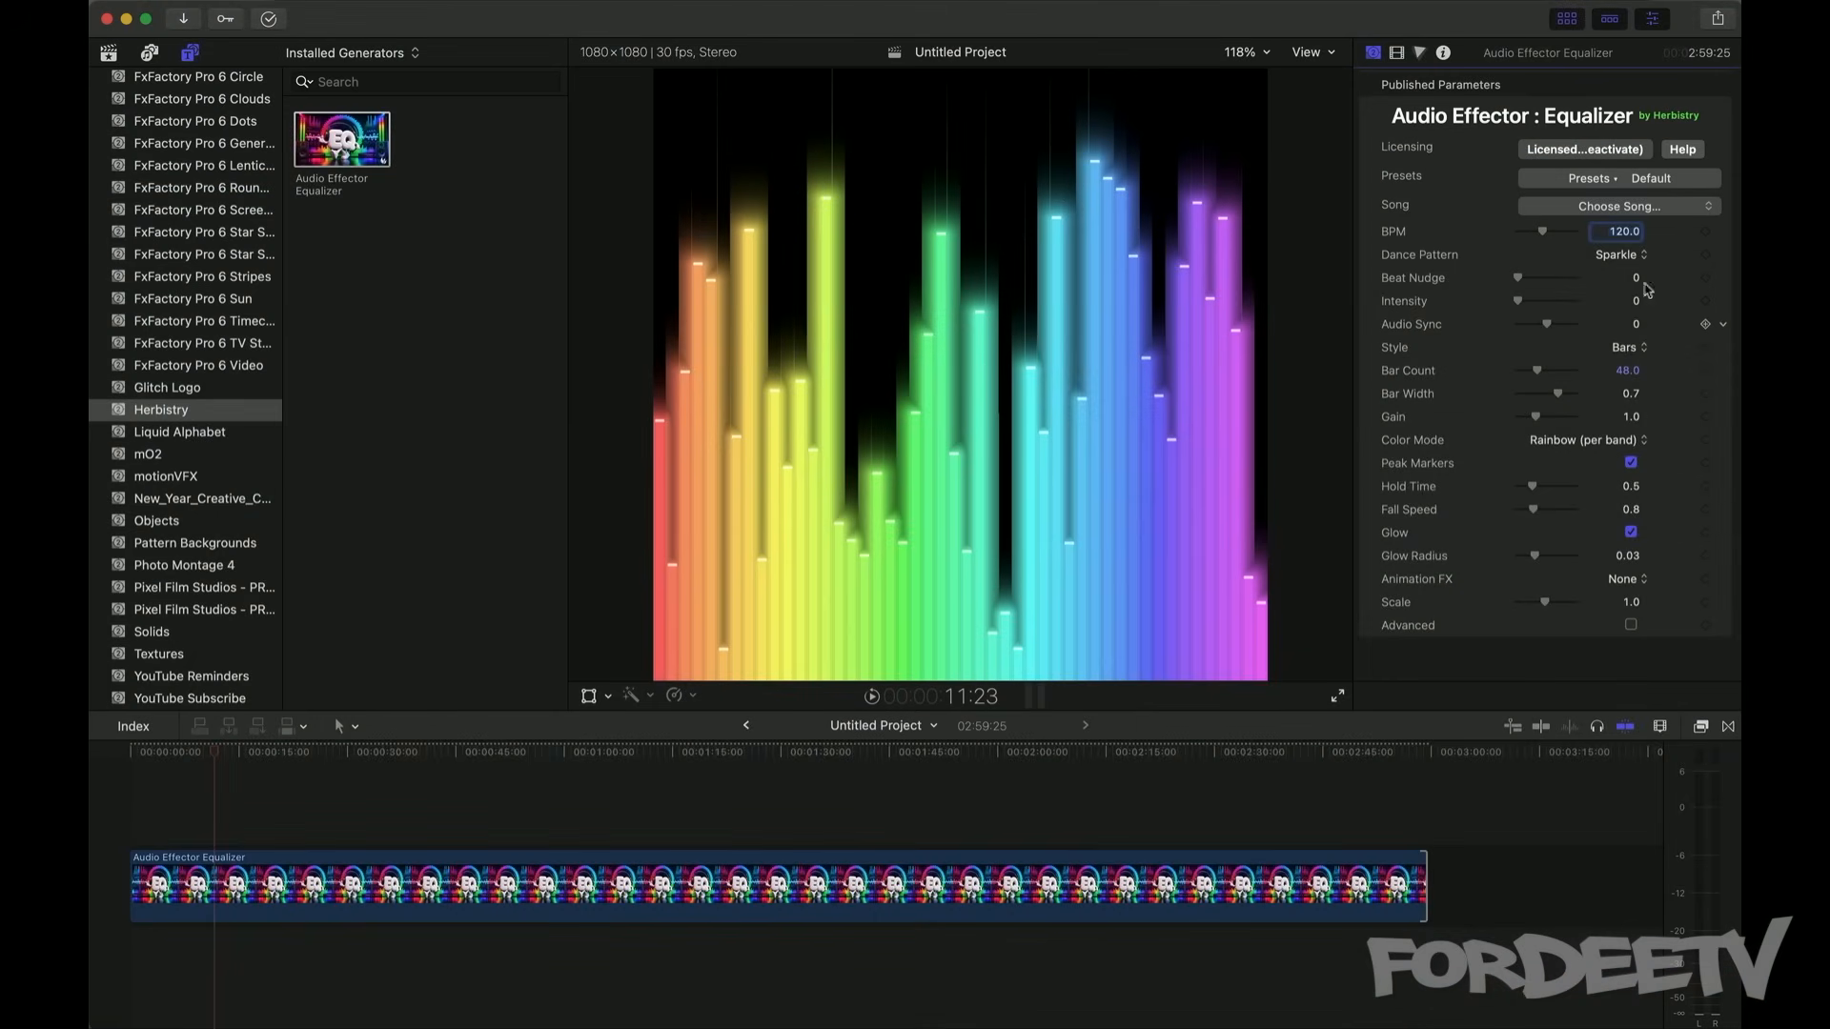
Step: Return the Dance Pattern to Vibe and set the Style to Center Mirror
left_click(1619, 257)
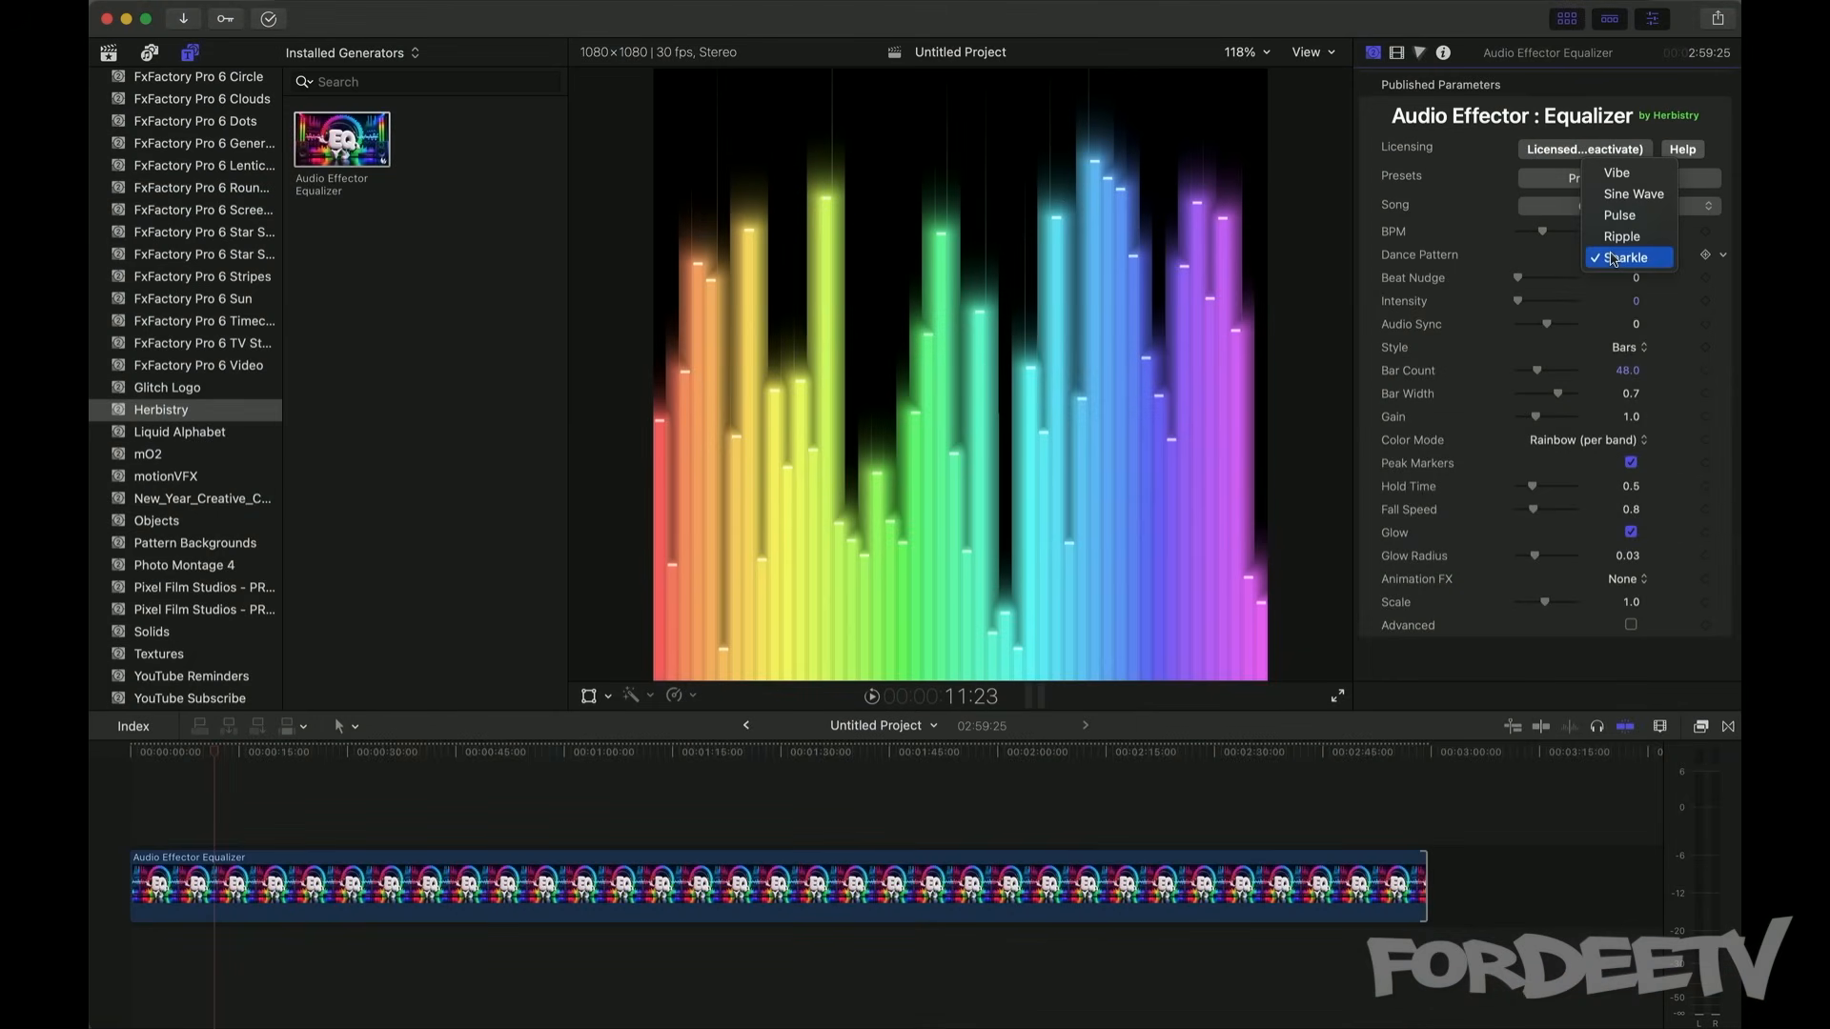
left_click(1607, 174)
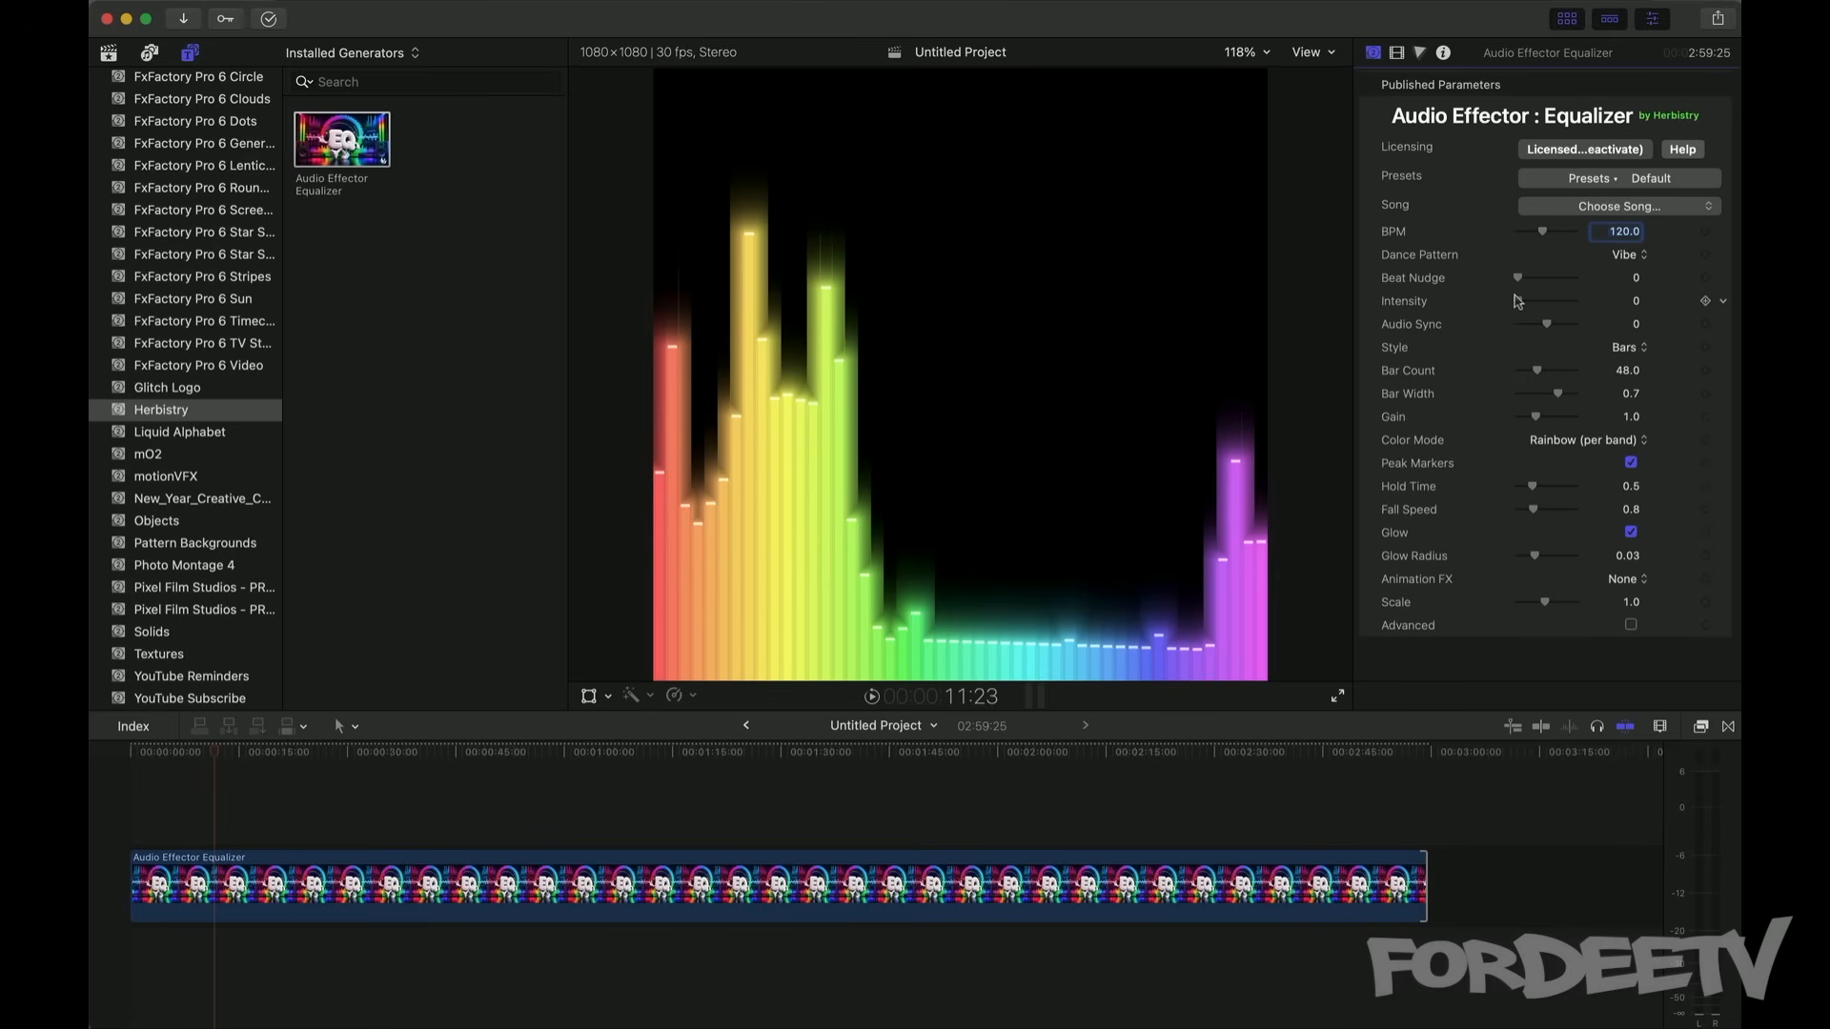
left_click(1633, 350)
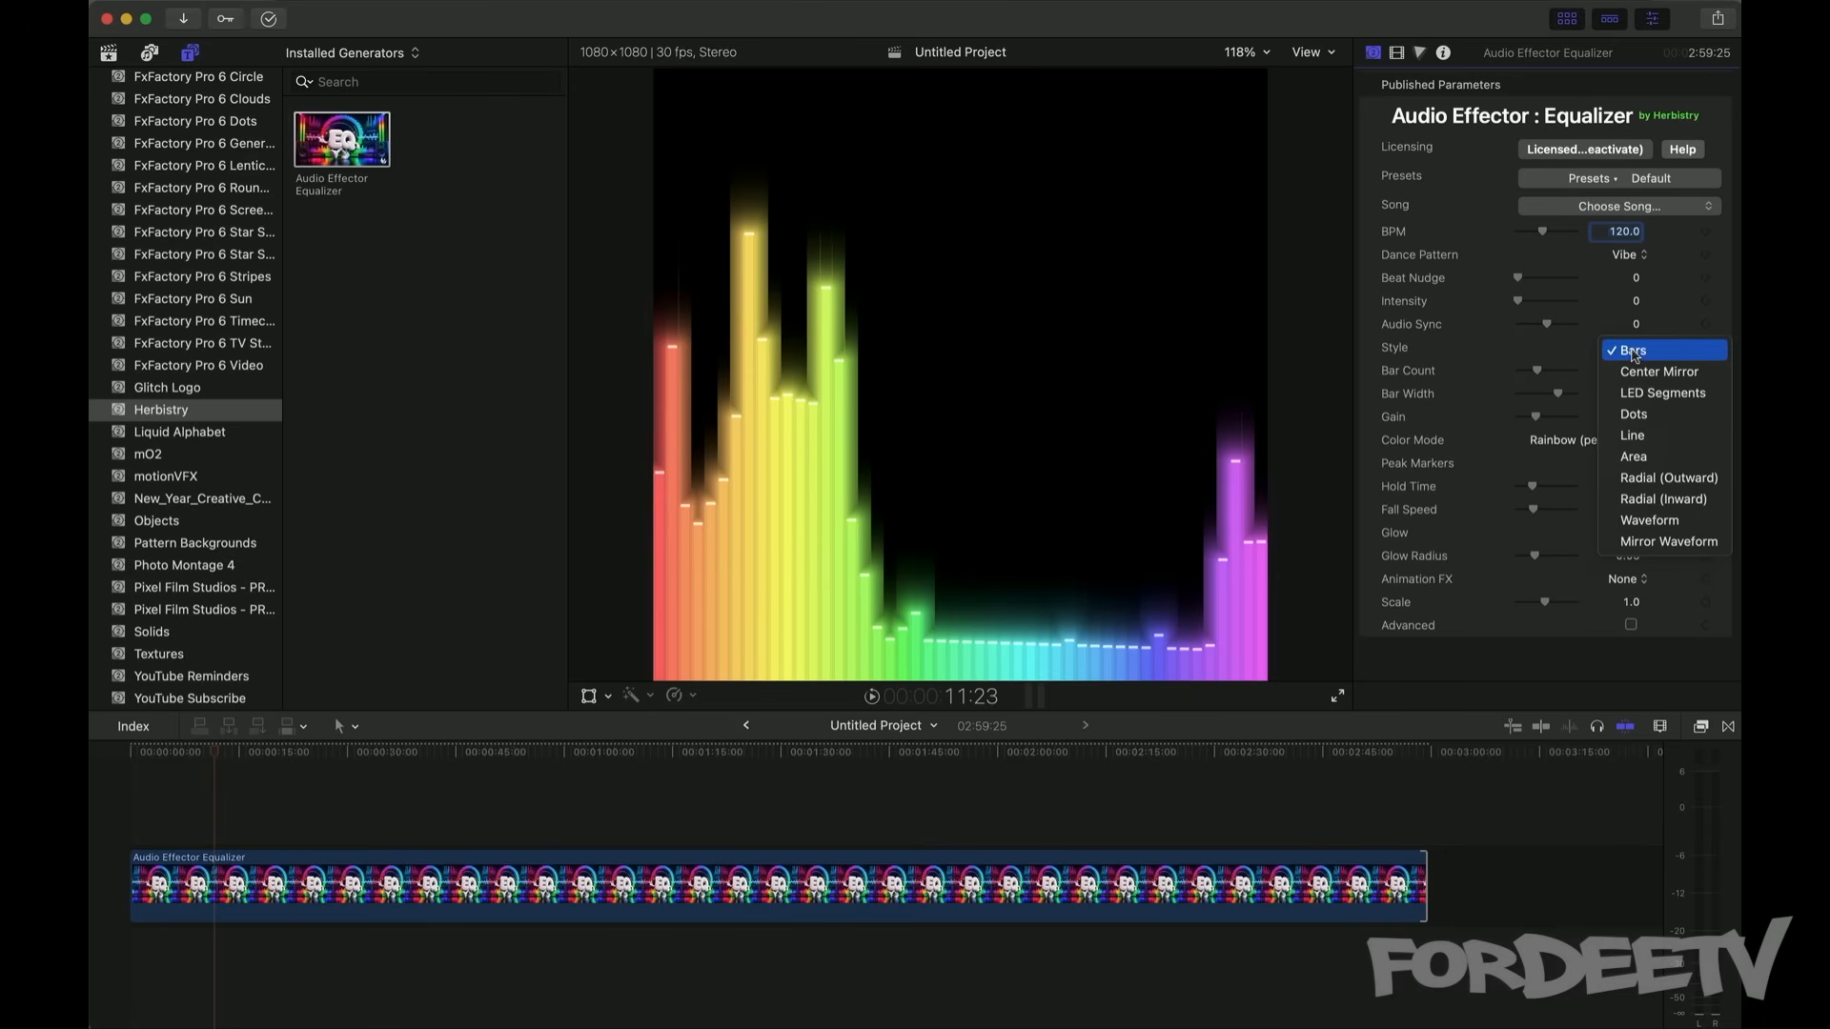
left_click(1633, 372)
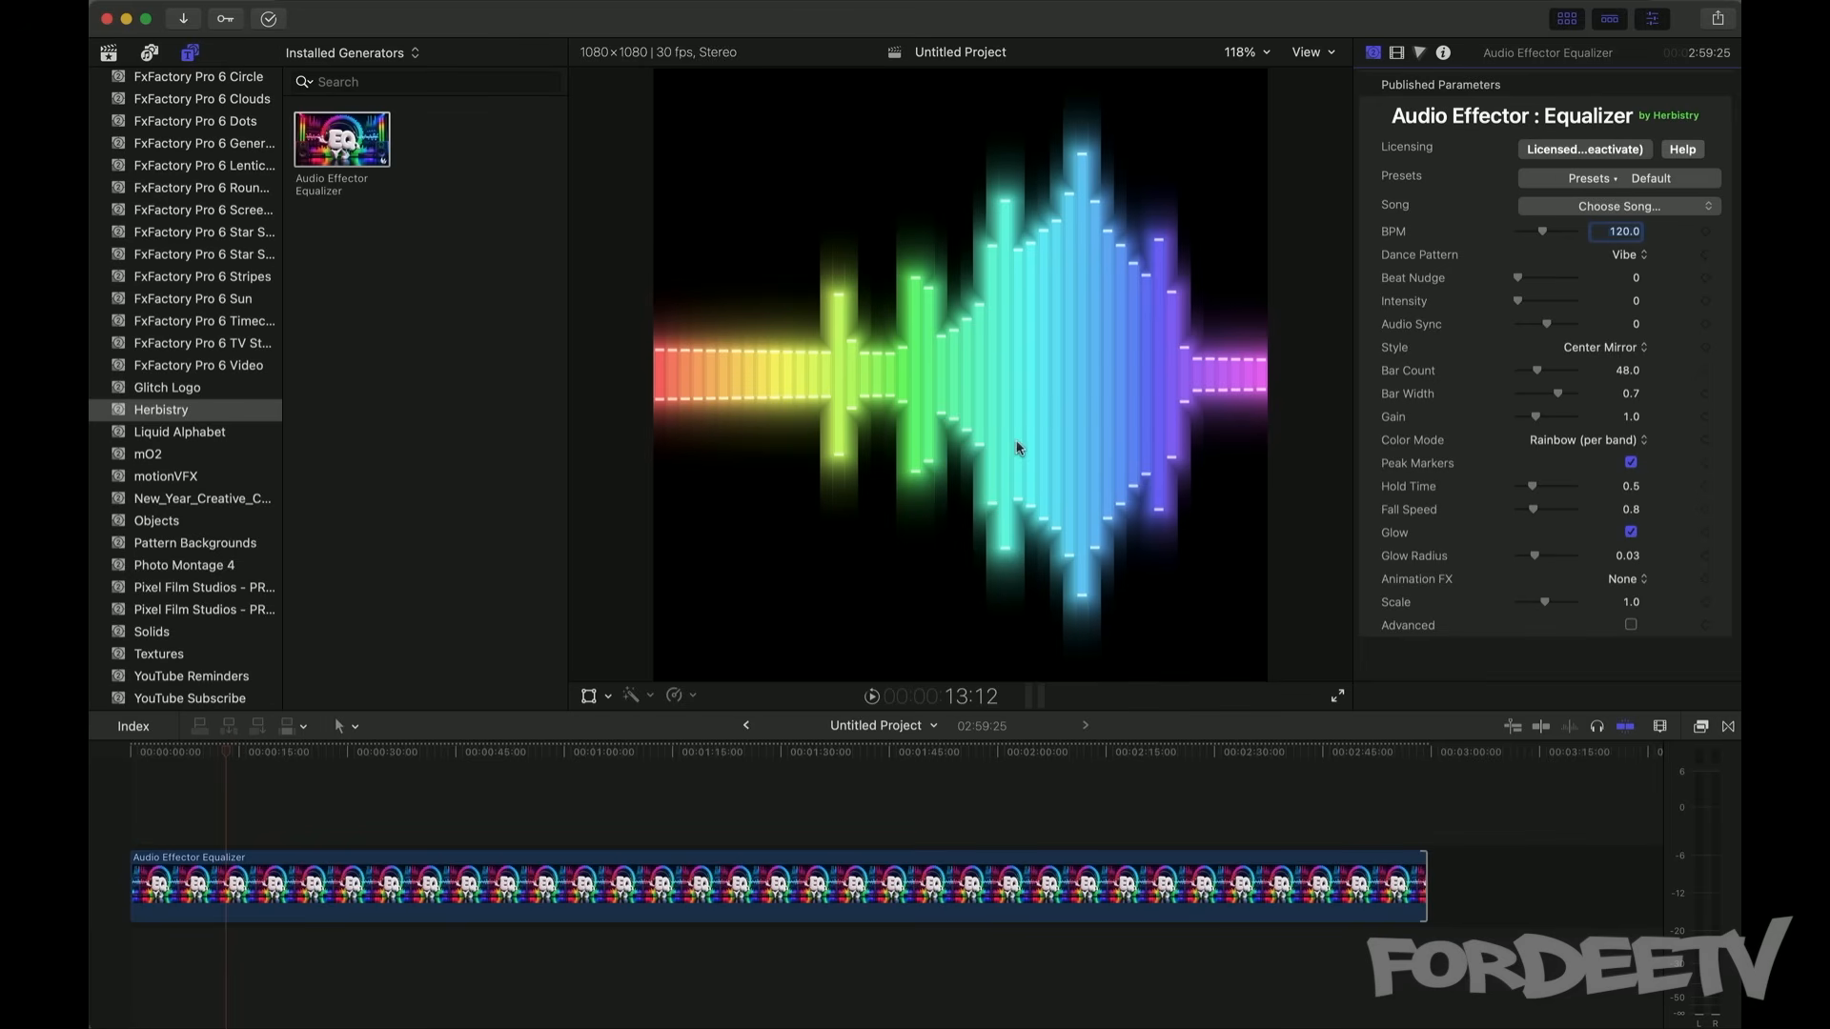
Step: Add the terps-in-the-breeze song beneath the Equalizer clip and lengthen that clip to about 3:14:21, close to the song's end
left_click(1564, 208)
double_click(787, 644)
left_click(107, 54)
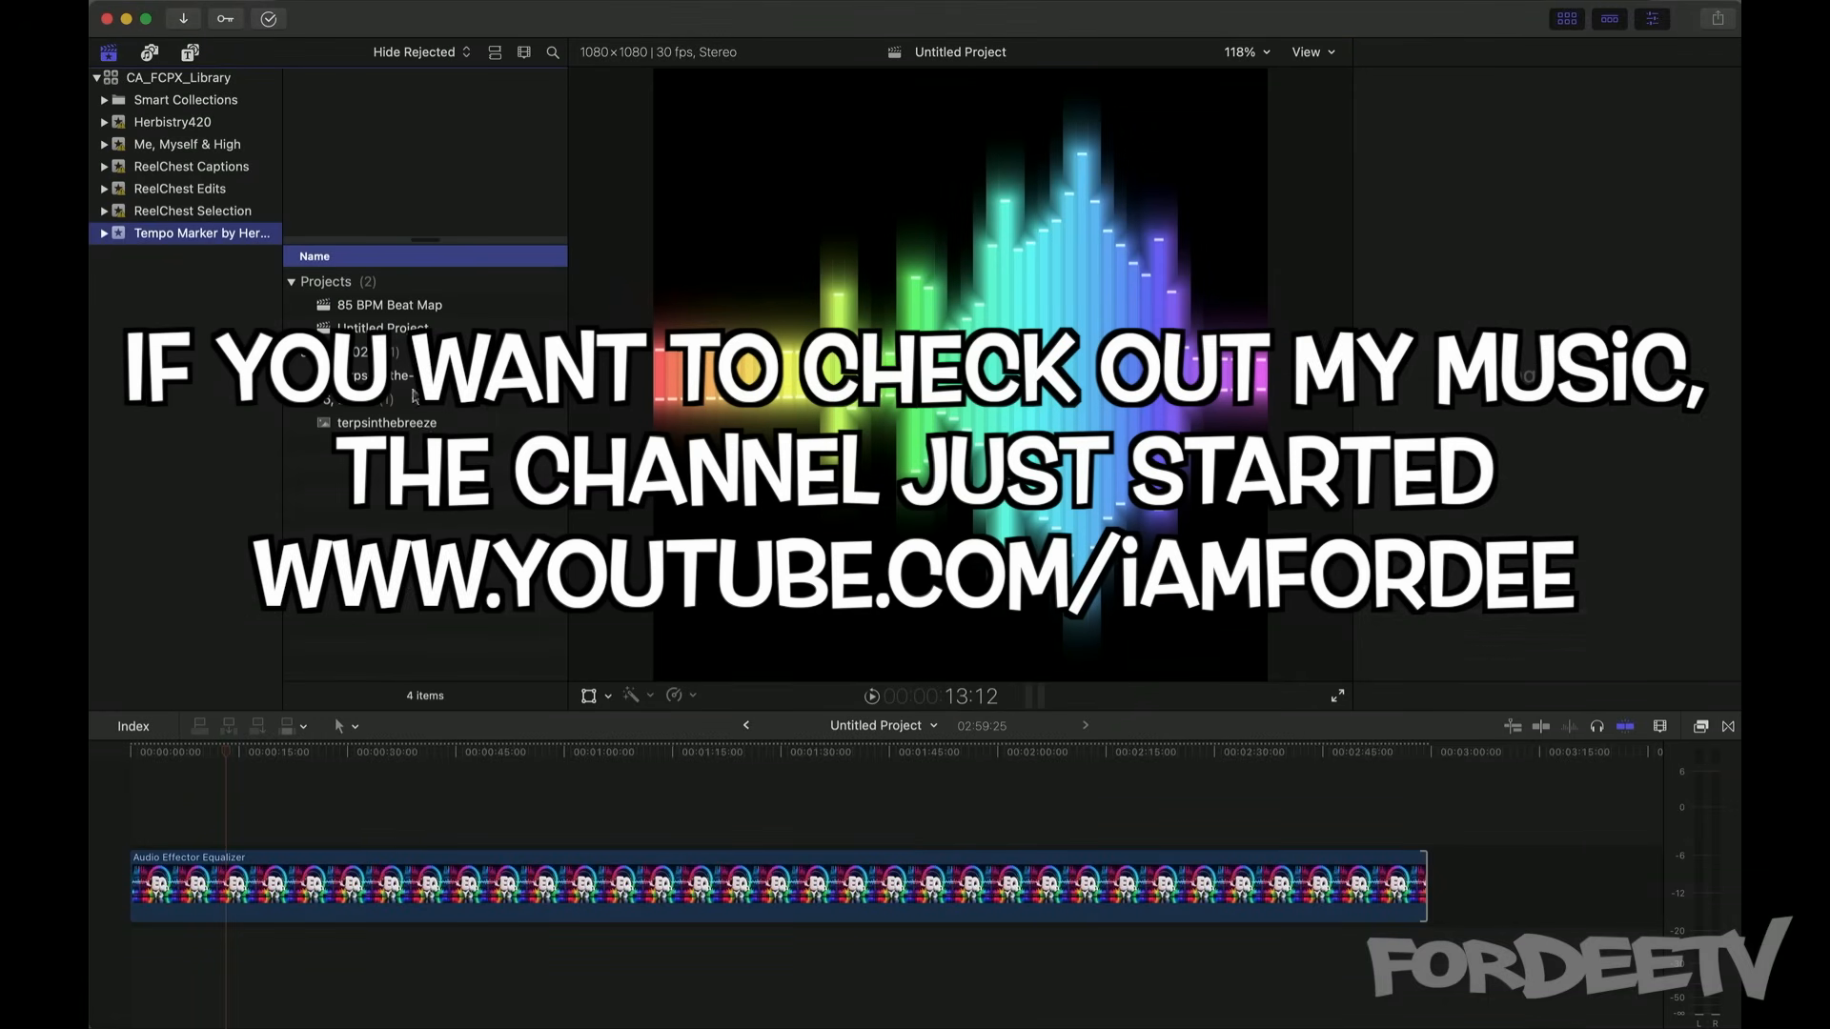
left_click_drag(381, 423, 133, 953)
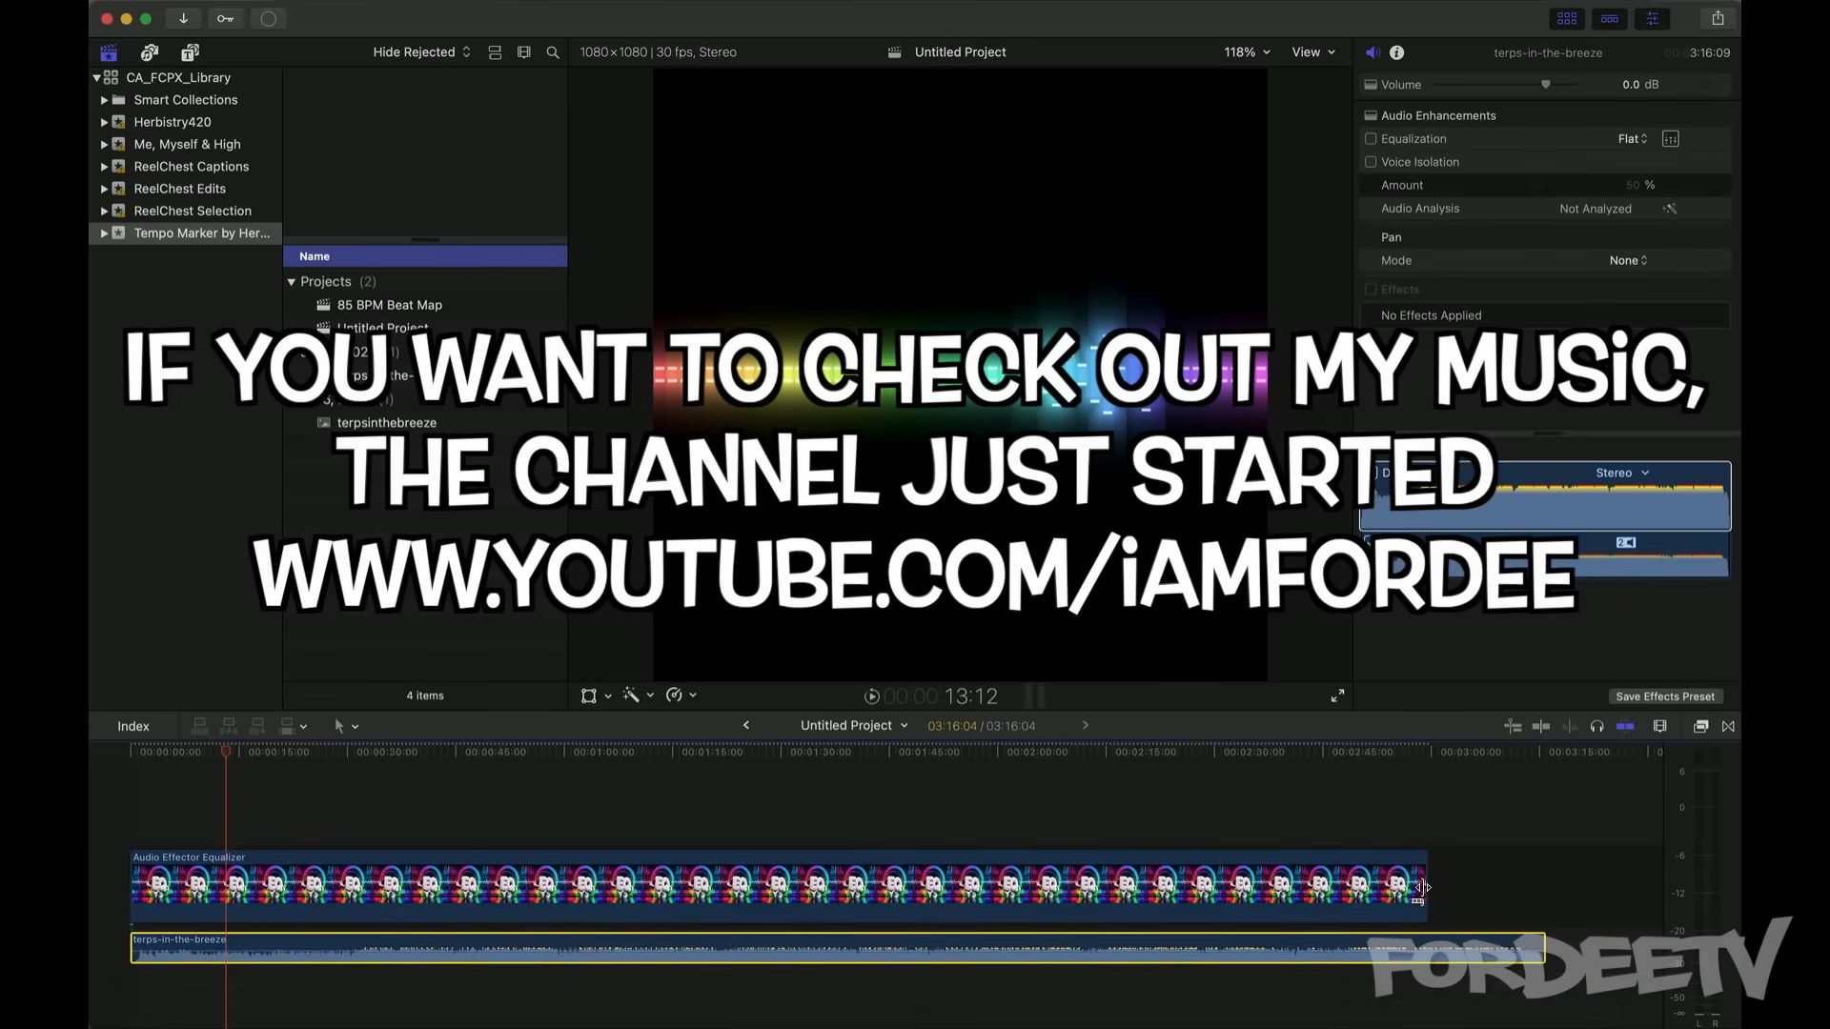
left_click_drag(1427, 887, 1531, 886)
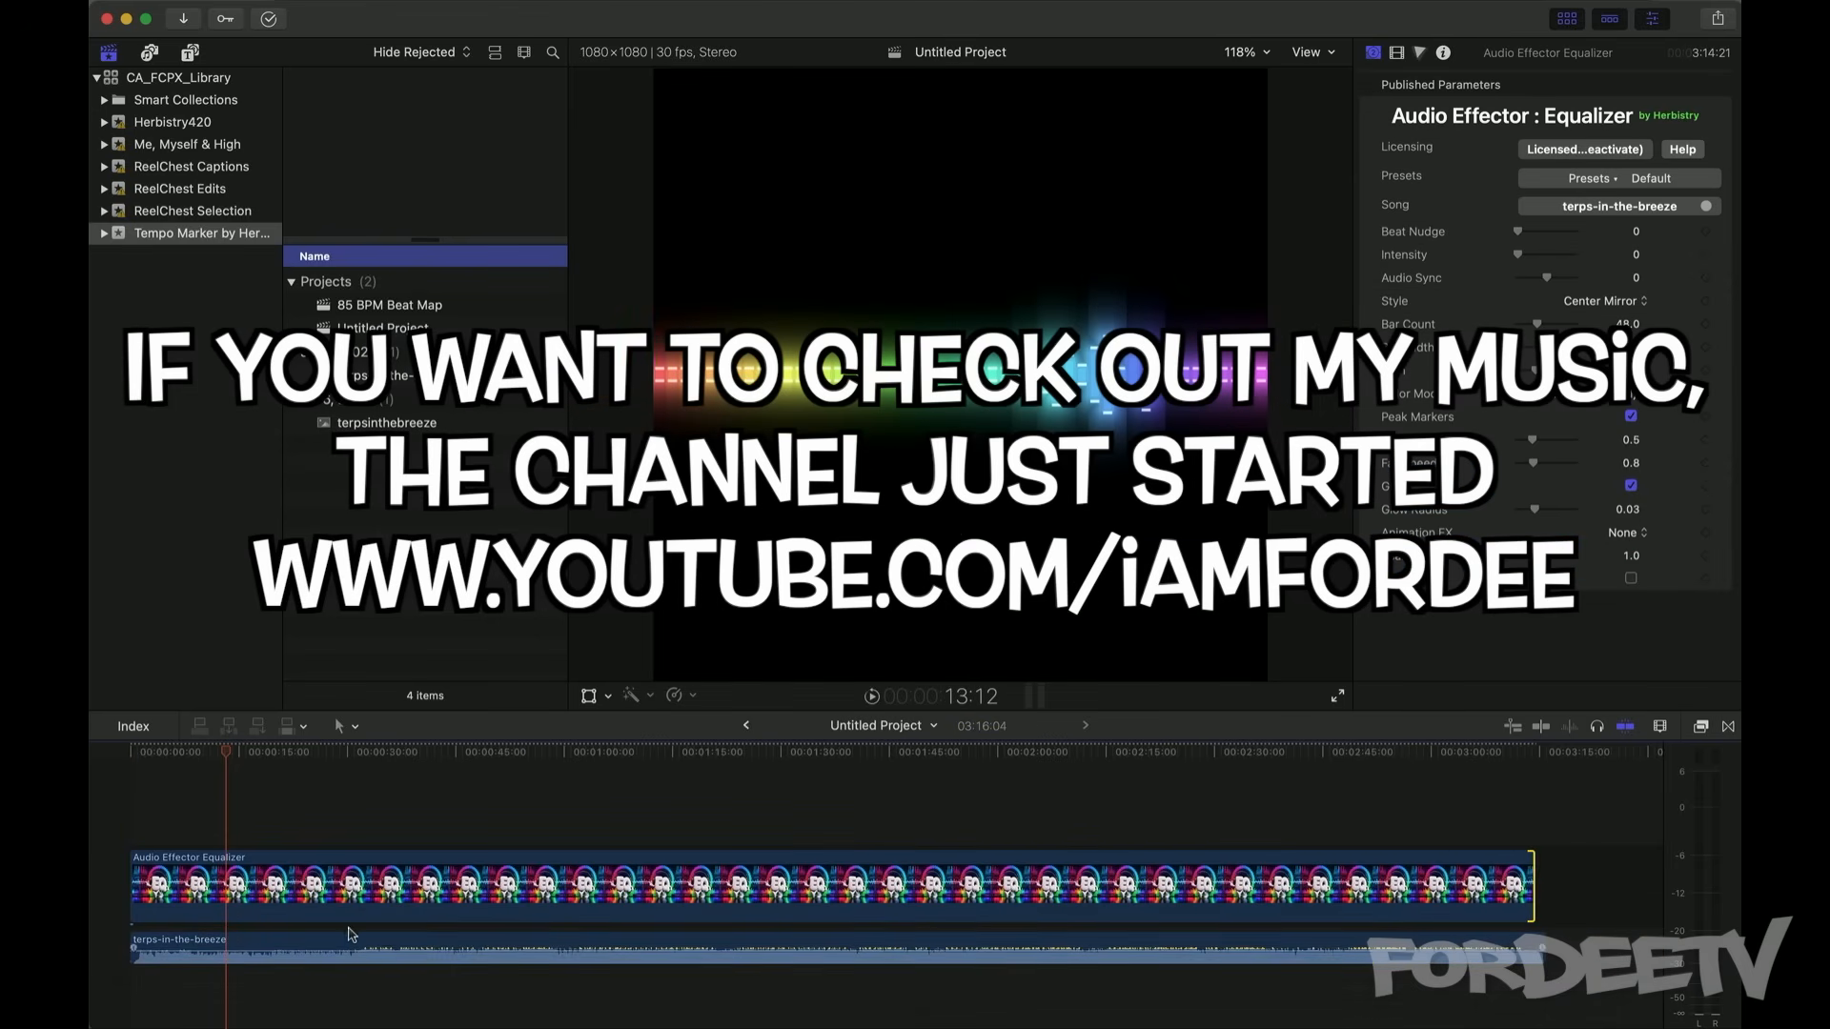
Step: Disable the terps-in-the-breeze audio clip in the timeline and enable it again
left_click(351, 955)
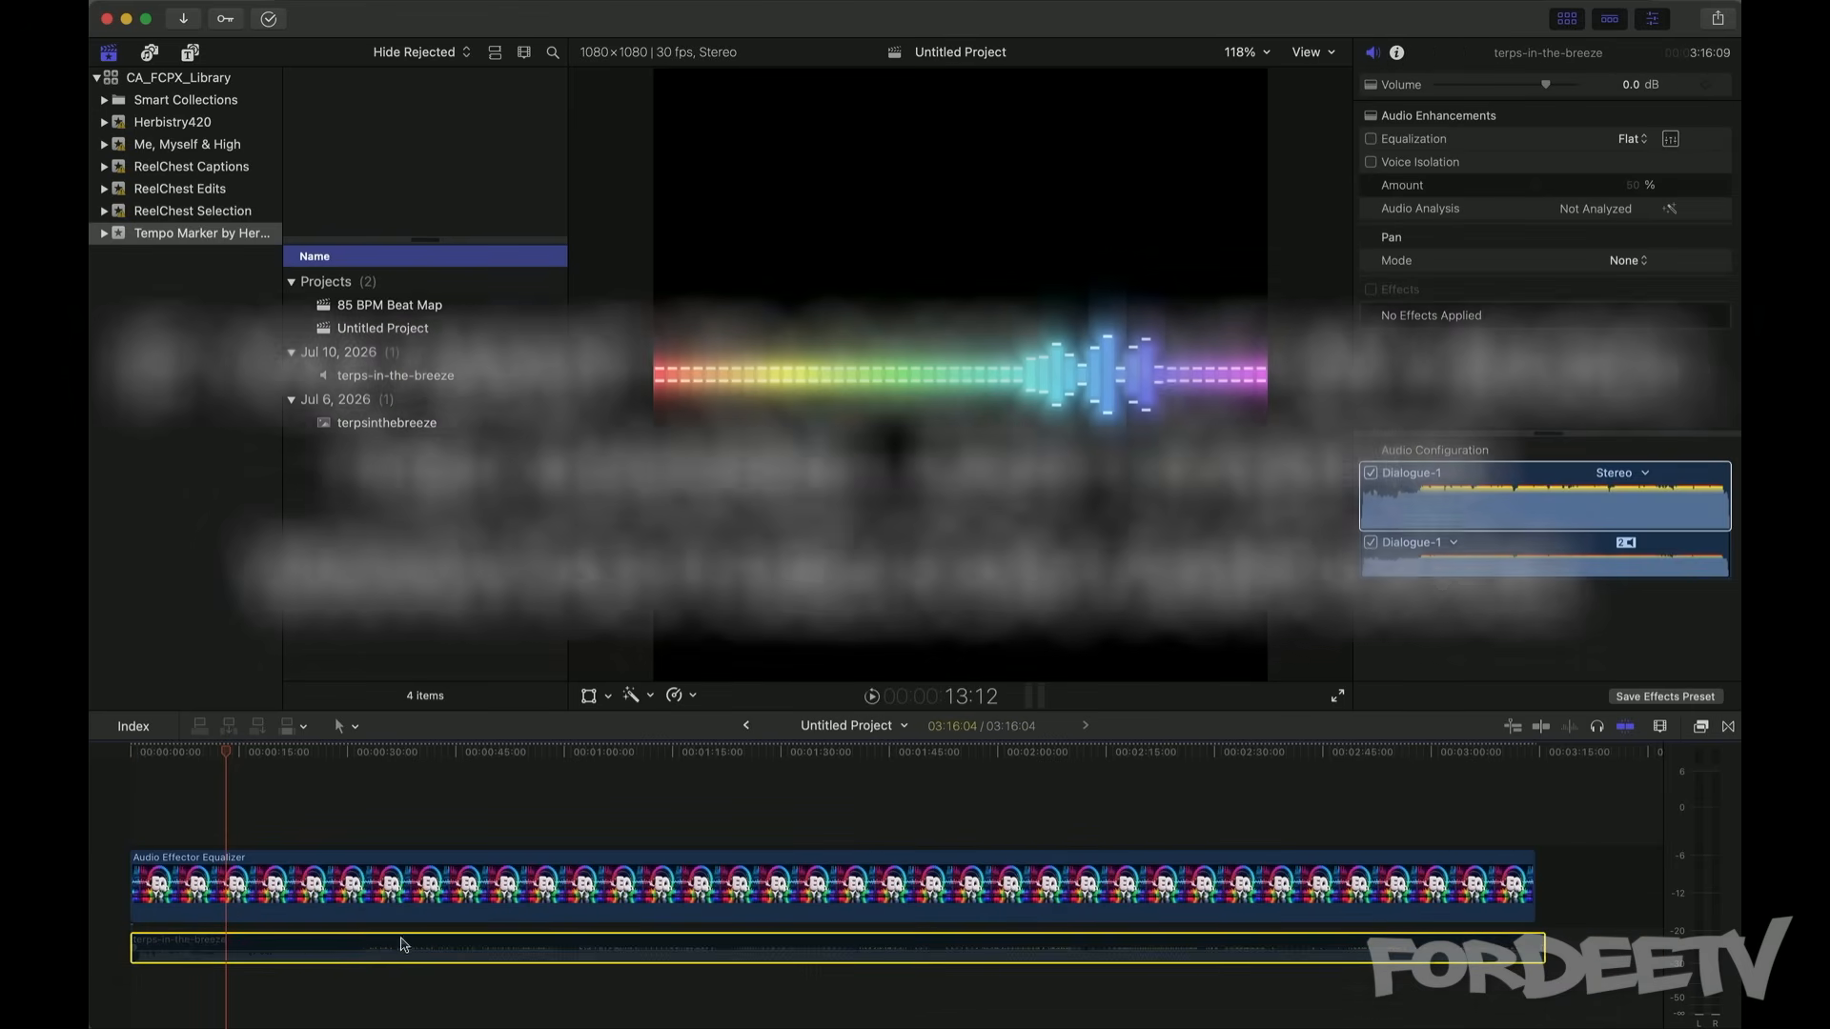
left_click(489, 887)
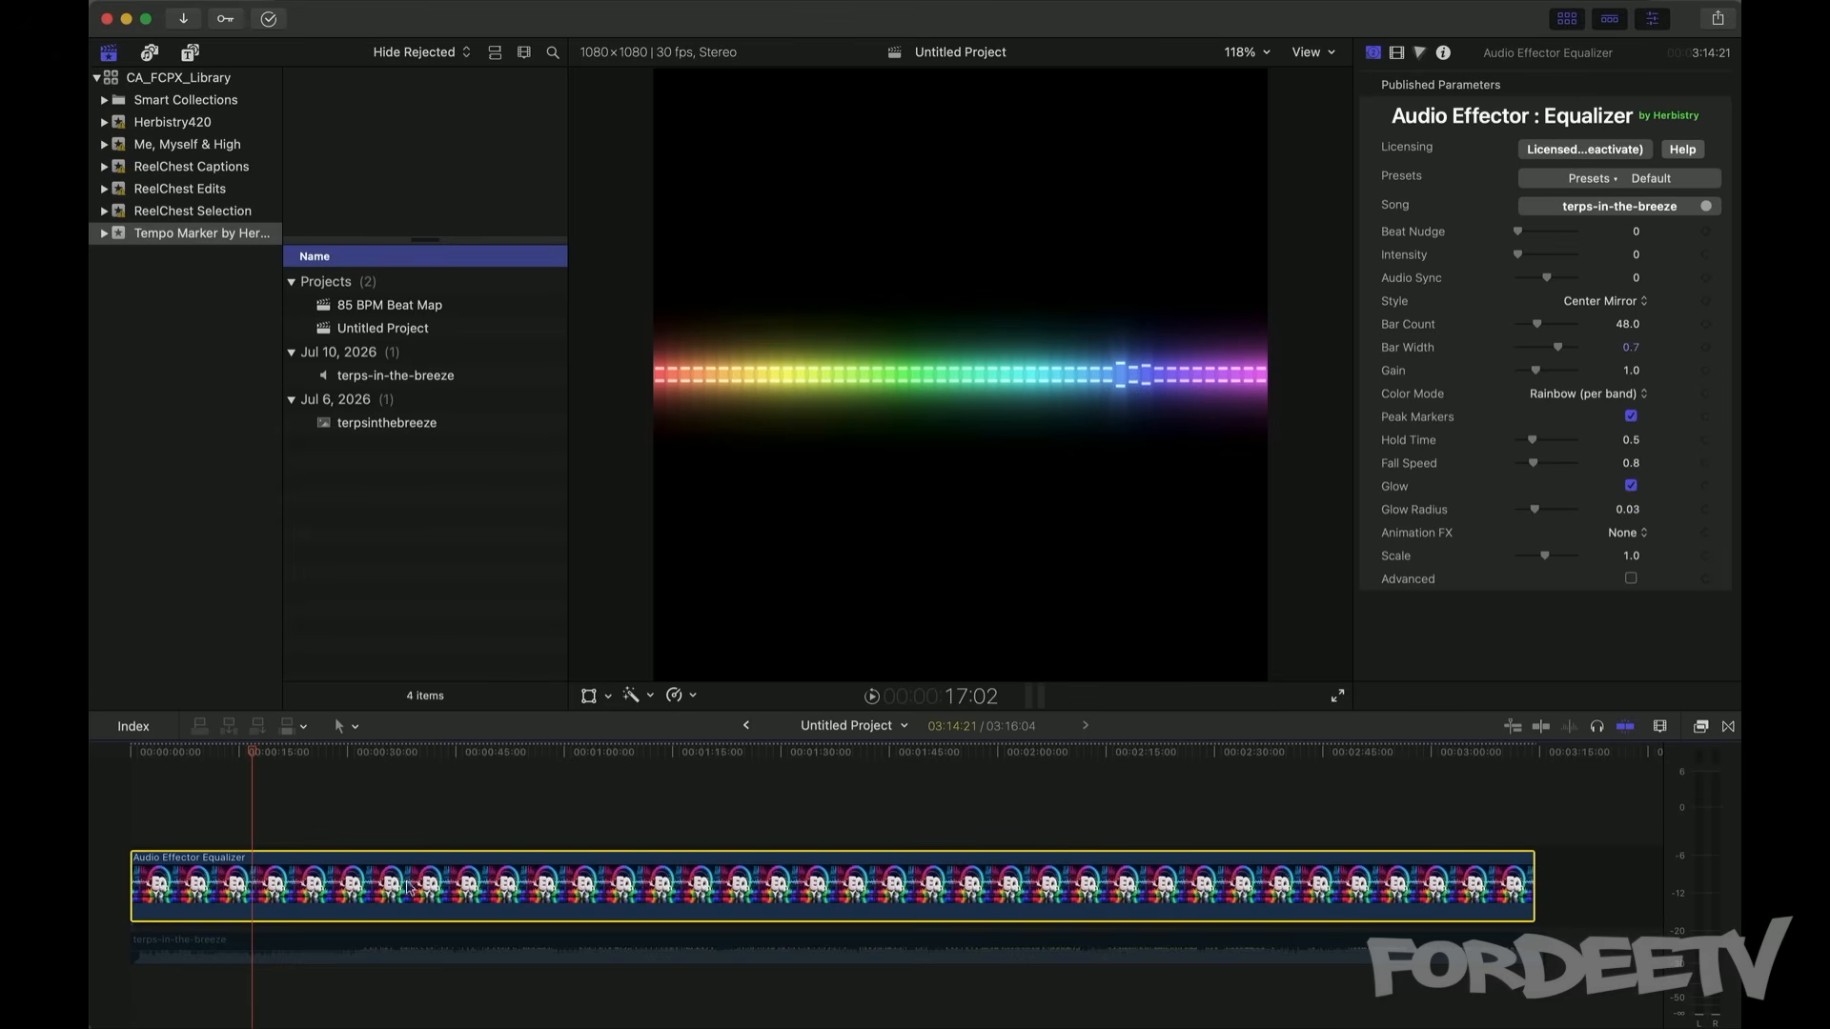
left_click(272, 940)
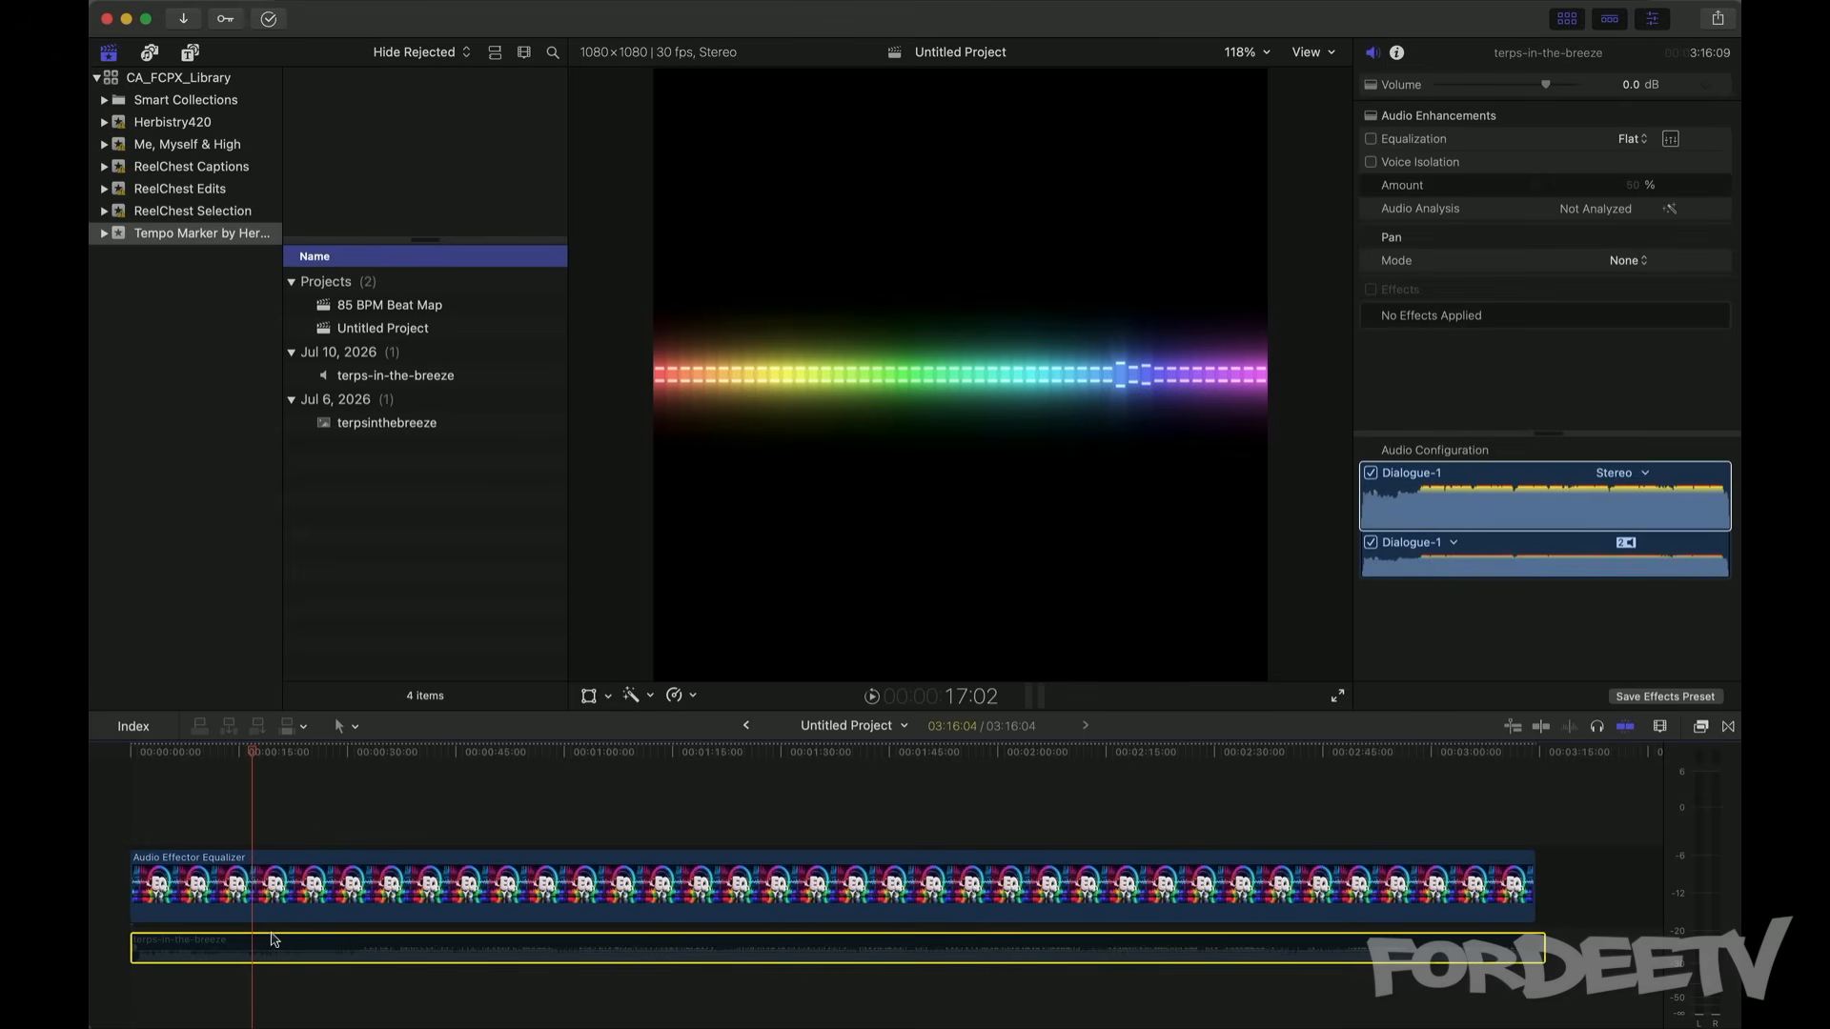
mouse_move(250, 947)
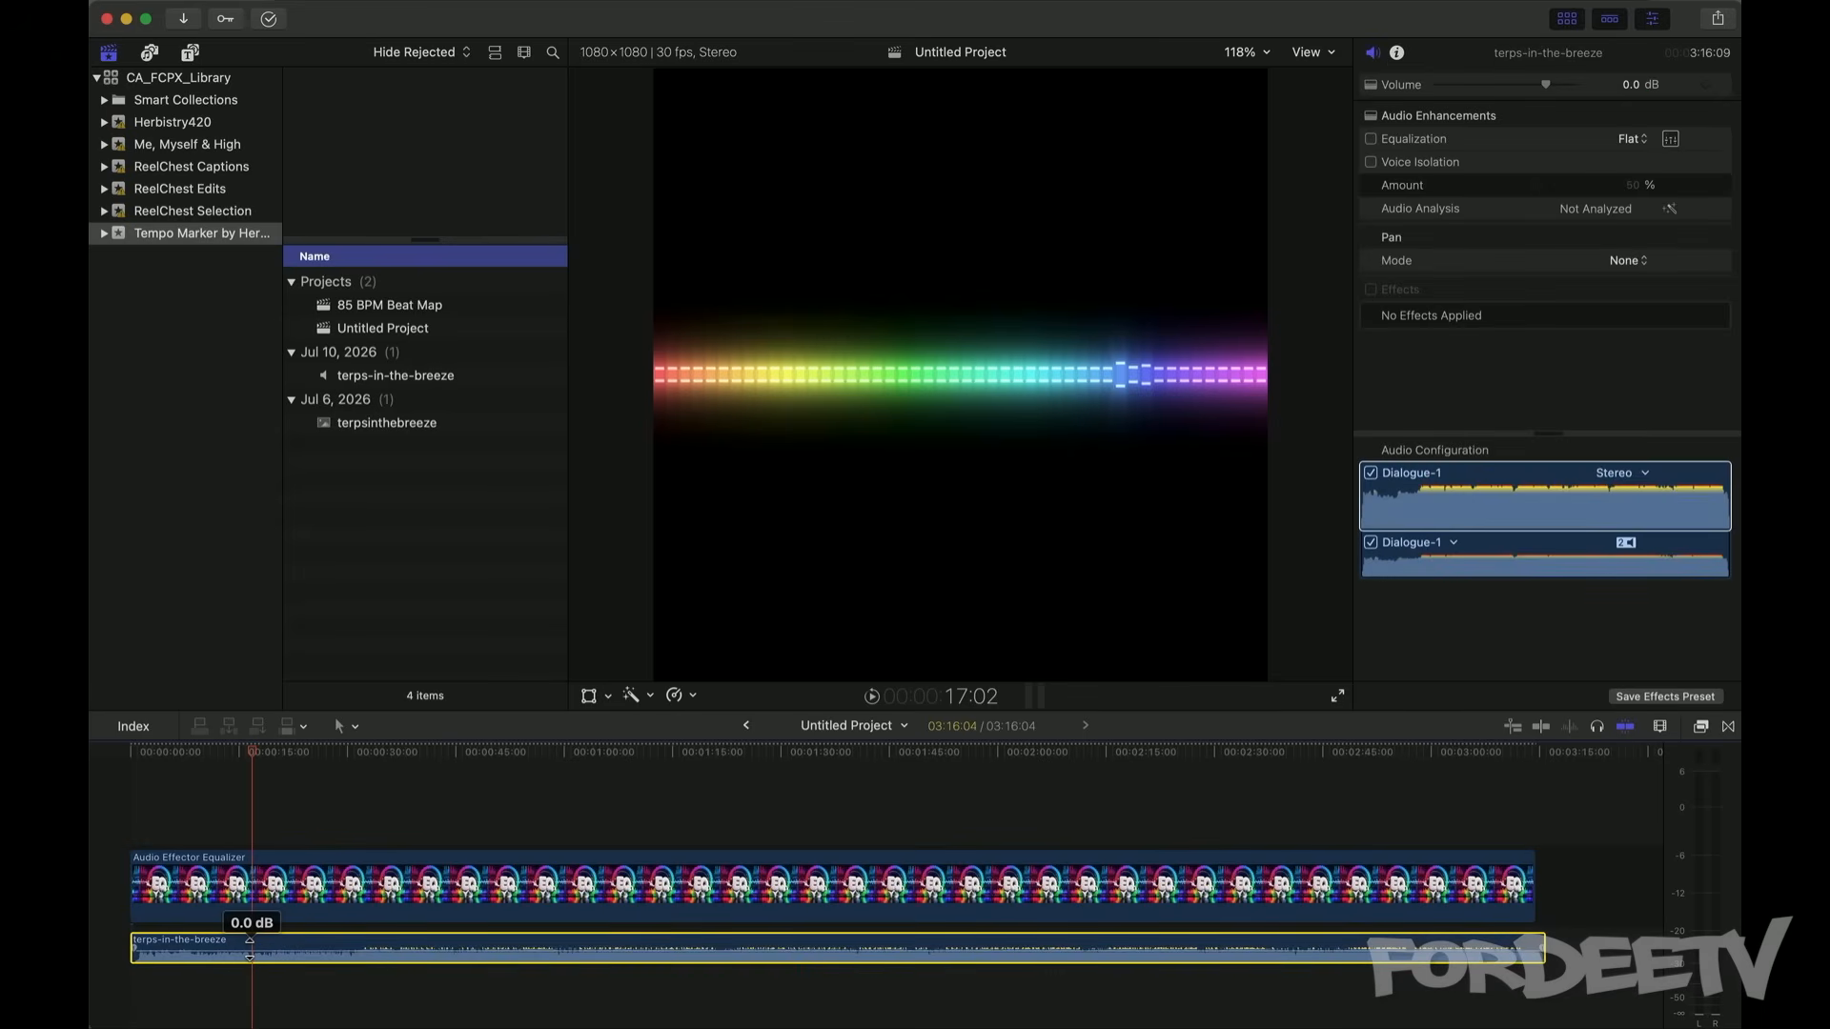
Step: Play the project with the song to check the Equalizer's reaction, select the Equalizer clip and stop playback
key("space")
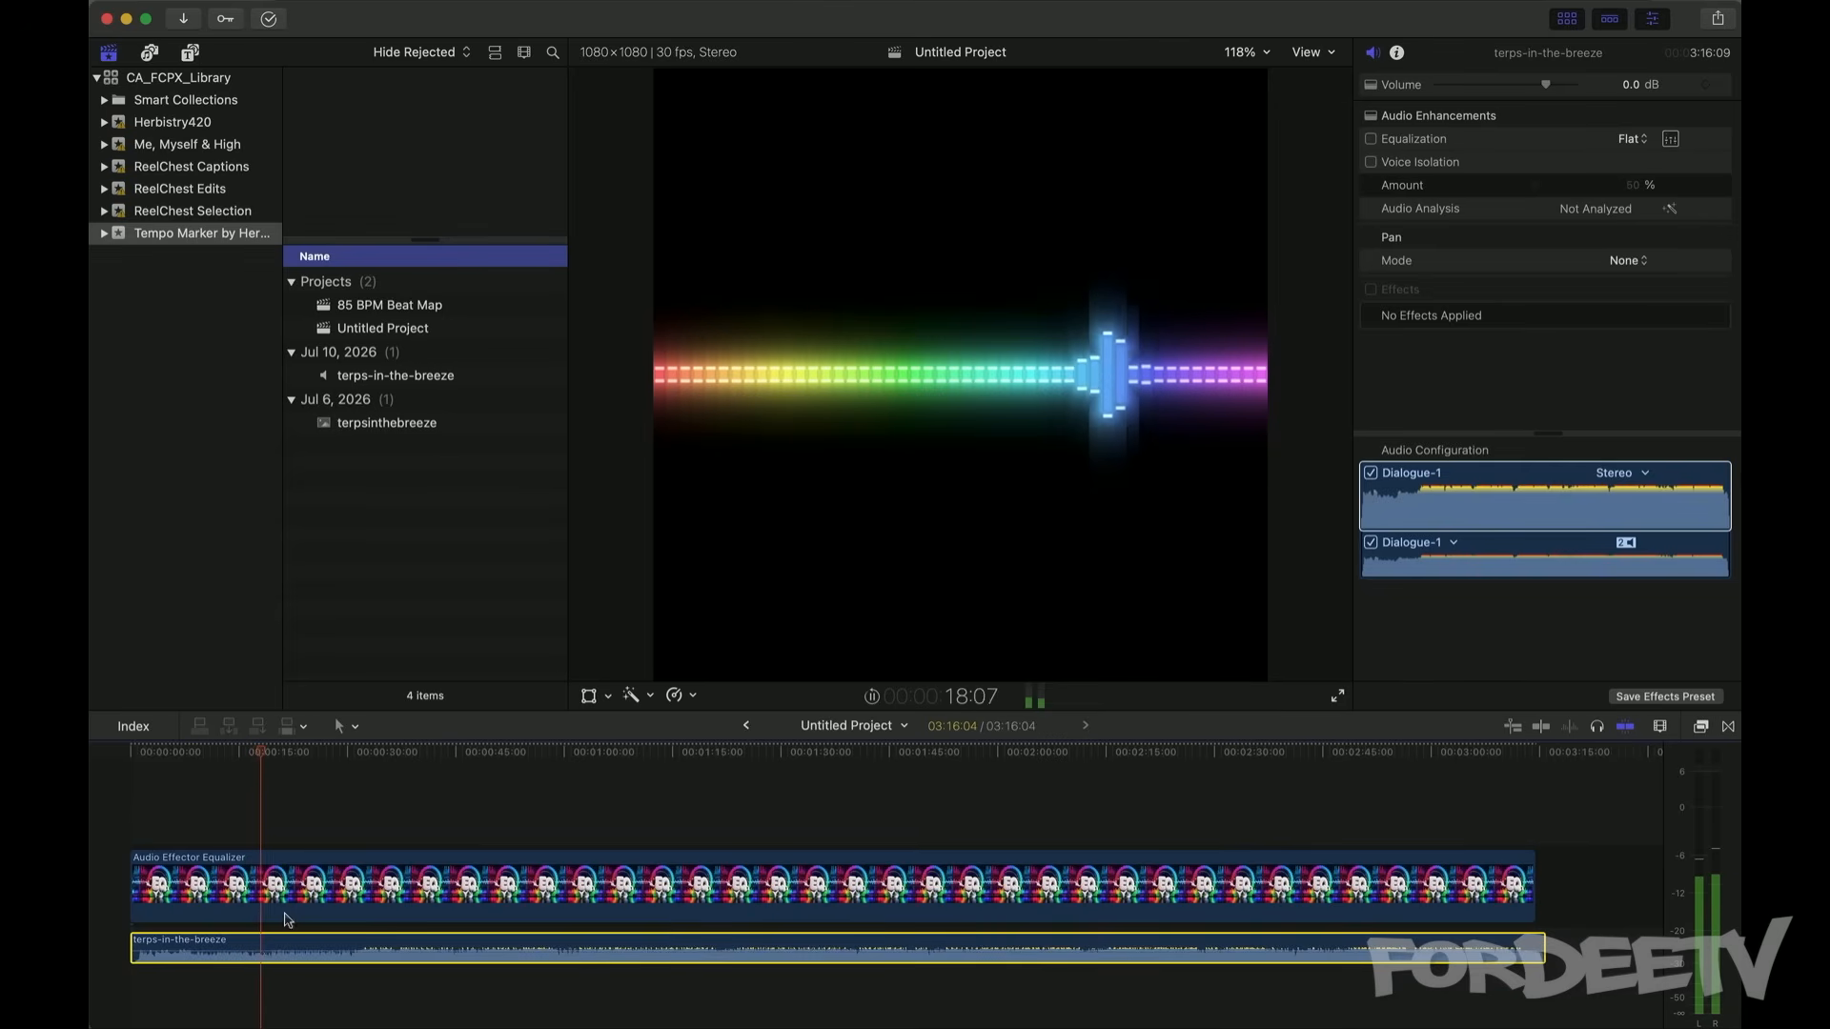
left_click(893, 896)
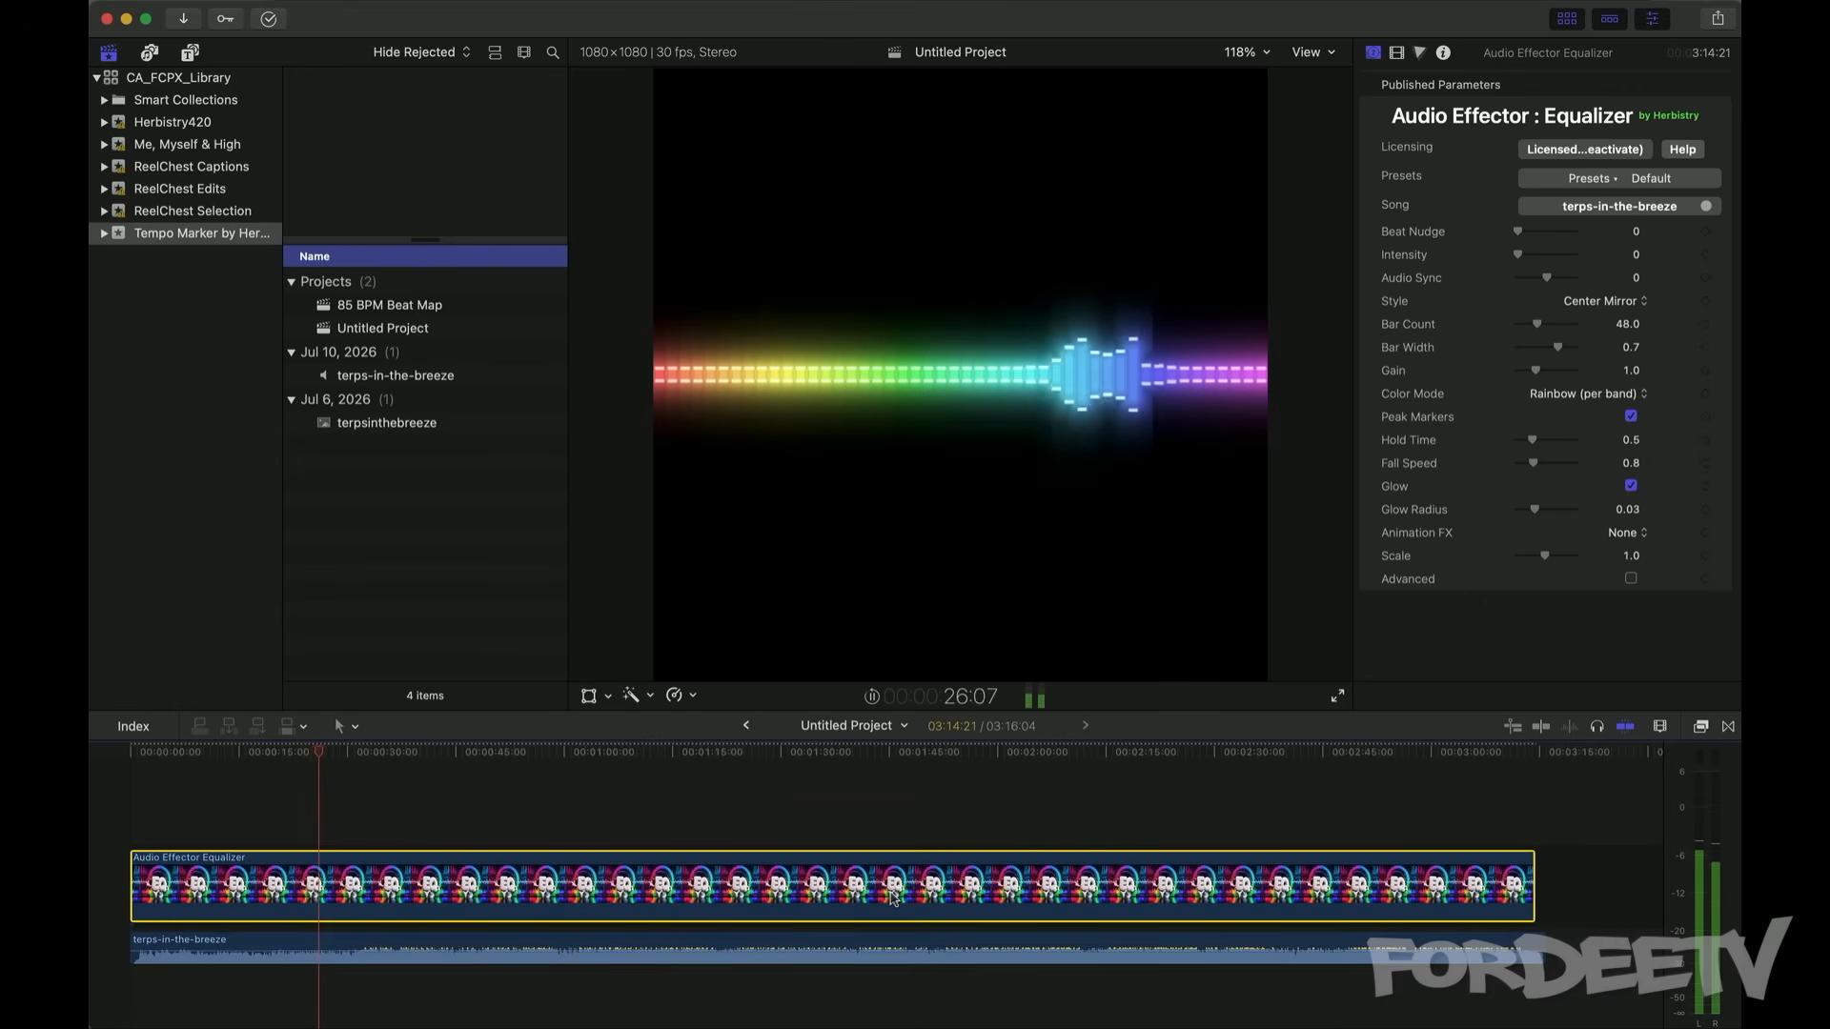
key("space")
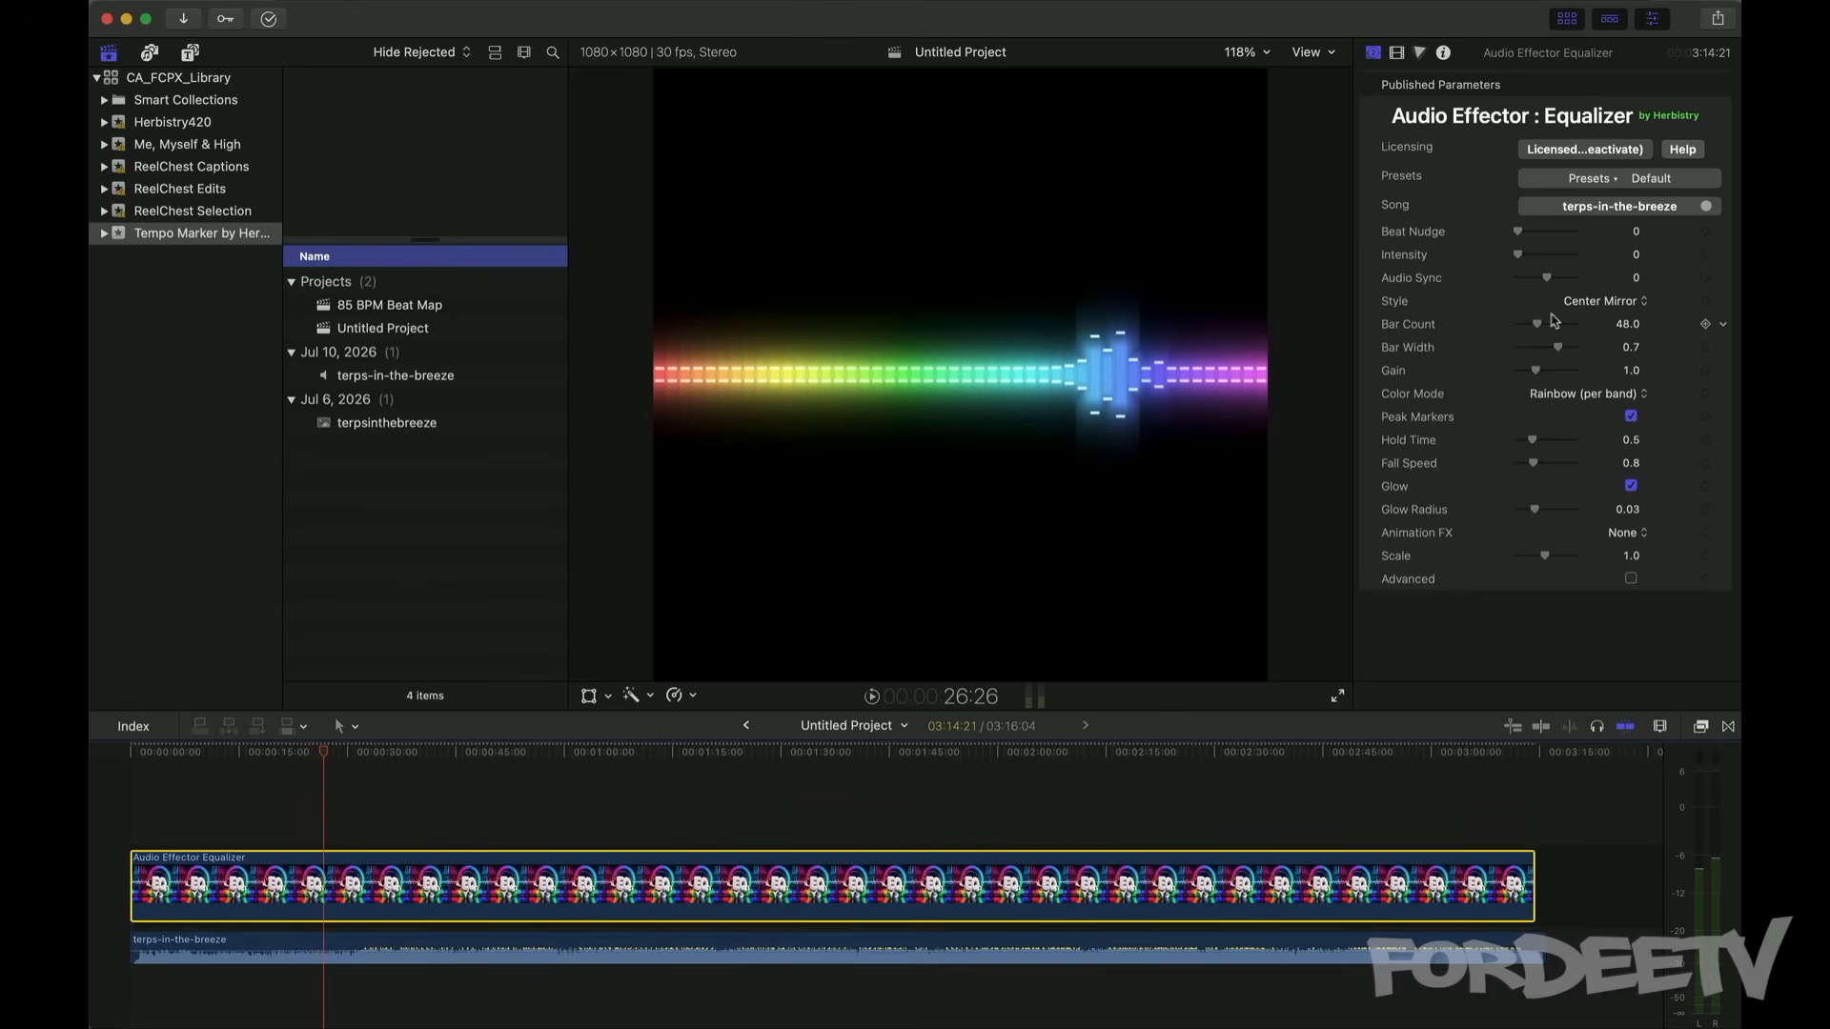
Step: Set the Style to LED Segments and turn Glow off with the playhead at about 1:08:09
left_click(1584, 303)
left_click(1589, 327)
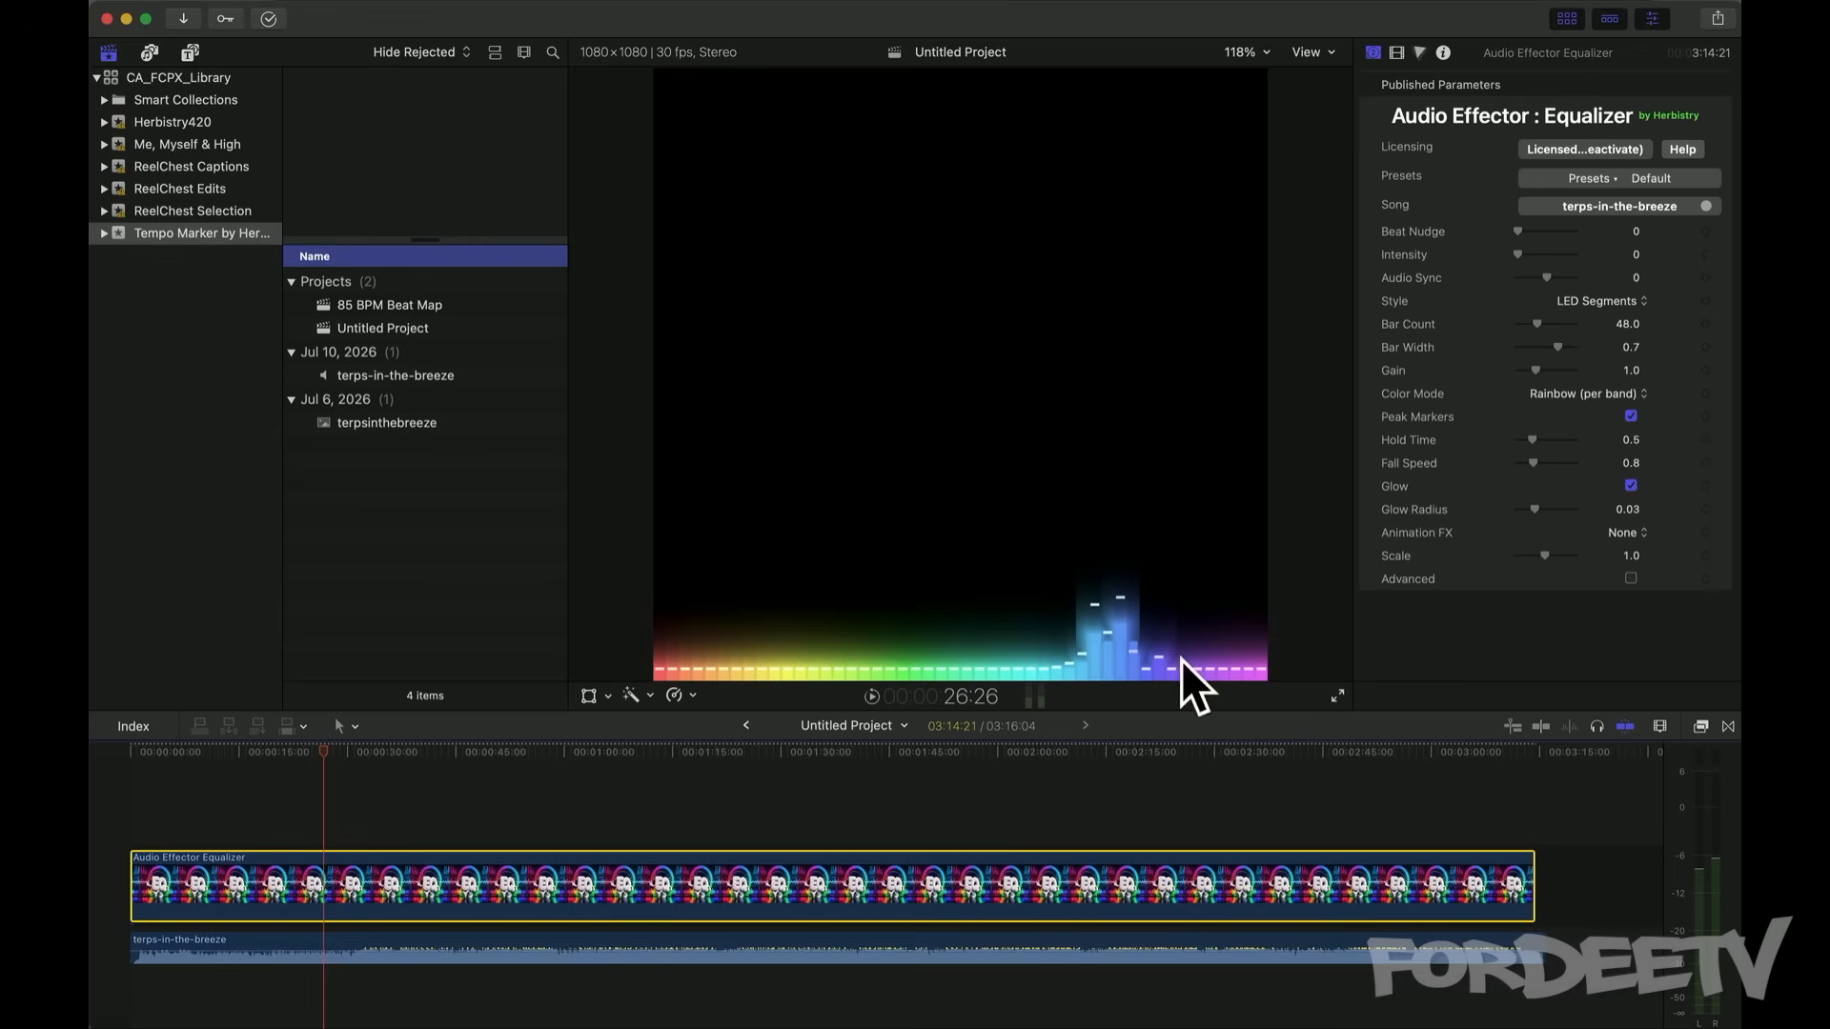
left_click(1610, 303)
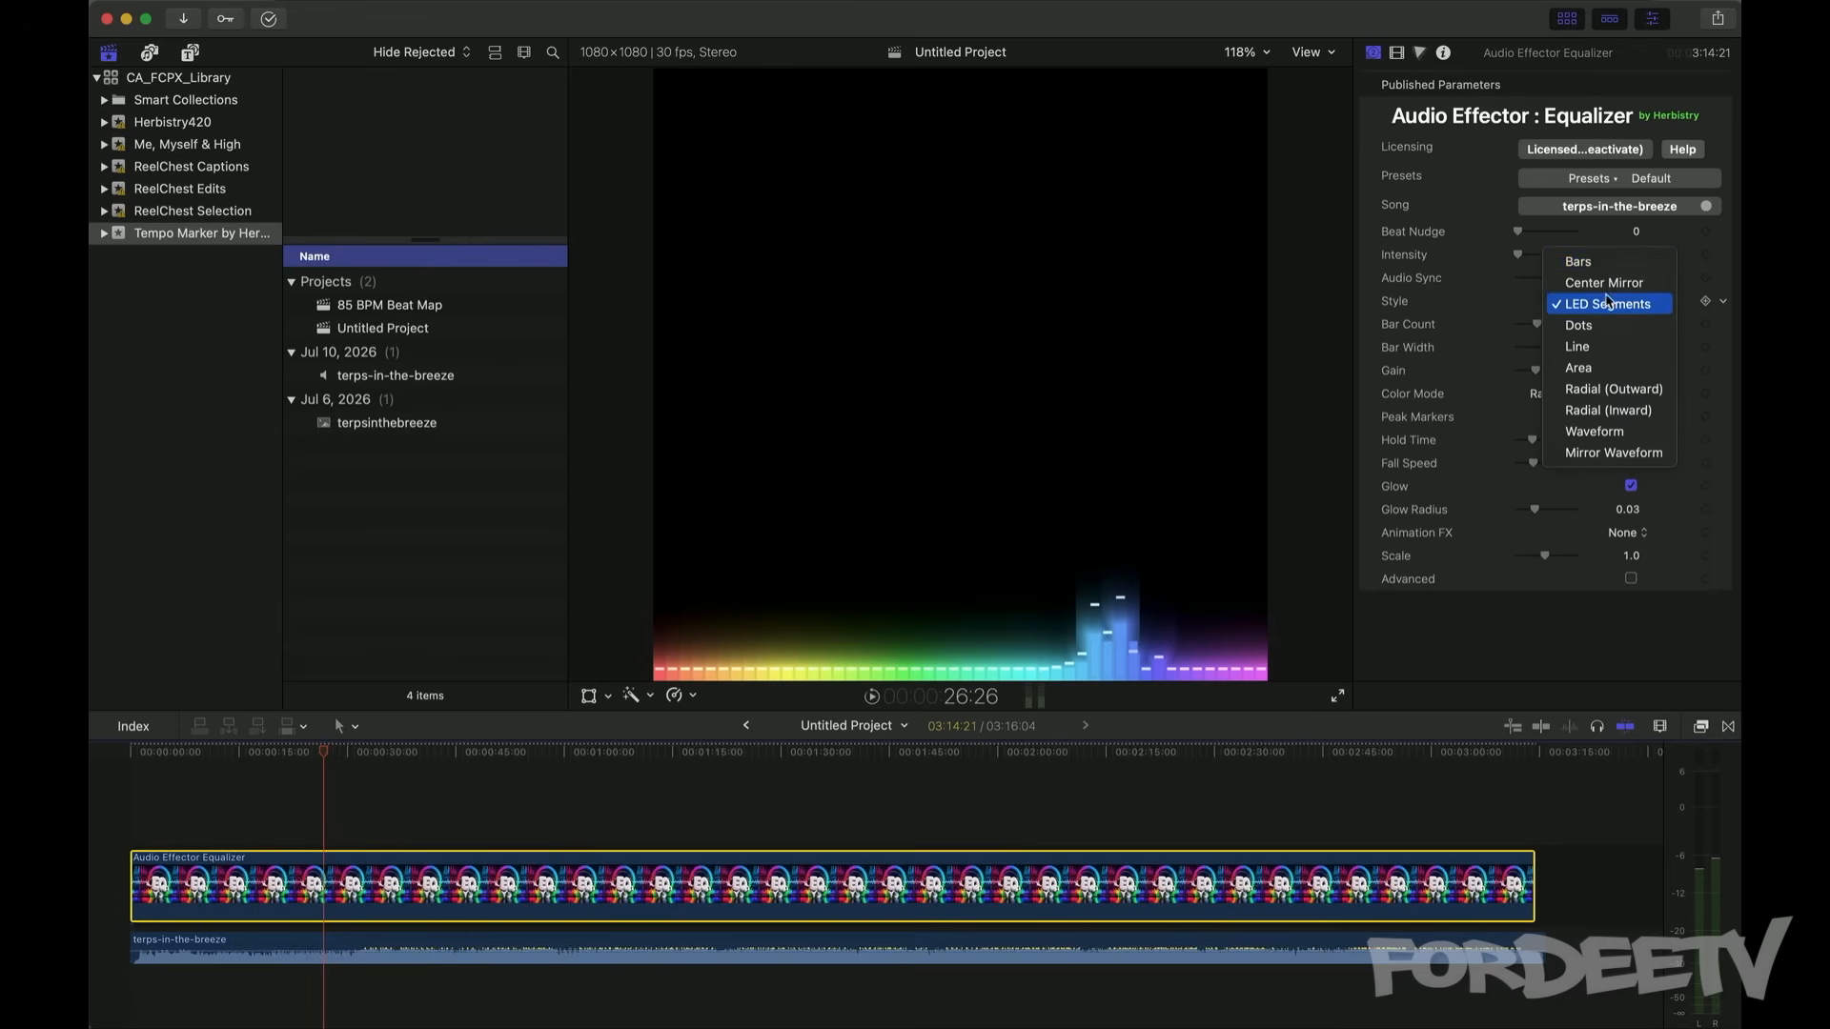
left_click(1150, 599)
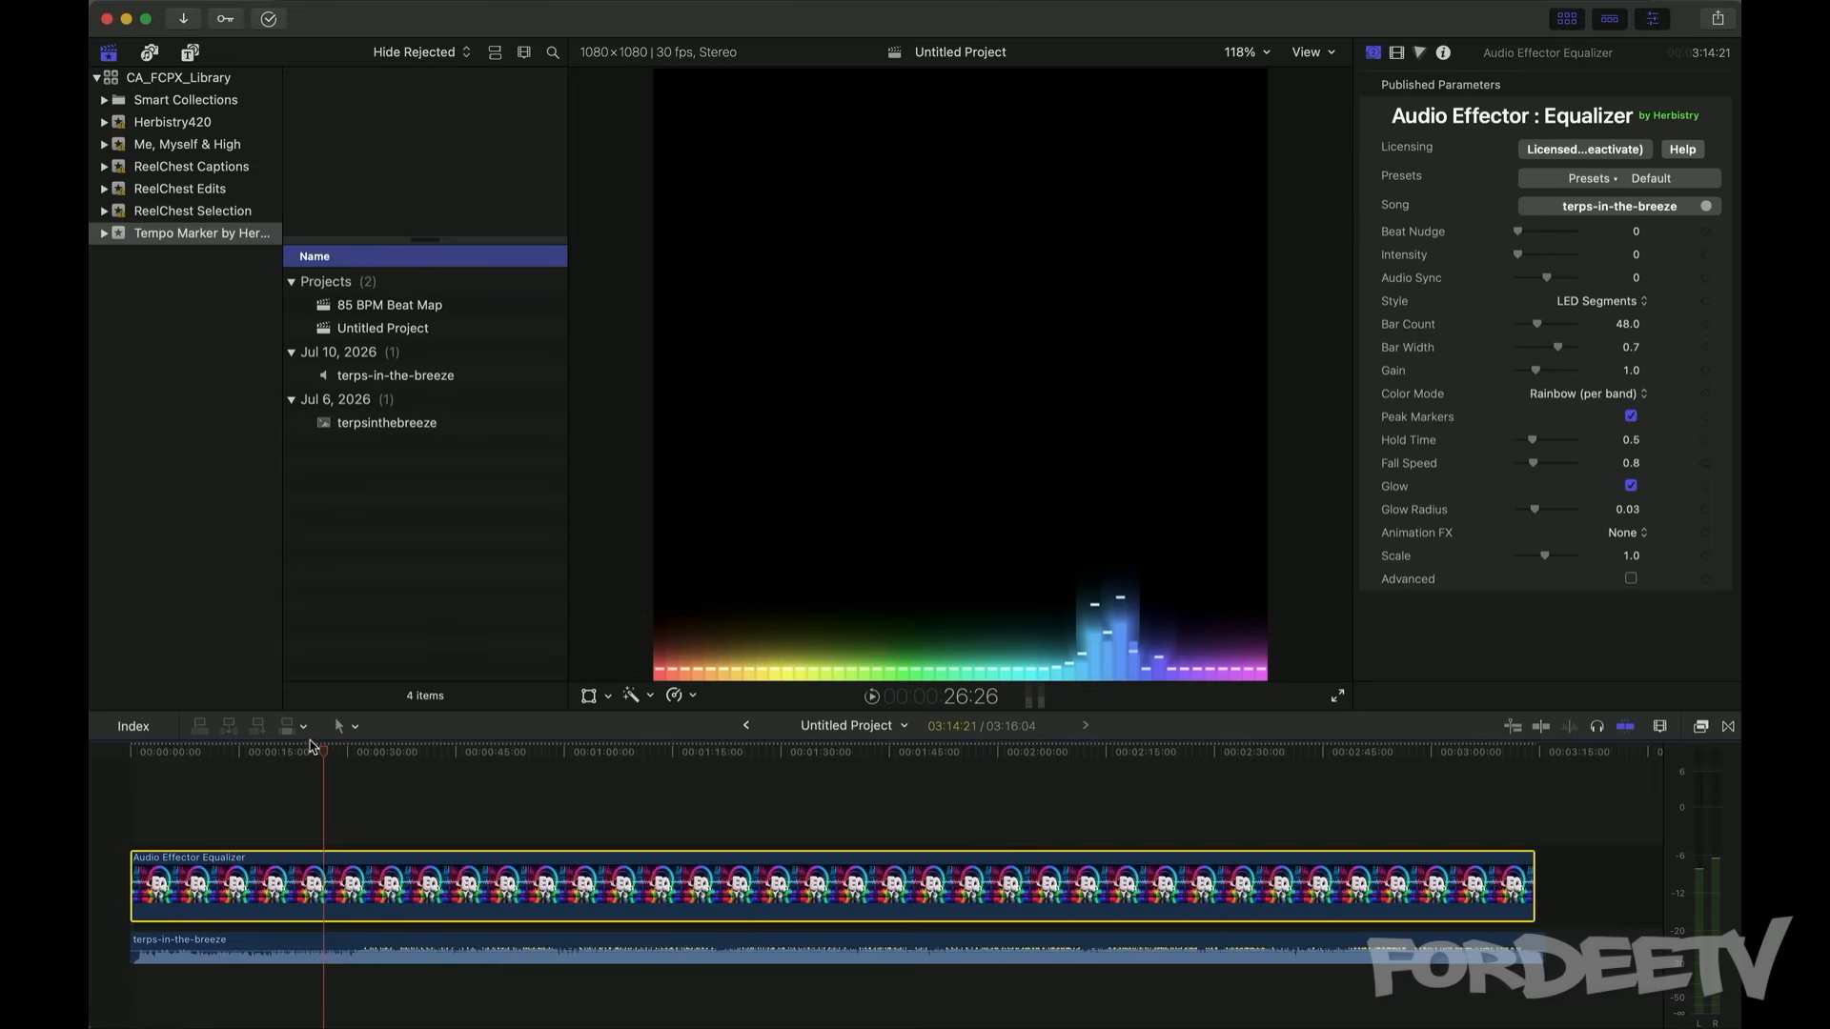
left_click_drag(311, 746, 626, 760)
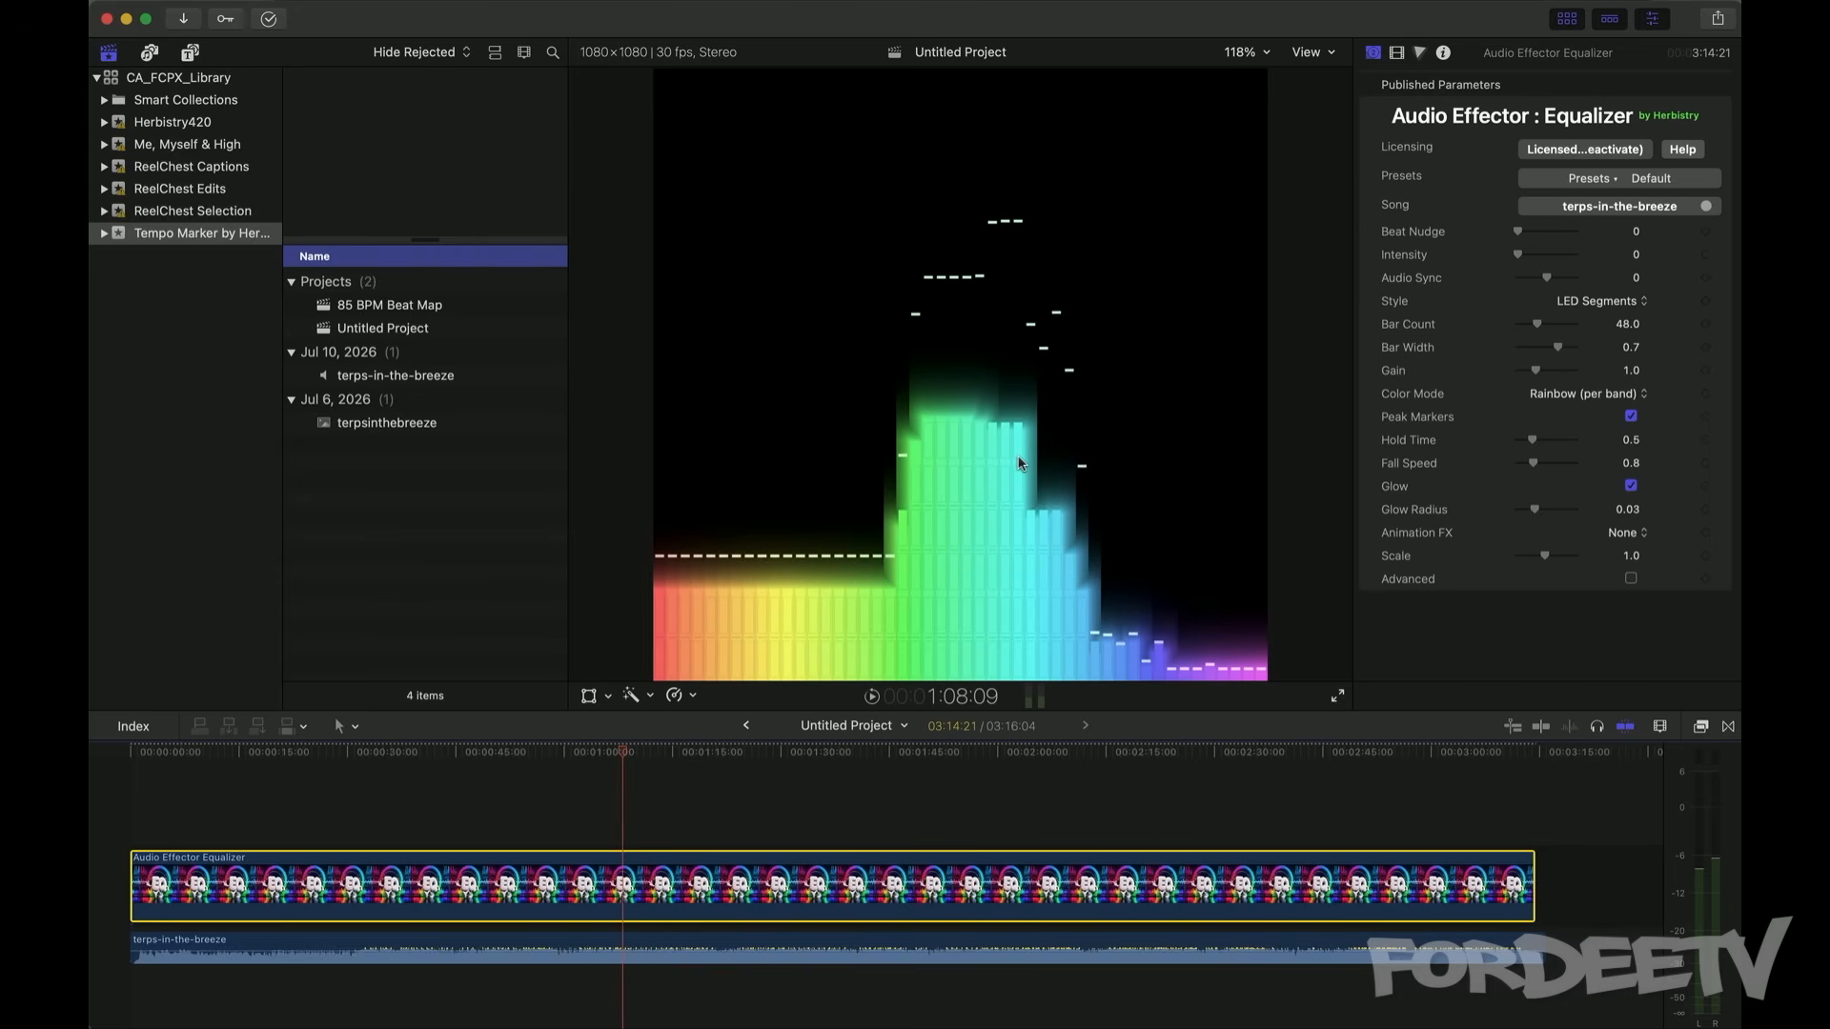
left_click(1630, 486)
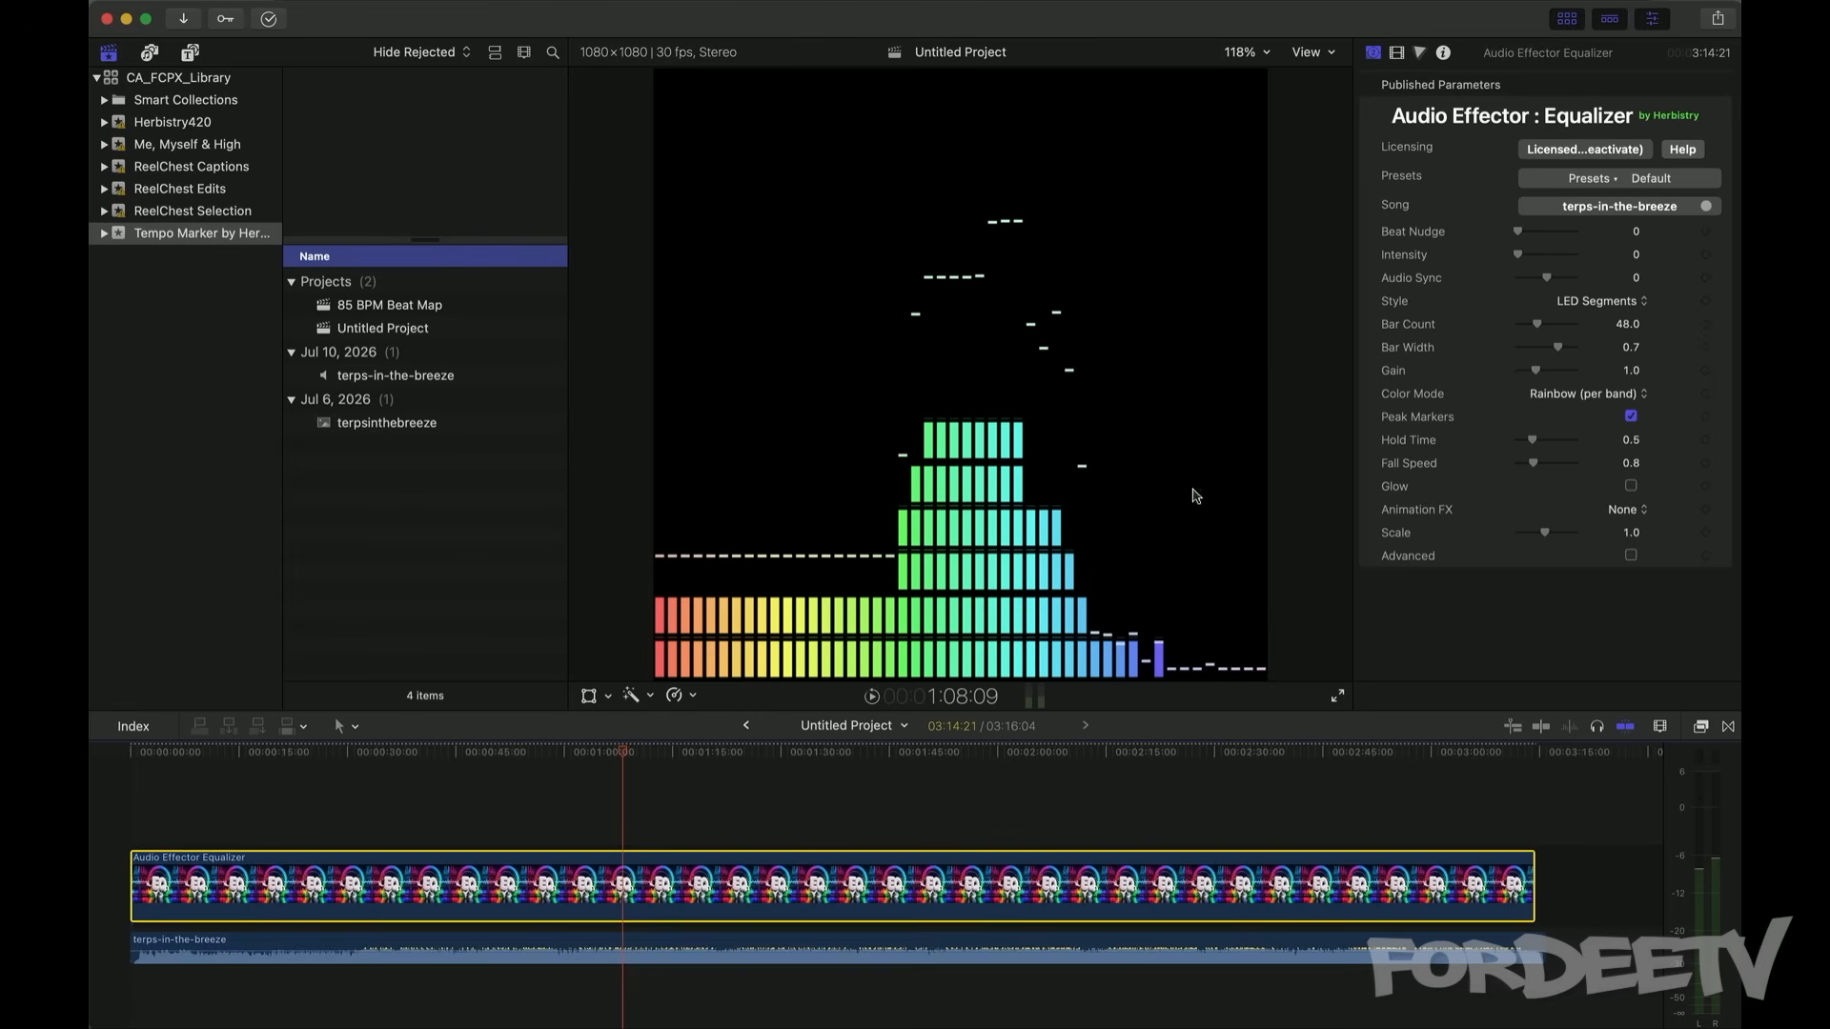
Step: Switch the Style to Bars for comparison and return it to LED Segments
left_click(1602, 302)
left_click(1604, 263)
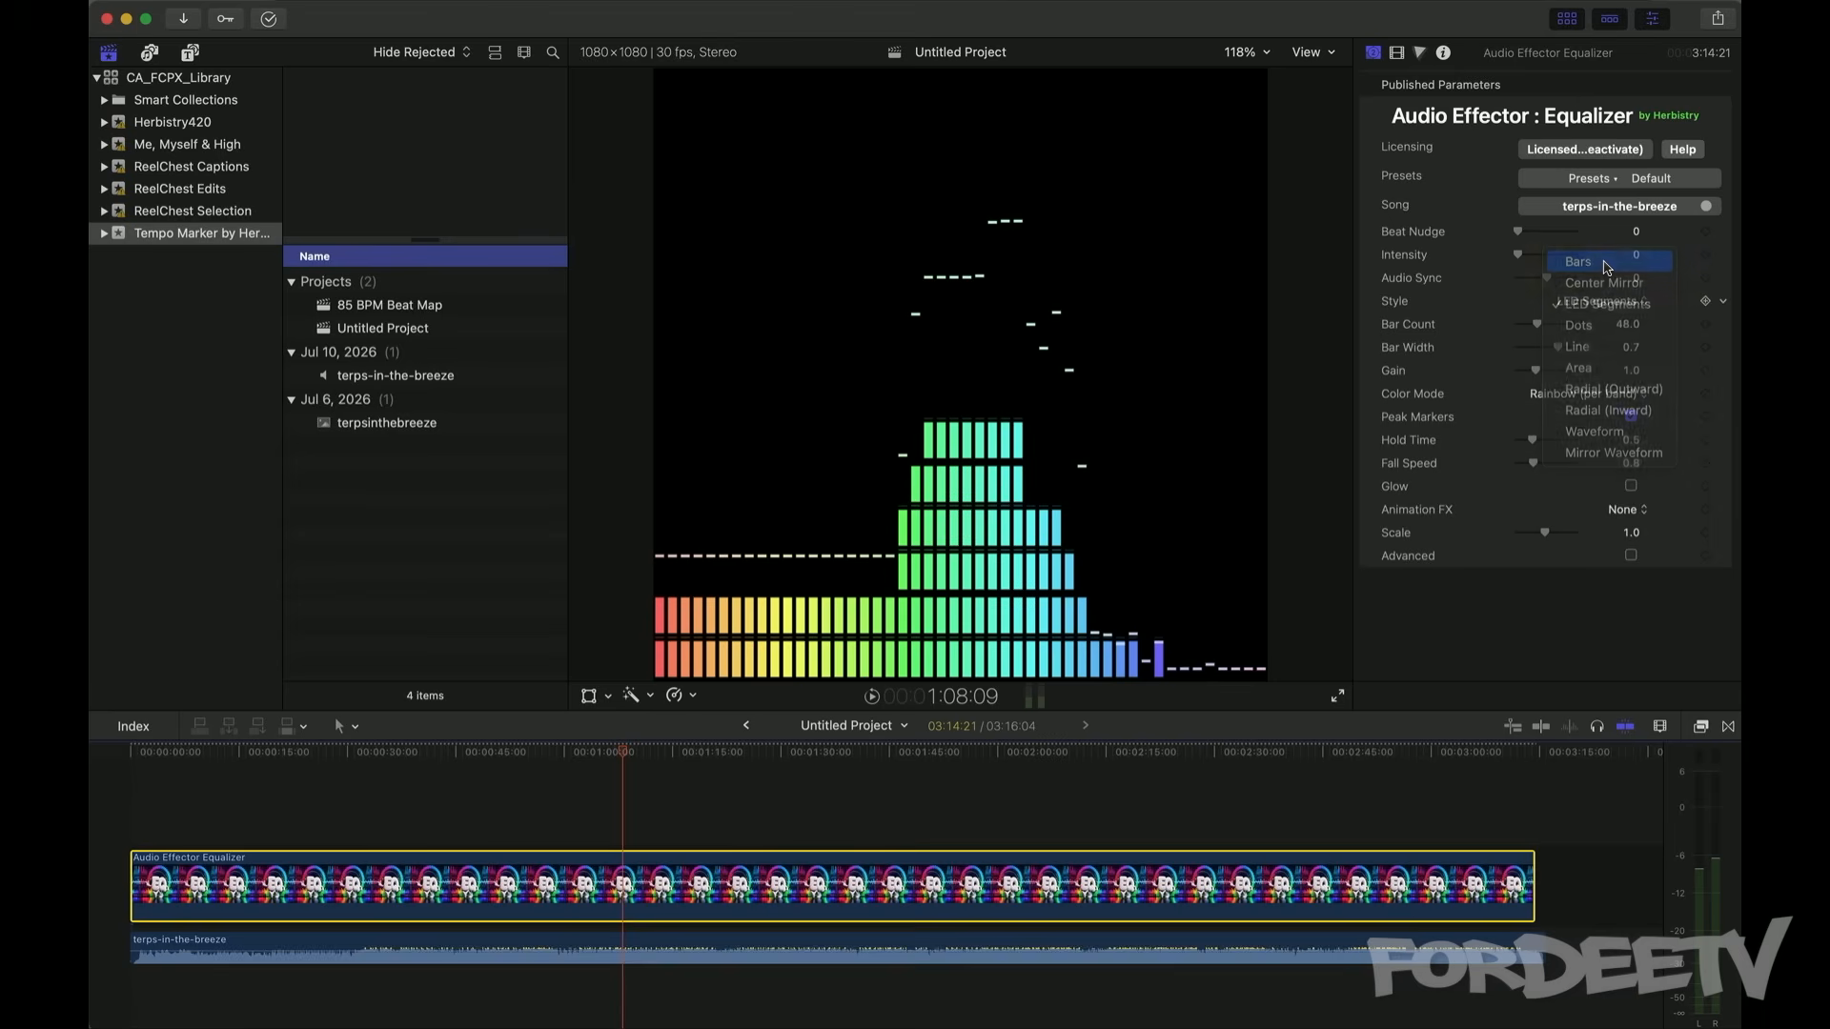
left_click(1623, 301)
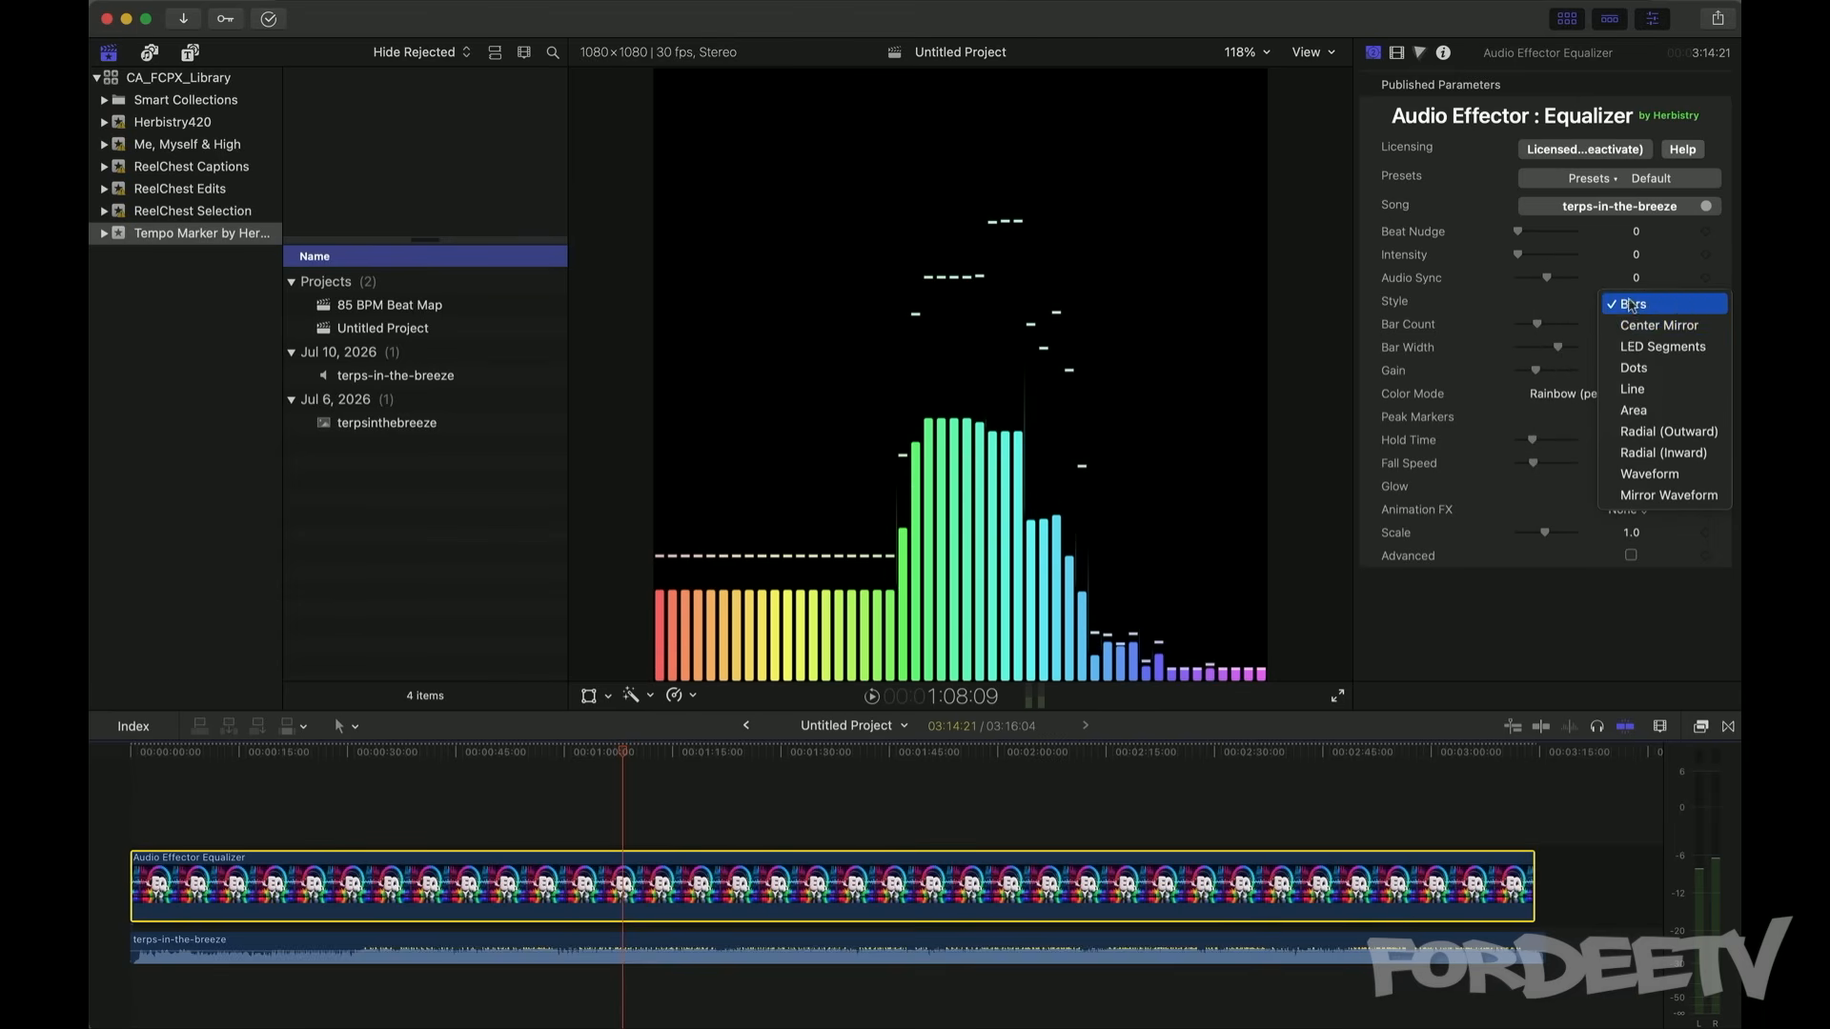
left_click(1618, 345)
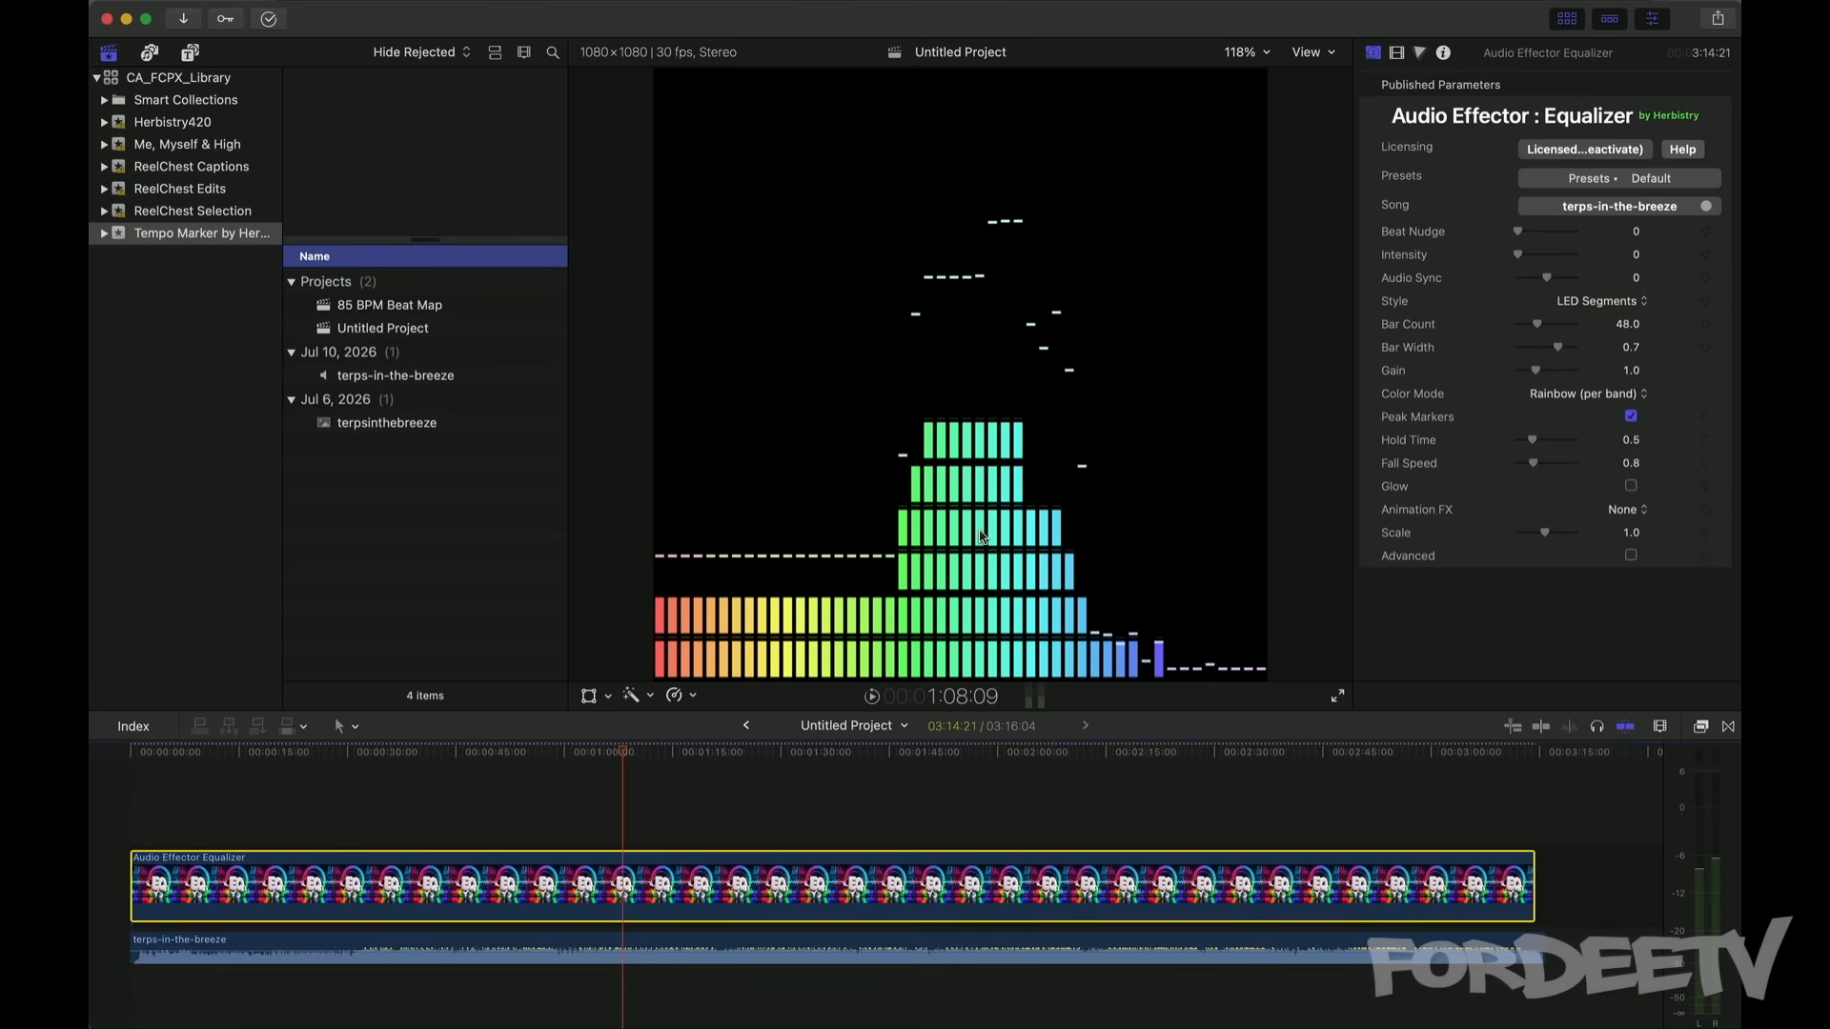
Step: Turn Glow on, try adjusting the Glow Radius and turn Glow off again
left_click(1631, 487)
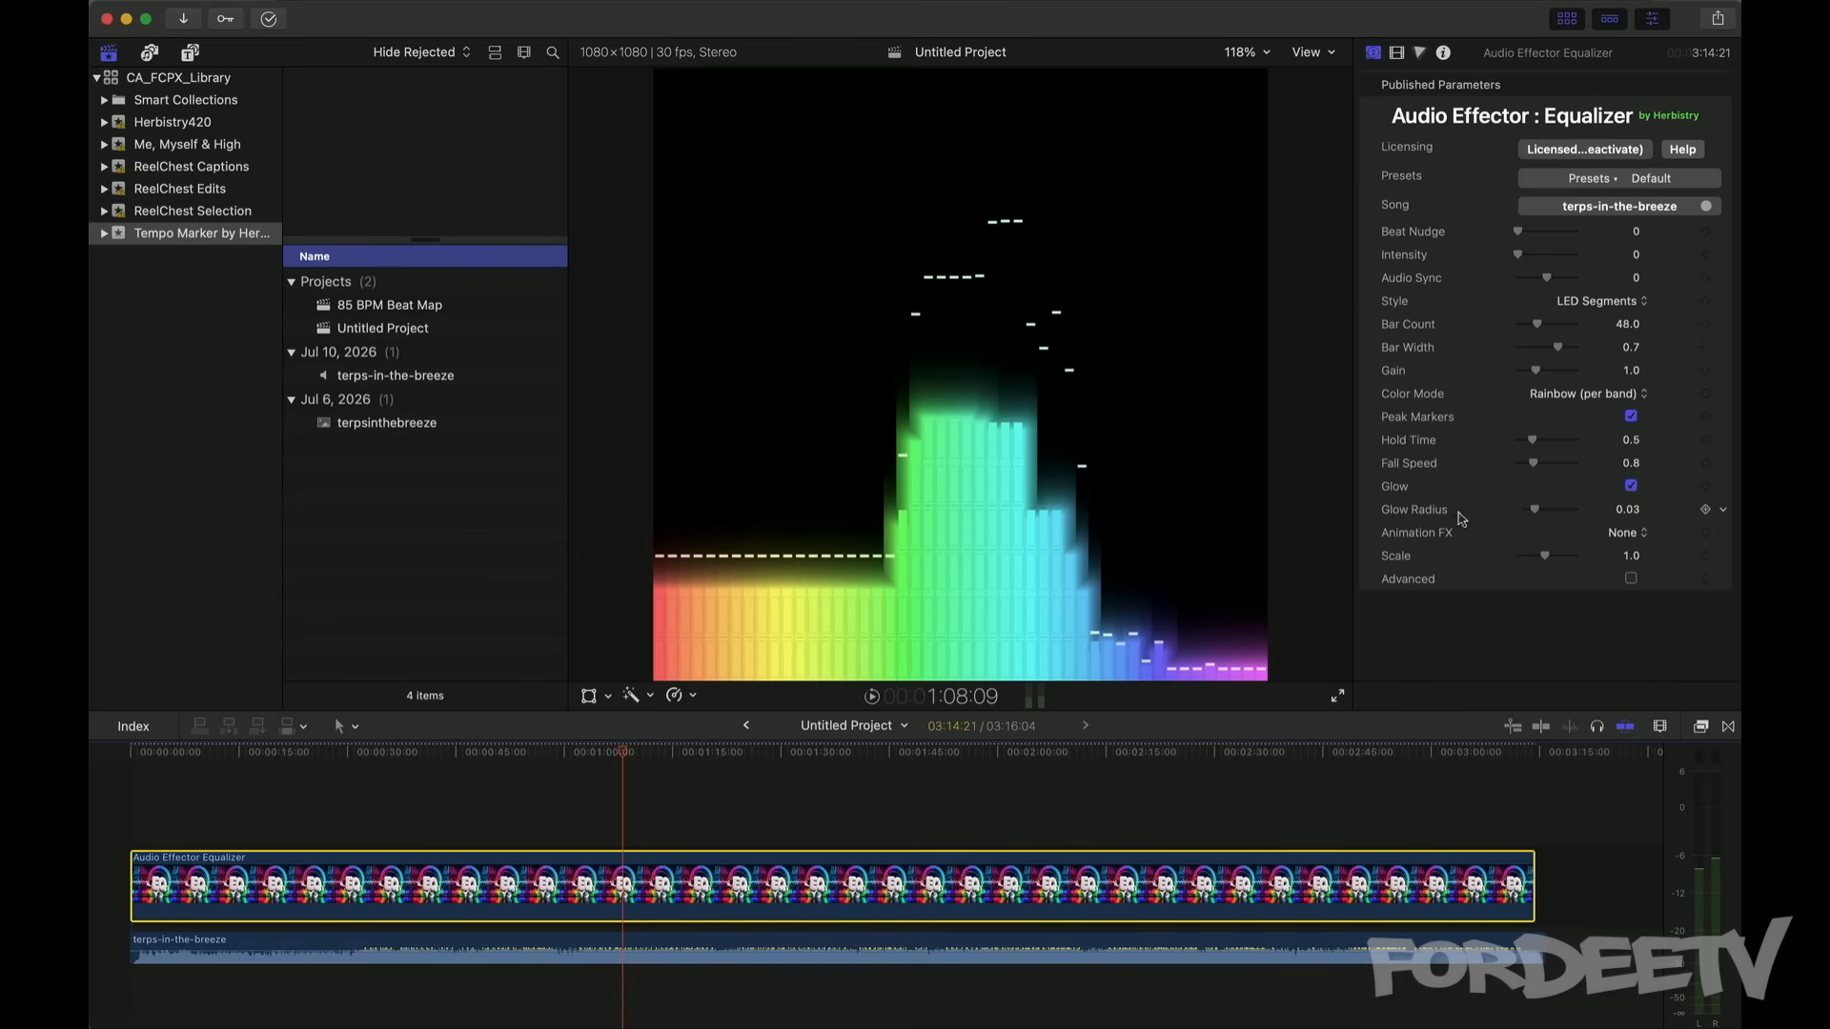
mouse_move(1543, 514)
left_mouse_down()
mouse_move(1522, 515)
mouse_move(1632, 513)
mouse_move(1535, 525)
left_mouse_up()
left_click(1630, 486)
Step: Change the Style to Dots and play a short stretch of the song to preview it
left_click(1582, 301)
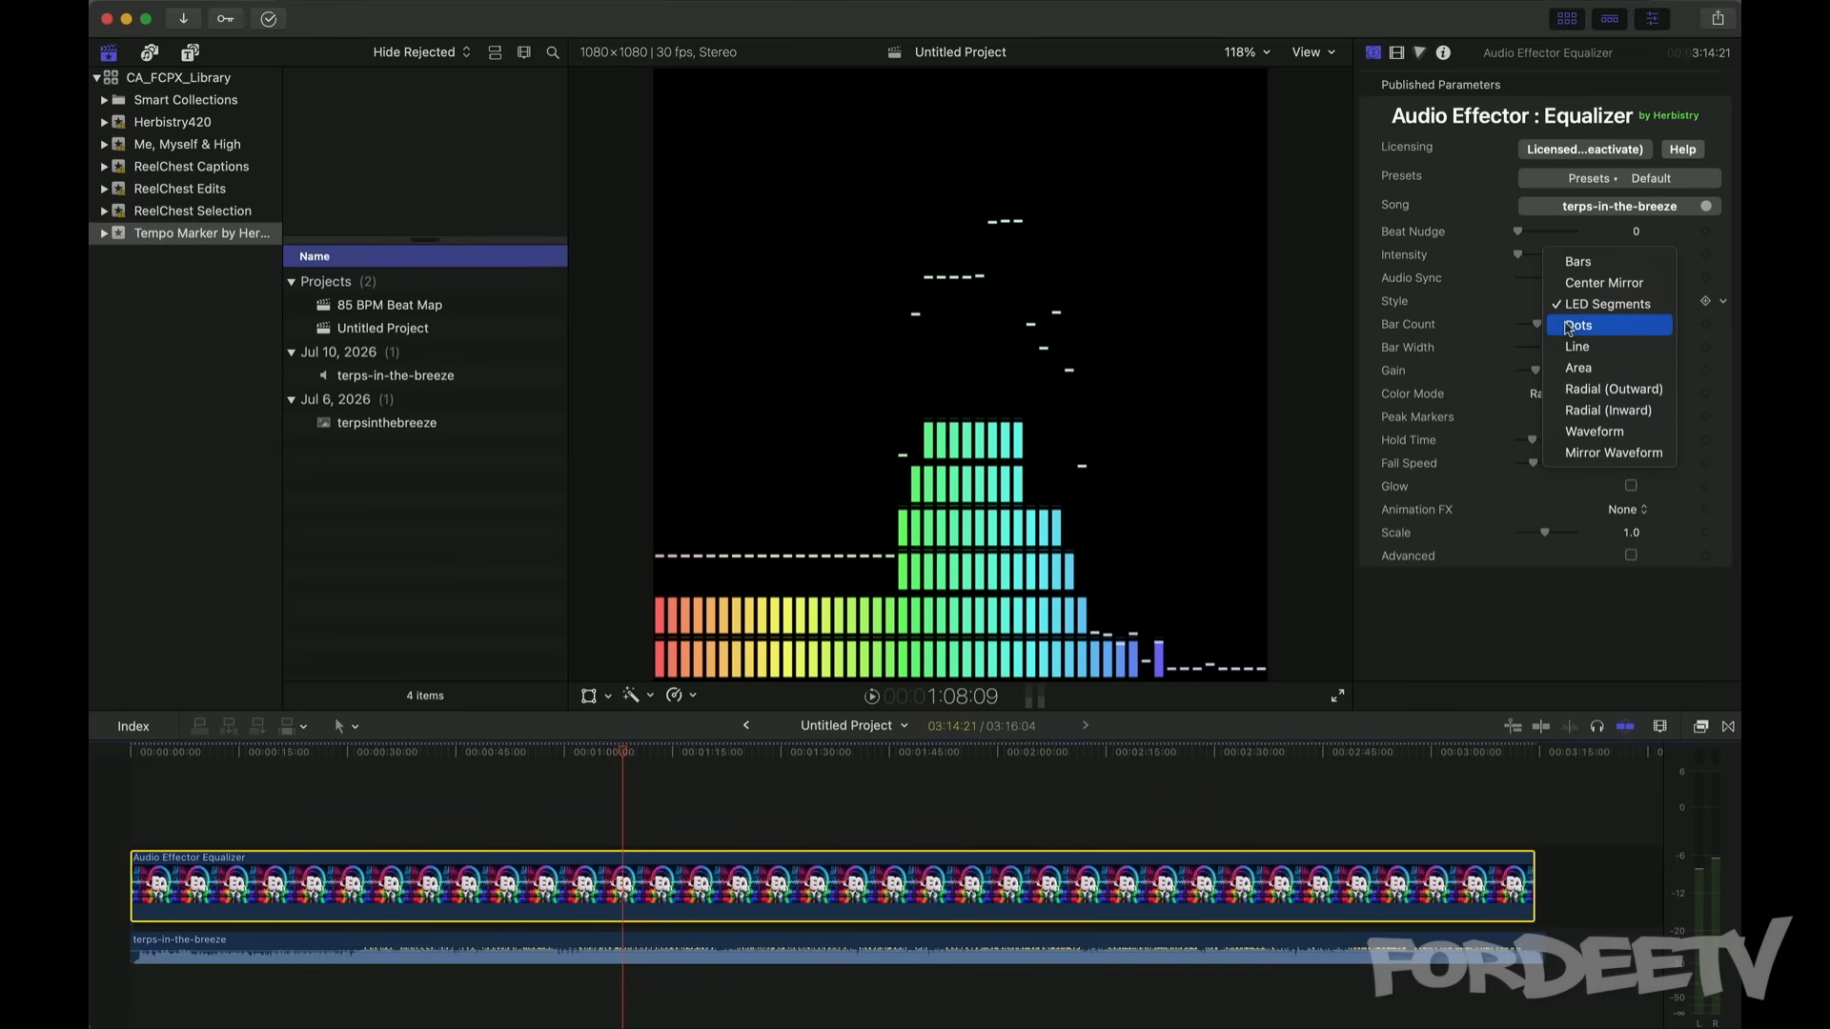
left_click(1567, 326)
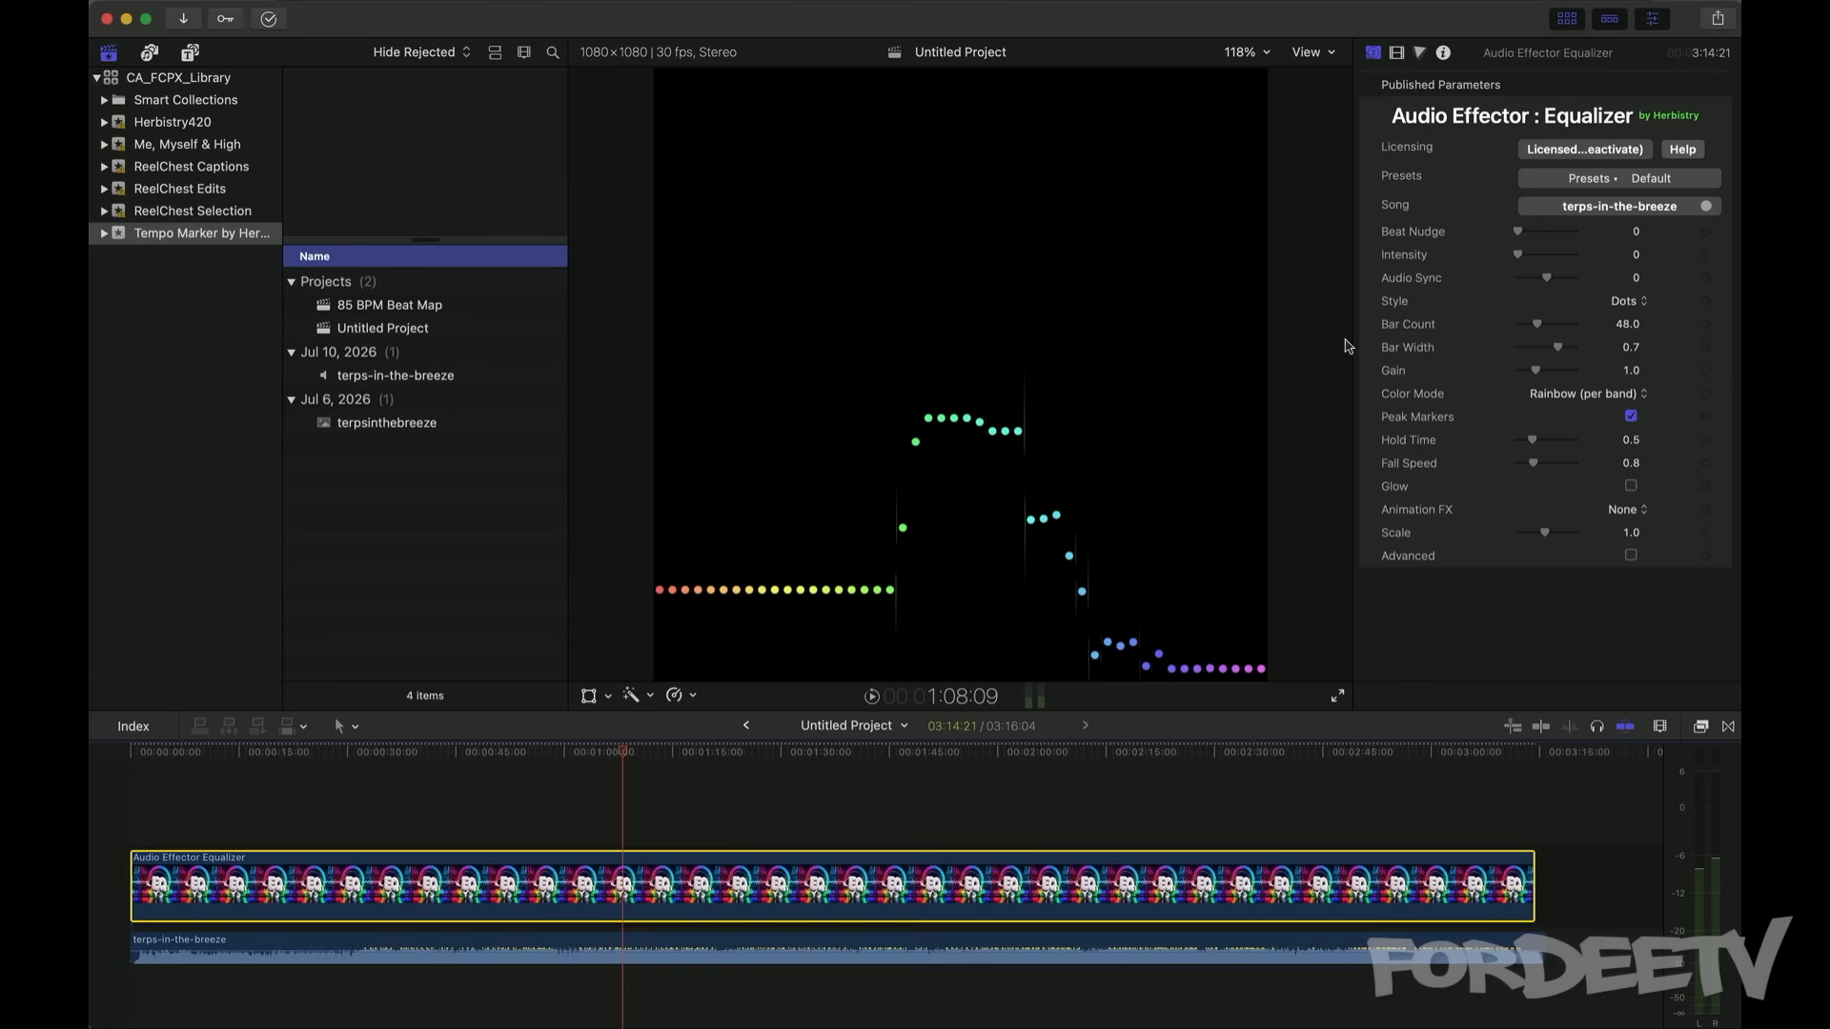
key("space")
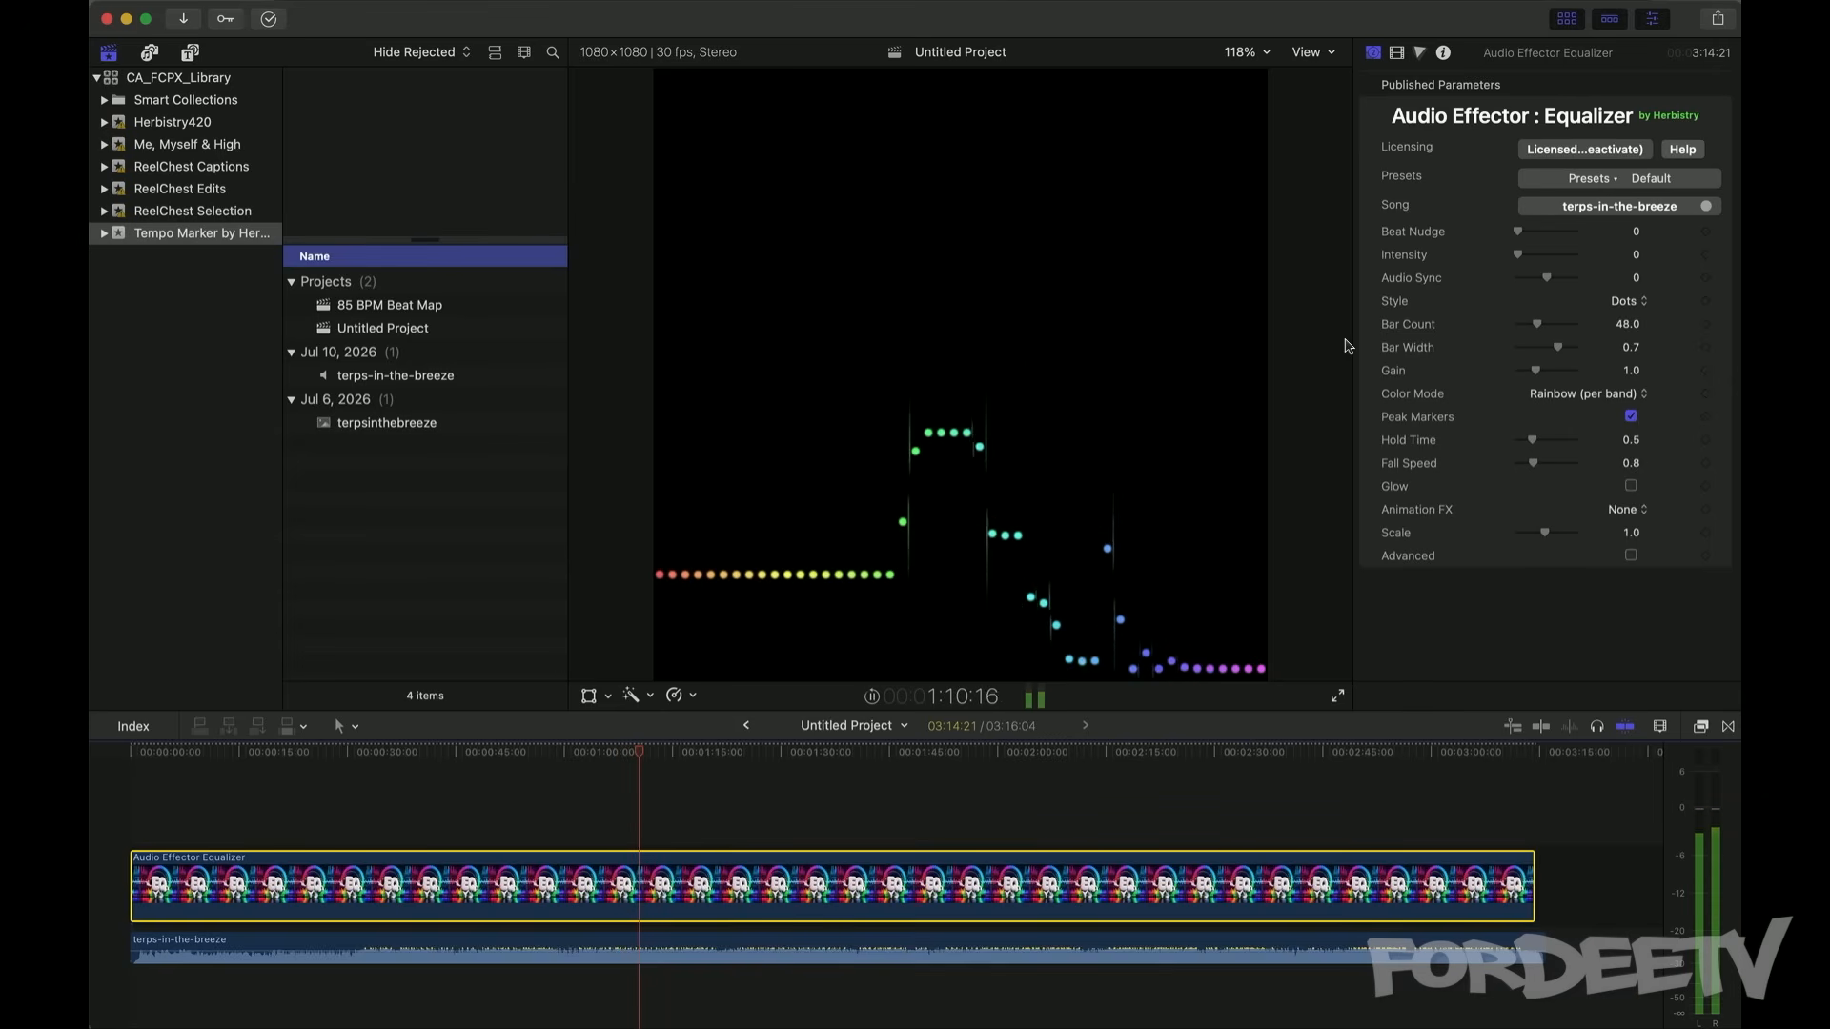
key("space")
Step: Set the Equalizer's Style to Line
left_click(1633, 303)
left_click(1633, 324)
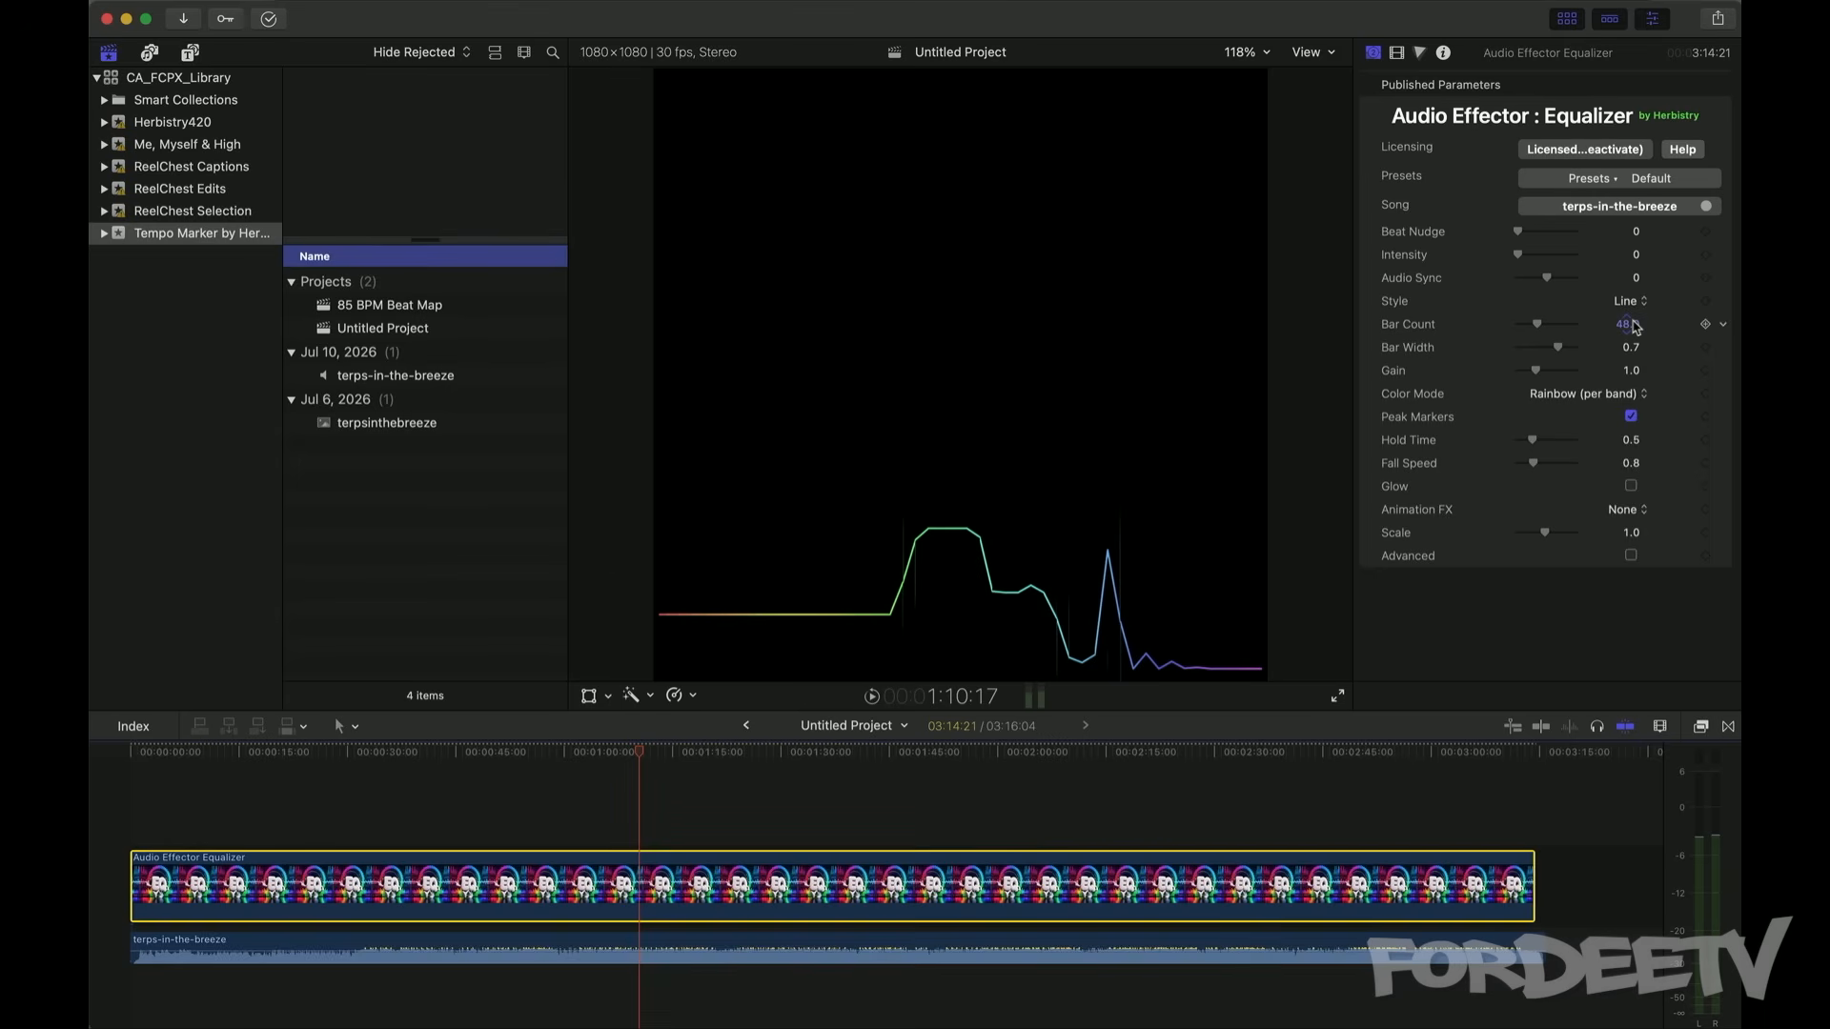
Step: Play a short stretch of the song to preview the Line style
key("space")
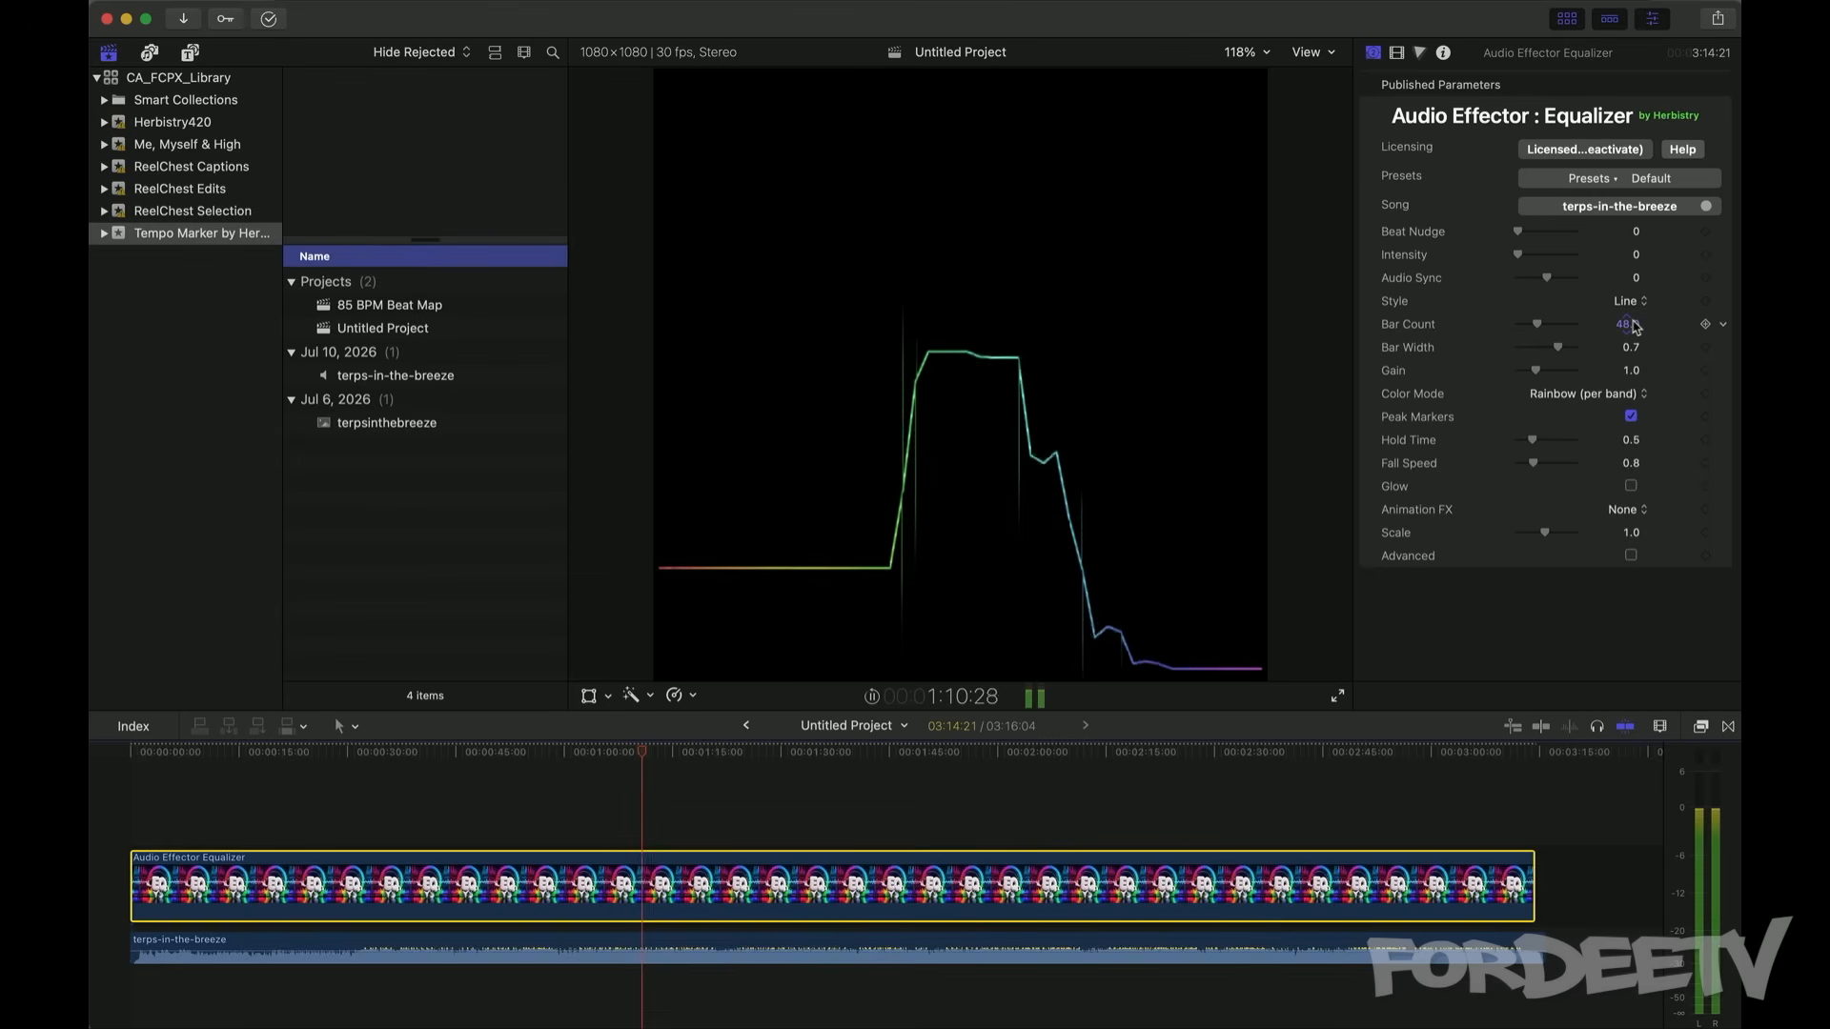
key("space")
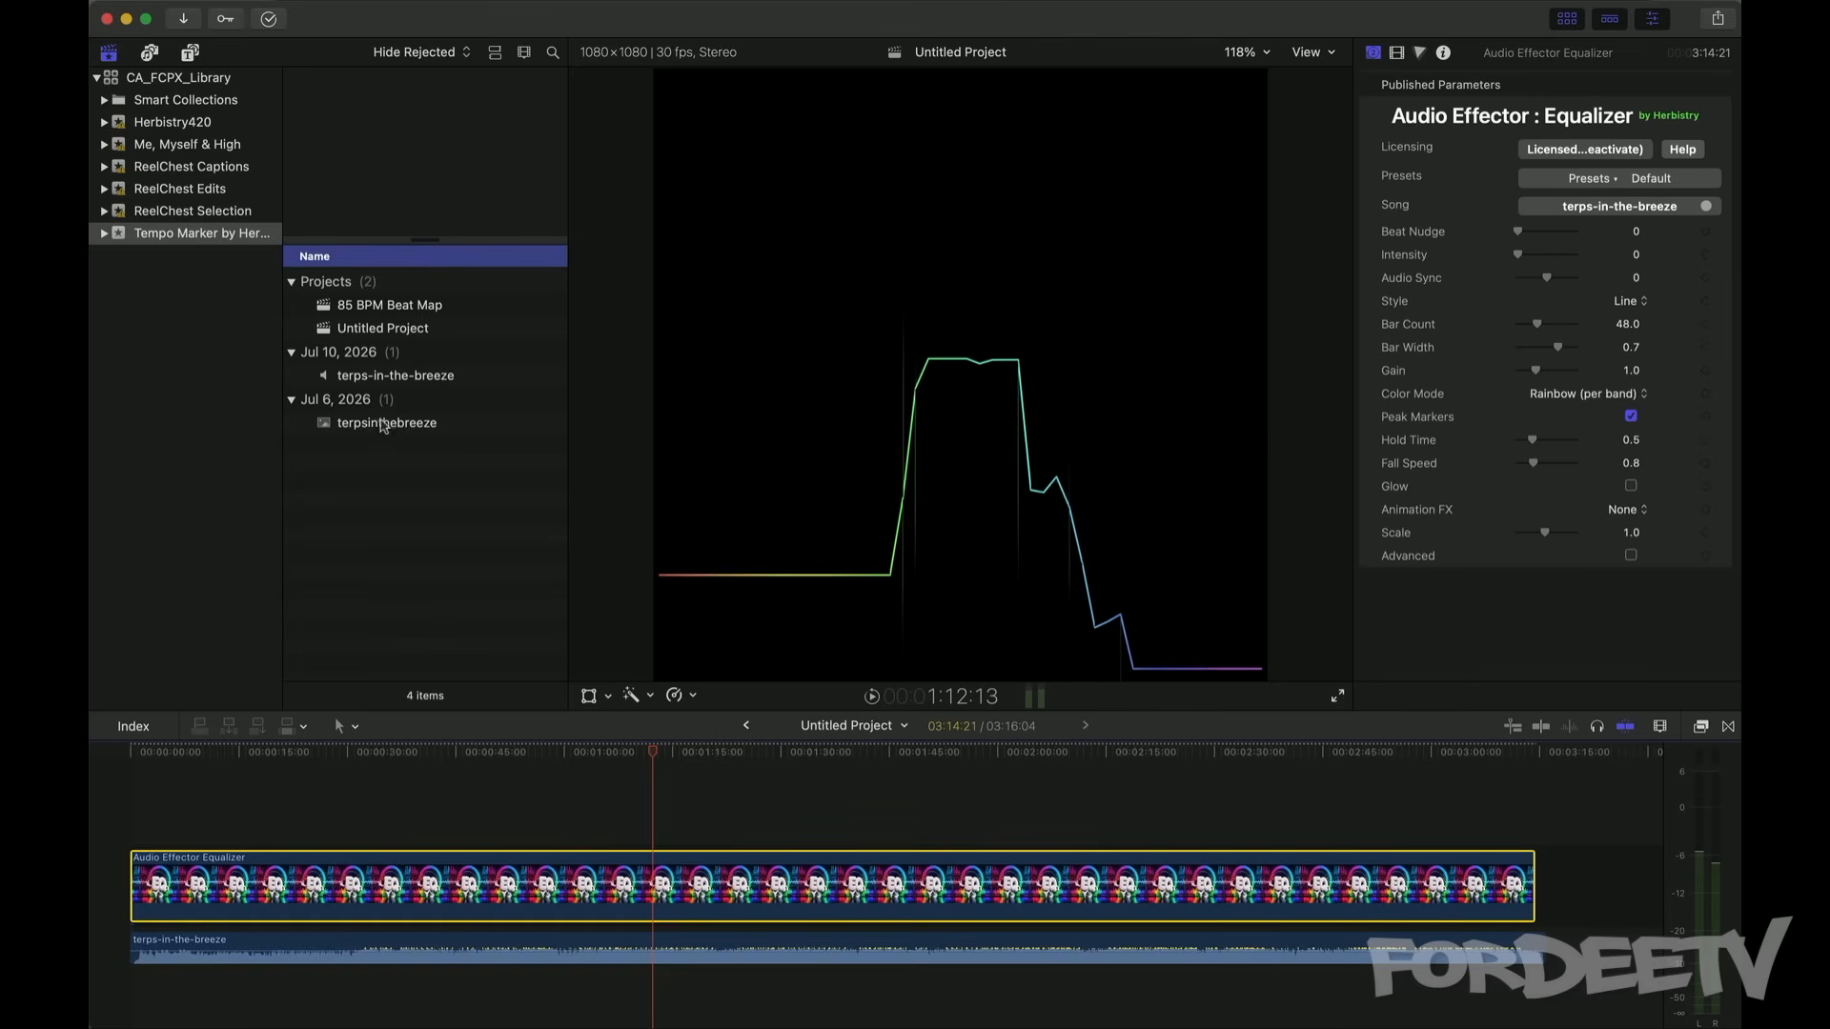
Step: Place the terpsinthebreeze artwork beneath the Equalizer clip from the song's start, and extend both visual clips to the song's end
left_click_drag(384, 429, 92, 917)
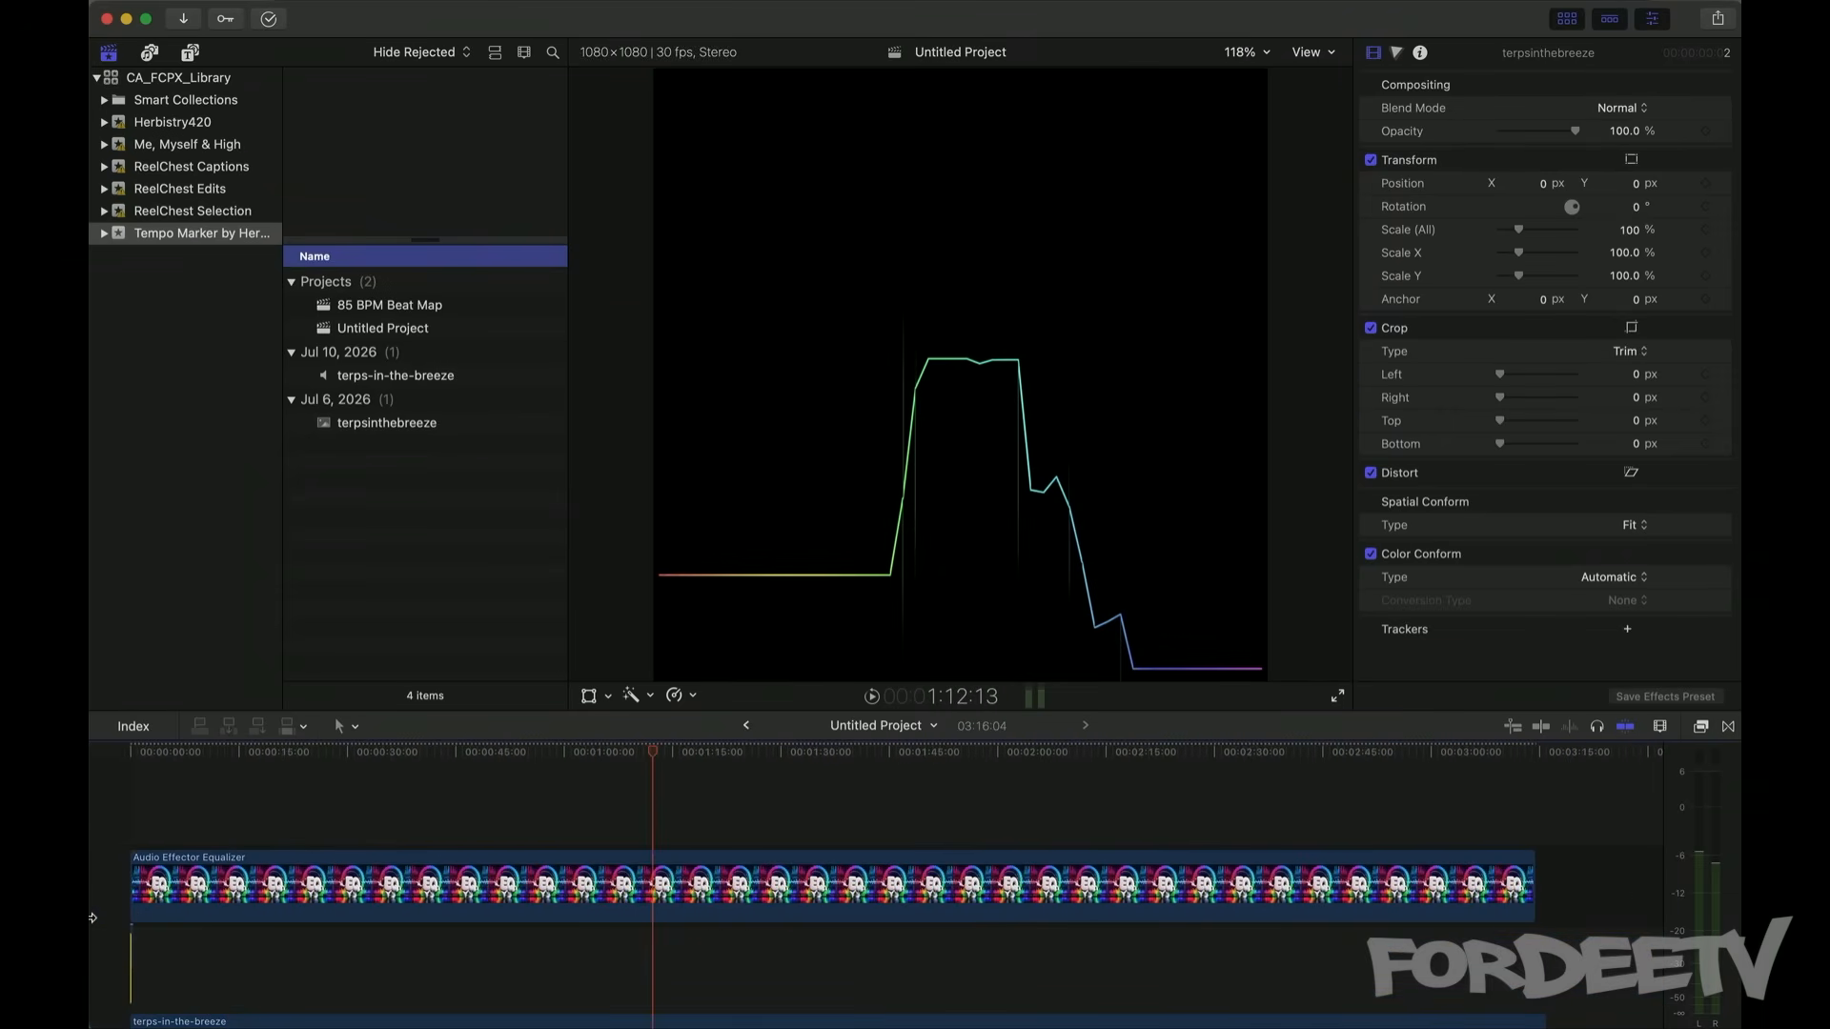
key("super+z")
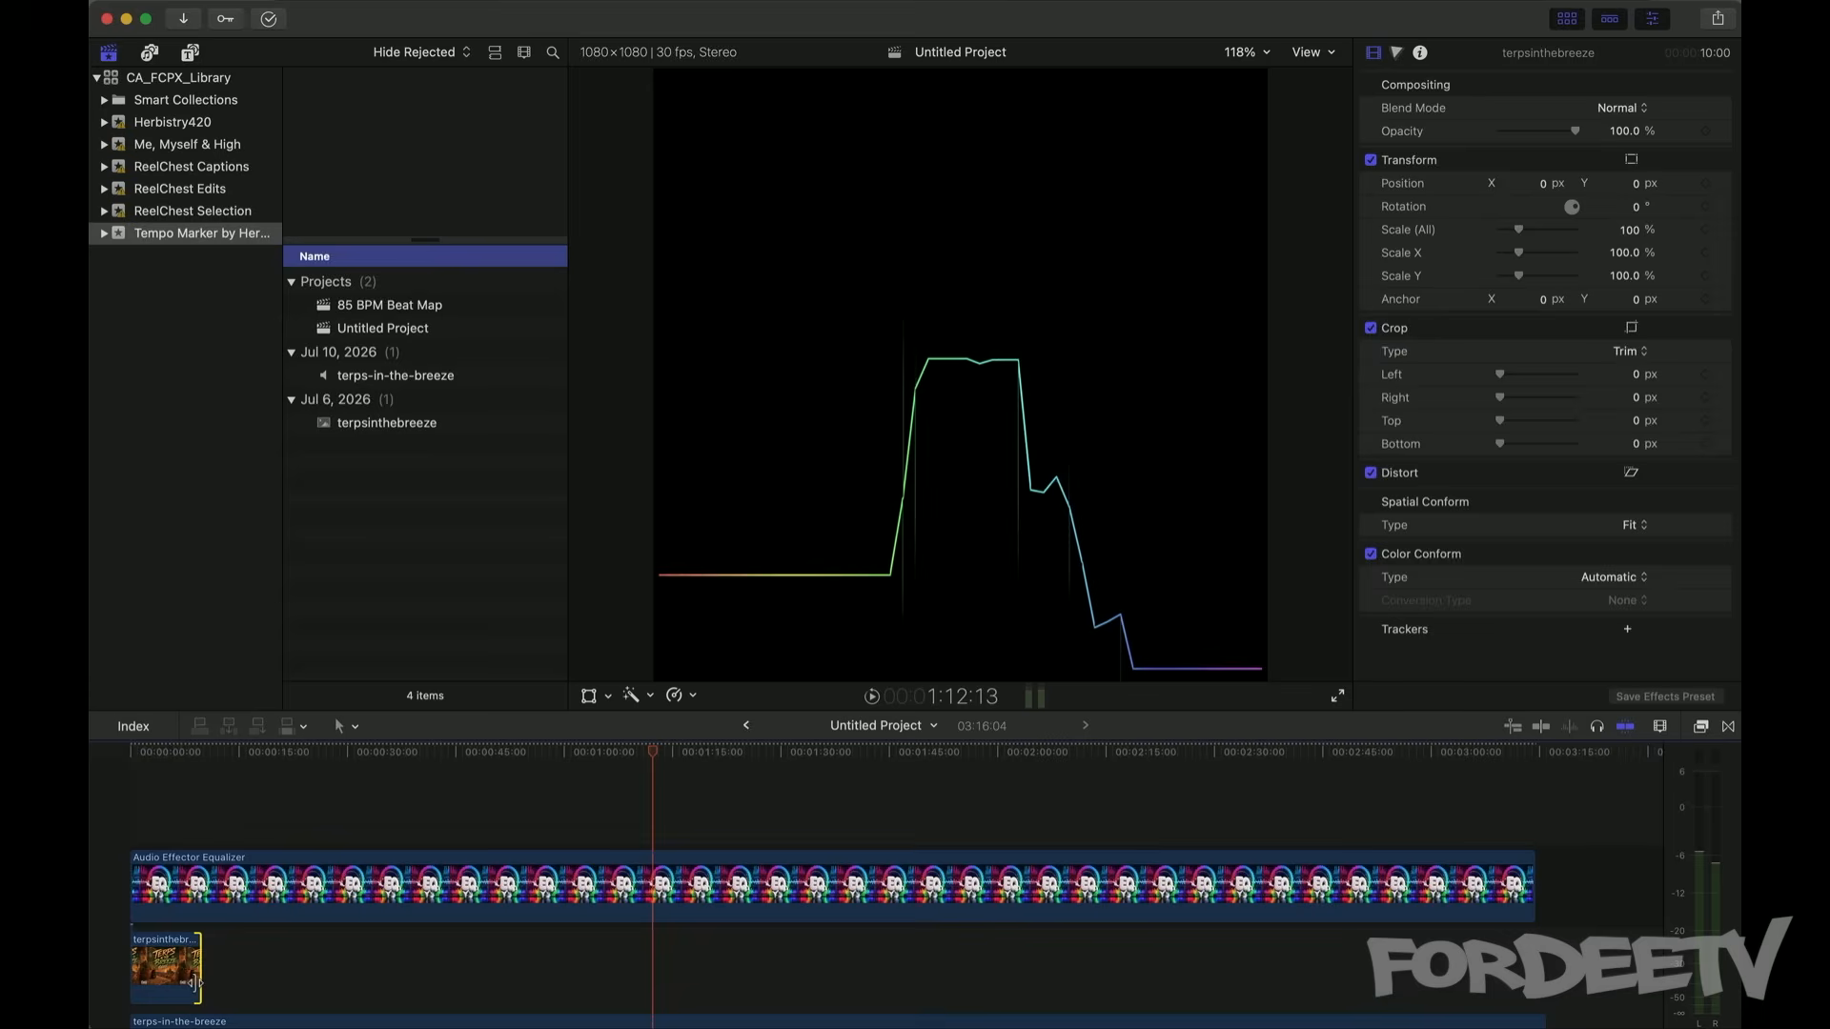
left_click_drag(195, 981, 1528, 962)
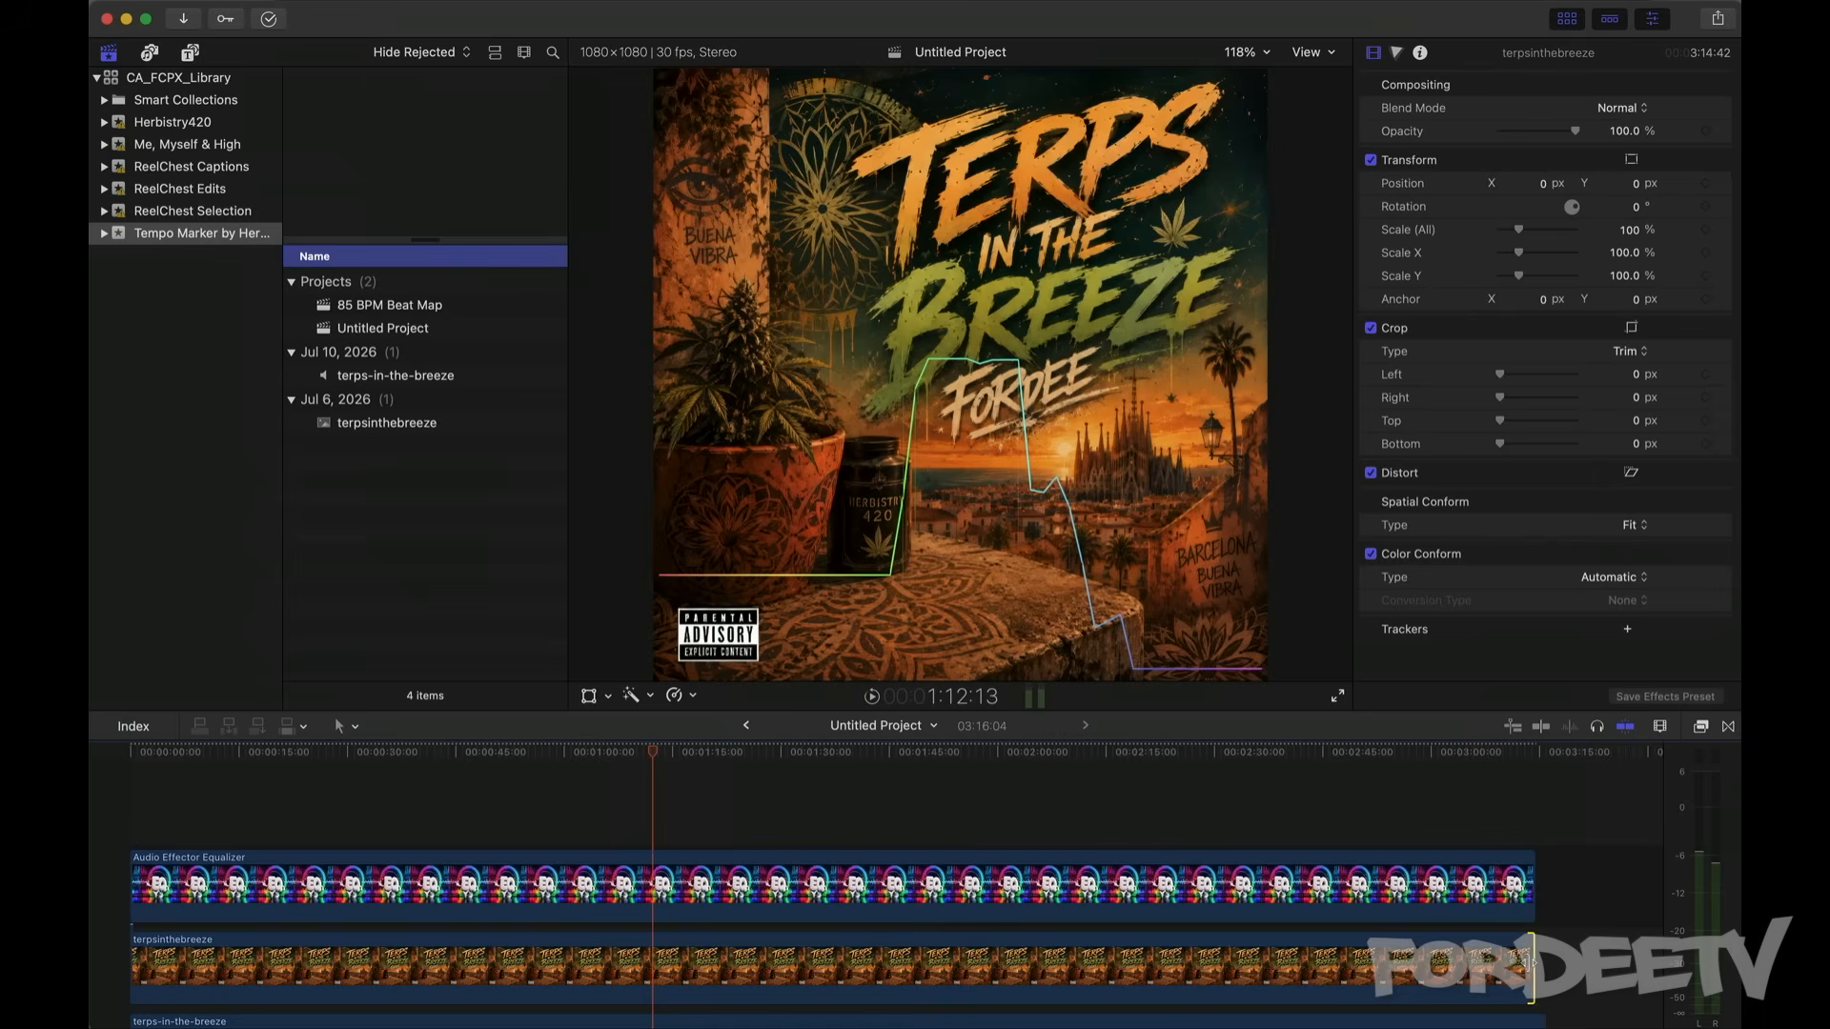
left_click_drag(1531, 882, 1532, 882)
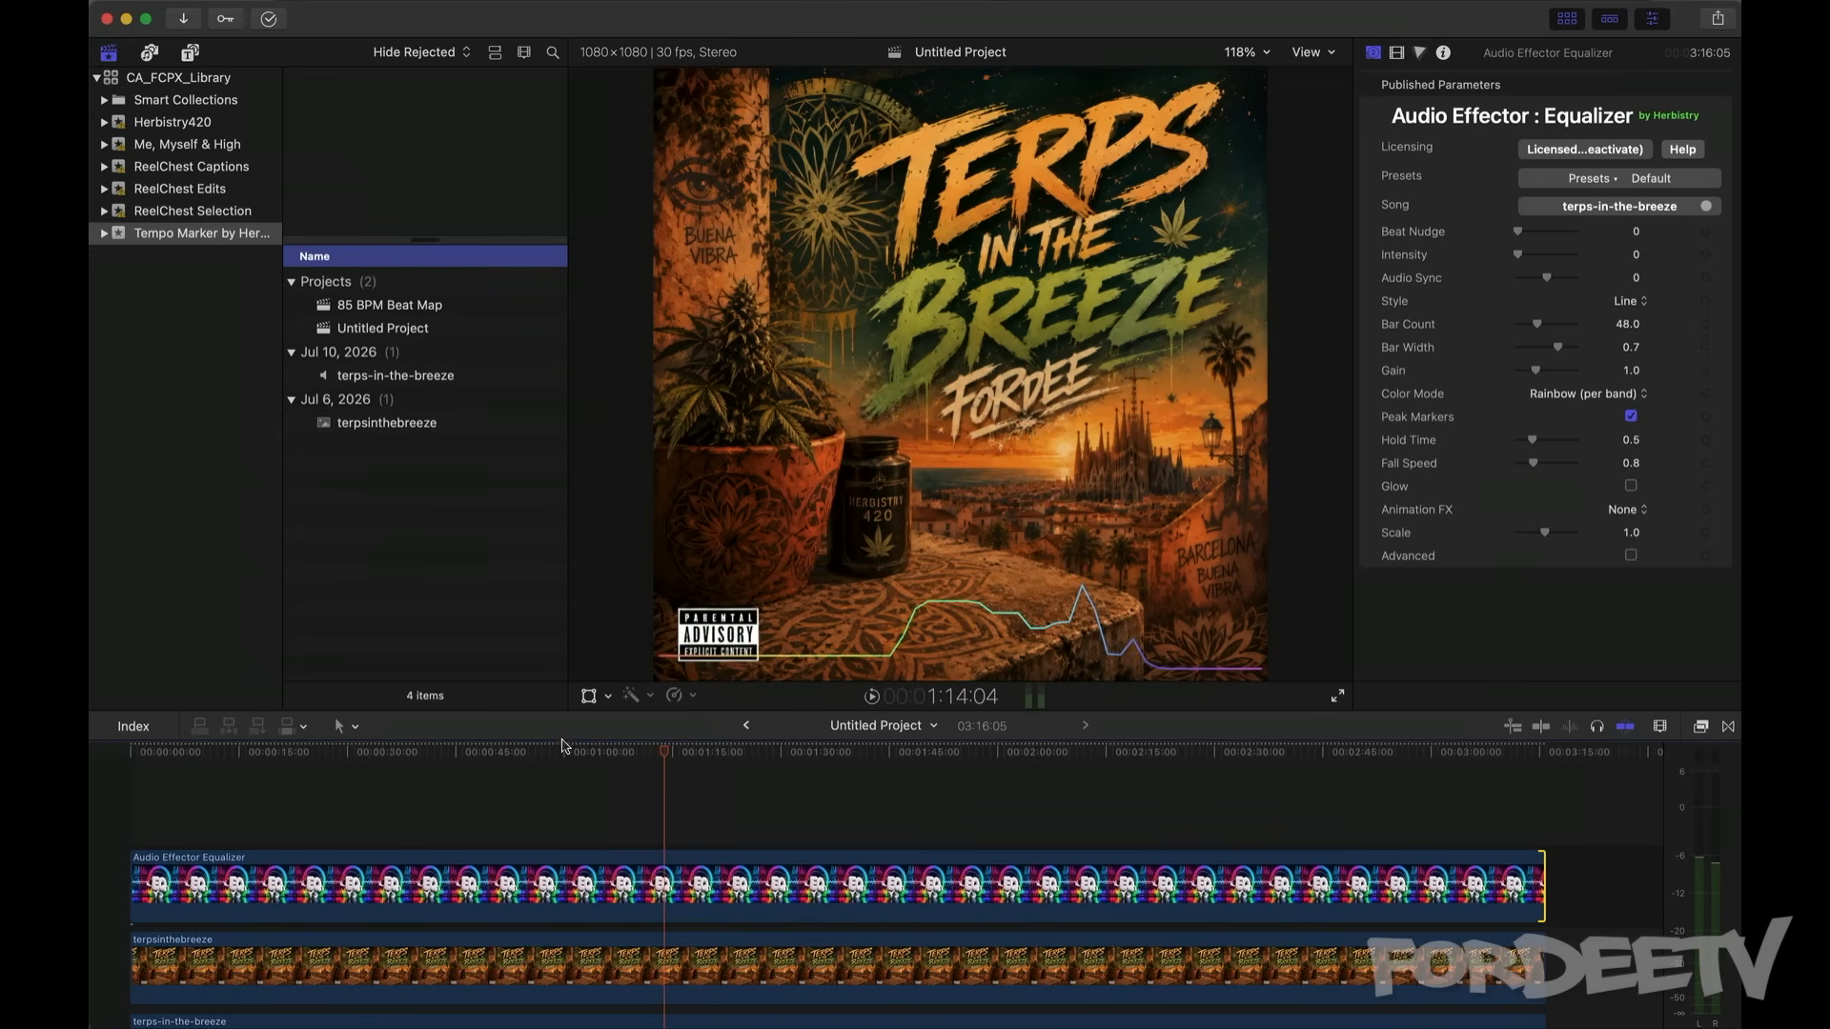
Step: Raise the Equalizer clip to a Y position of 222 px, try a 68% scale and restore it to 100%
left_click(953, 910)
left_click(1398, 54)
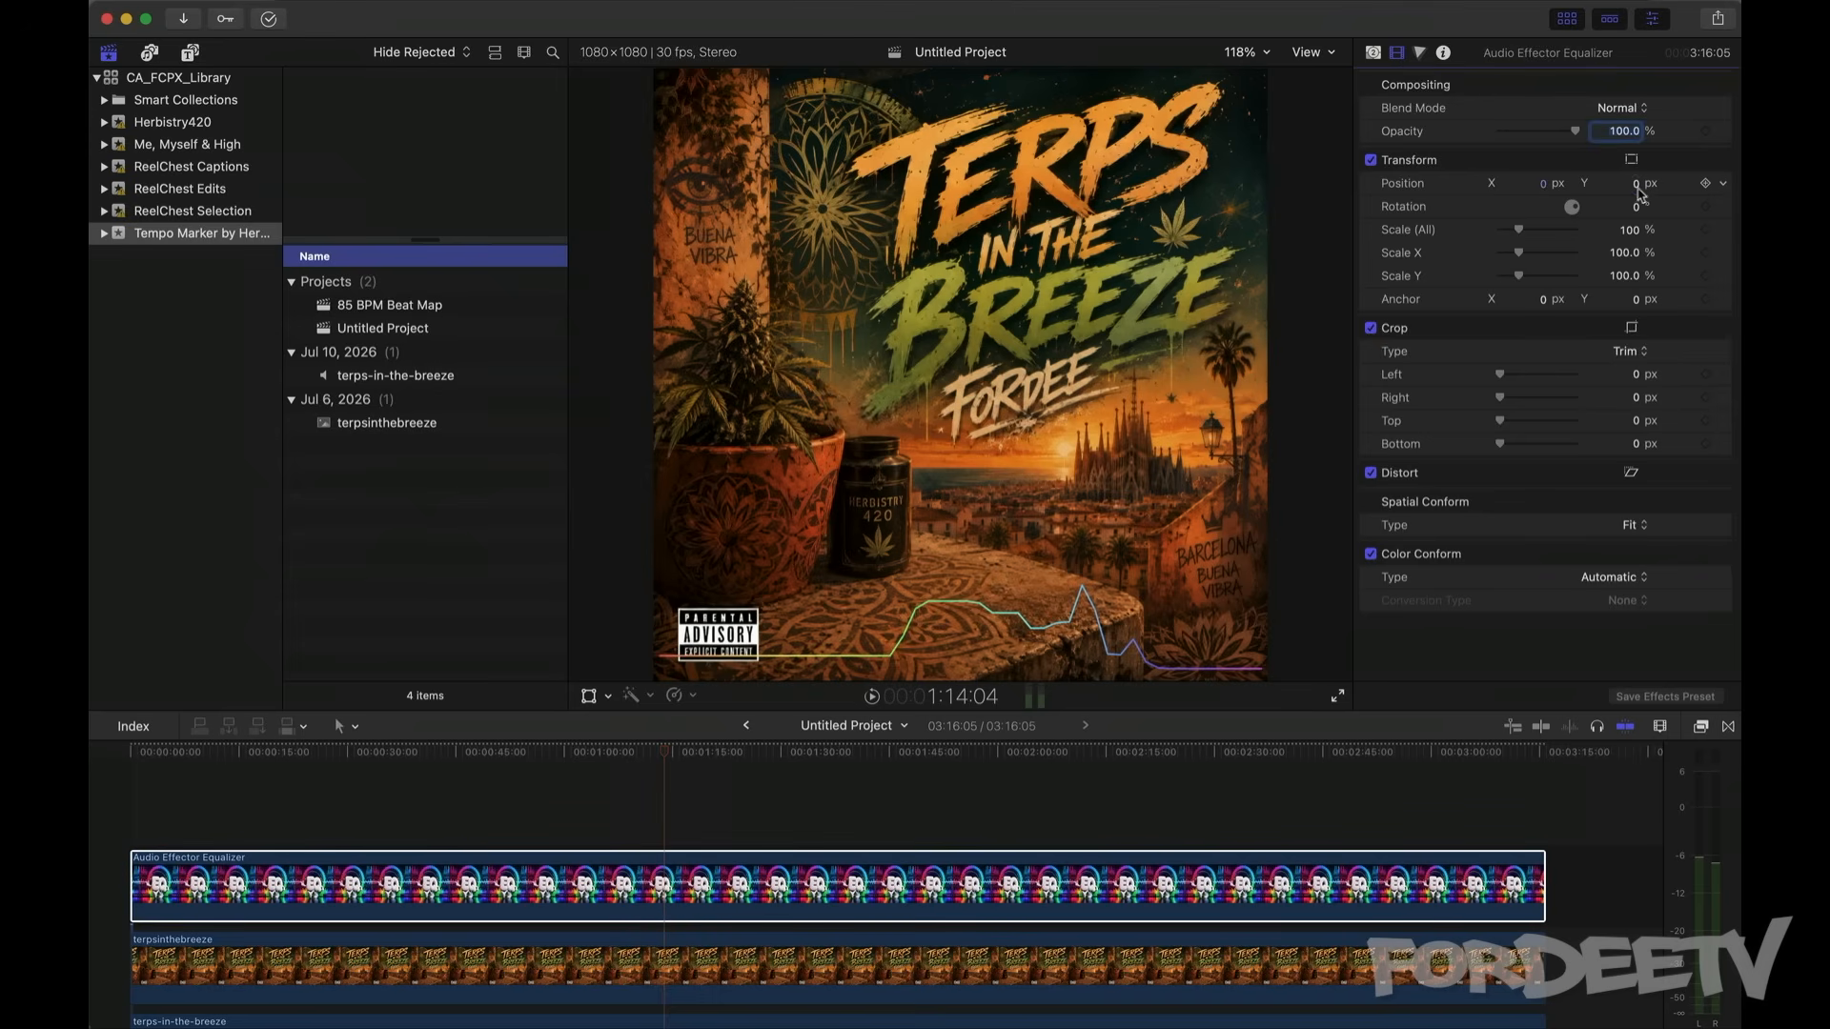
left_click_drag(1637, 183, 1632, 238)
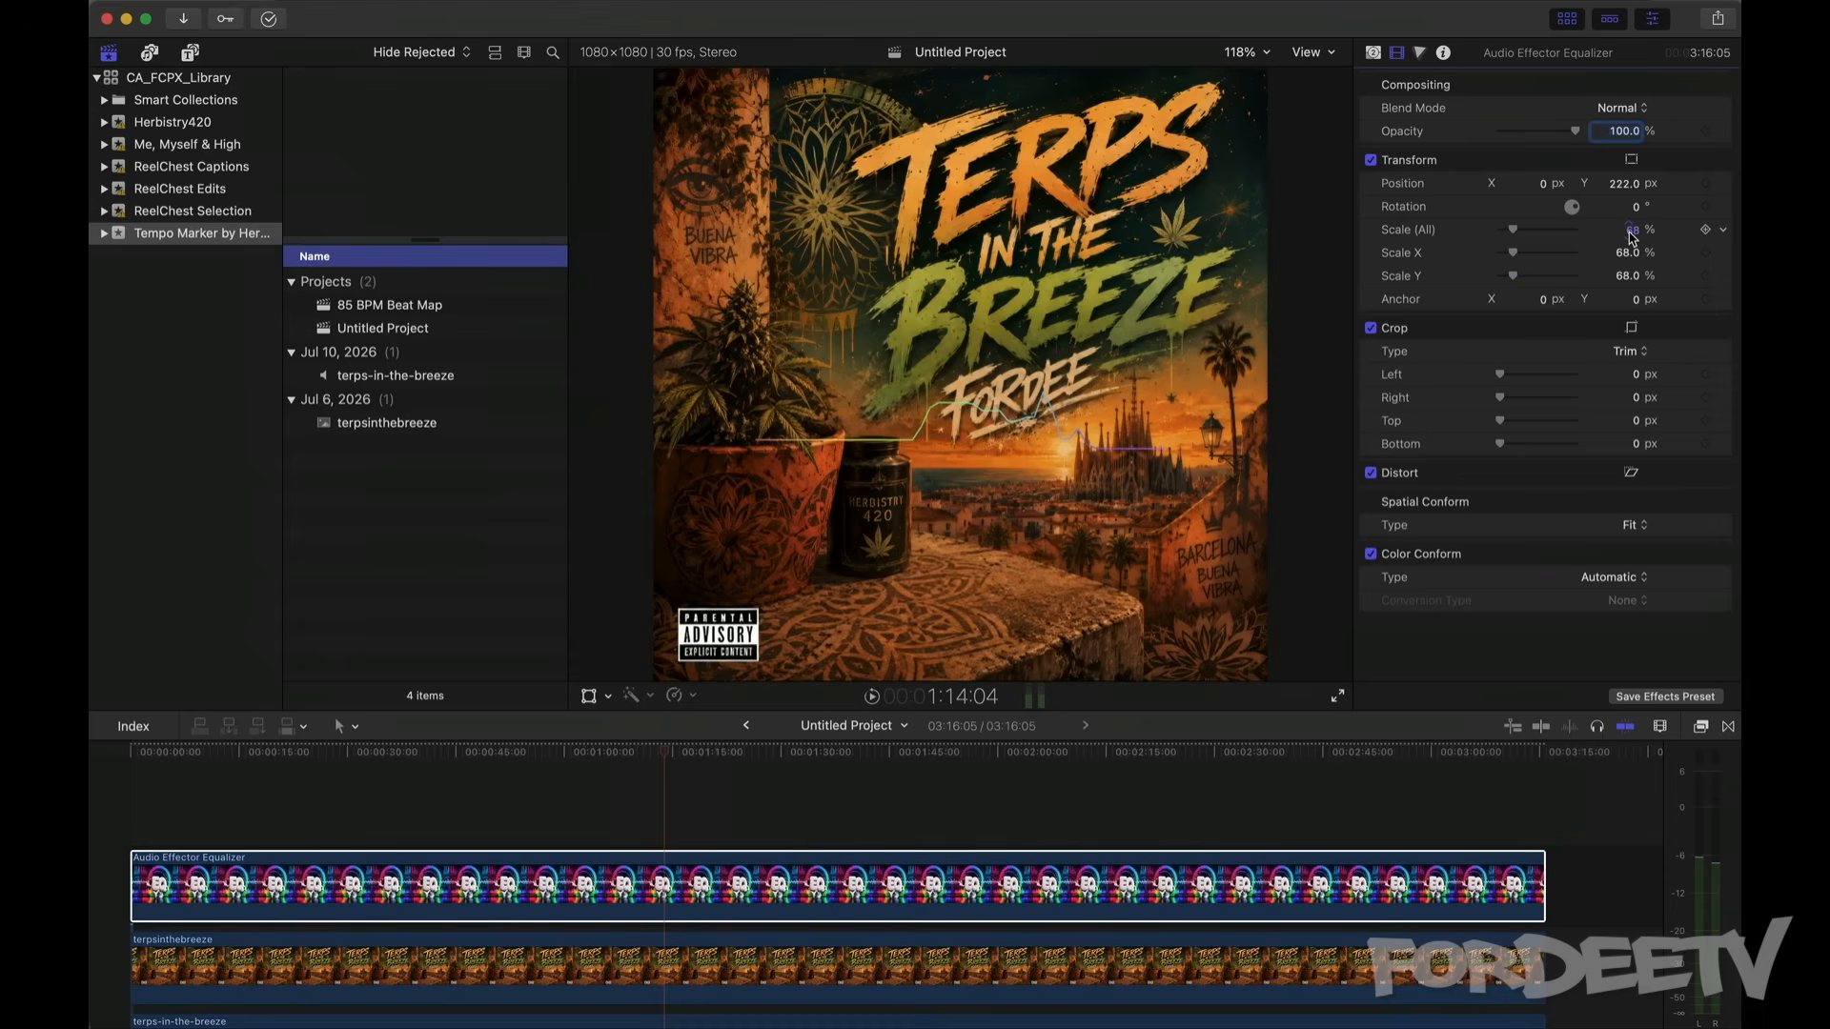
type("120")
key("Return")
key("Return")
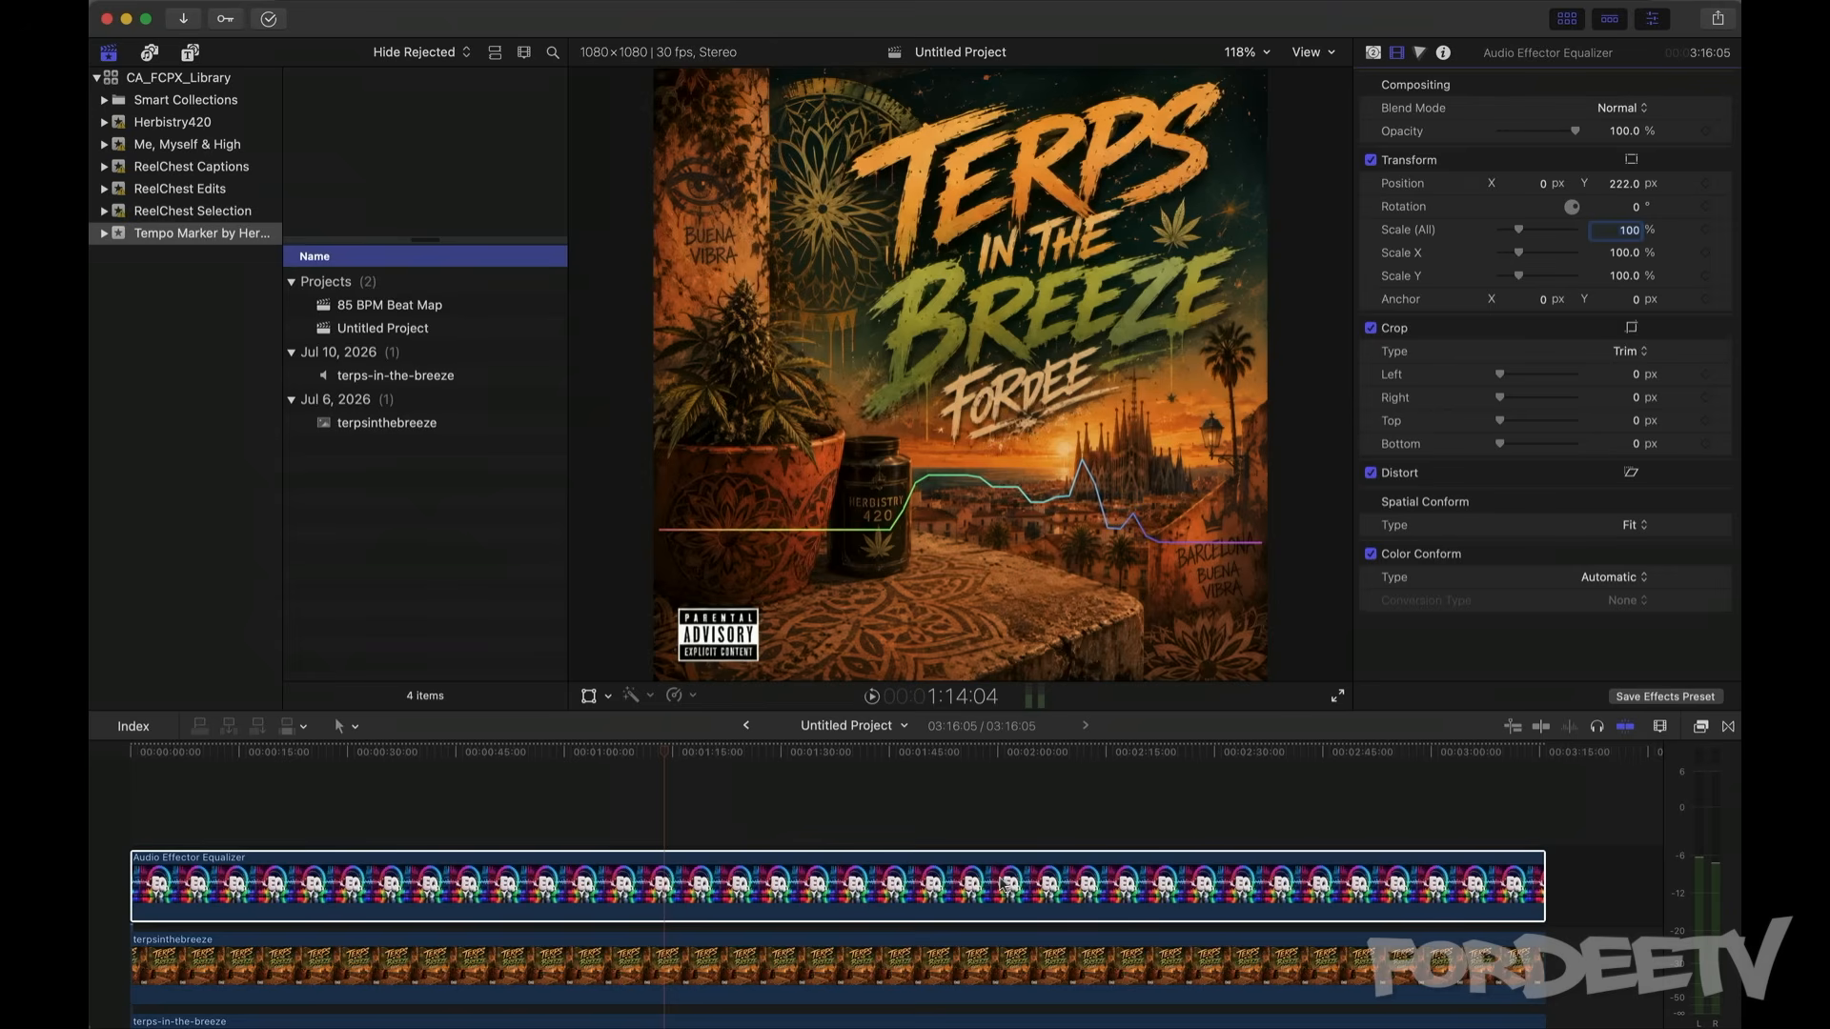
Step: Set the Equalizer's Style to Area to see it over the cover artwork
left_click(994, 893)
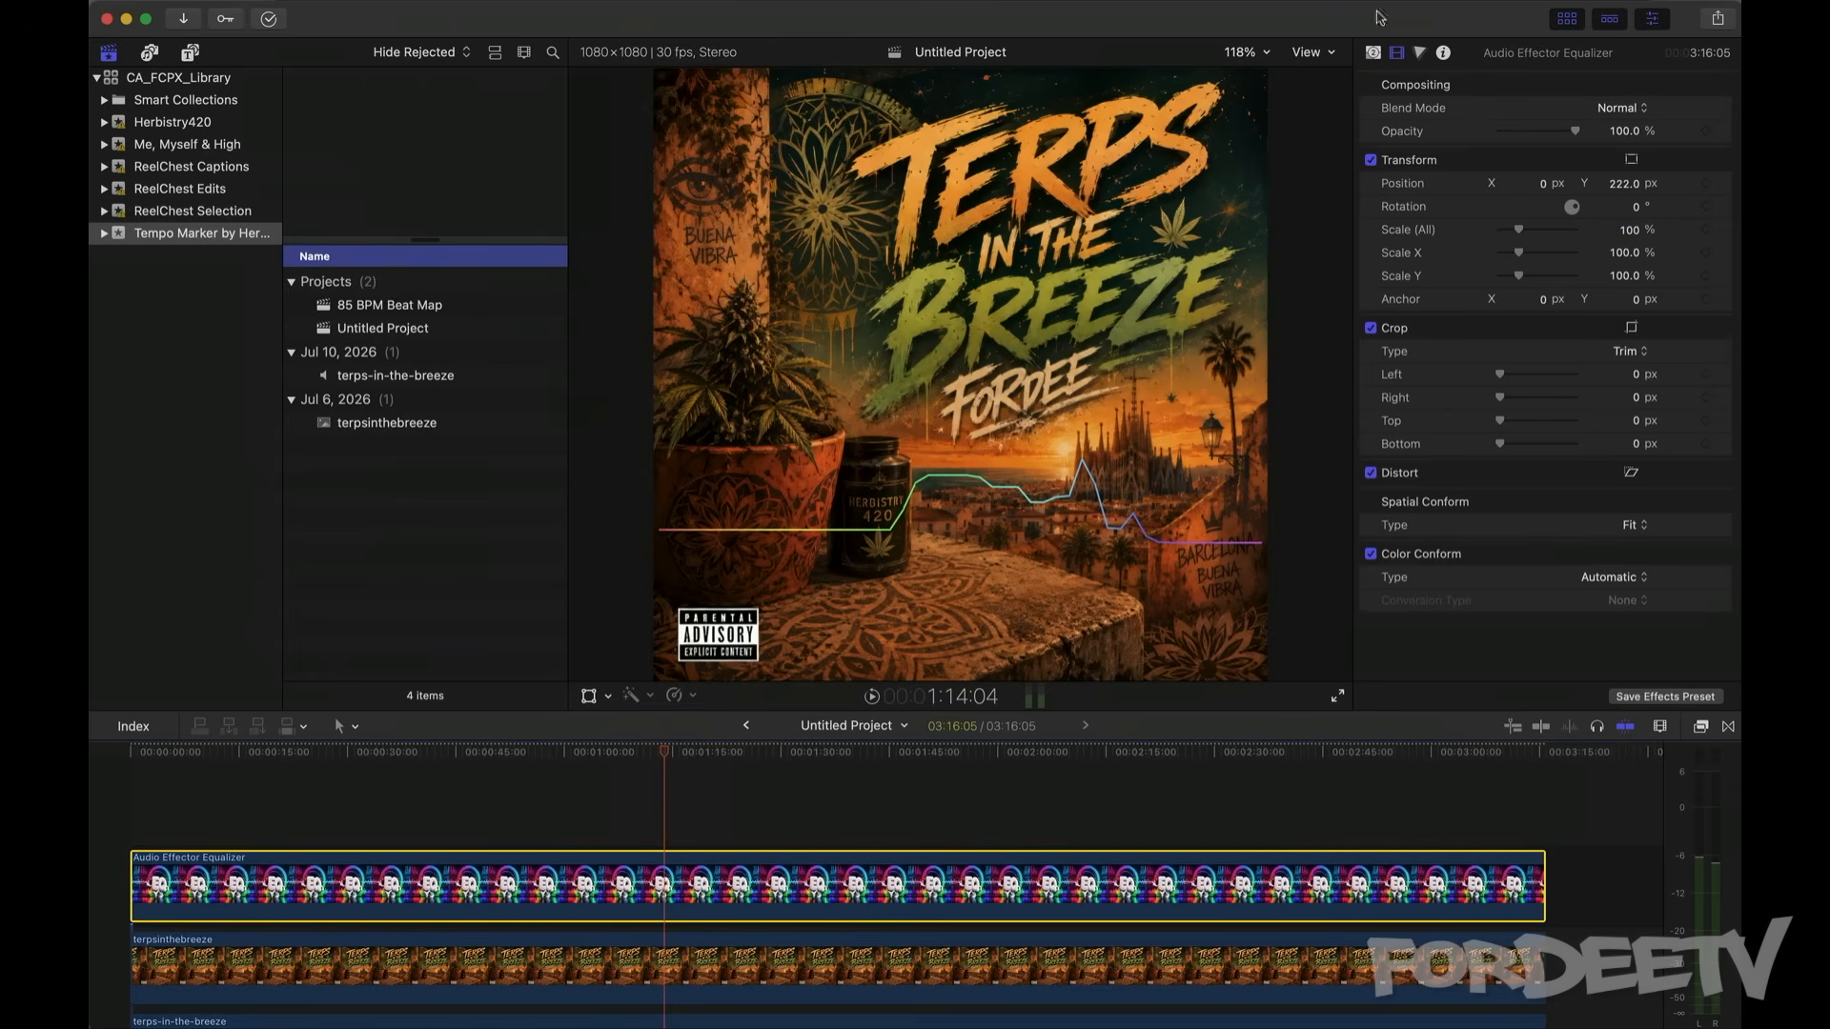
left_click(1374, 53)
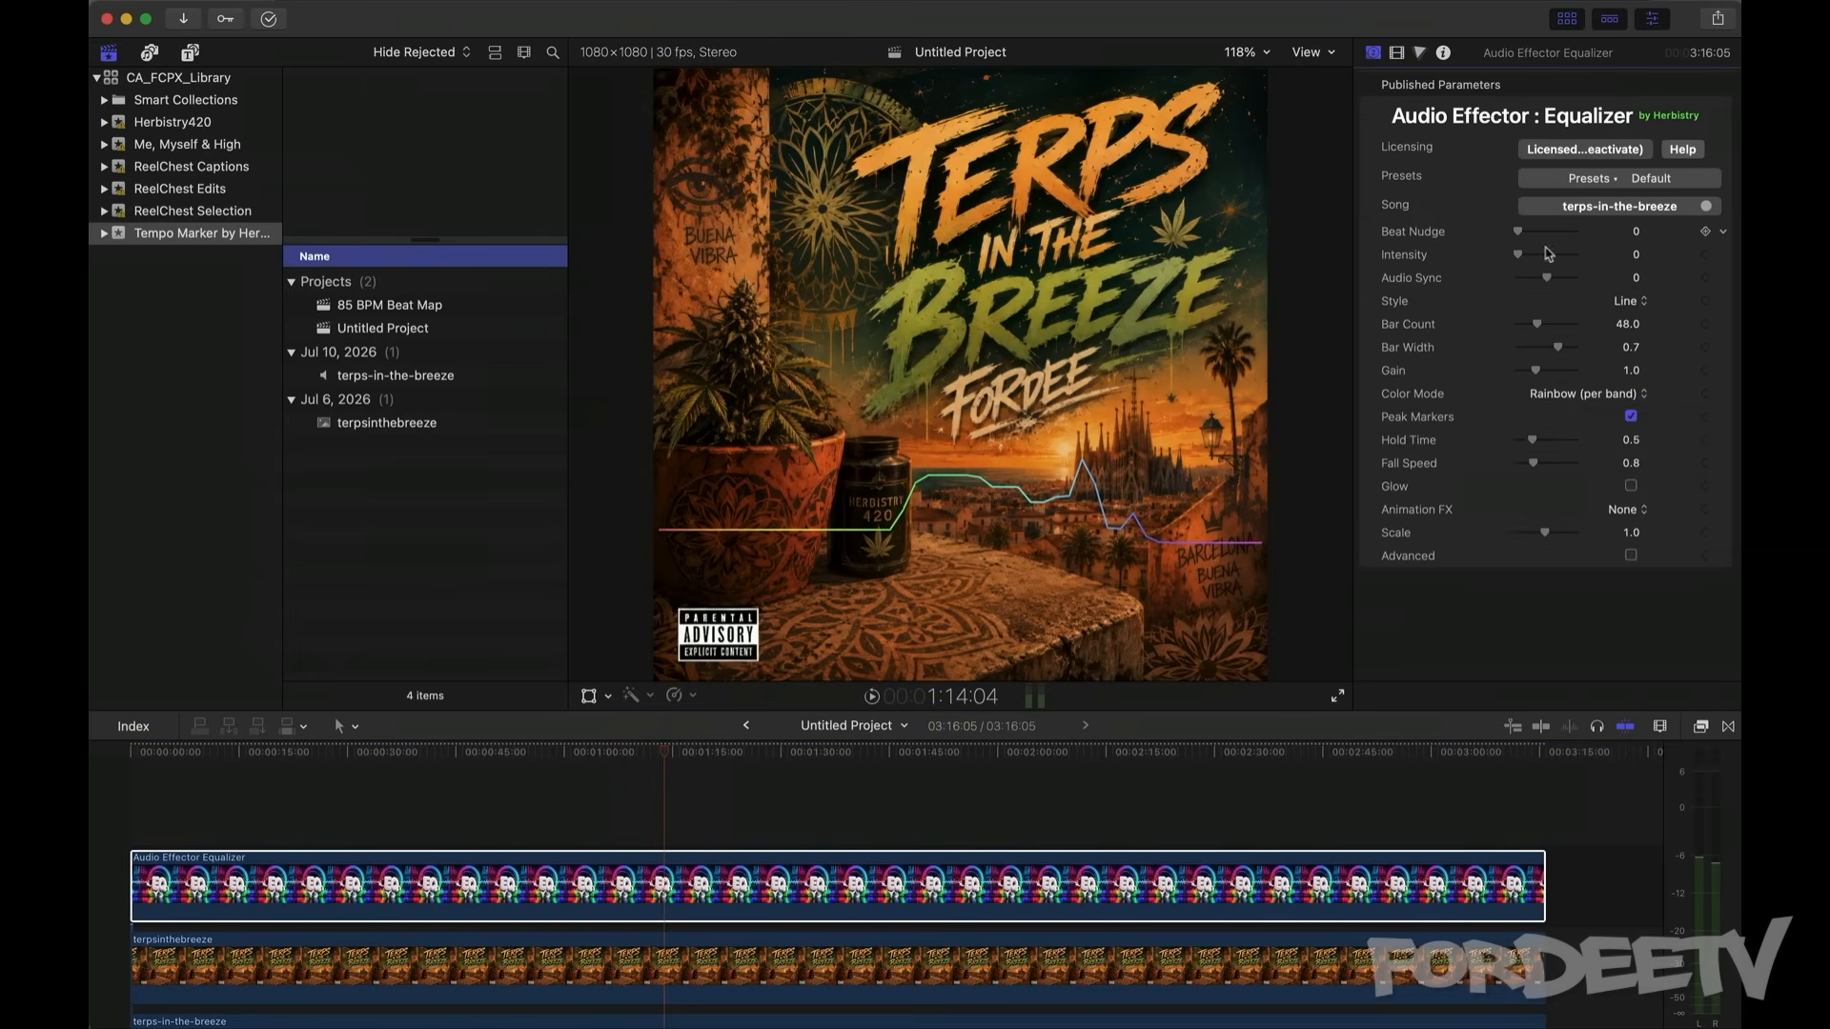
left_click(1630, 301)
left_click(1632, 327)
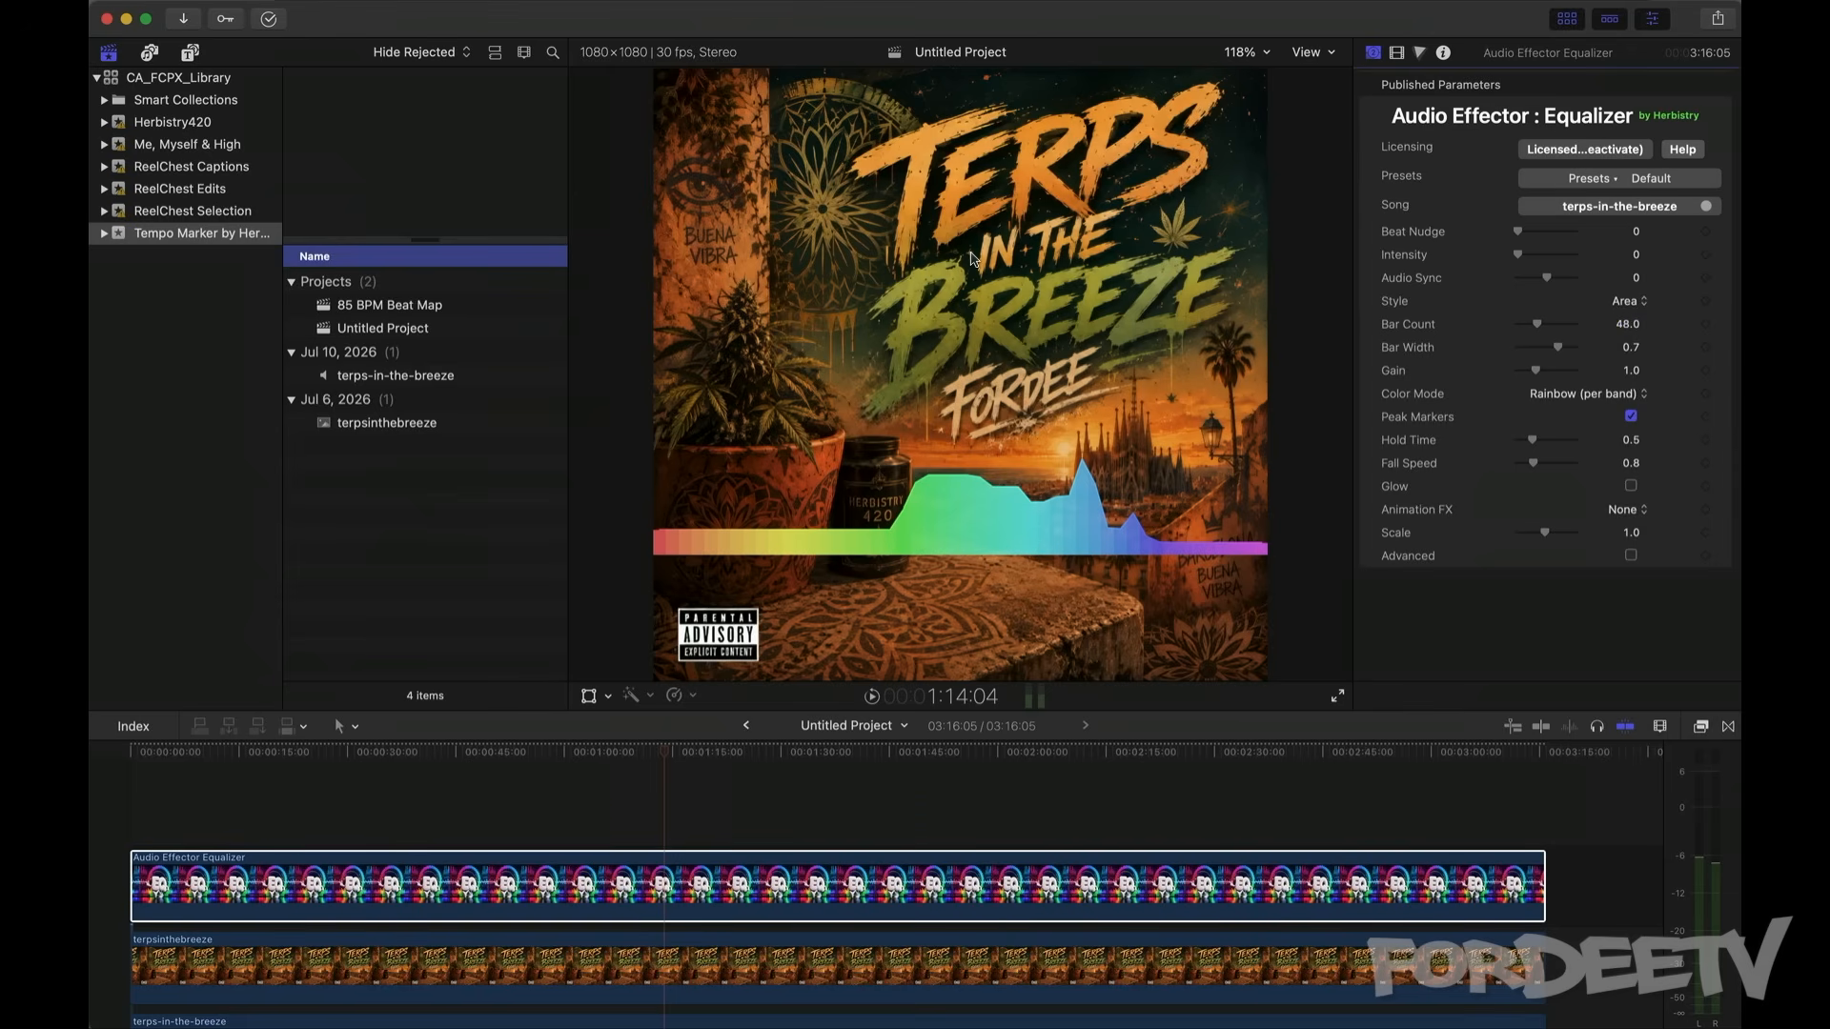
Step: Reset the Equalizer clip's Y position to 0 px and disable the terpsinthebreeze artwork clip
left_click(1397, 53)
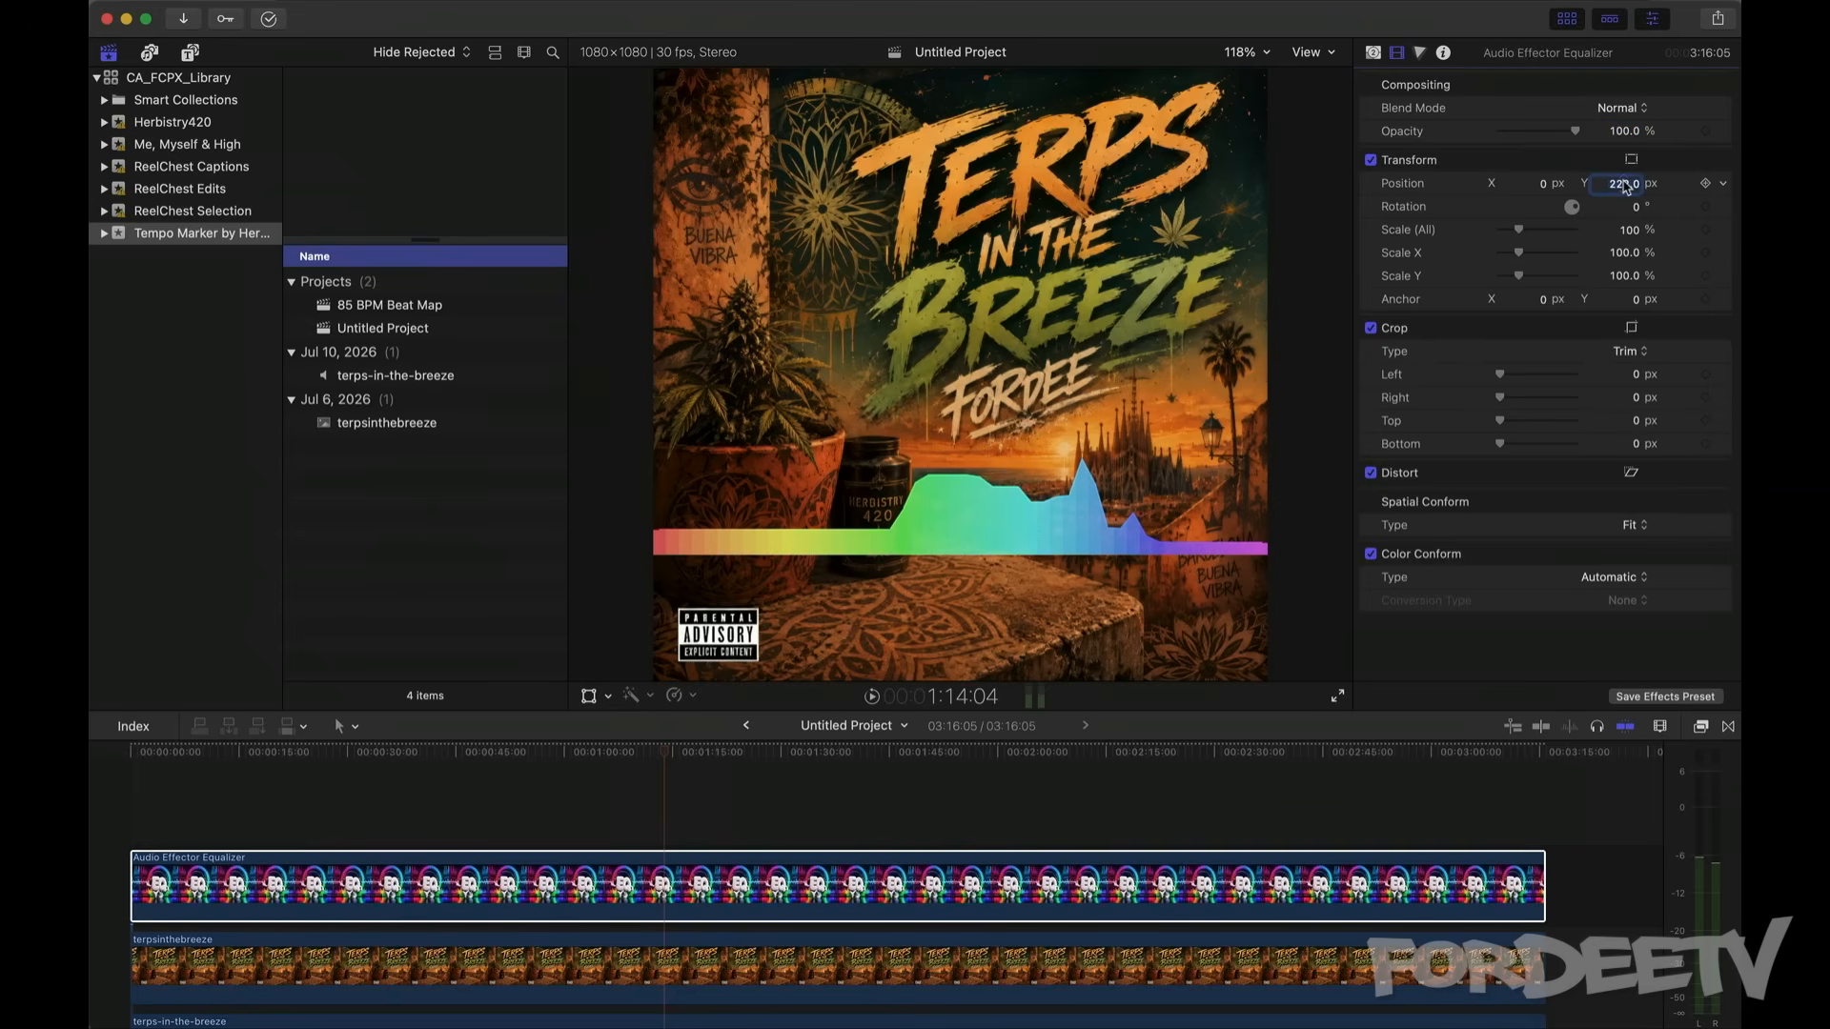
key("Return")
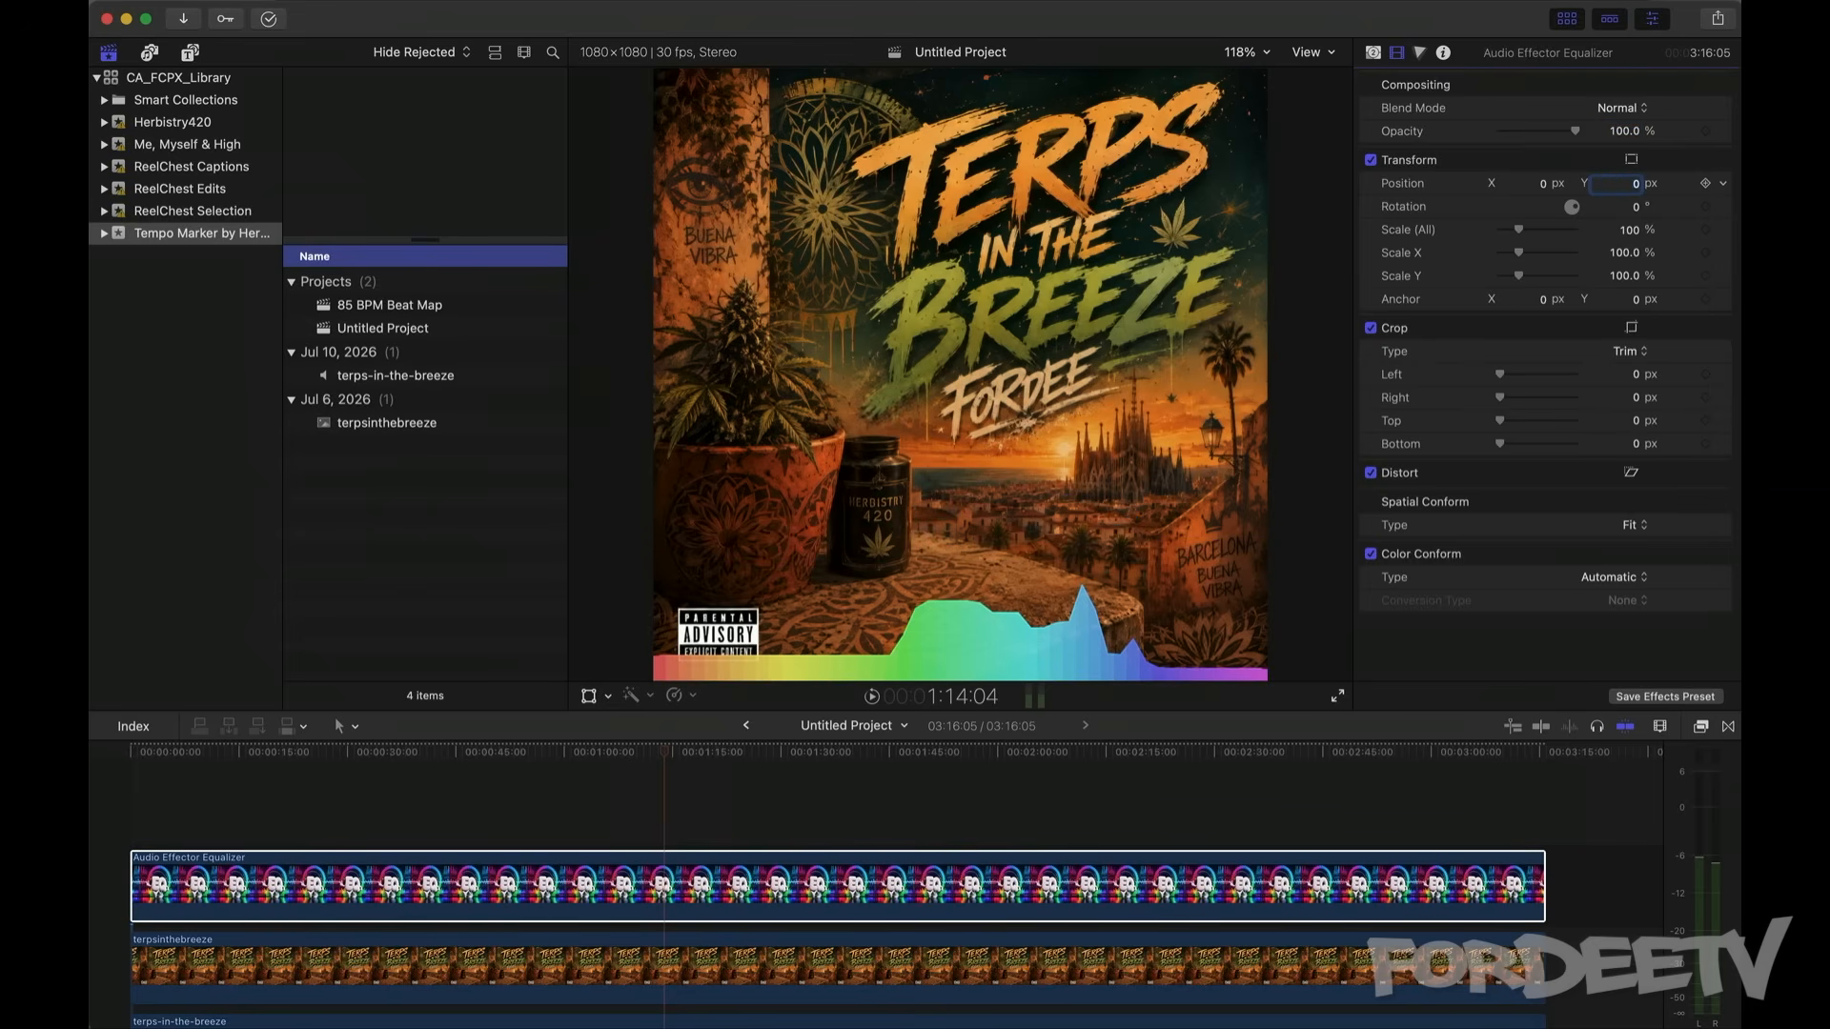
left_click(878, 982)
key("v")
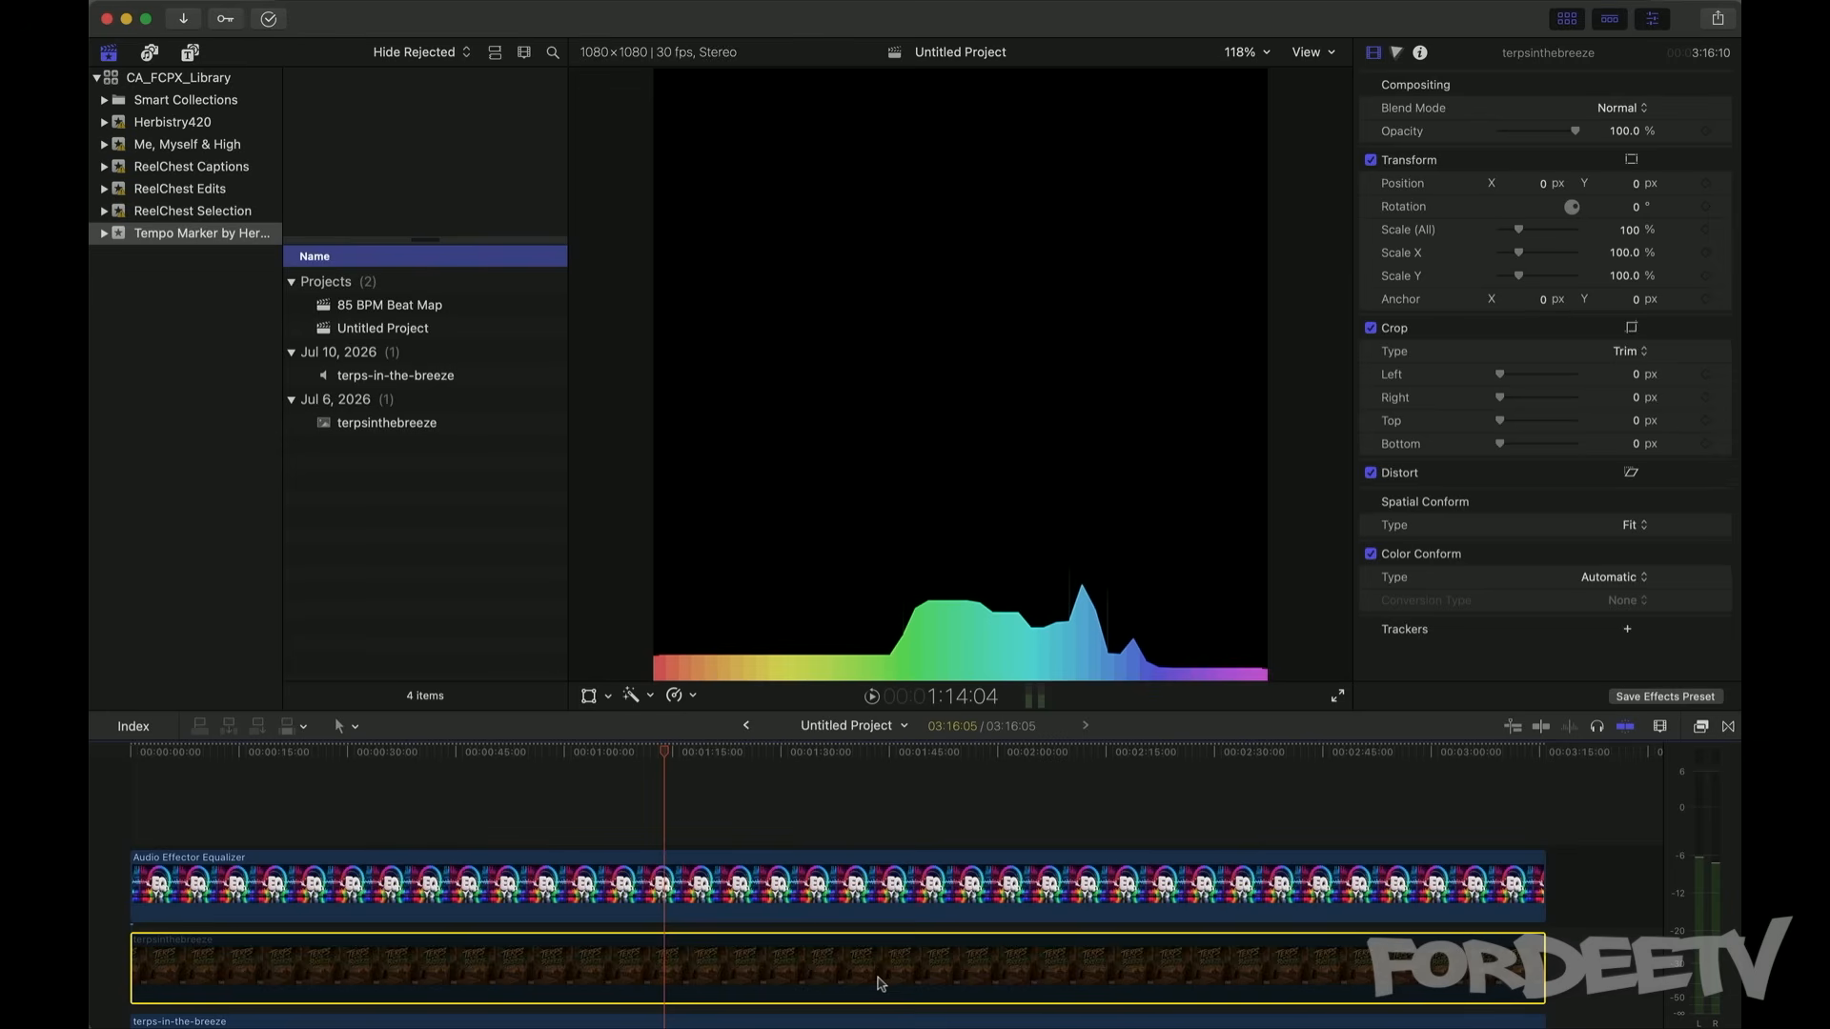
Step: Change the Equalizer's Style to Radial (Outward) and start playing the song to preview it
left_click(821, 896)
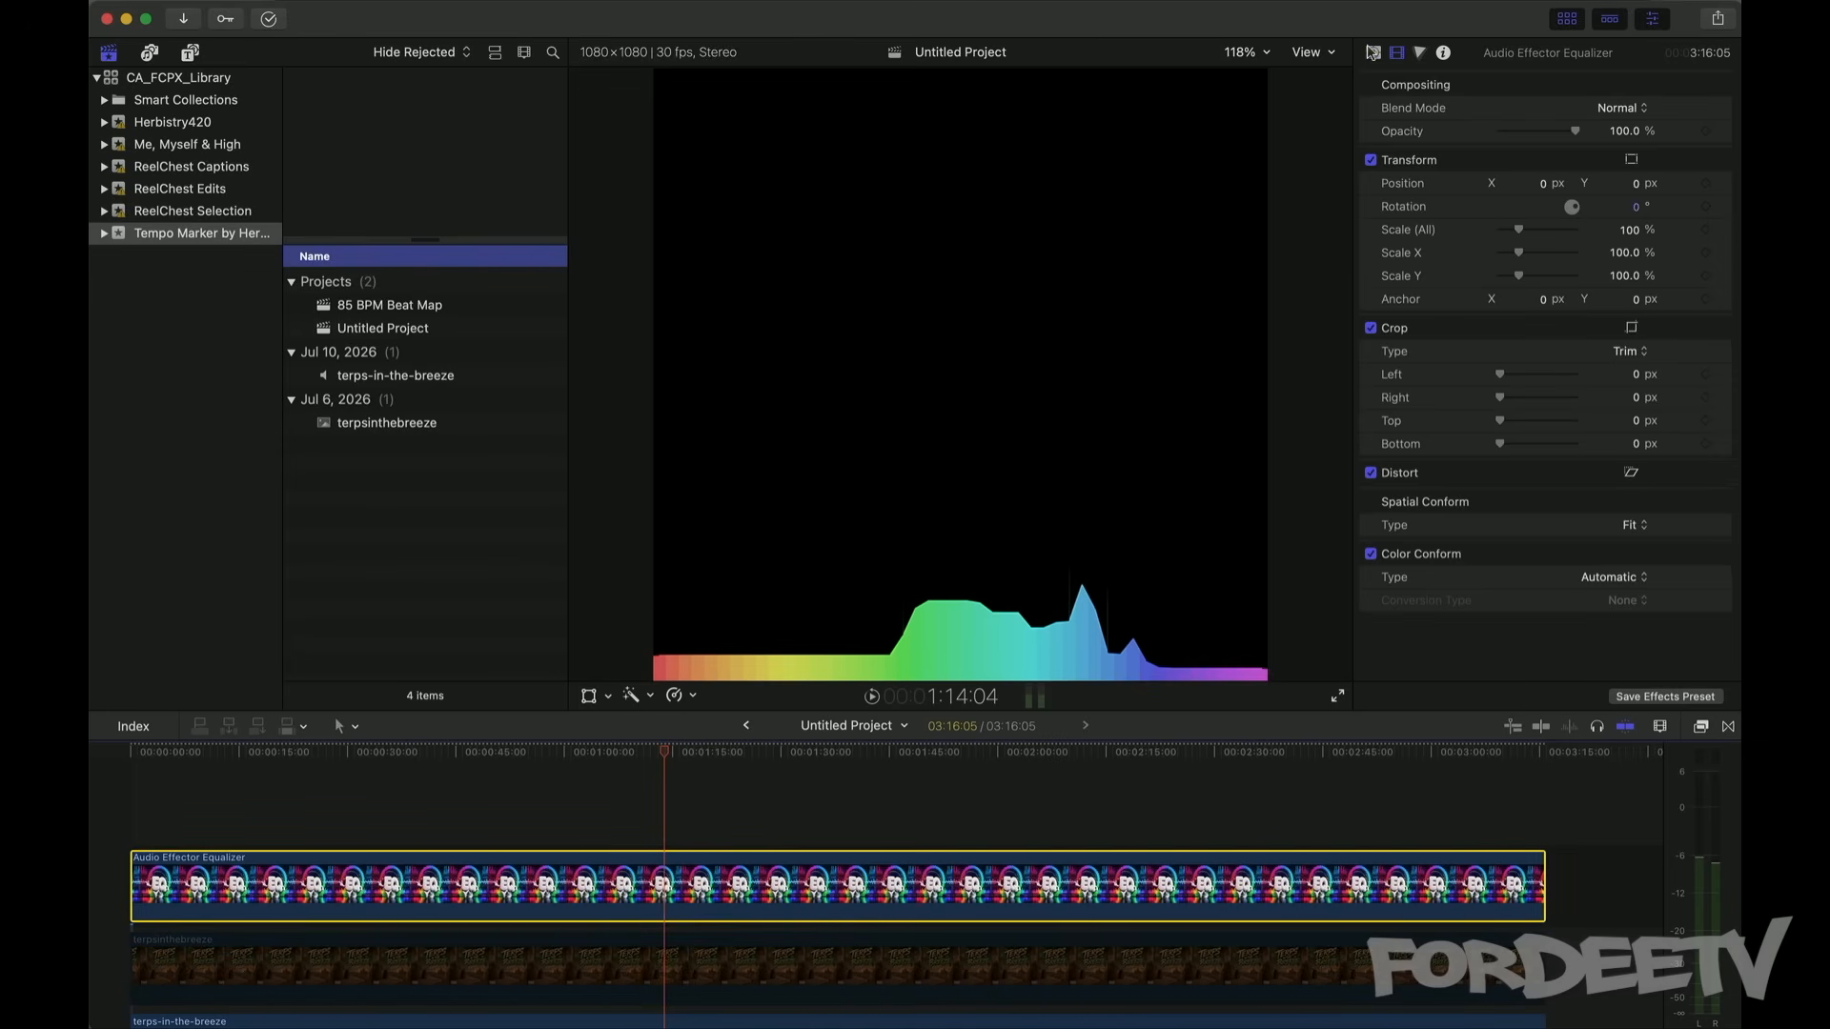
left_click(1372, 53)
left_click(1634, 309)
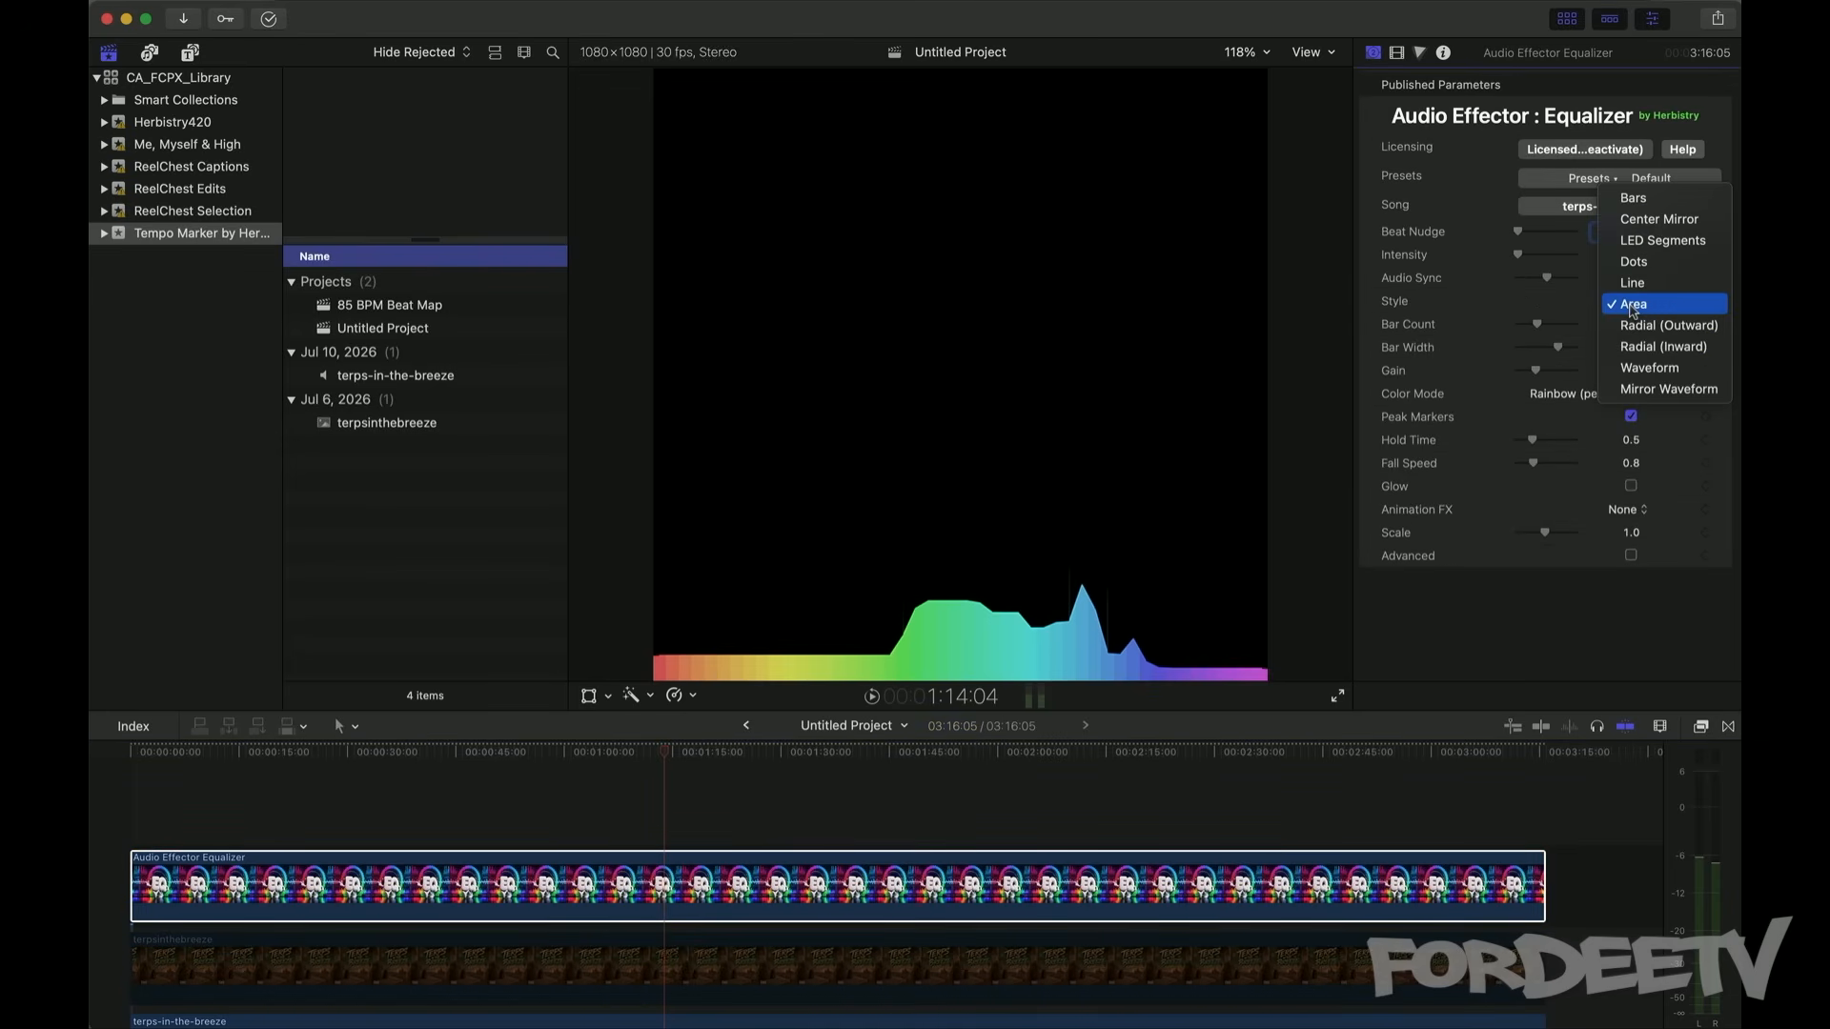
left_click(1631, 326)
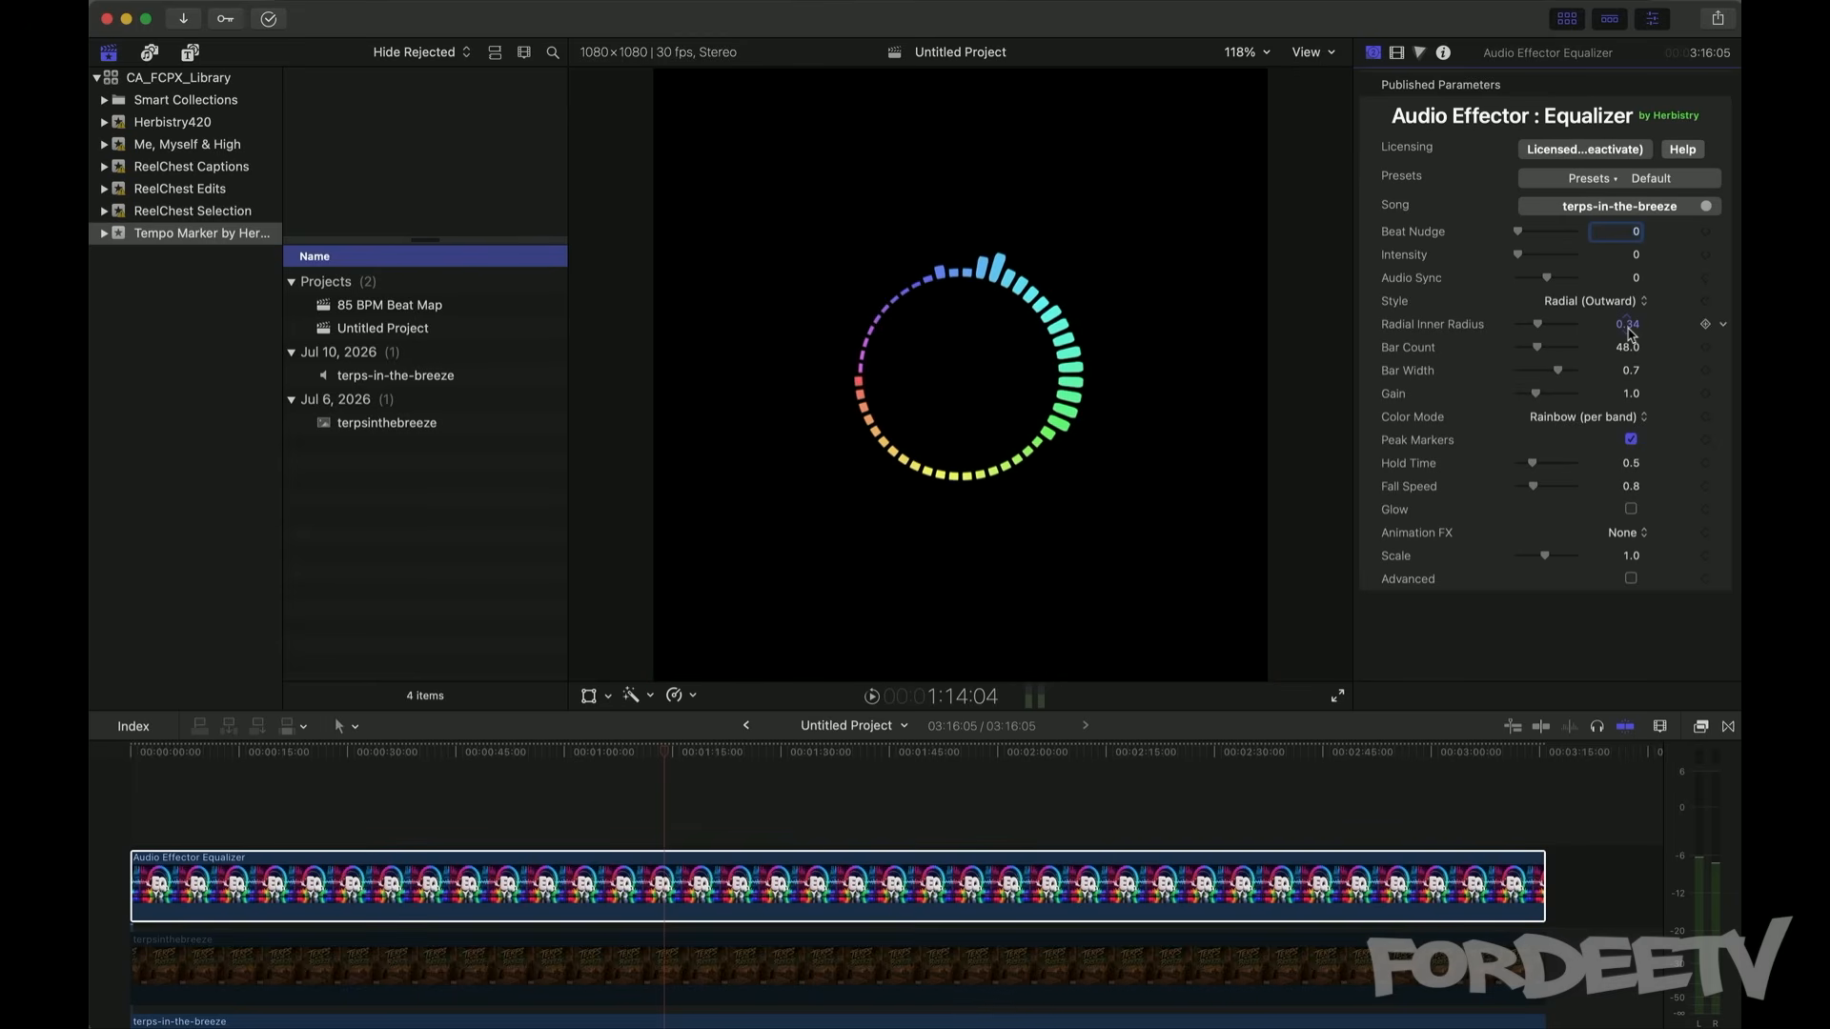
key("space")
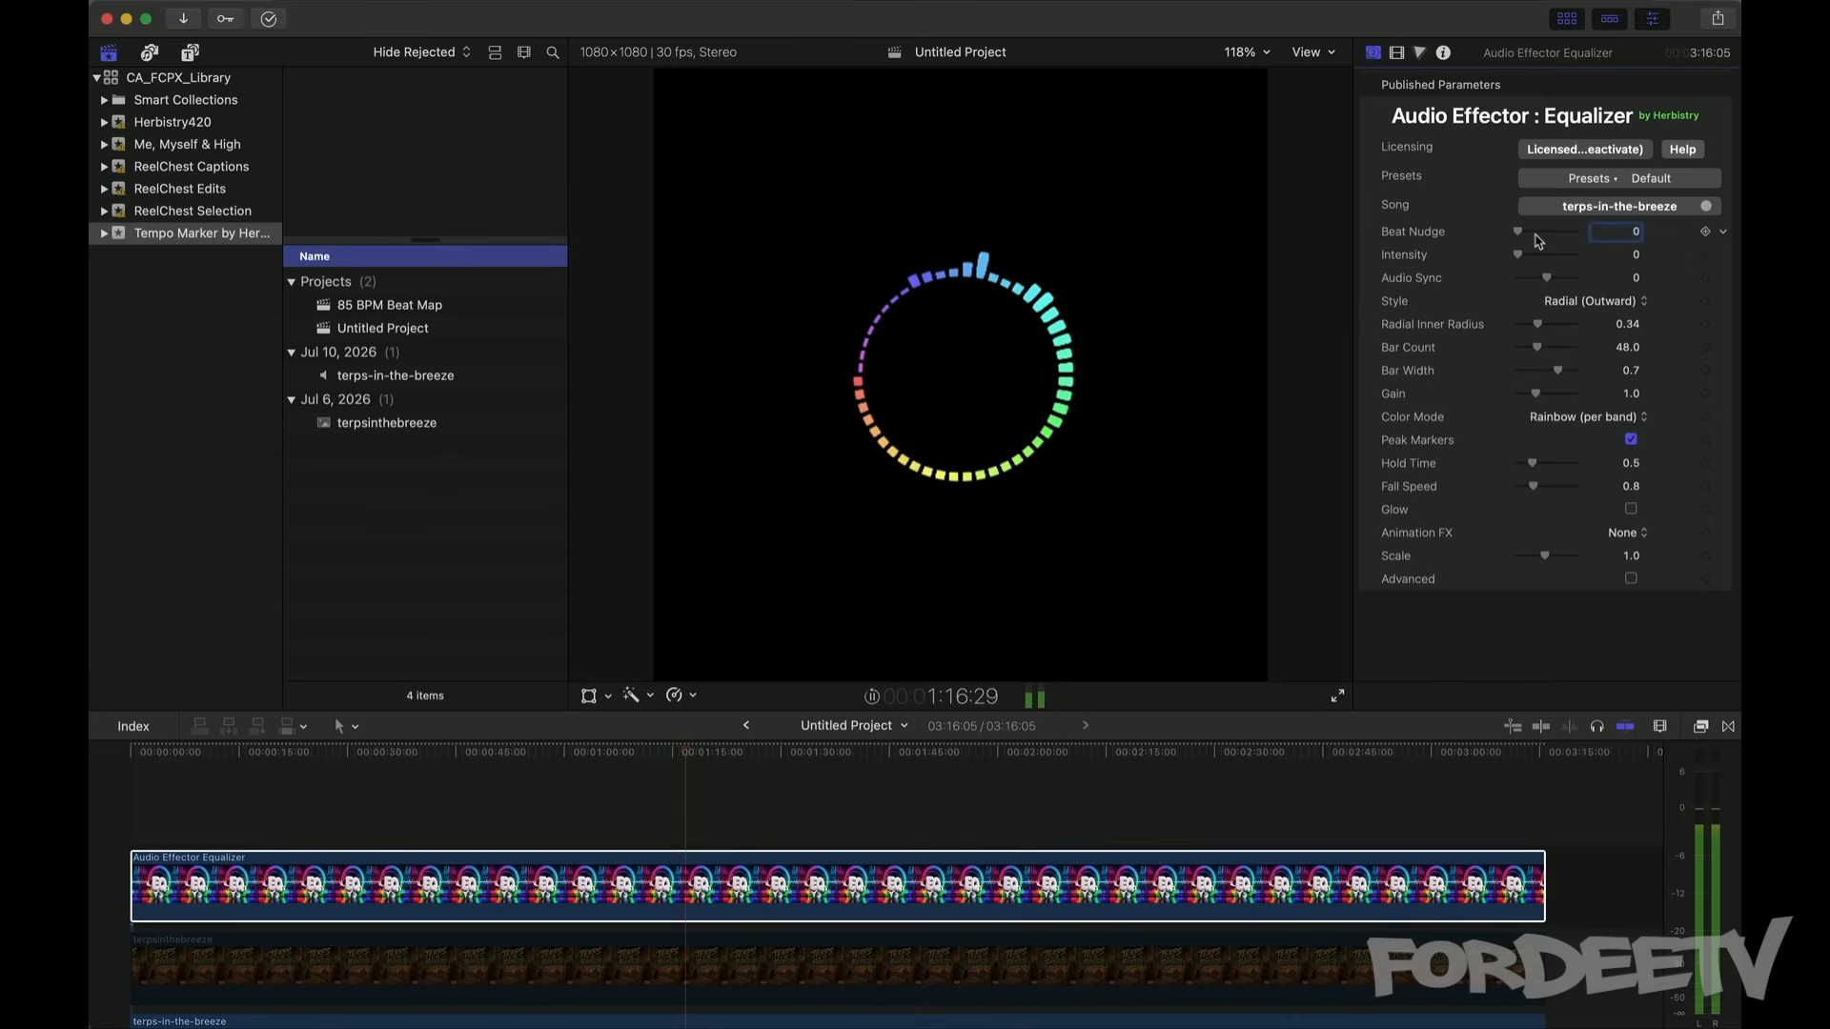
Step: Switch the Style to Radial (Inward) during playback and stop the song after a short preview
left_click(1591, 303)
left_click(1583, 326)
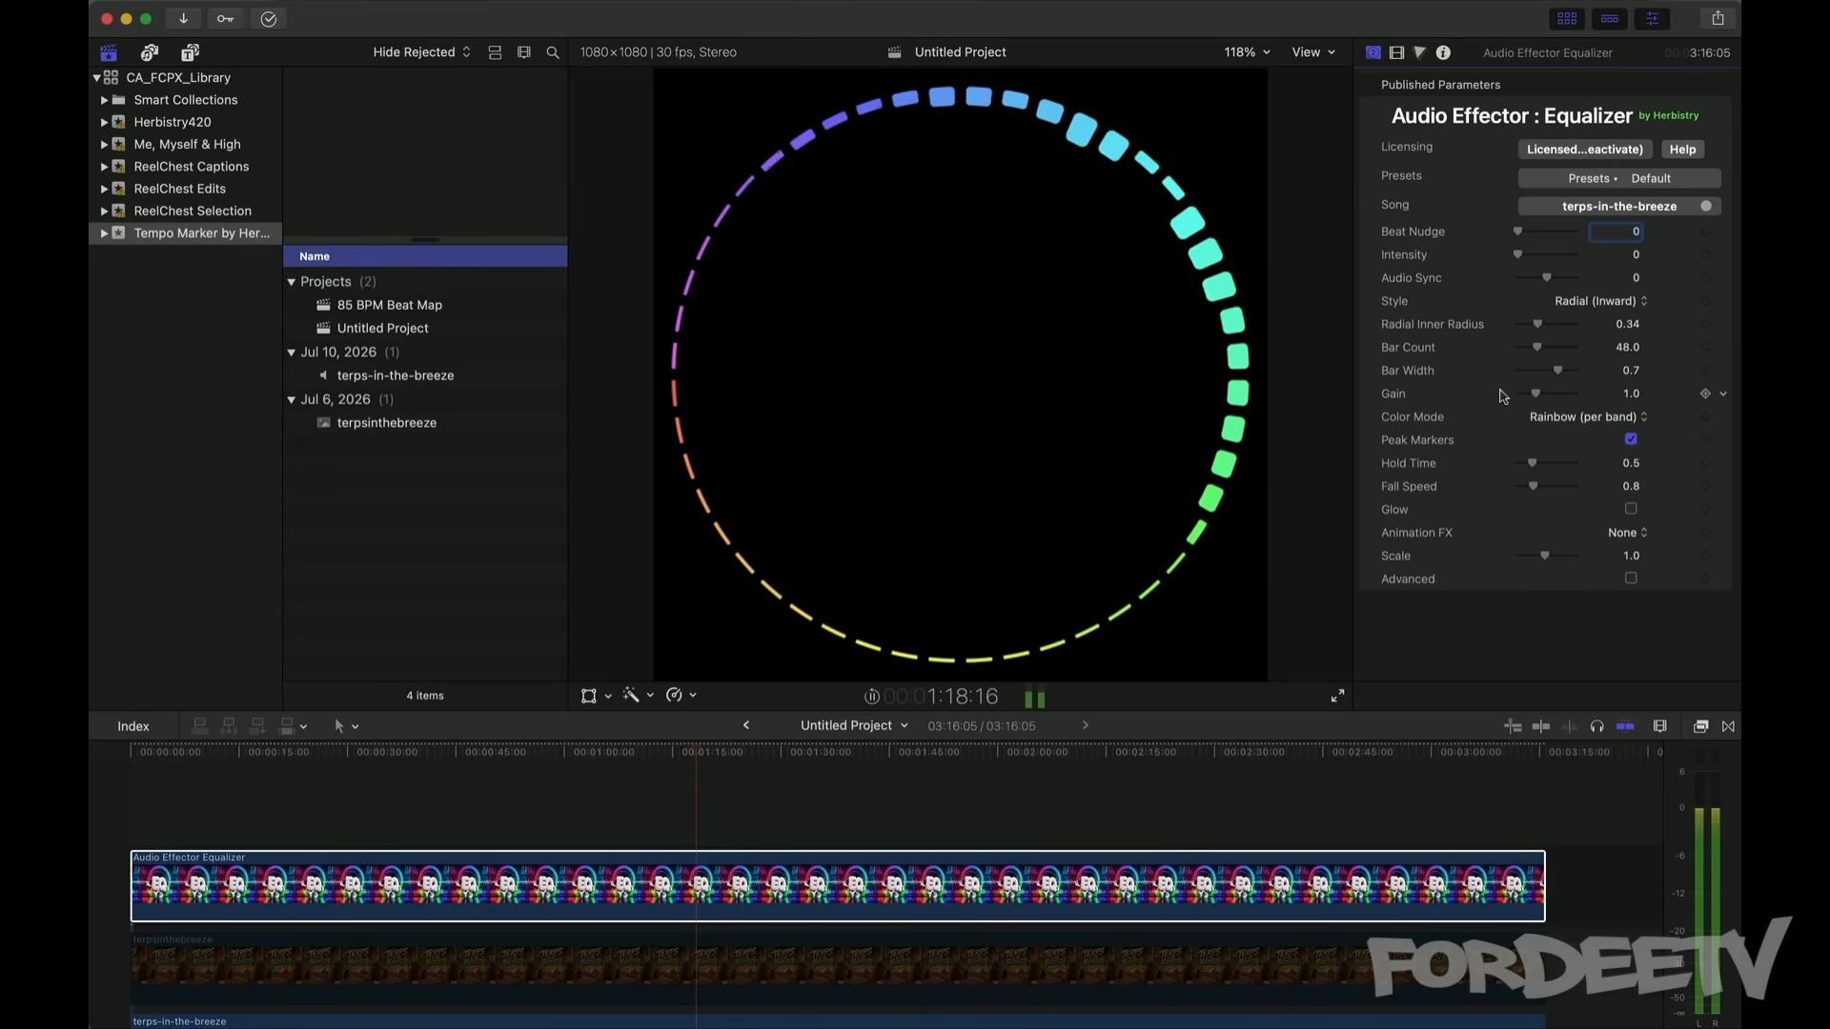
key("space")
Step: Set the Equalizer's Style to Waveform and play a short stretch of the song to preview it
left_click(1593, 302)
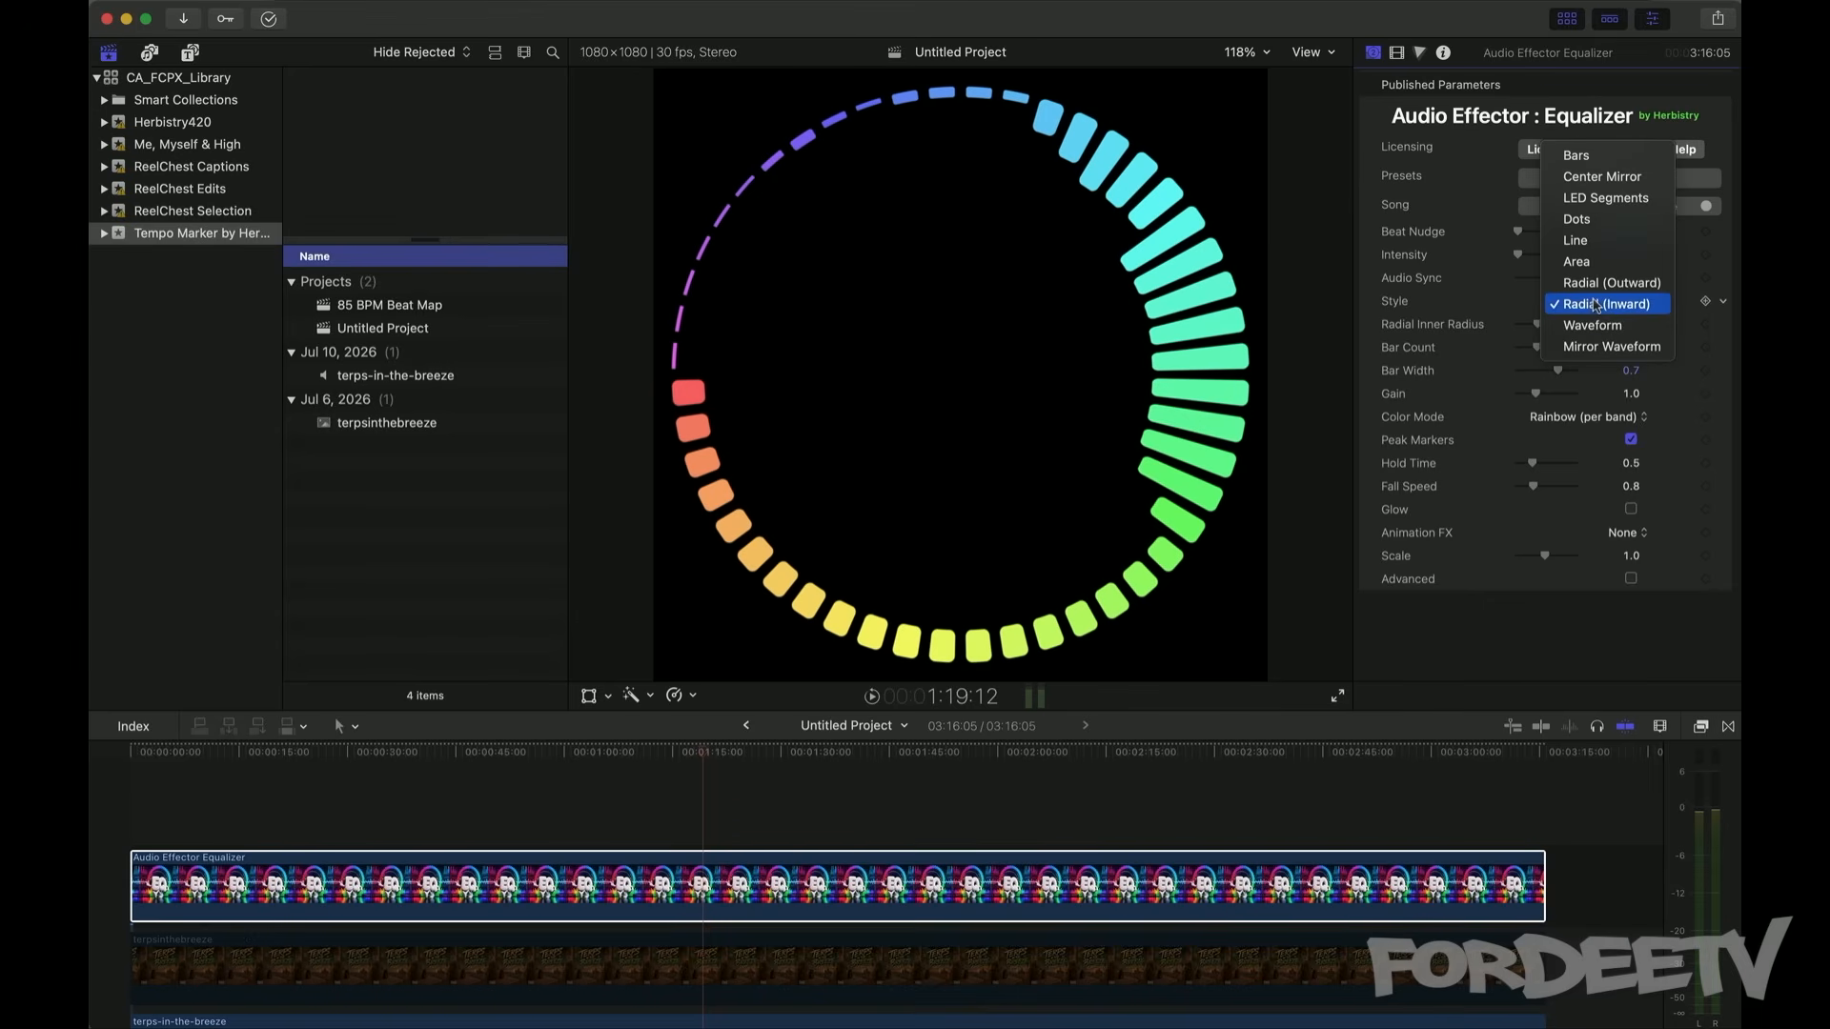
left_click(1591, 324)
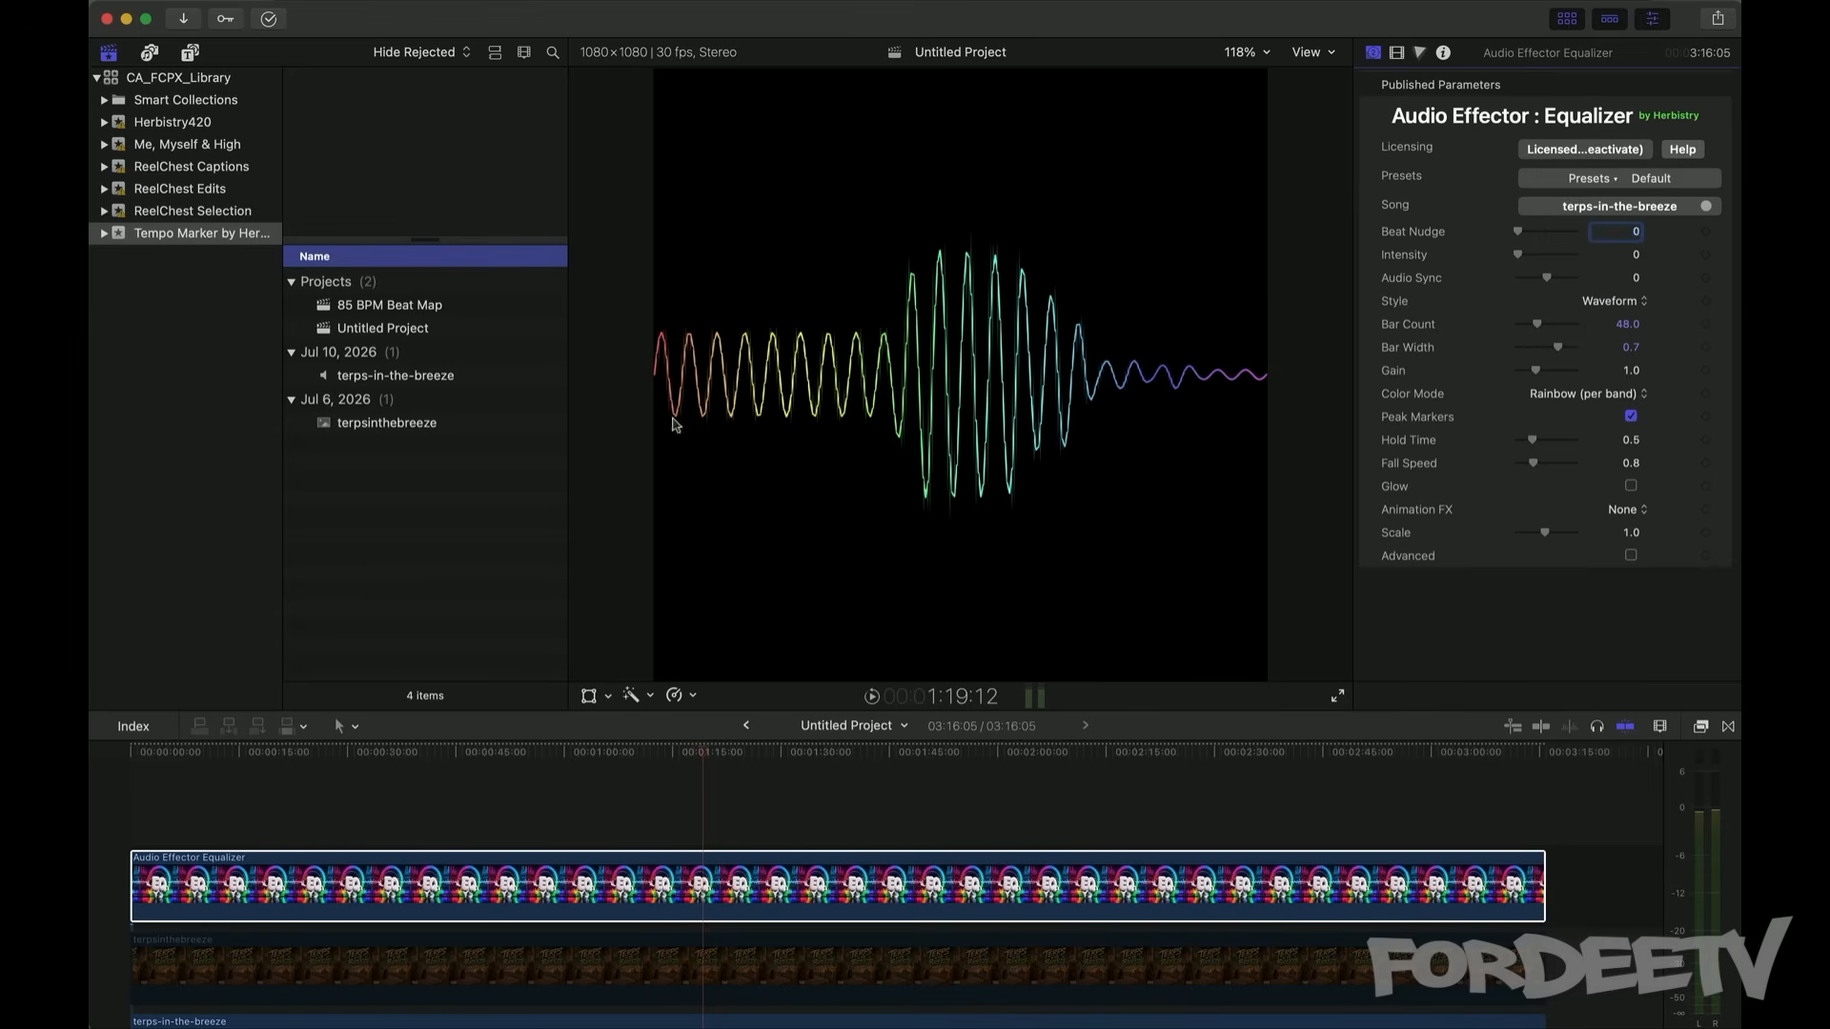
key("space")
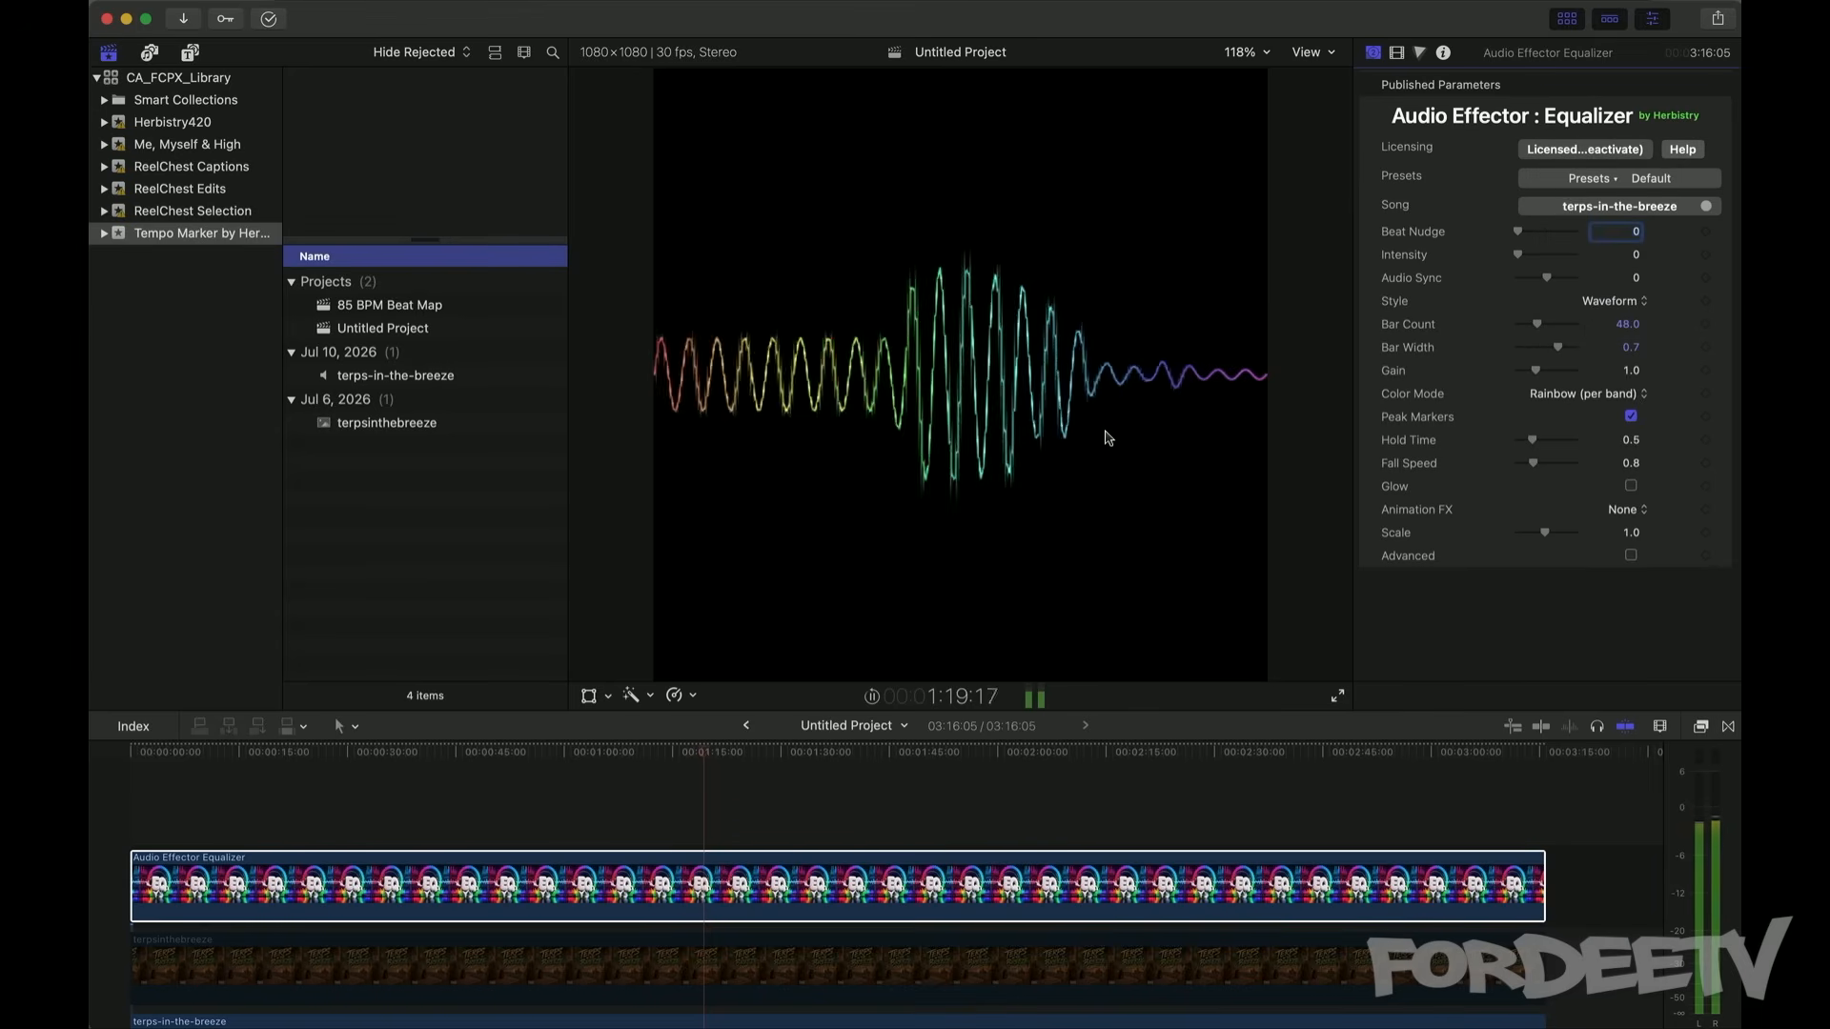
key("space")
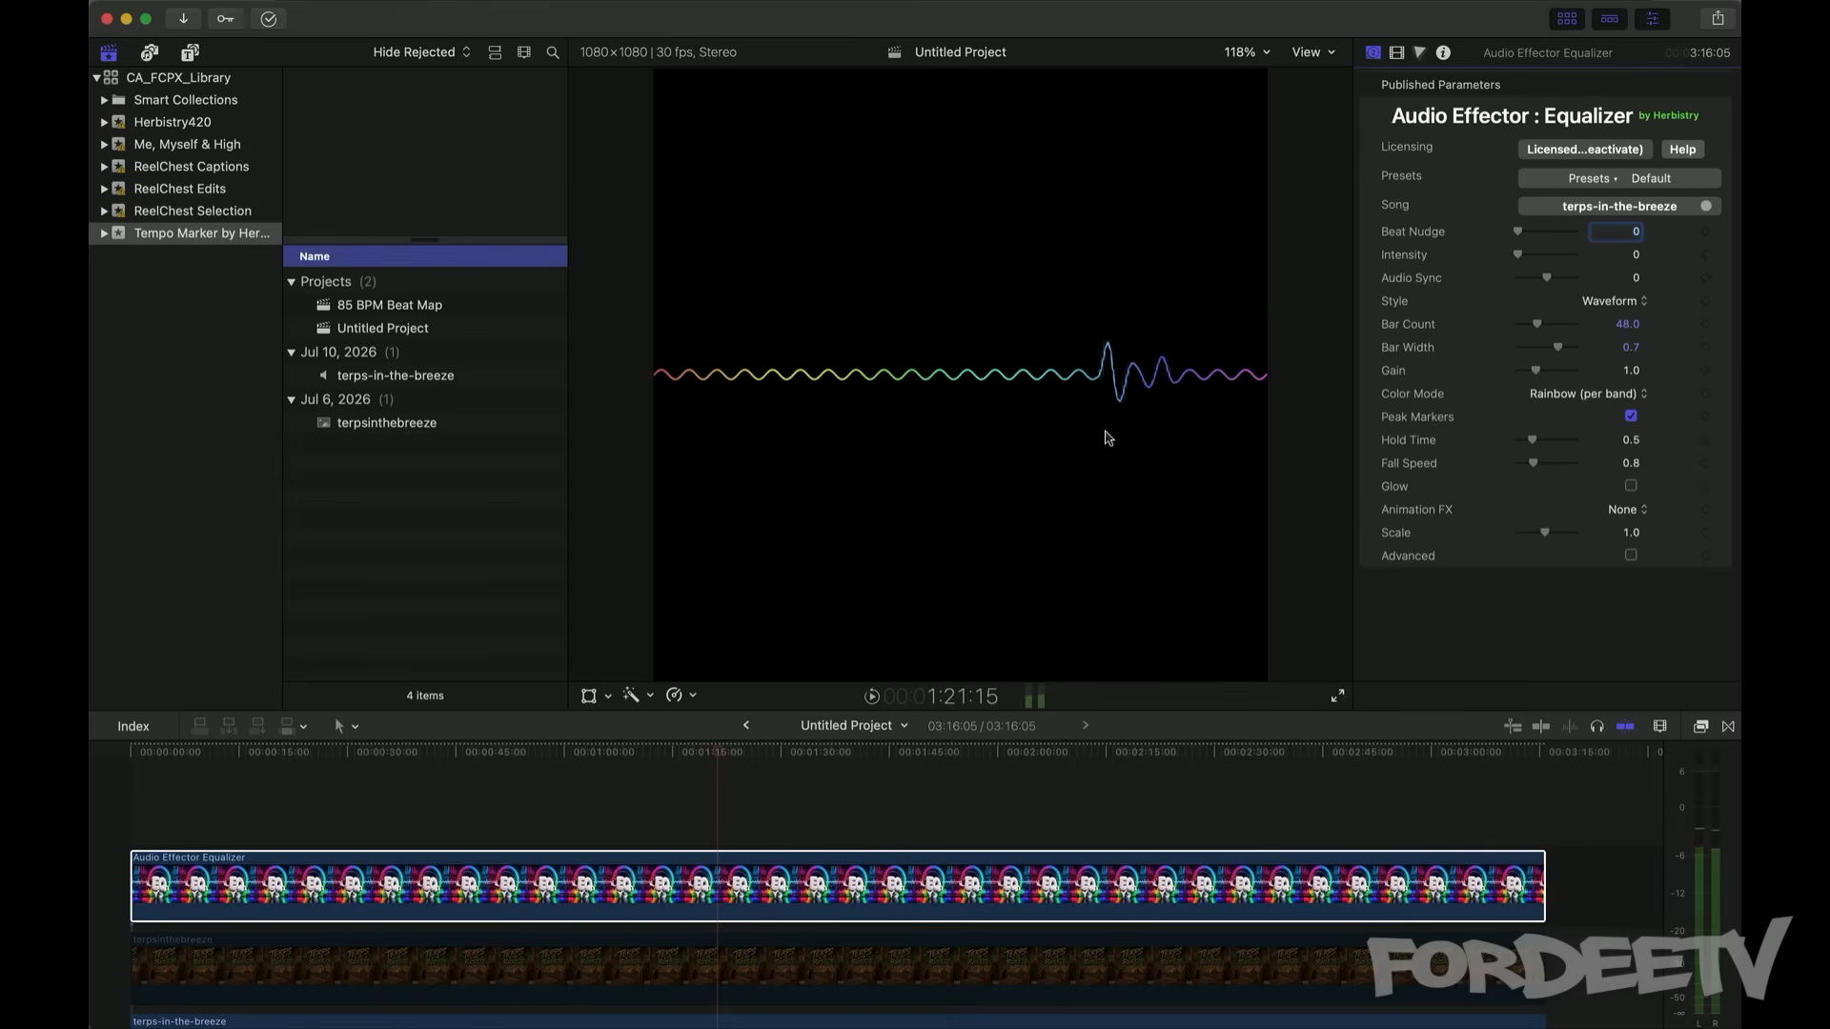
Step: Set the Style to Mirror Waveform and play the song for a few seconds to preview it
left_click(1617, 302)
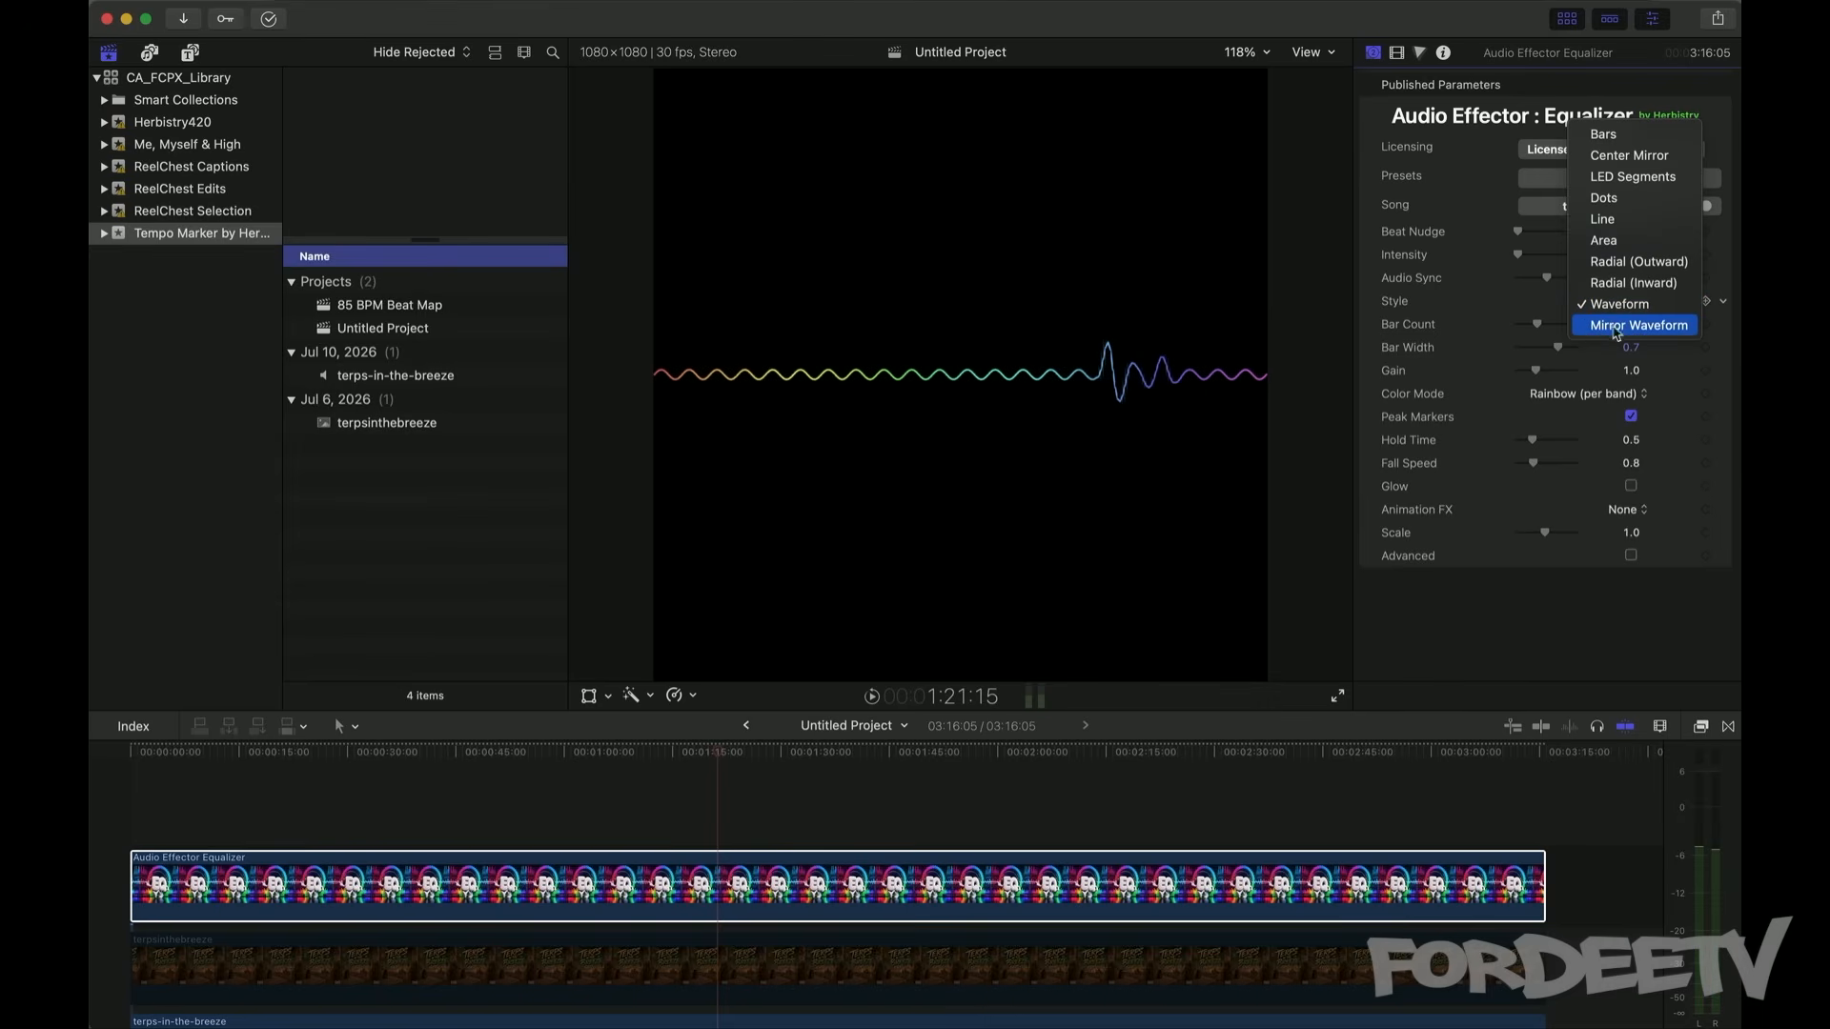
left_click(1600, 326)
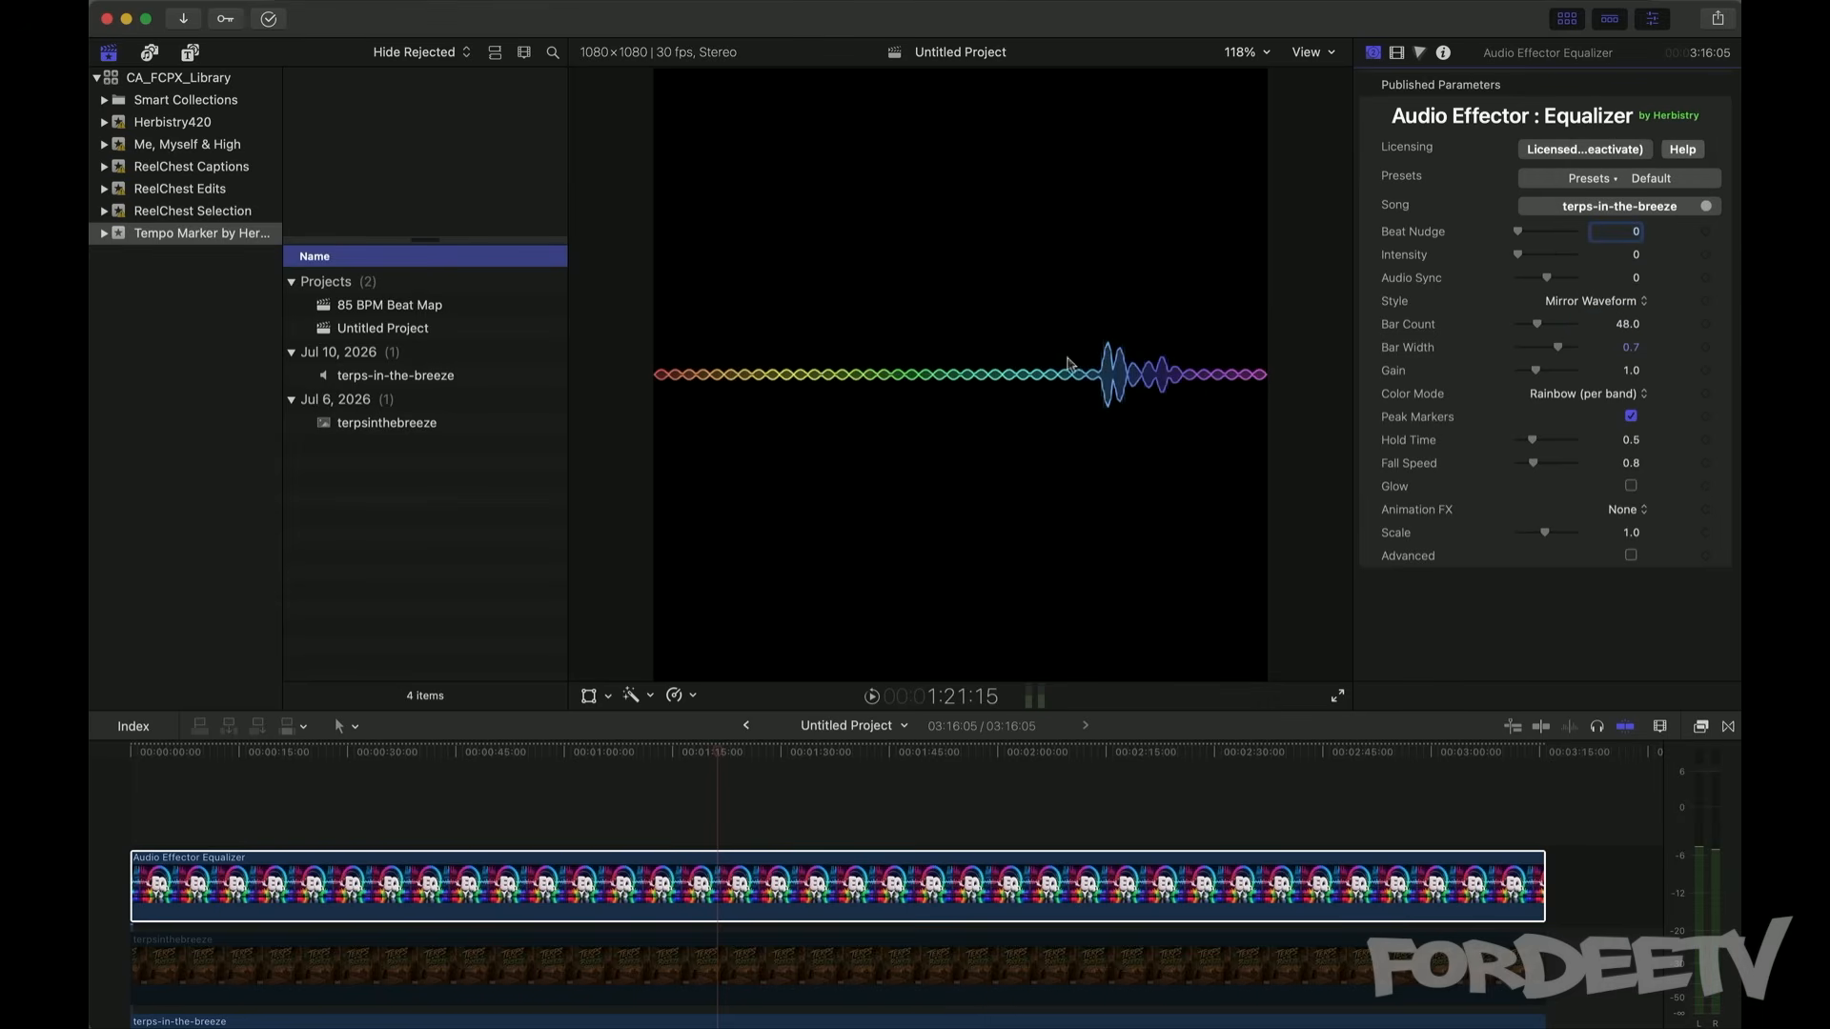
key("space")
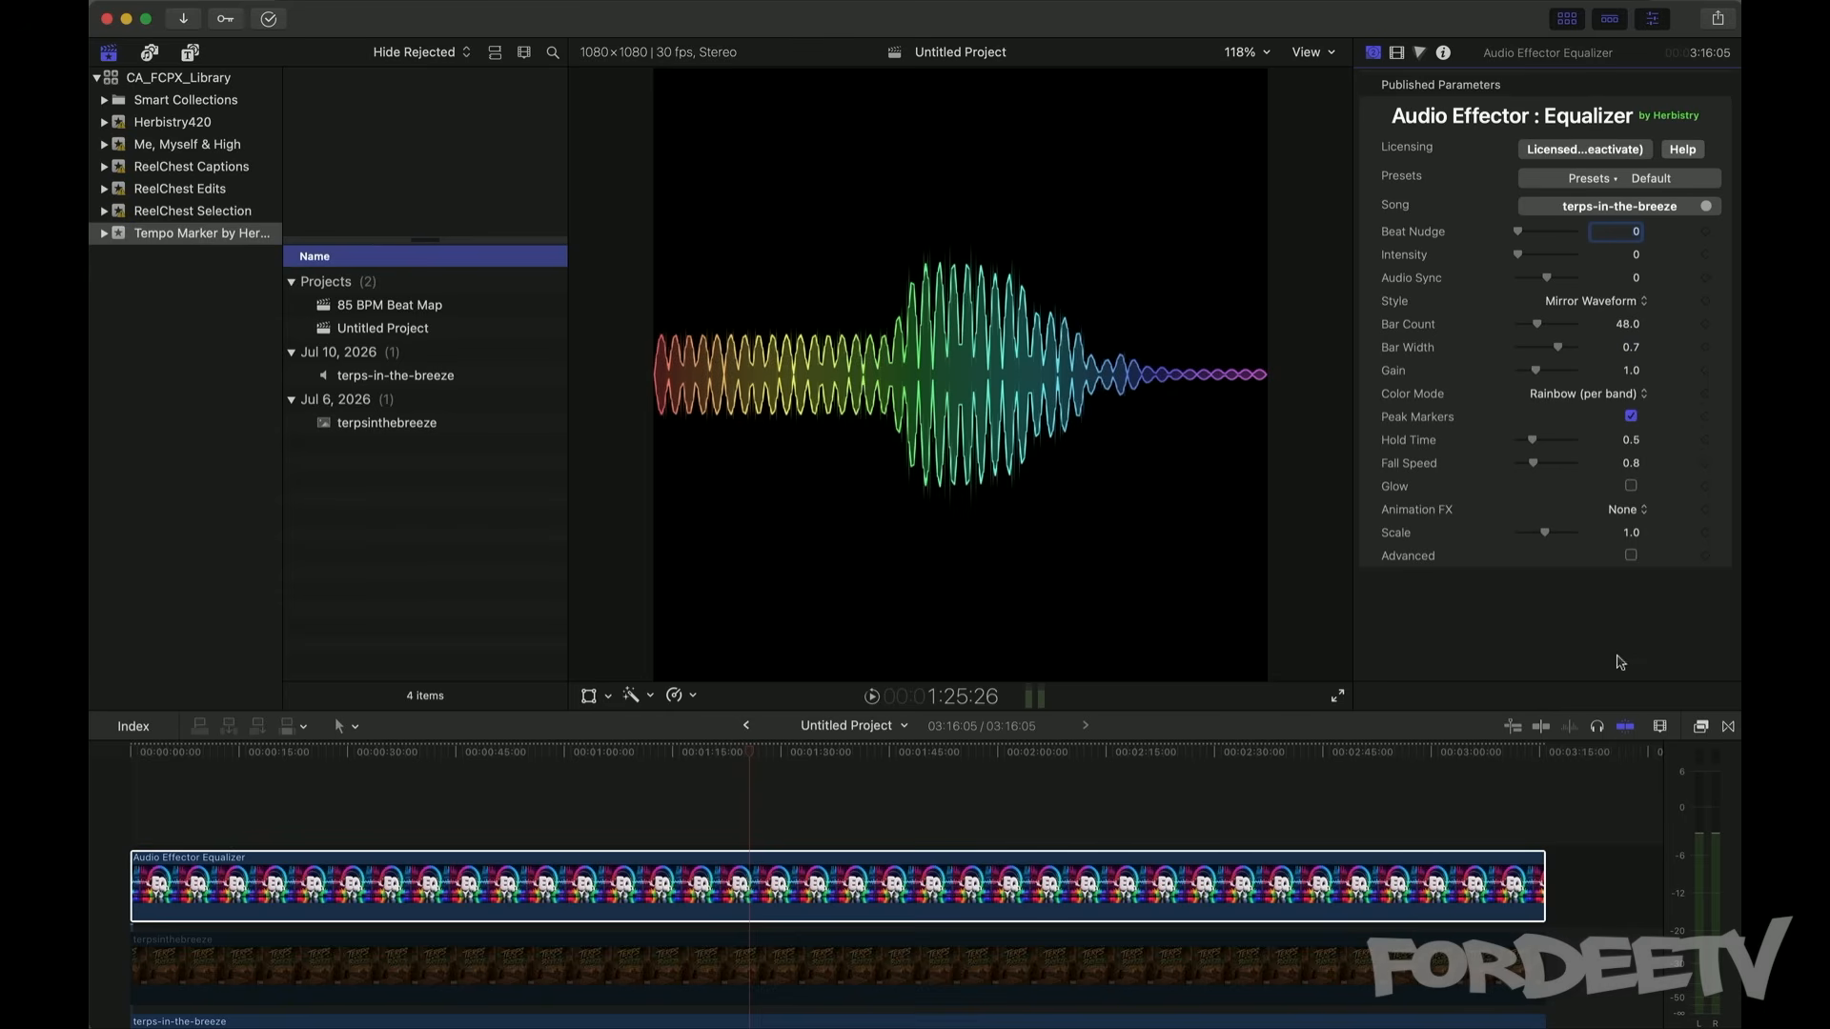
Step: Look through the Equalizer's presets and apply the Default preset
left_click(1610, 183)
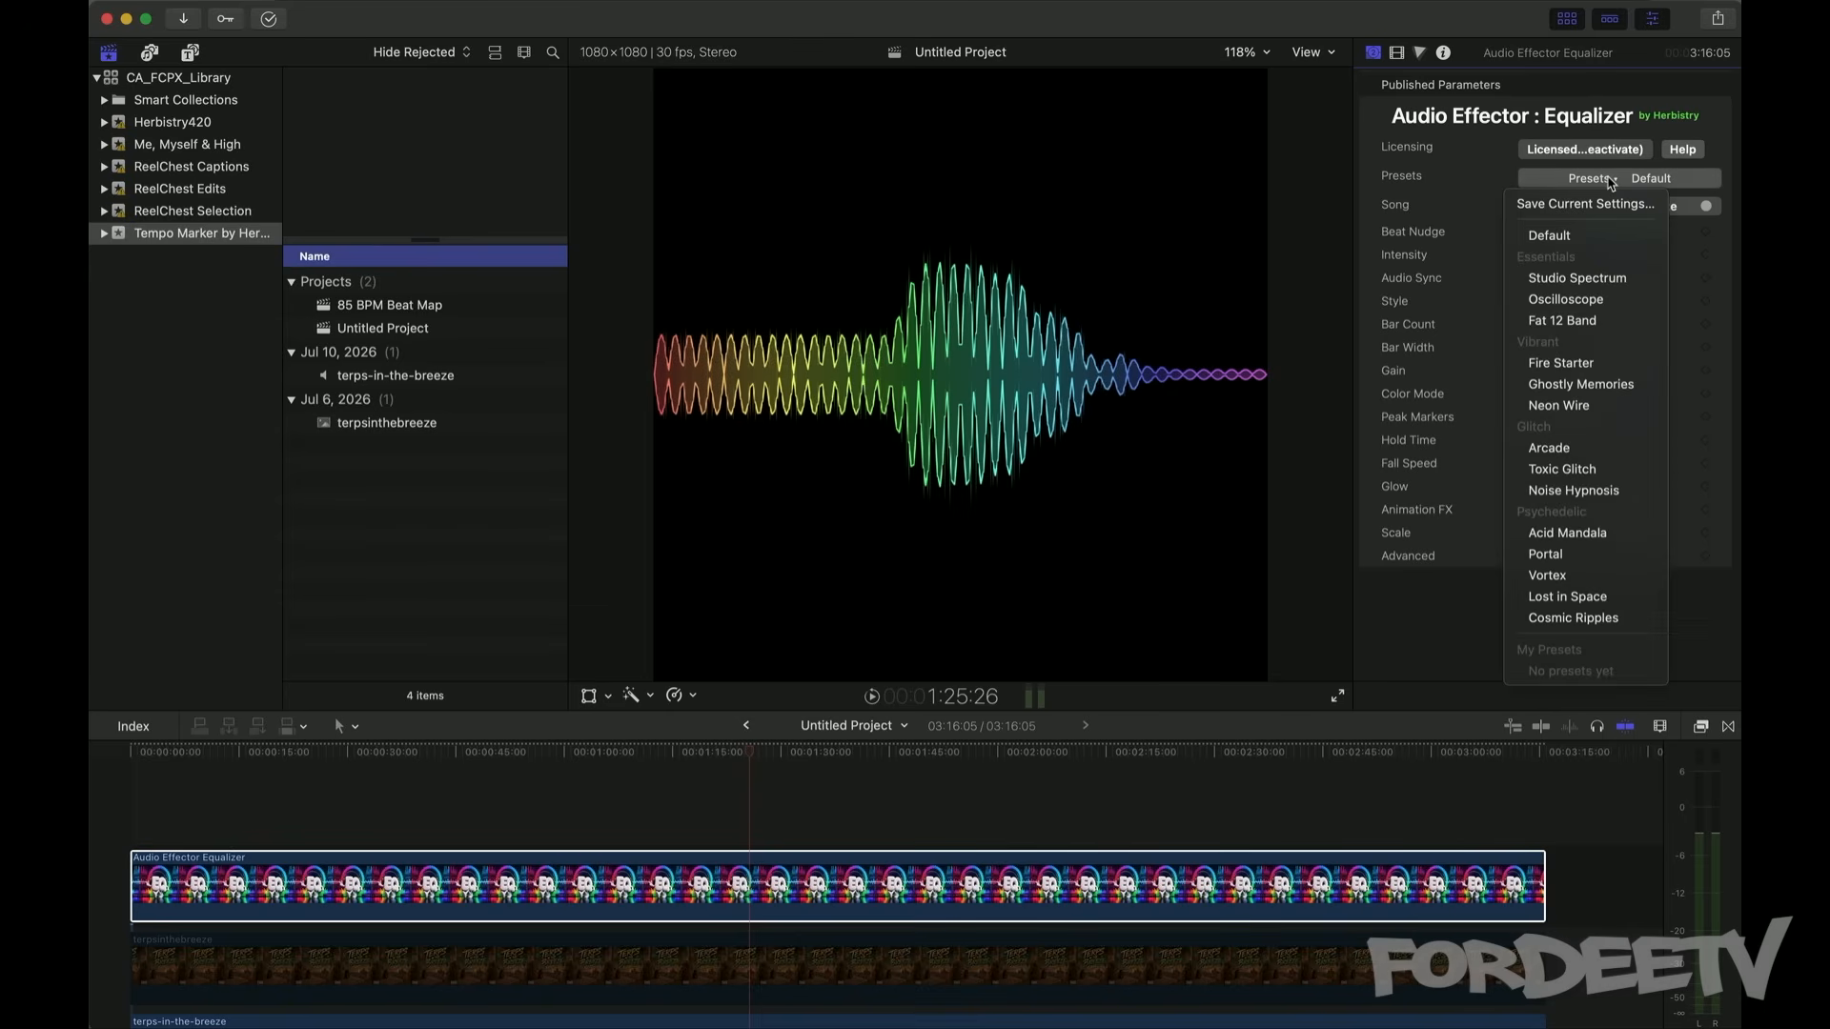
left_click(1545, 238)
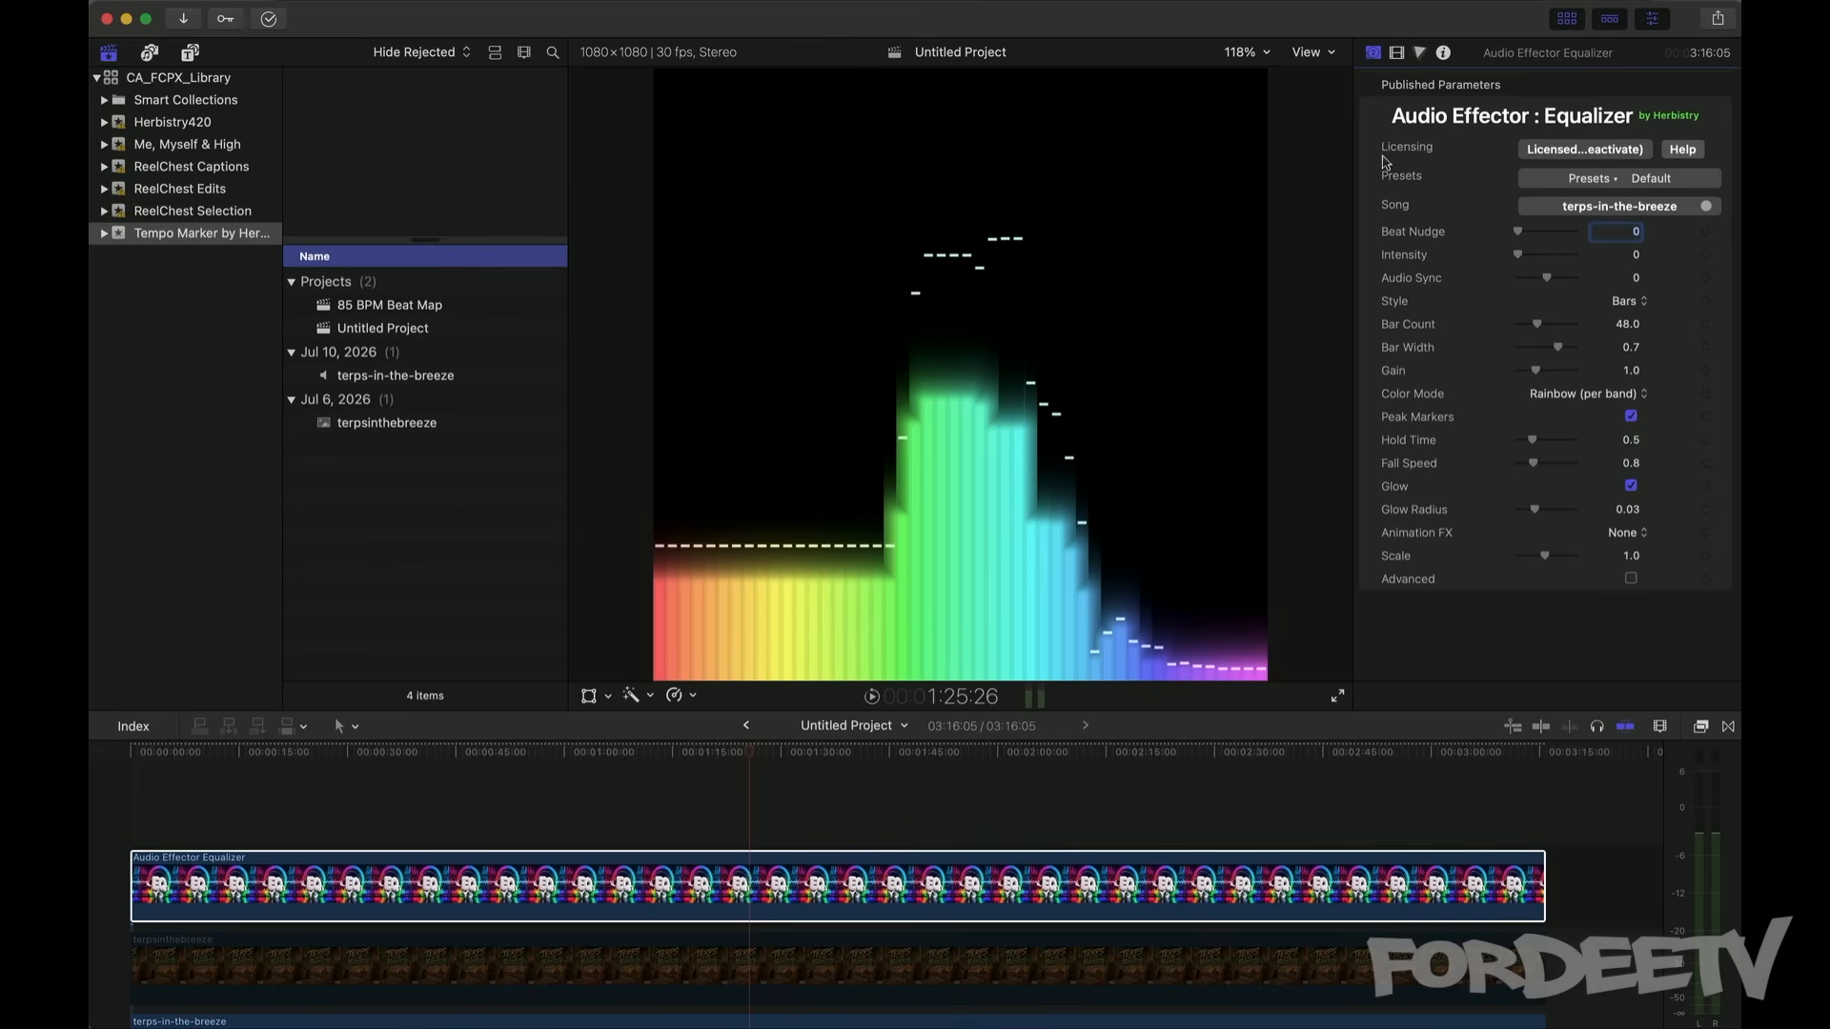
left_click(1599, 181)
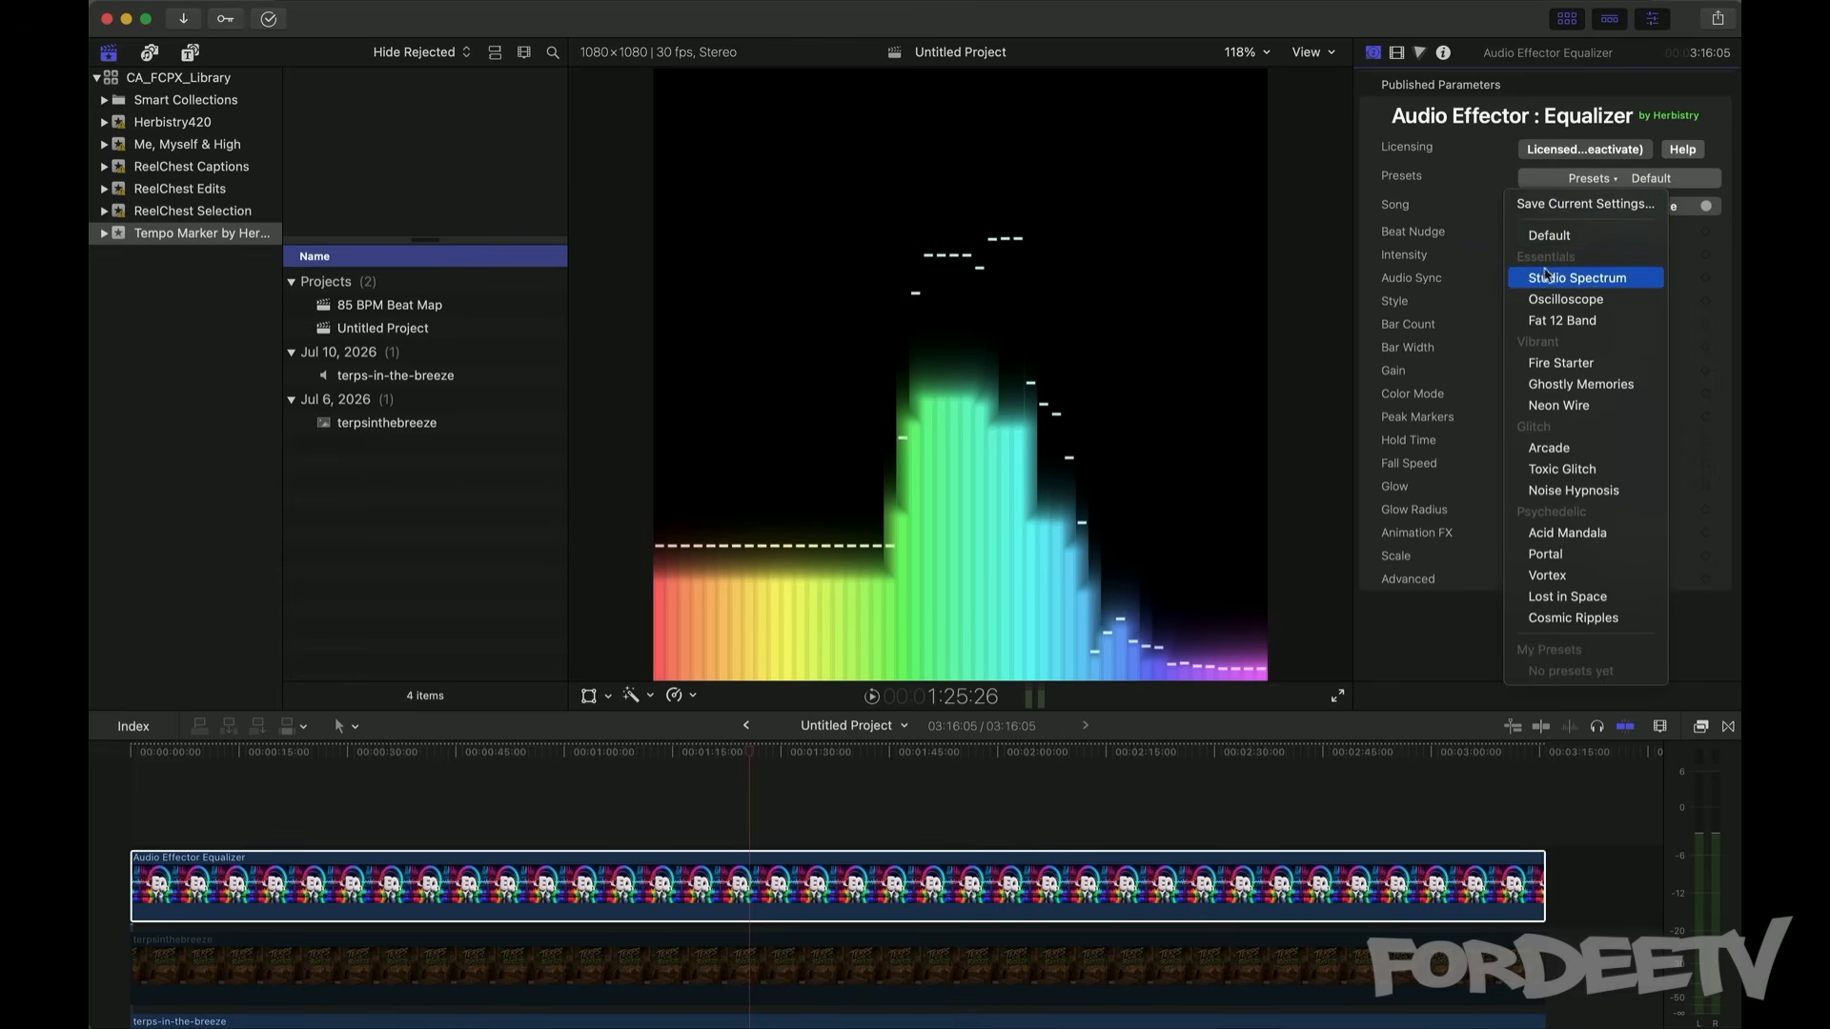
left_click(1548, 235)
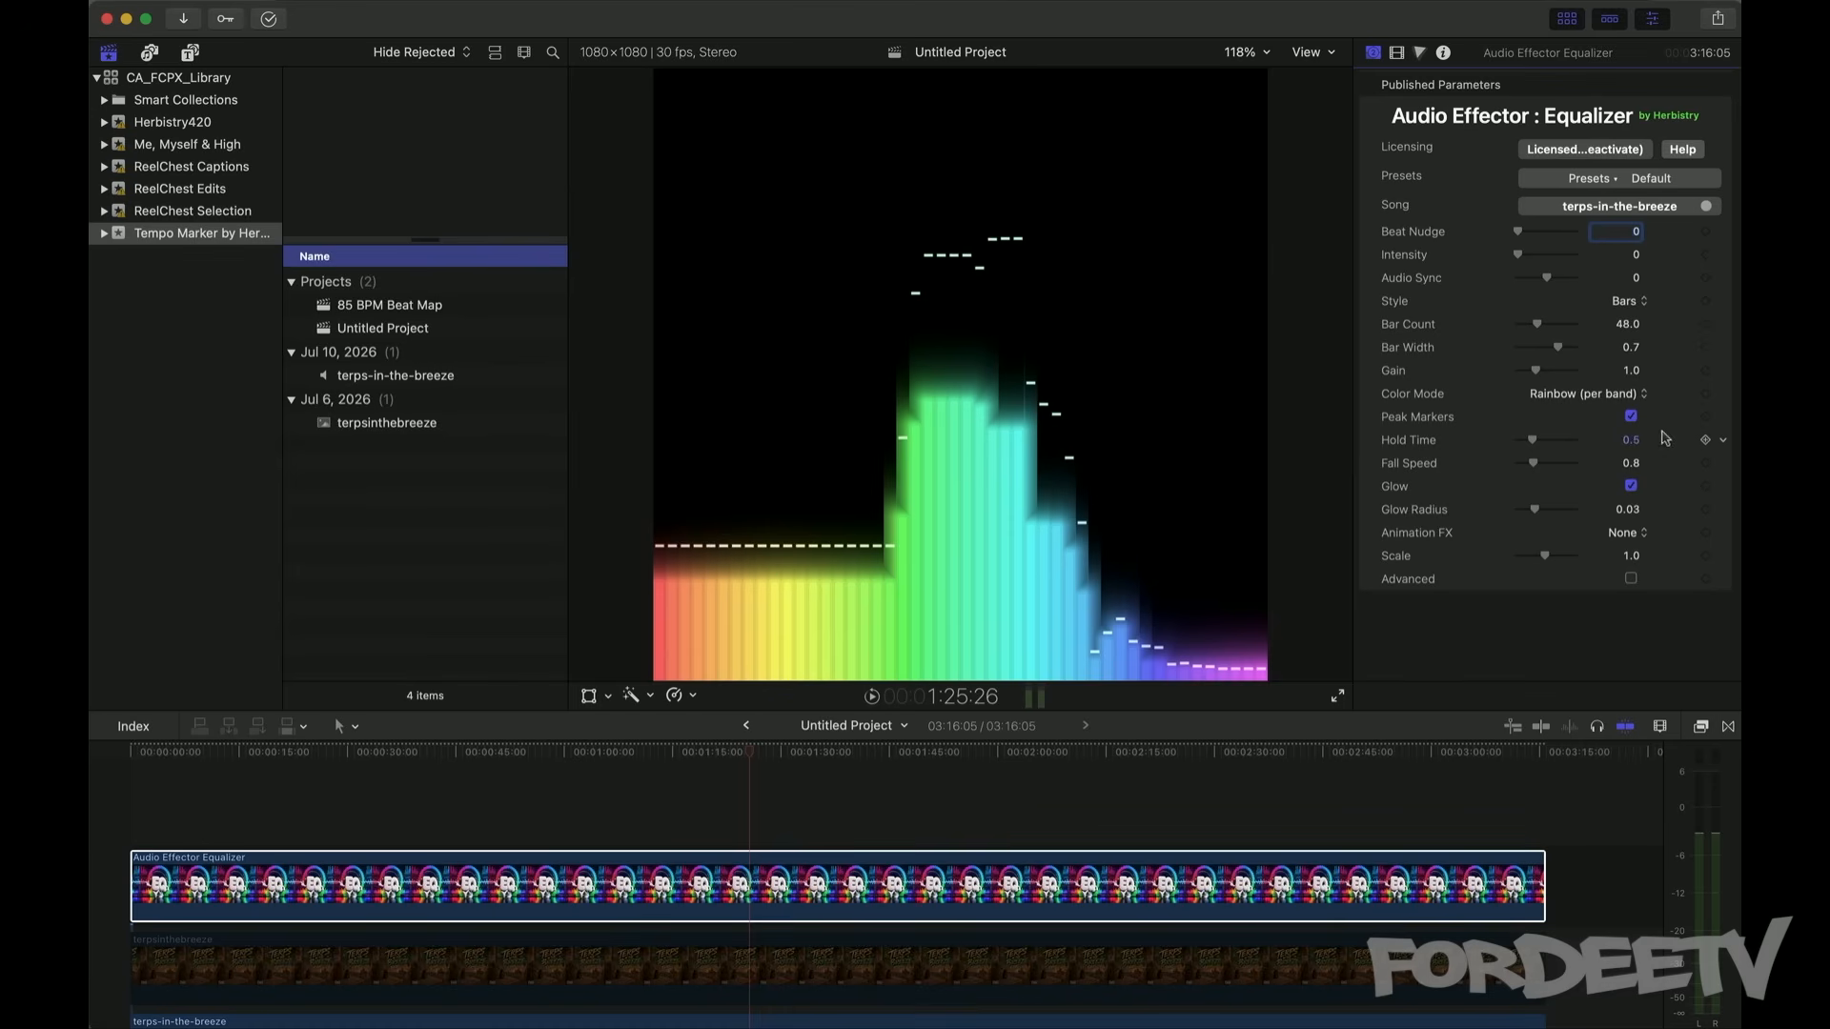
Step: Compare the Equalizer with and without Peak Markers, leaving them turned off
left_click(1631, 416)
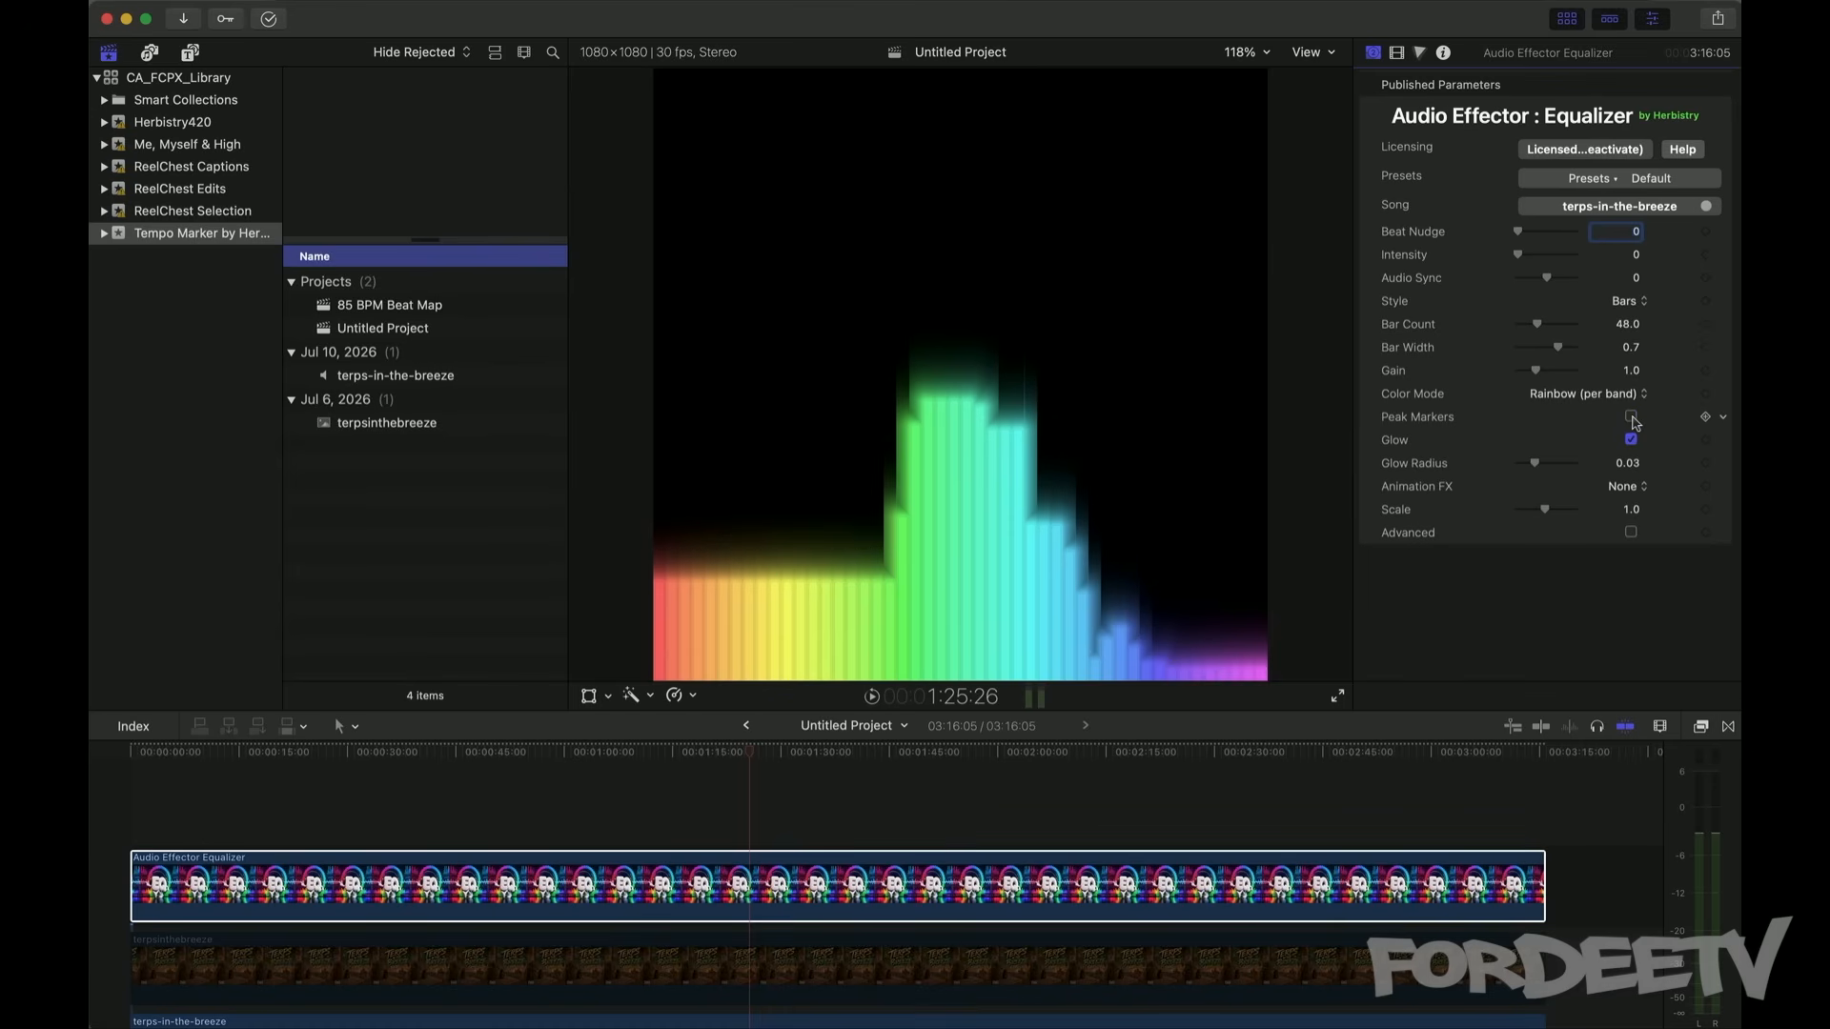
left_click(1630, 416)
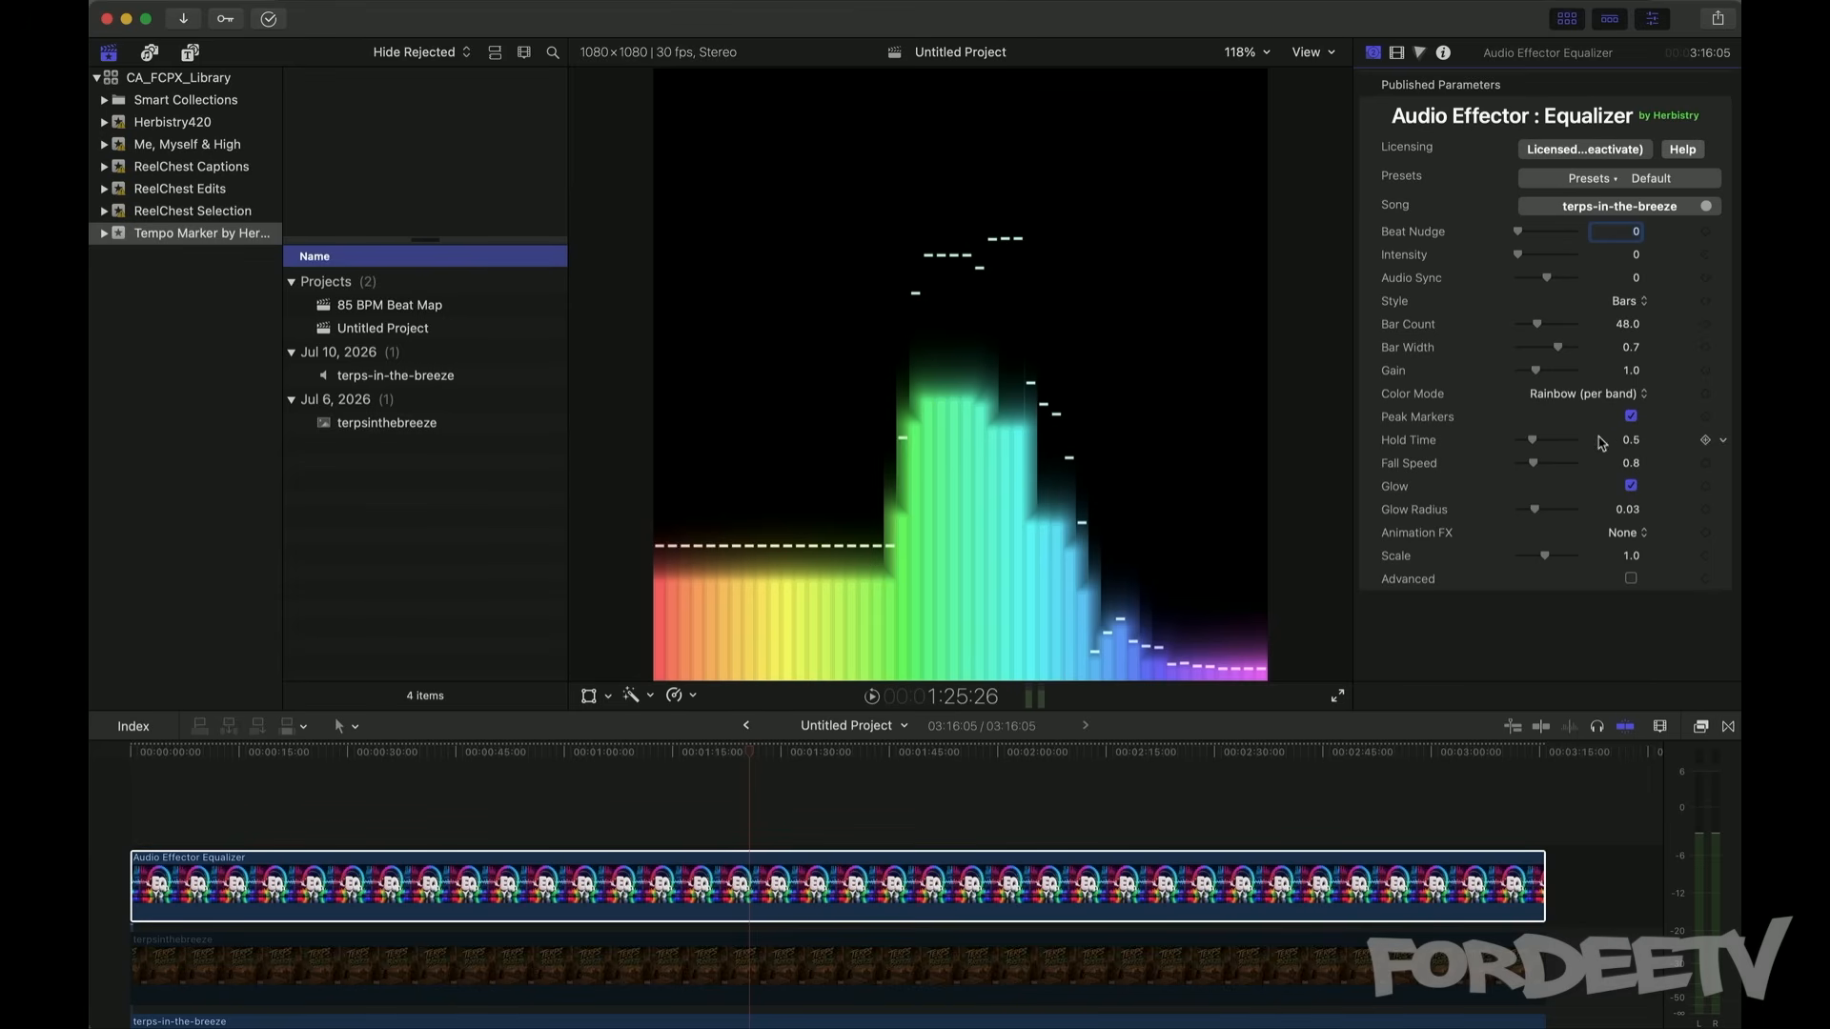
left_click(1630, 416)
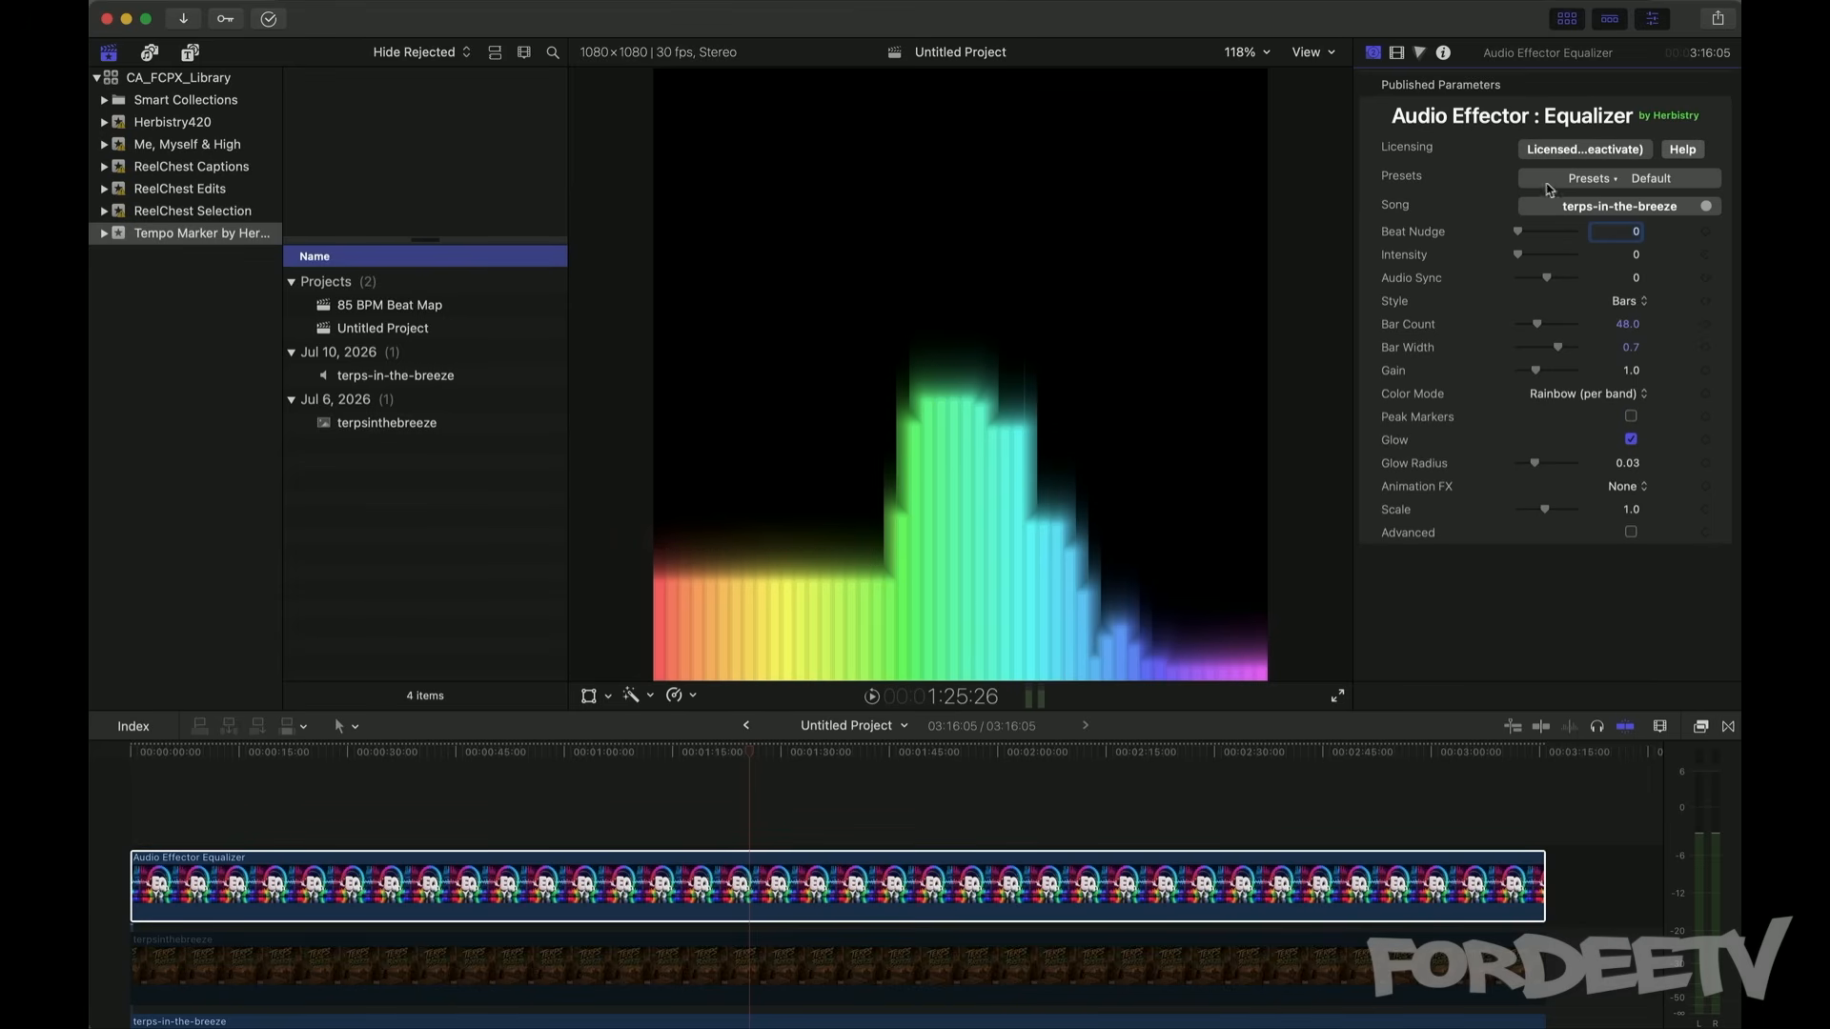
left_click(1620, 303)
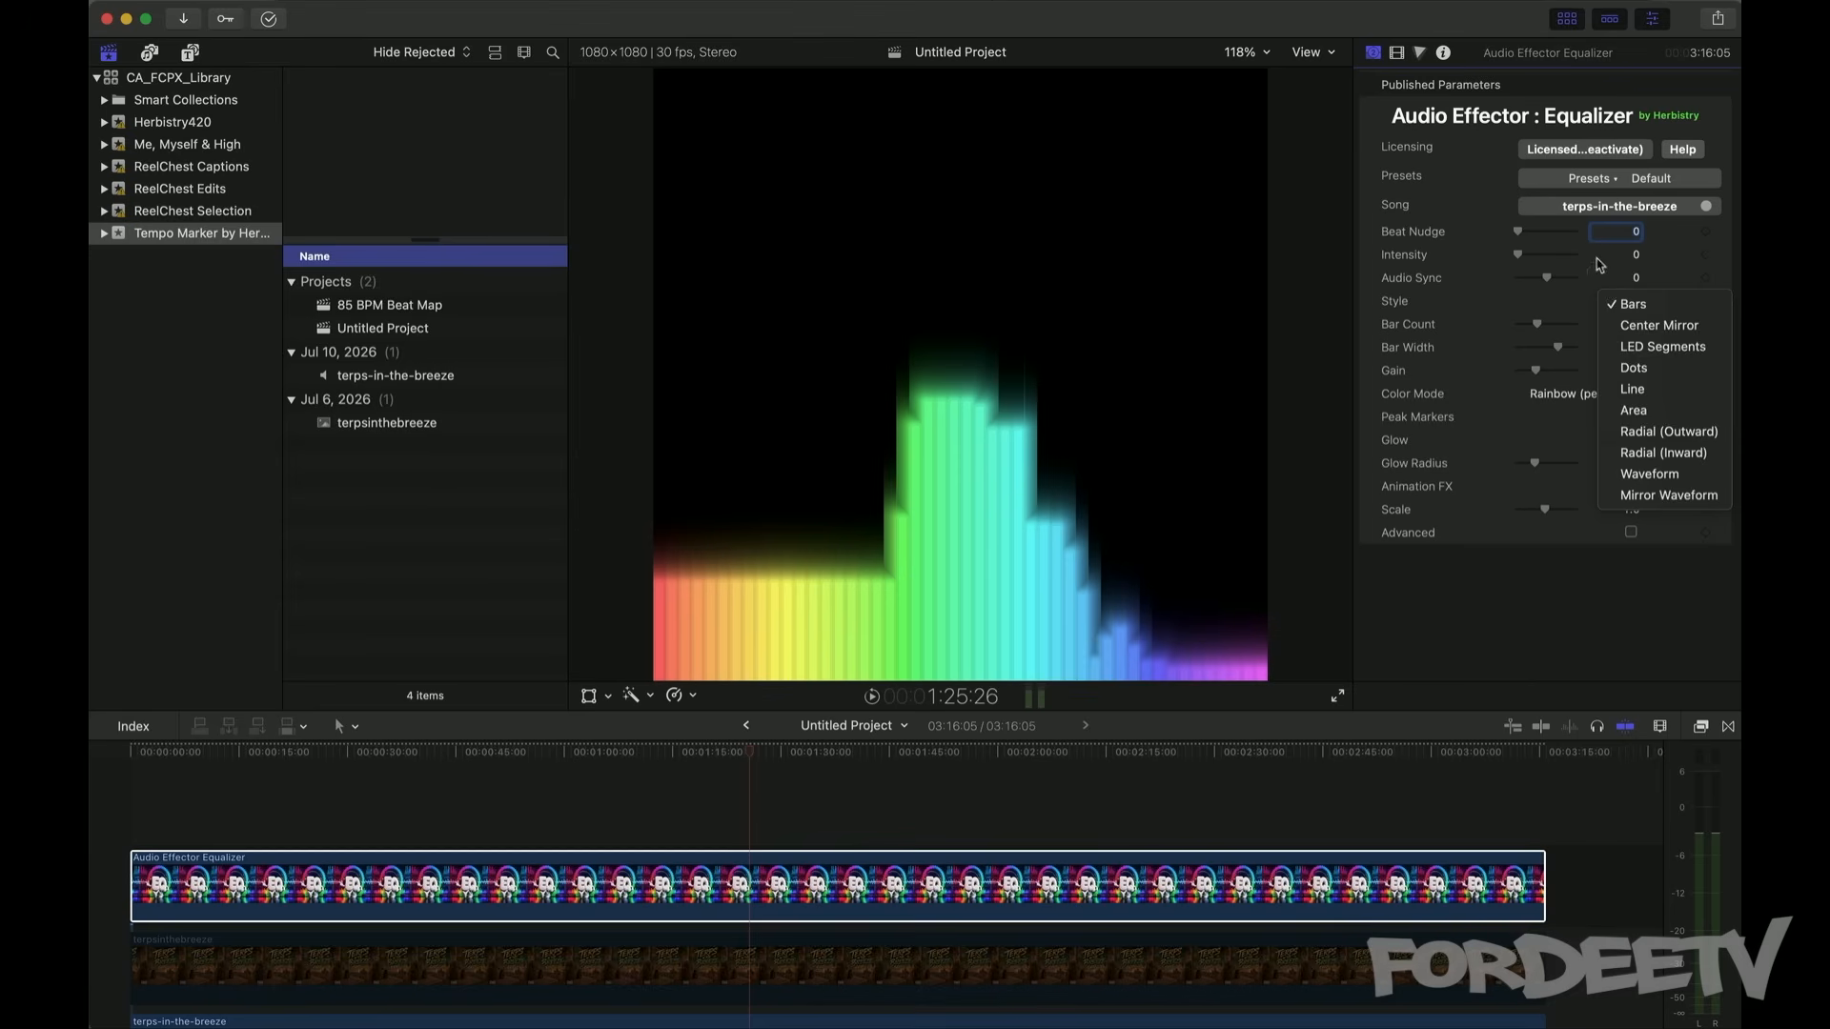
left_click(1546, 269)
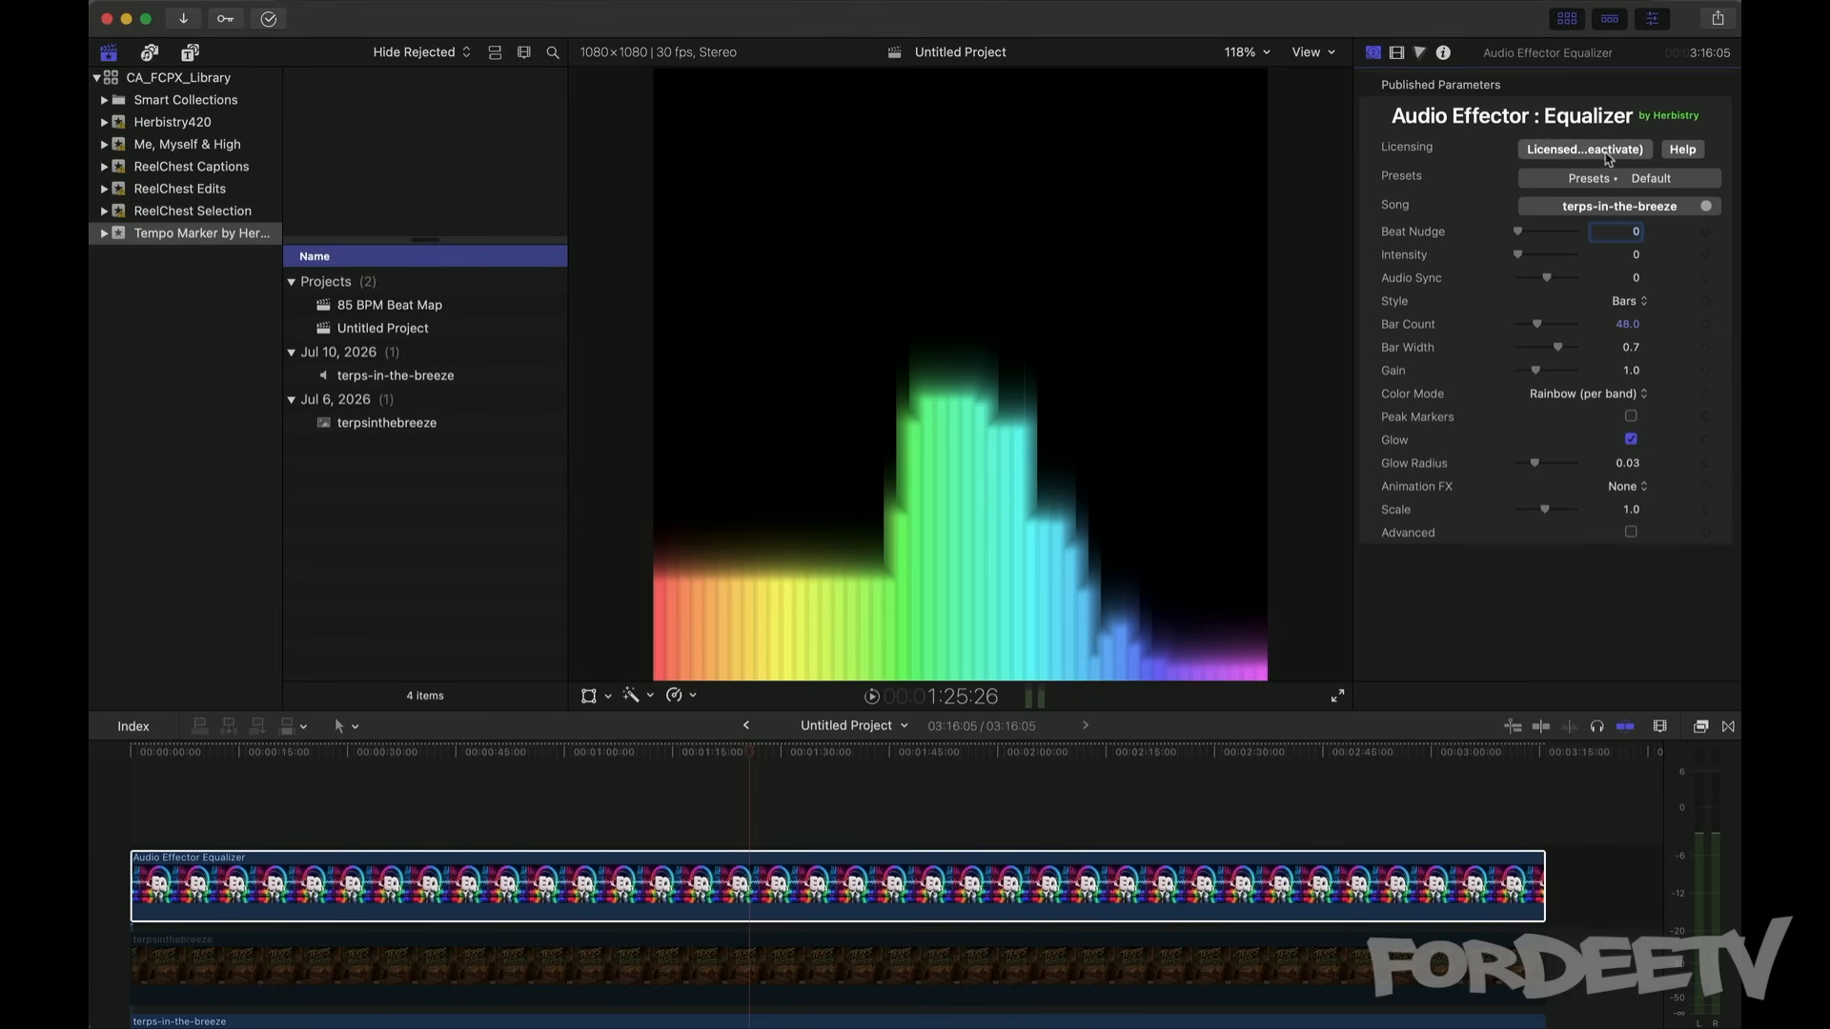
Step: Apply the Equalizer's Oscilloscope preset and play a short stretch of the song to preview it
left_click(1590, 178)
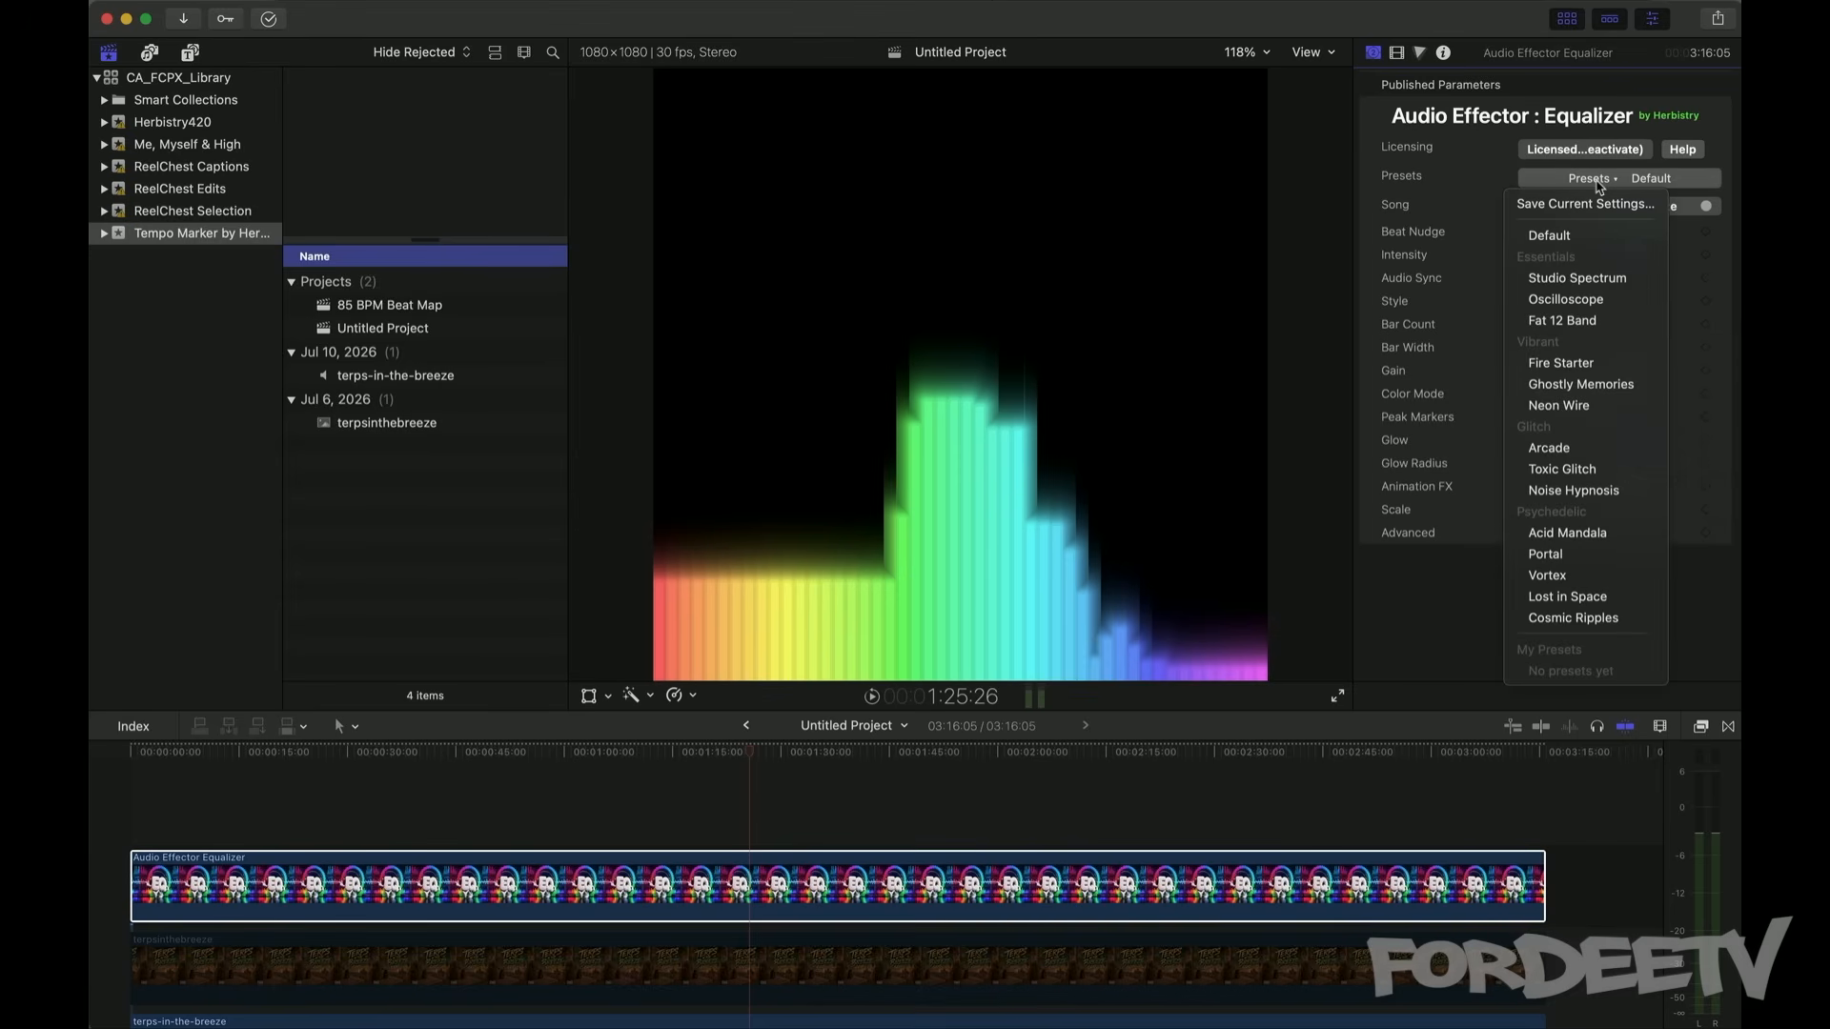
left_click(1573, 300)
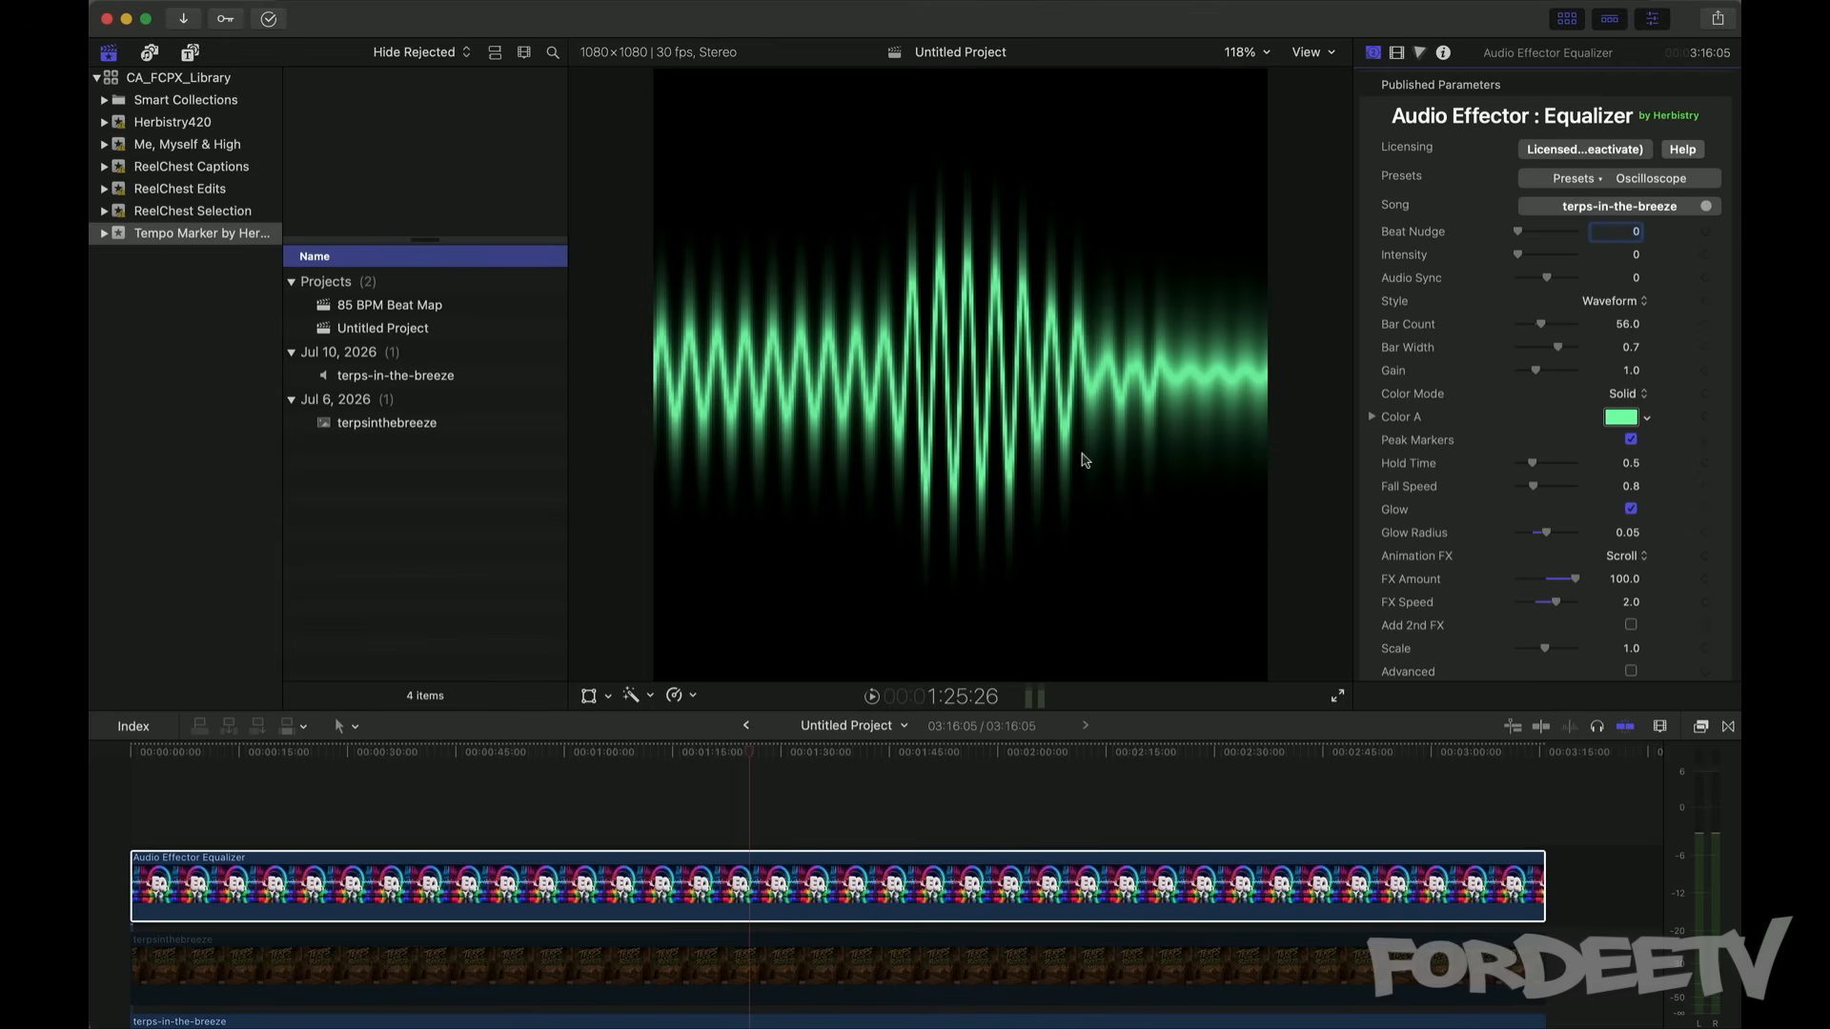
key("space")
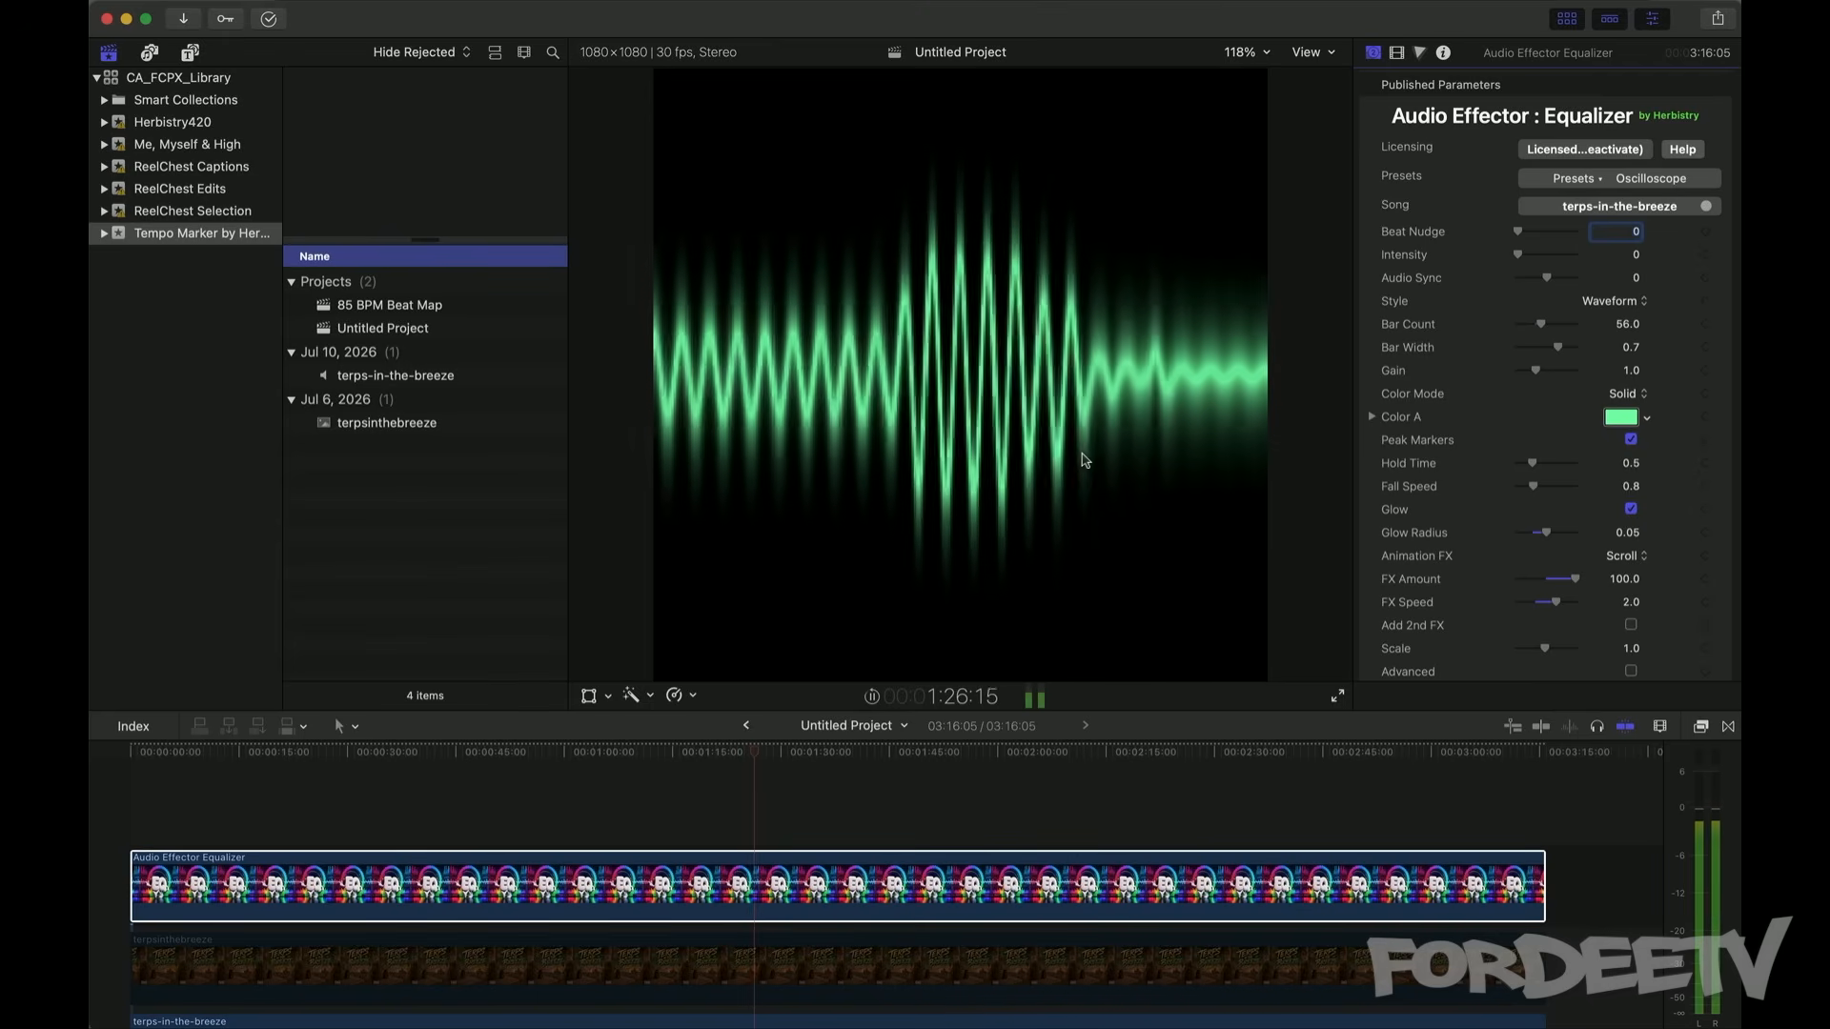
key("space")
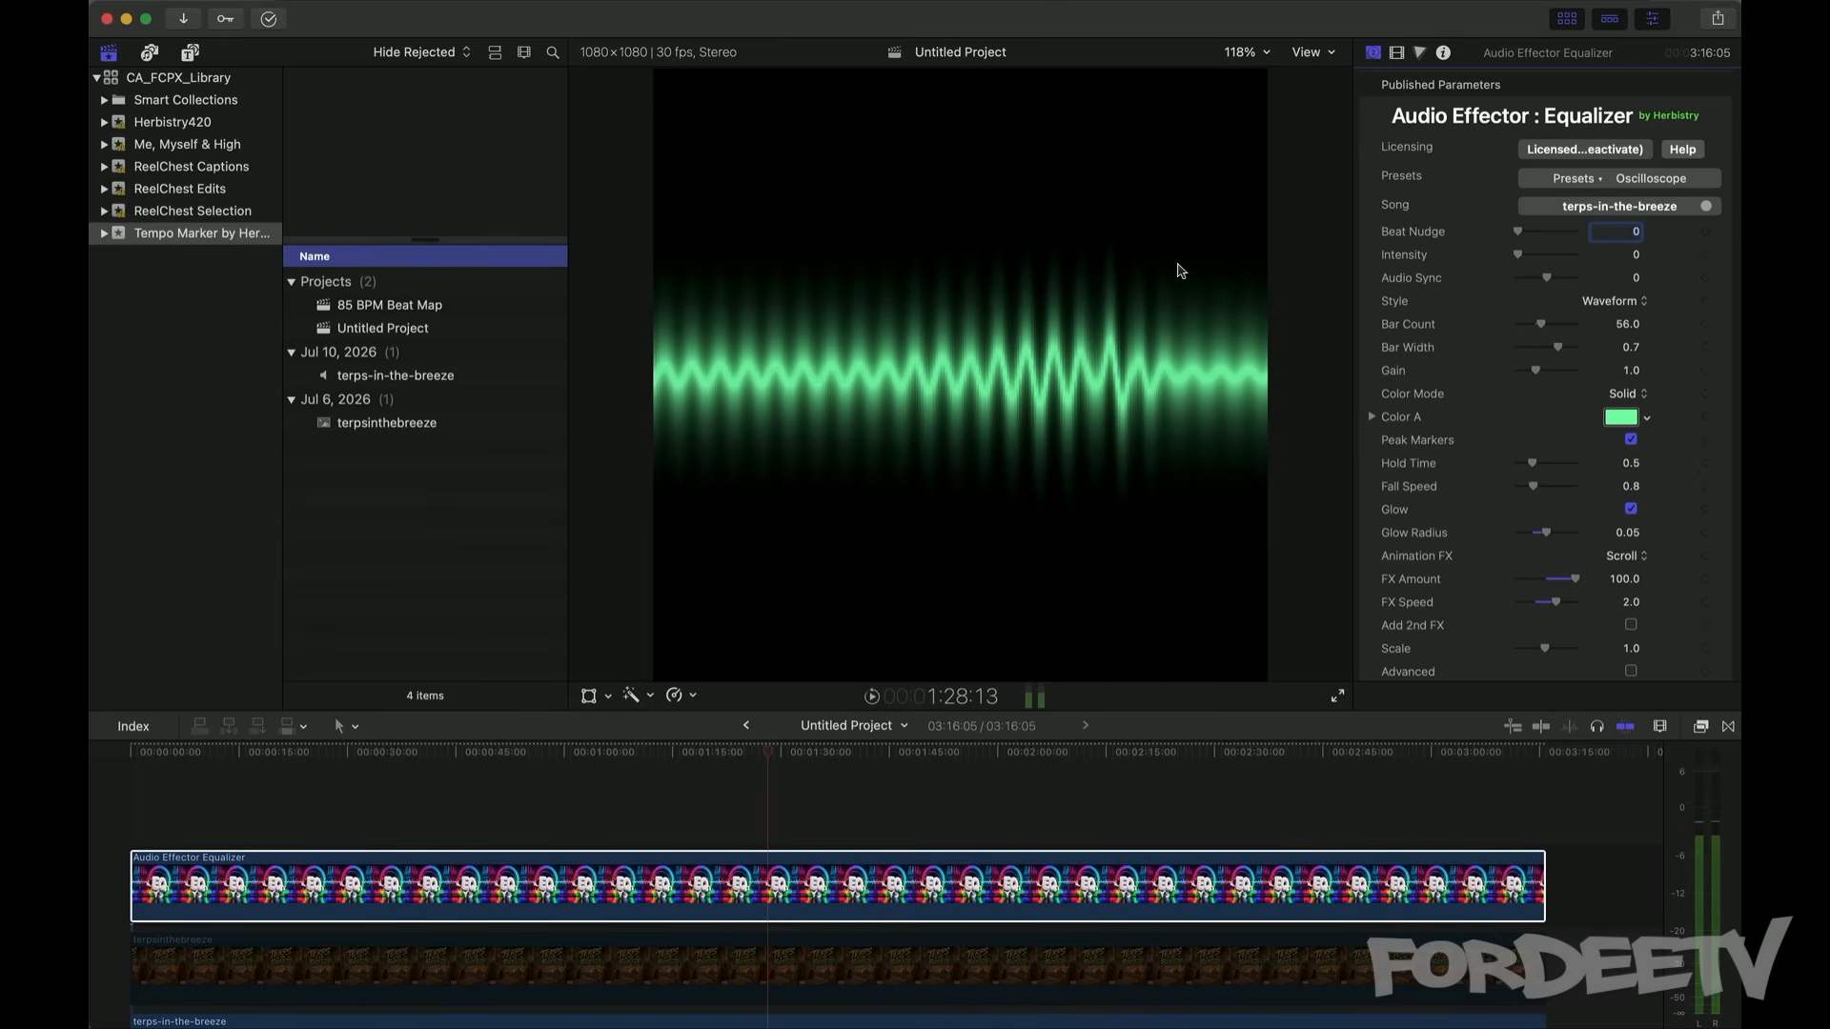
left_click(1148, 415)
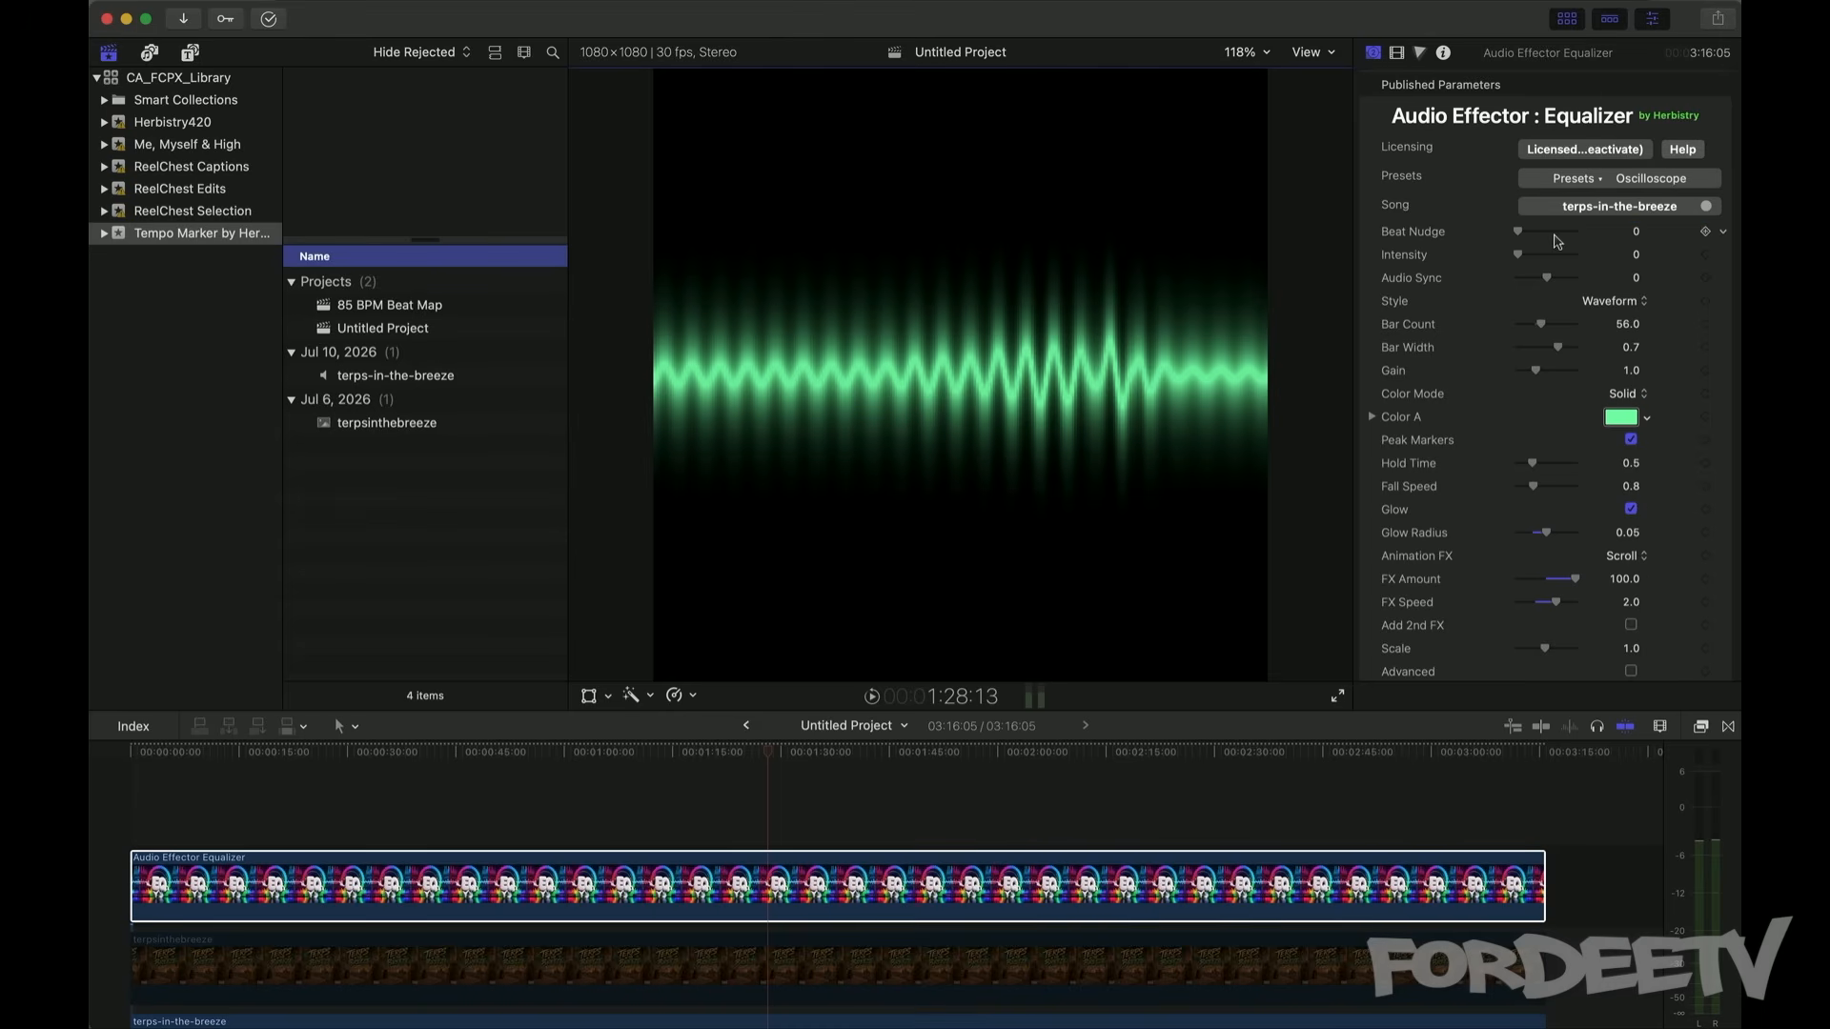
Step: Apply the Fat 12 Band and Fire Starter presets in turn, previewing each with a short stretch of the song
left_click(1568, 177)
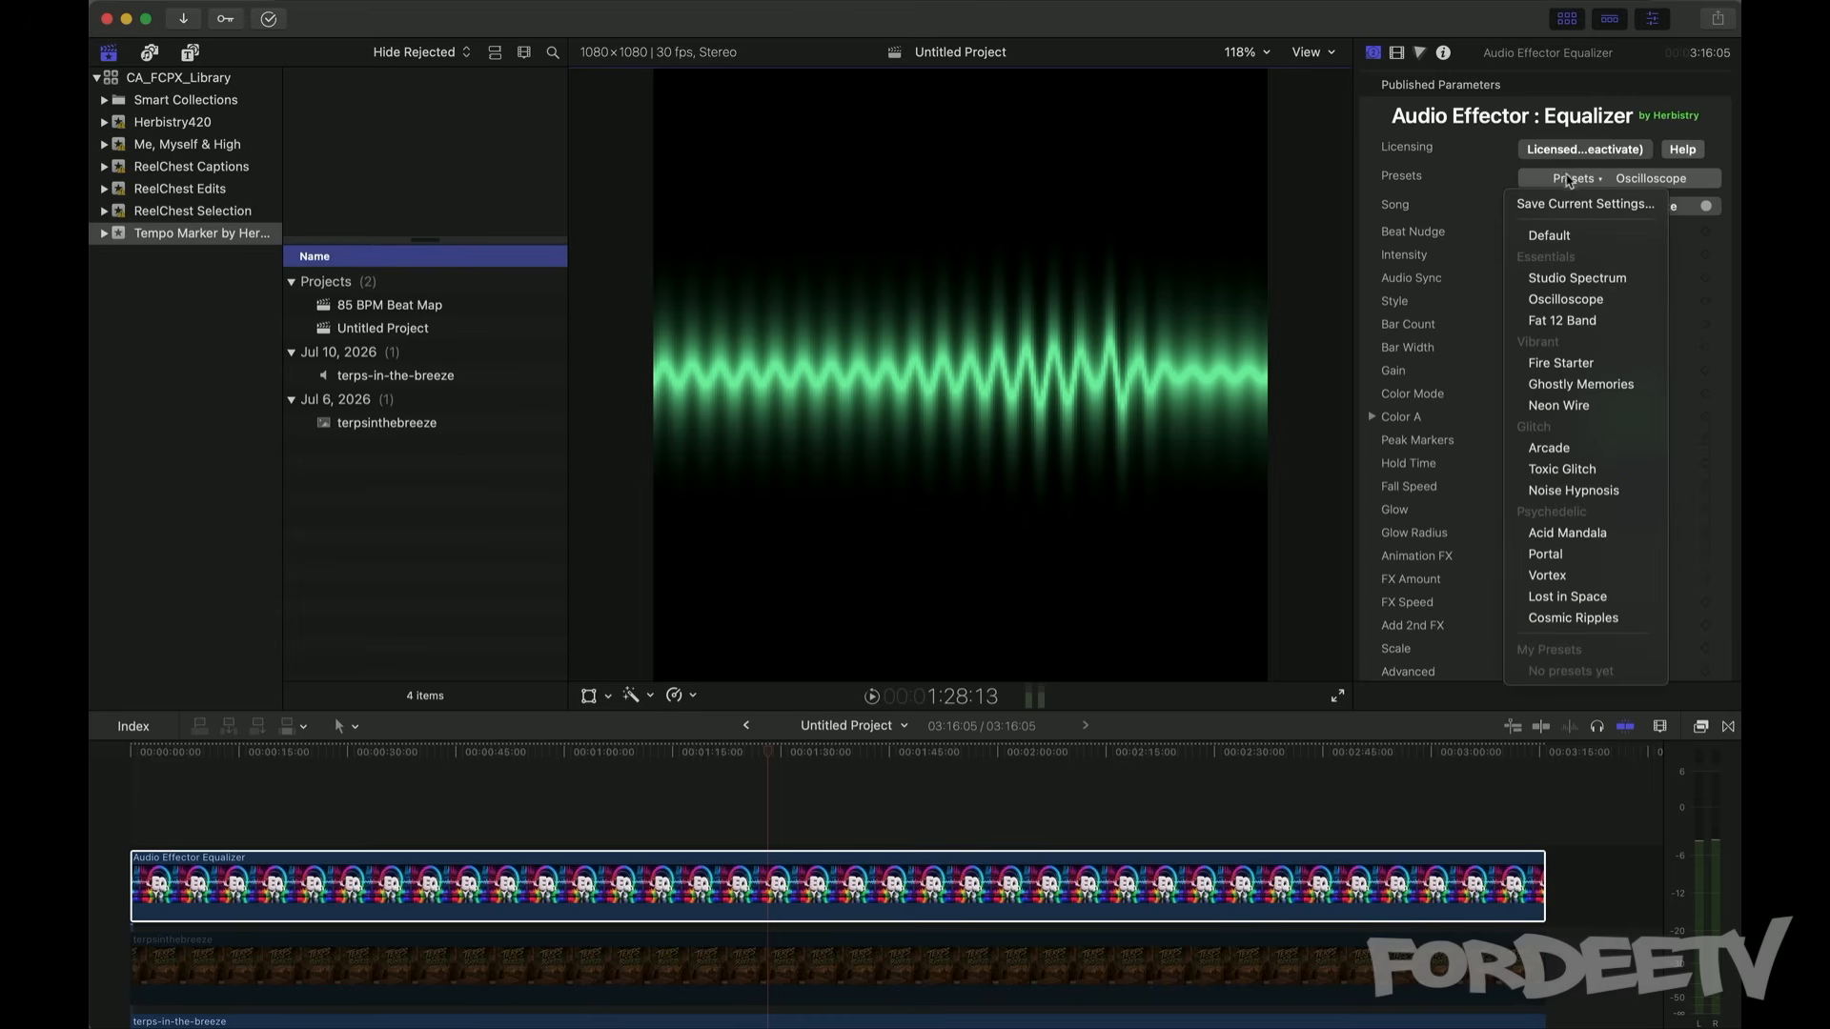
left_click(1556, 320)
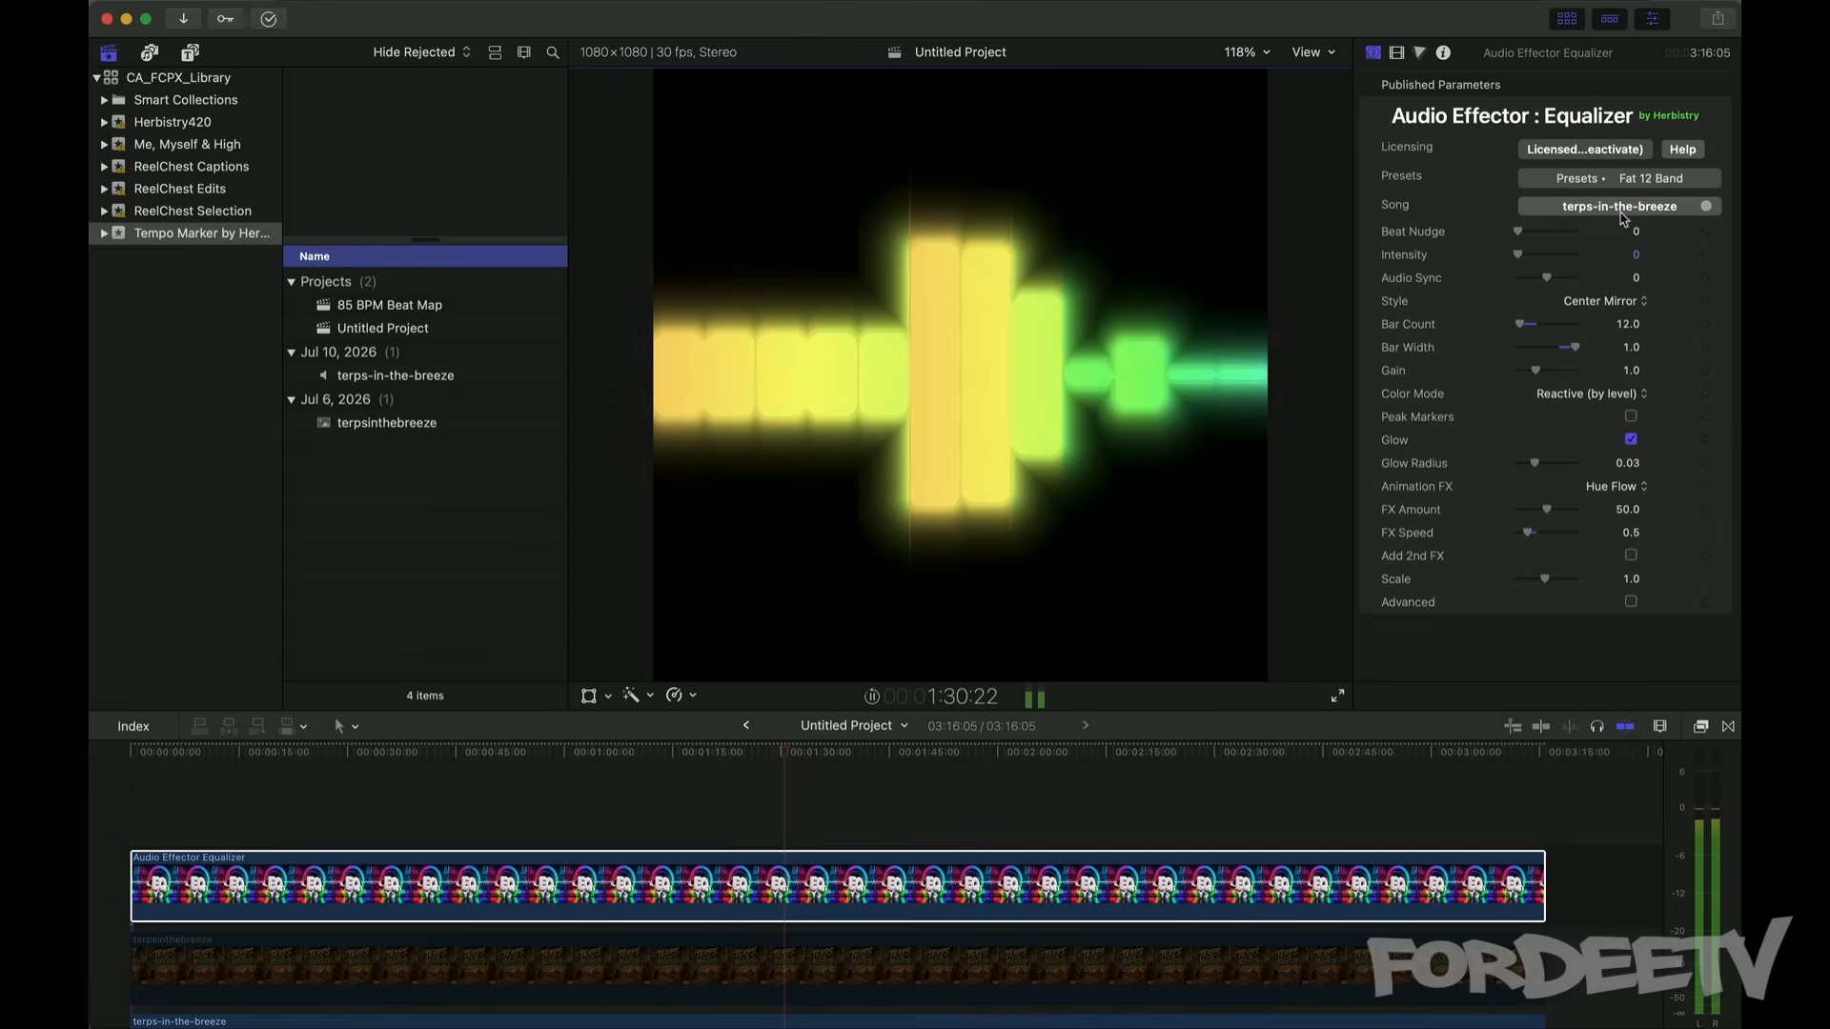
left_click(1604, 179)
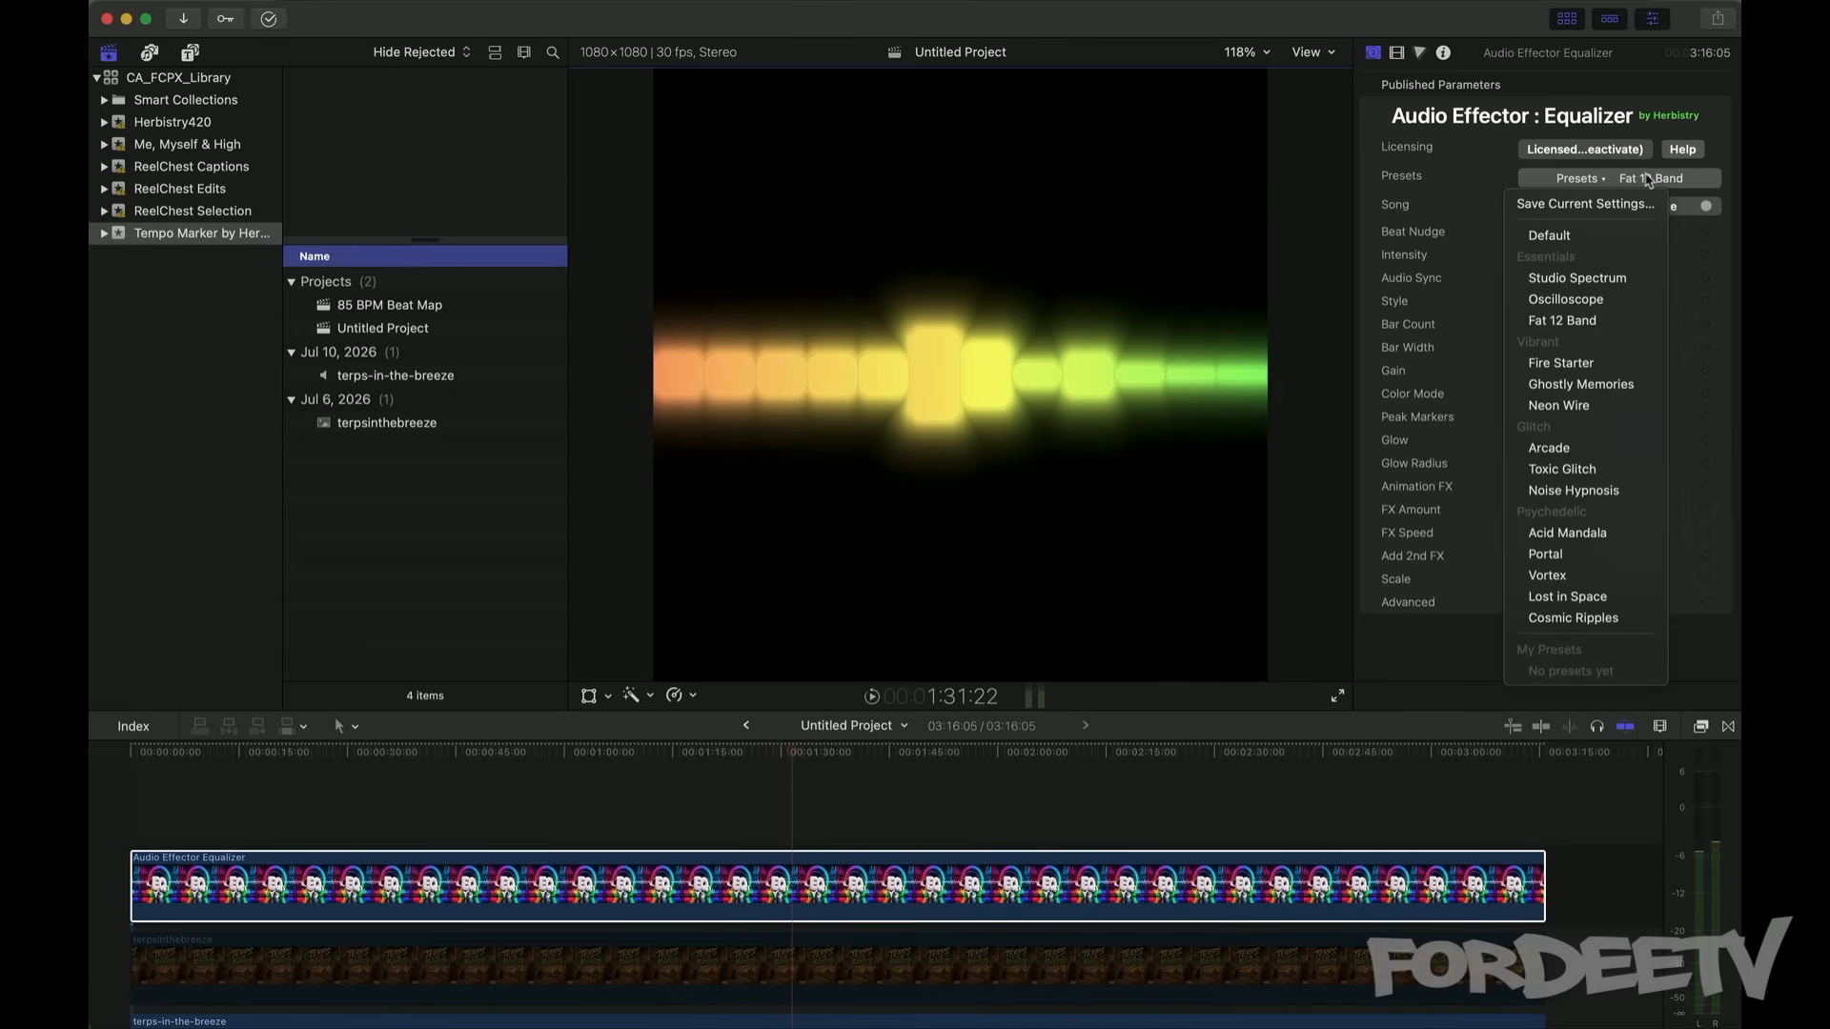
left_click(1560, 363)
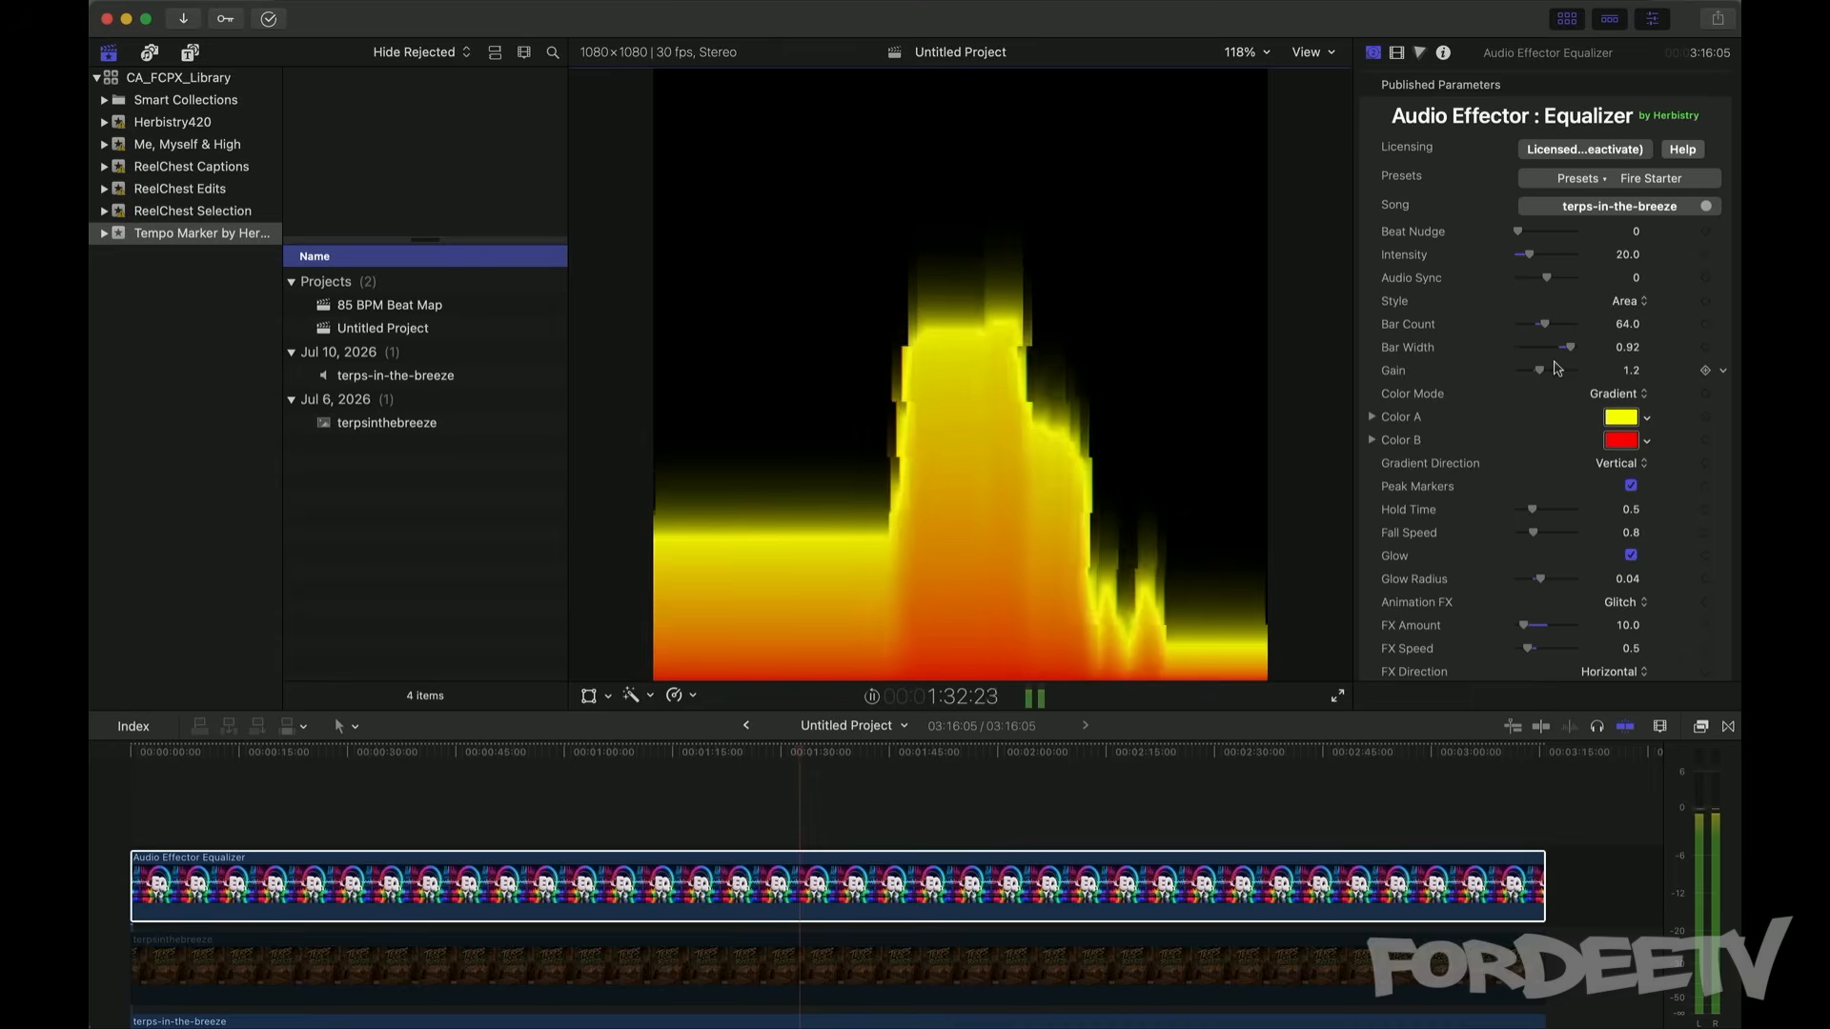
key("space")
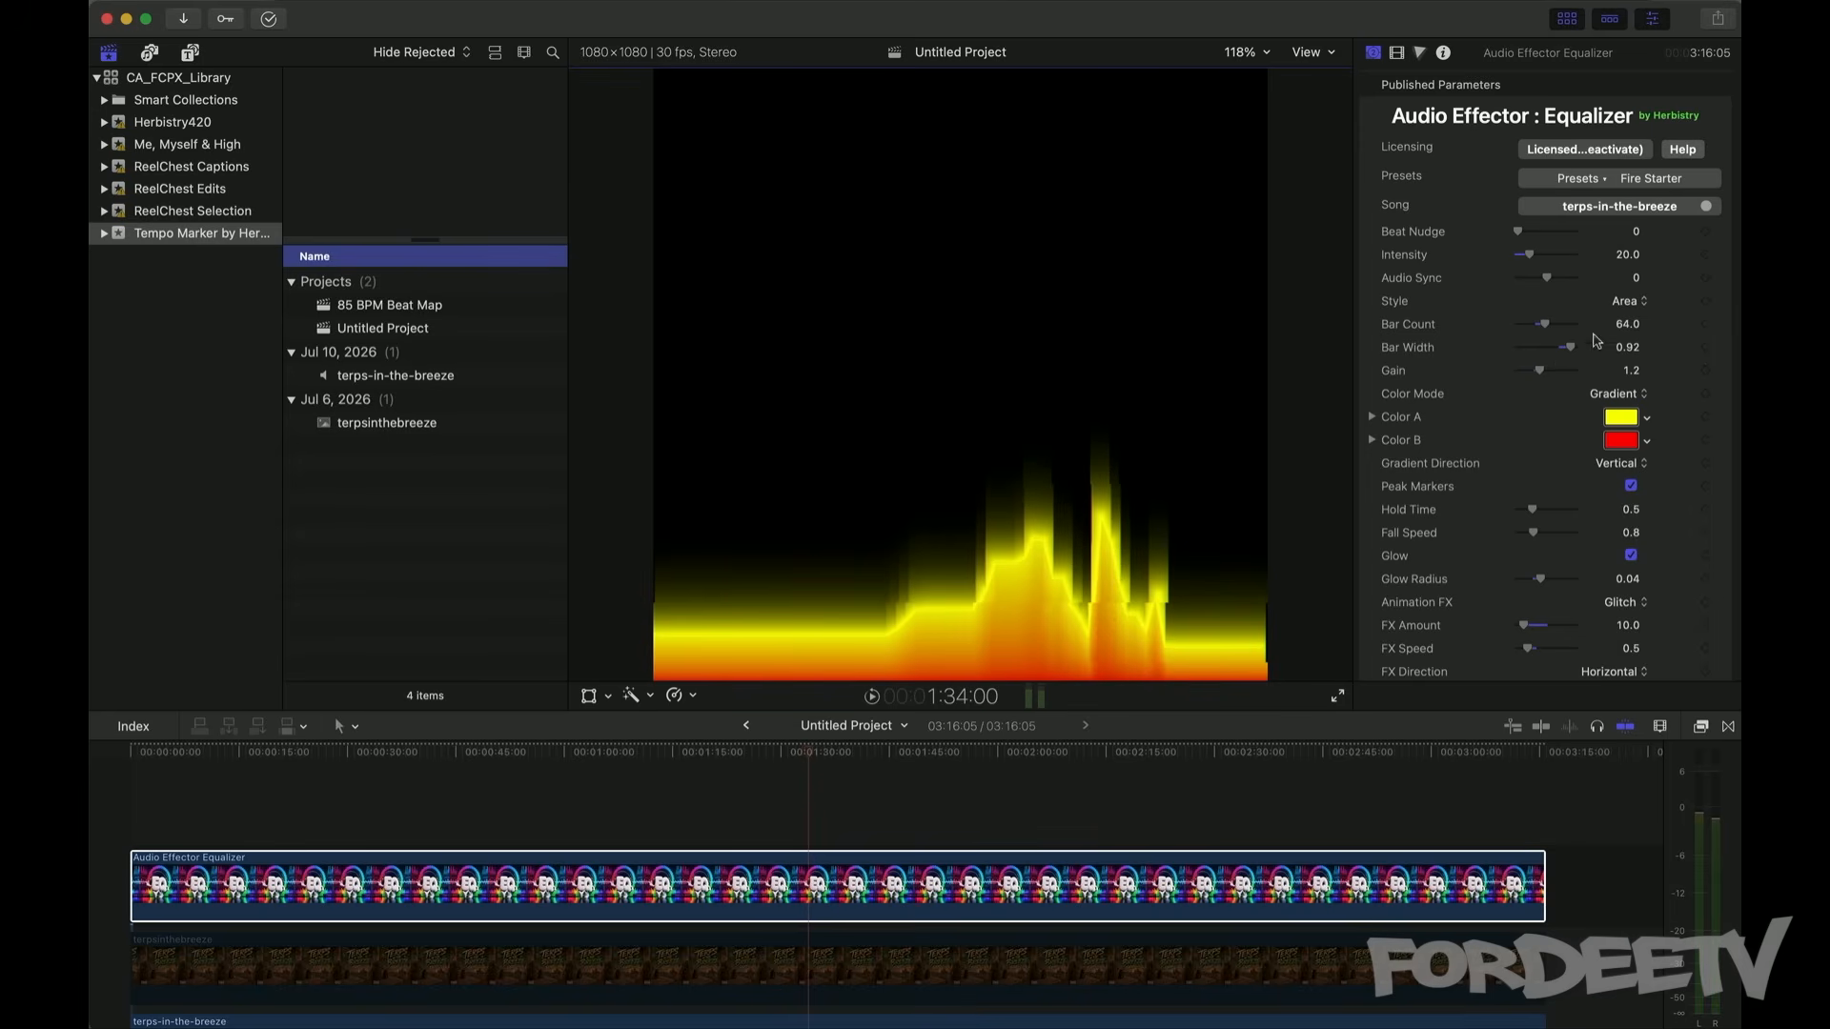
Step: Switch through the Ghostly Memories and Neon Wire presets, playing the song briefly to preview them
left_click(1620, 180)
left_click(1568, 384)
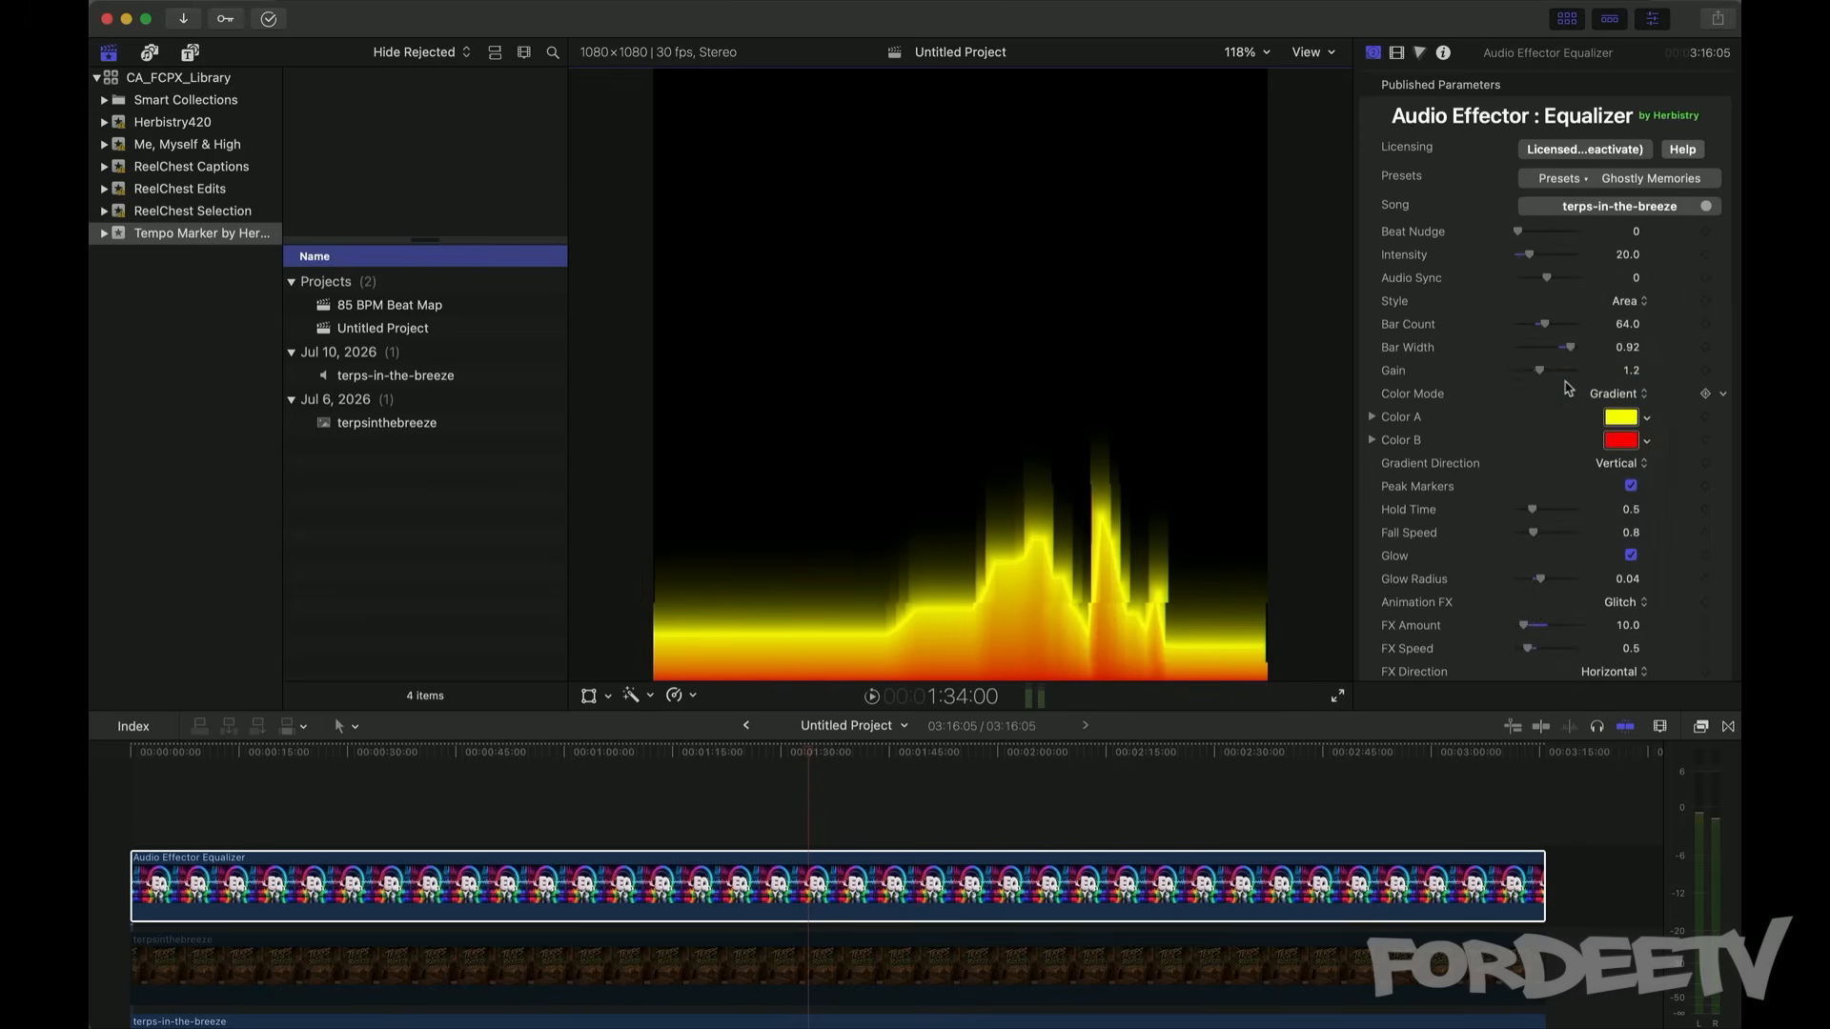
key("space")
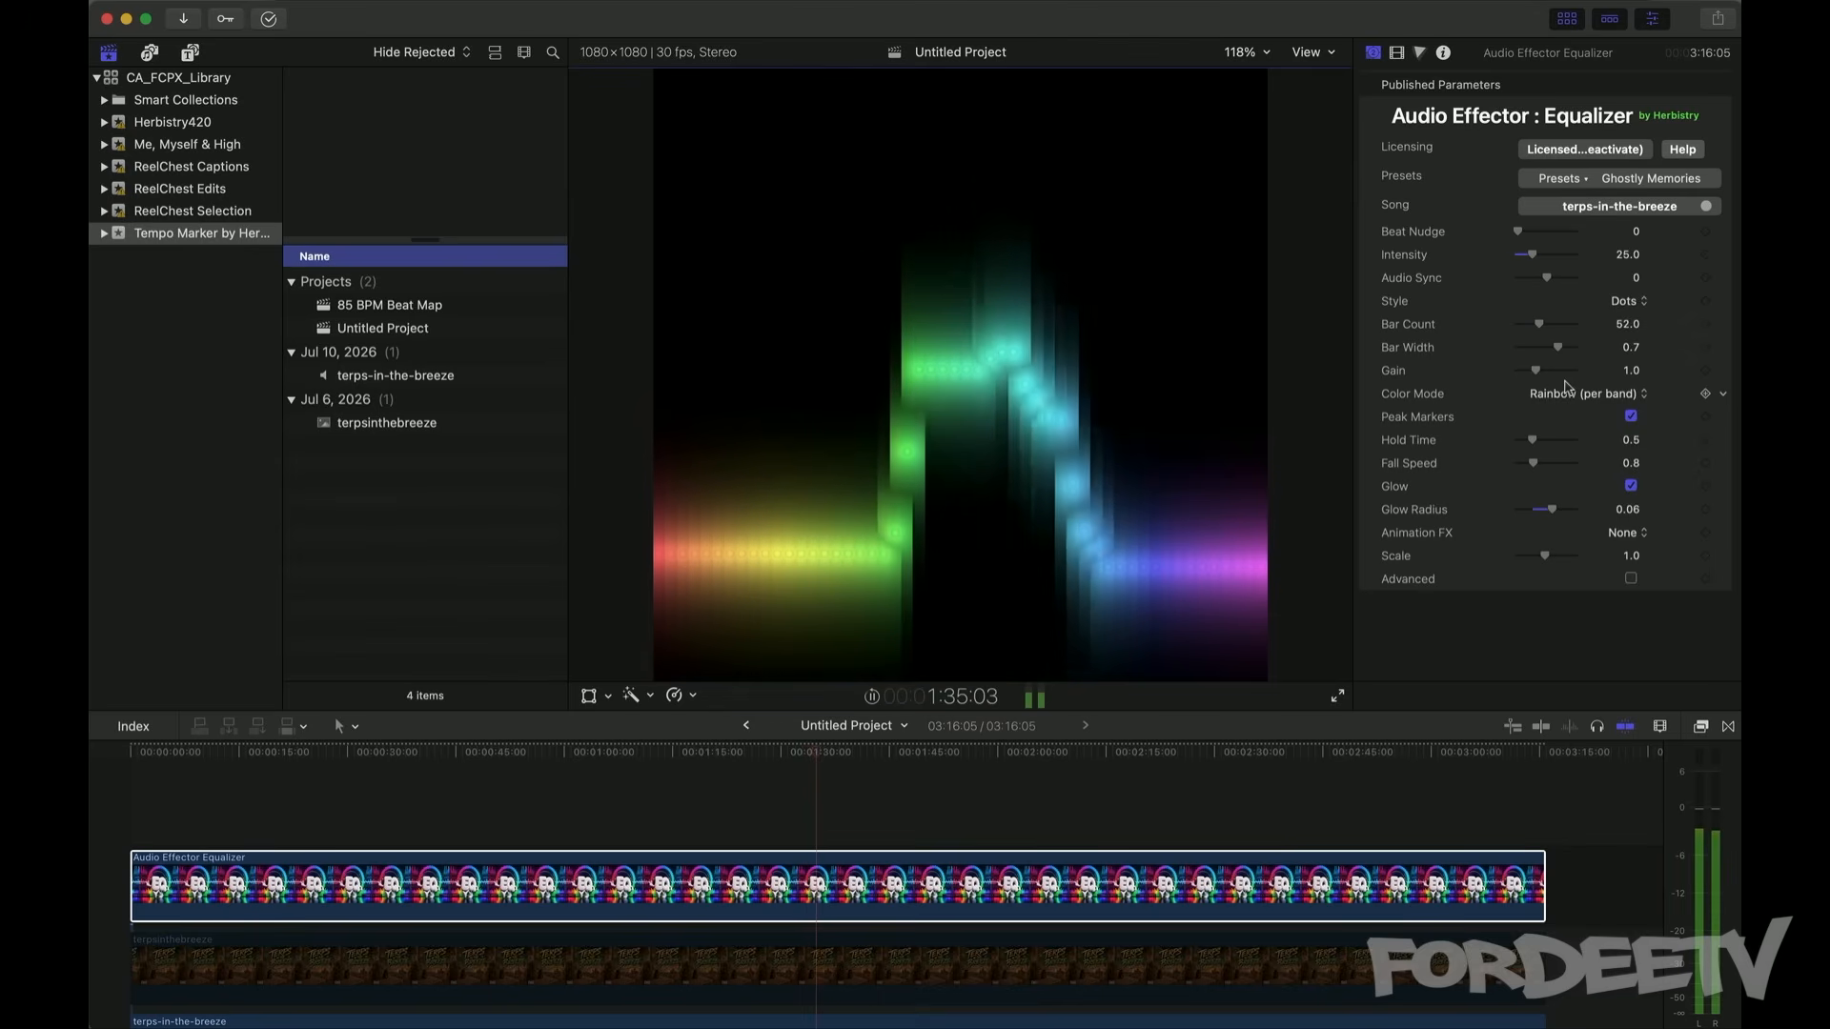
left_click(1620, 179)
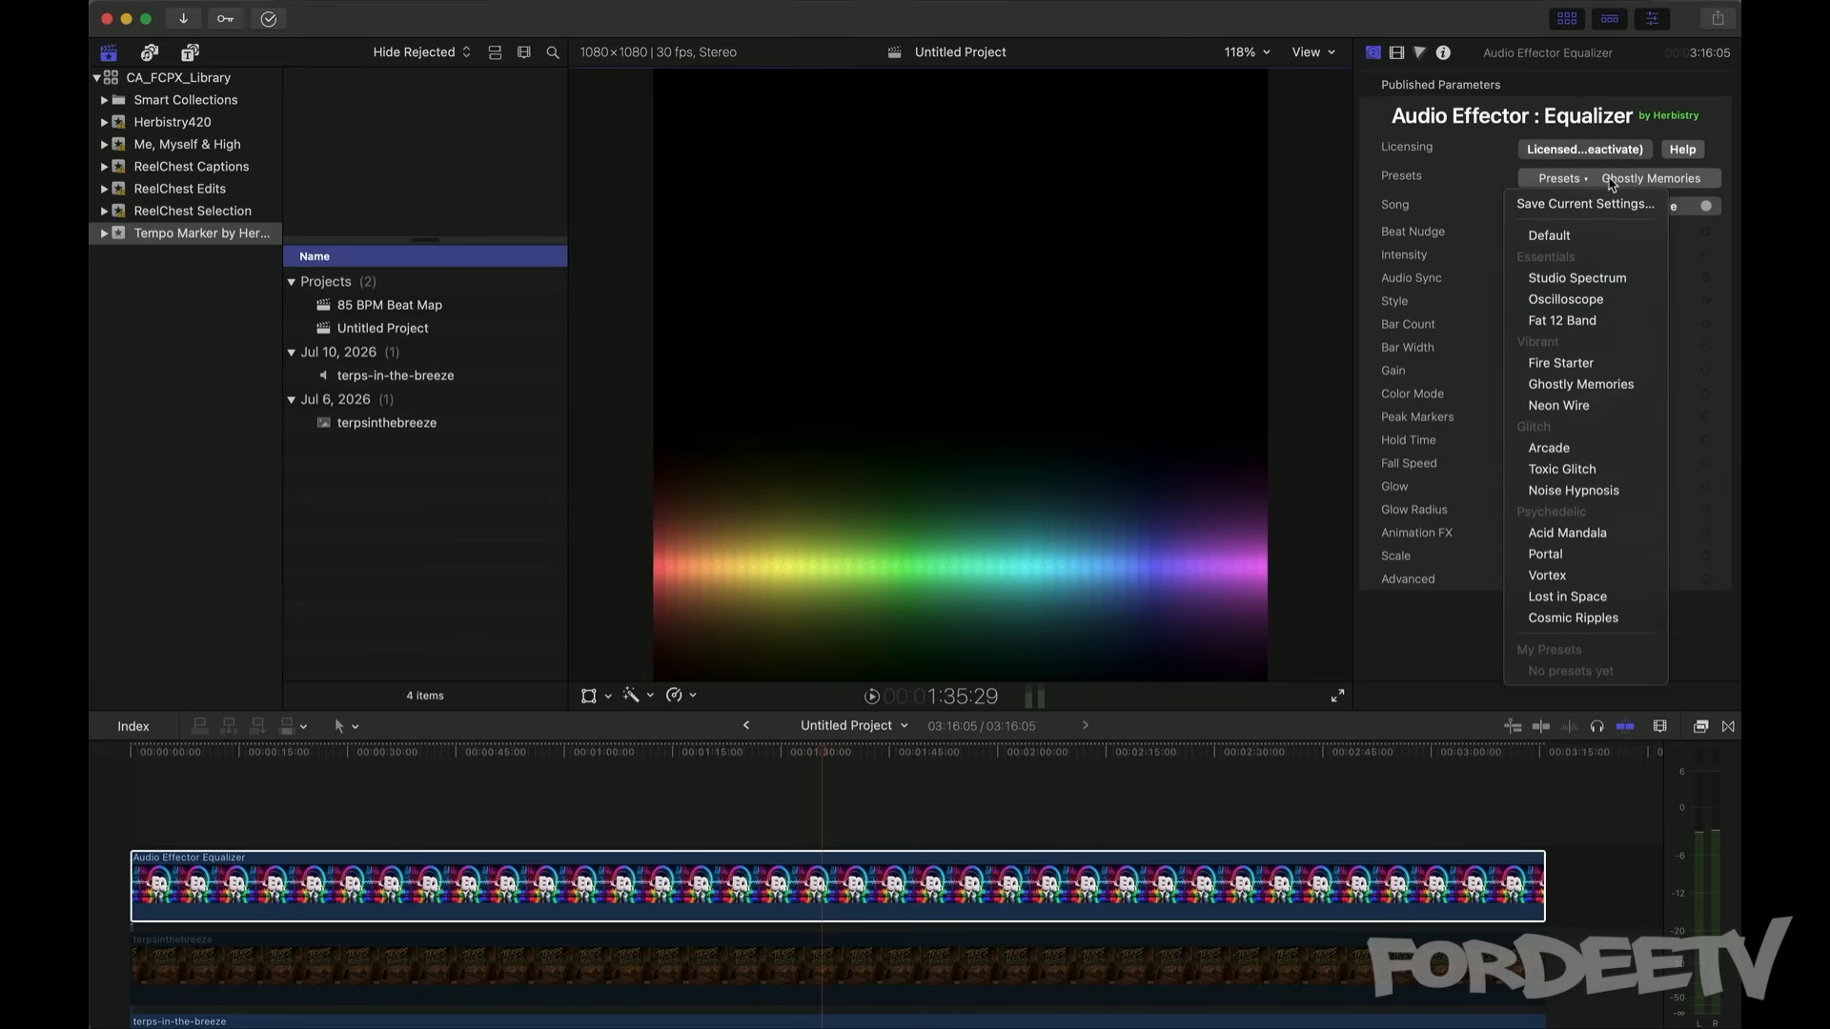
left_click(1589, 410)
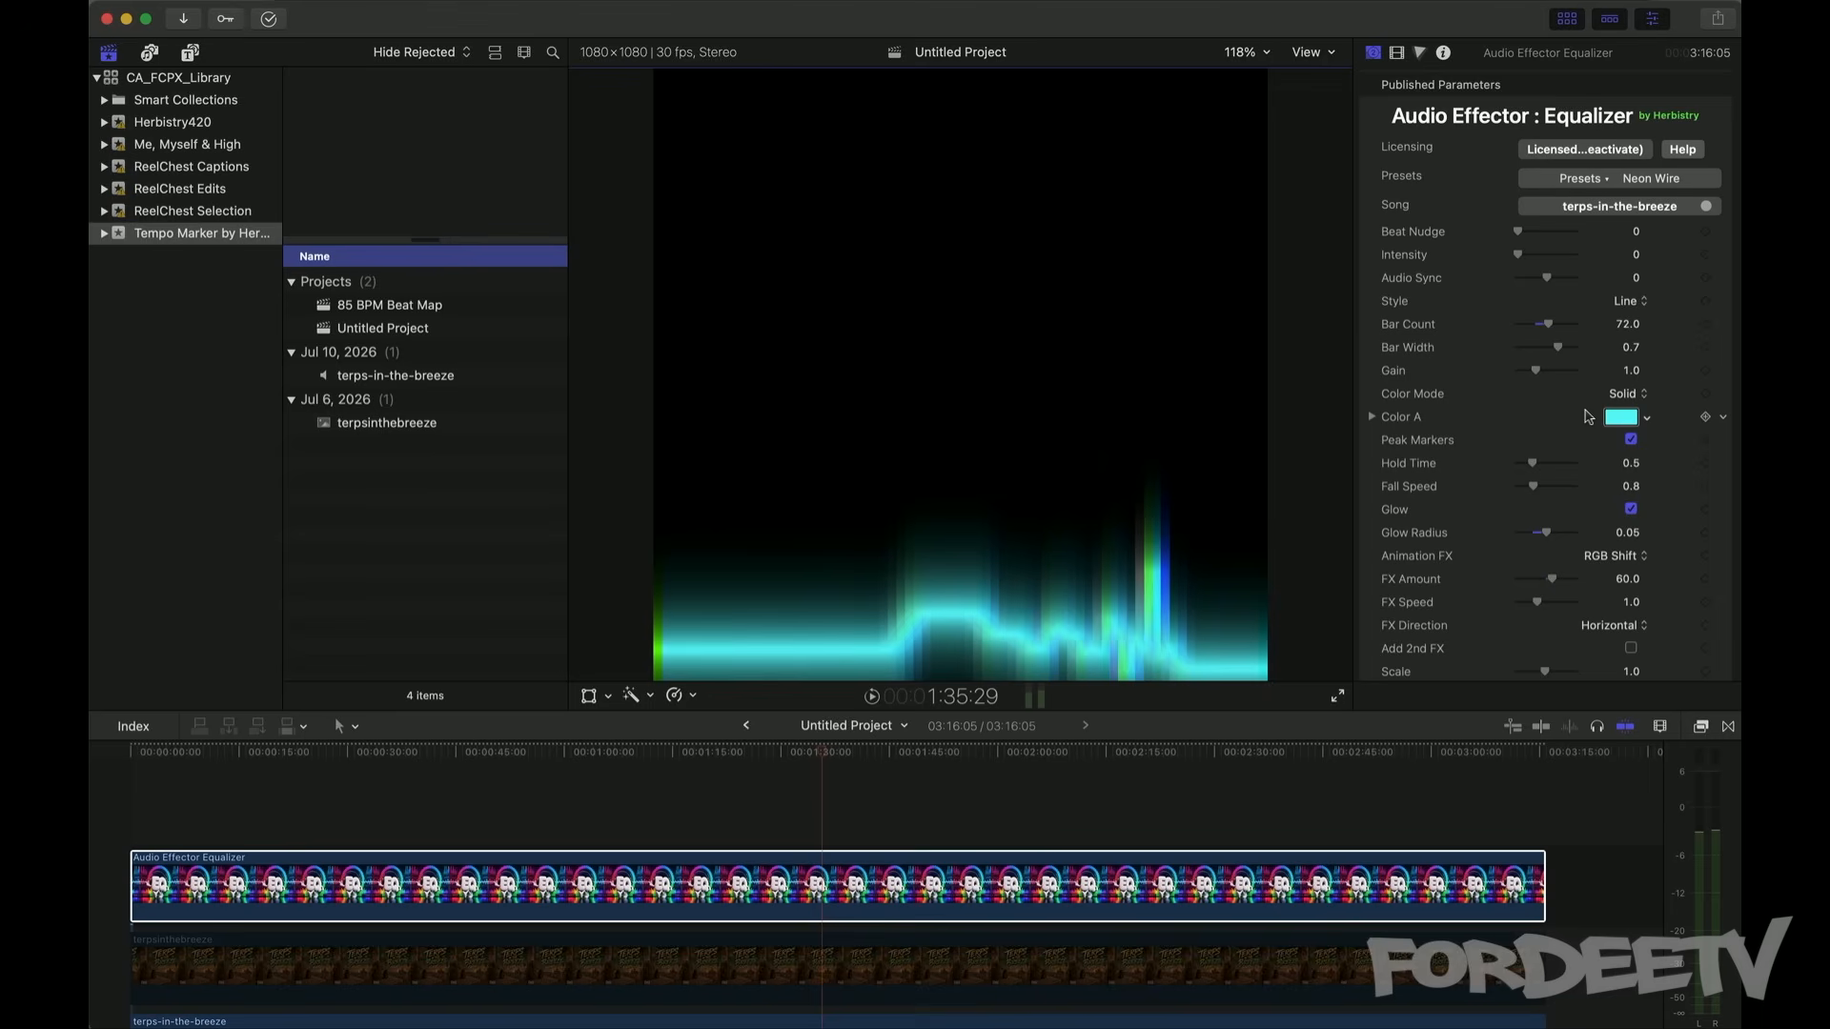
Step: Preview the Arcade preset with the song, and set its Animation FX to None to compare the look without pixelation
left_click(1620, 178)
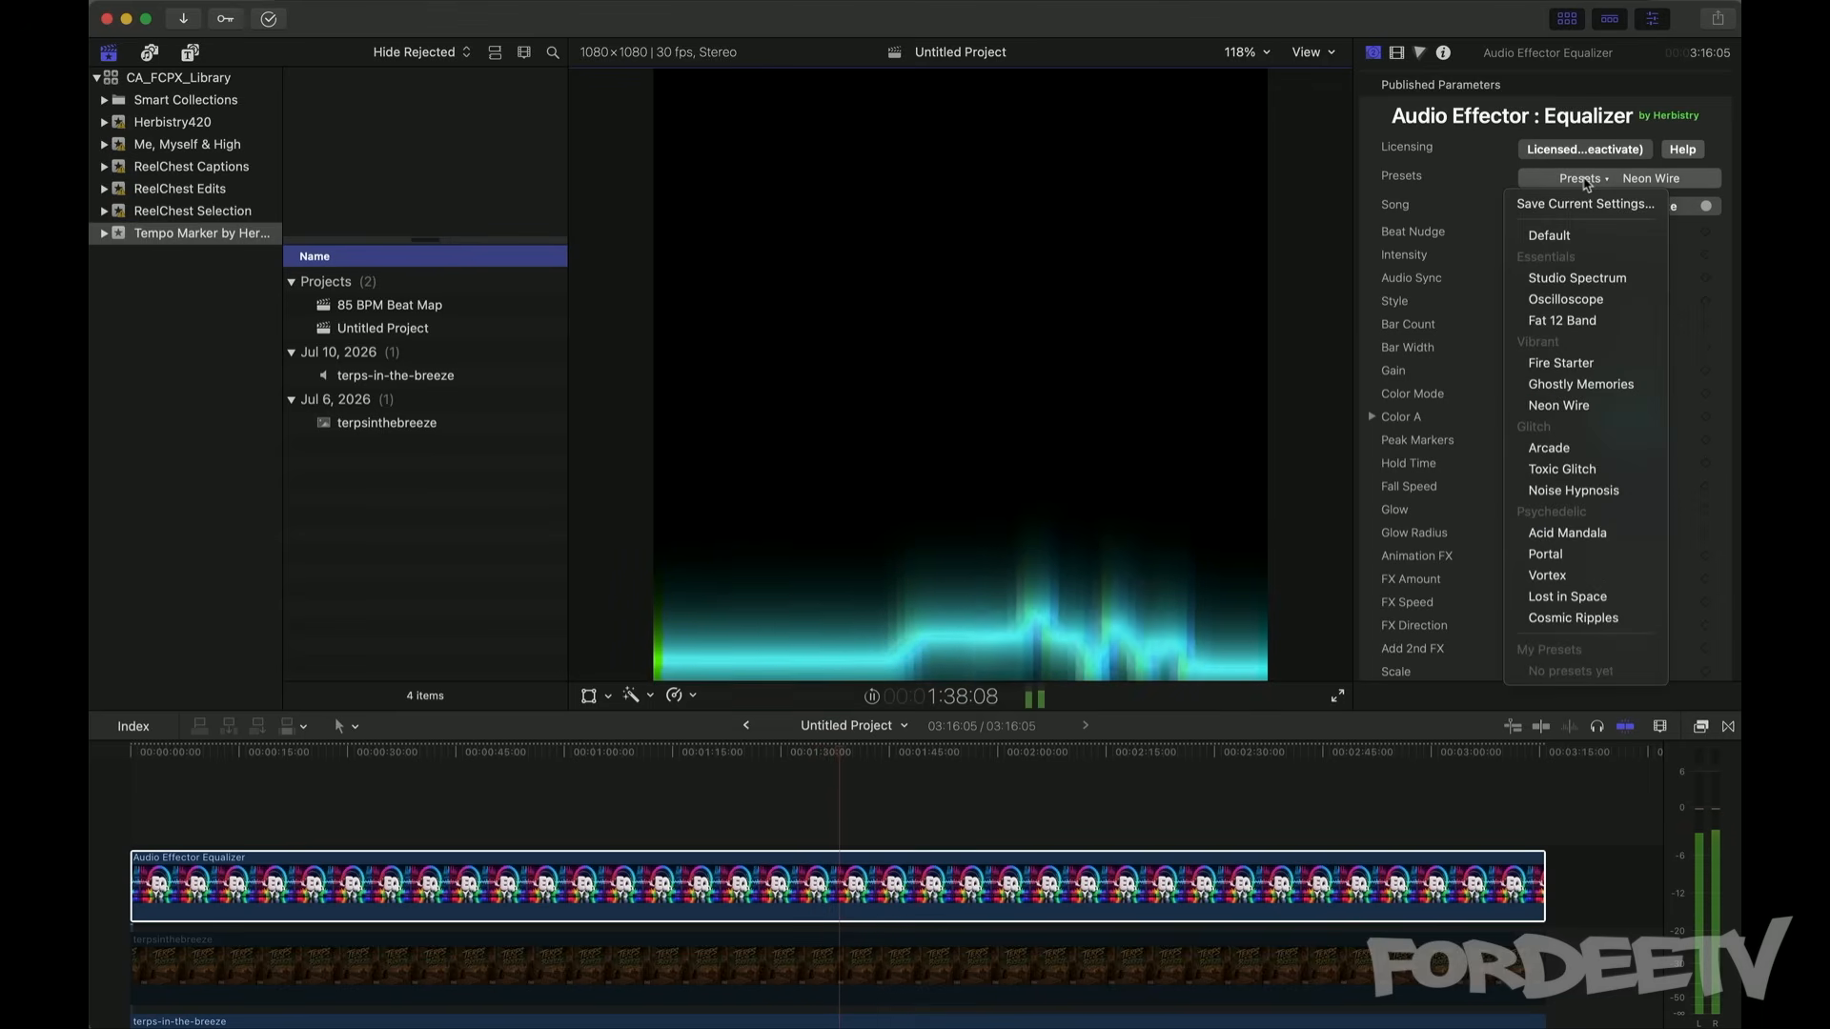
left_click(1546, 448)
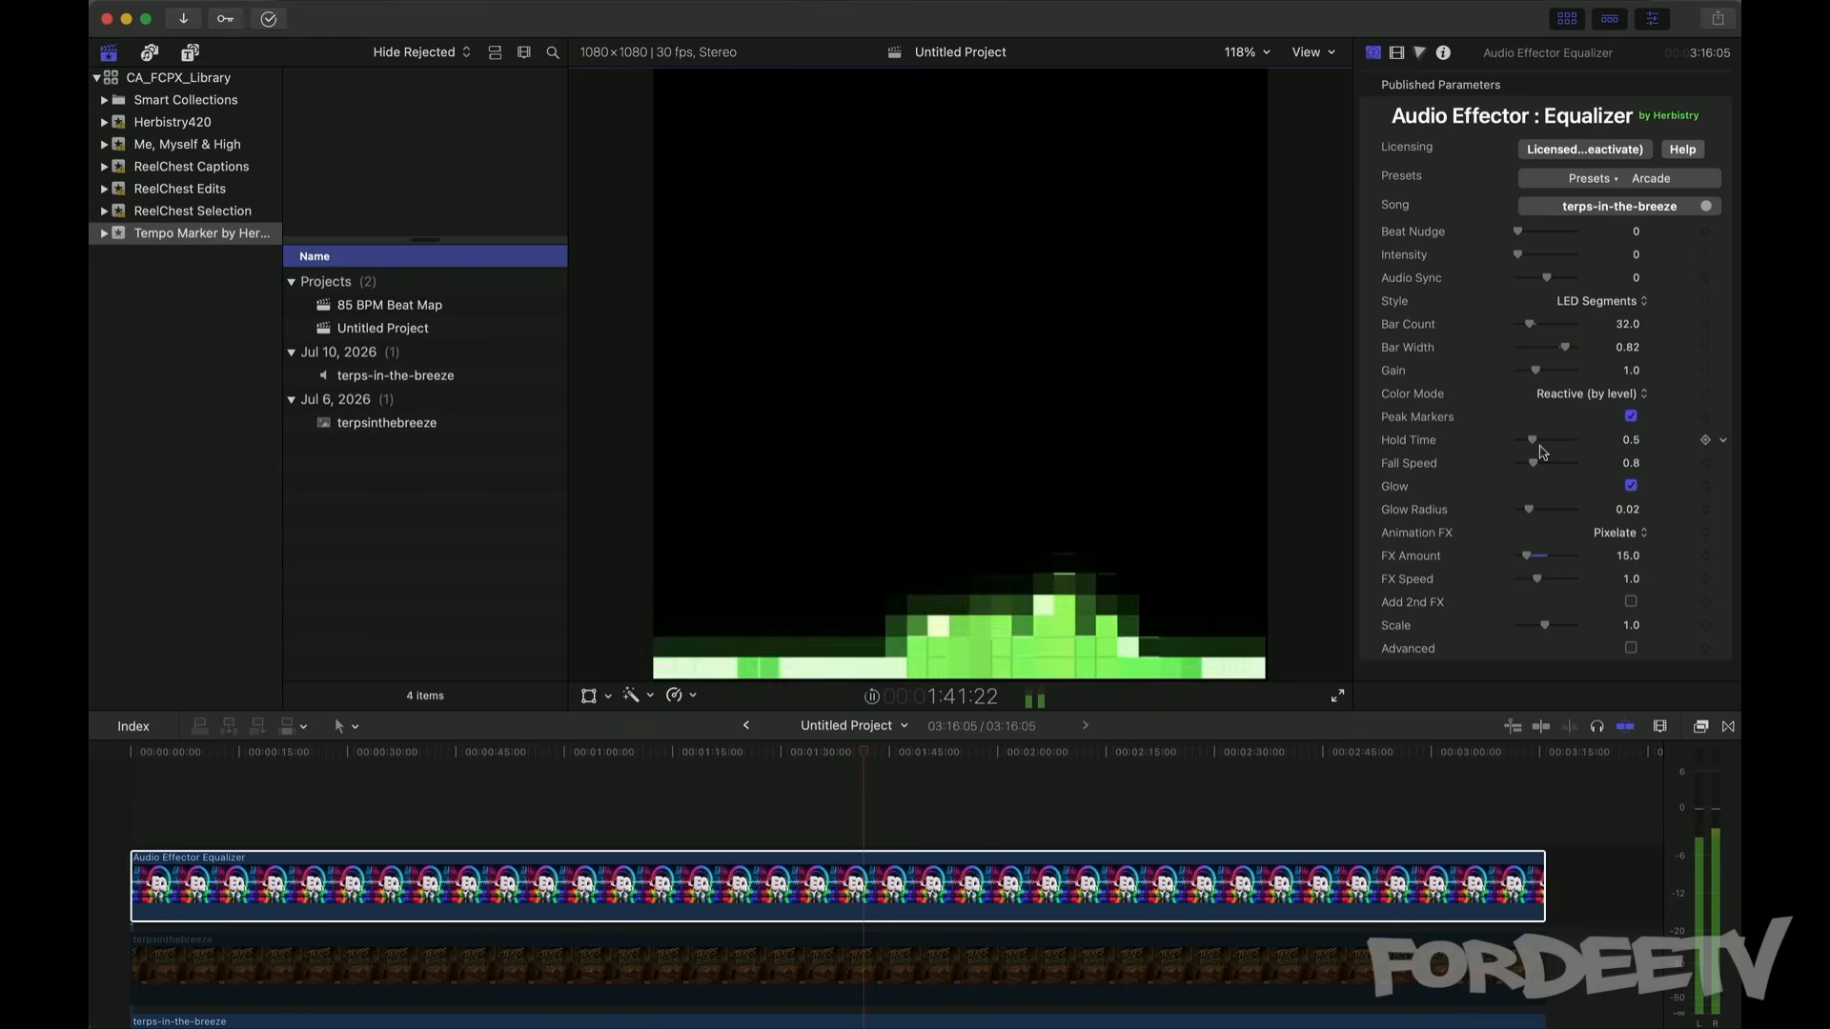
key("space")
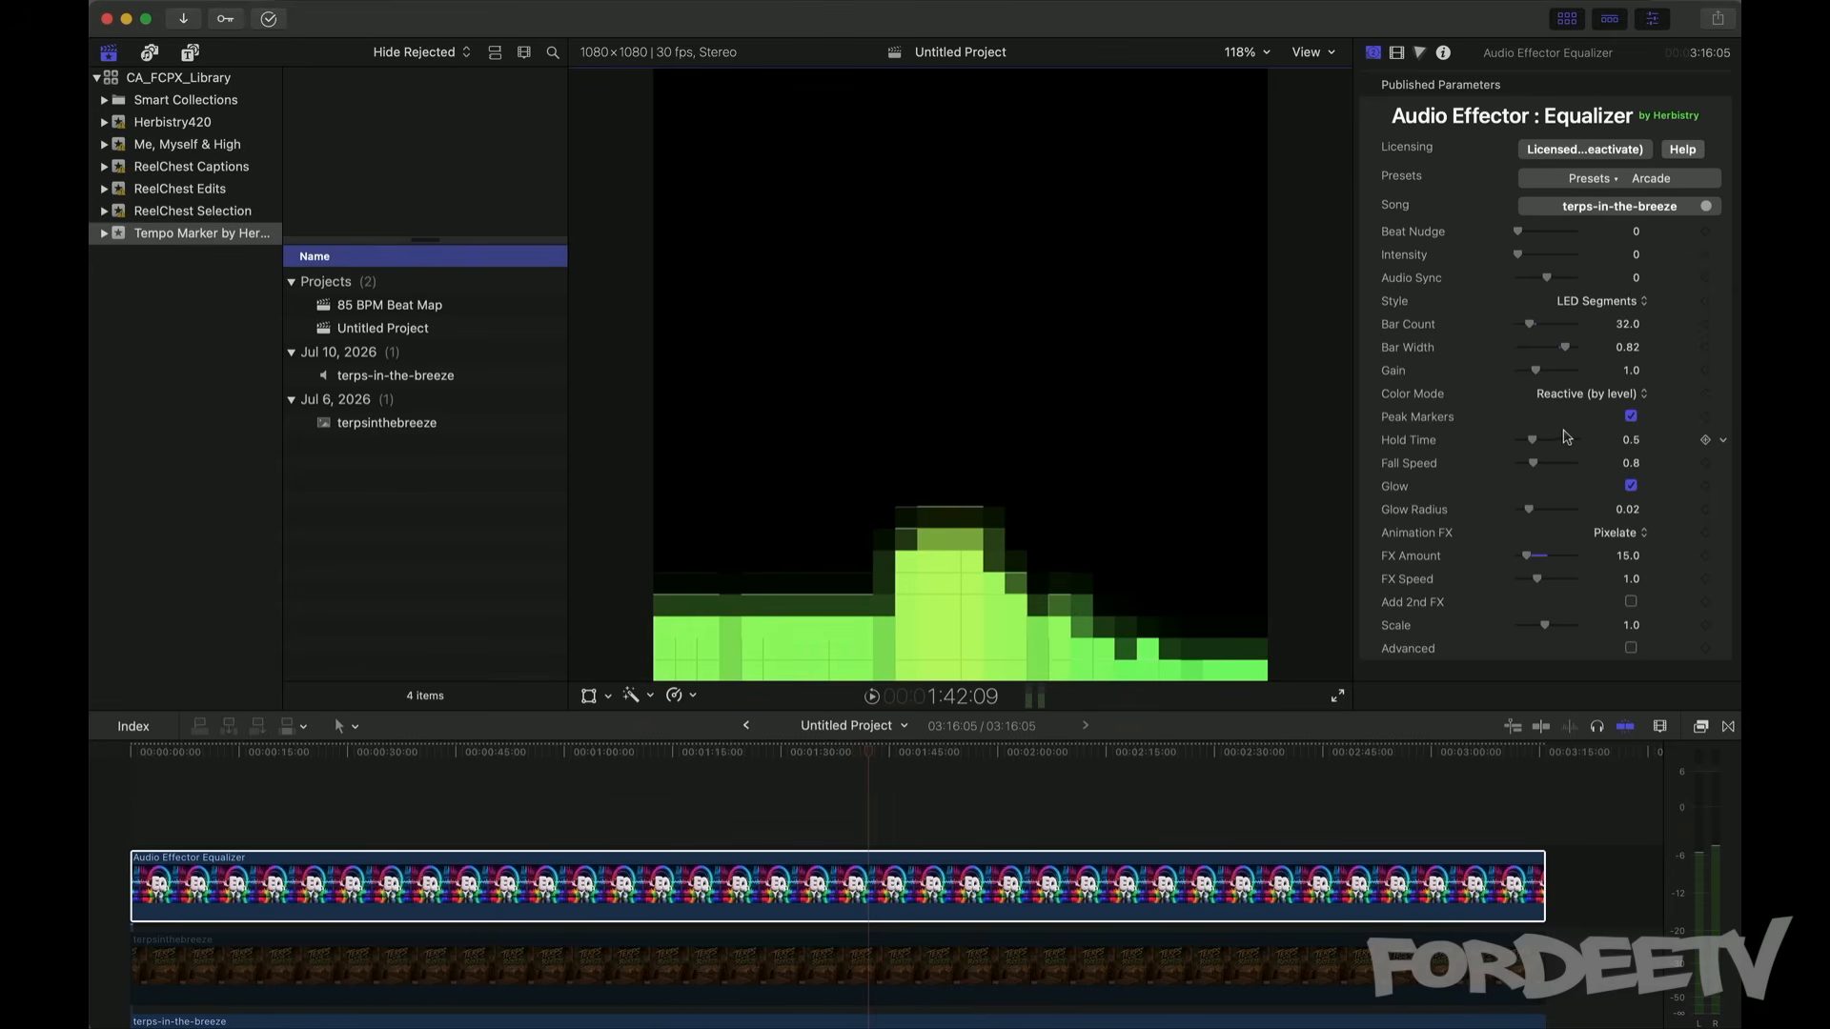
left_click(1614, 538)
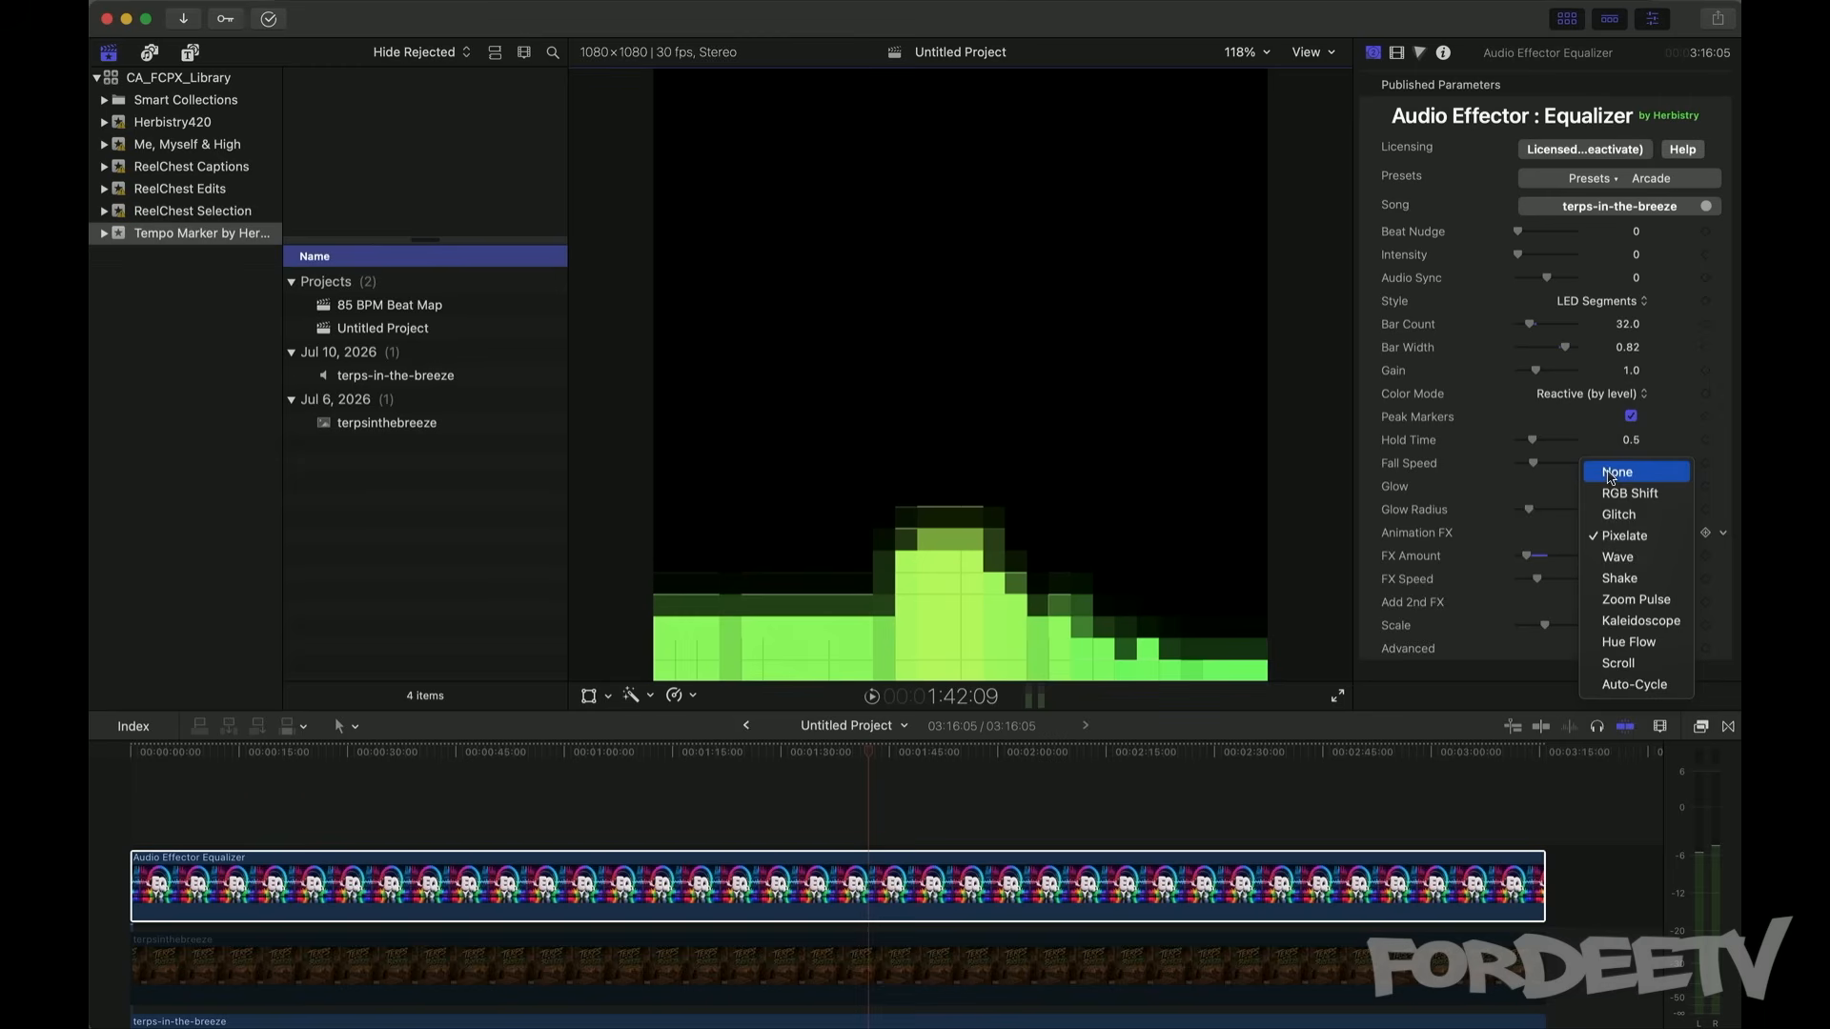
left_click(1609, 476)
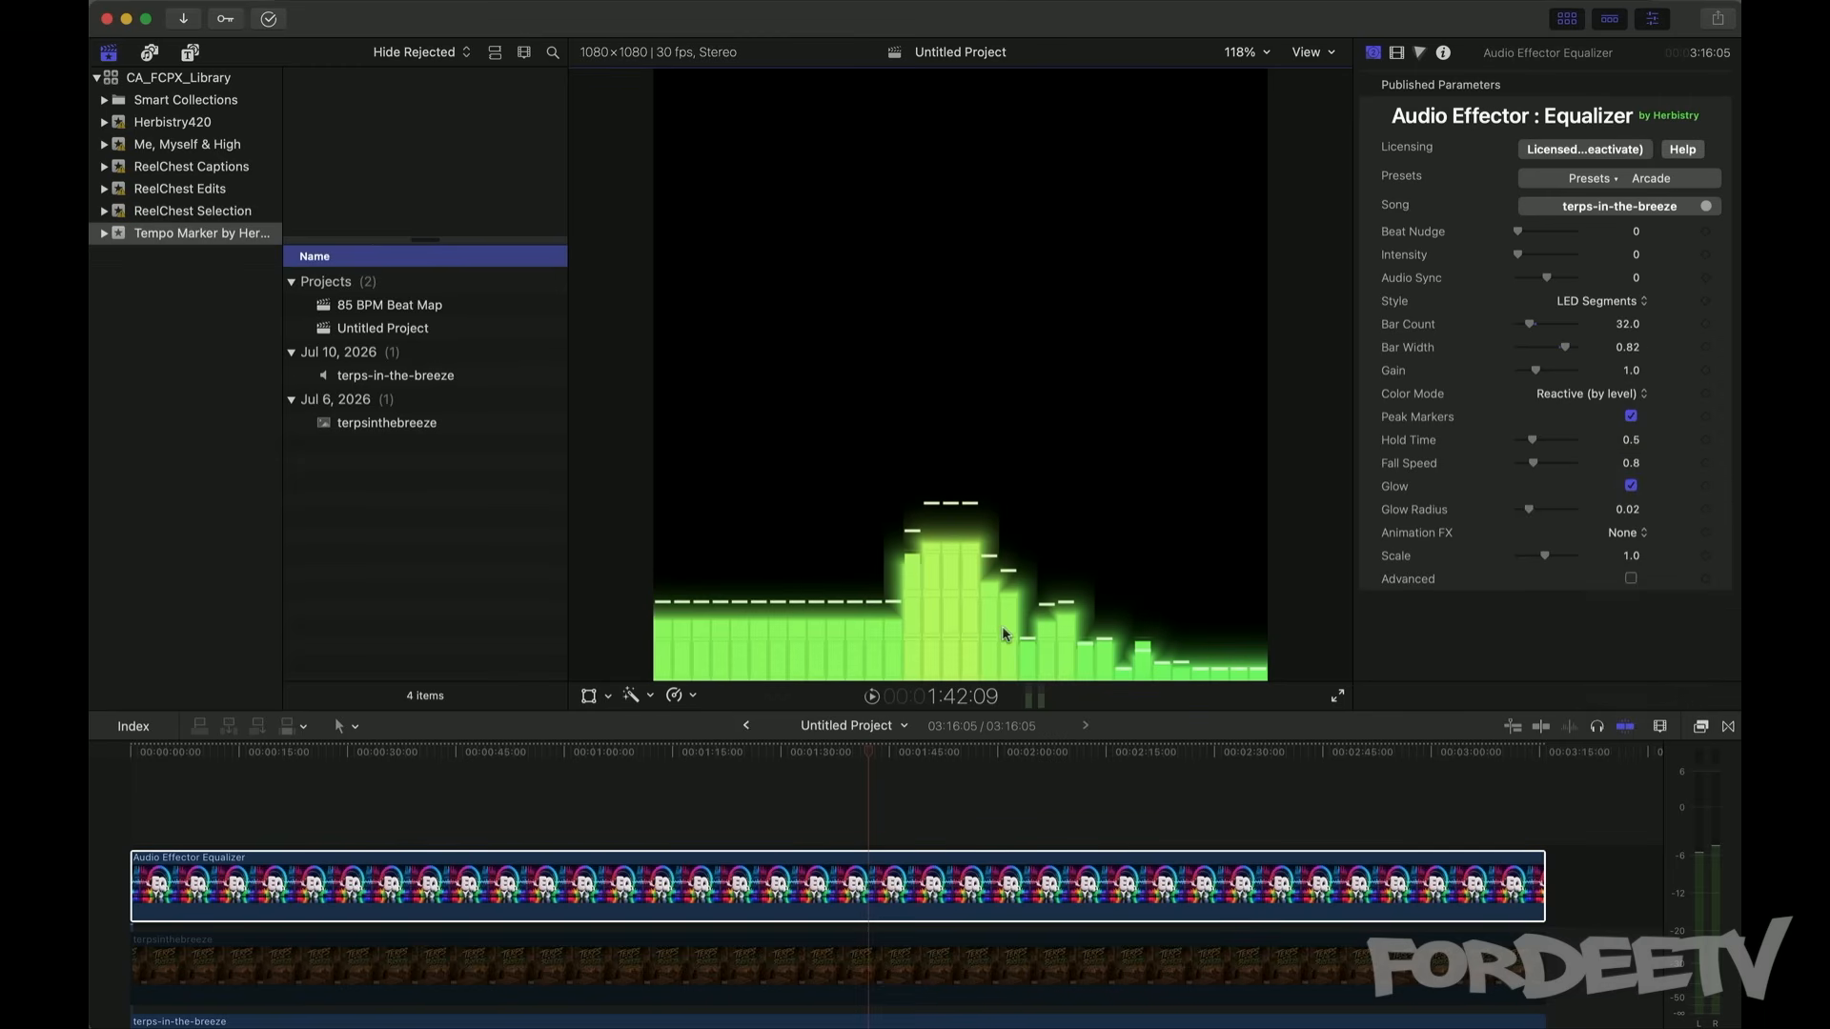
Step: Apply the Toxic Glitch preset and play the song for a few seconds to preview it
left_click(1639, 181)
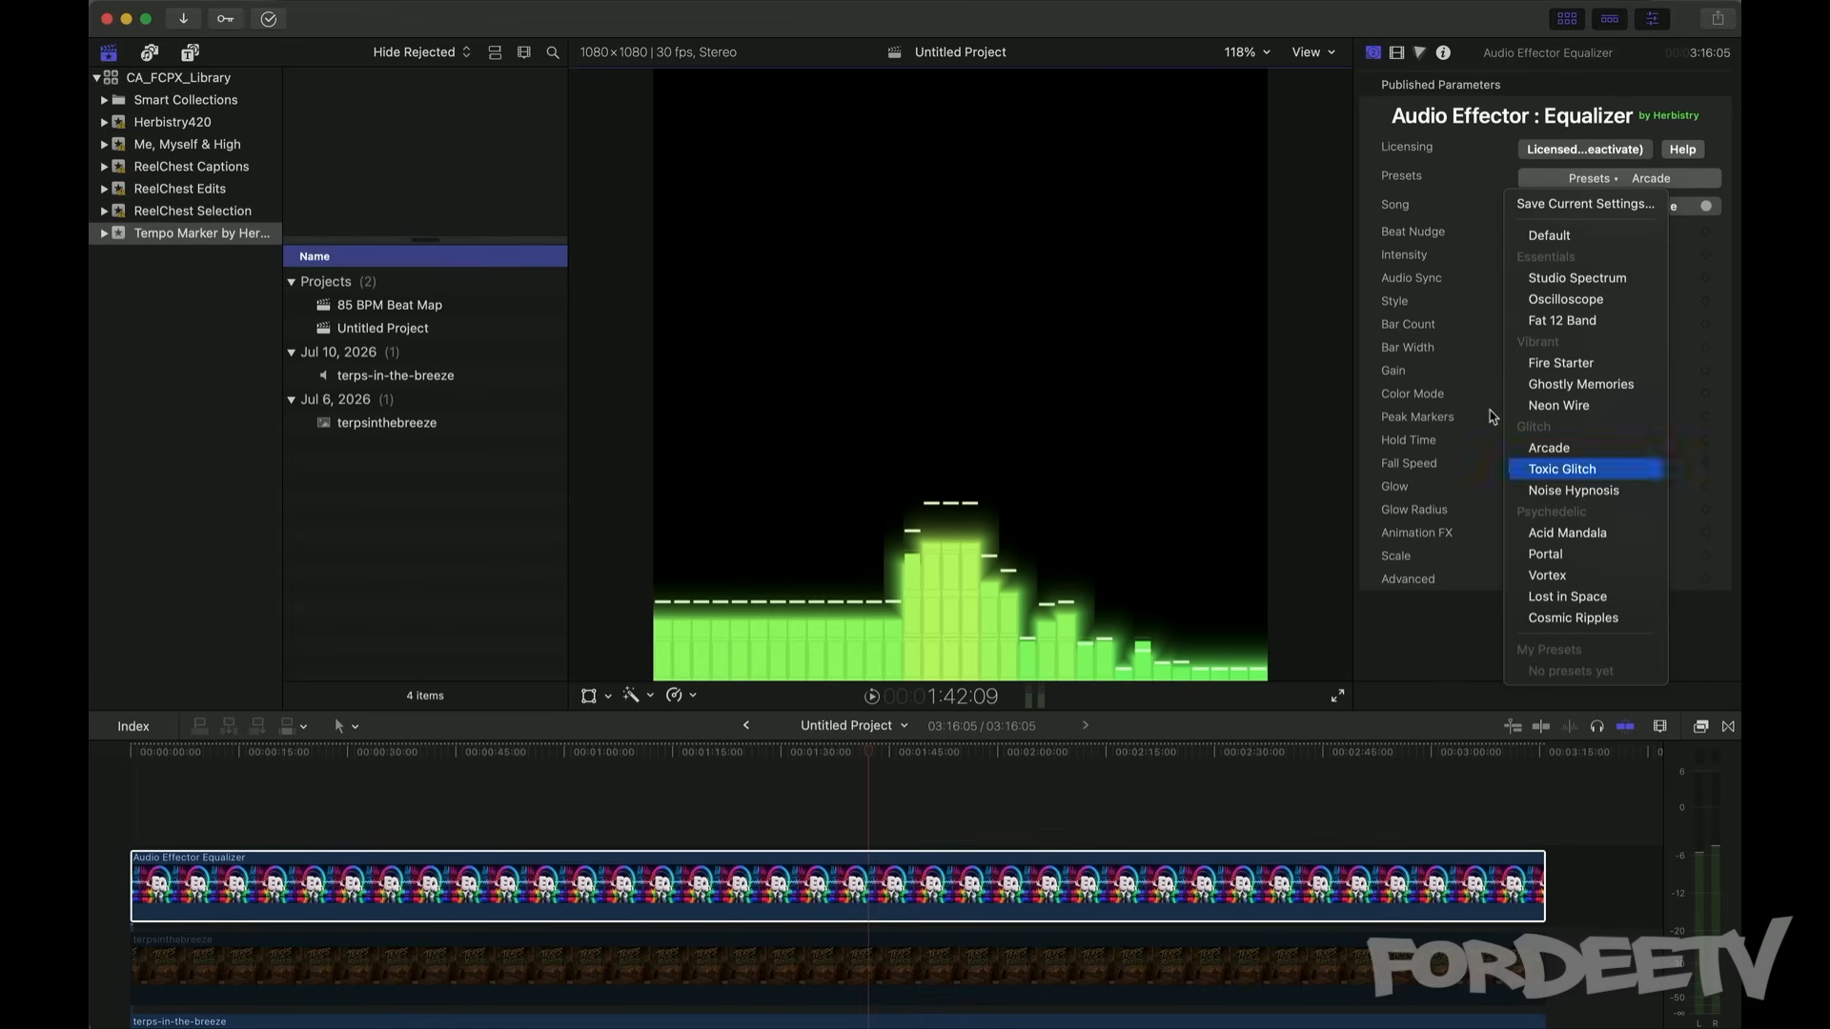
left_click(1582, 469)
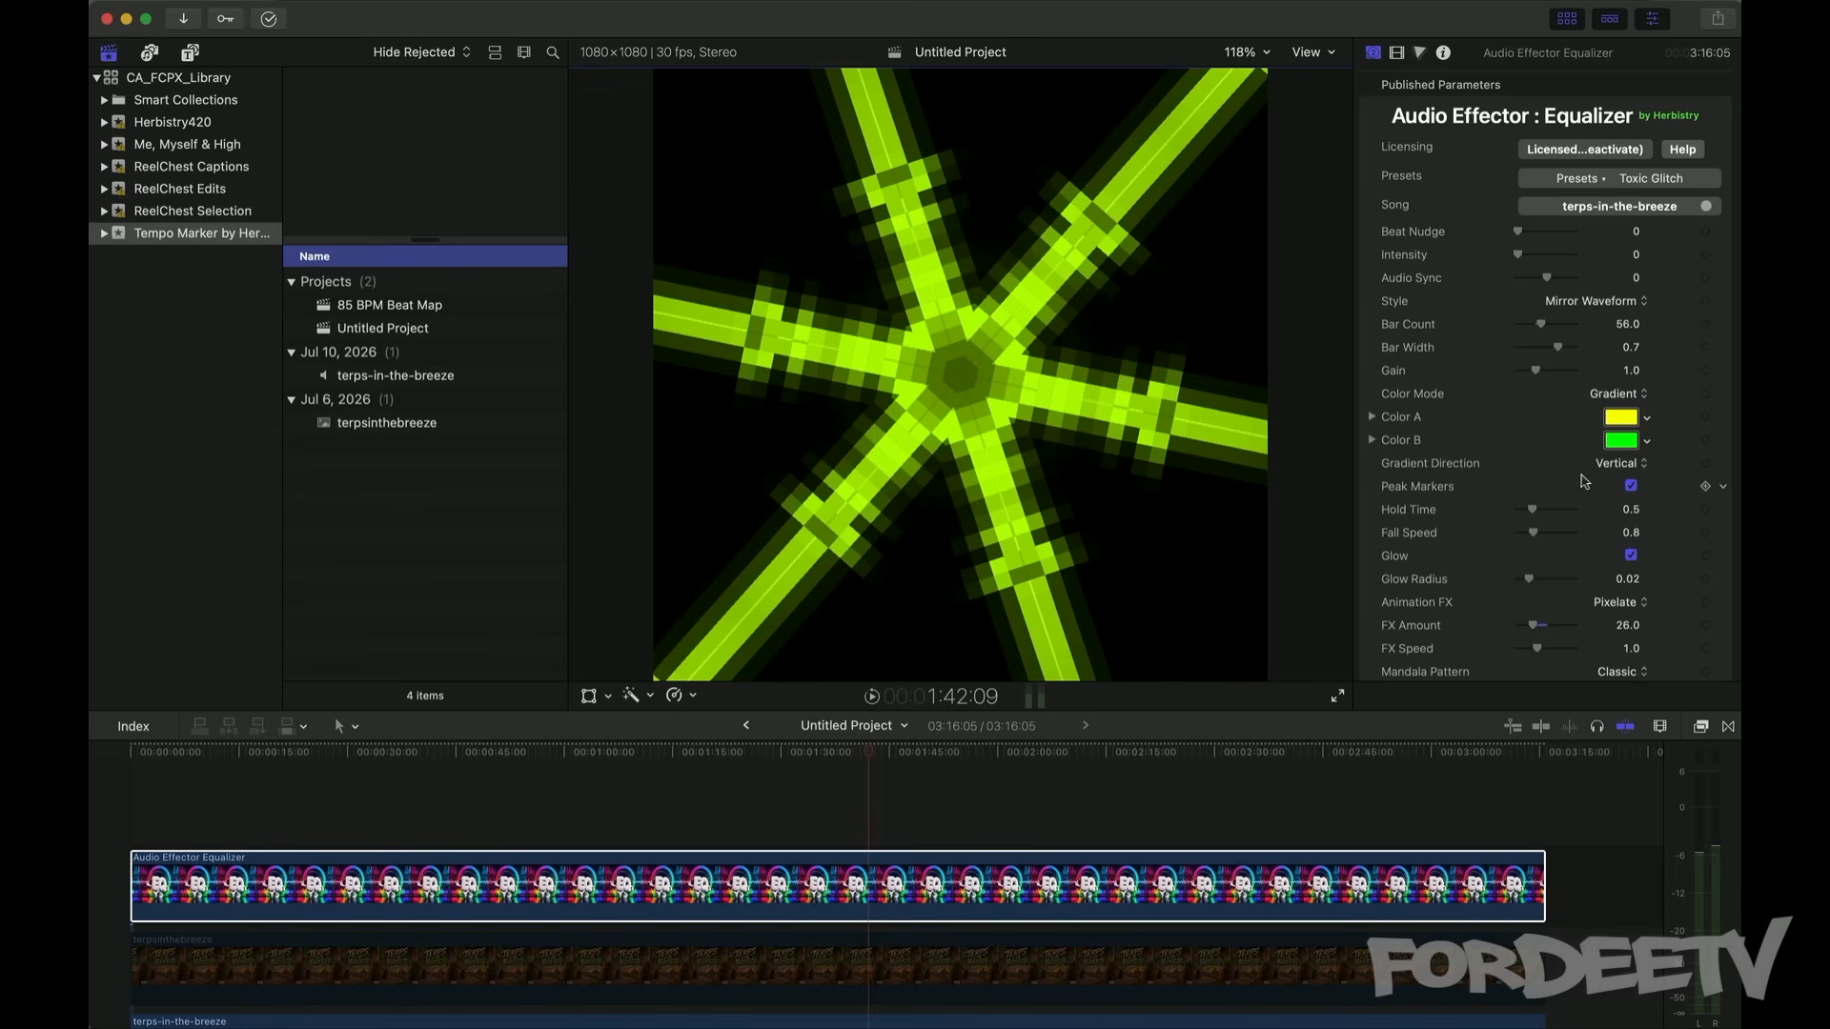
key("space")
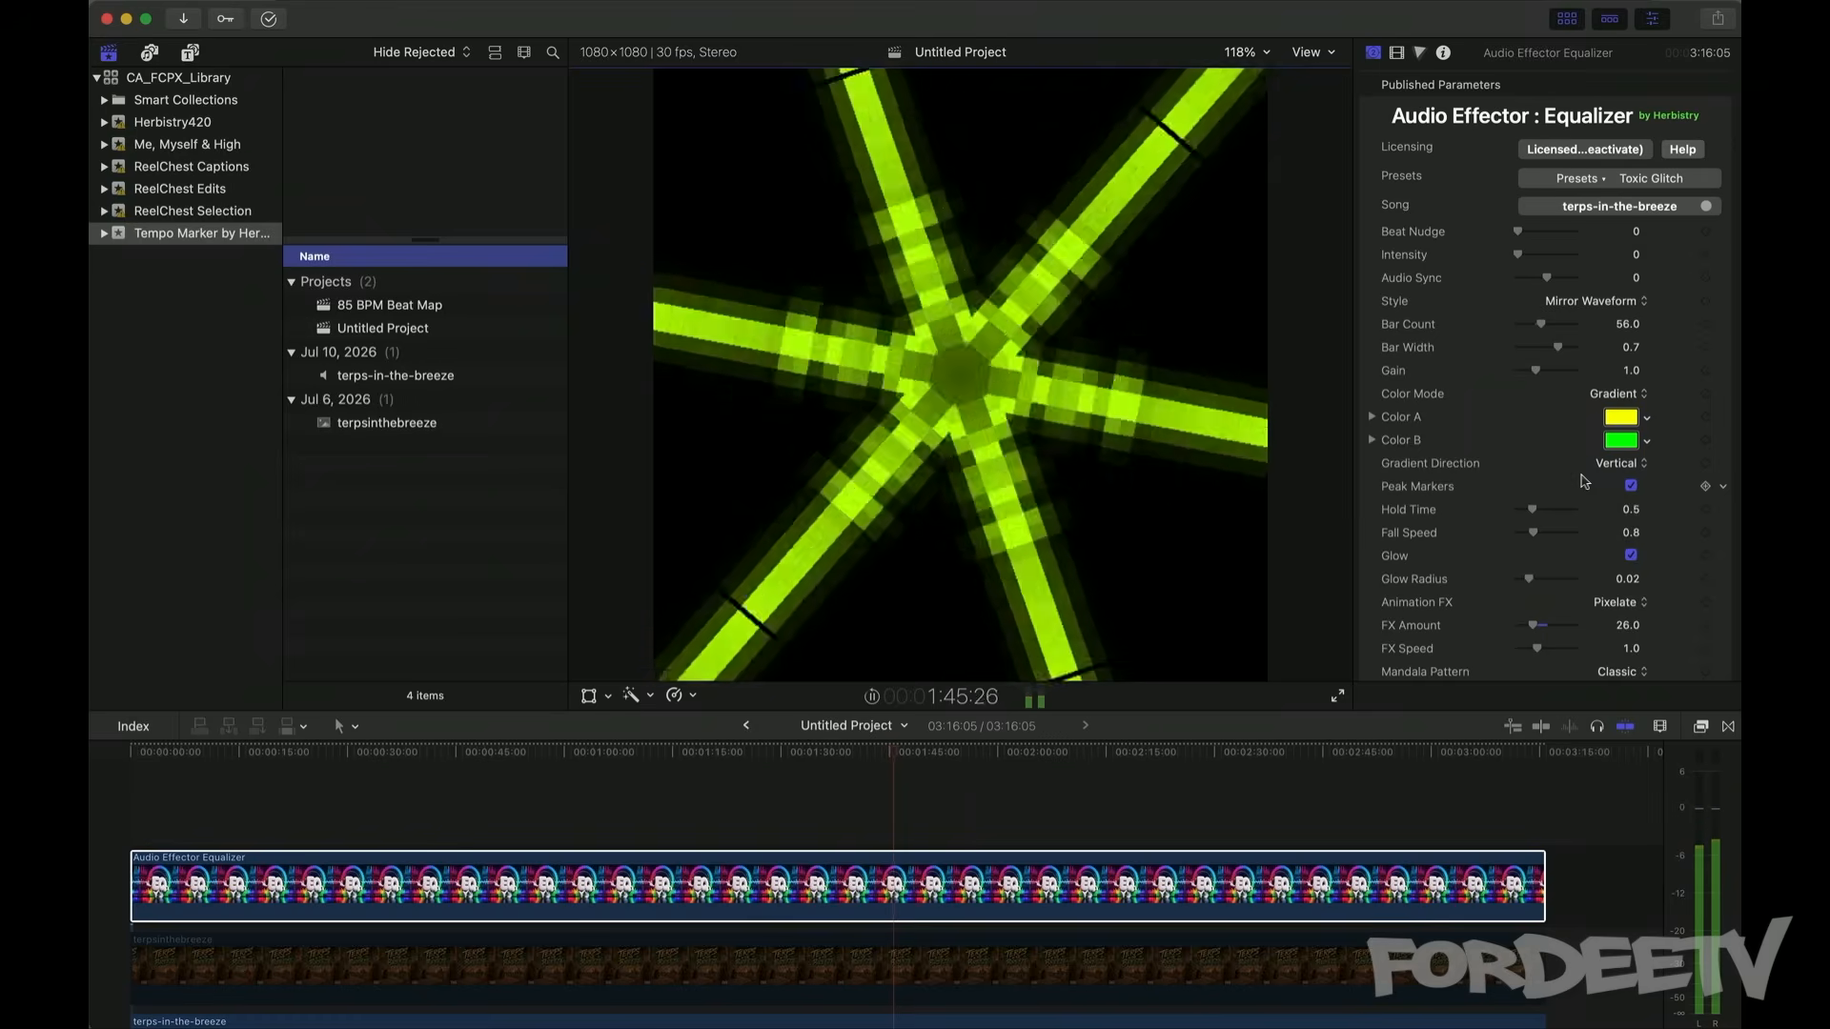
key("space")
Step: Apply the Noise Hypnosis preset, review its effect and style settings, and preview it with the song playing
left_click(1577, 178)
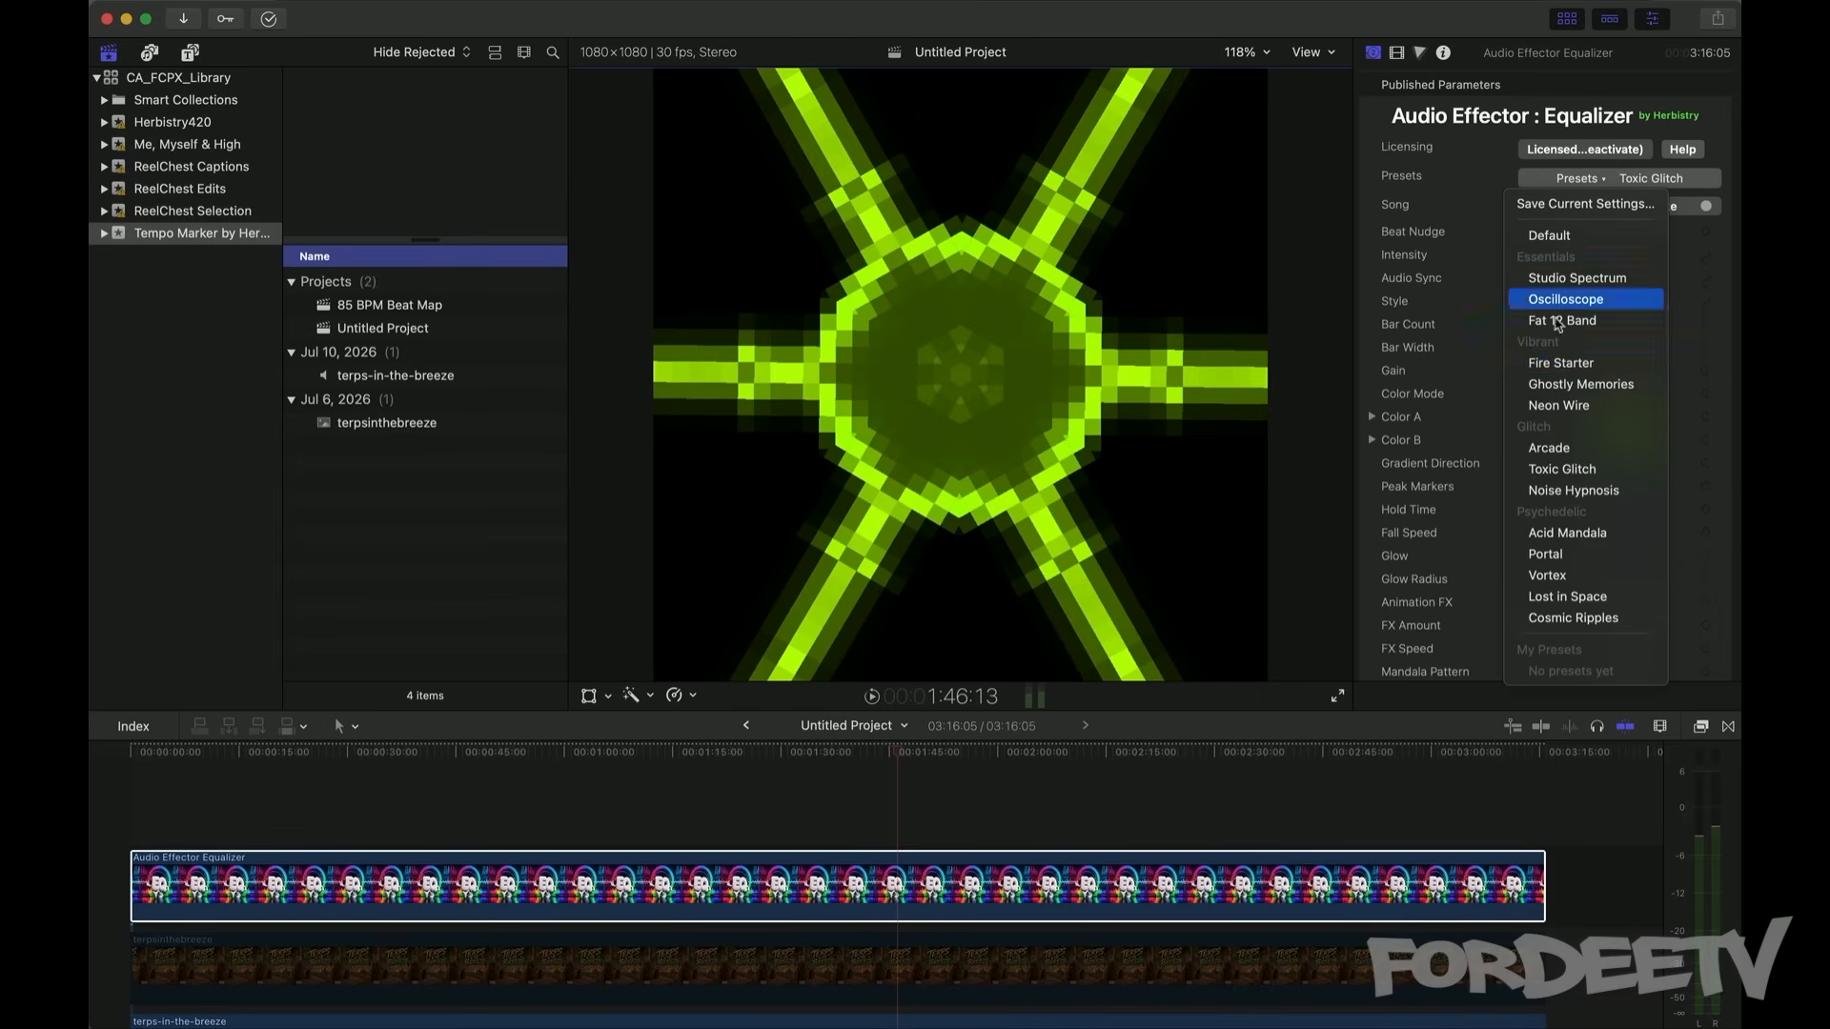
left_click(1575, 490)
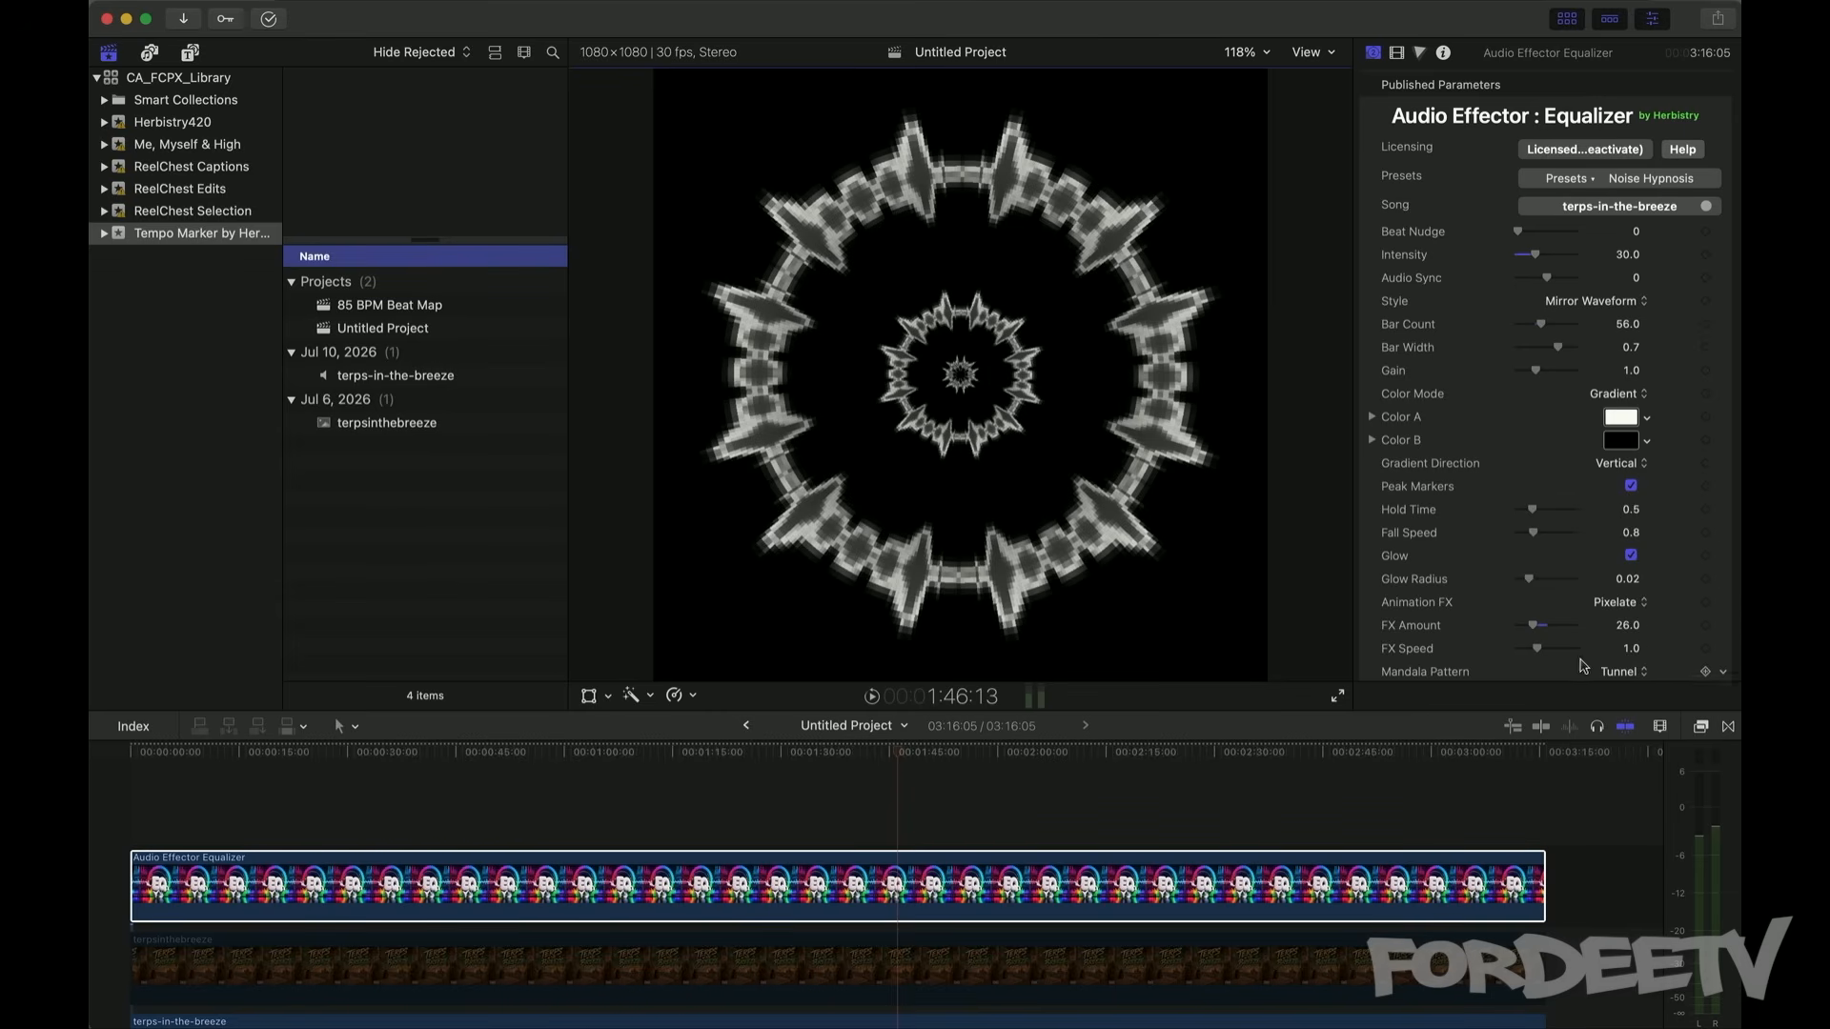
scroll(1504, 561, "down", 2)
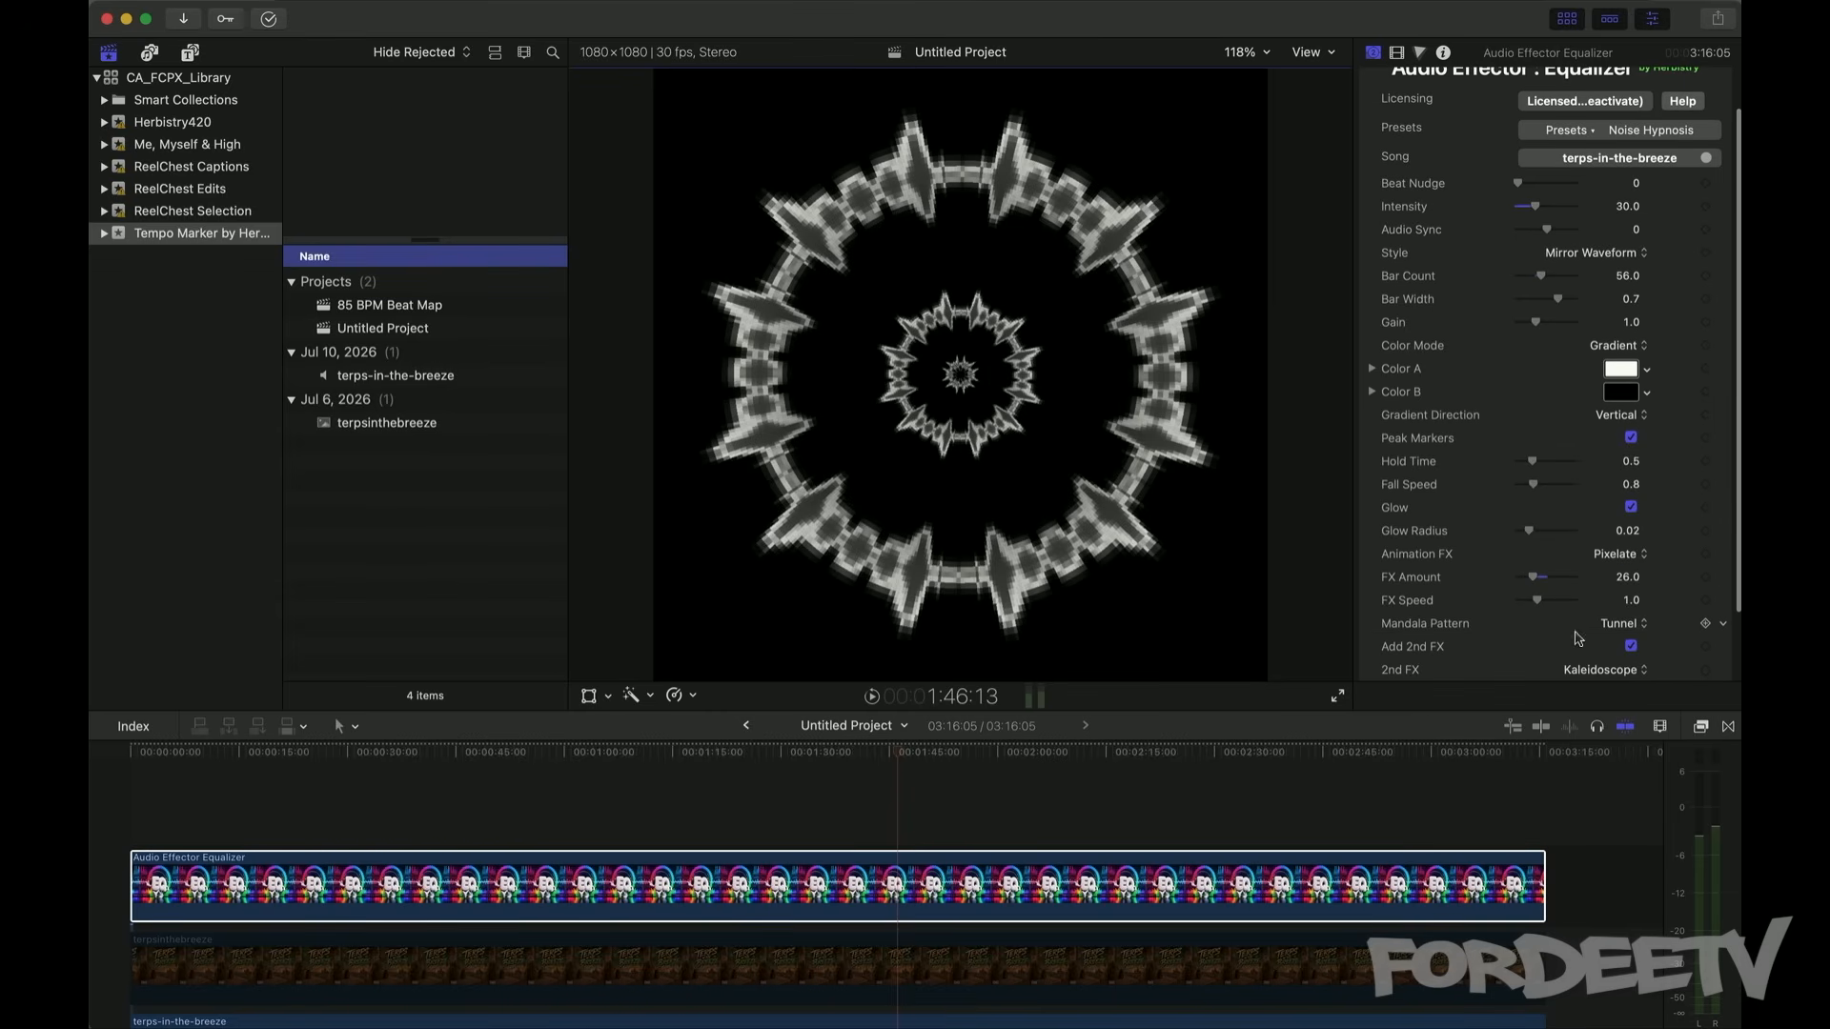
scroll(1598, 646, "down", 2)
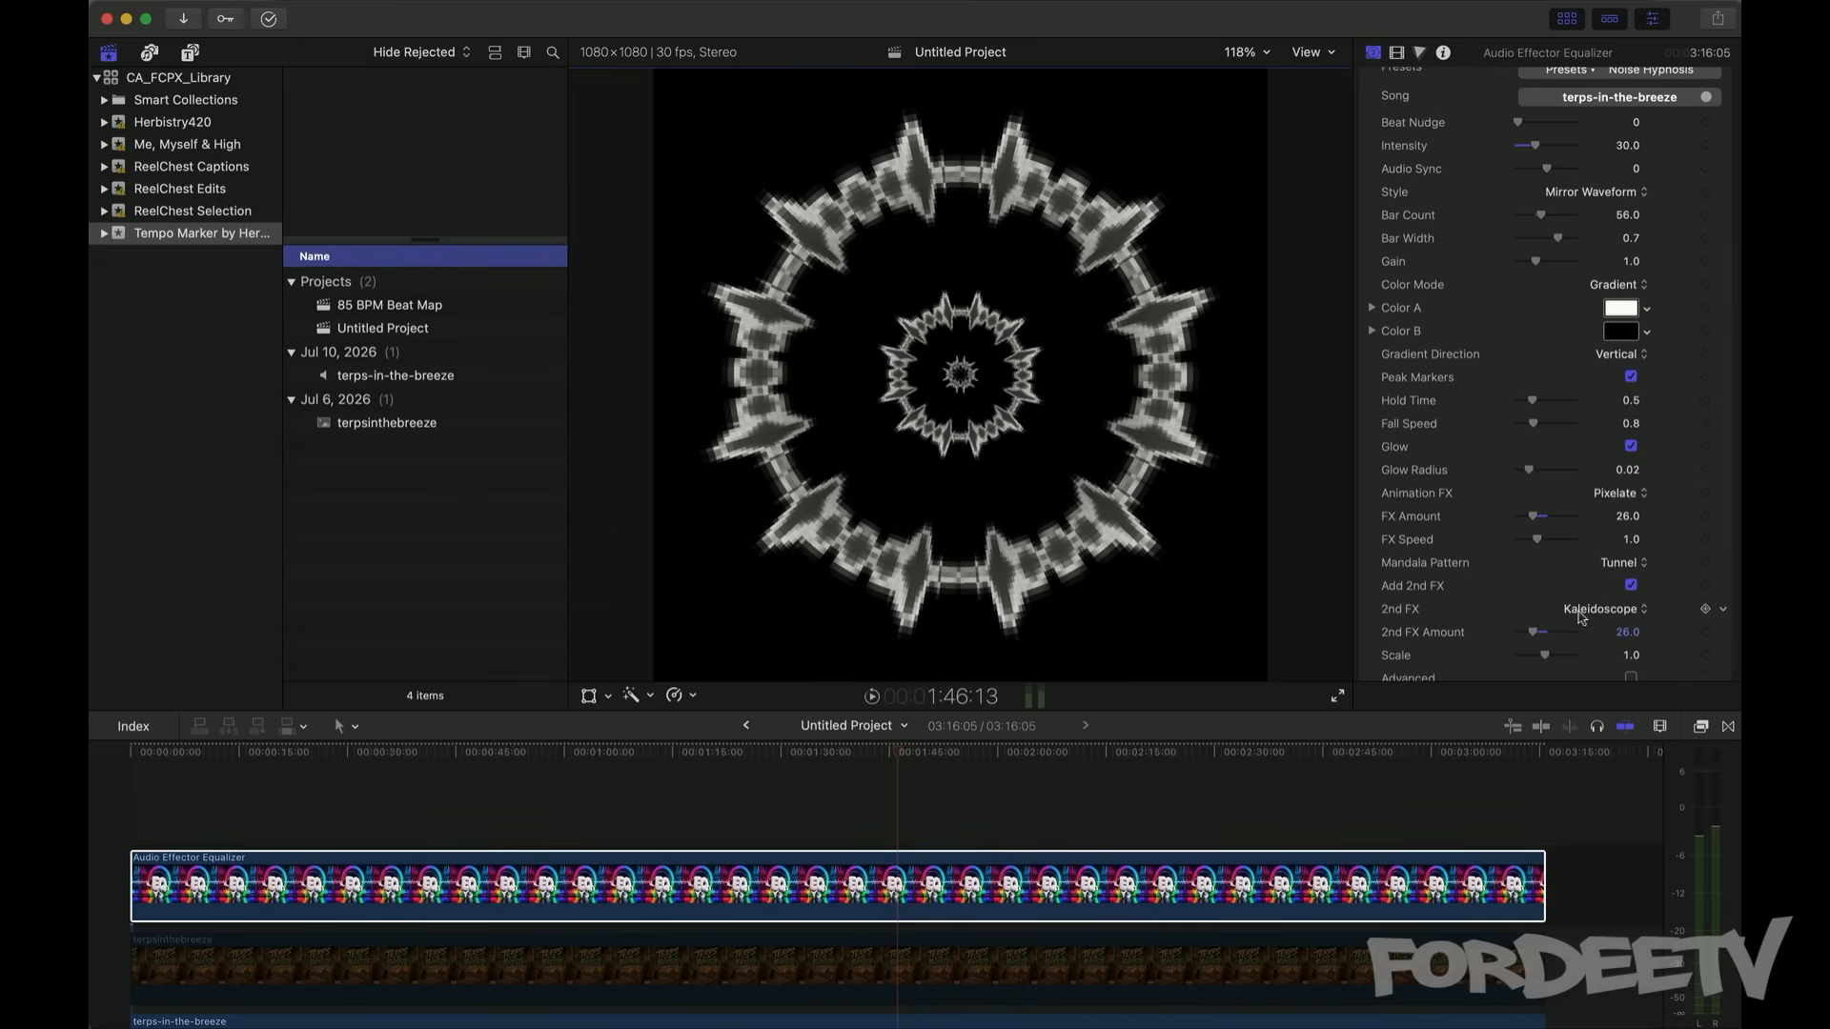
key("space")
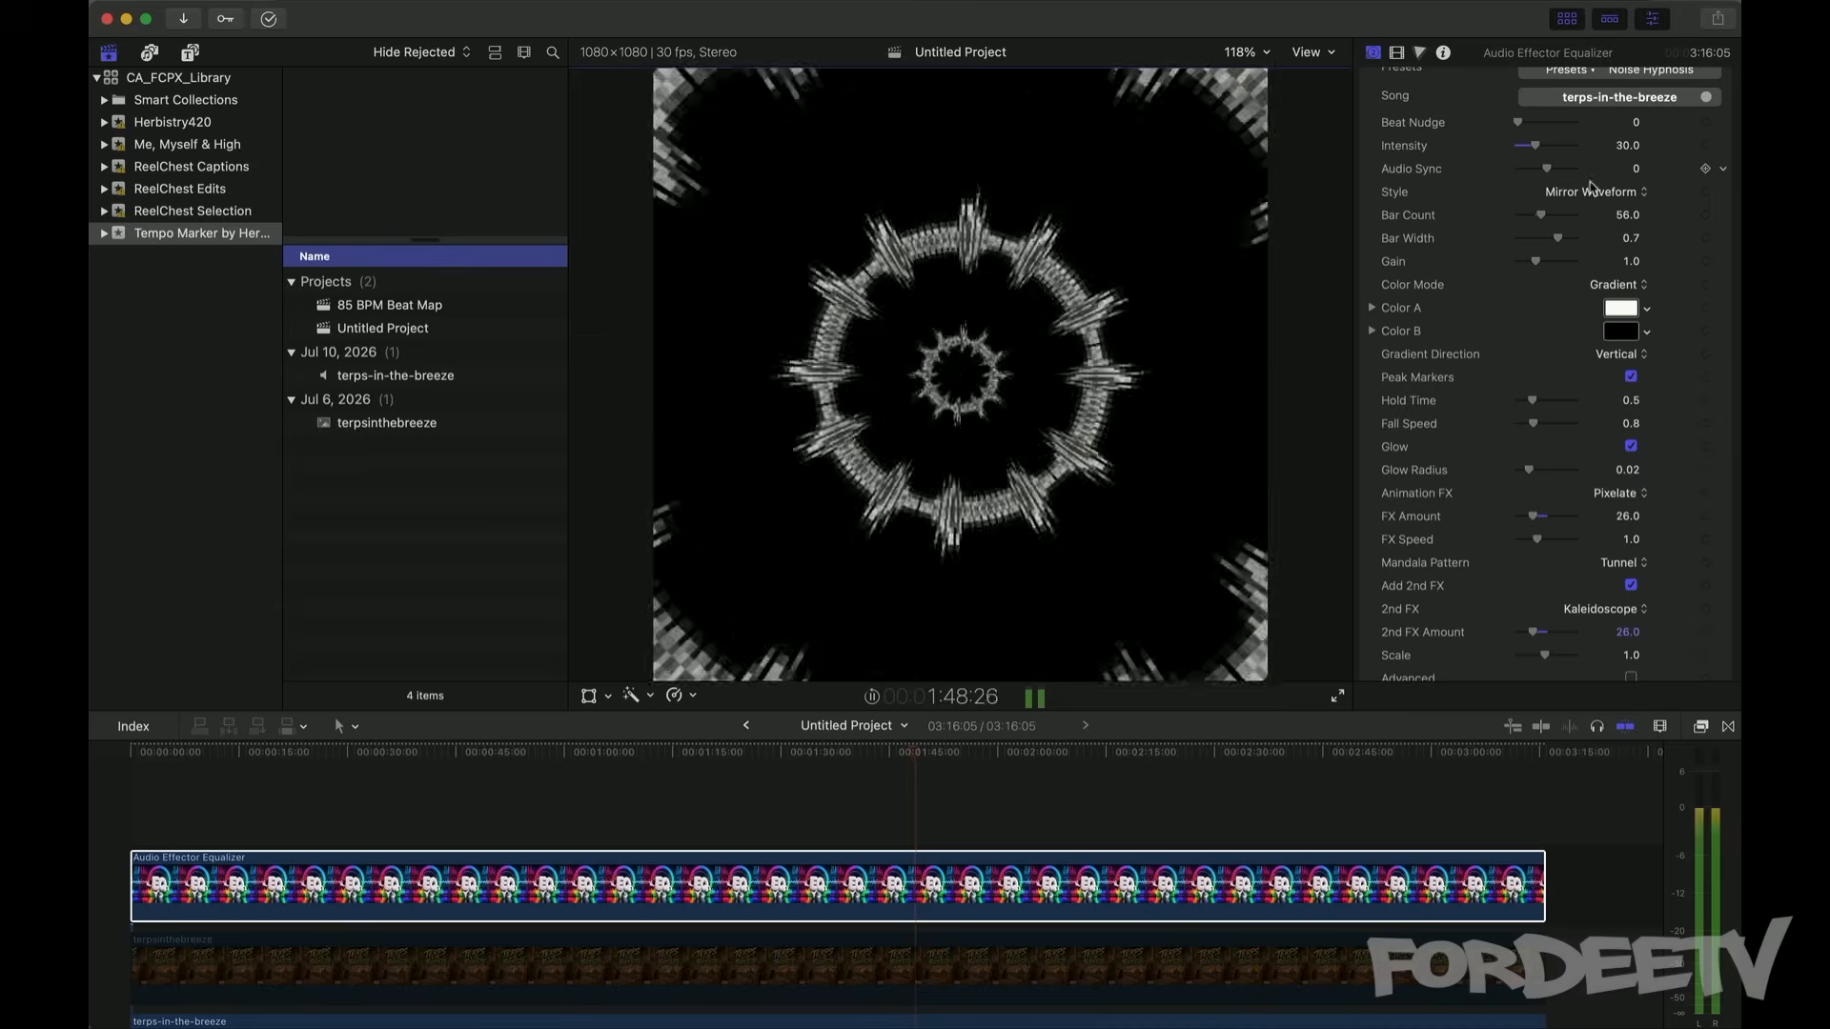
key("space")
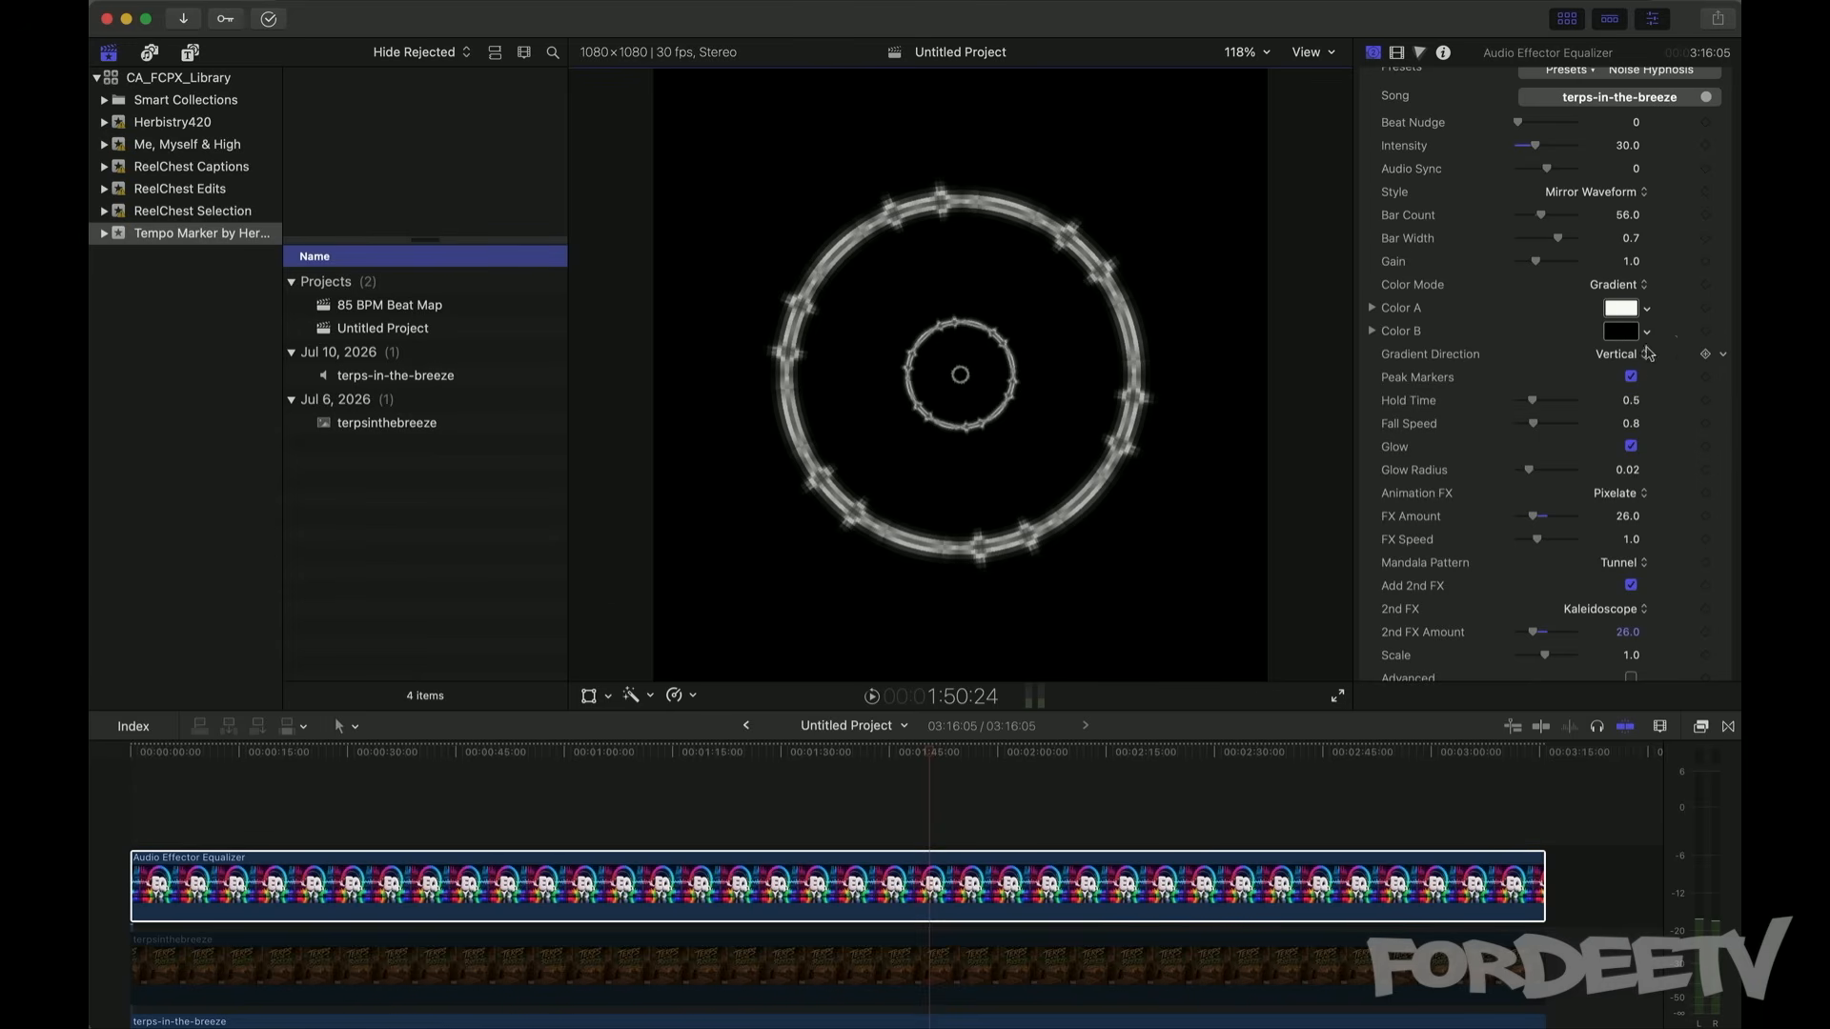
left_click(1572, 194)
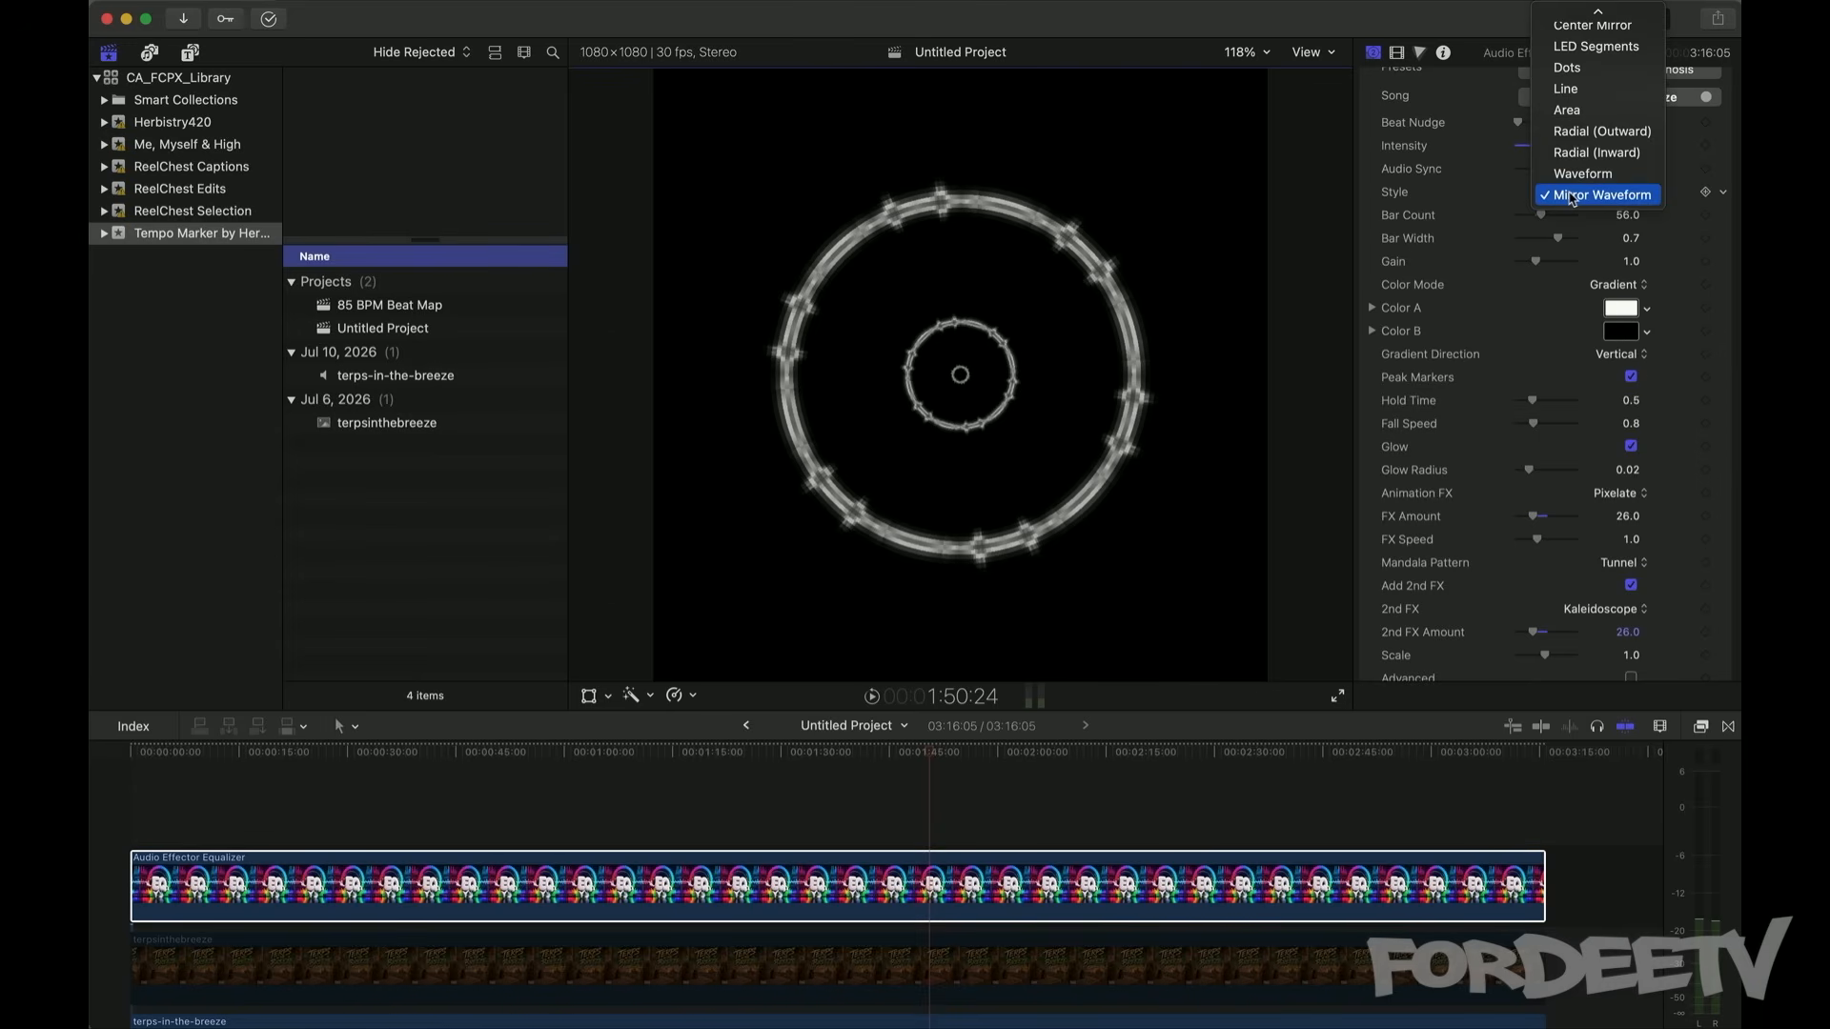
left_click(1572, 194)
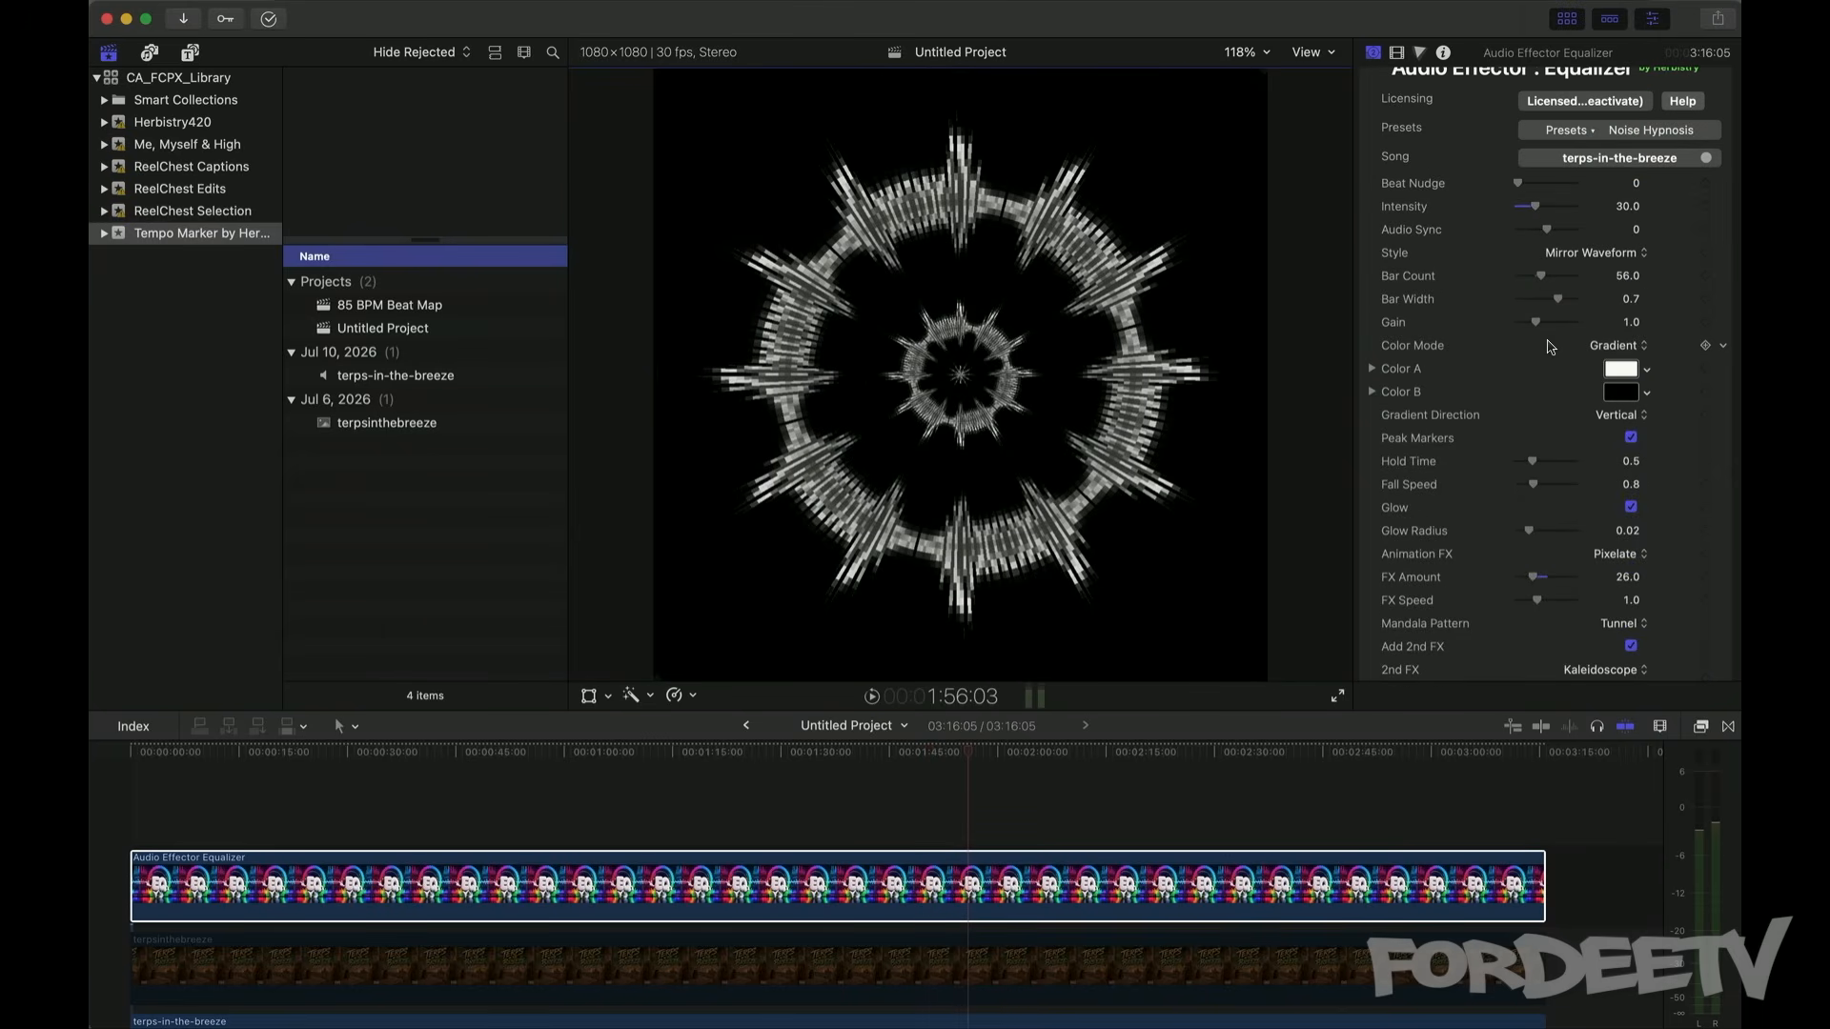
Step: Apply the Acid Mandala preset and preview it with a short stretch of the song
left_click(1582, 130)
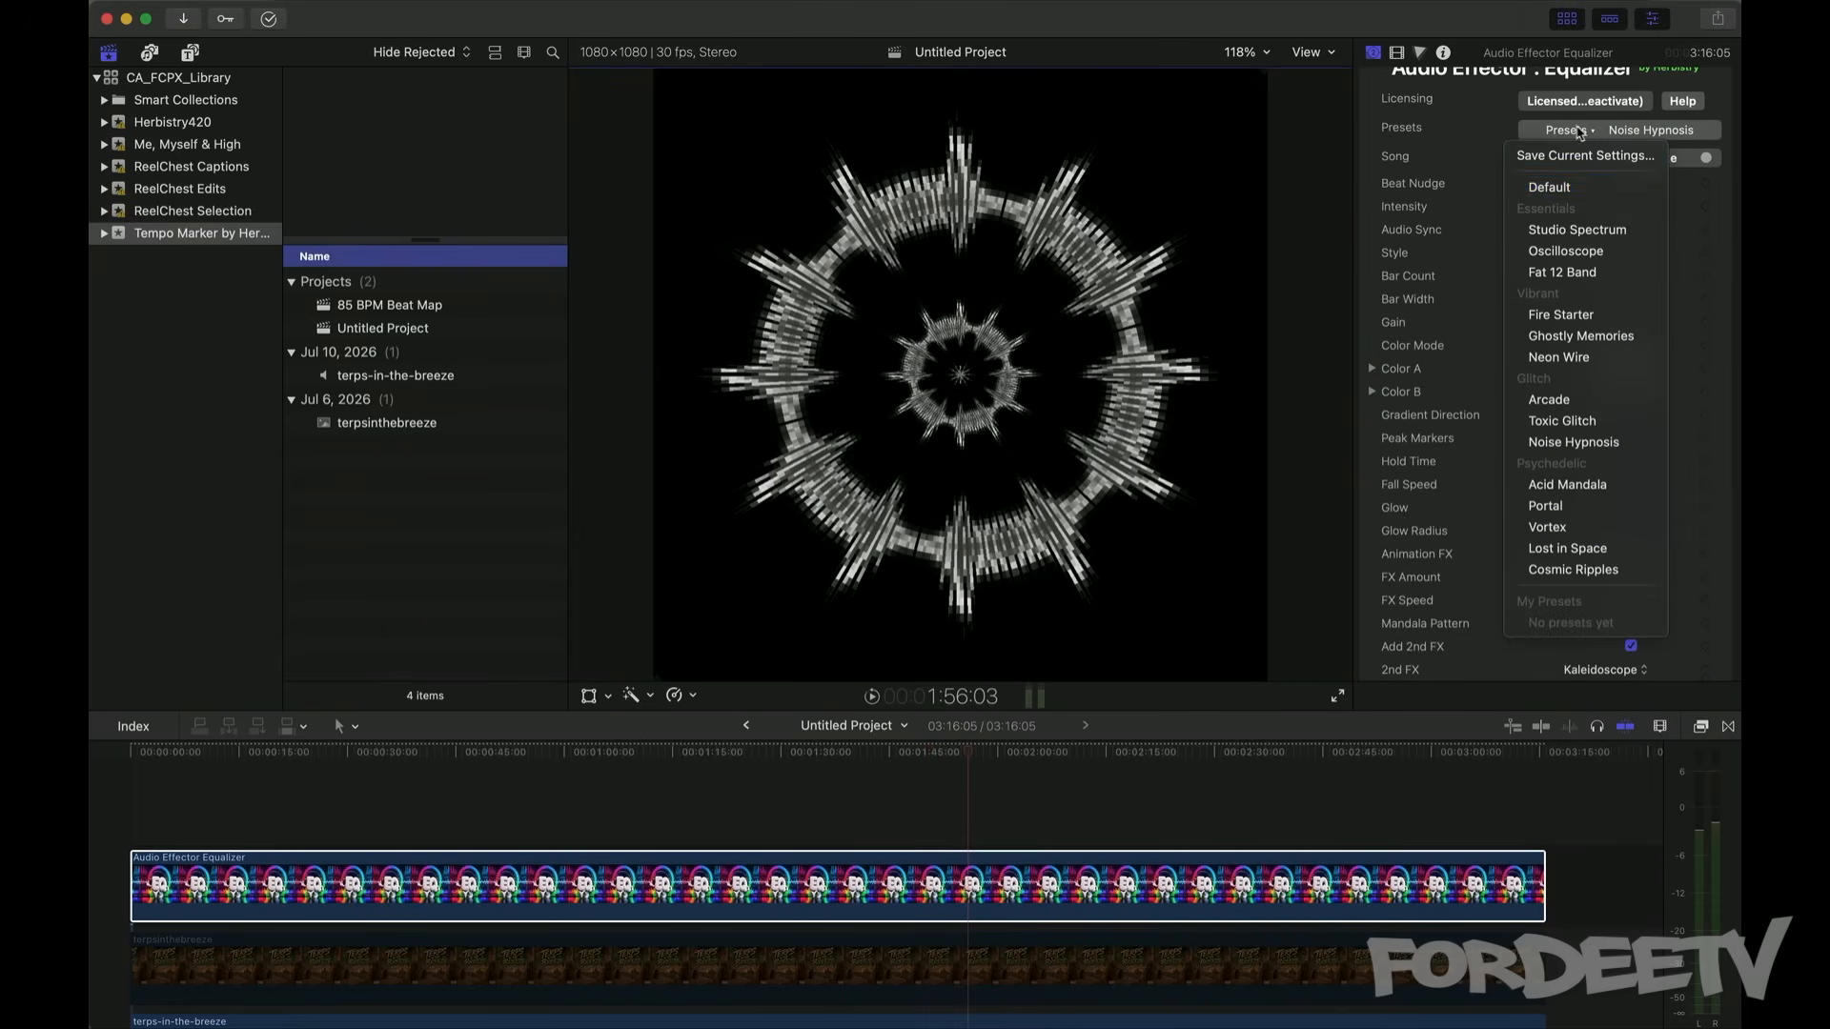
left_click(1607, 485)
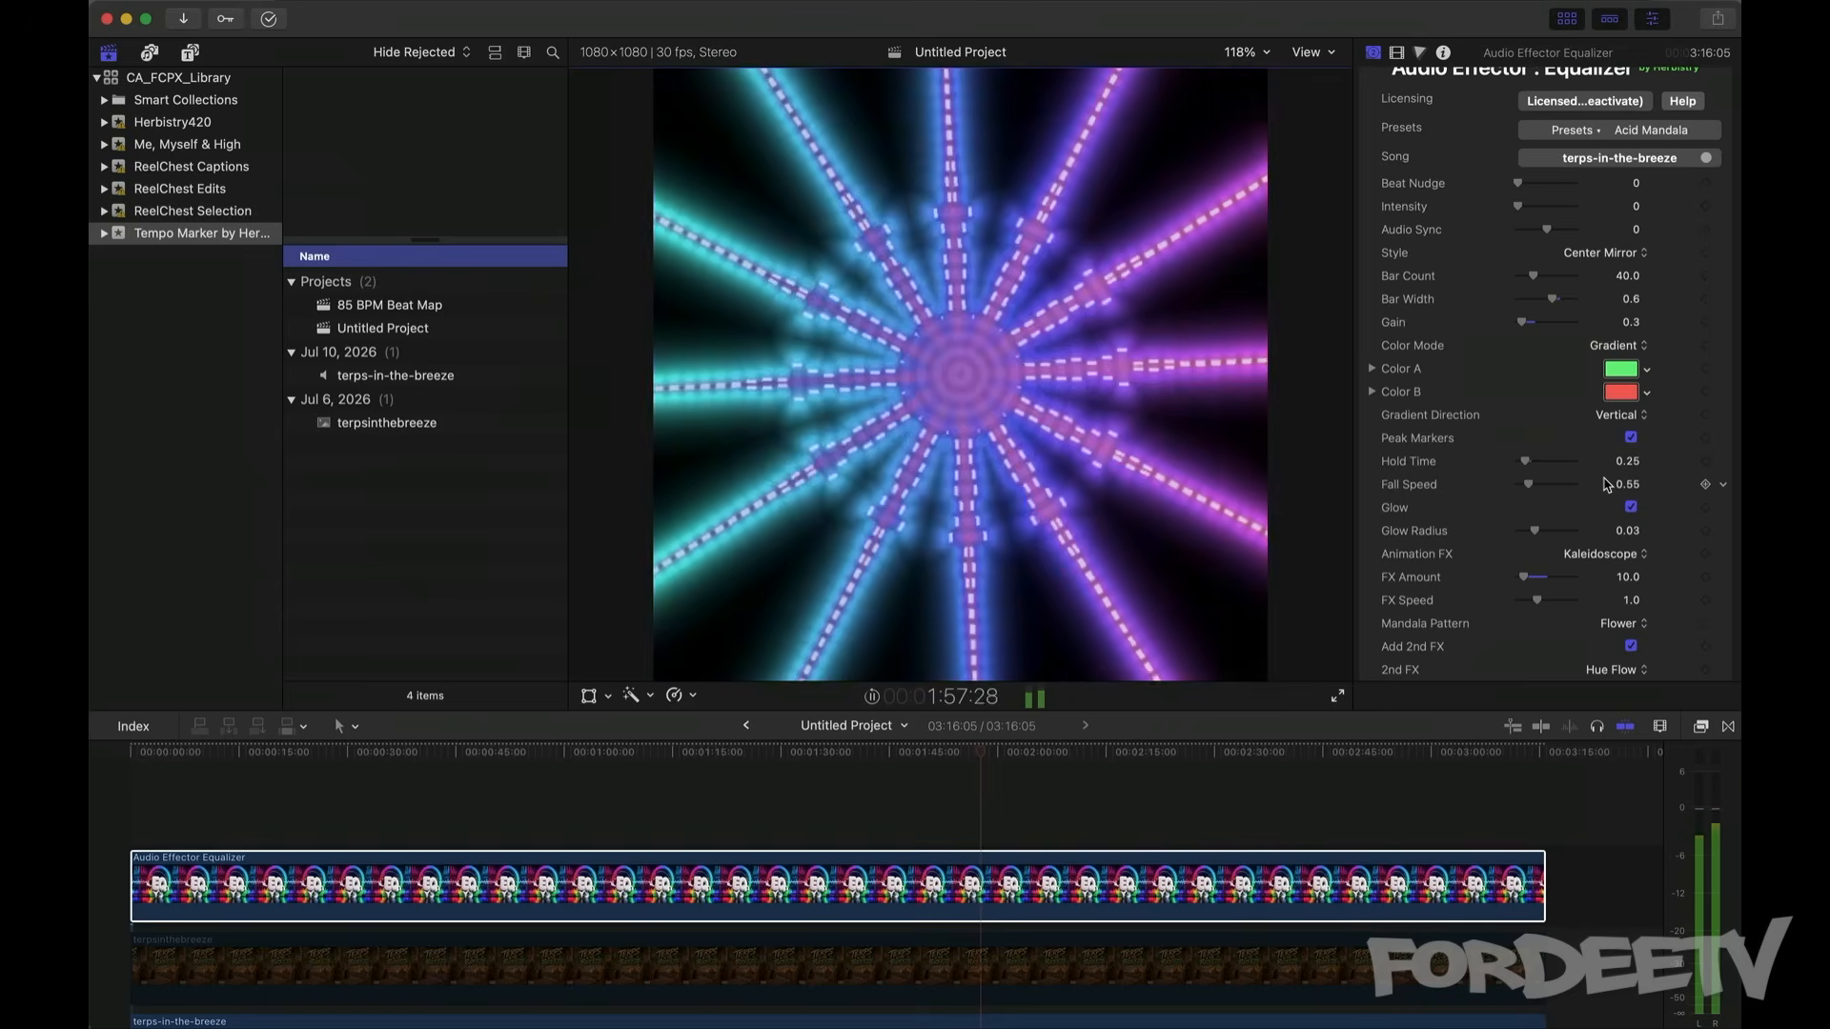
key("space")
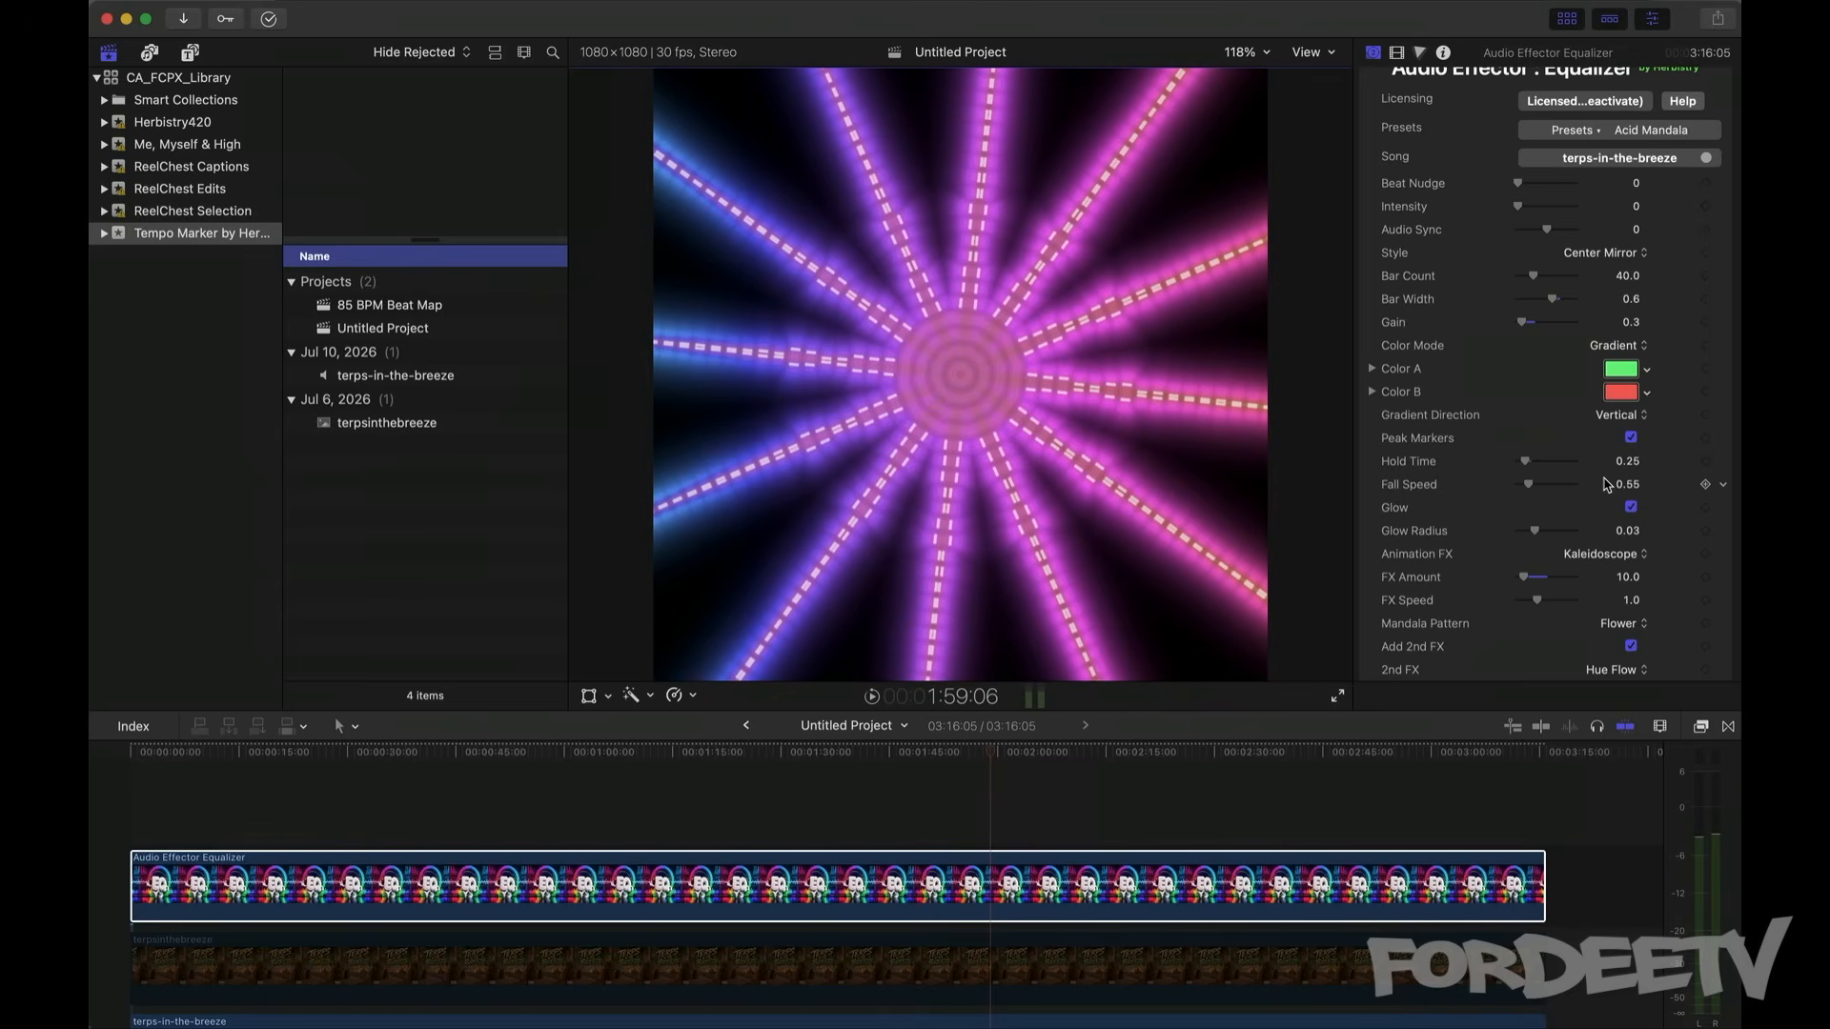
Step: Preview the Portal preset and the Vortex preset, playing a short stretch of the song with each
left_click(1620, 129)
left_click(1610, 515)
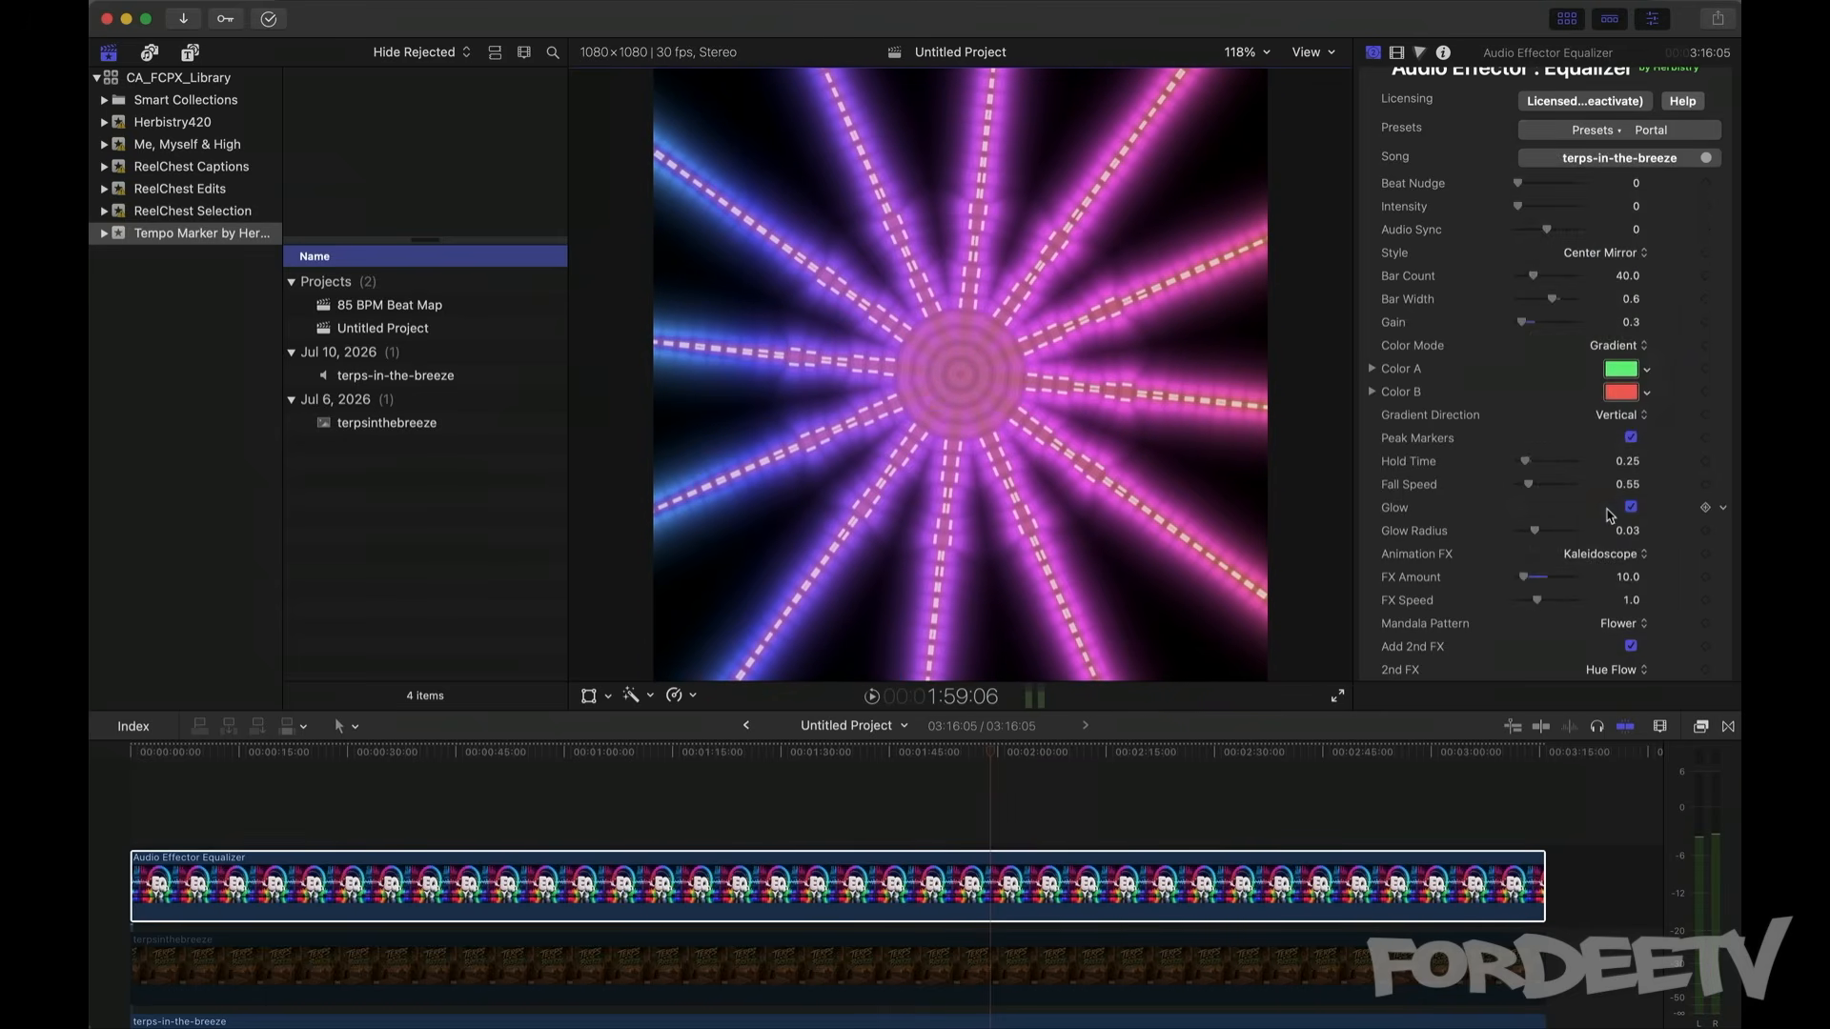
key("space")
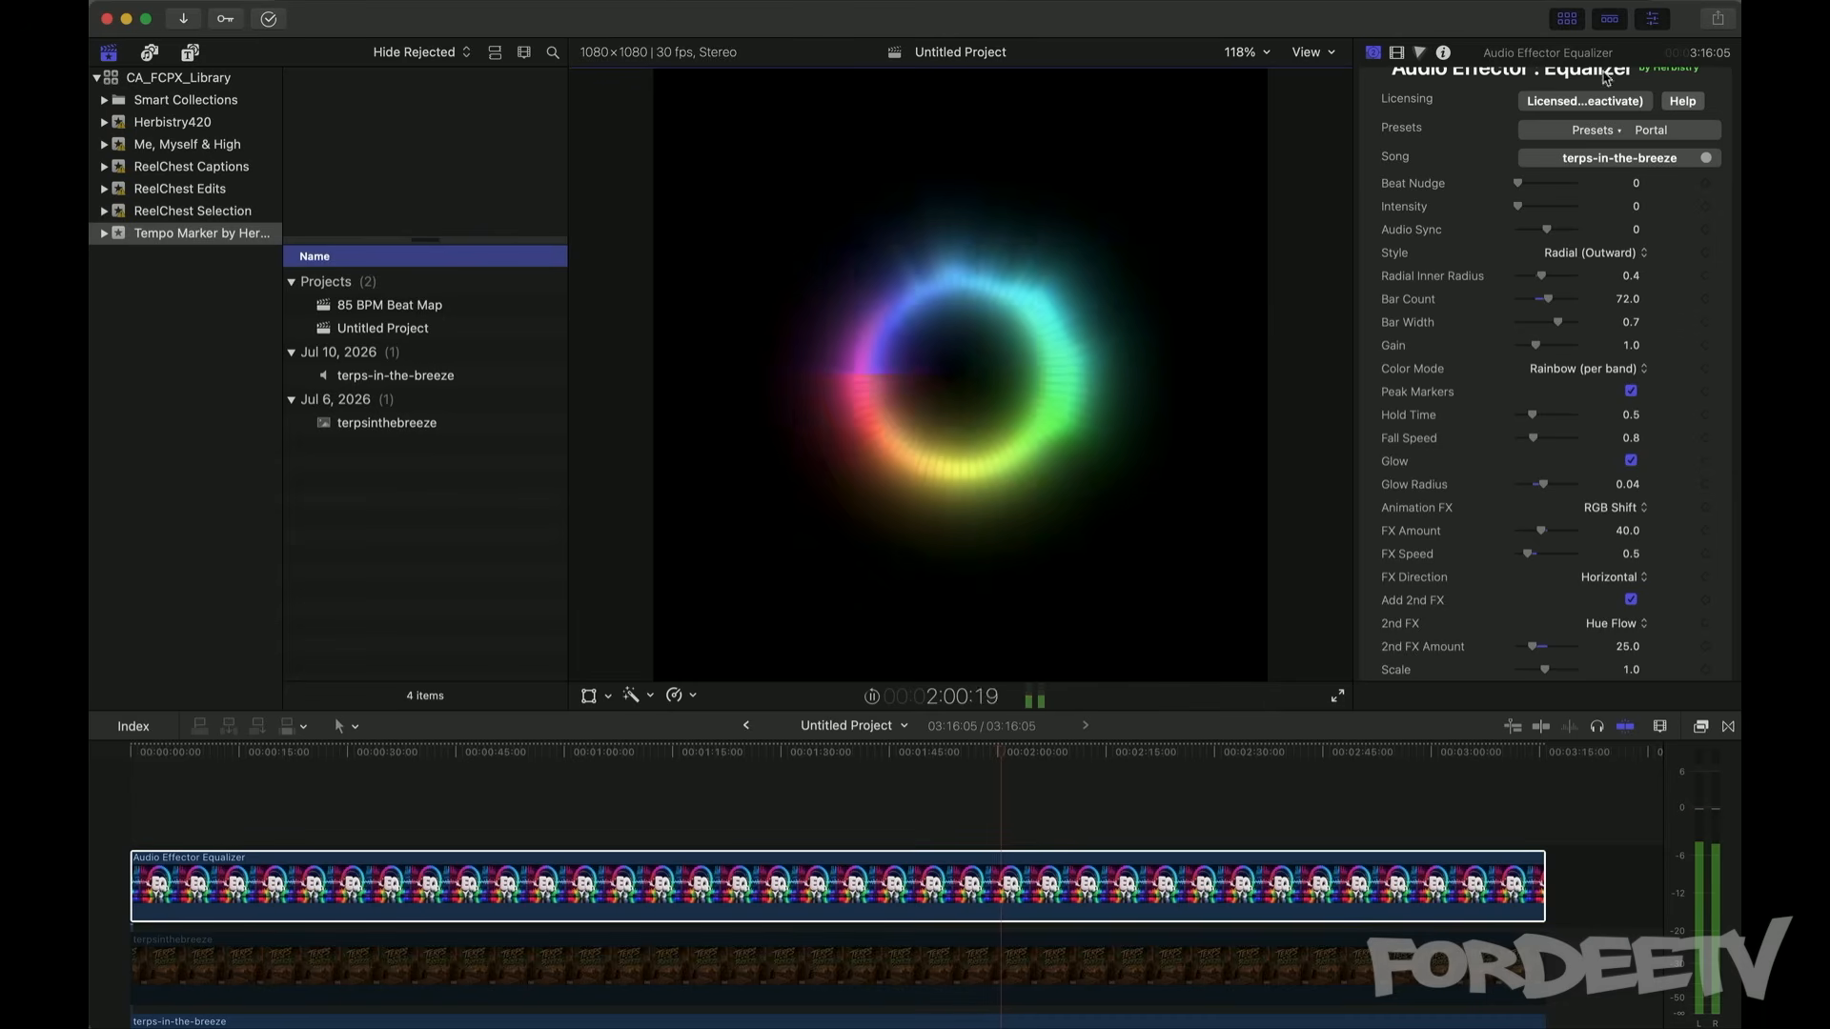
left_click(1631, 134)
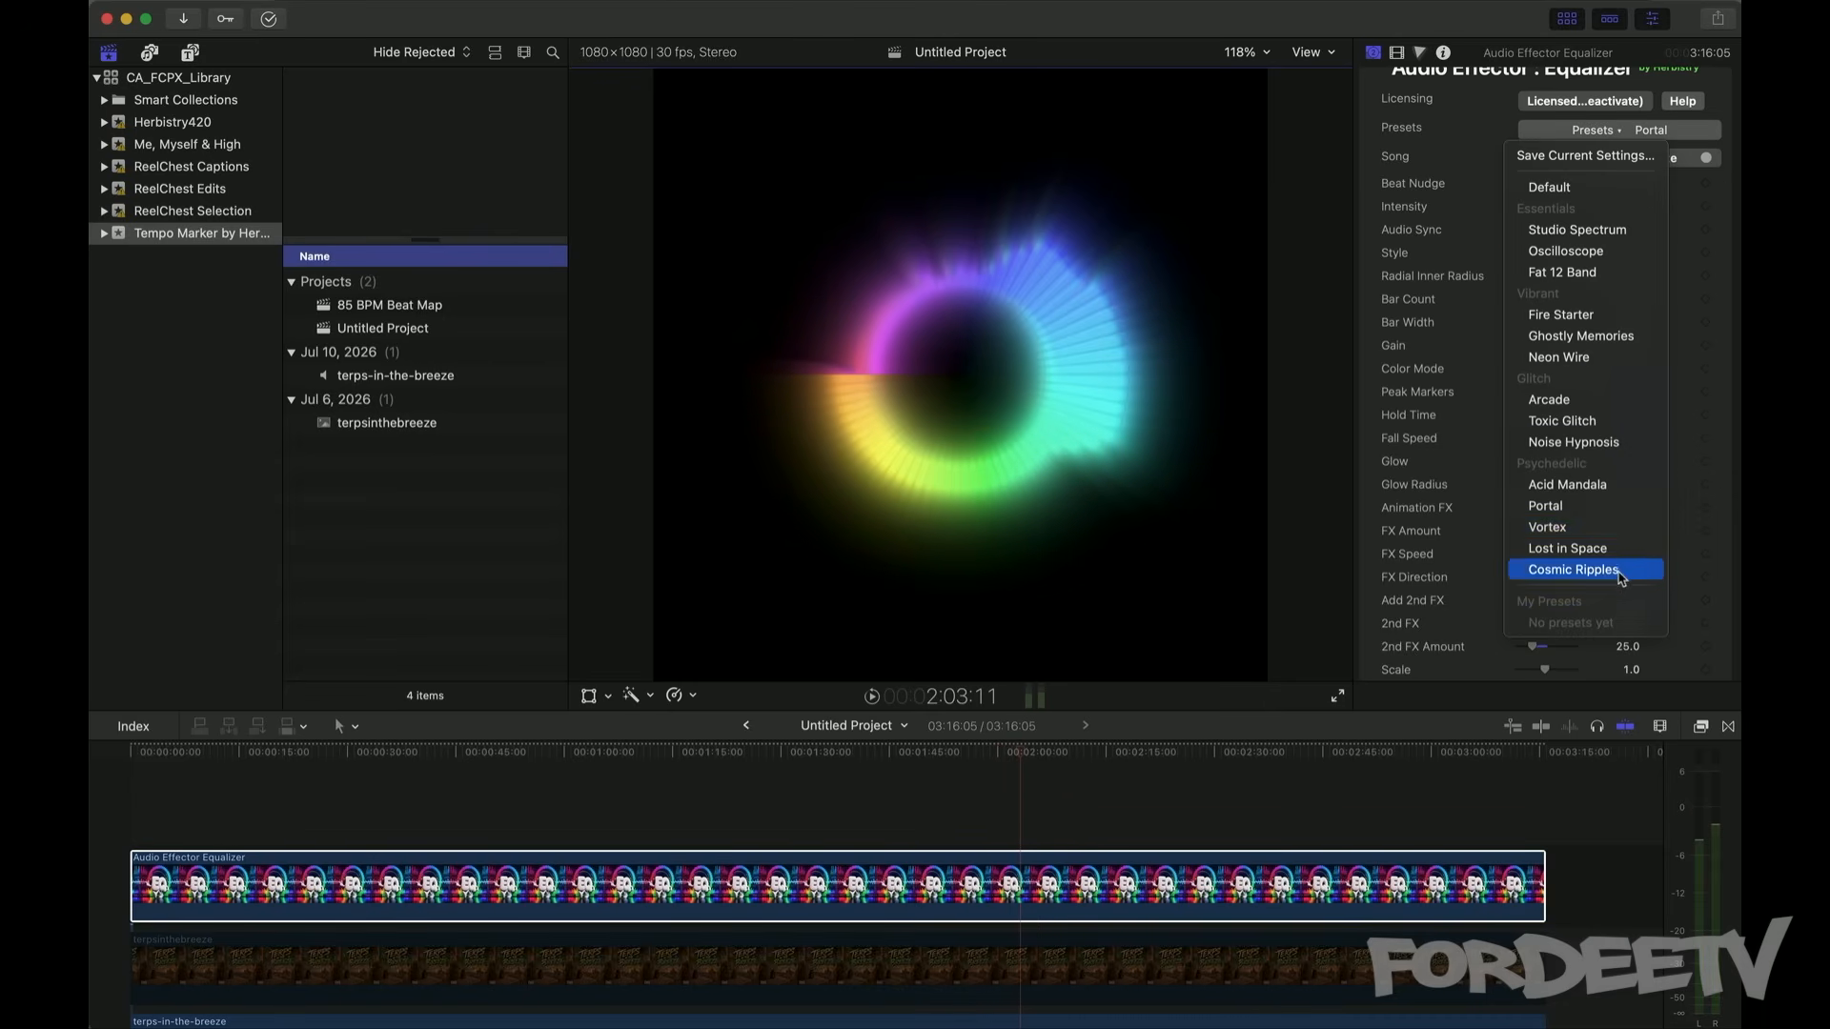
left_click(1601, 527)
key("space")
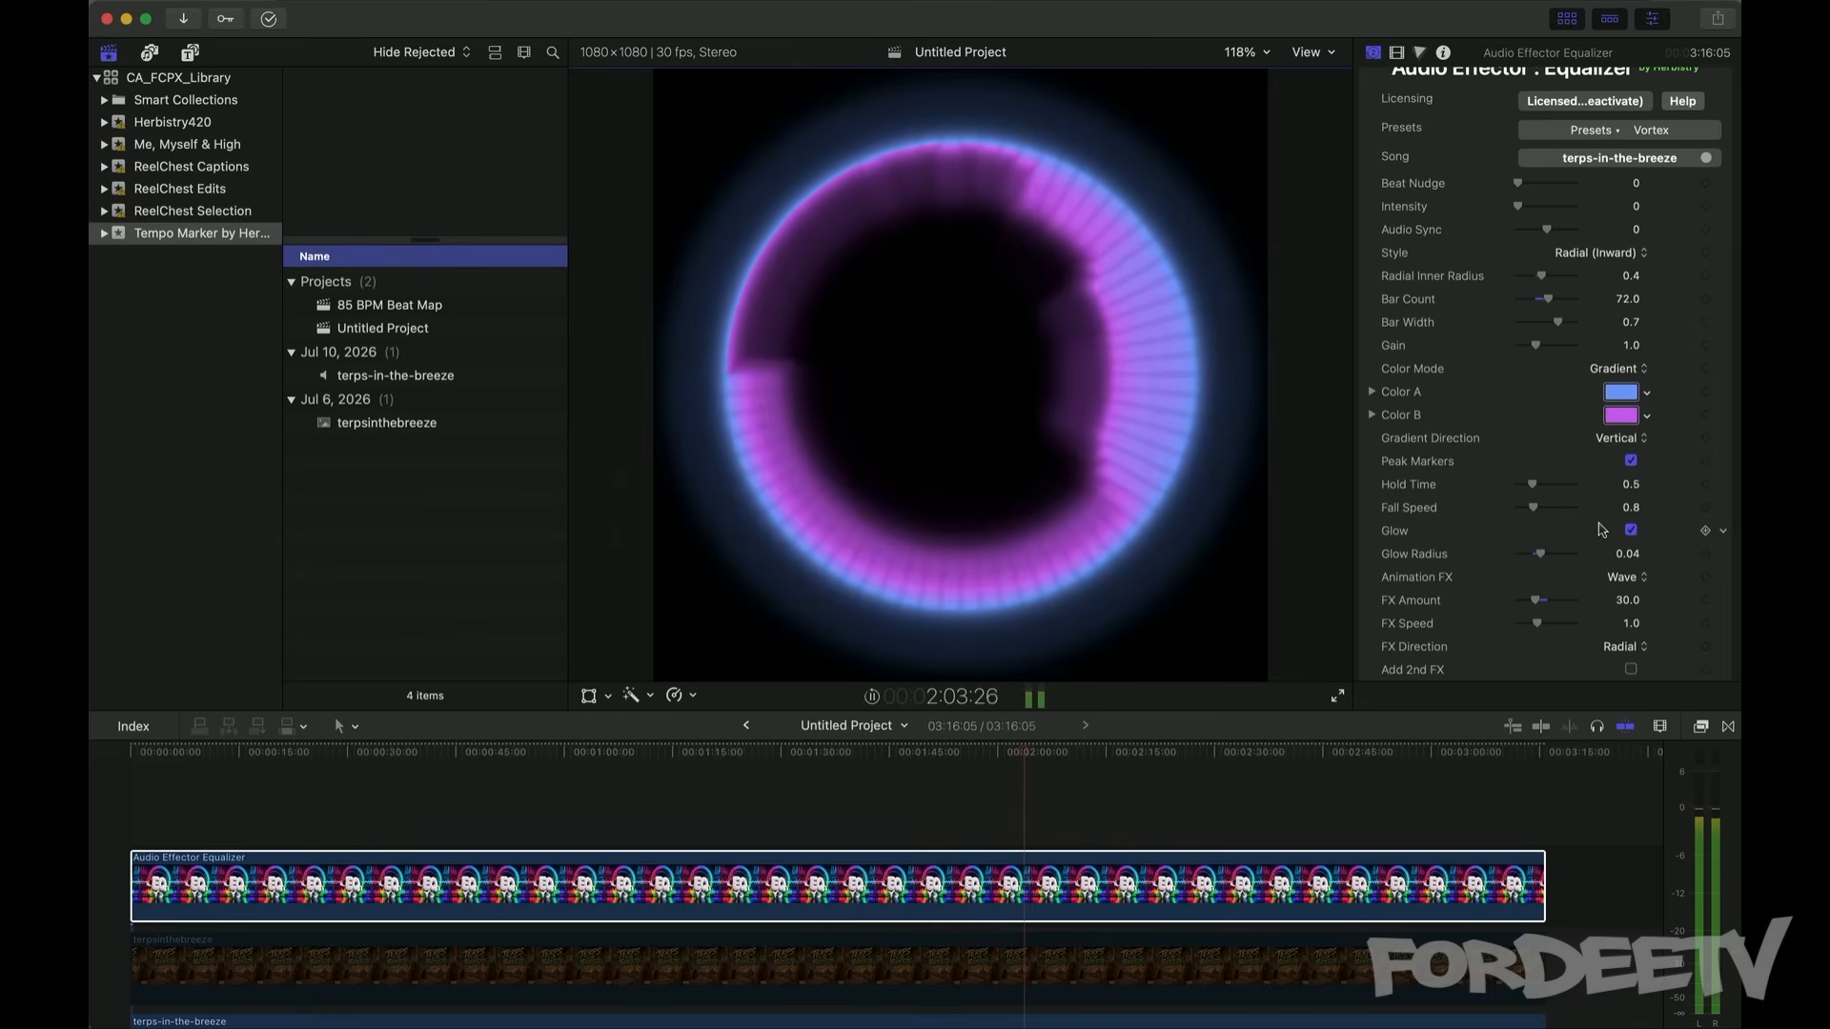
Step: Preview the Lost in Space preset and the Cosmic Ripples preset, playing a short stretch of the song with each
left_click(1625, 137)
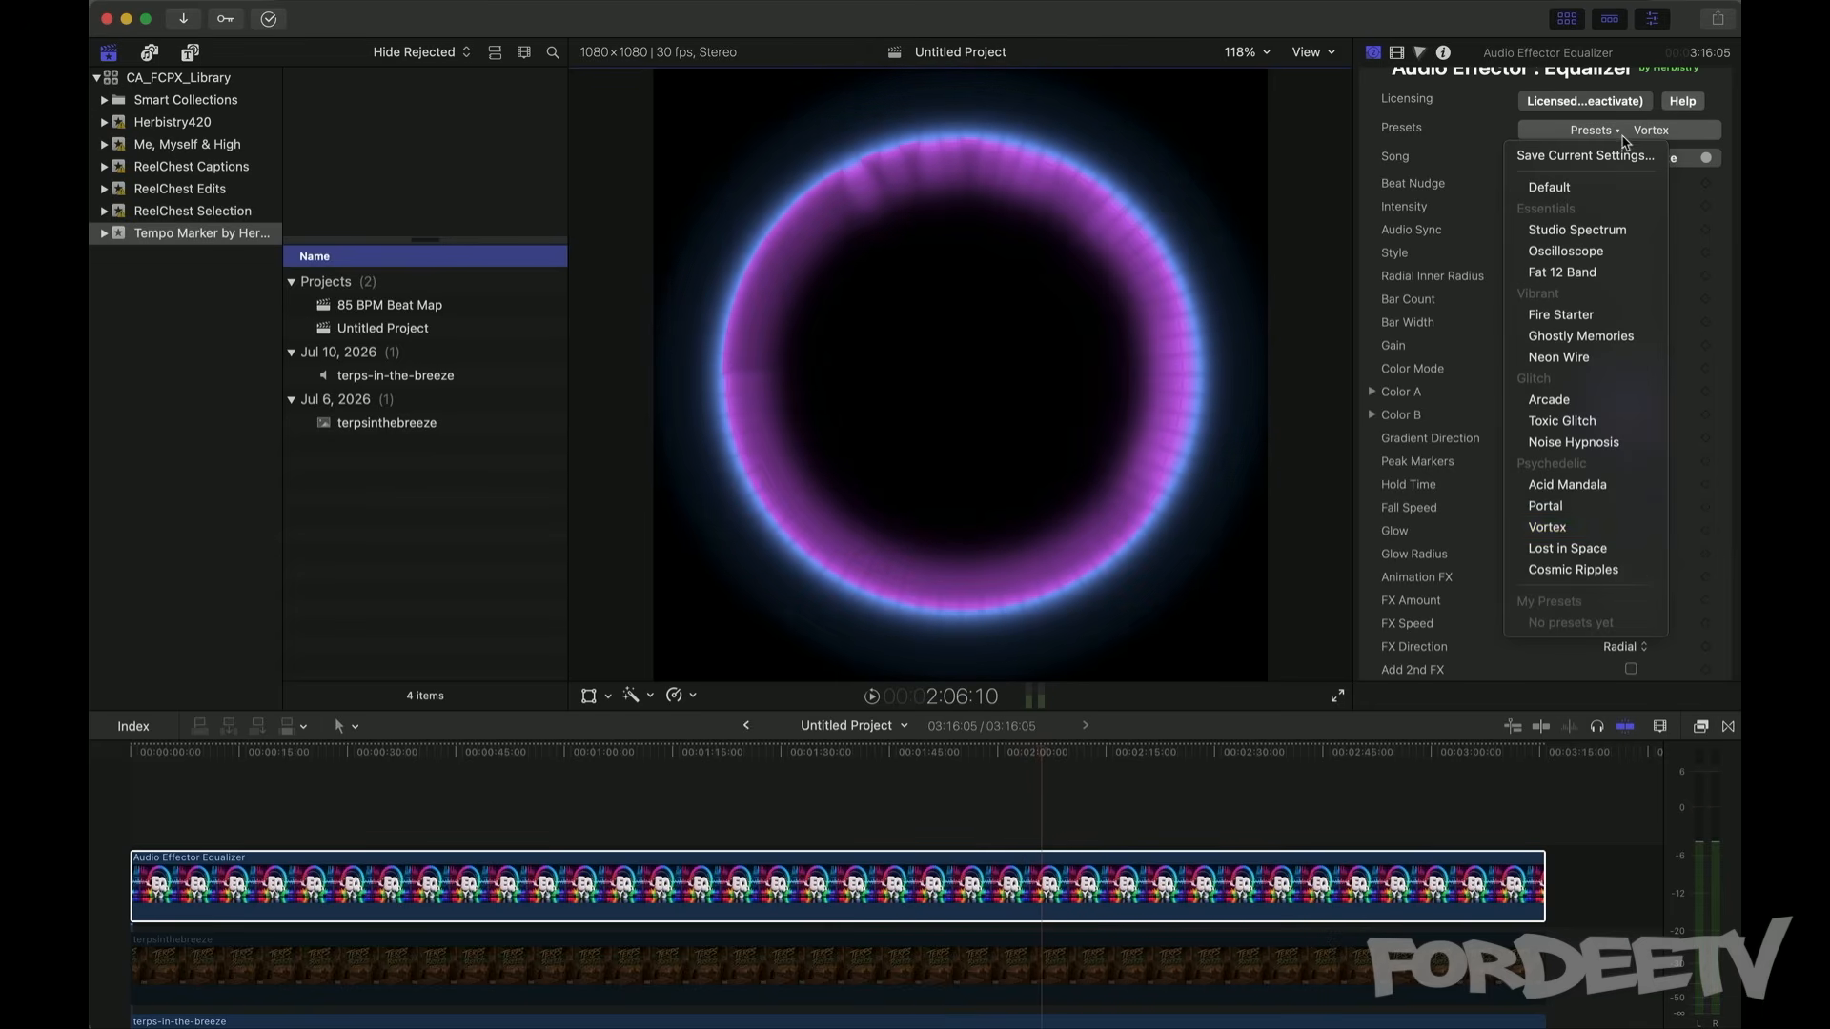
left_click(1600, 550)
key("space")
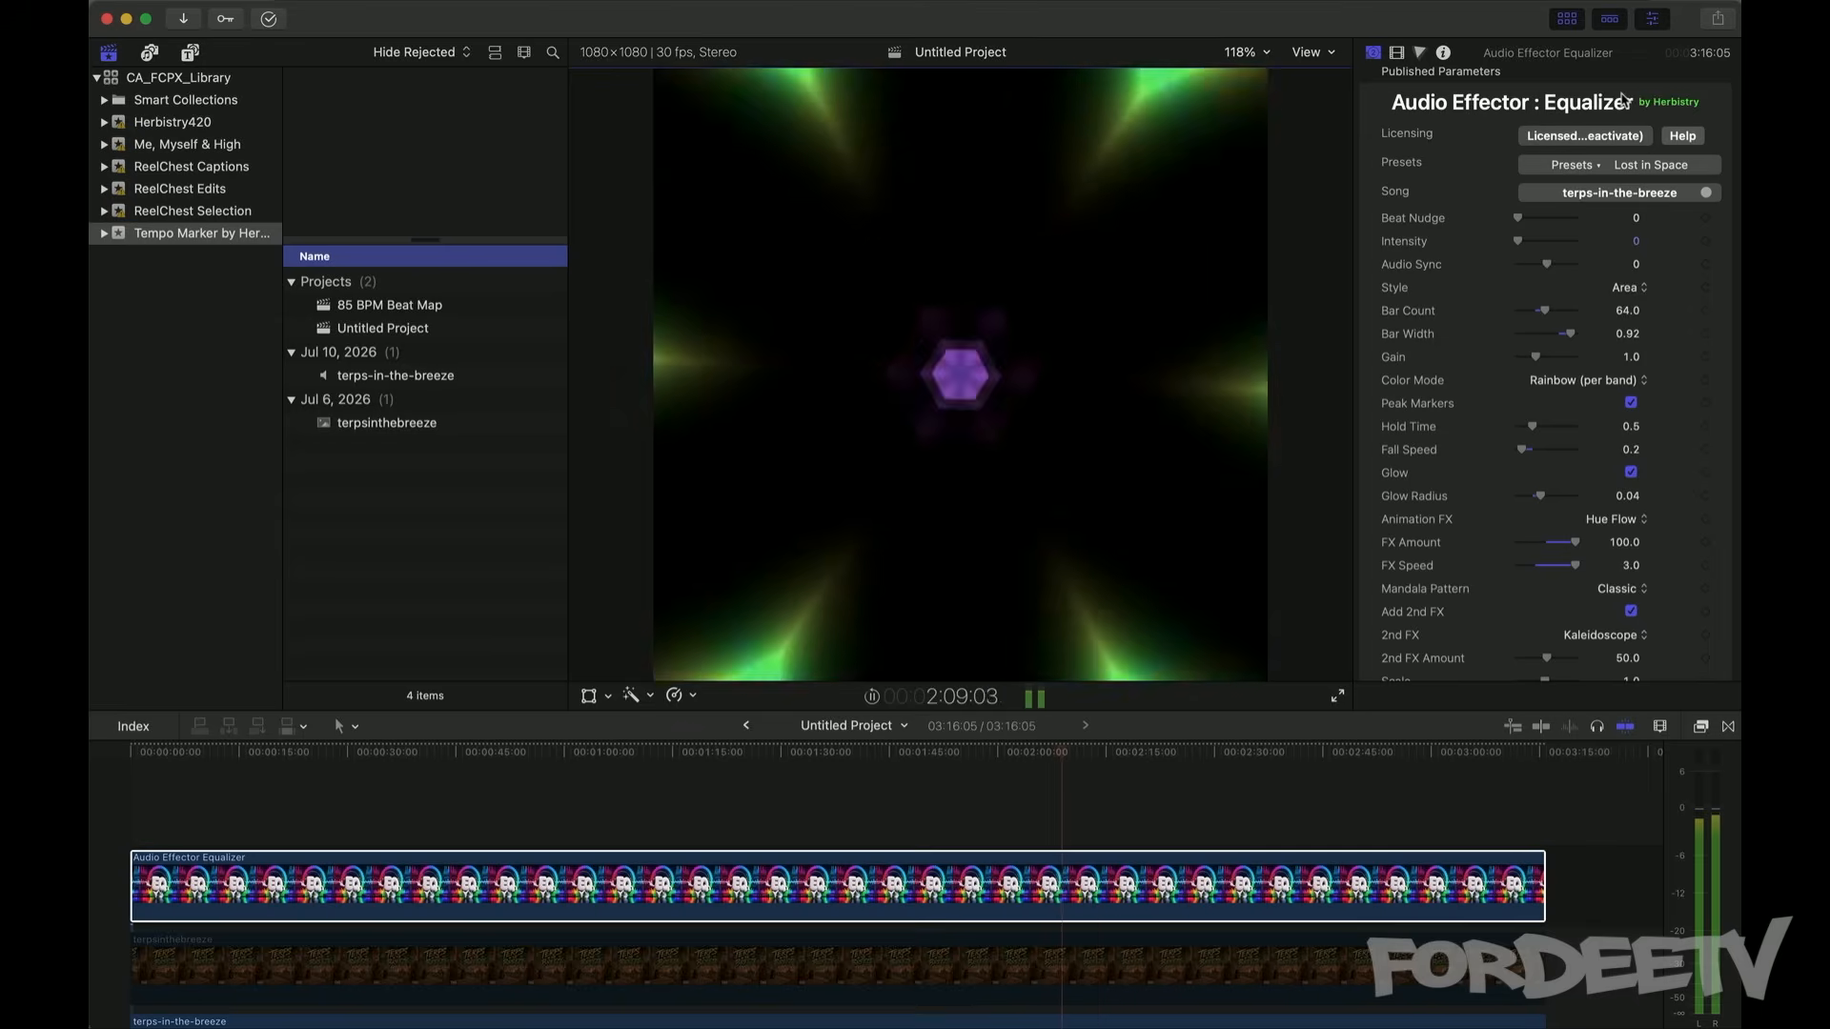
left_click(1570, 165)
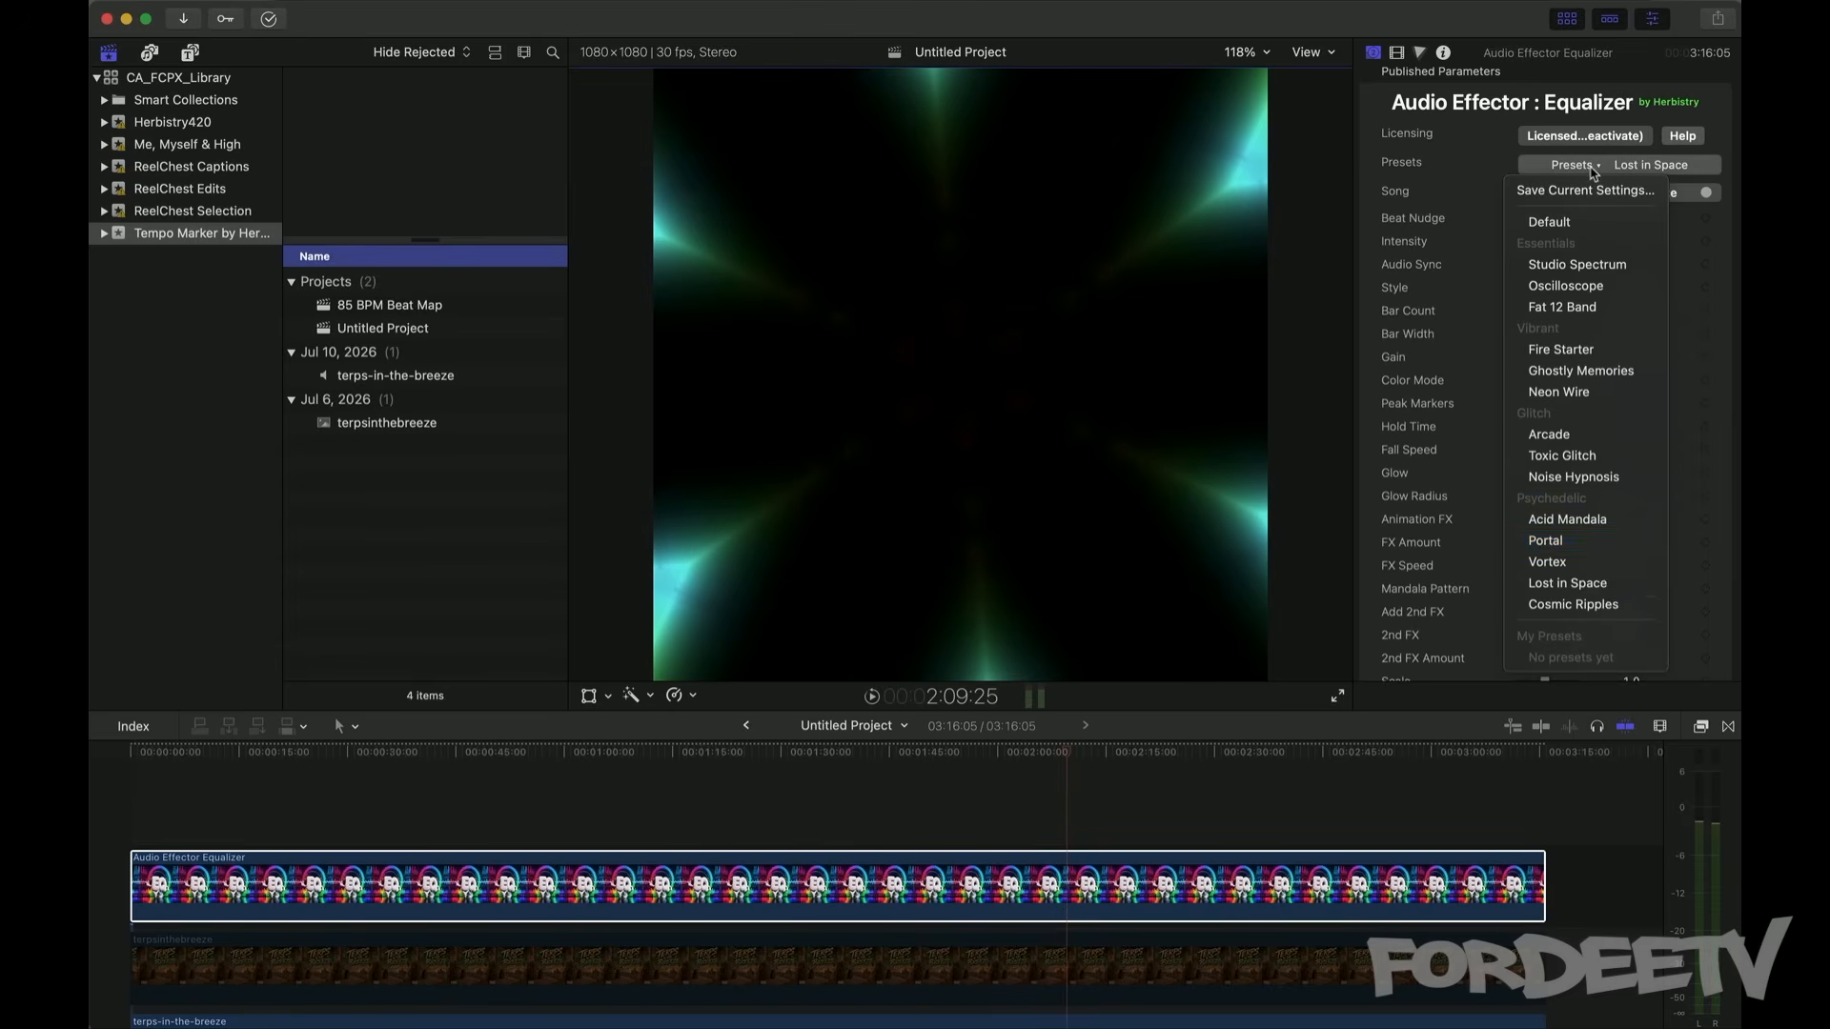
left_click(1609, 610)
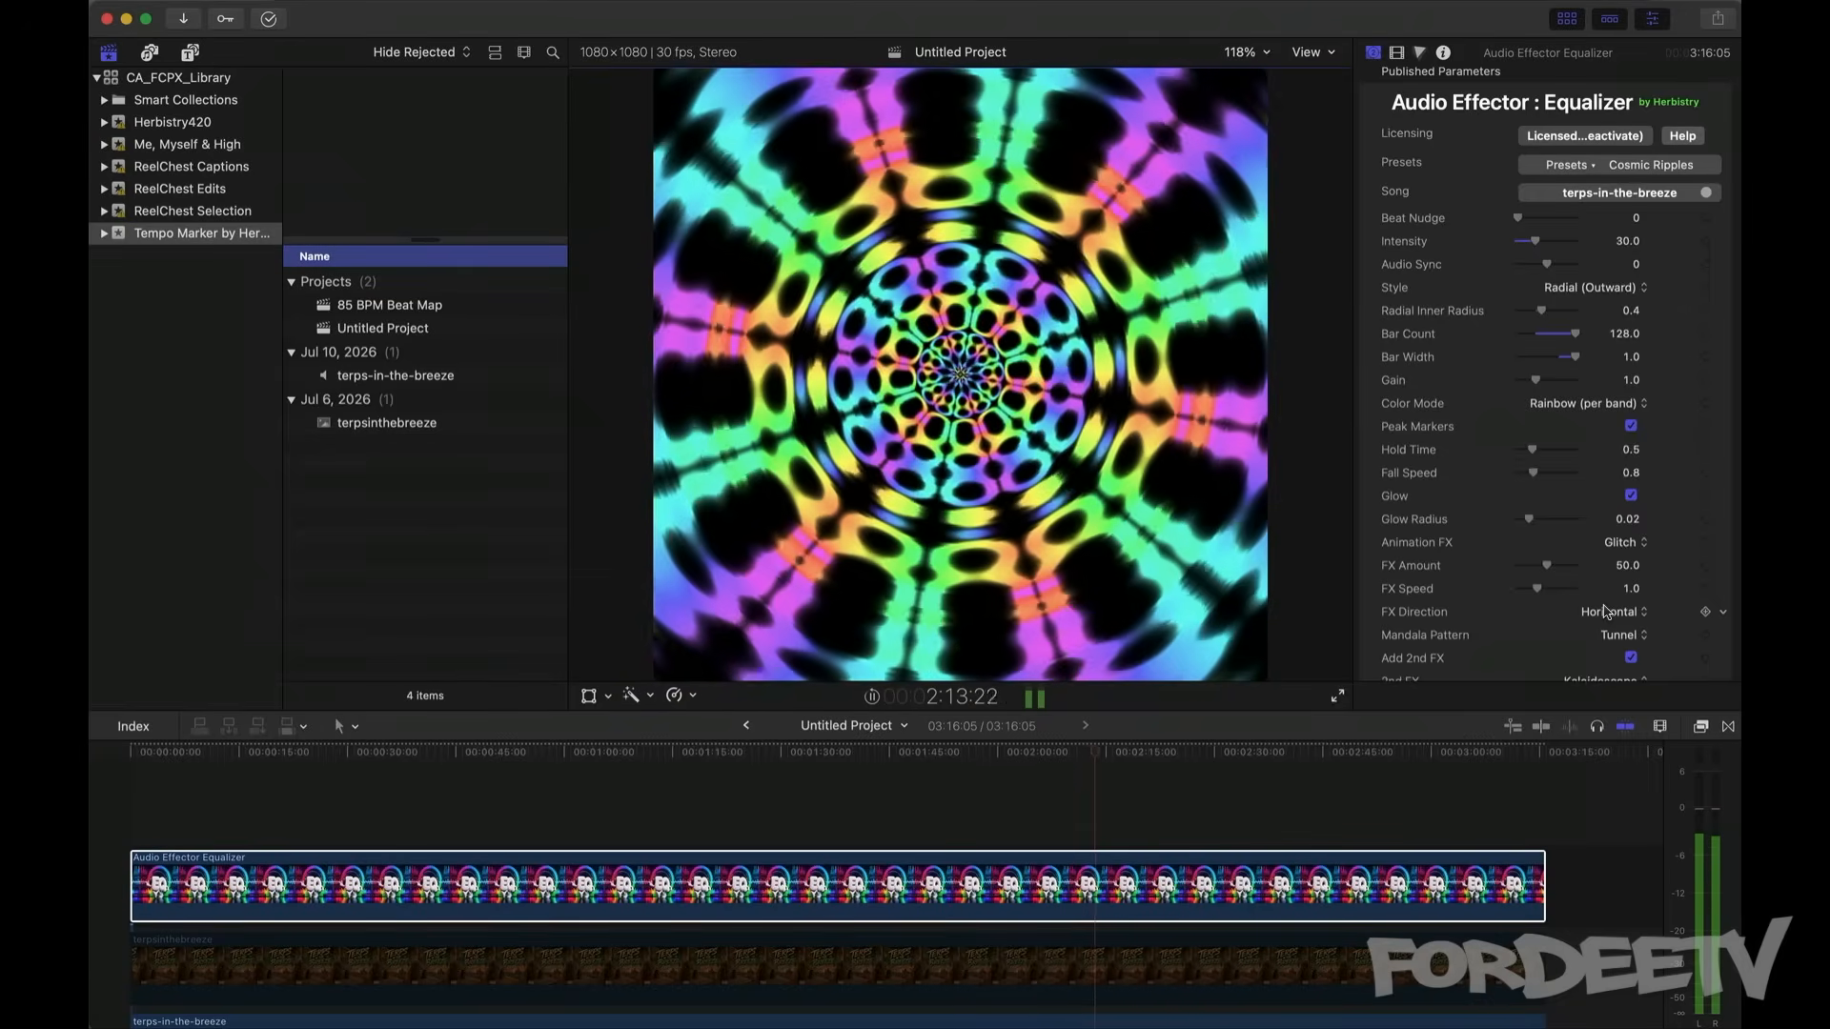
key("space")
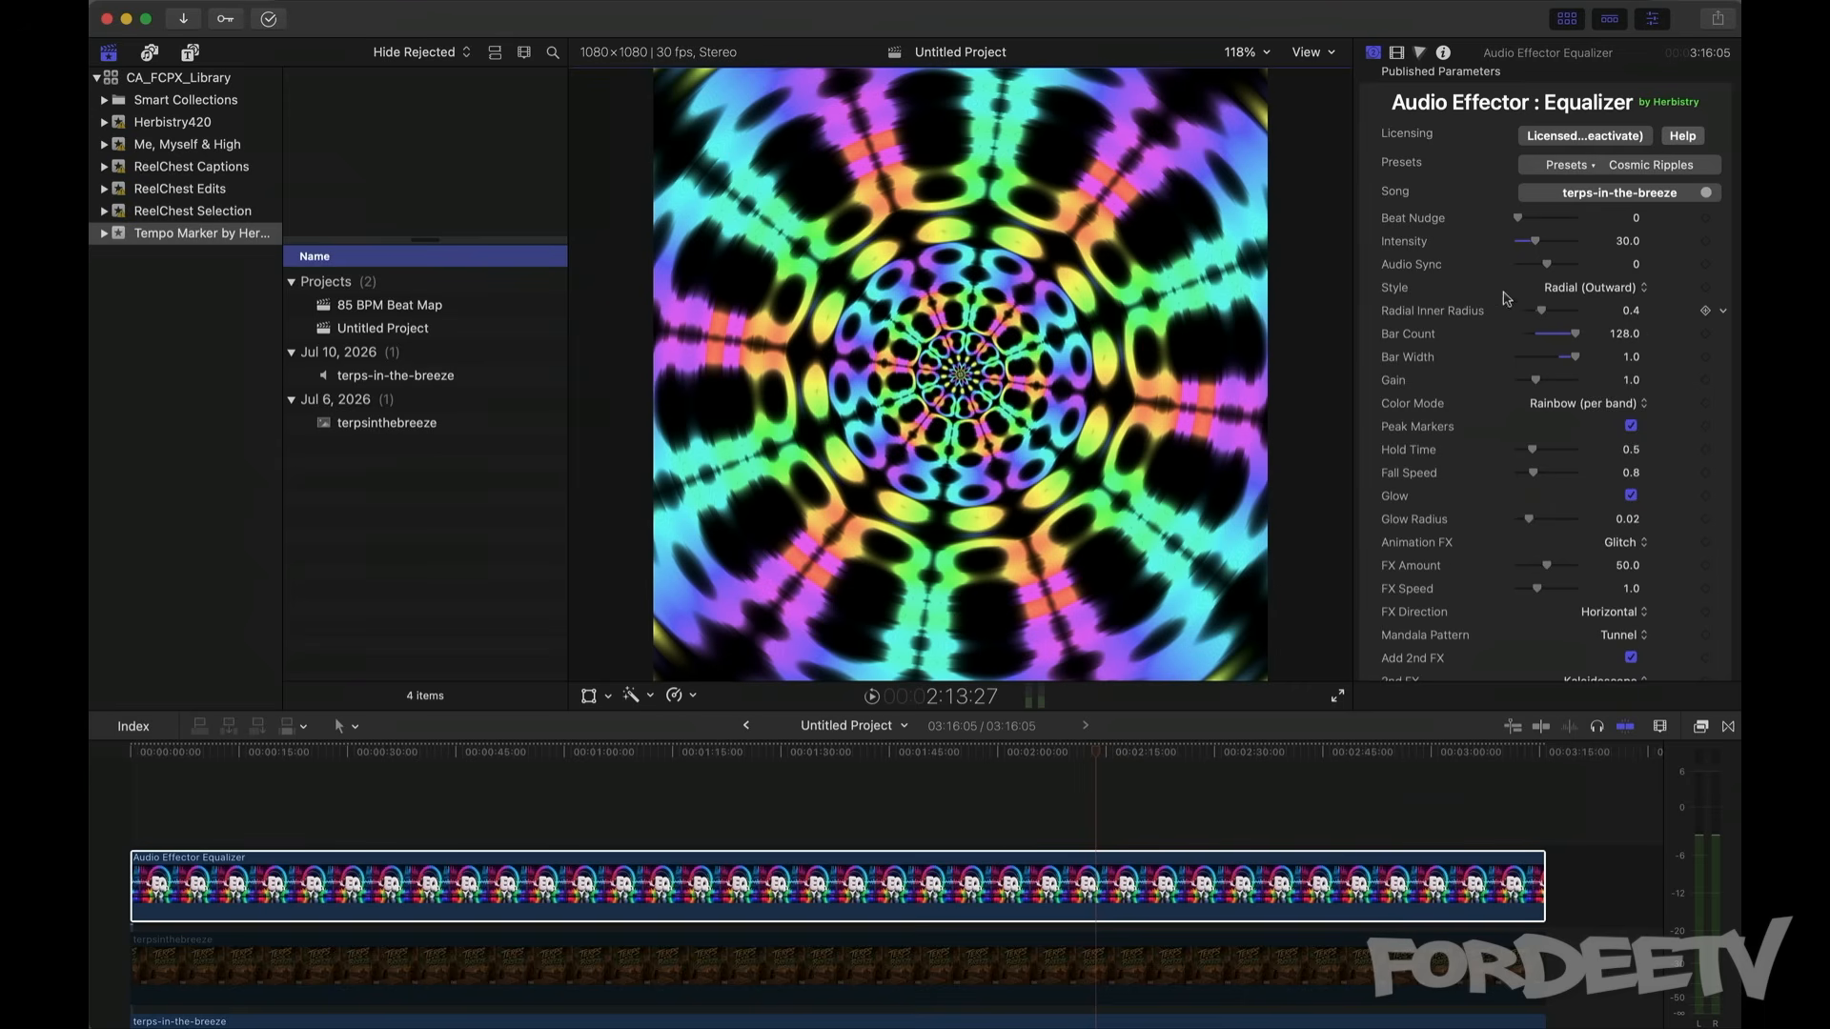
Step: Compare the Cosmic Ripples look at Intensity 100.0 and at Intensity 0, playing the song briefly with each setting
left_click_drag(1535, 241, 1614, 243)
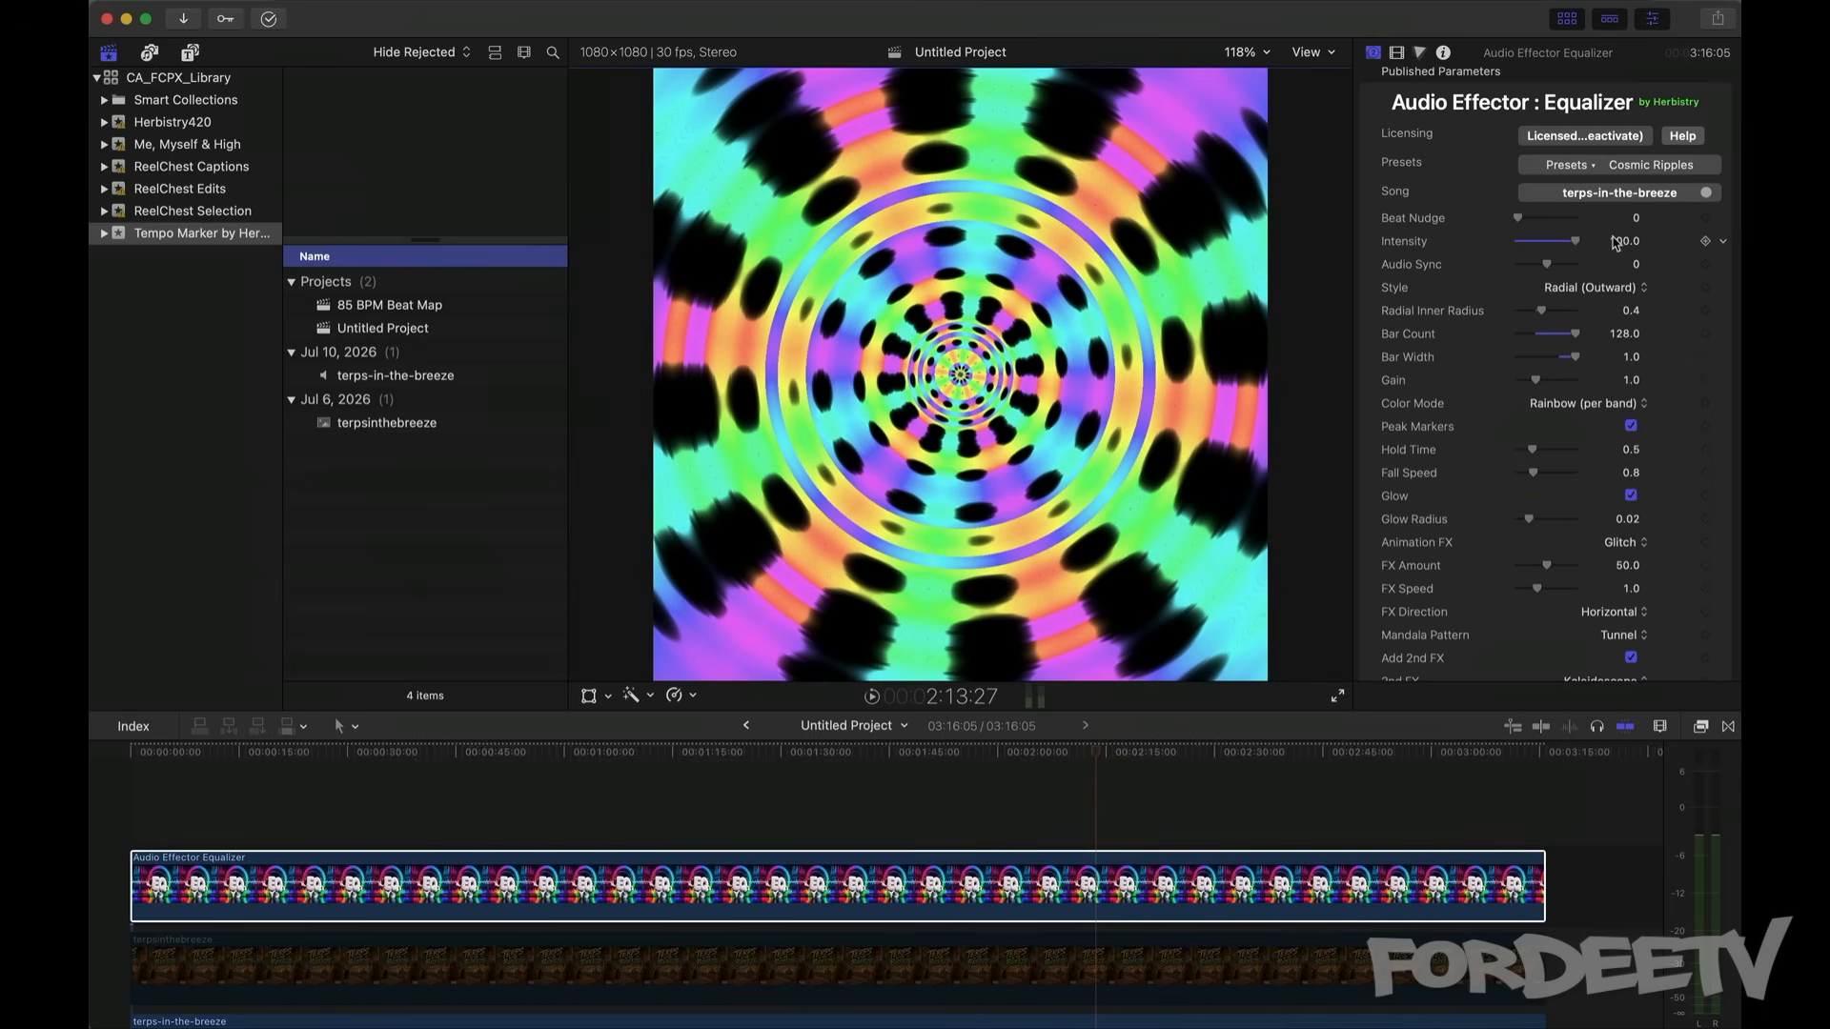
key("space")
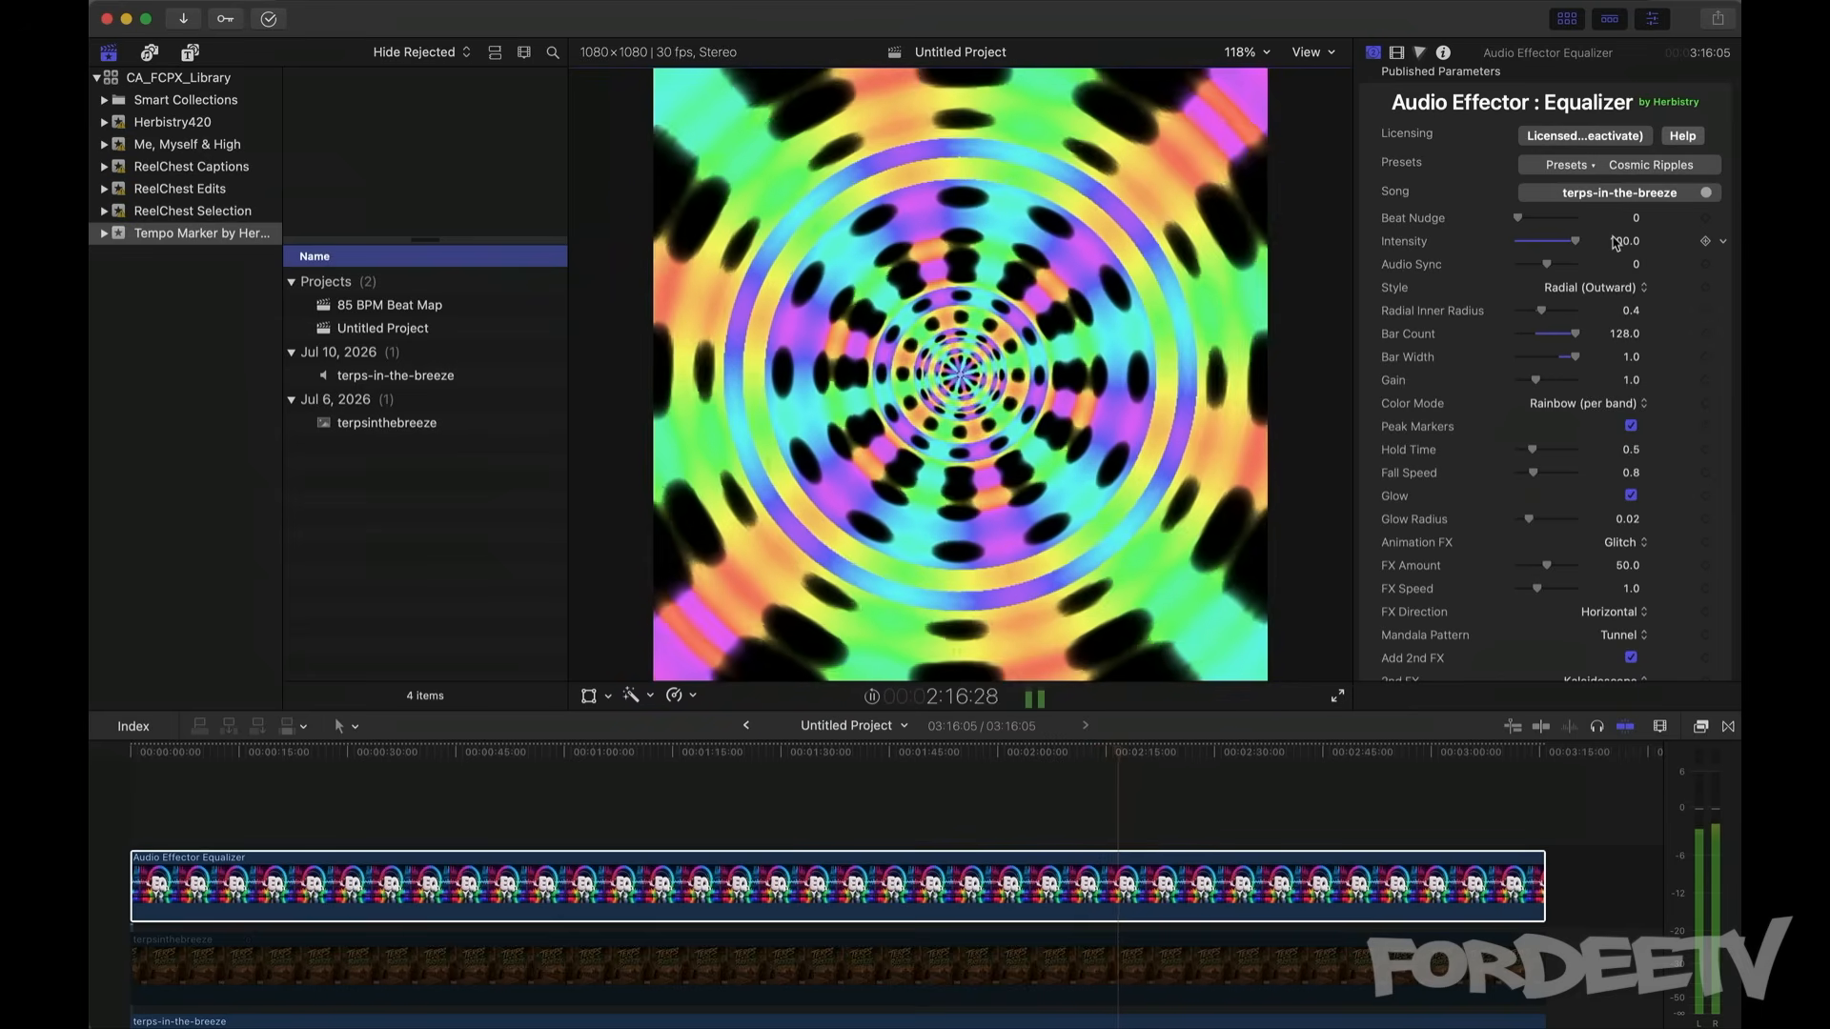
key("space")
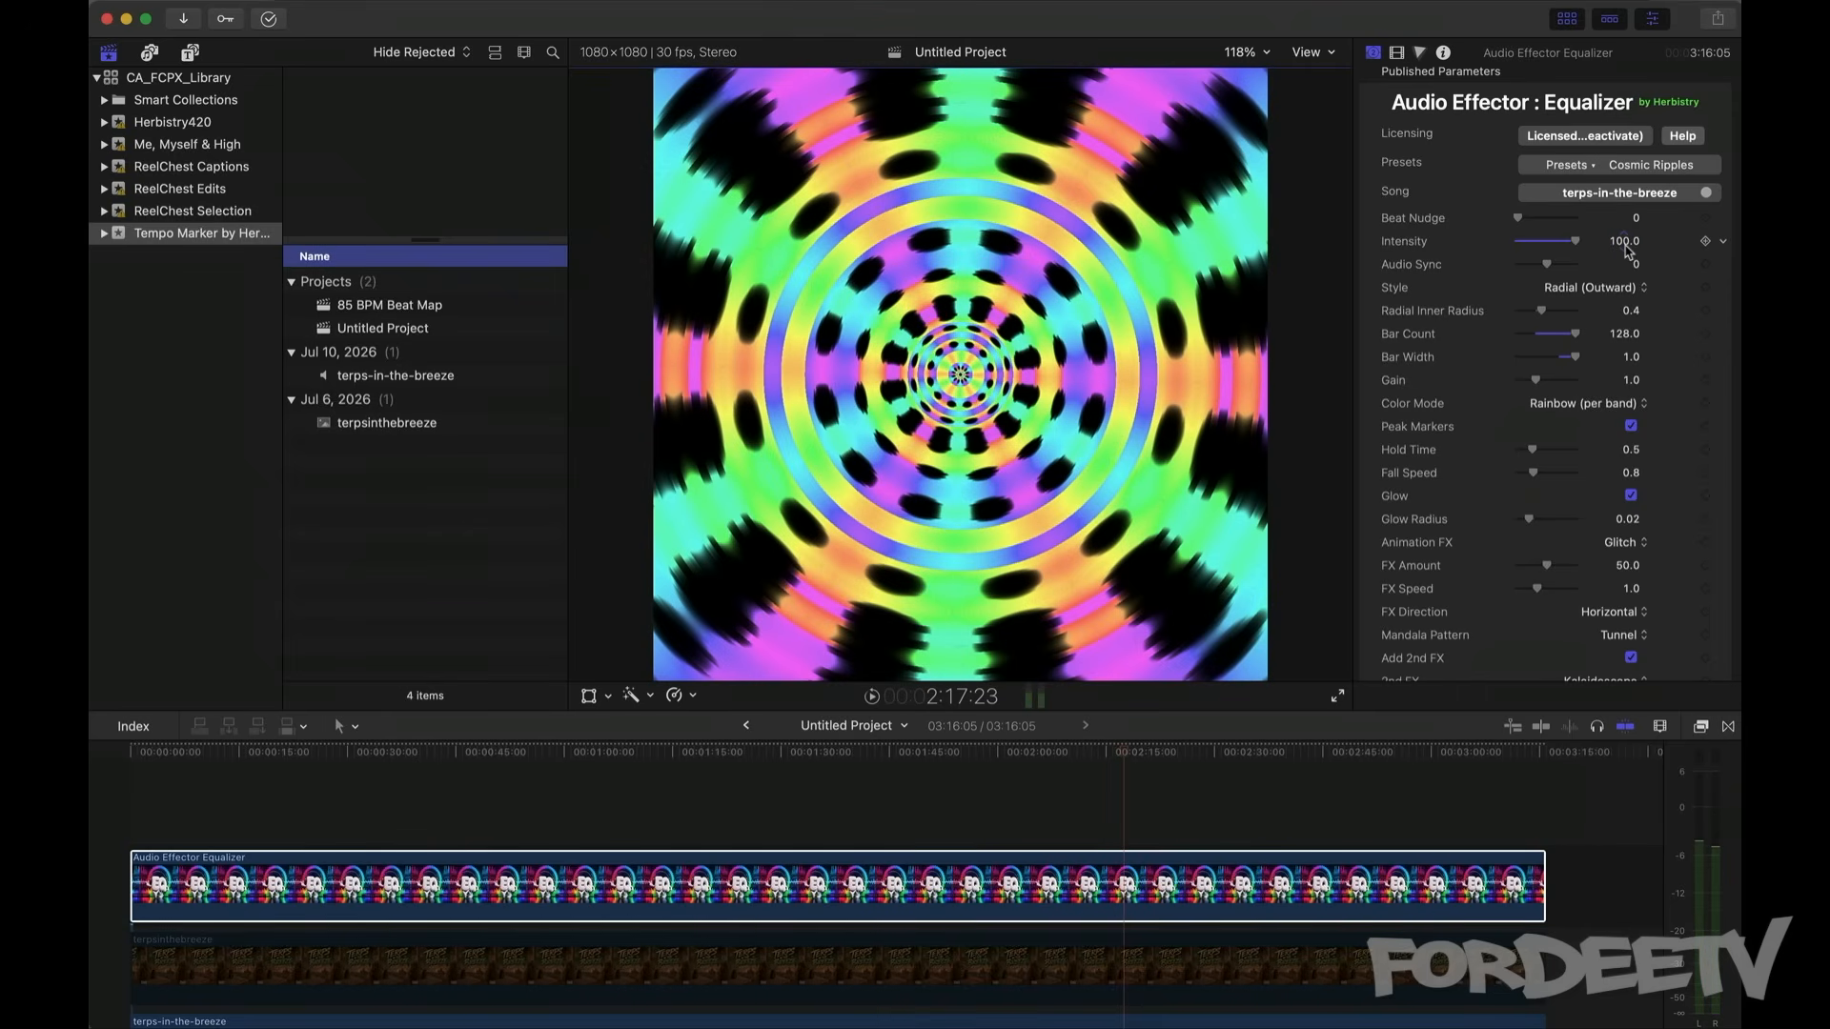
left_click_drag(1577, 242, 1313, 248)
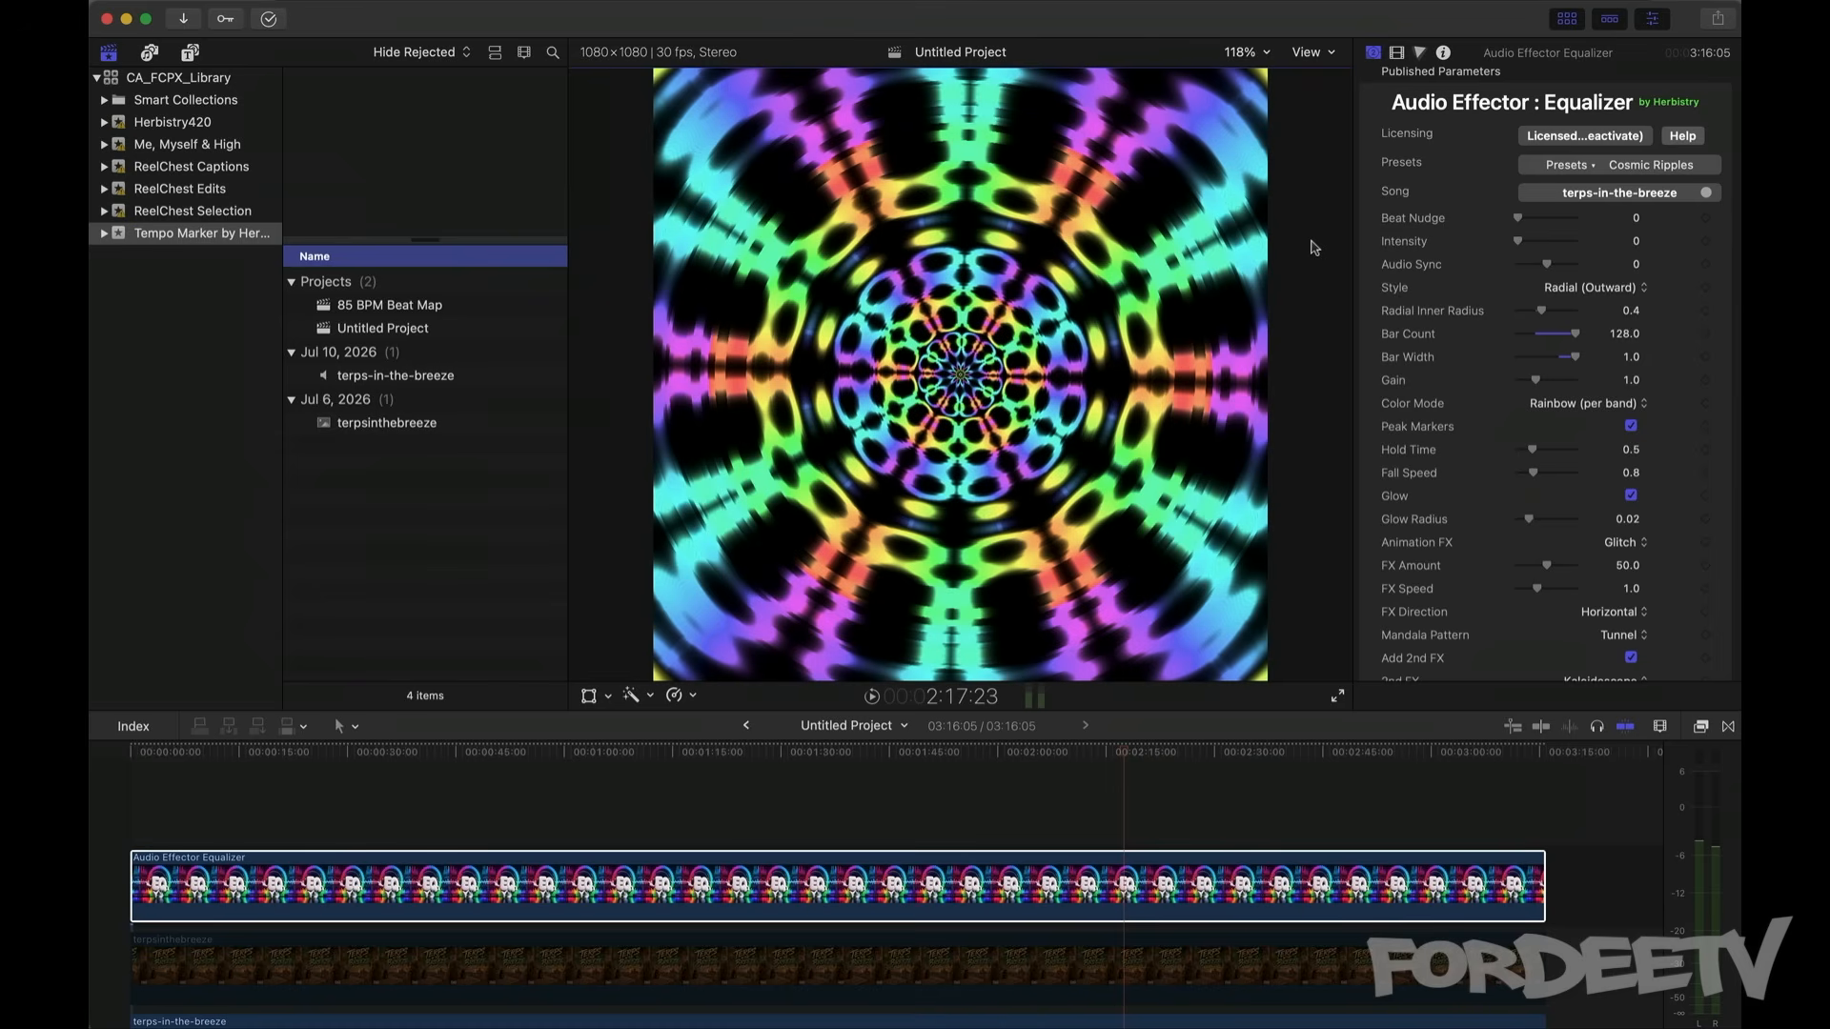
key("space")
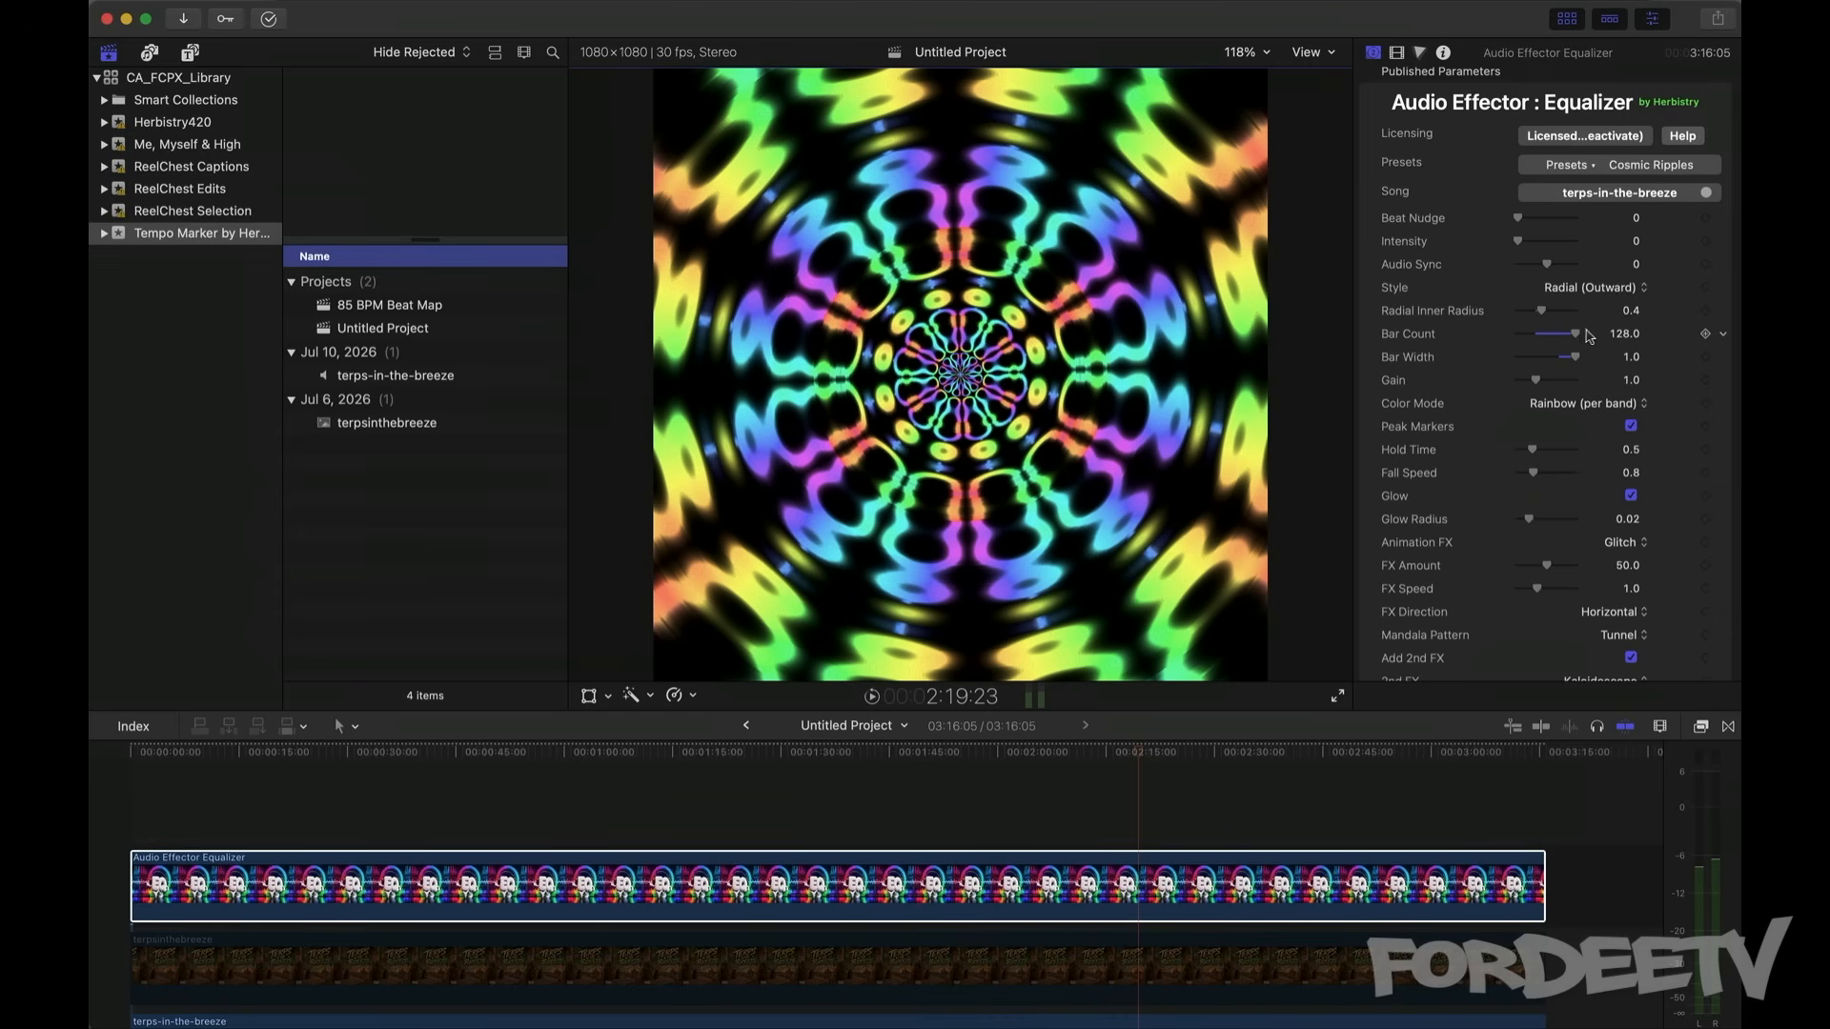
Step: Try a Bar Count of 8.0 on Cosmic Ripples and restore it to 128.0 to compare the color detail
left_click_drag(1575, 335, 1384, 345)
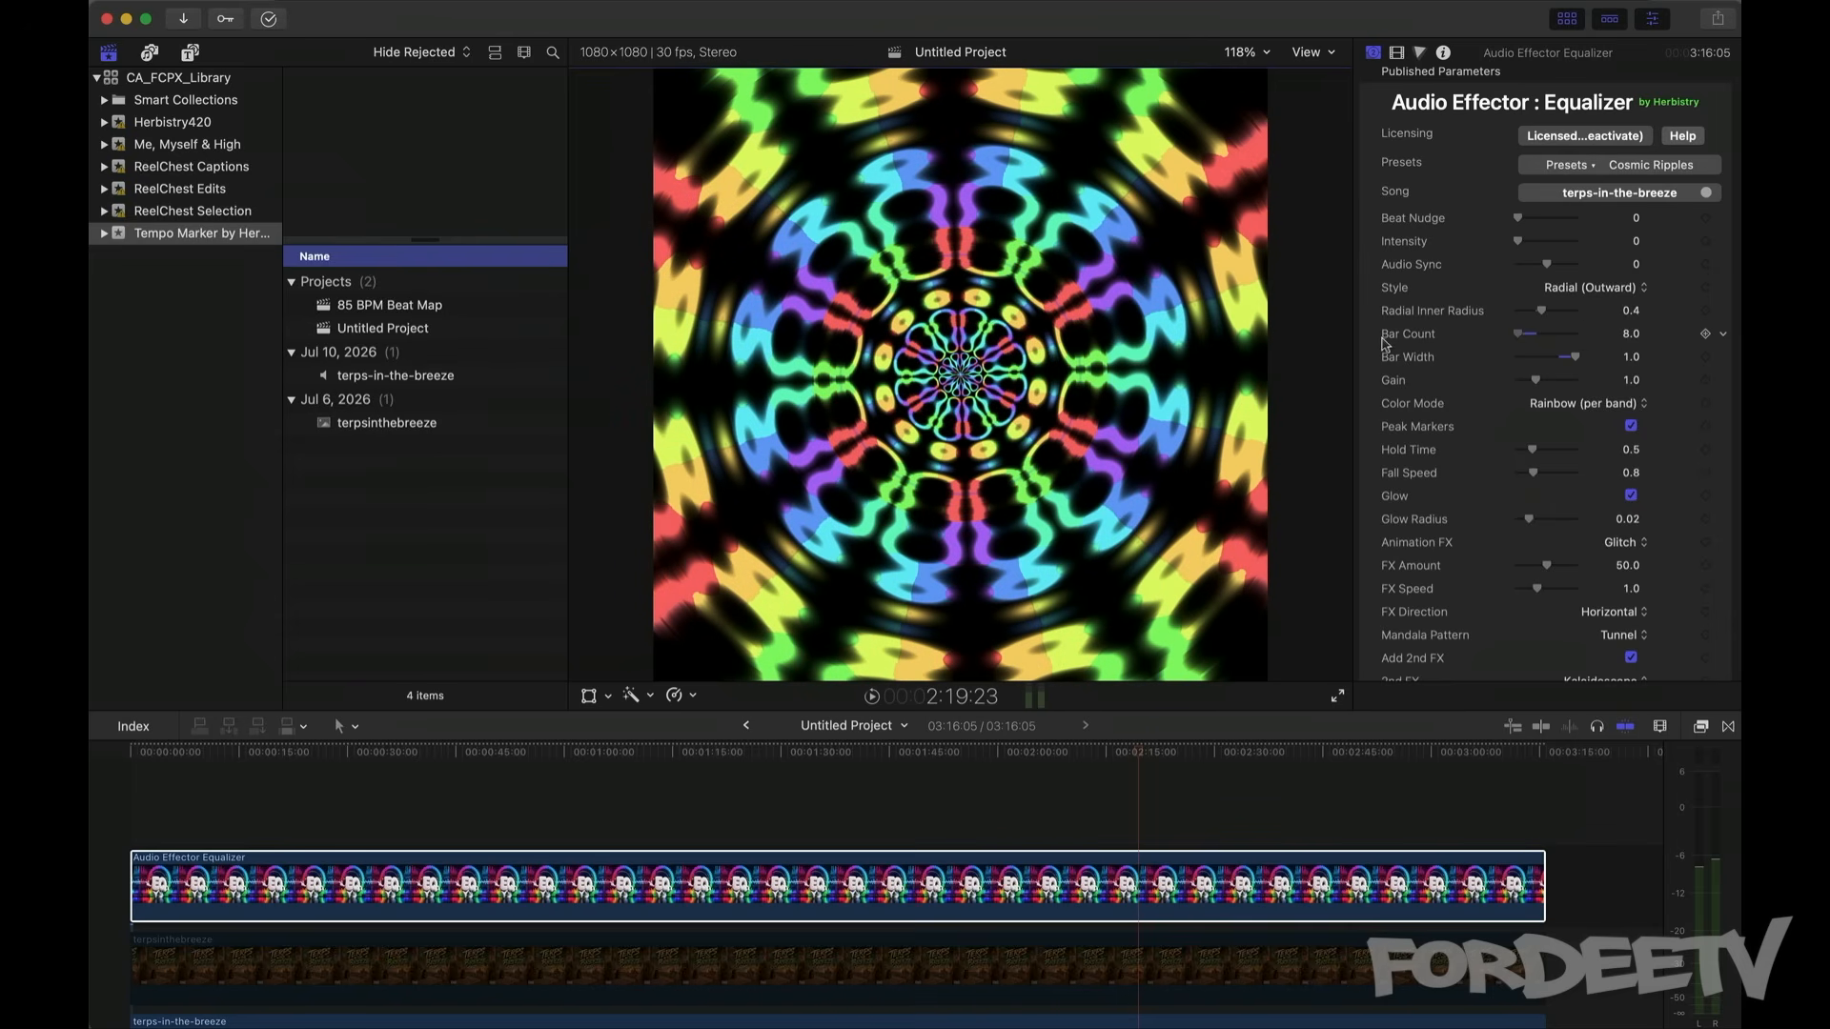
key("super+z")
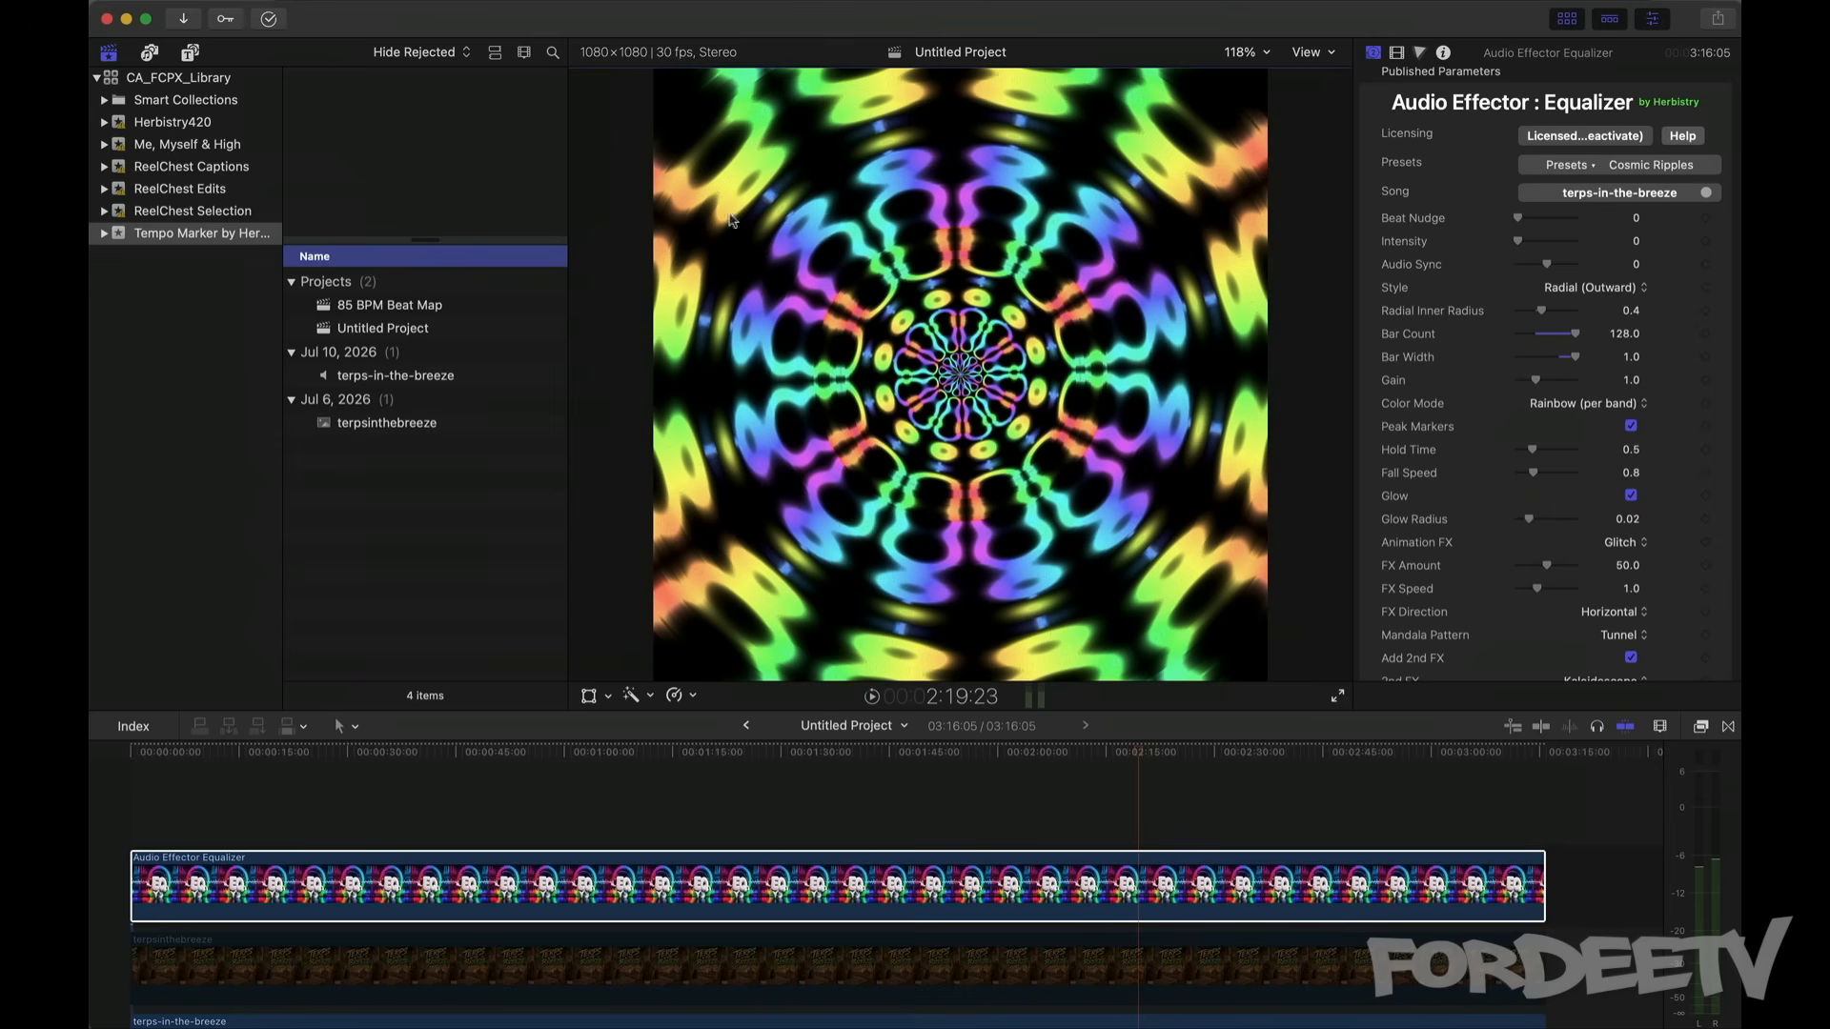
left_click_drag(1577, 335, 1348, 359)
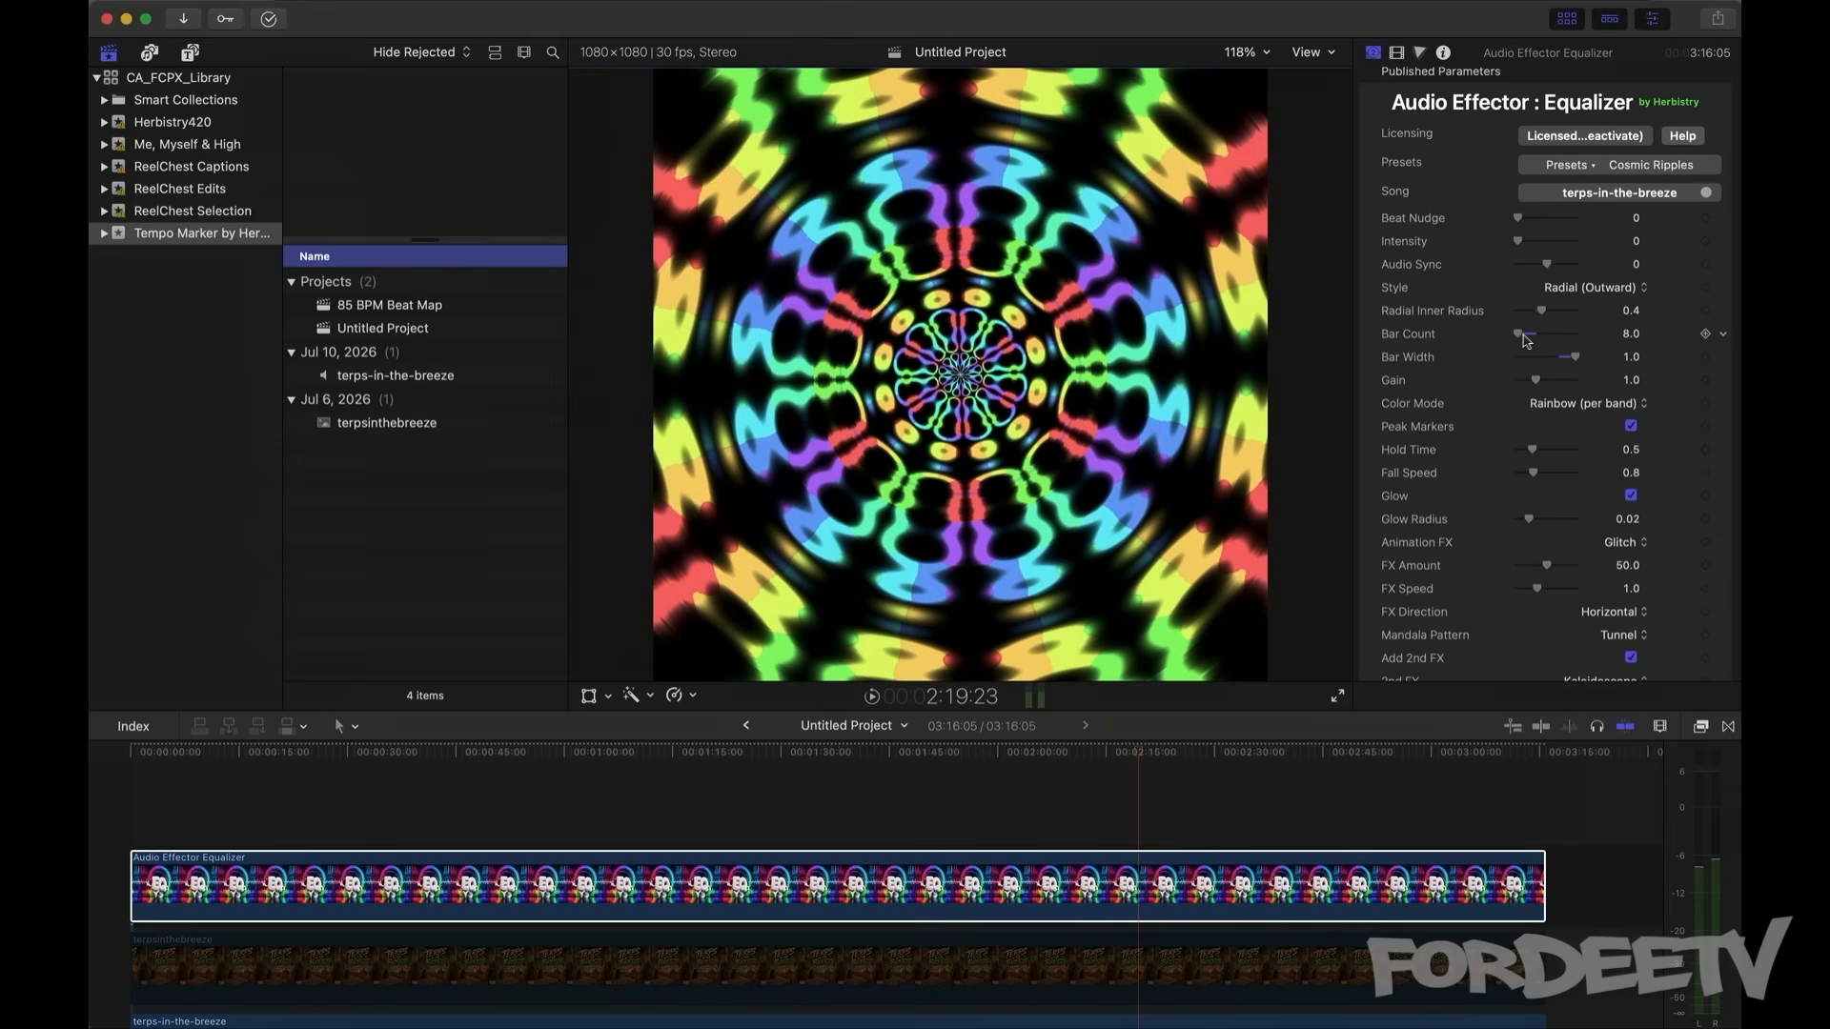
left_click_drag(1525, 335, 1612, 324)
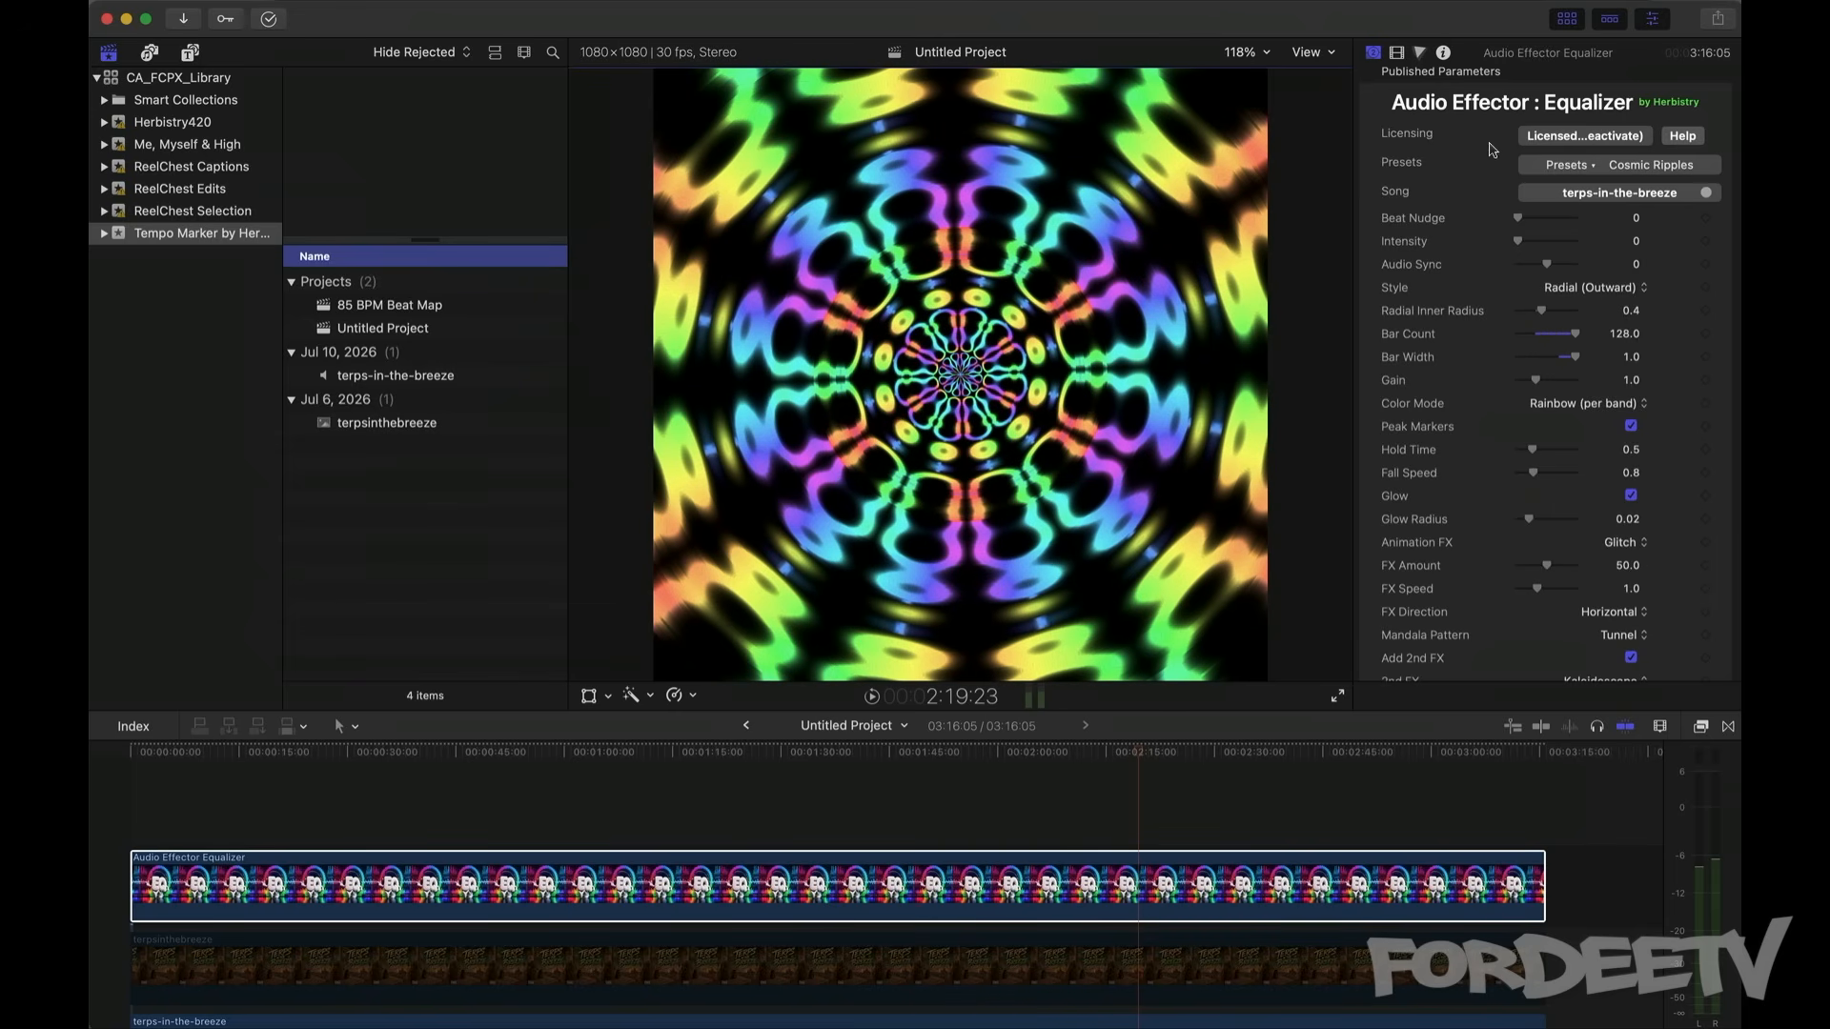
Step: Apply the Acid Mandala preset briefly, and replace it with the Lost in Space preset
left_click(1572, 167)
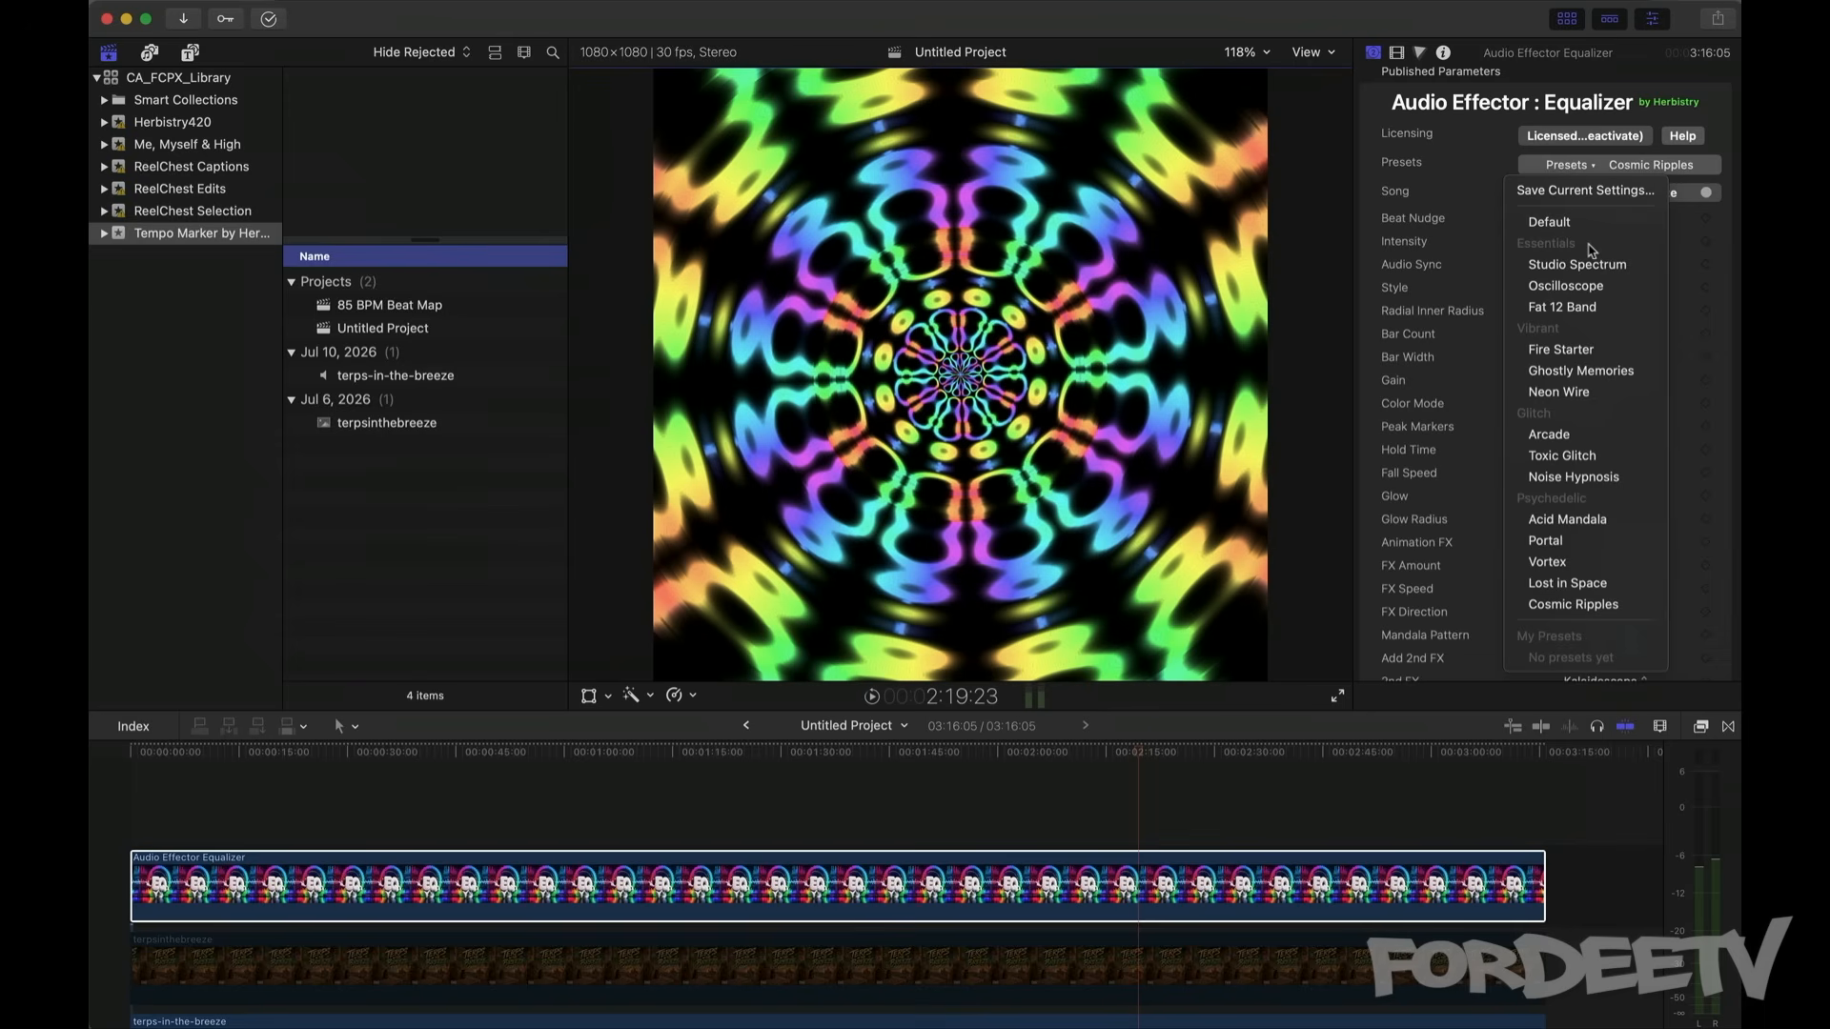
left_click(1581, 521)
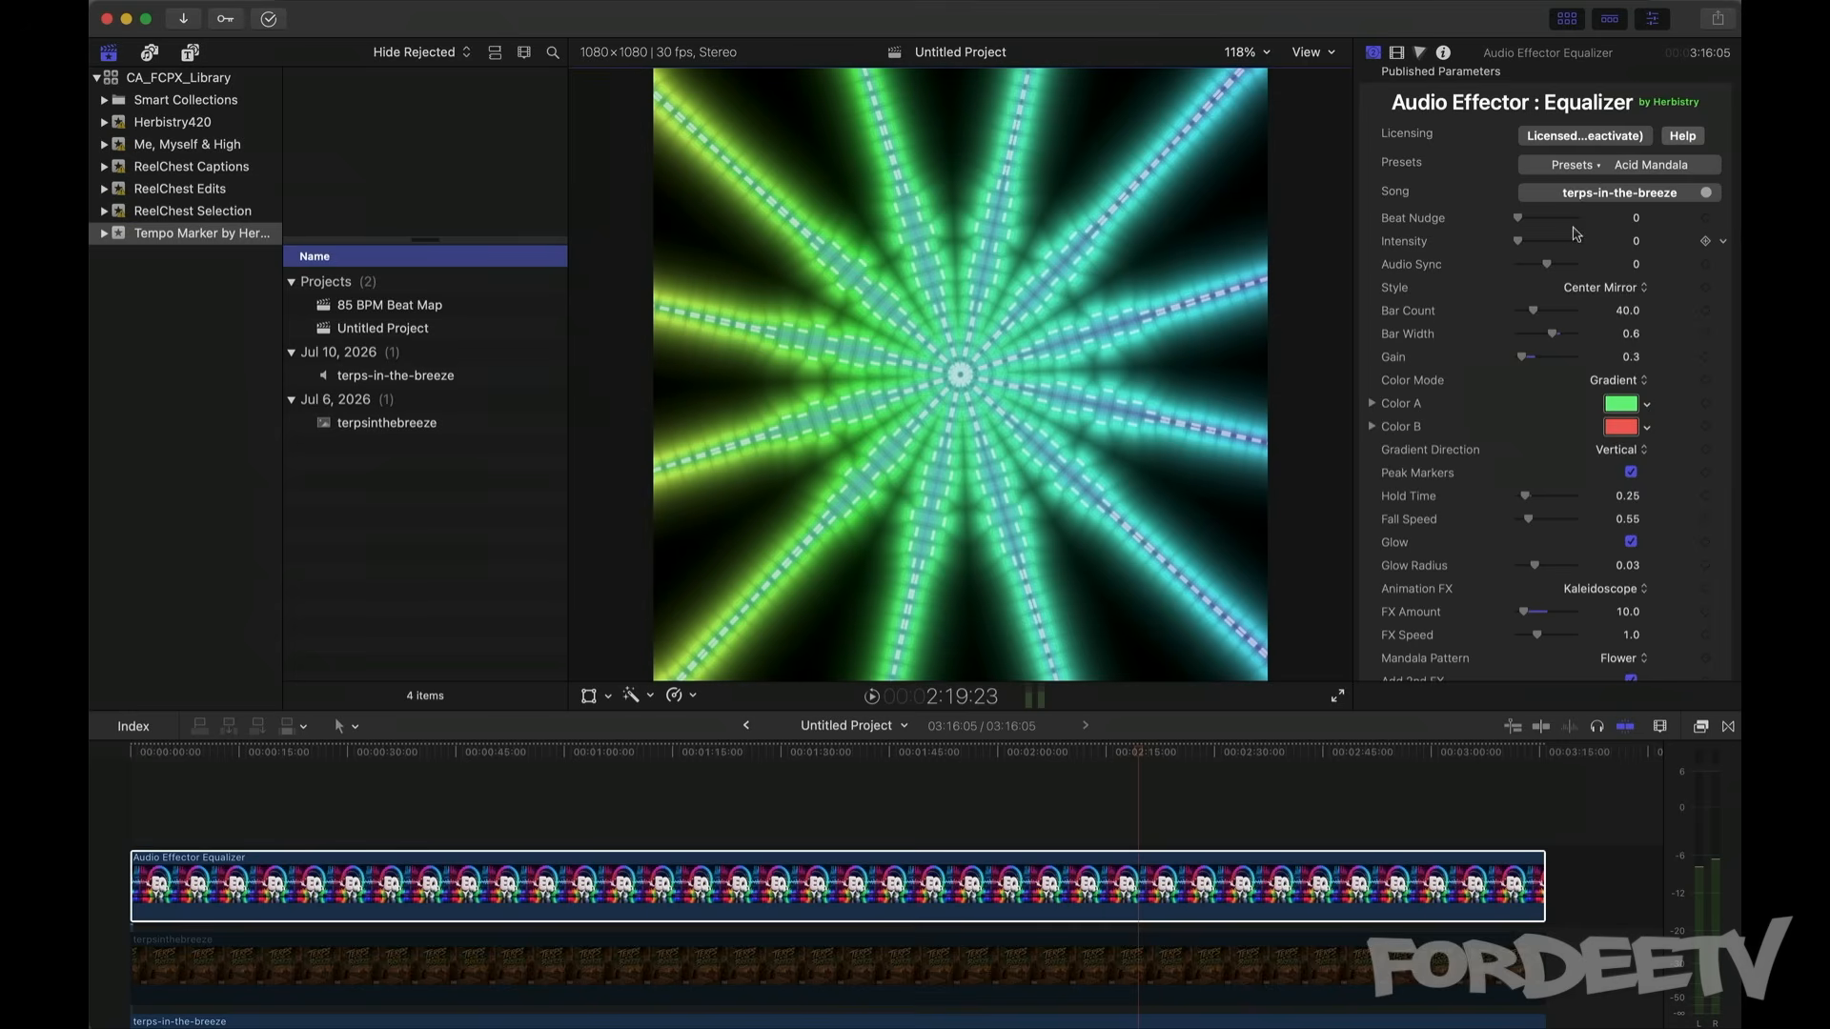
left_click(1572, 167)
left_click(1586, 584)
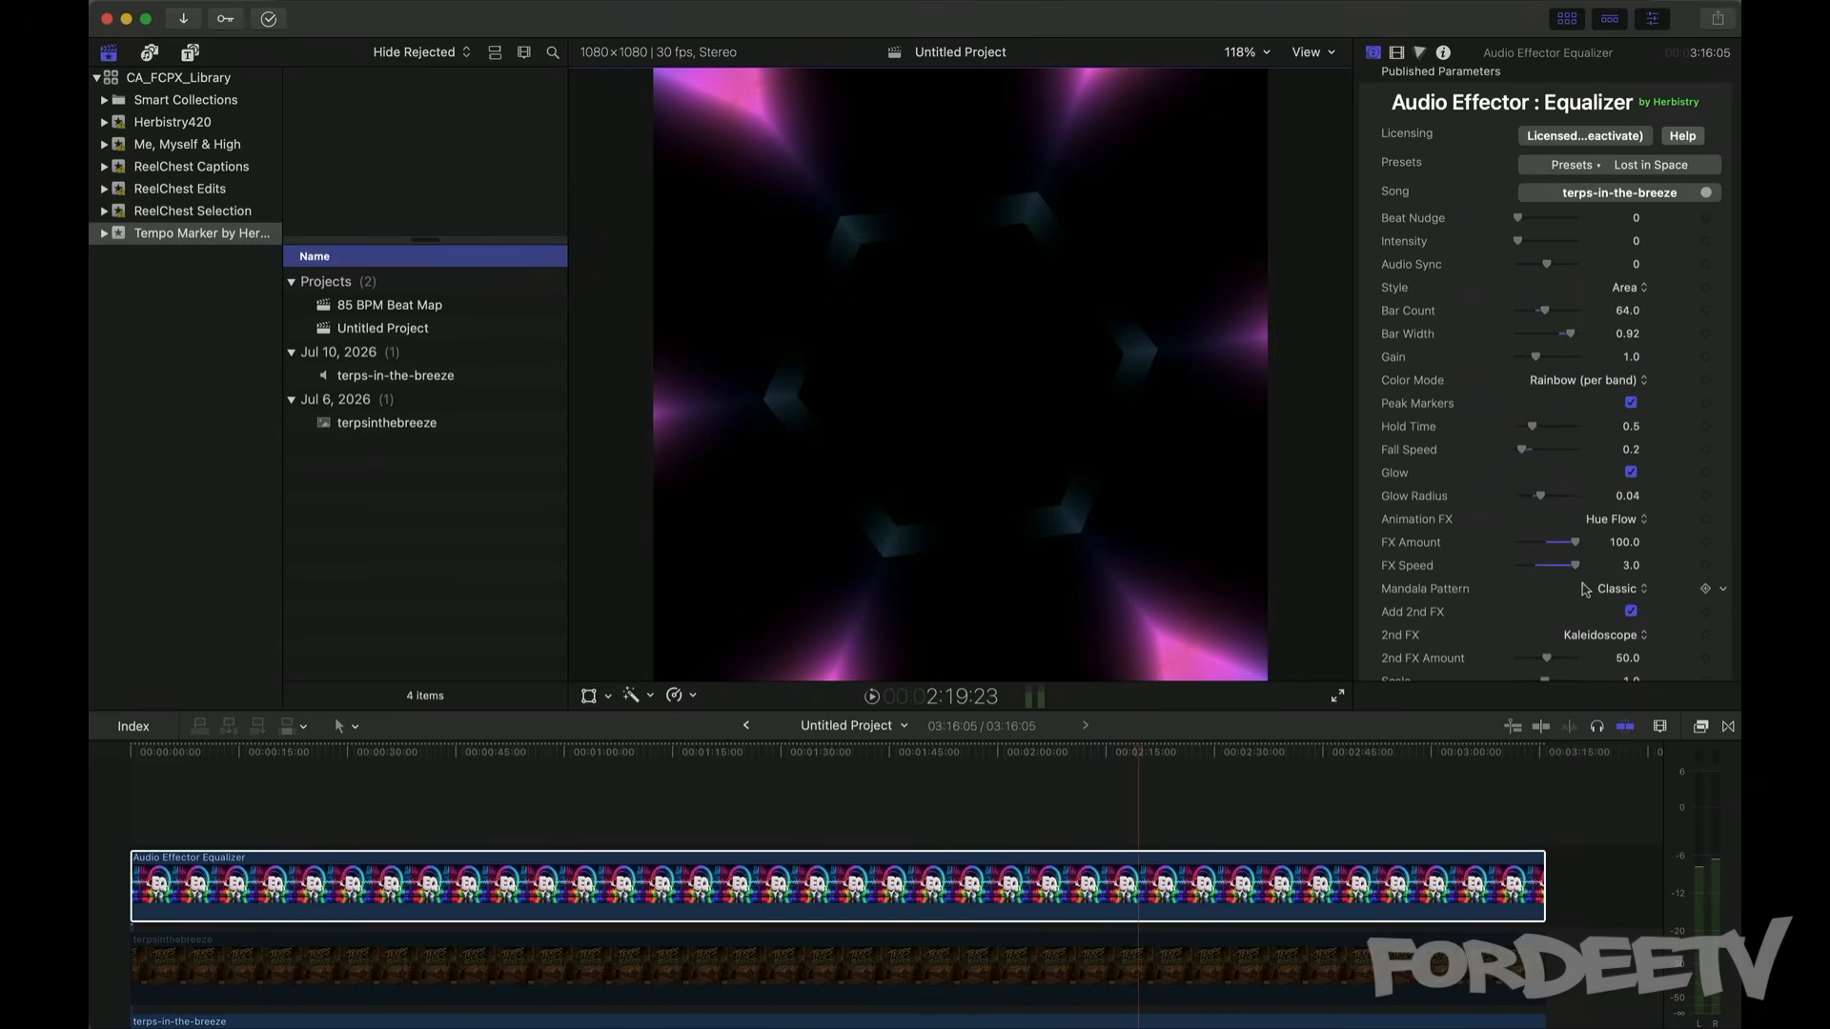
Step: Set the Lost in Space Animation FX to None and preview the plain equalizer with the song
left_click(1617, 522)
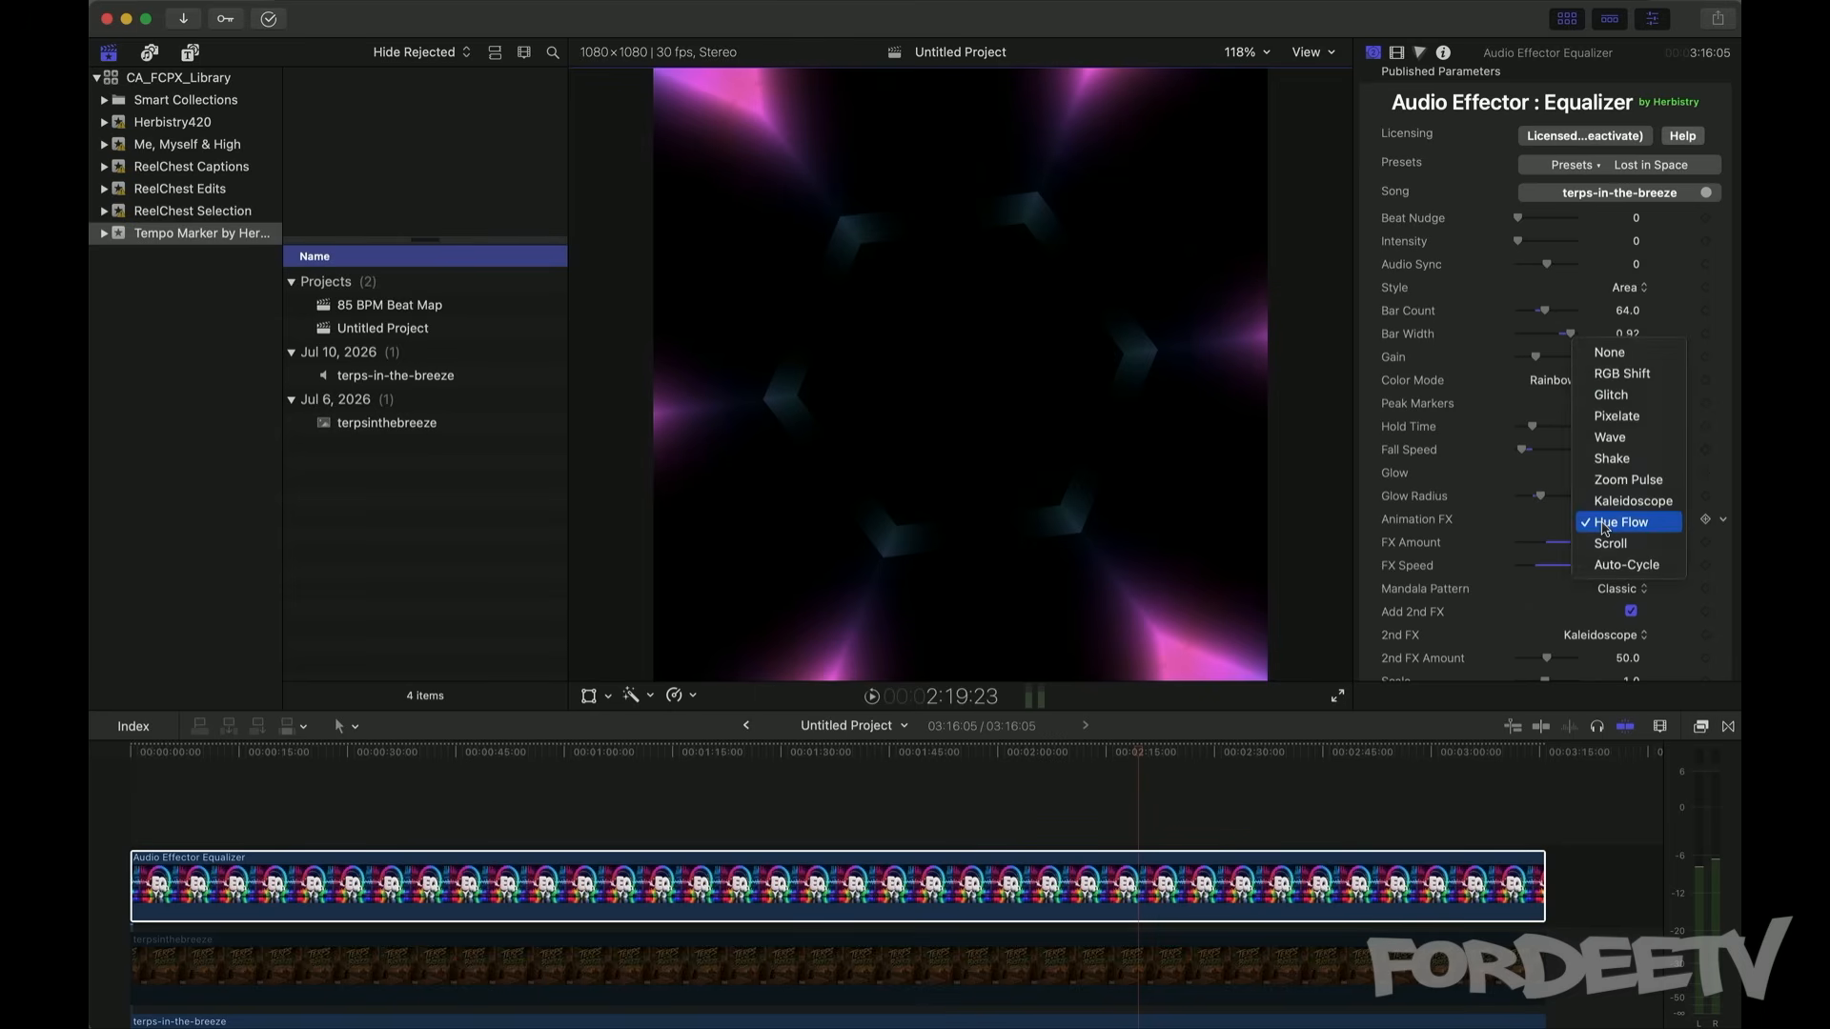
left_click(1590, 358)
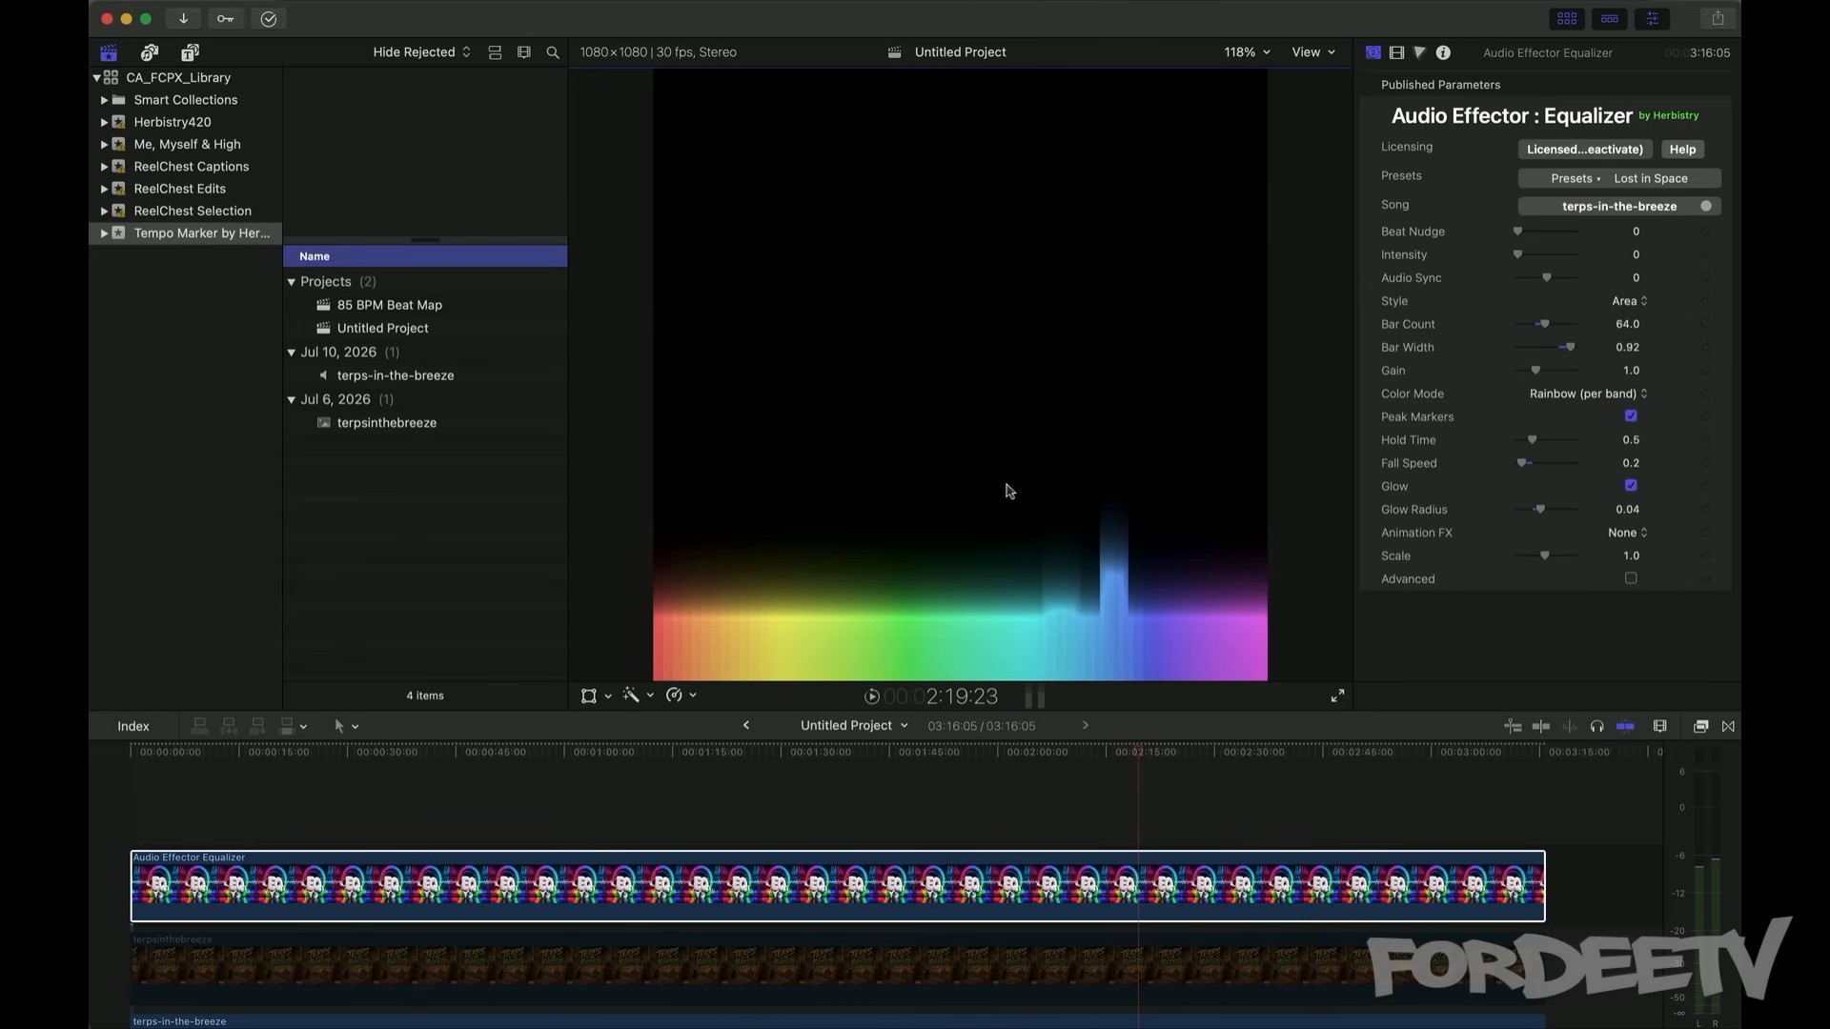
key("space")
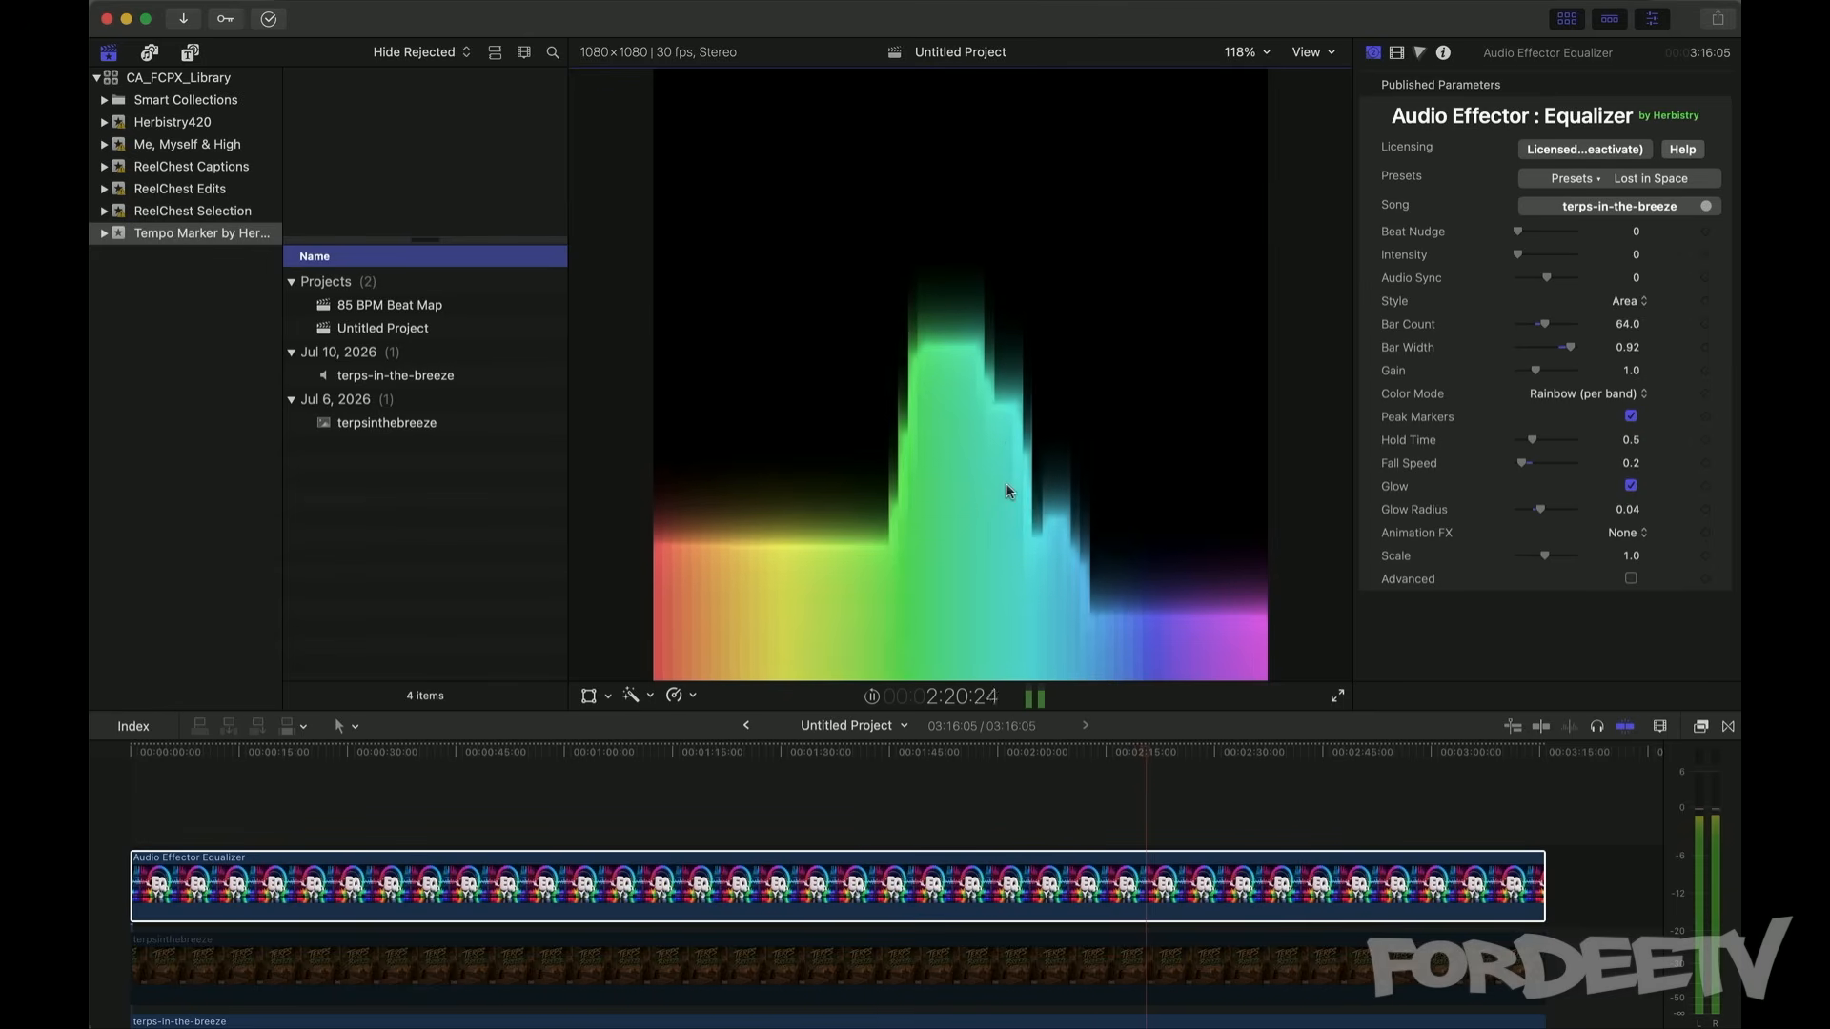
key("space")
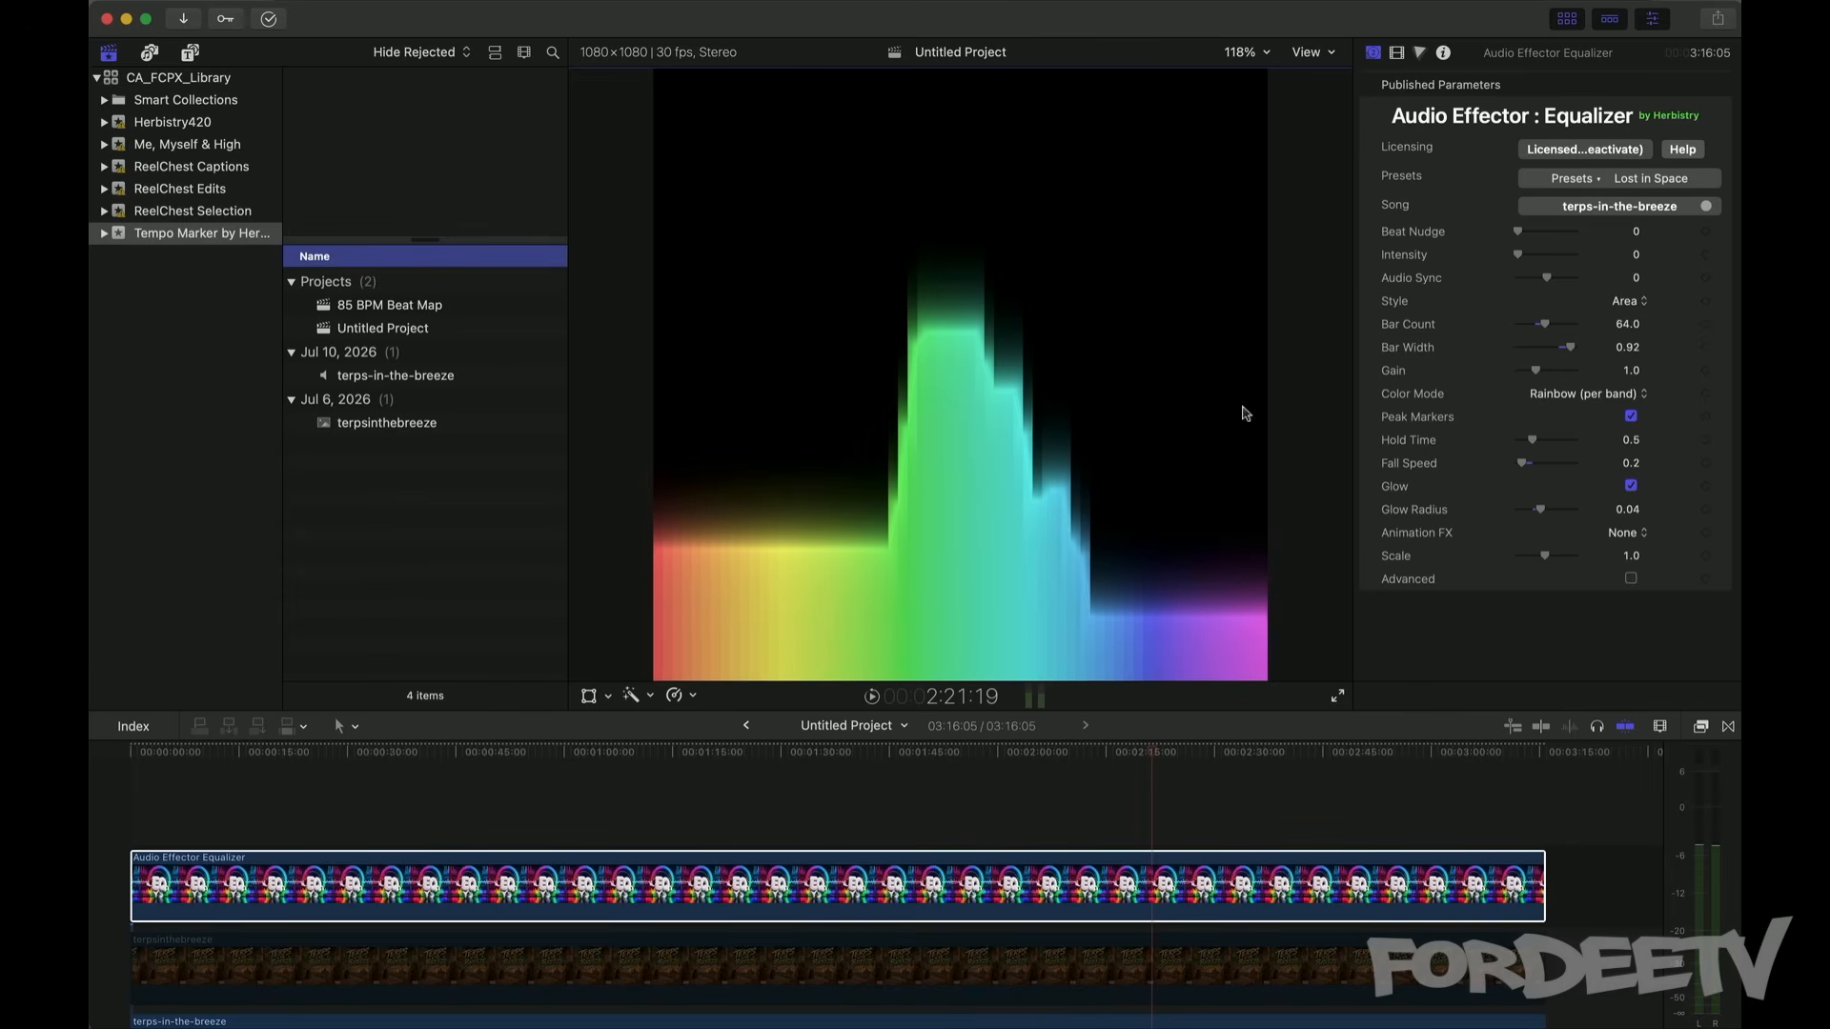
Step: Set Animation FX to RGB Shift and 2nd FX to None, and preview the color shift with the song
left_click(1628, 534)
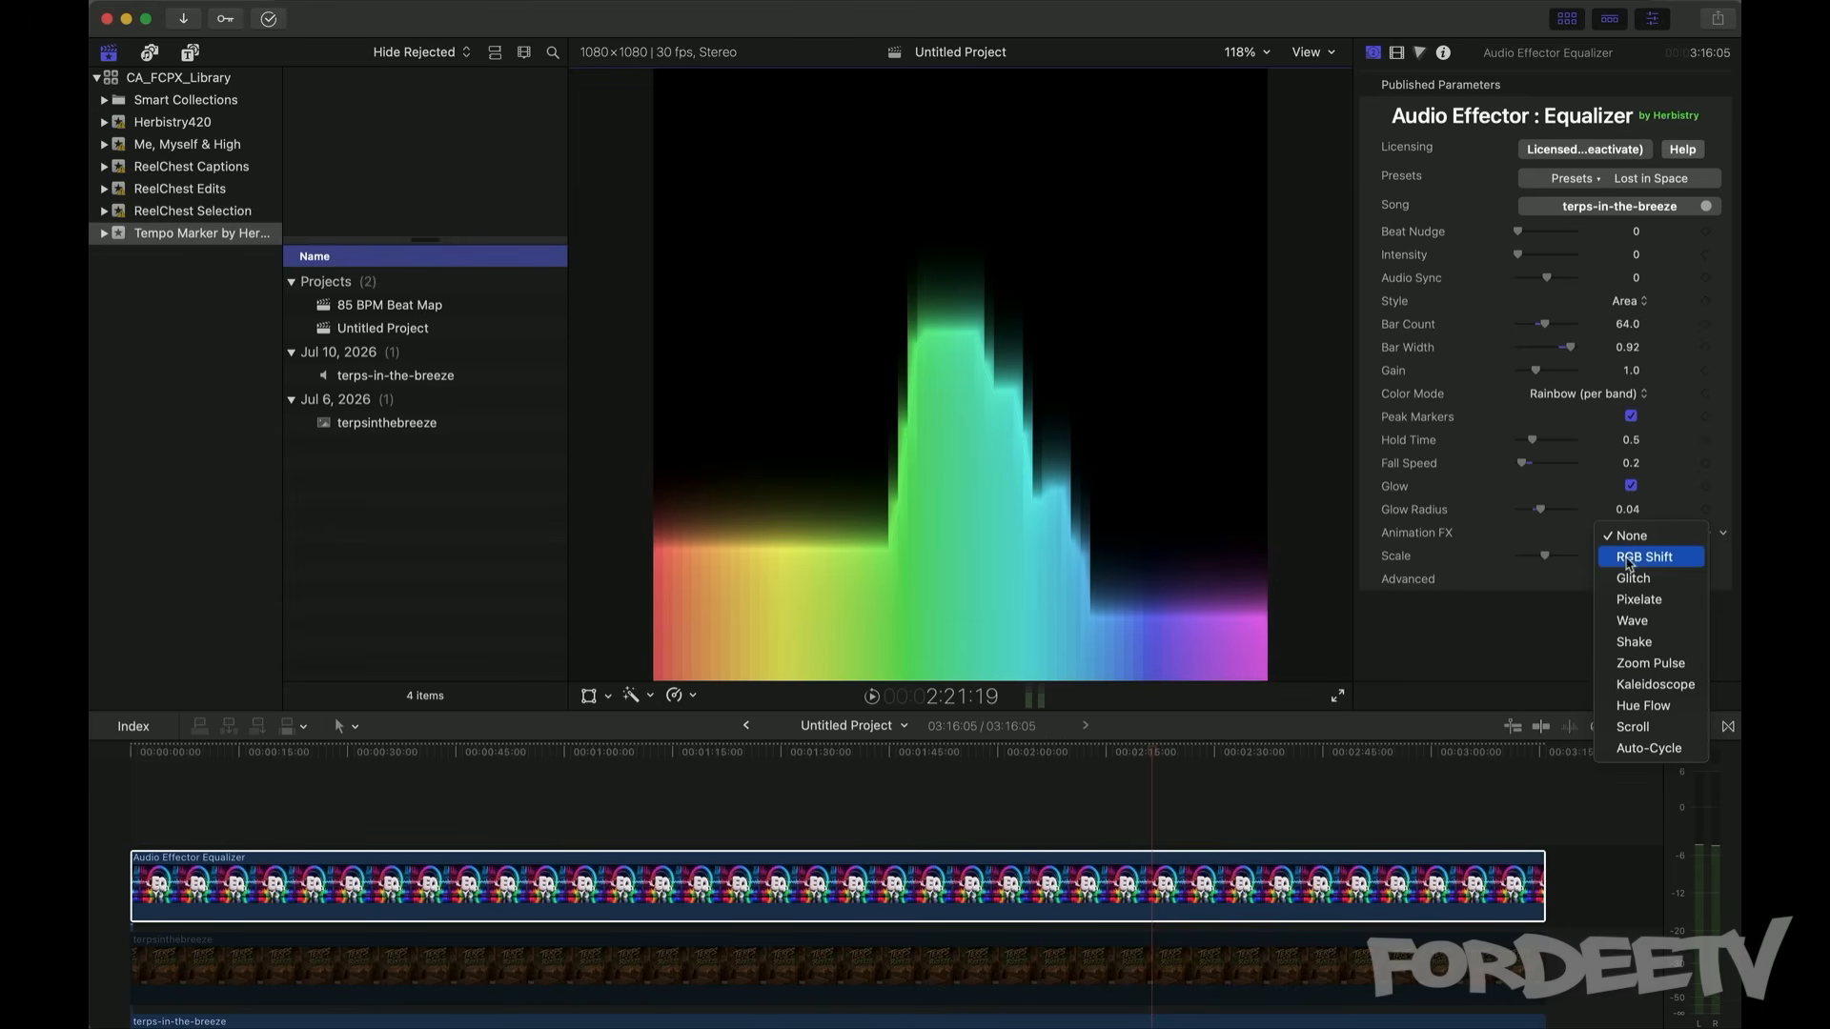
left_click(1629, 559)
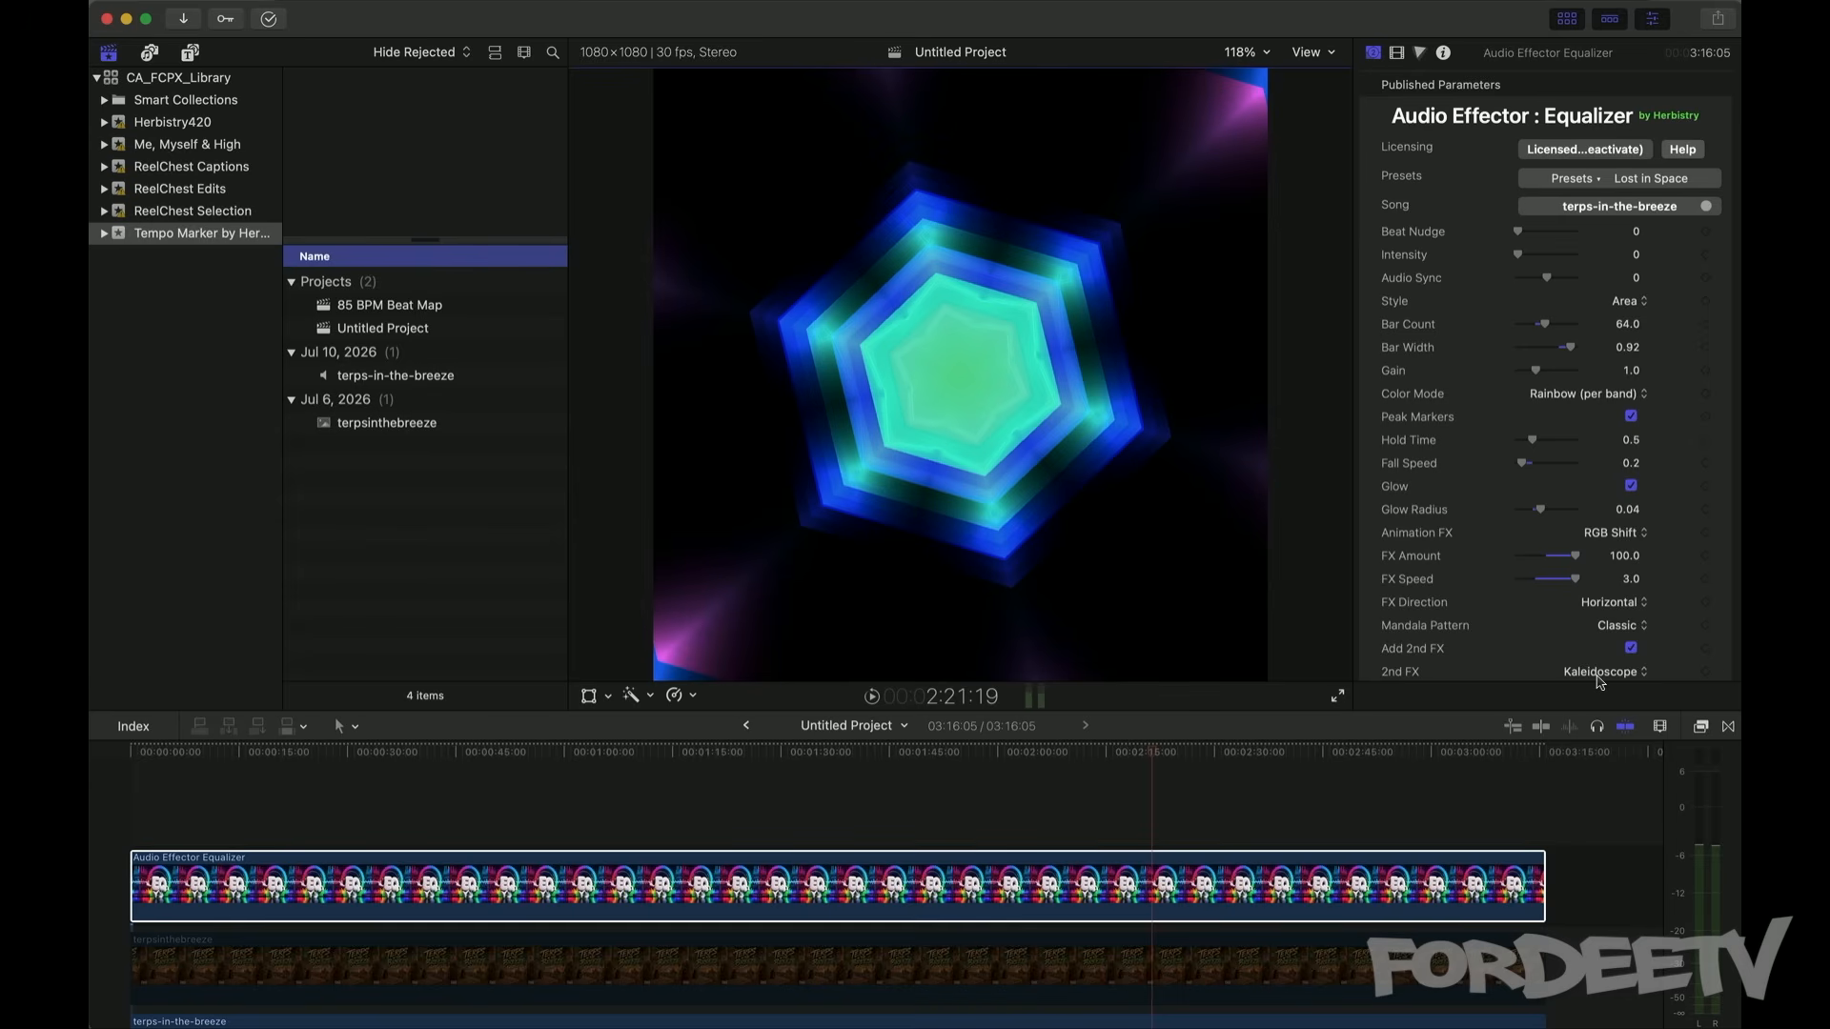
scroll(1598, 678, "down", 2)
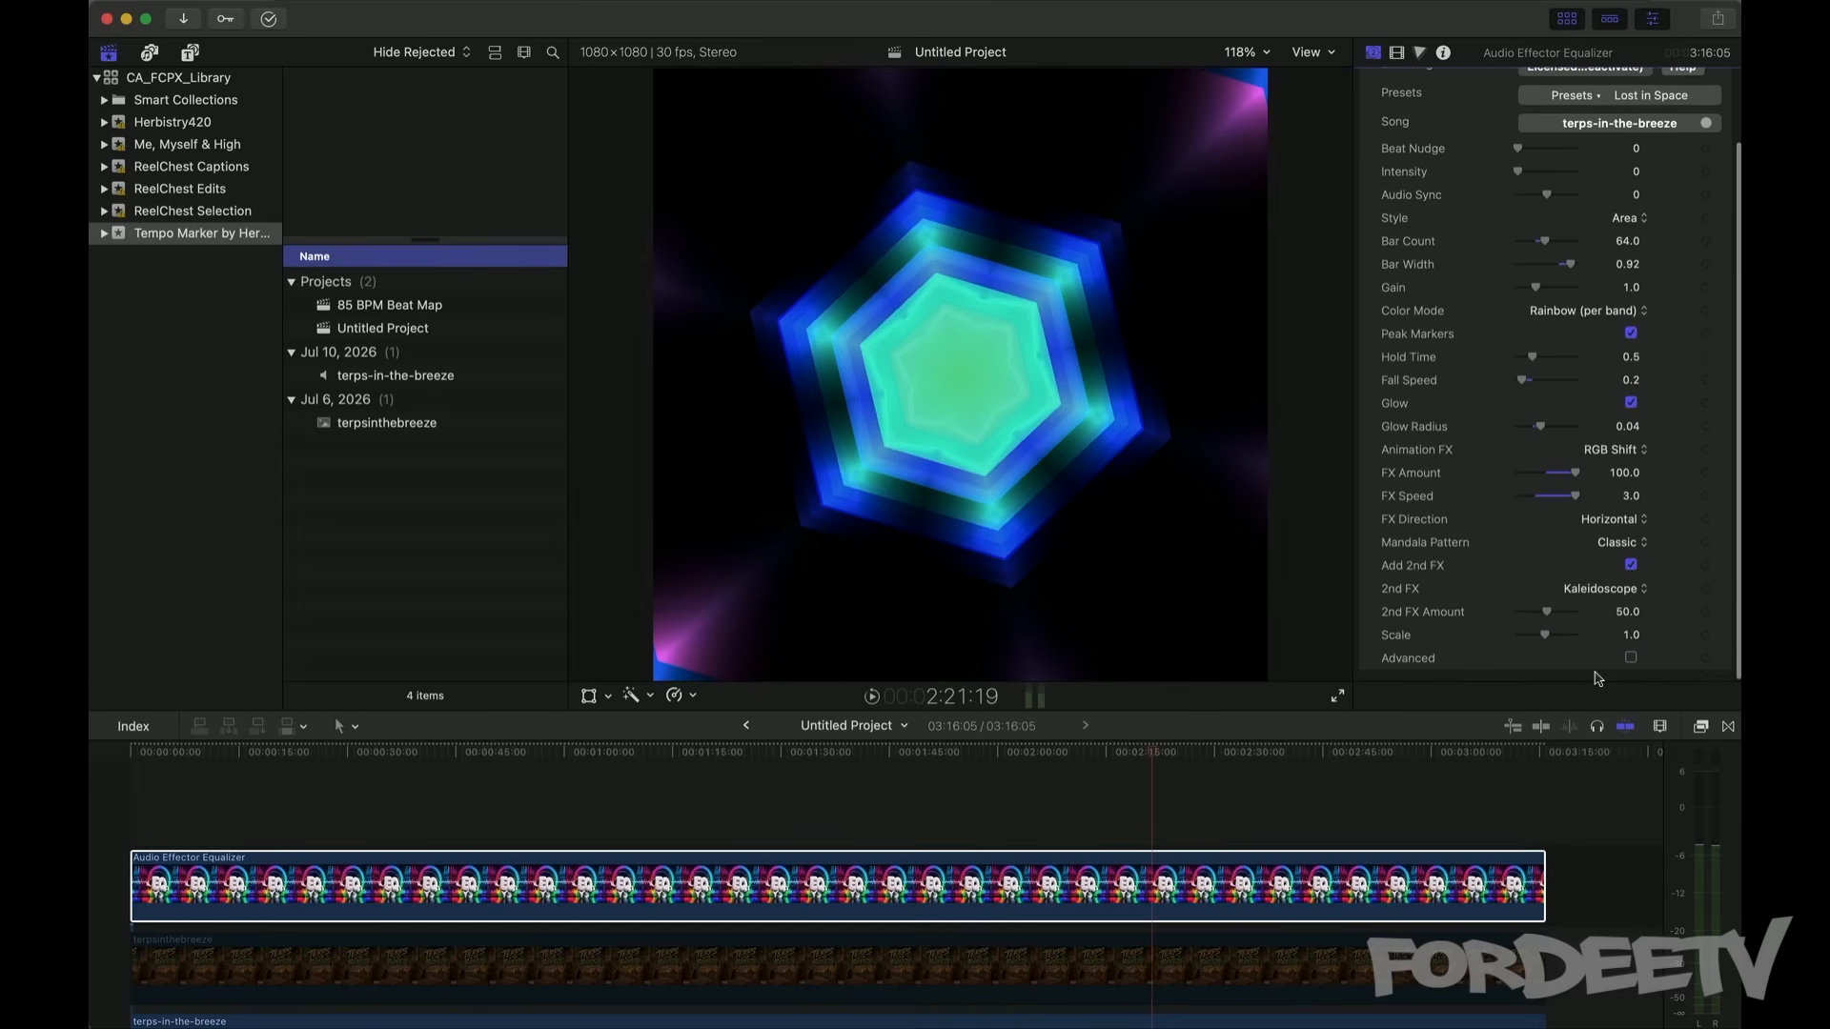
left_click(1599, 592)
left_click(1596, 444)
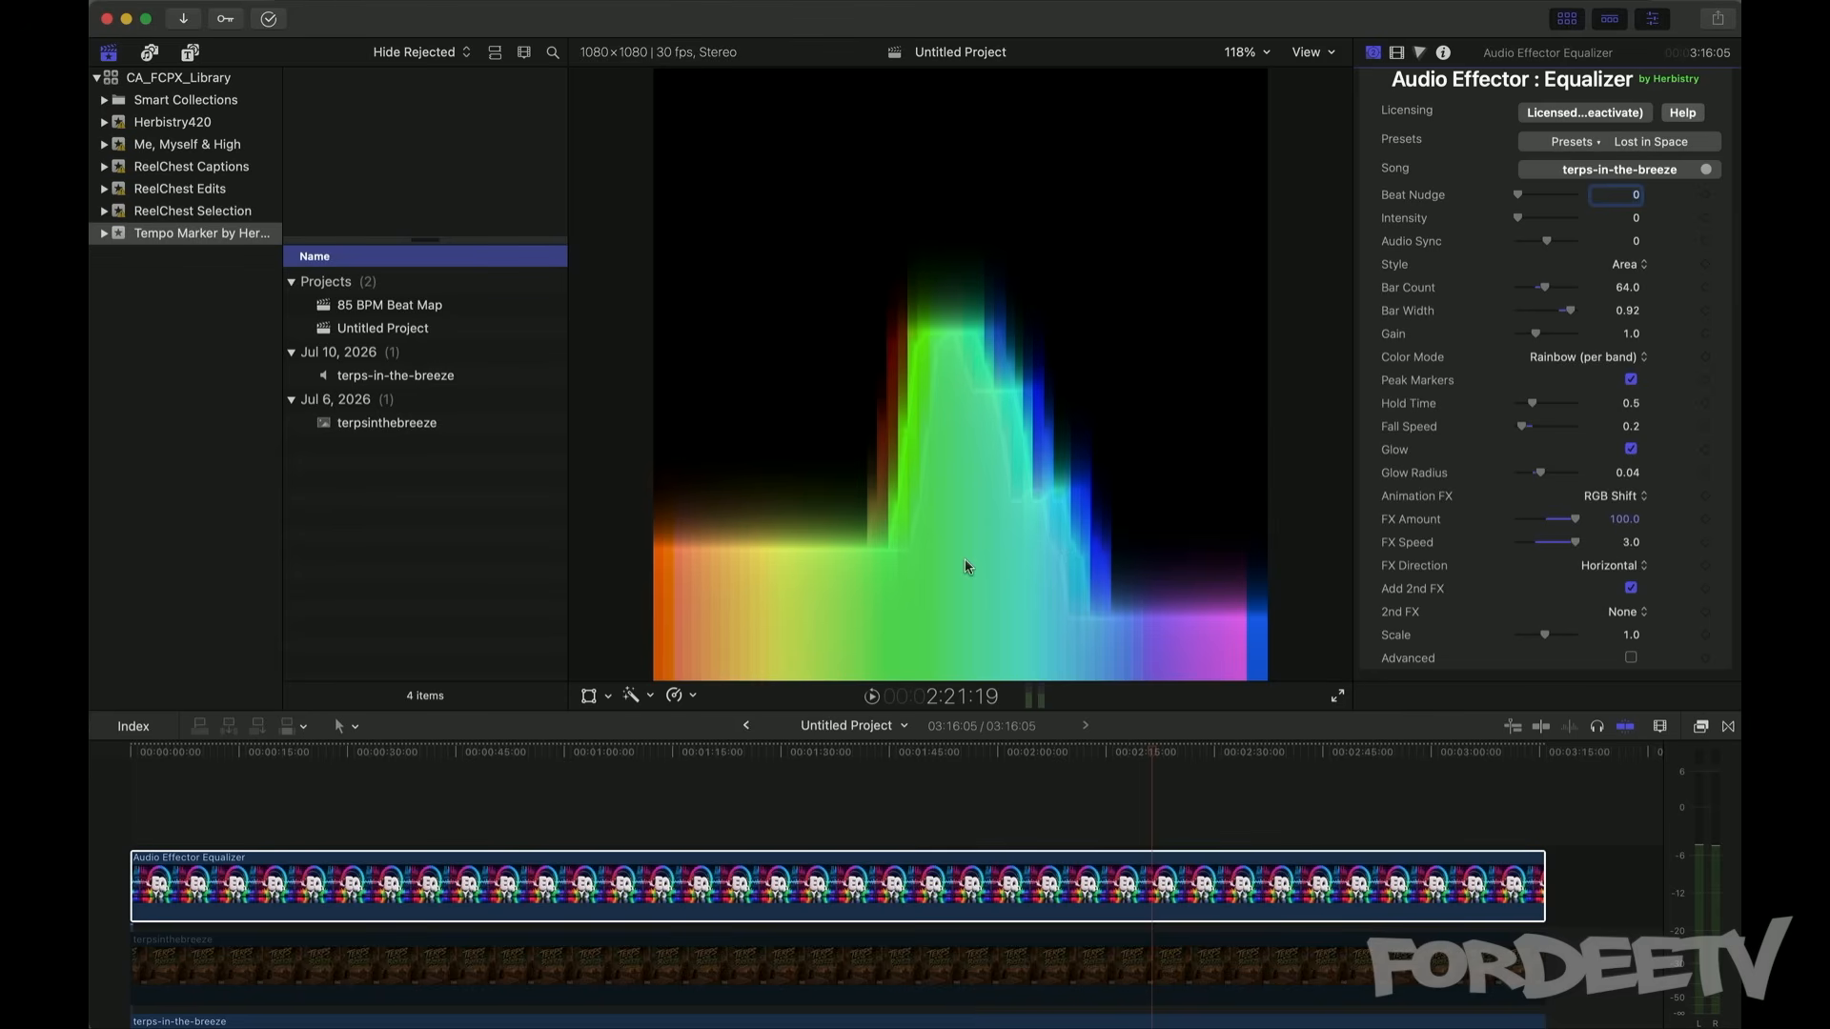
key("space")
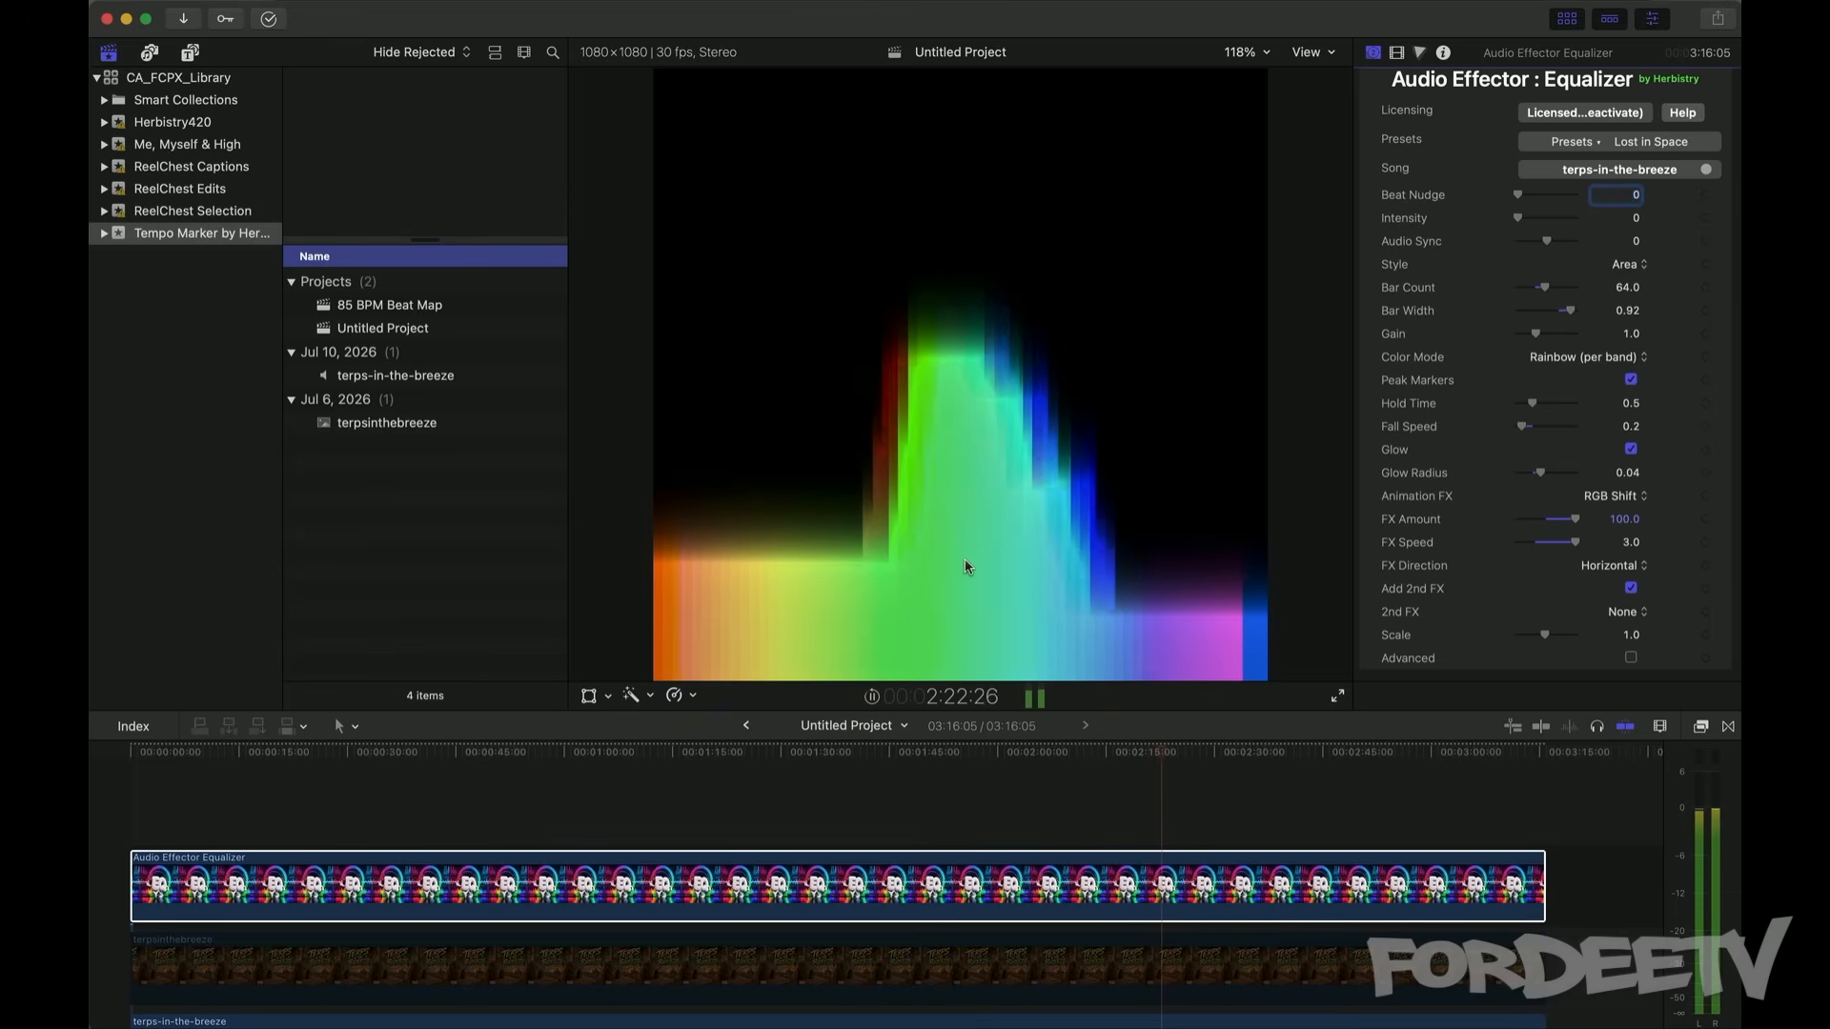
key("space")
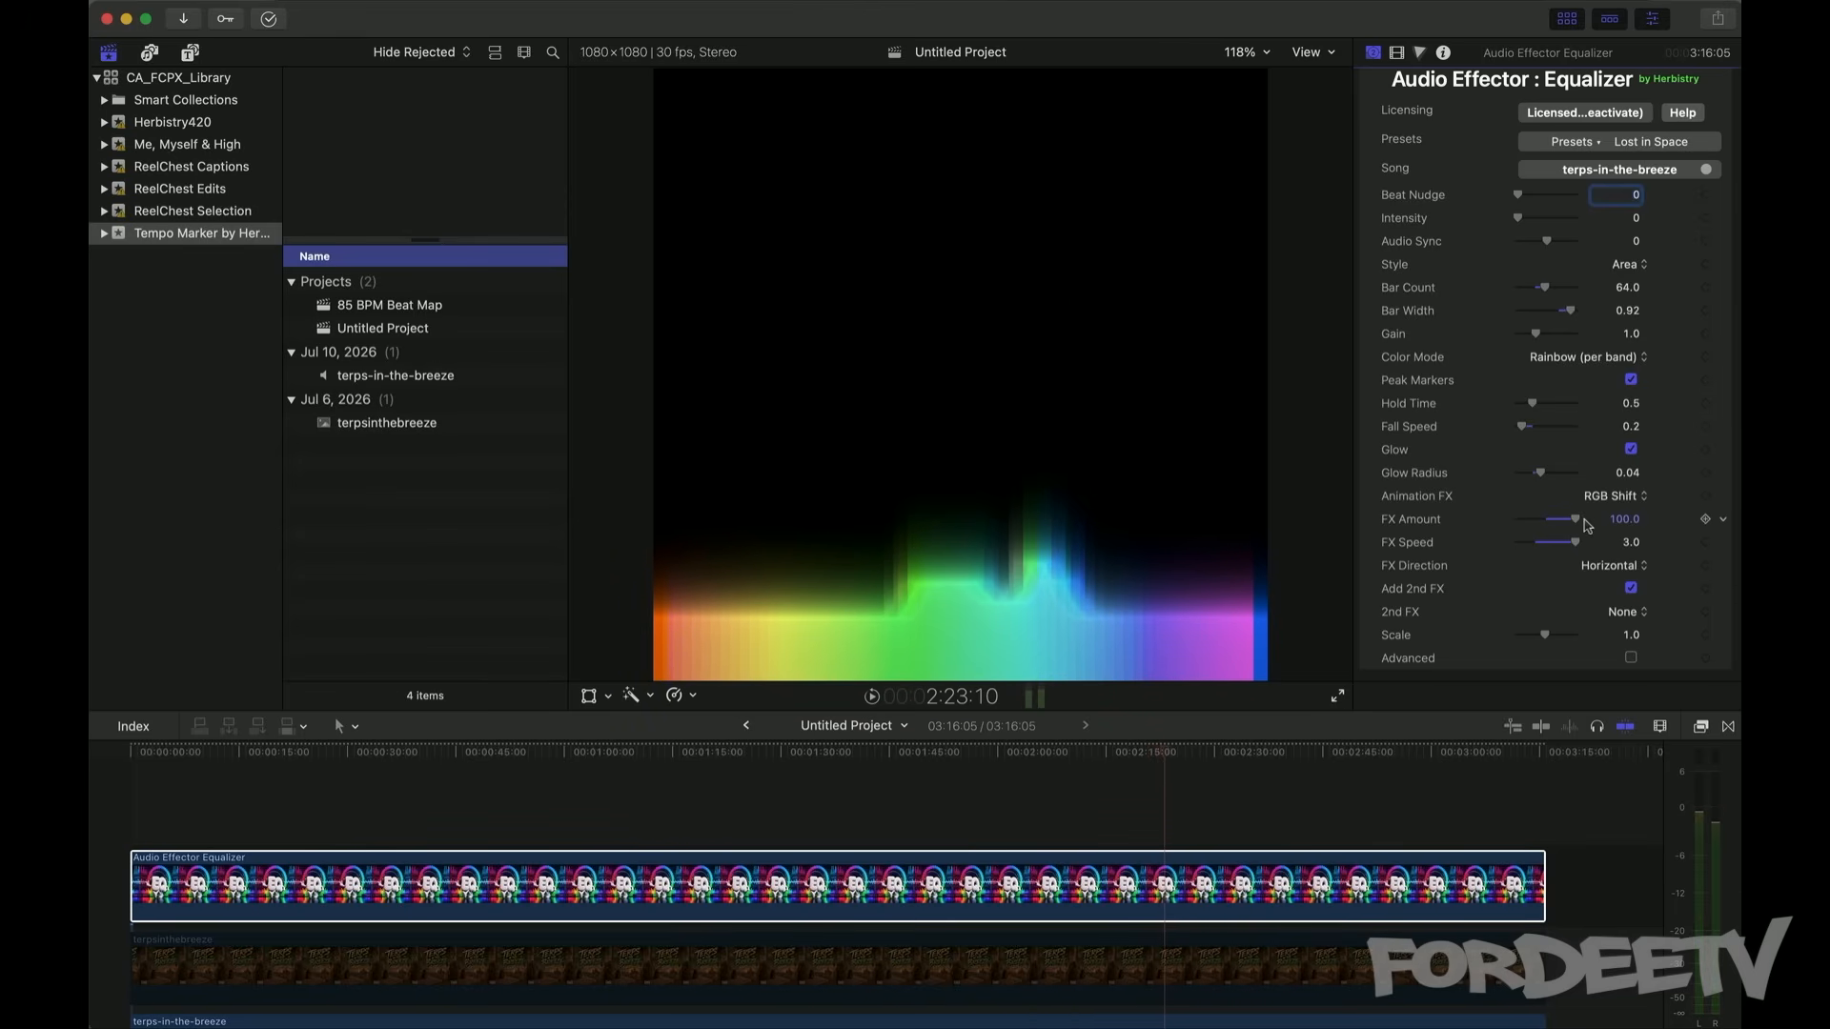
Step: Compare the RGB Shift at FX Amount 0 and 100.0, and preview it at 100.0 with FX Speed set to 0.96
left_click_drag(1579, 520, 1511, 527)
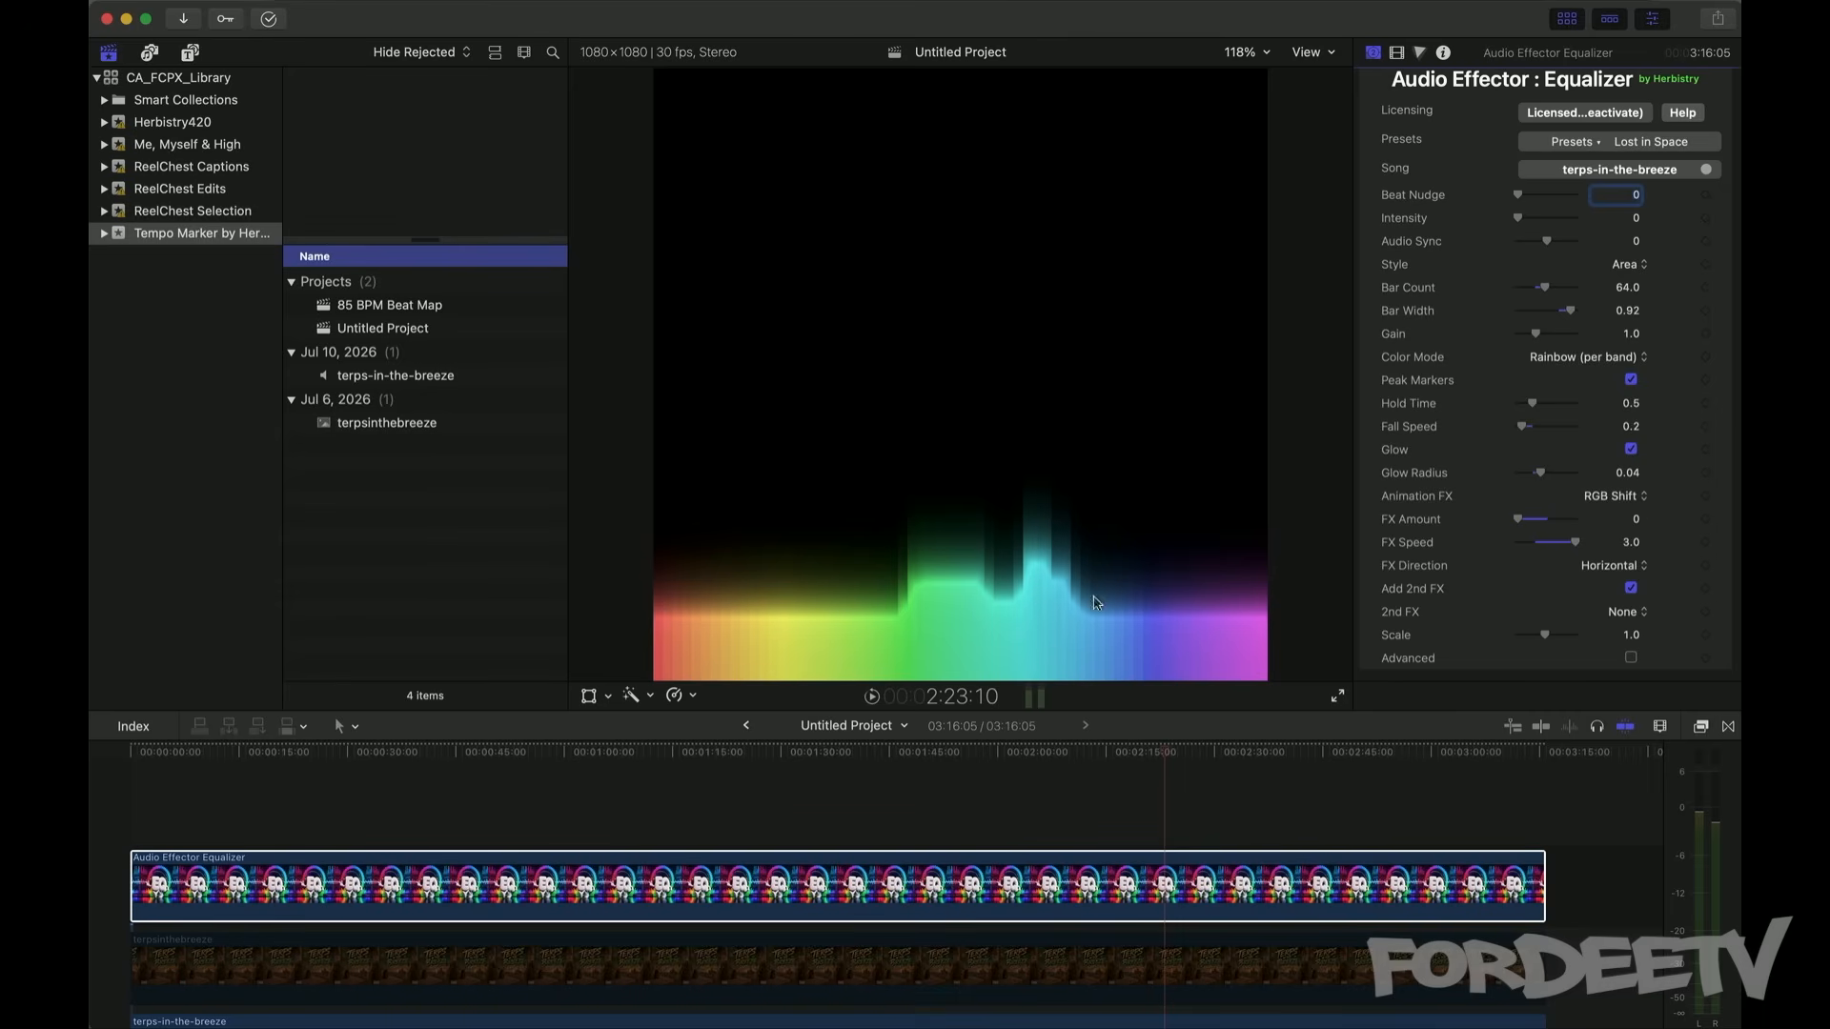
left_click_drag(1518, 519, 1706, 518)
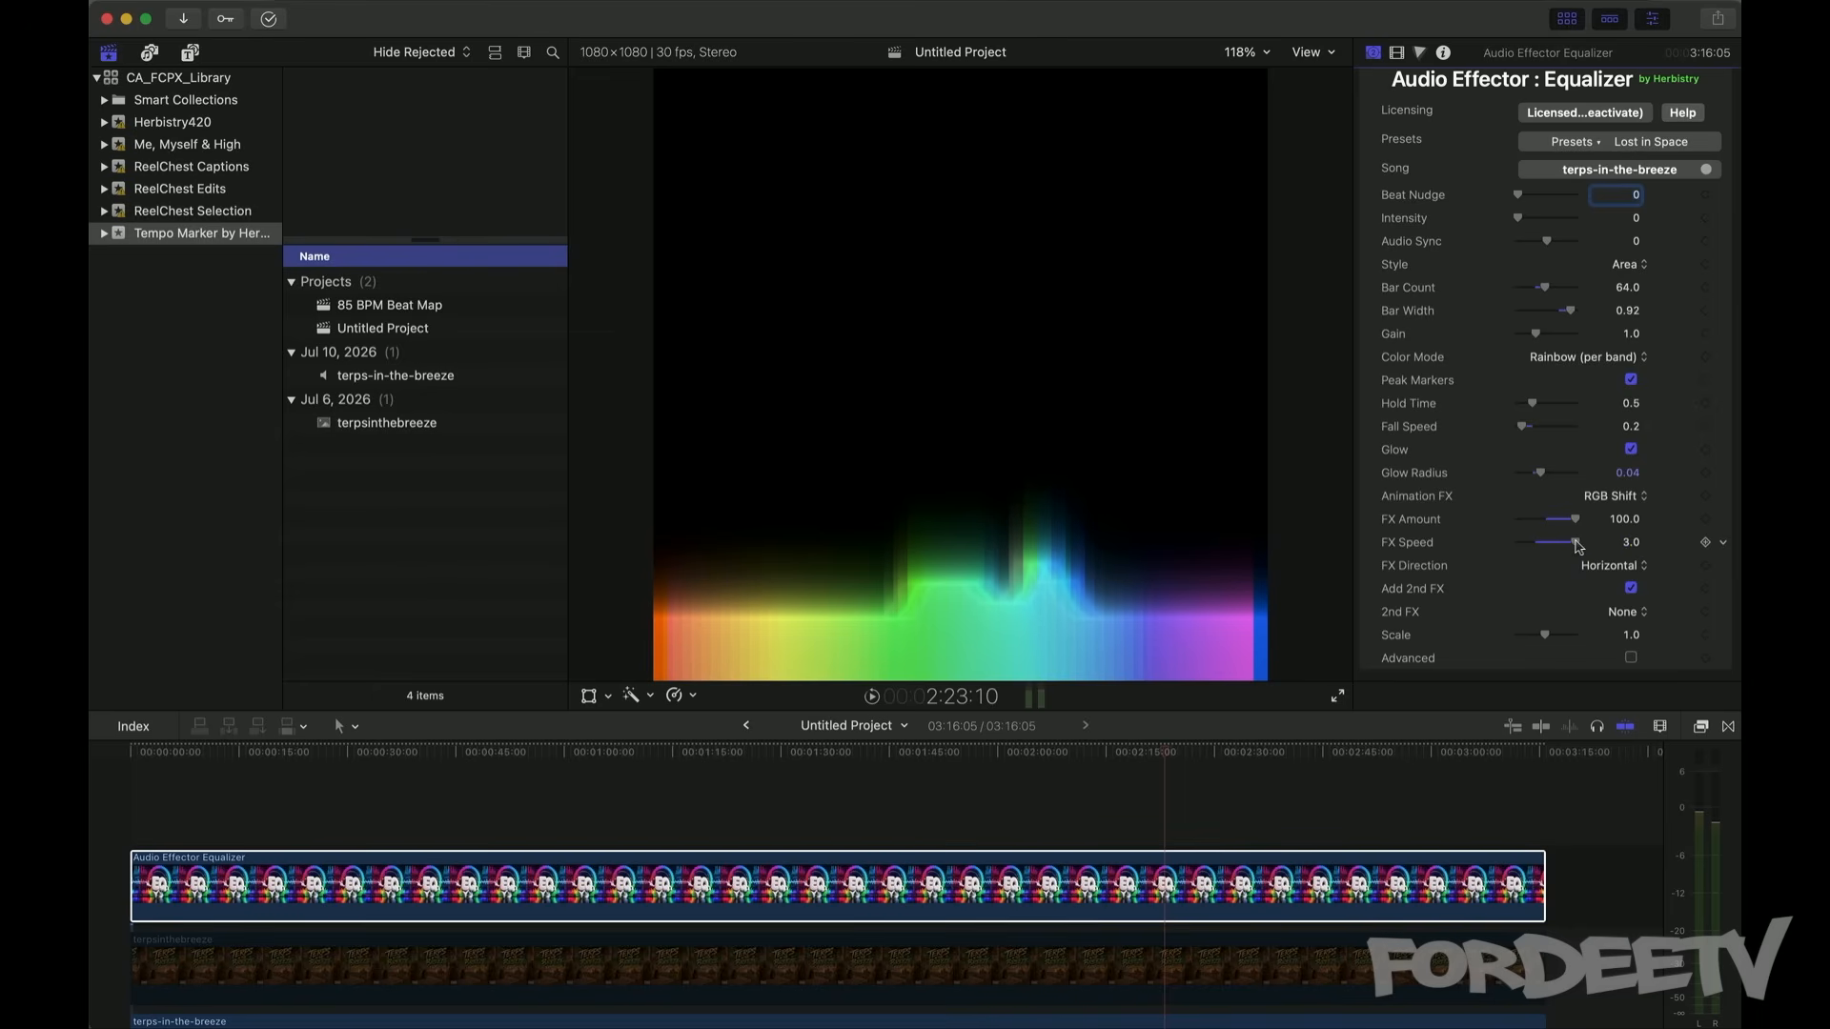
left_click_drag(1578, 545, 1538, 553)
key("space")
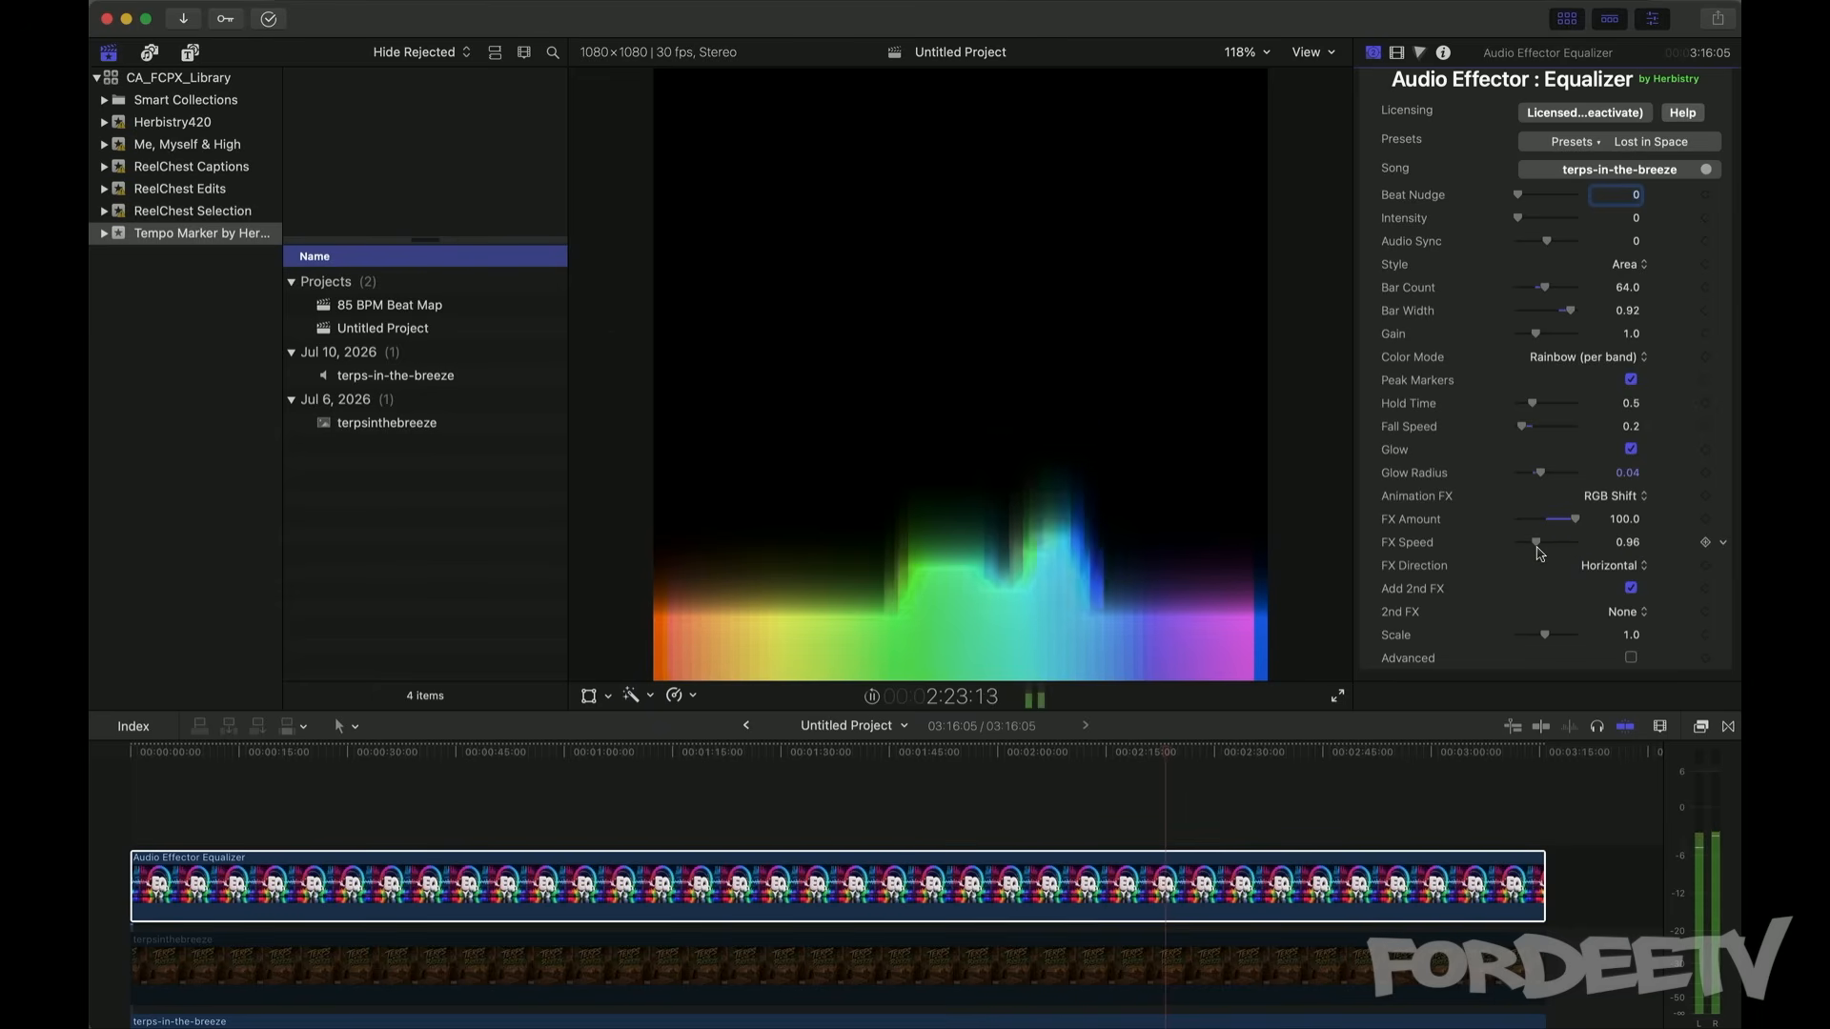
key("space")
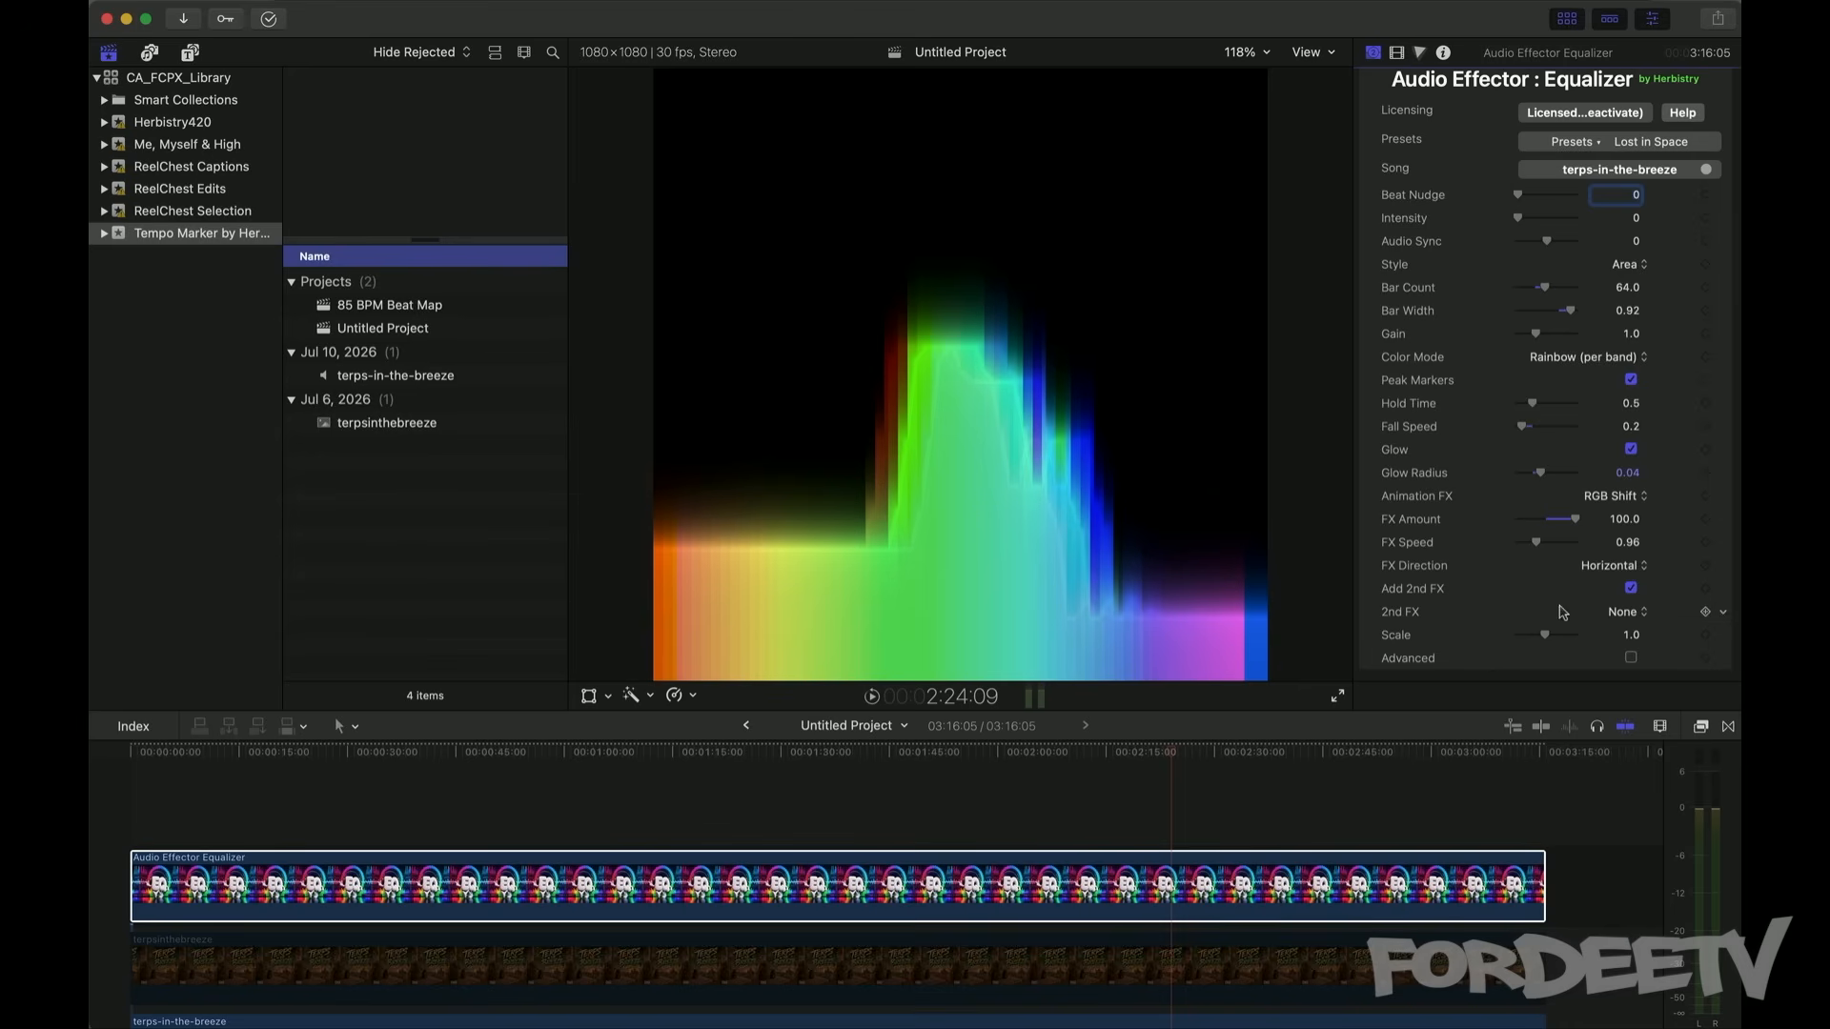
Step: Set Animation FX to Glitch and preview it with the song, and disable the second effect
left_click(1597, 497)
left_click(1608, 520)
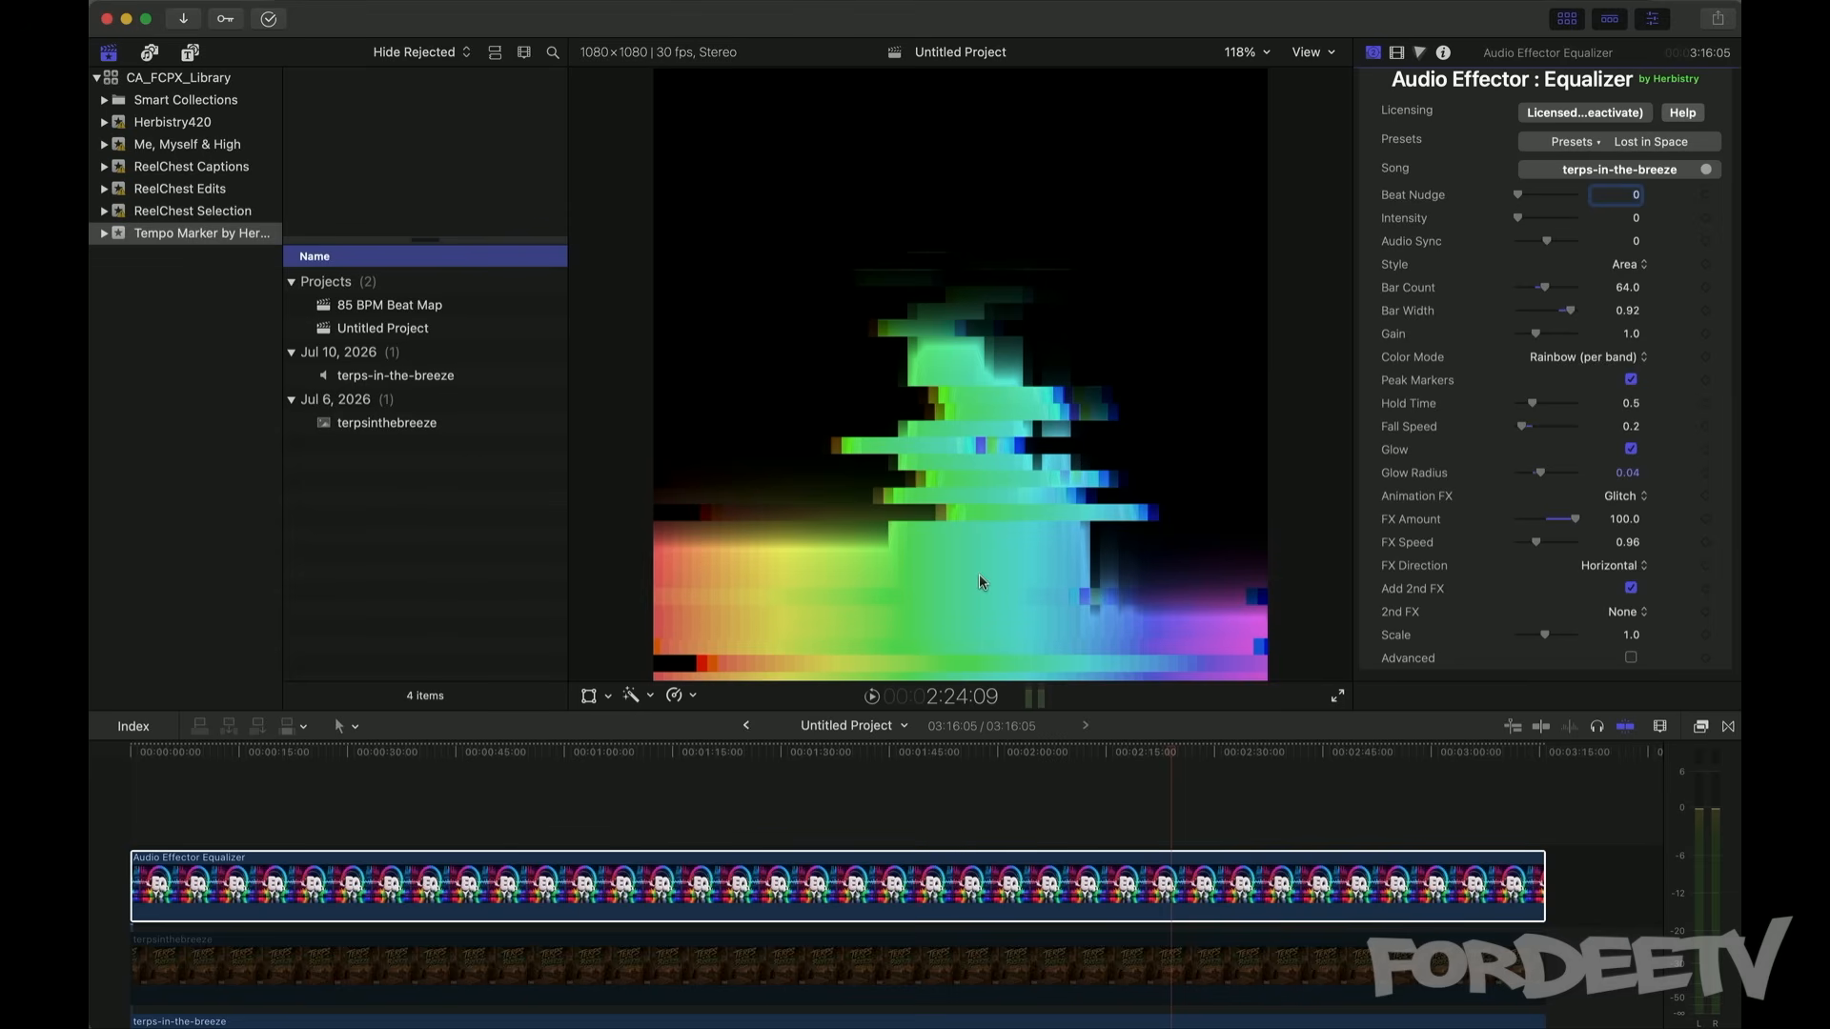
key("space")
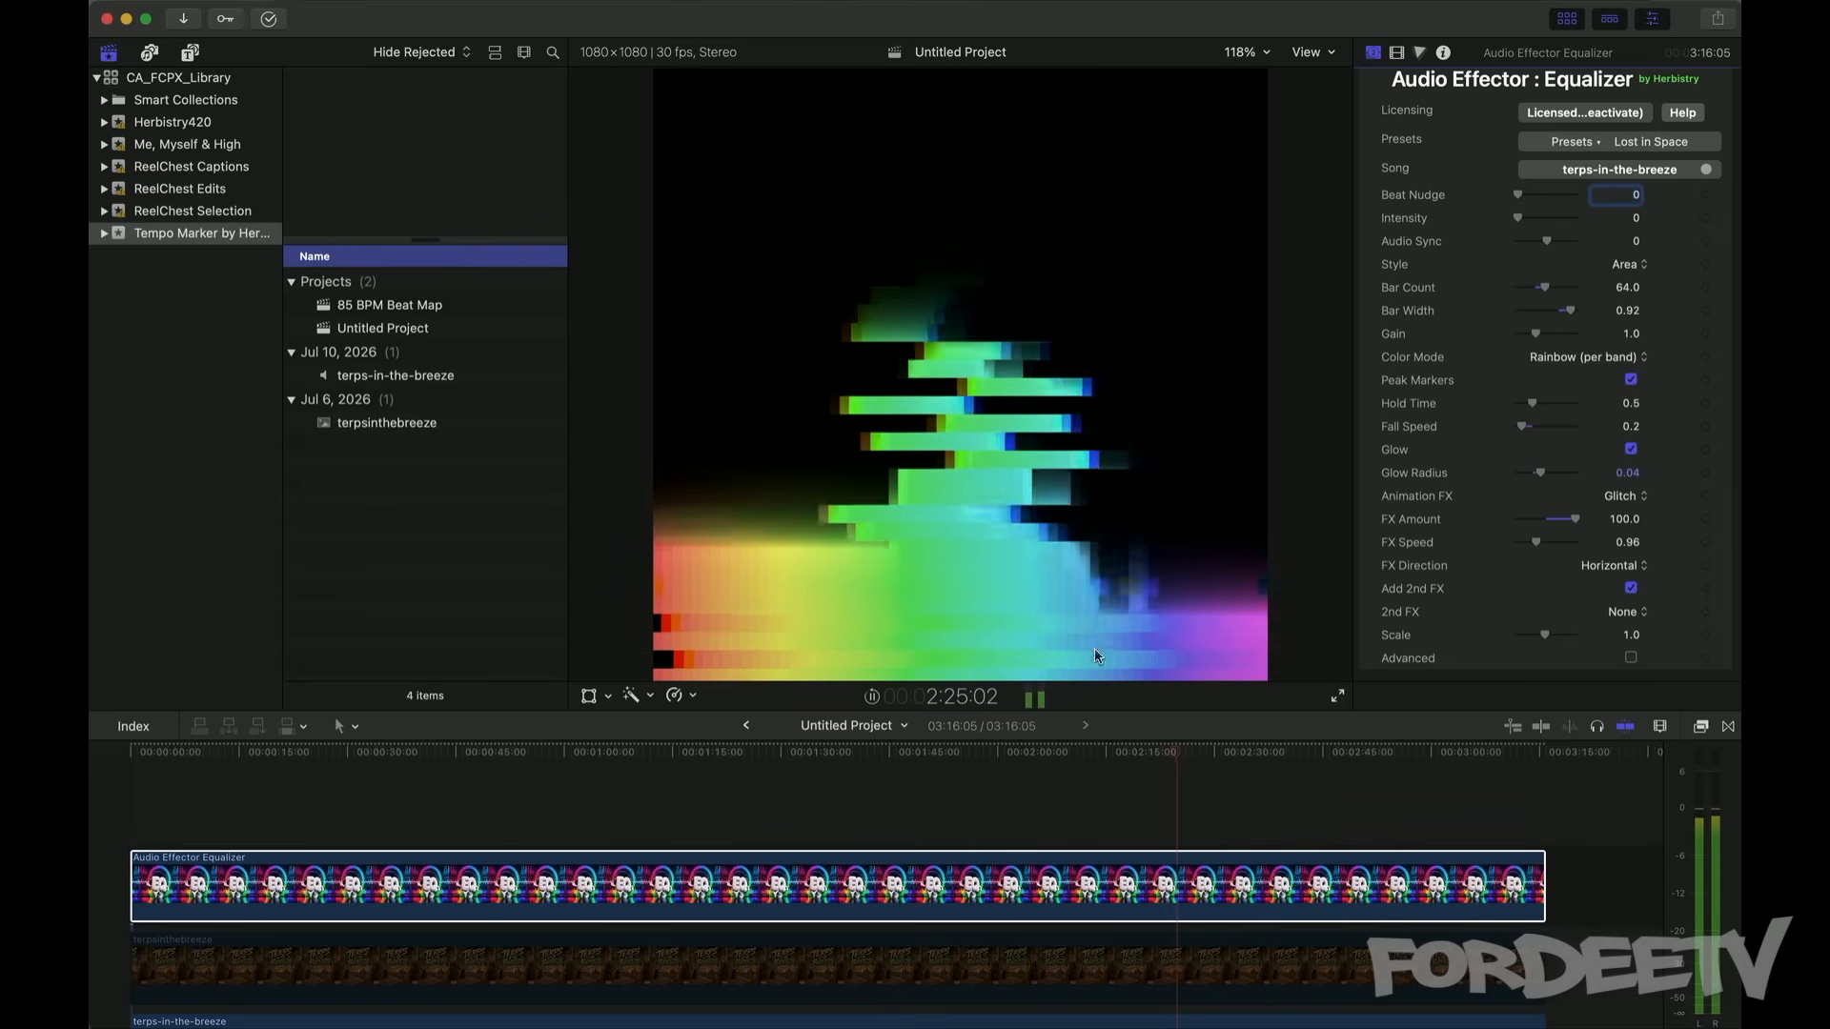
left_click(1631, 588)
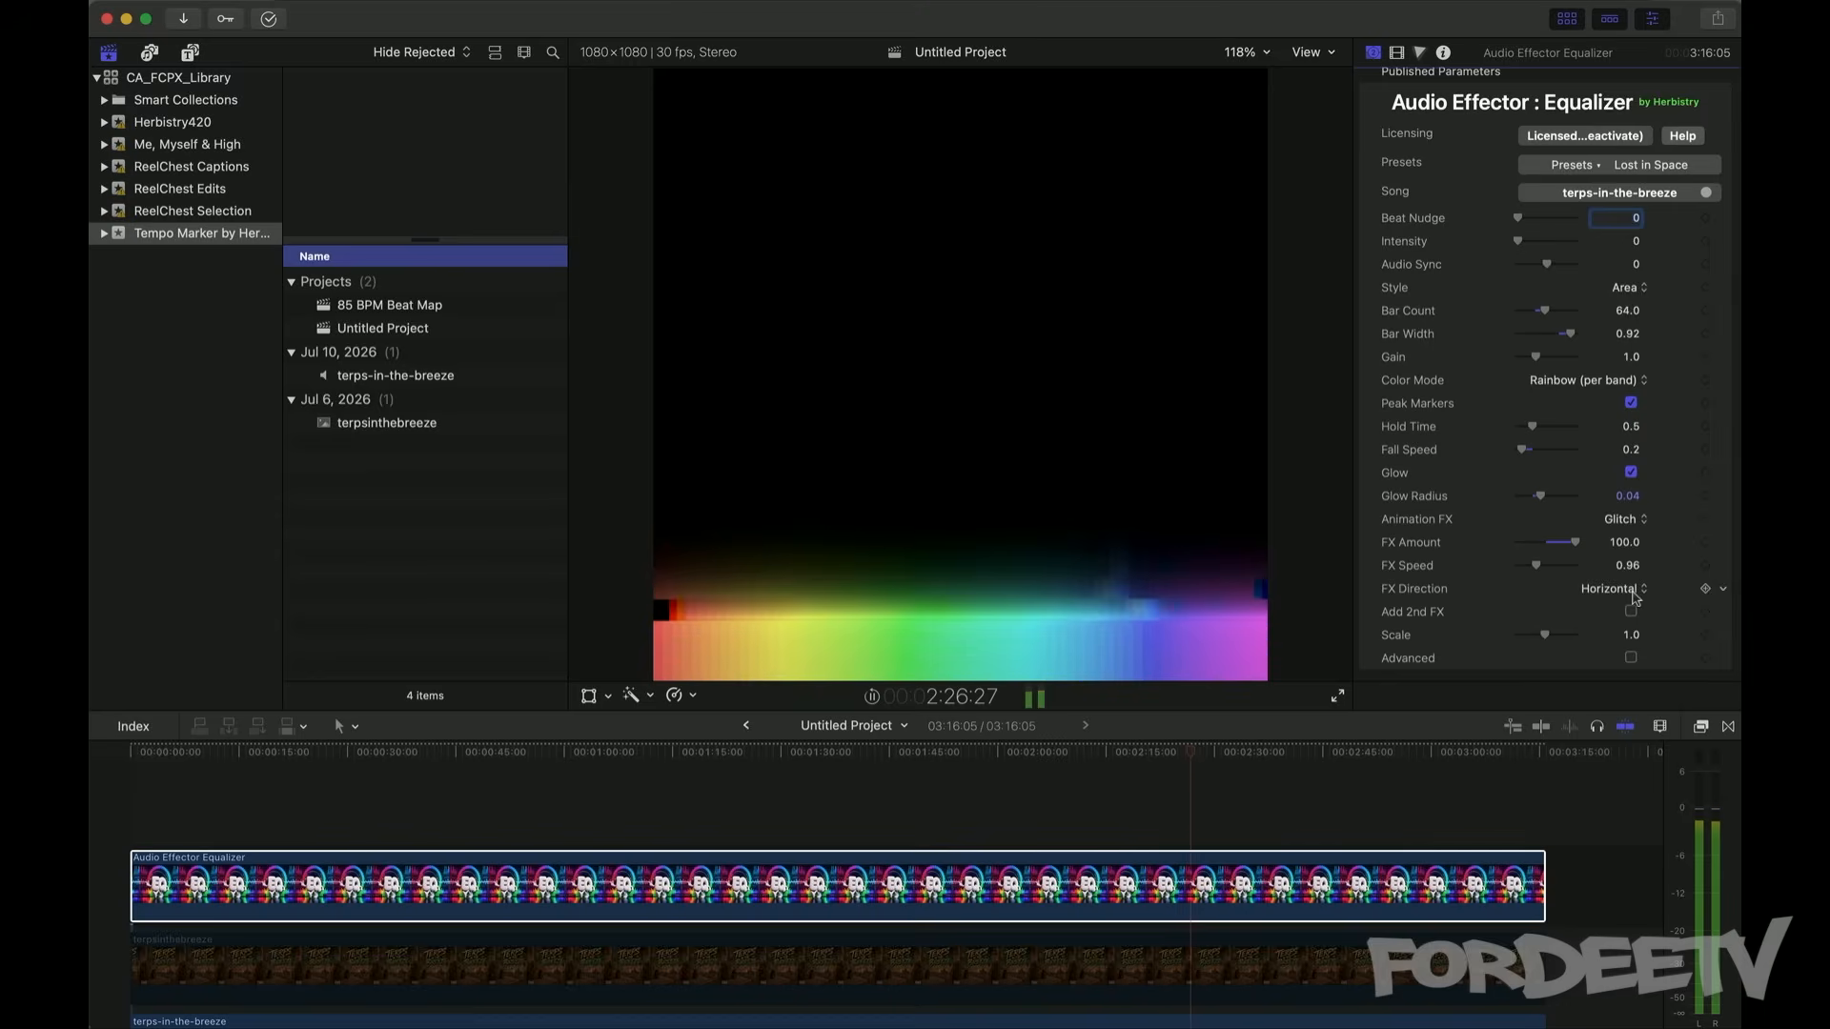
Step: Set Animation FX to Pixelate and switch the equalizer Style to Radial (Outward)
left_click(1621, 519)
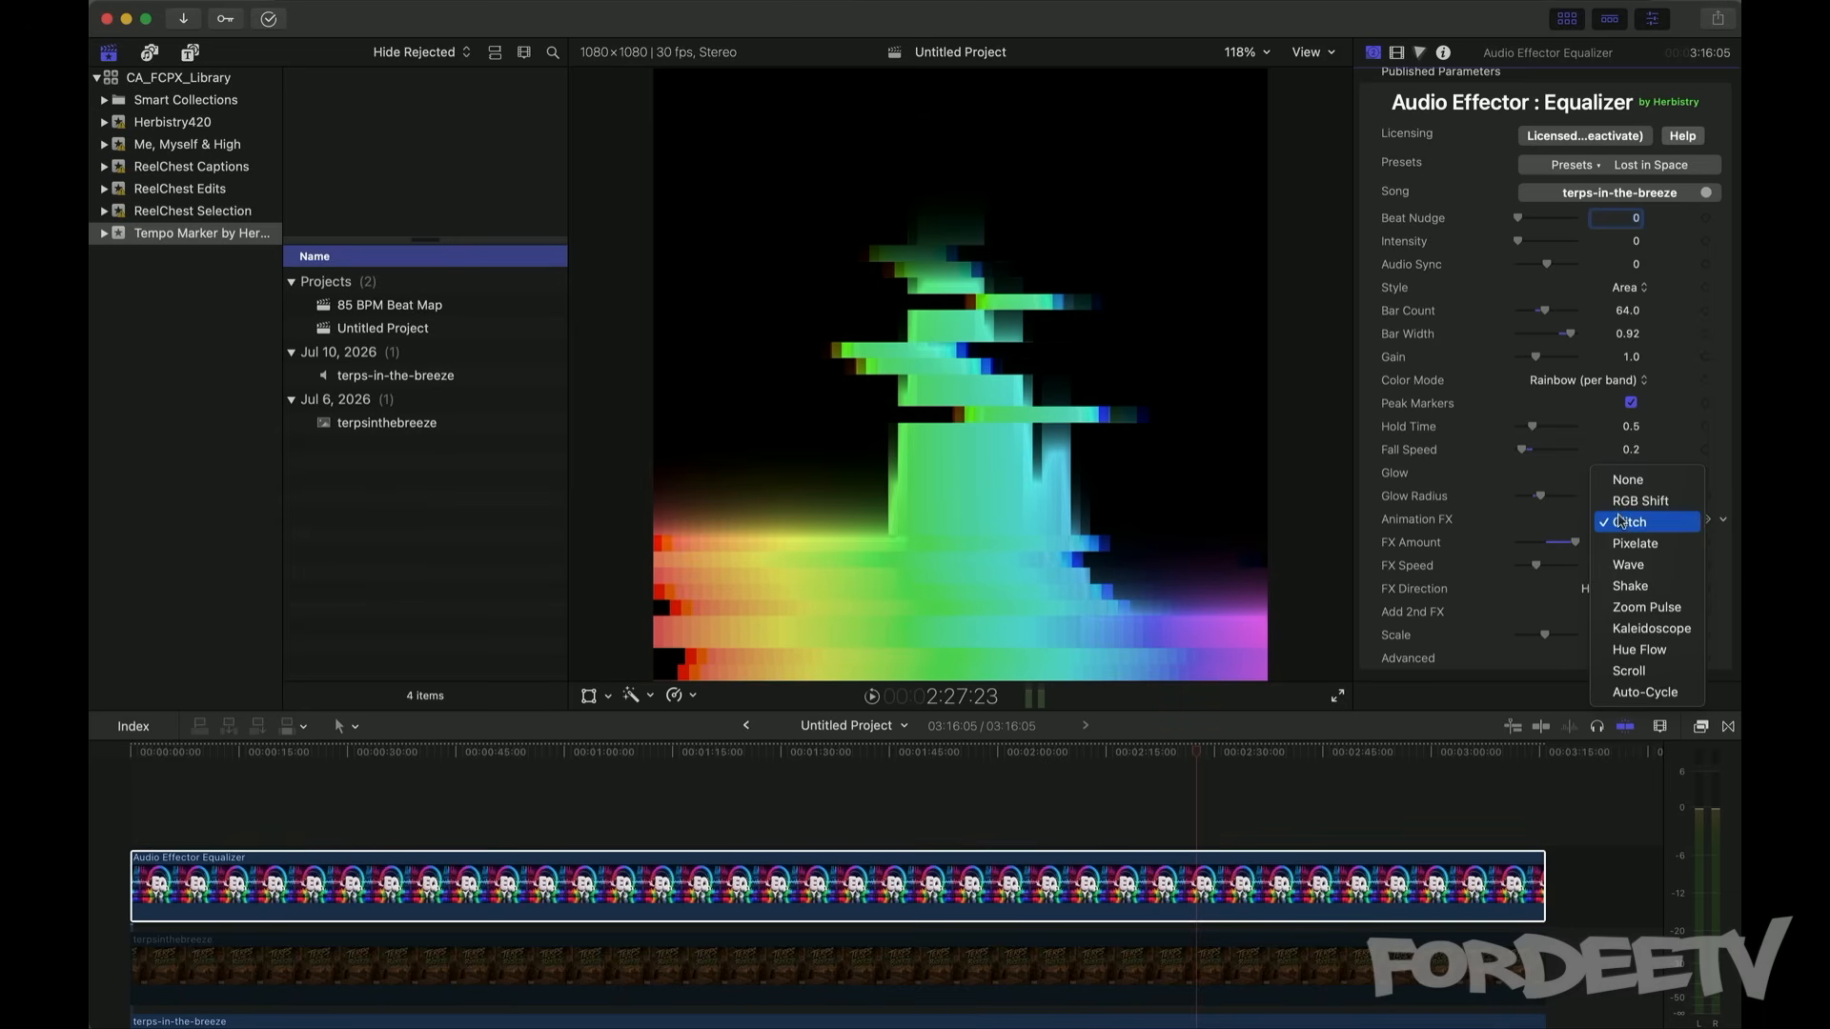
left_click(1635, 543)
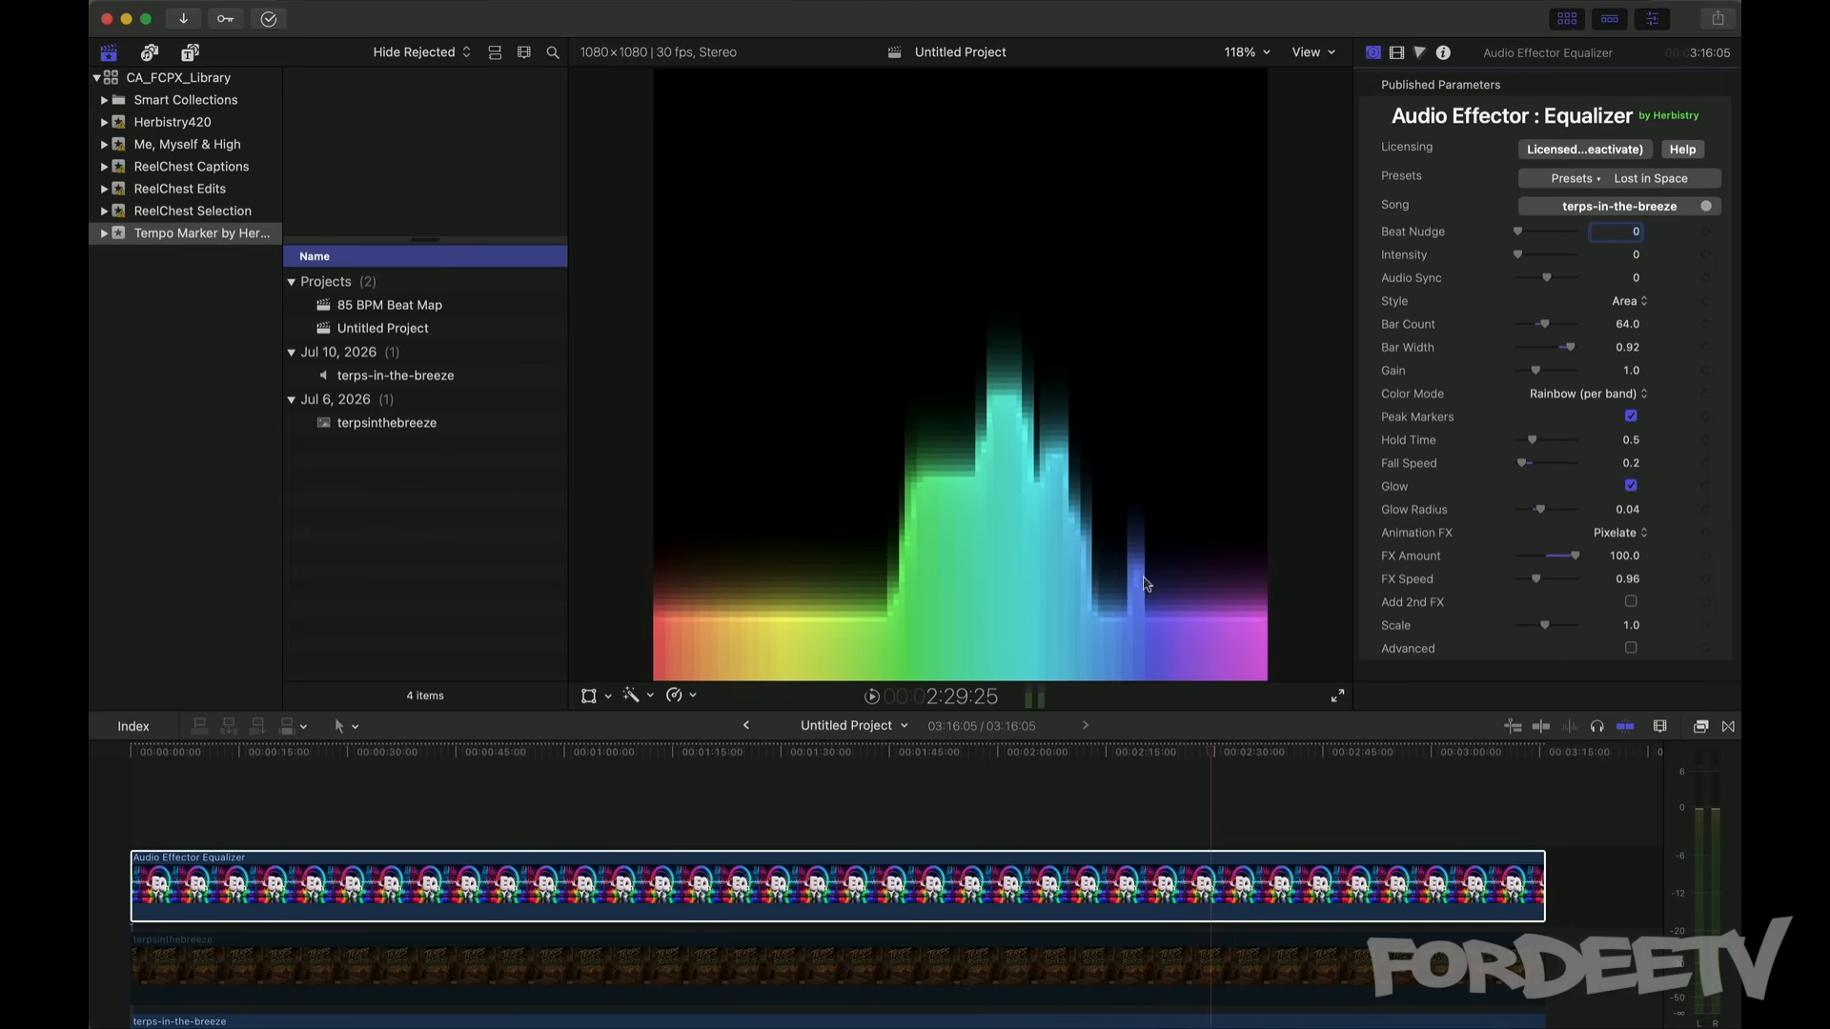
left_click(1630, 301)
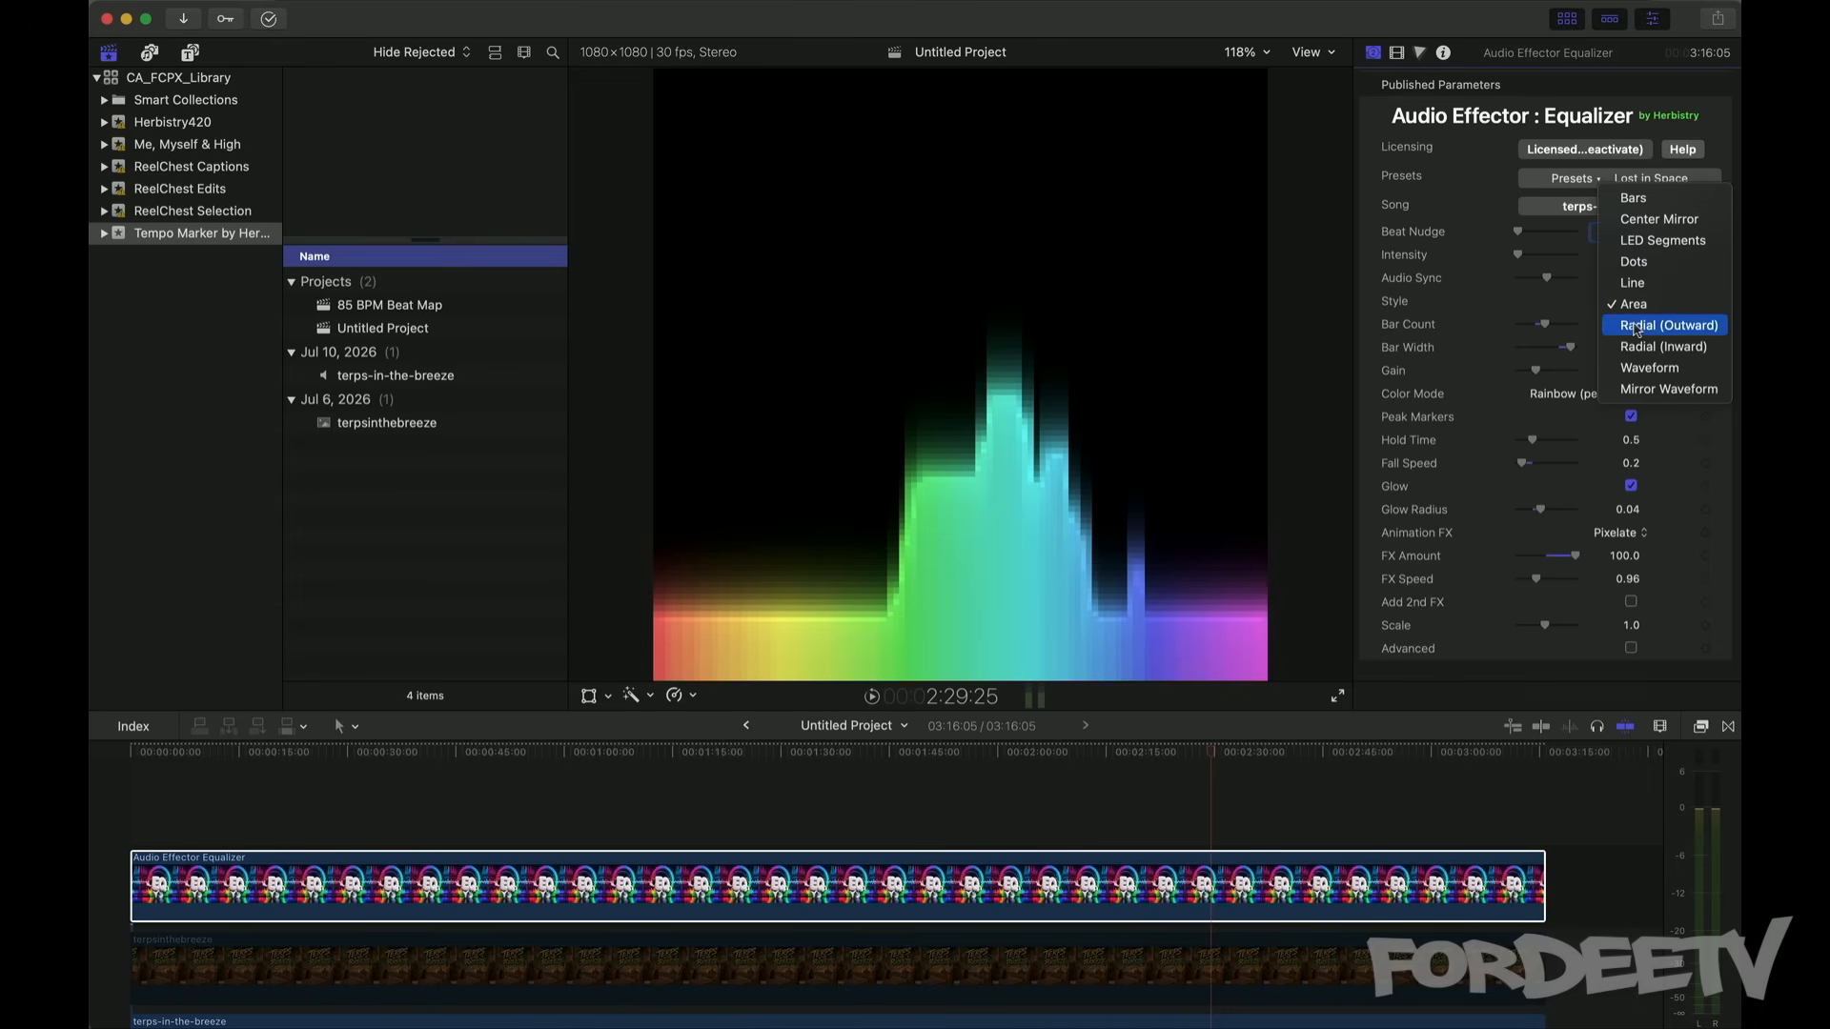
left_click(1635, 325)
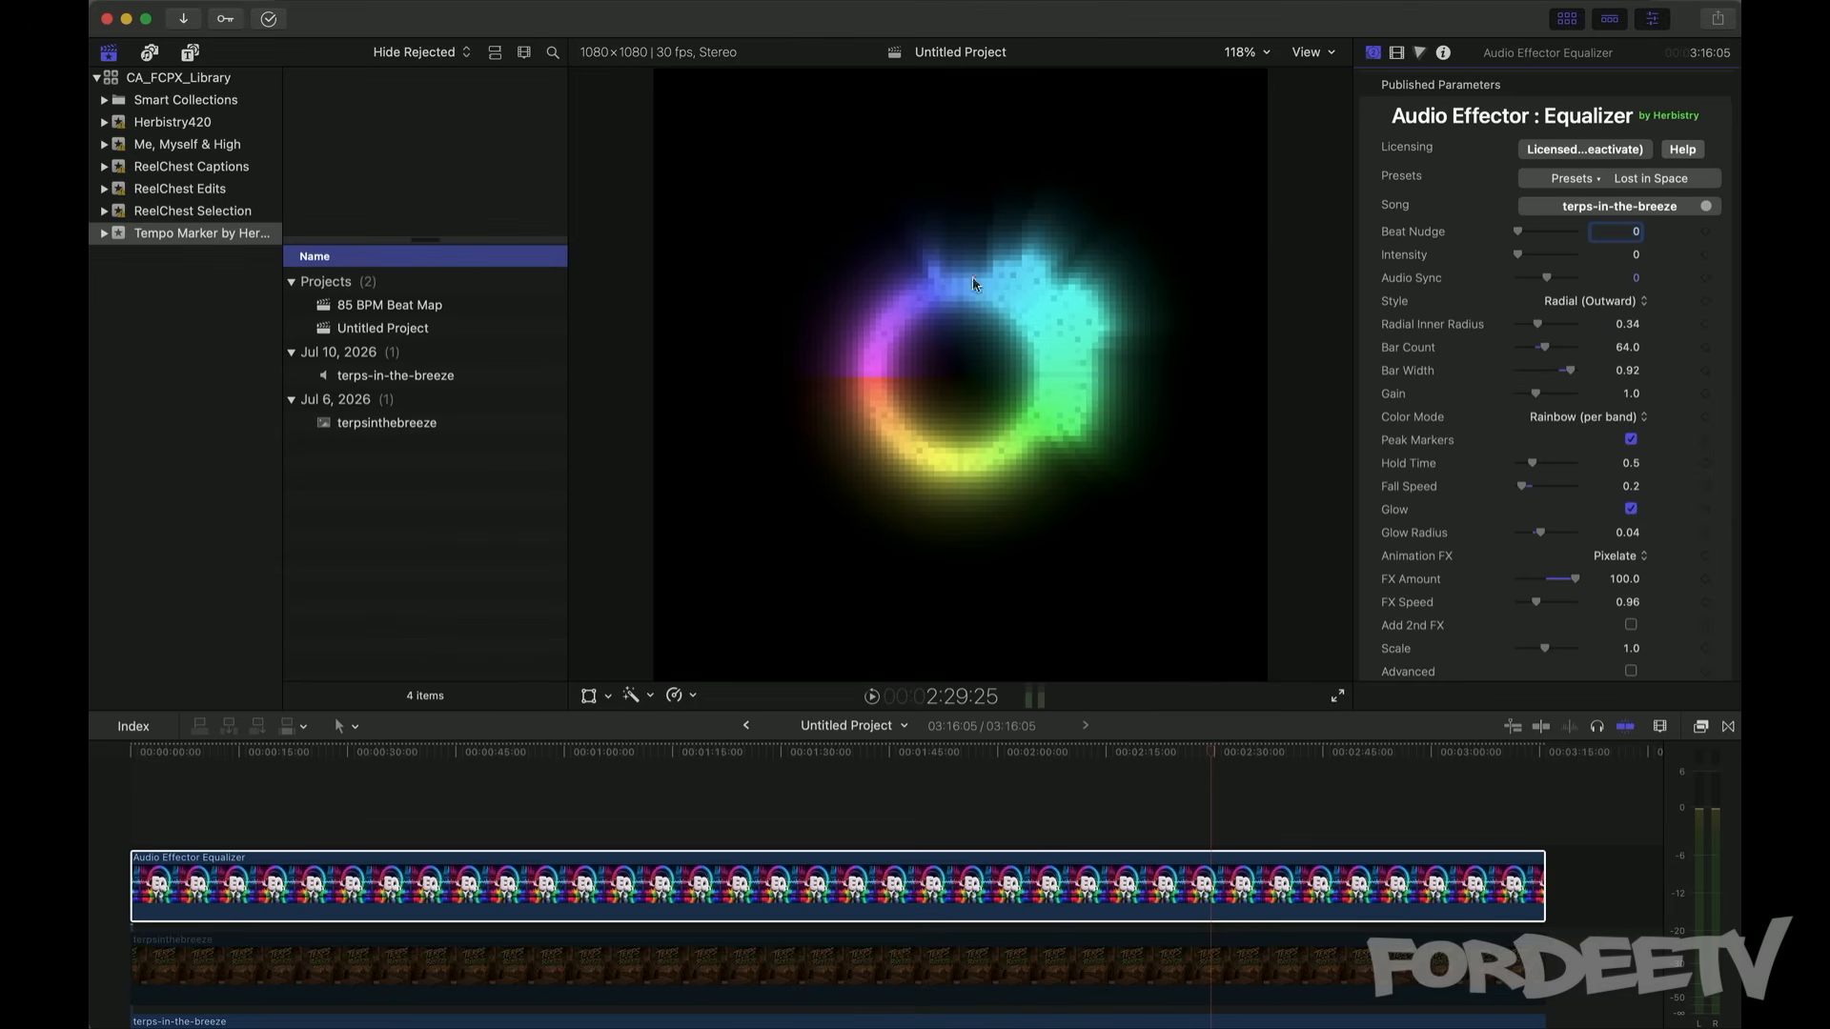
Step: Compare the pixelation at FX Amount 0 and 45.0, and set FX Amount to 60.0
left_click_drag(1581, 583, 1497, 600)
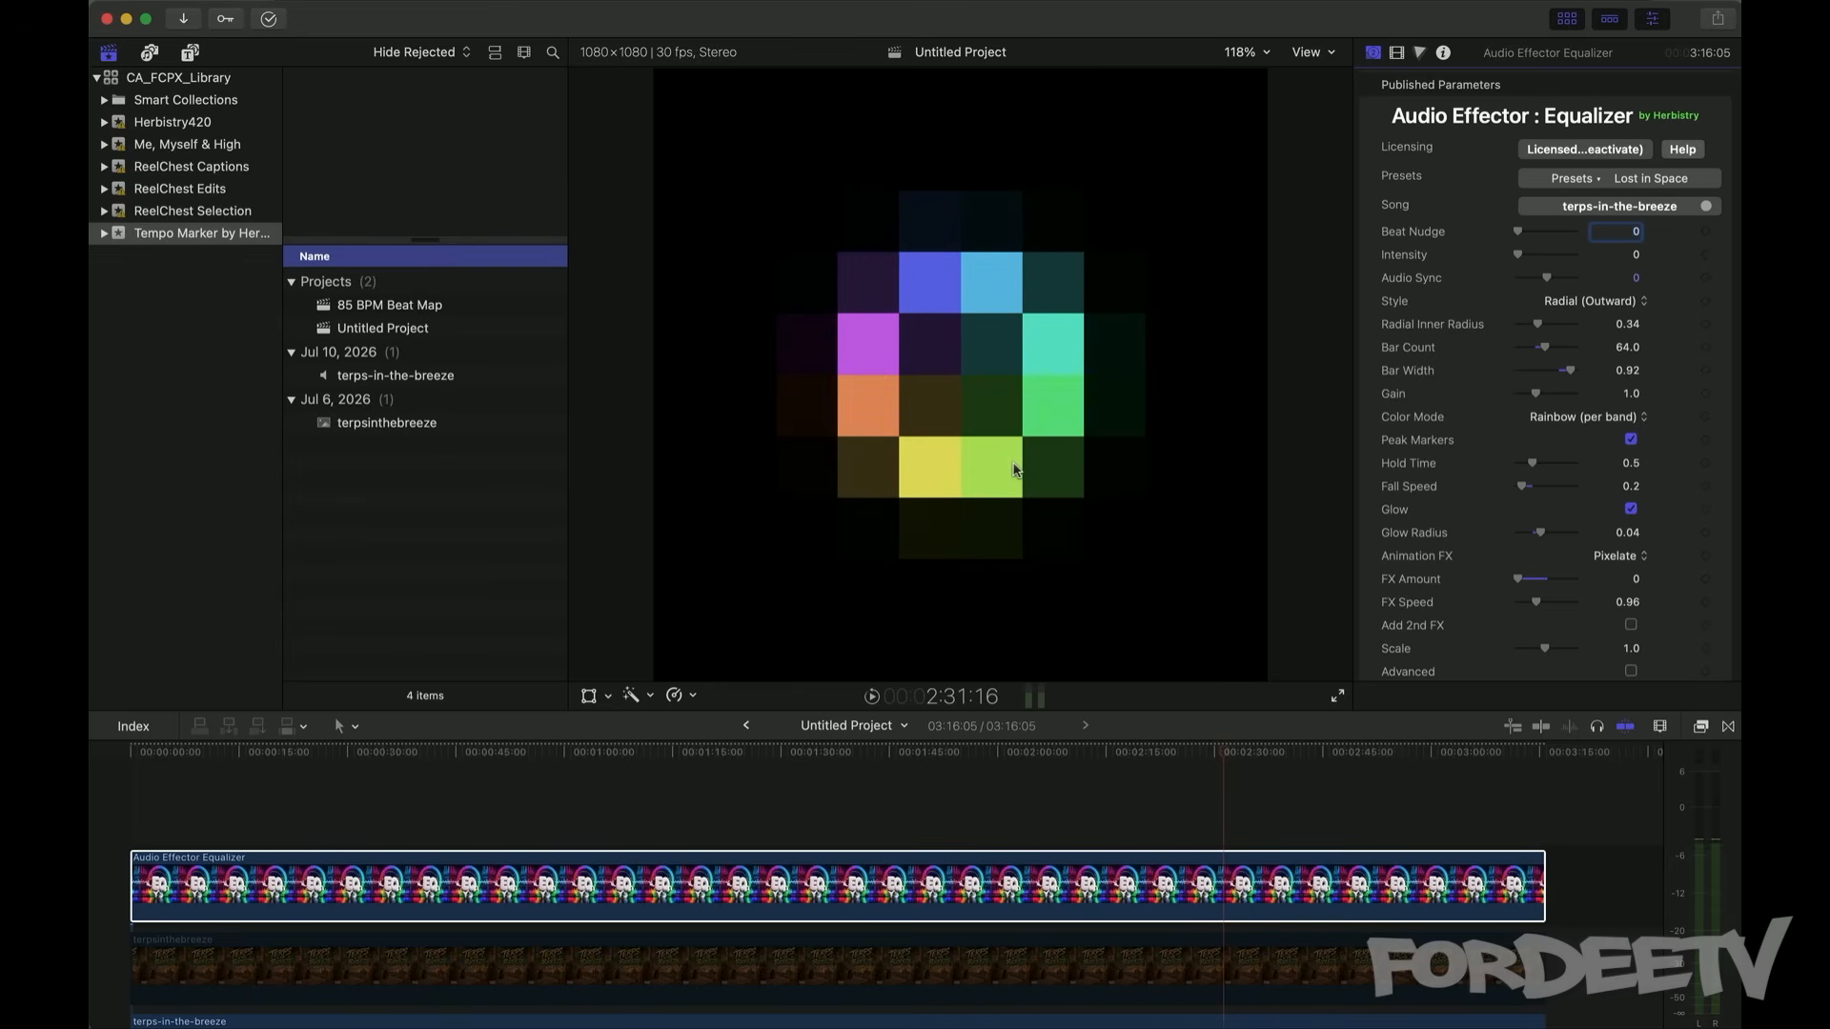
left_click(1545, 581)
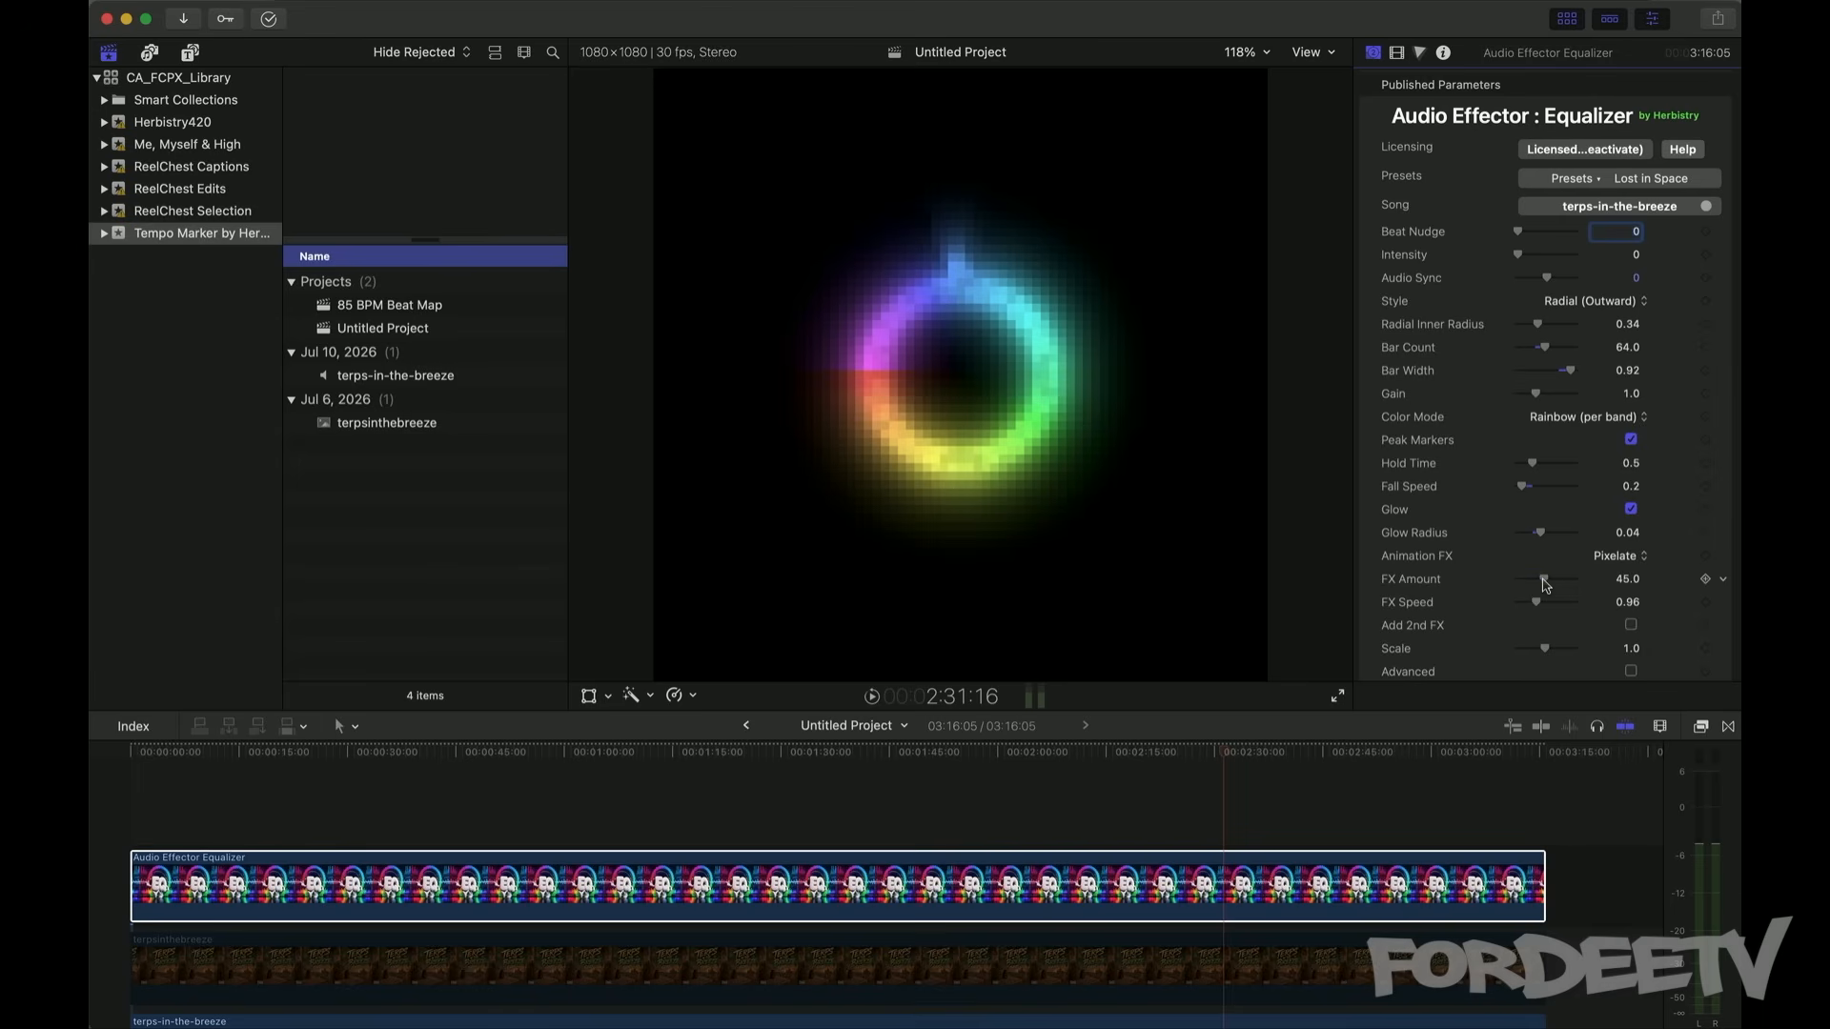
left_click_drag(1544, 579, 1552, 579)
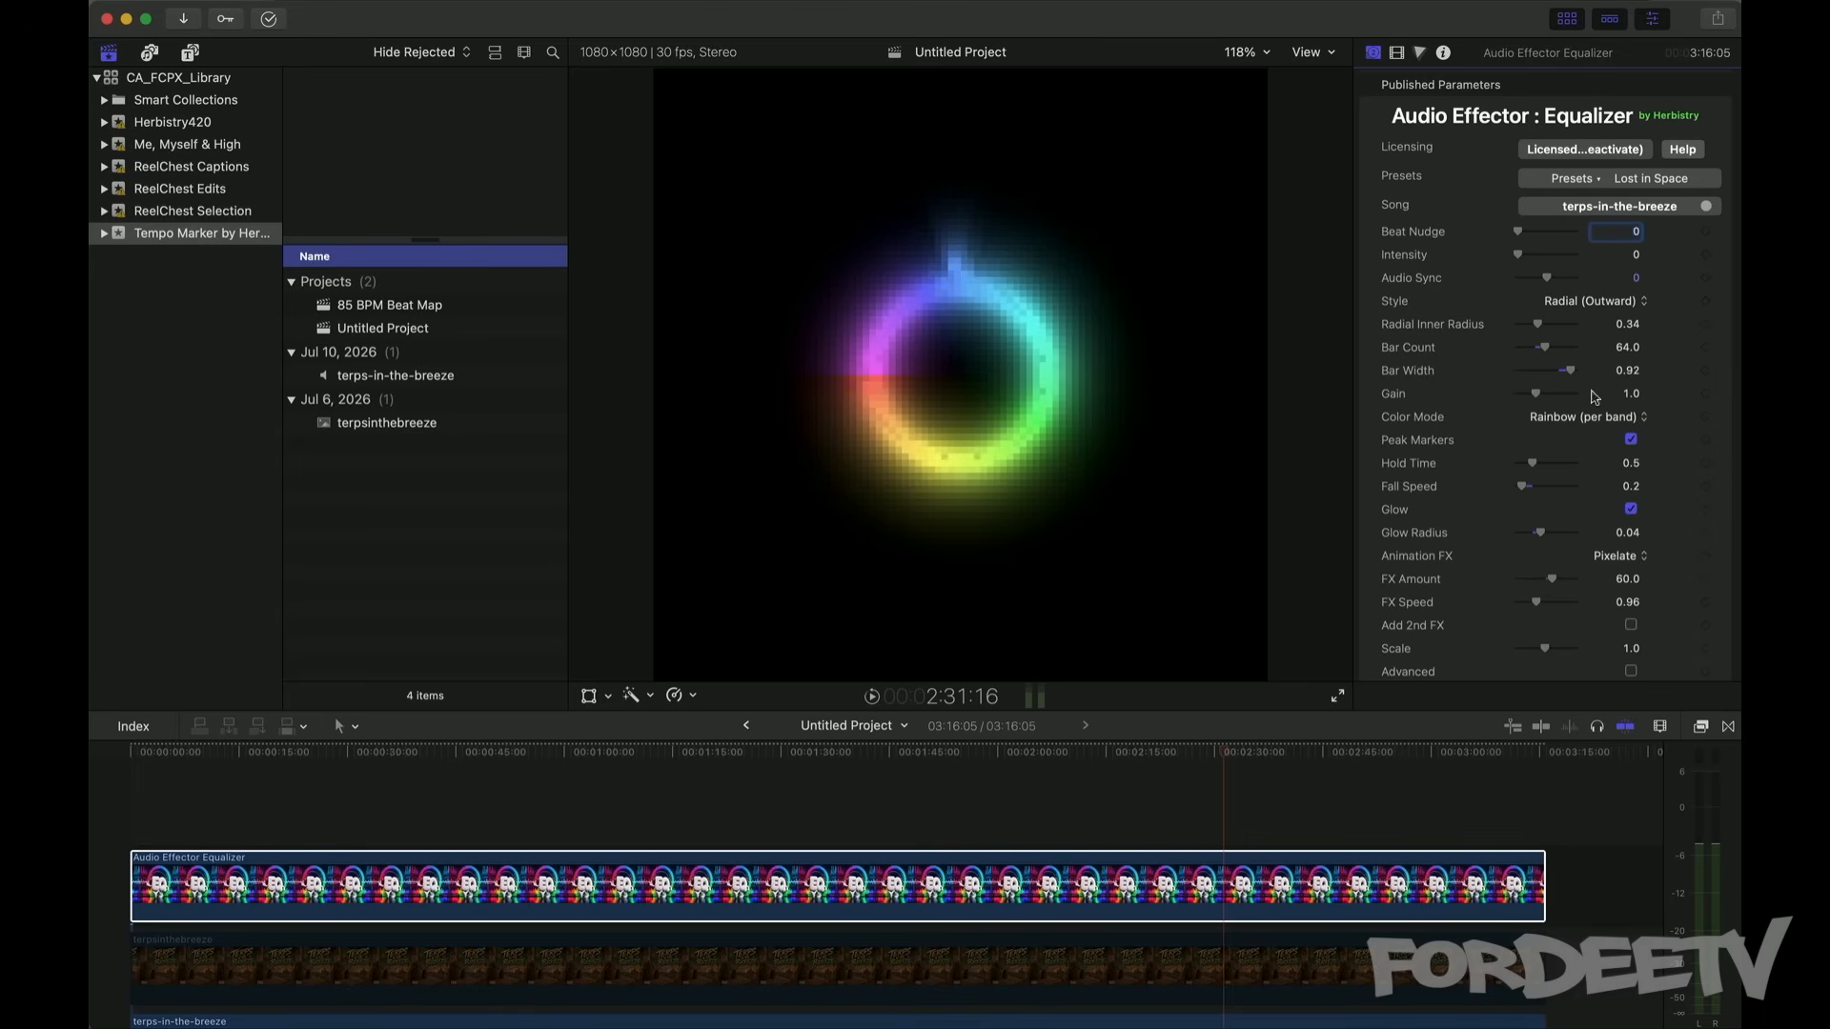
Step: Try the Wave and Shake Animation FX on the radial equalizer, and preview each with the song
left_click(1620, 557)
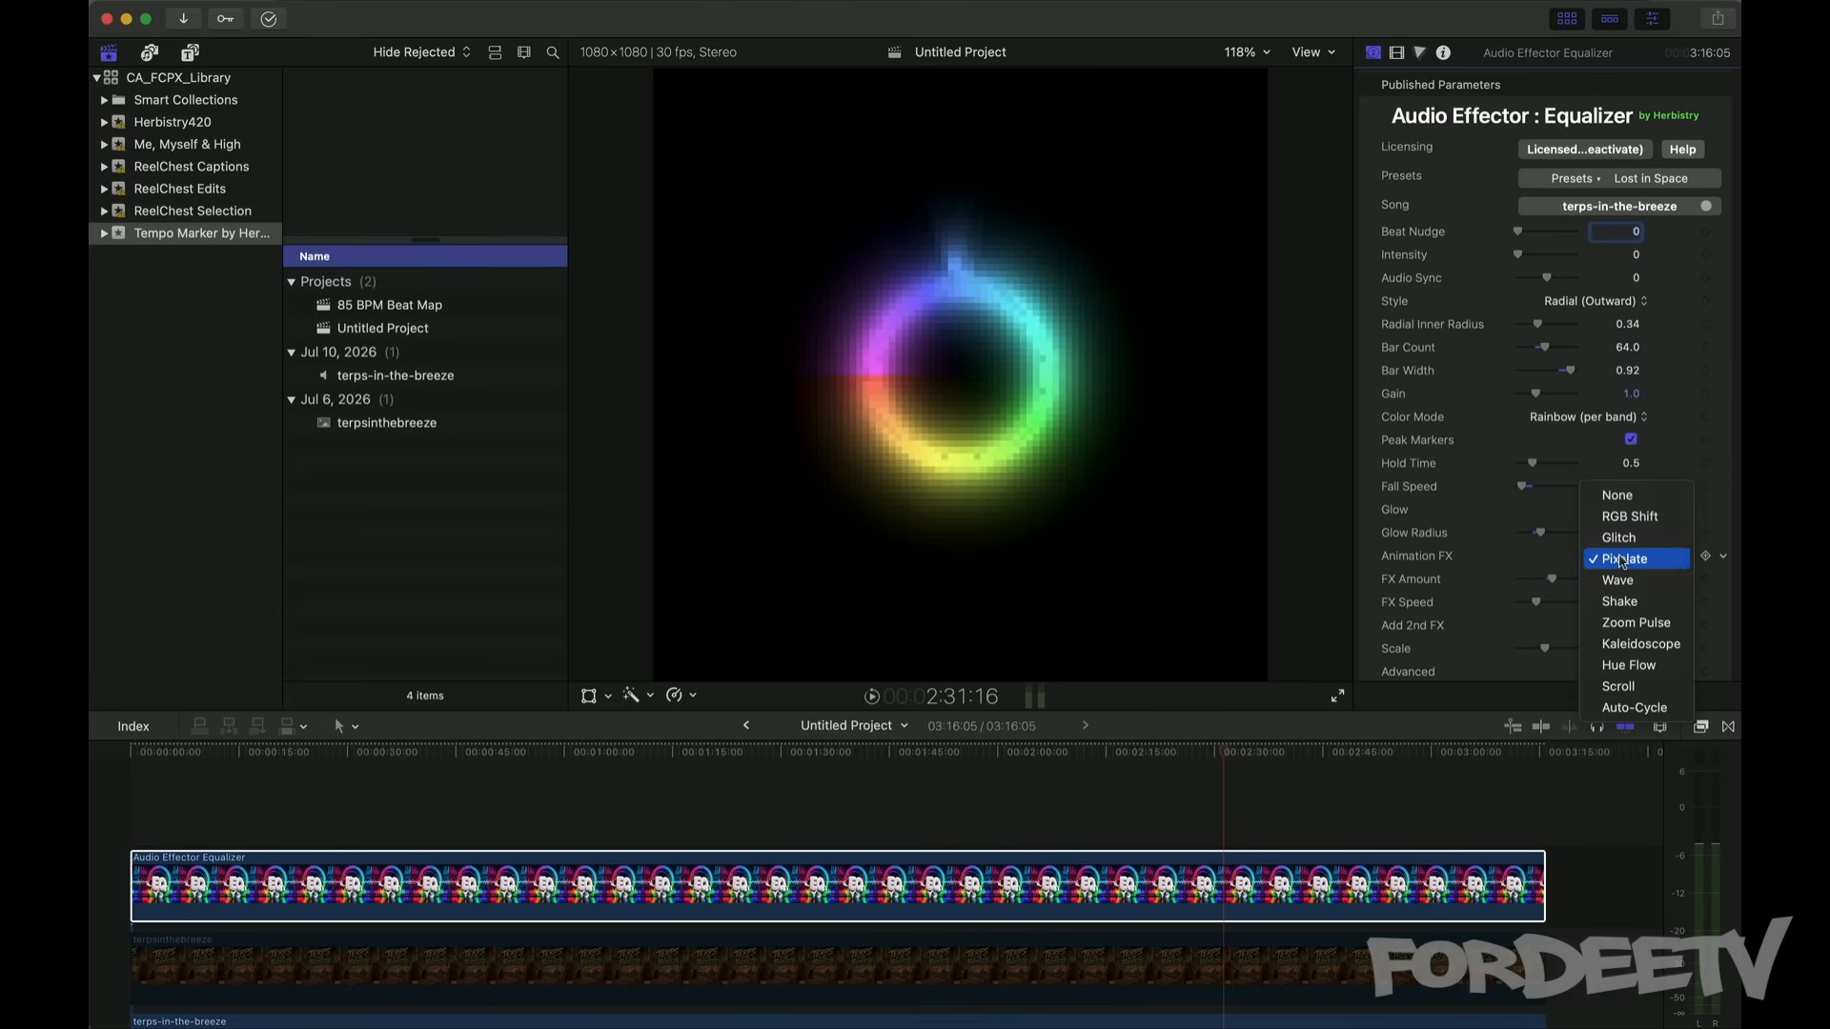
left_click(1620, 580)
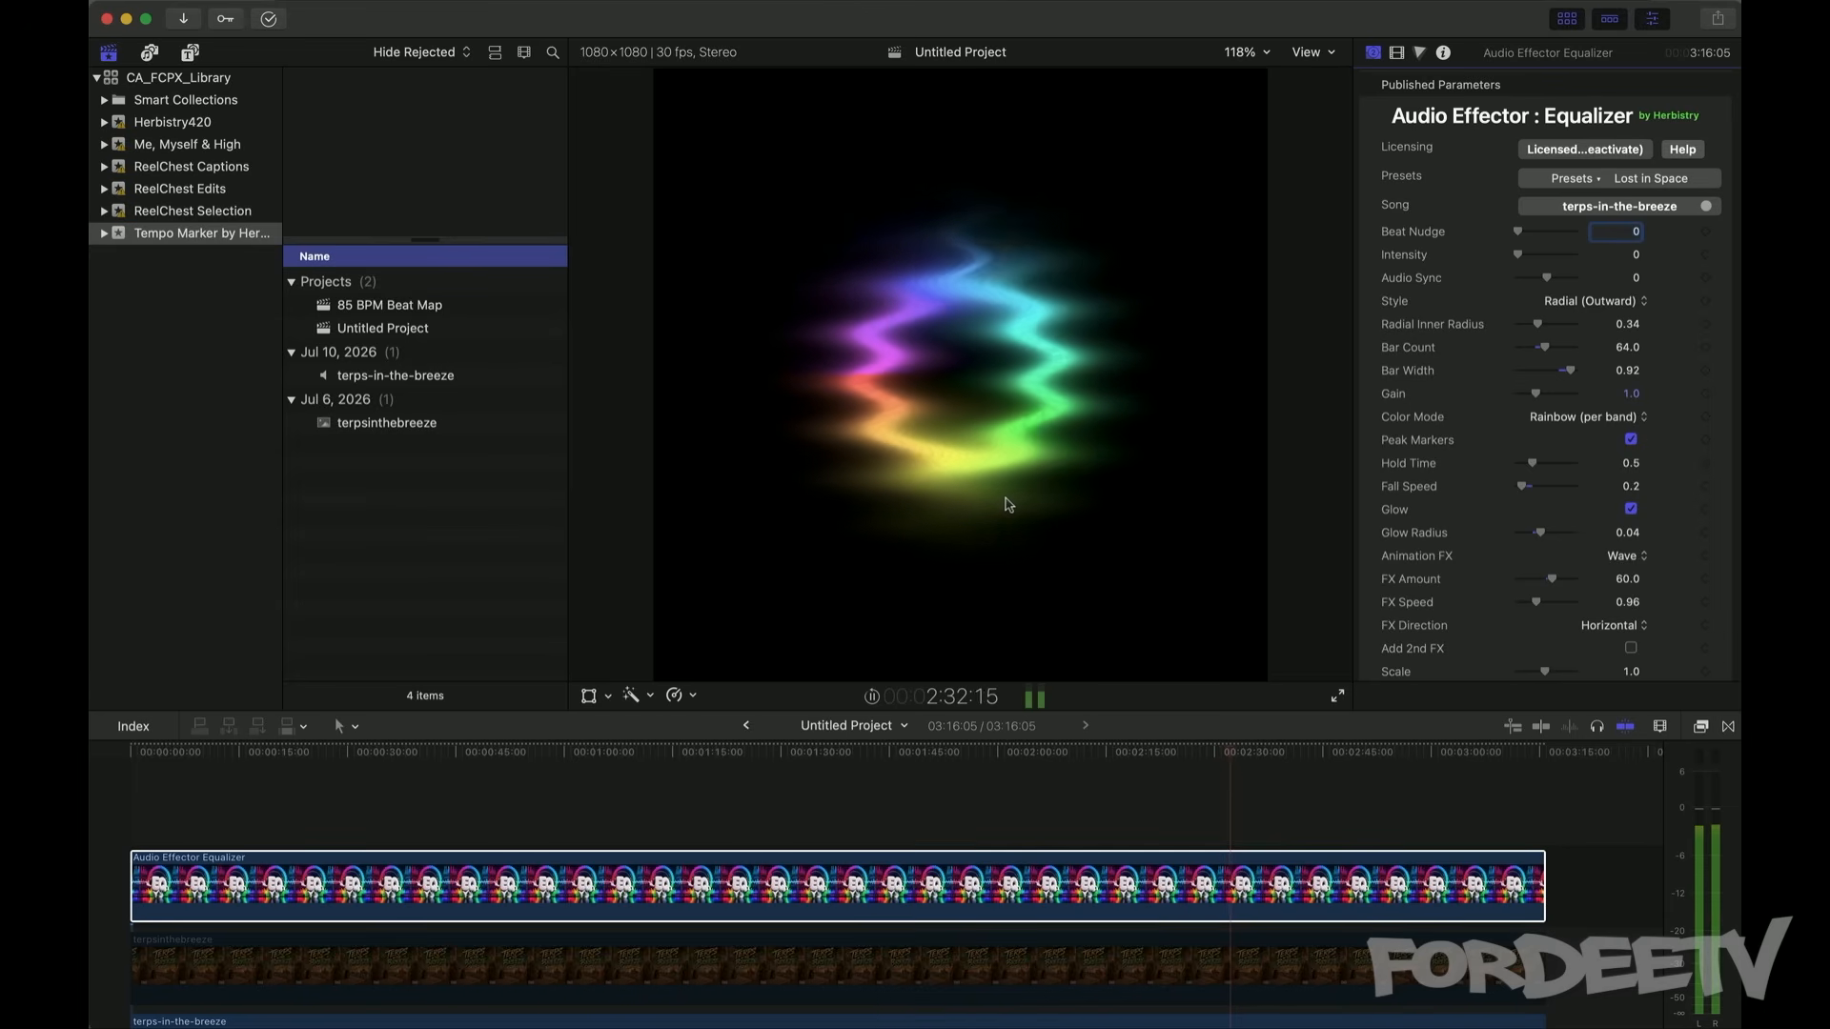
key("space")
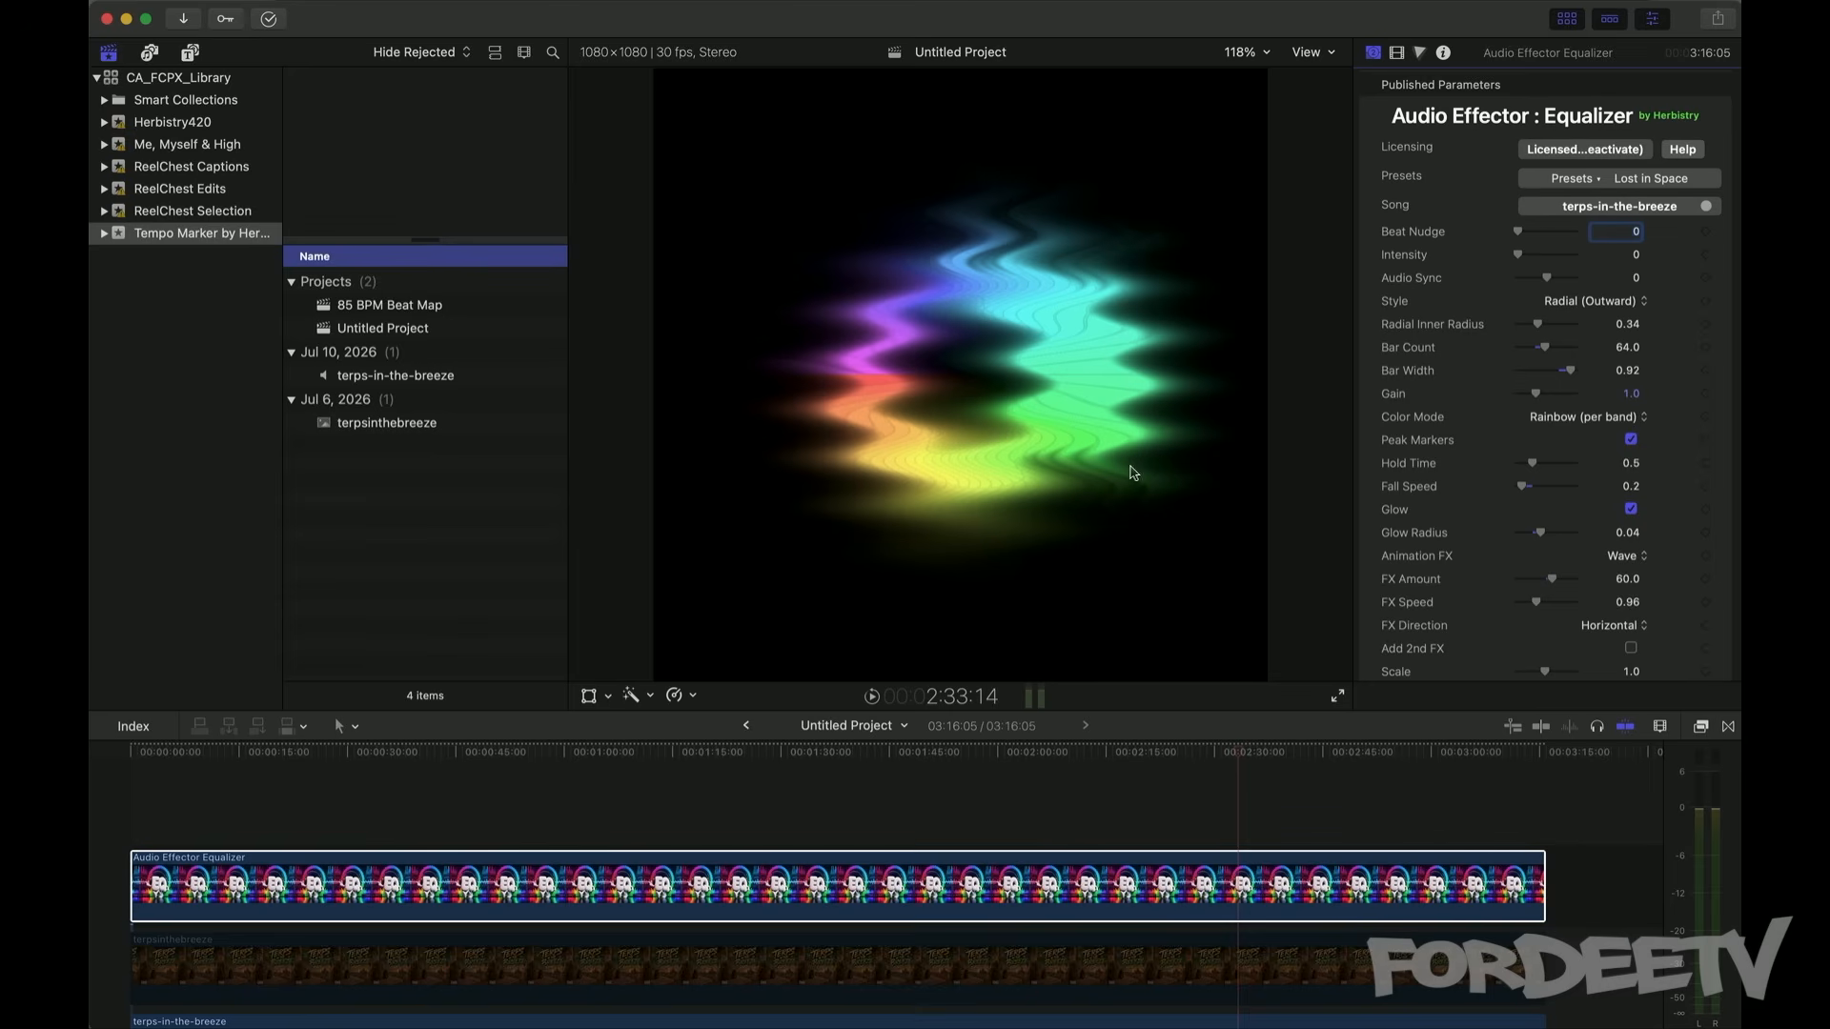
left_click(1626, 558)
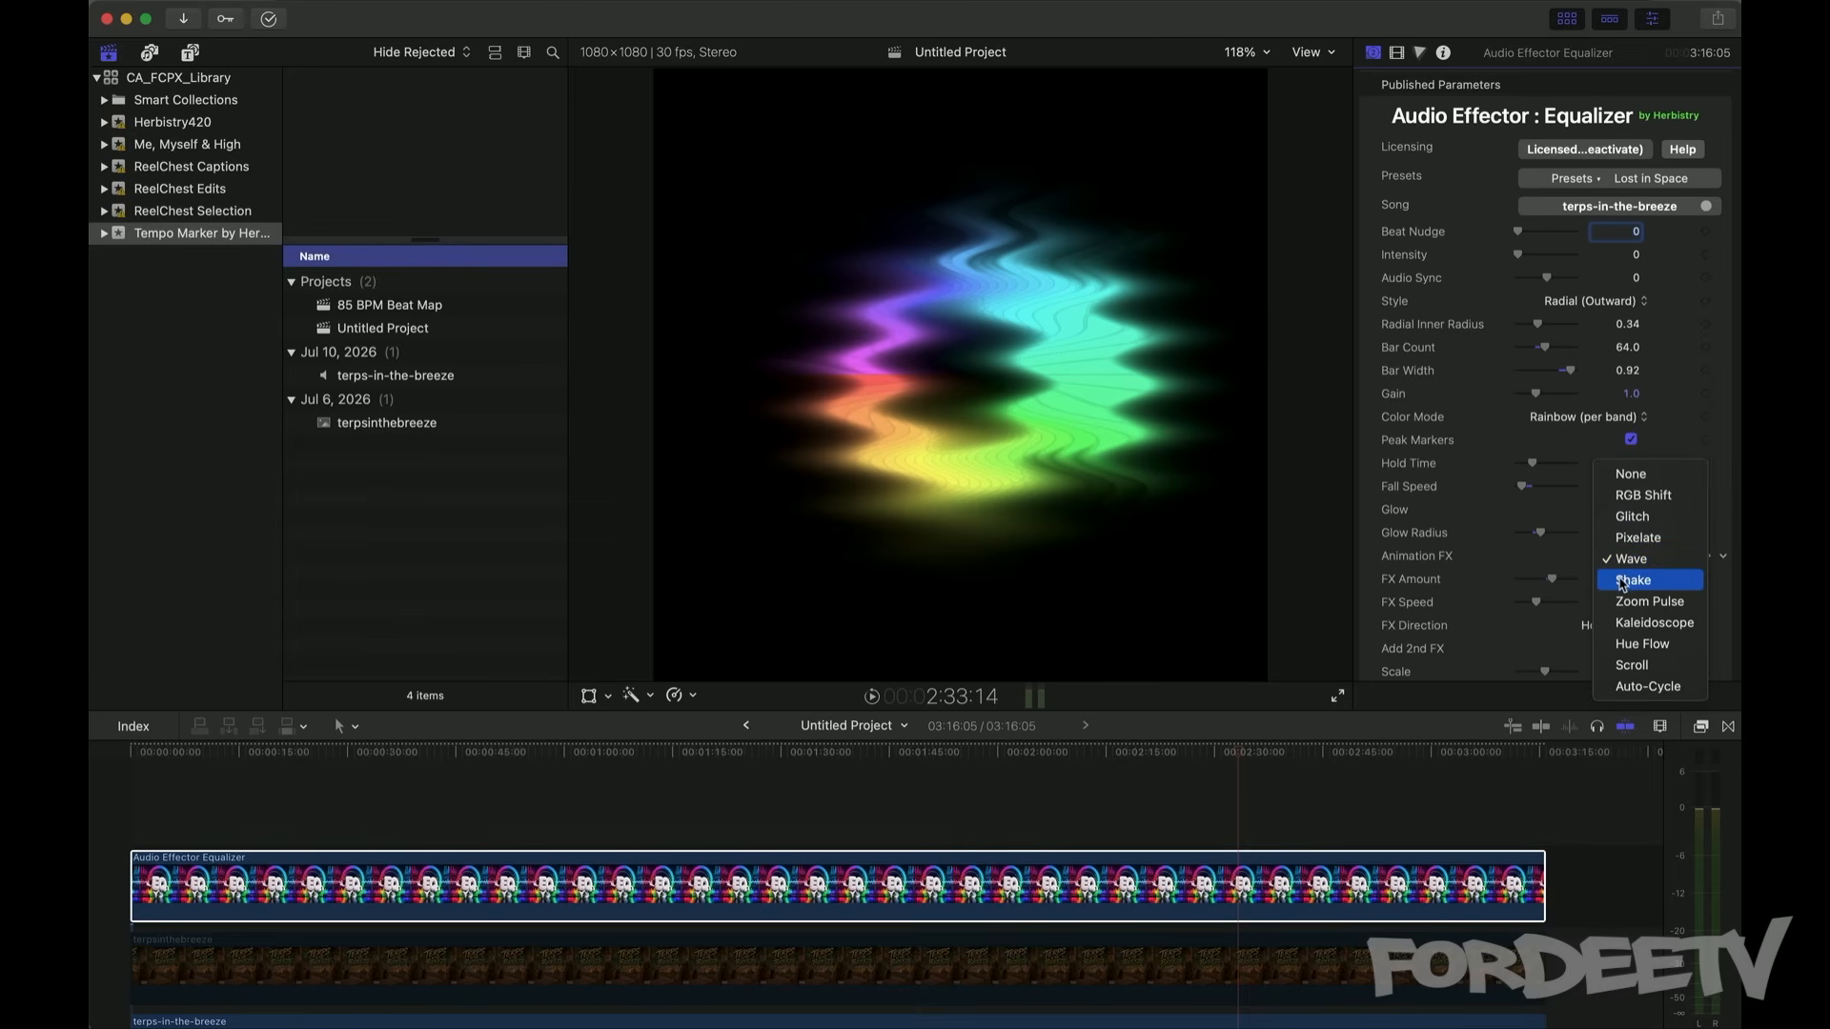
left_click(1627, 579)
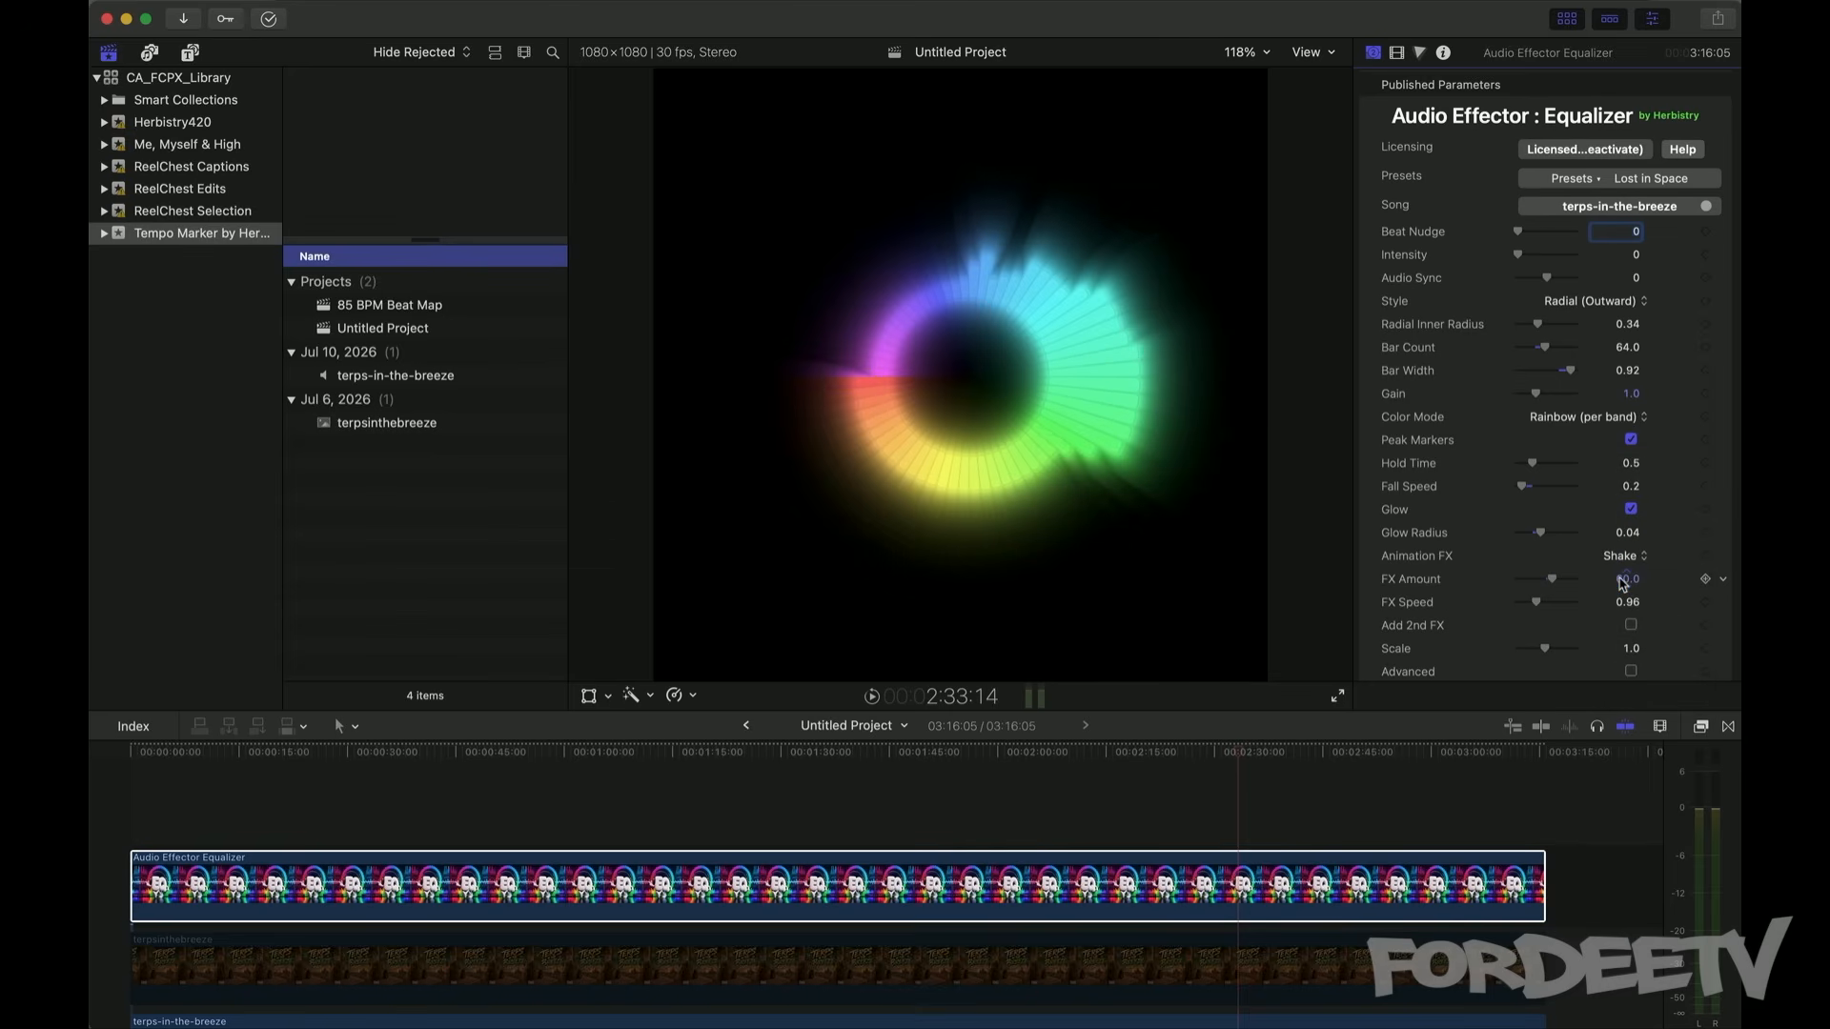
key("space")
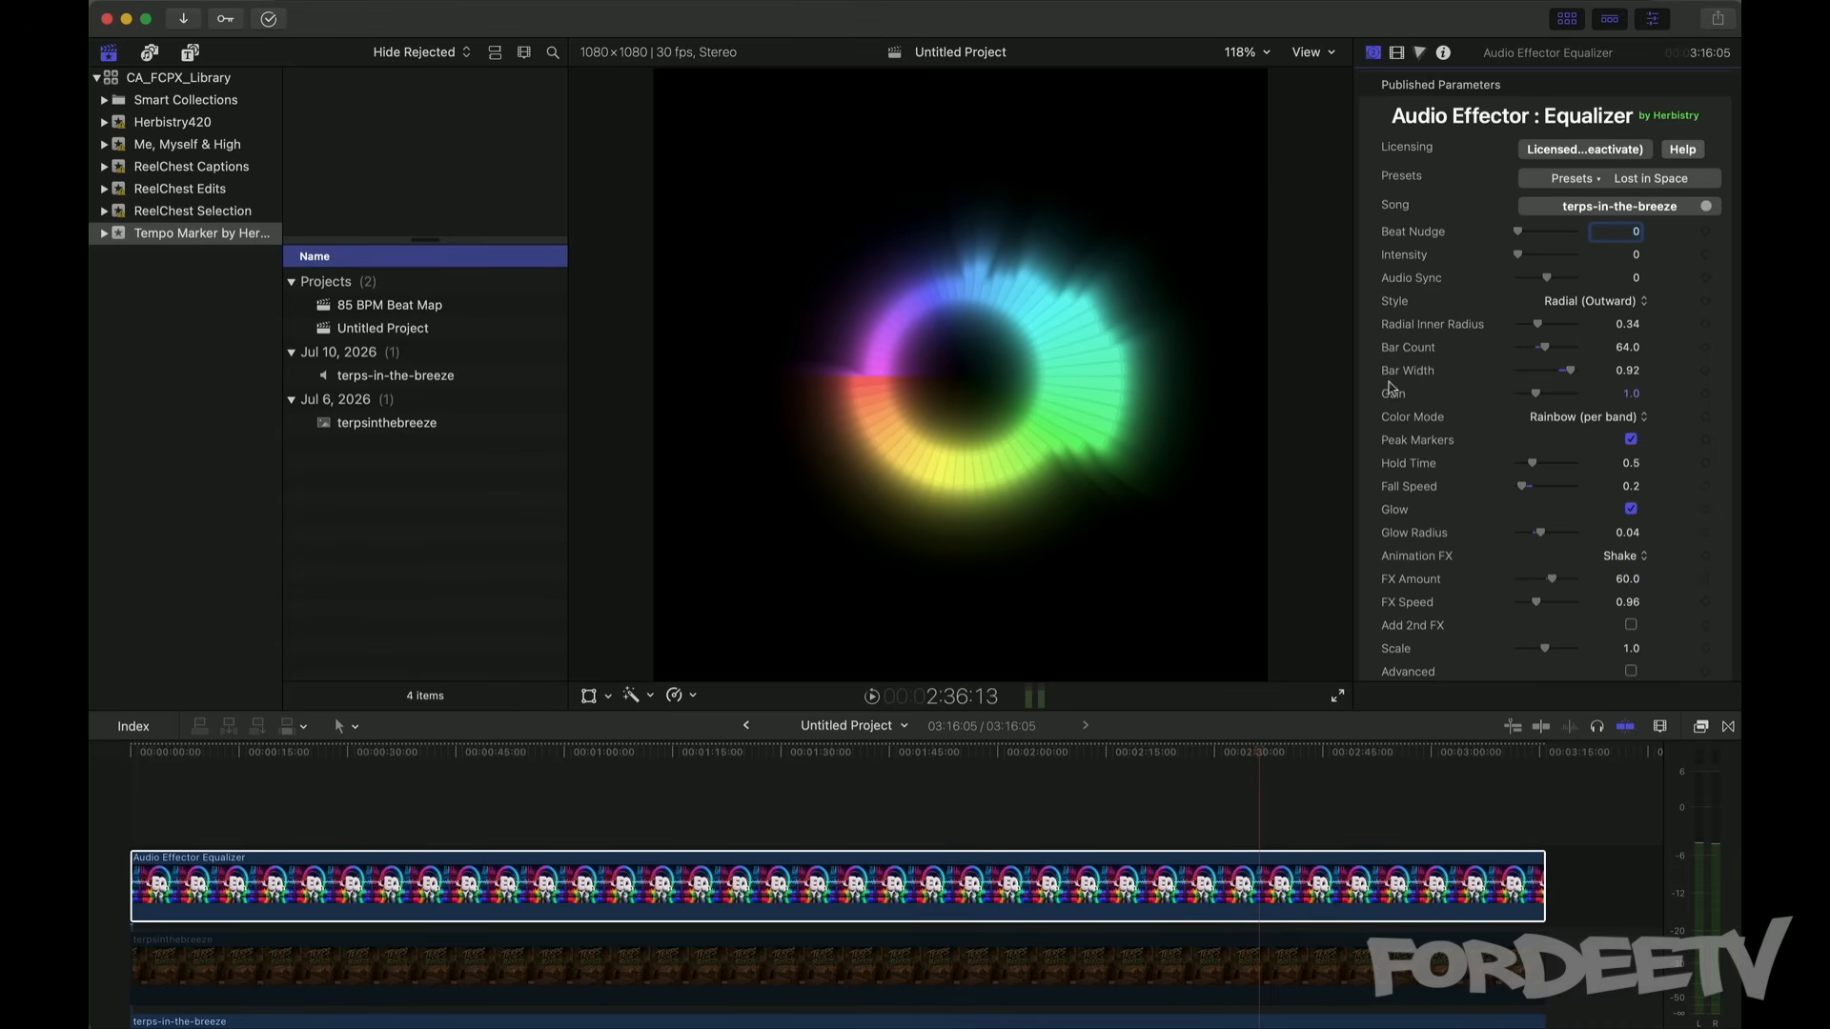
Step: Set Animation FX to Zoom Pulse and preview the radial equalizer with the song
left_click(1625, 557)
left_click(1628, 579)
key("space")
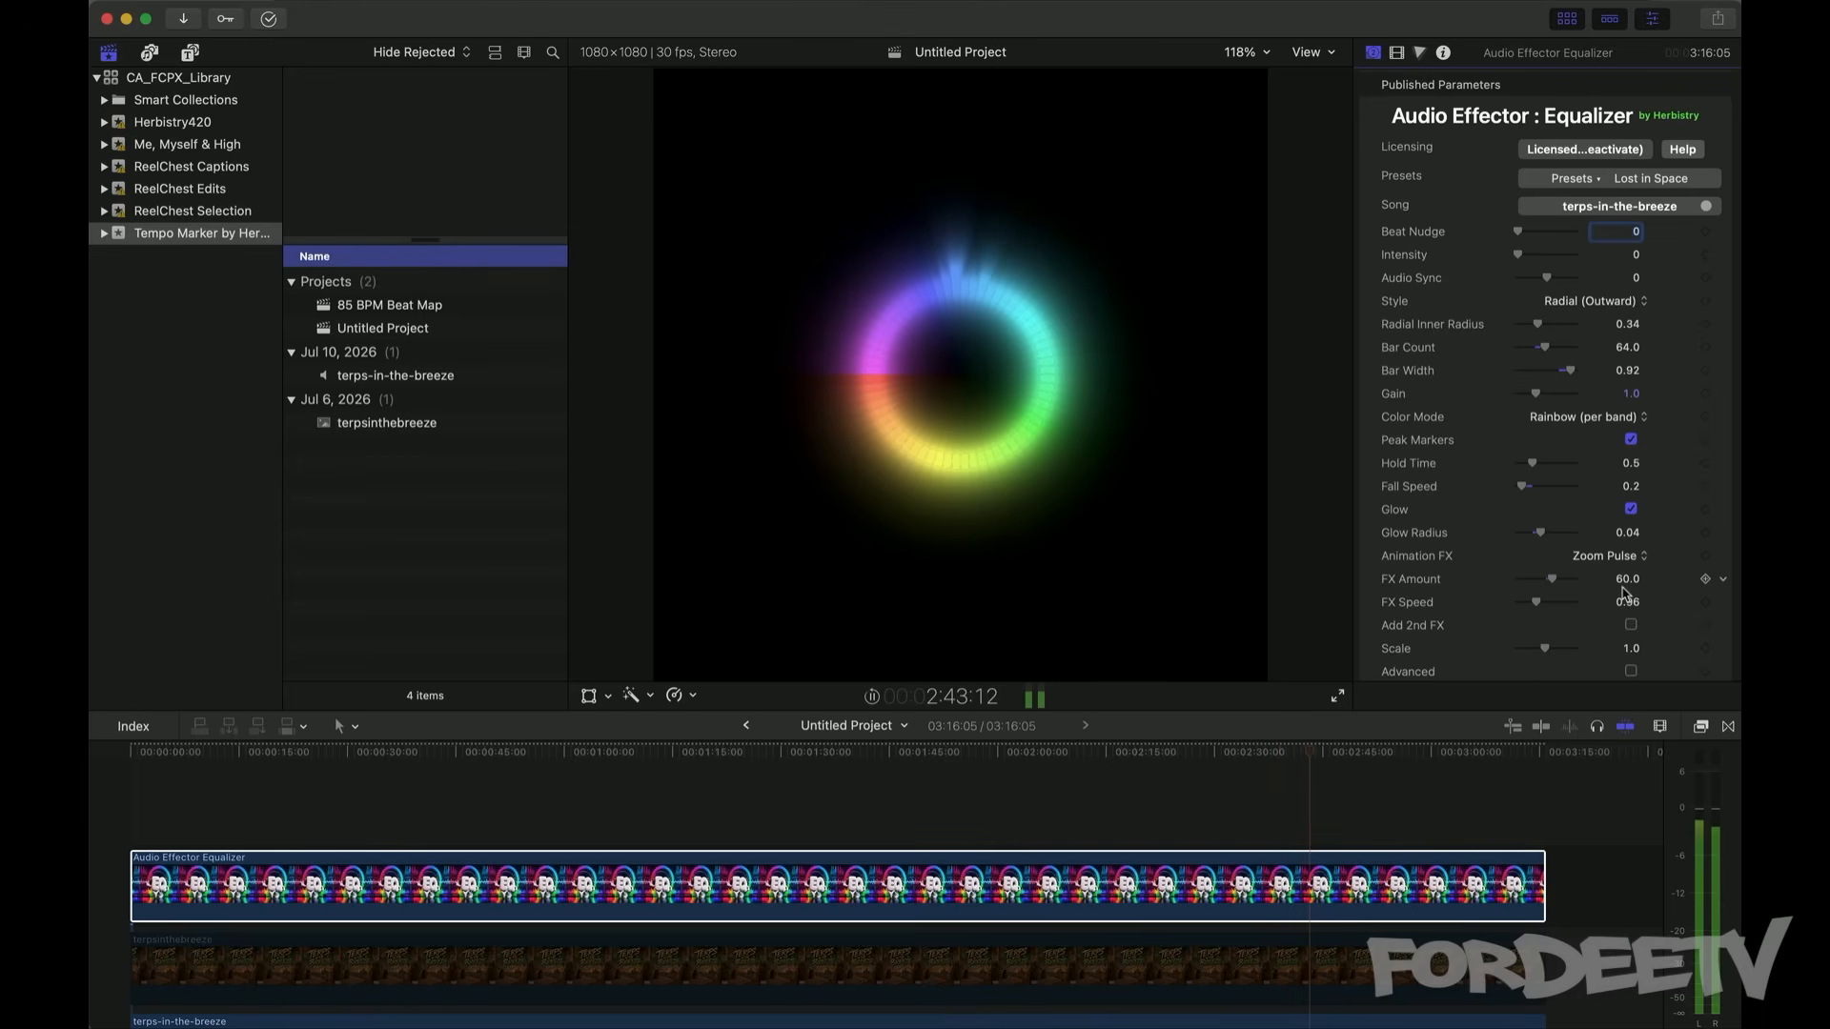
key("space")
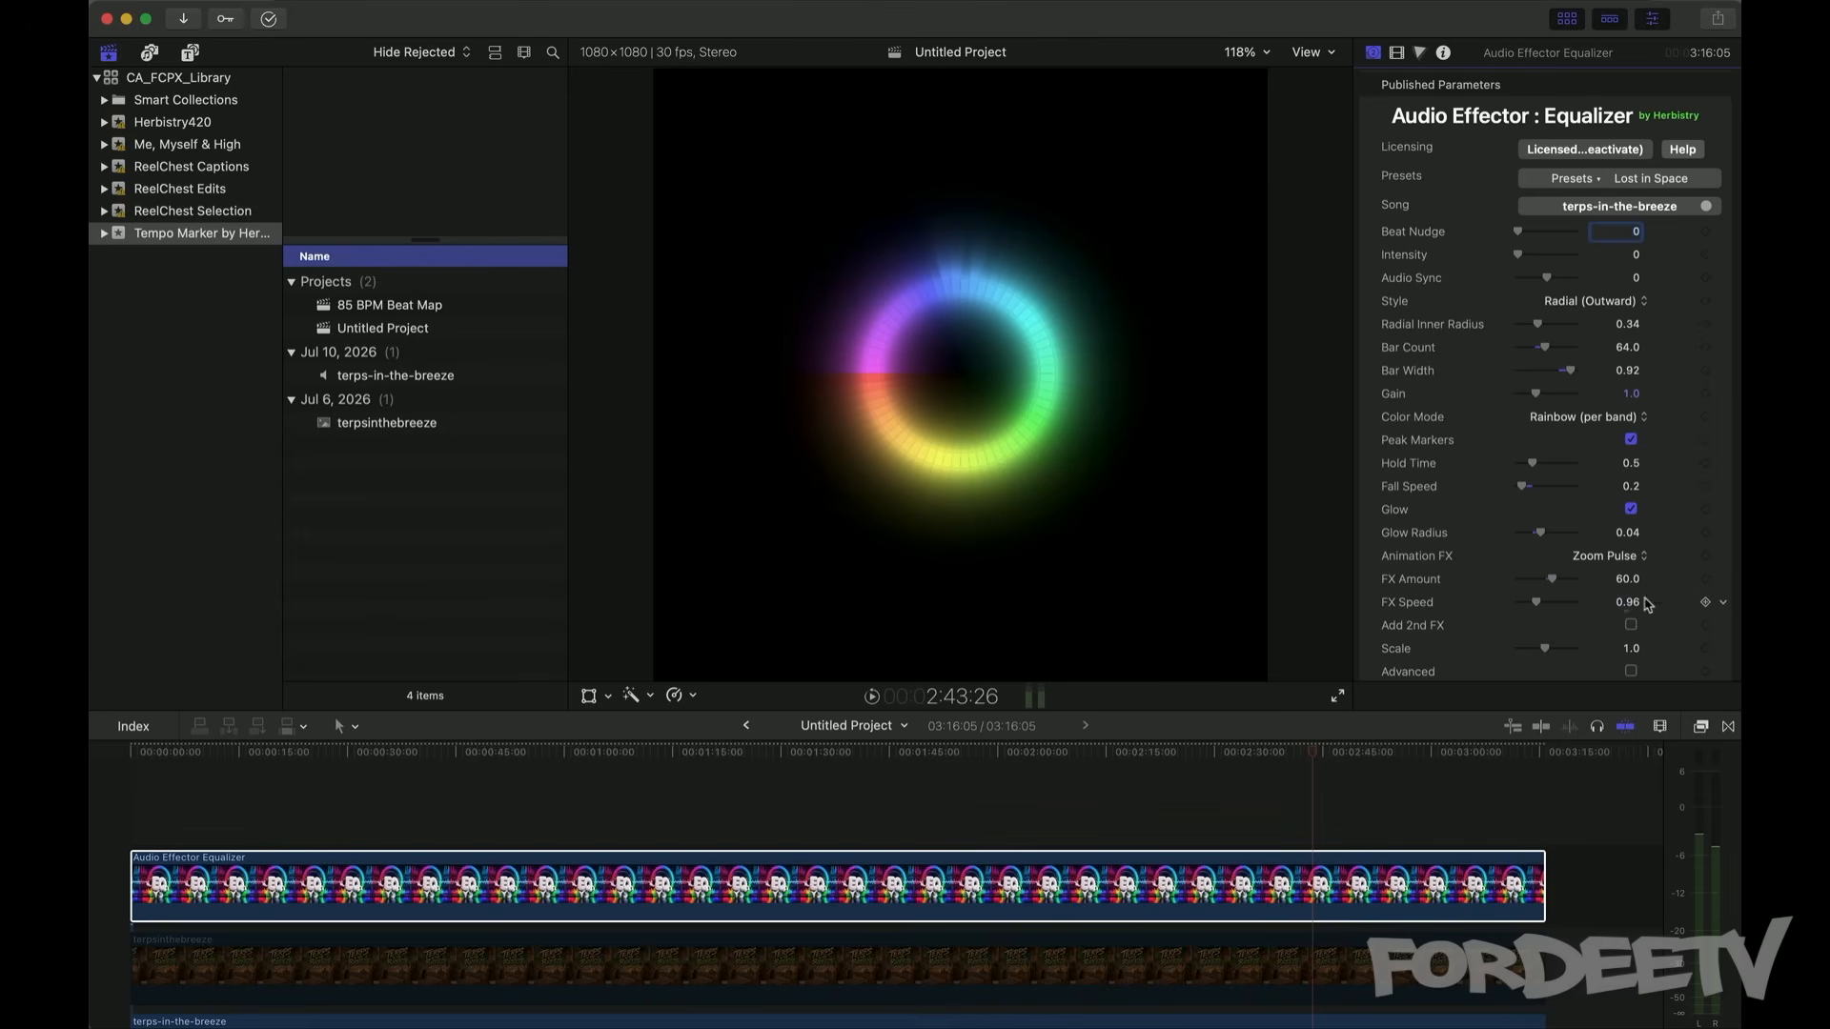
Step: Set Animation FX to Kaleidoscope and move the playhead to about 1:10 in the timeline
left_click(1637, 562)
left_click(1620, 579)
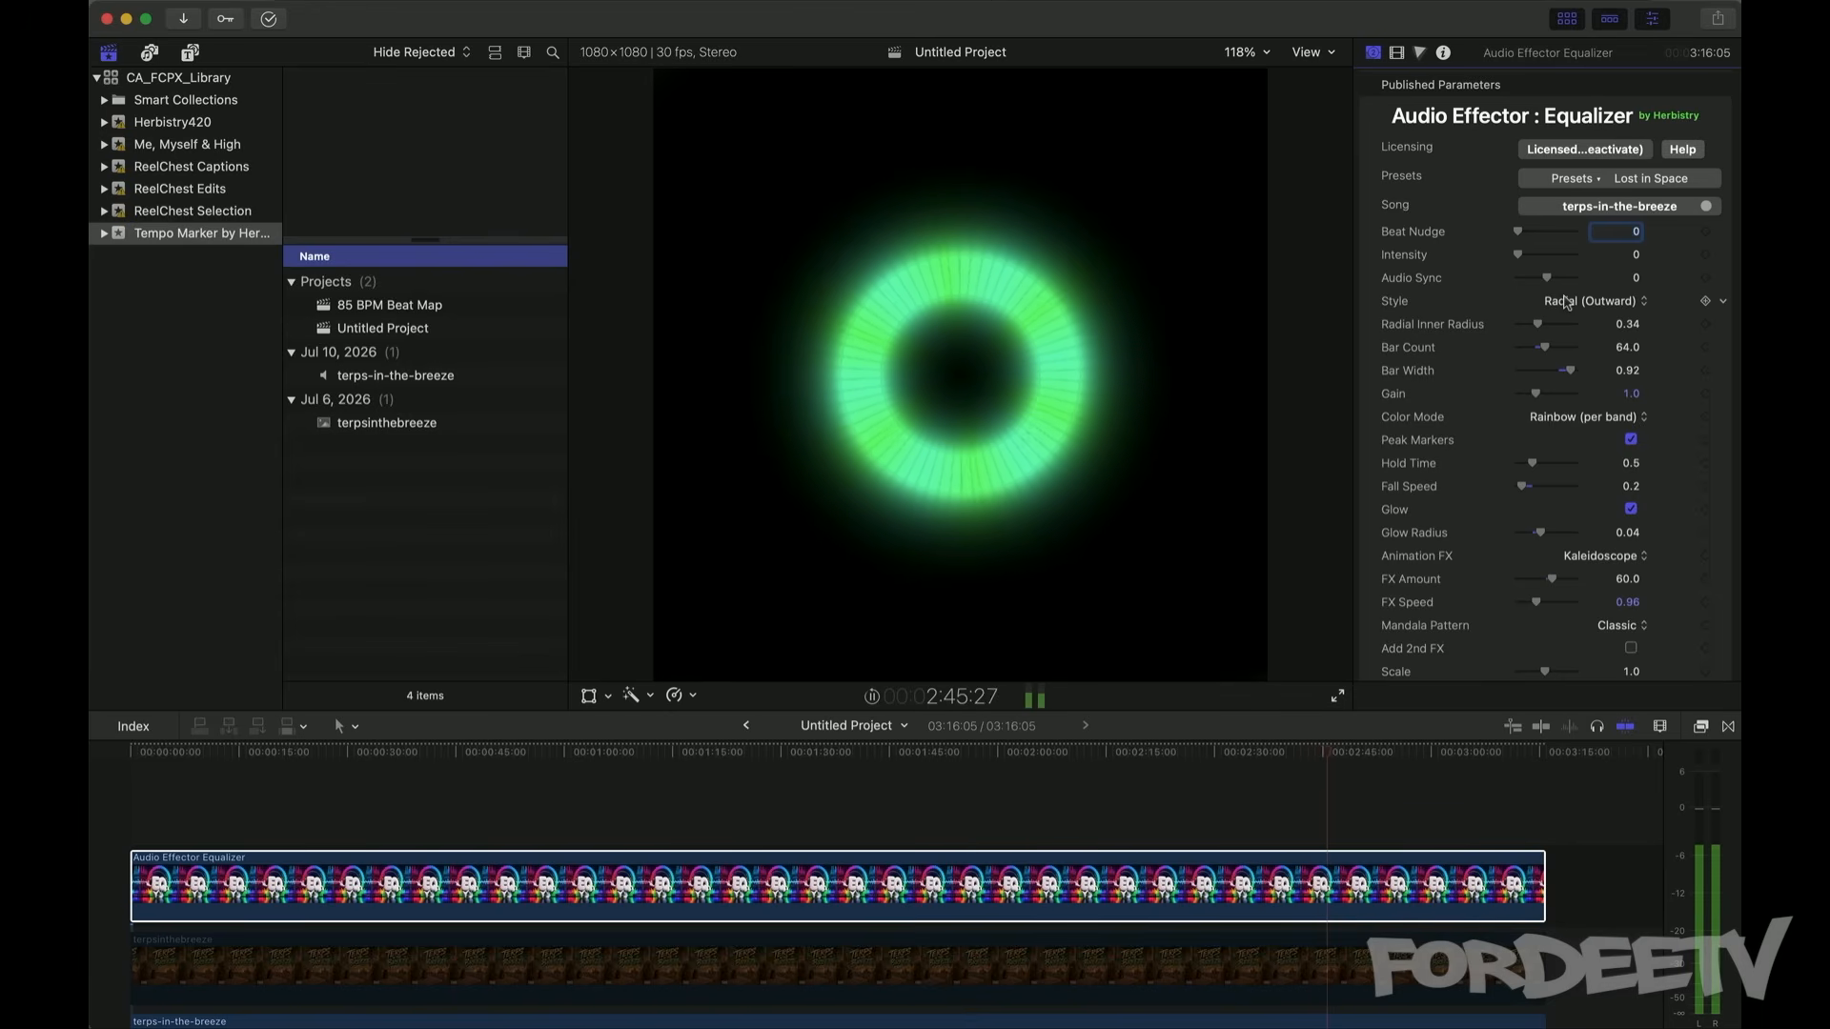
left_click(632, 755)
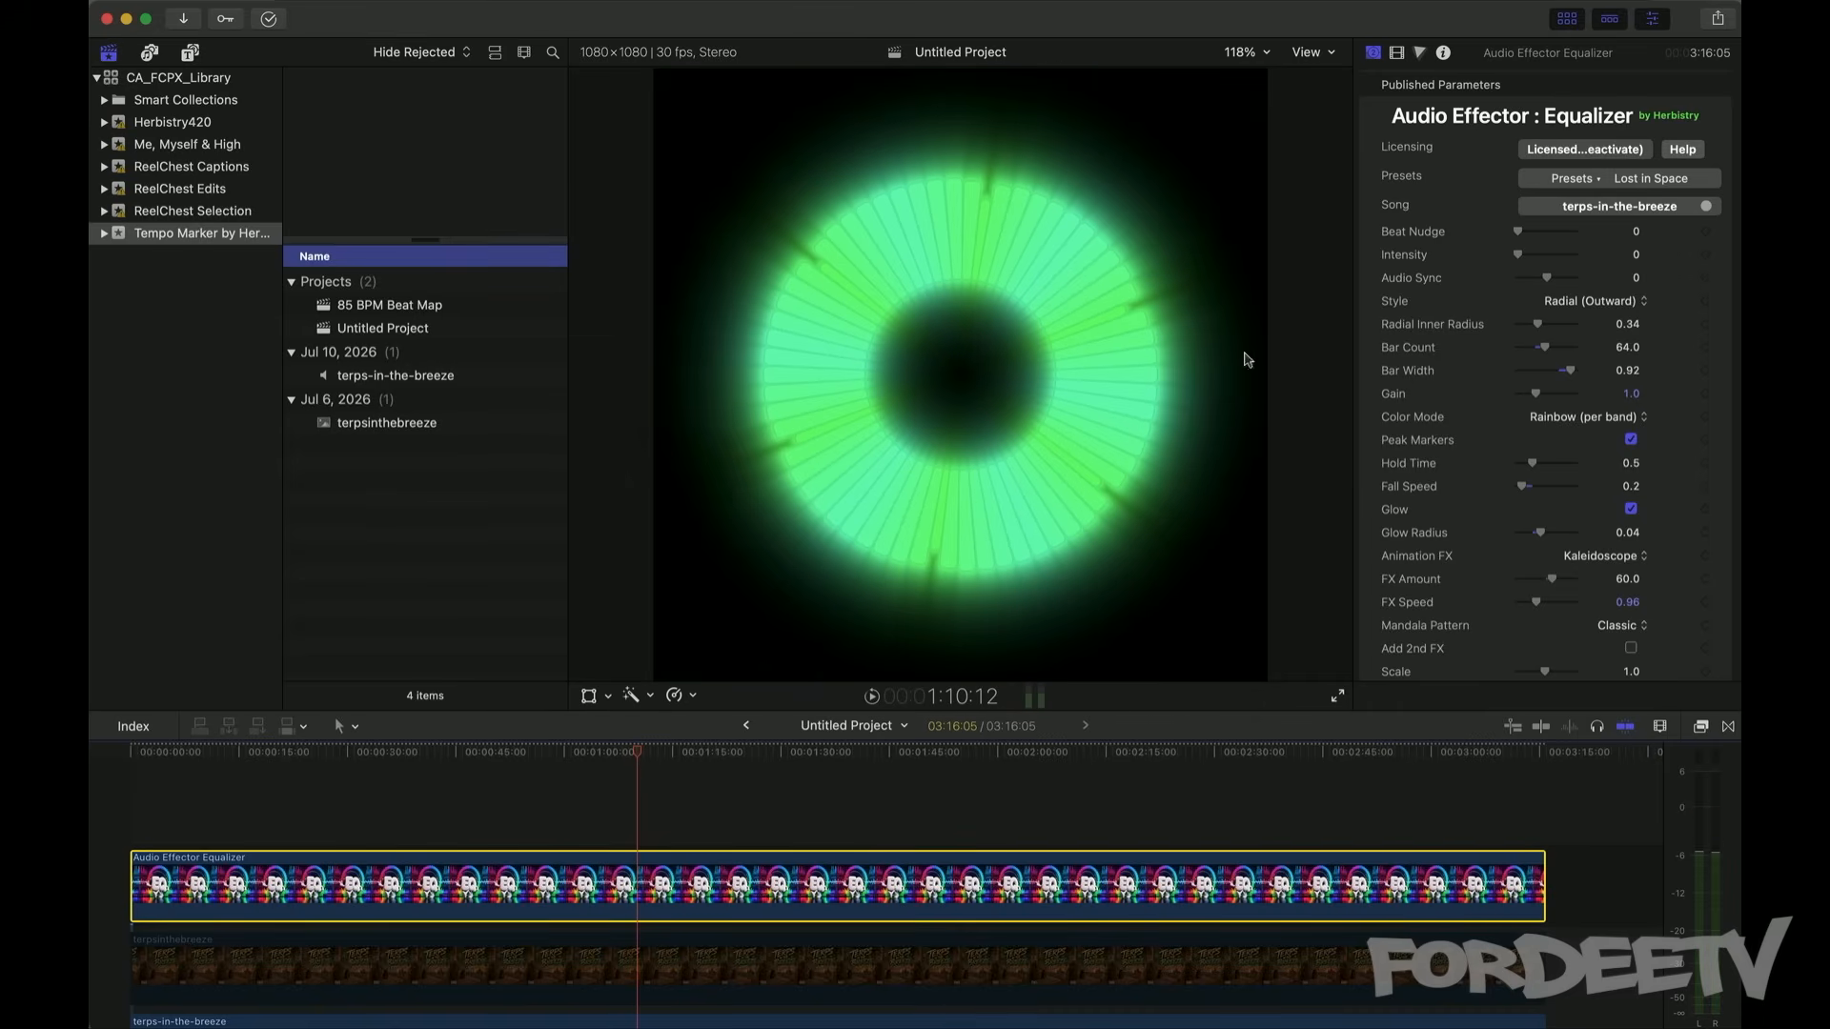
Step: Change the equalizer Style to Mirror Waveform and preview the kaleidoscope with the song
left_click(1584, 302)
left_click(1590, 367)
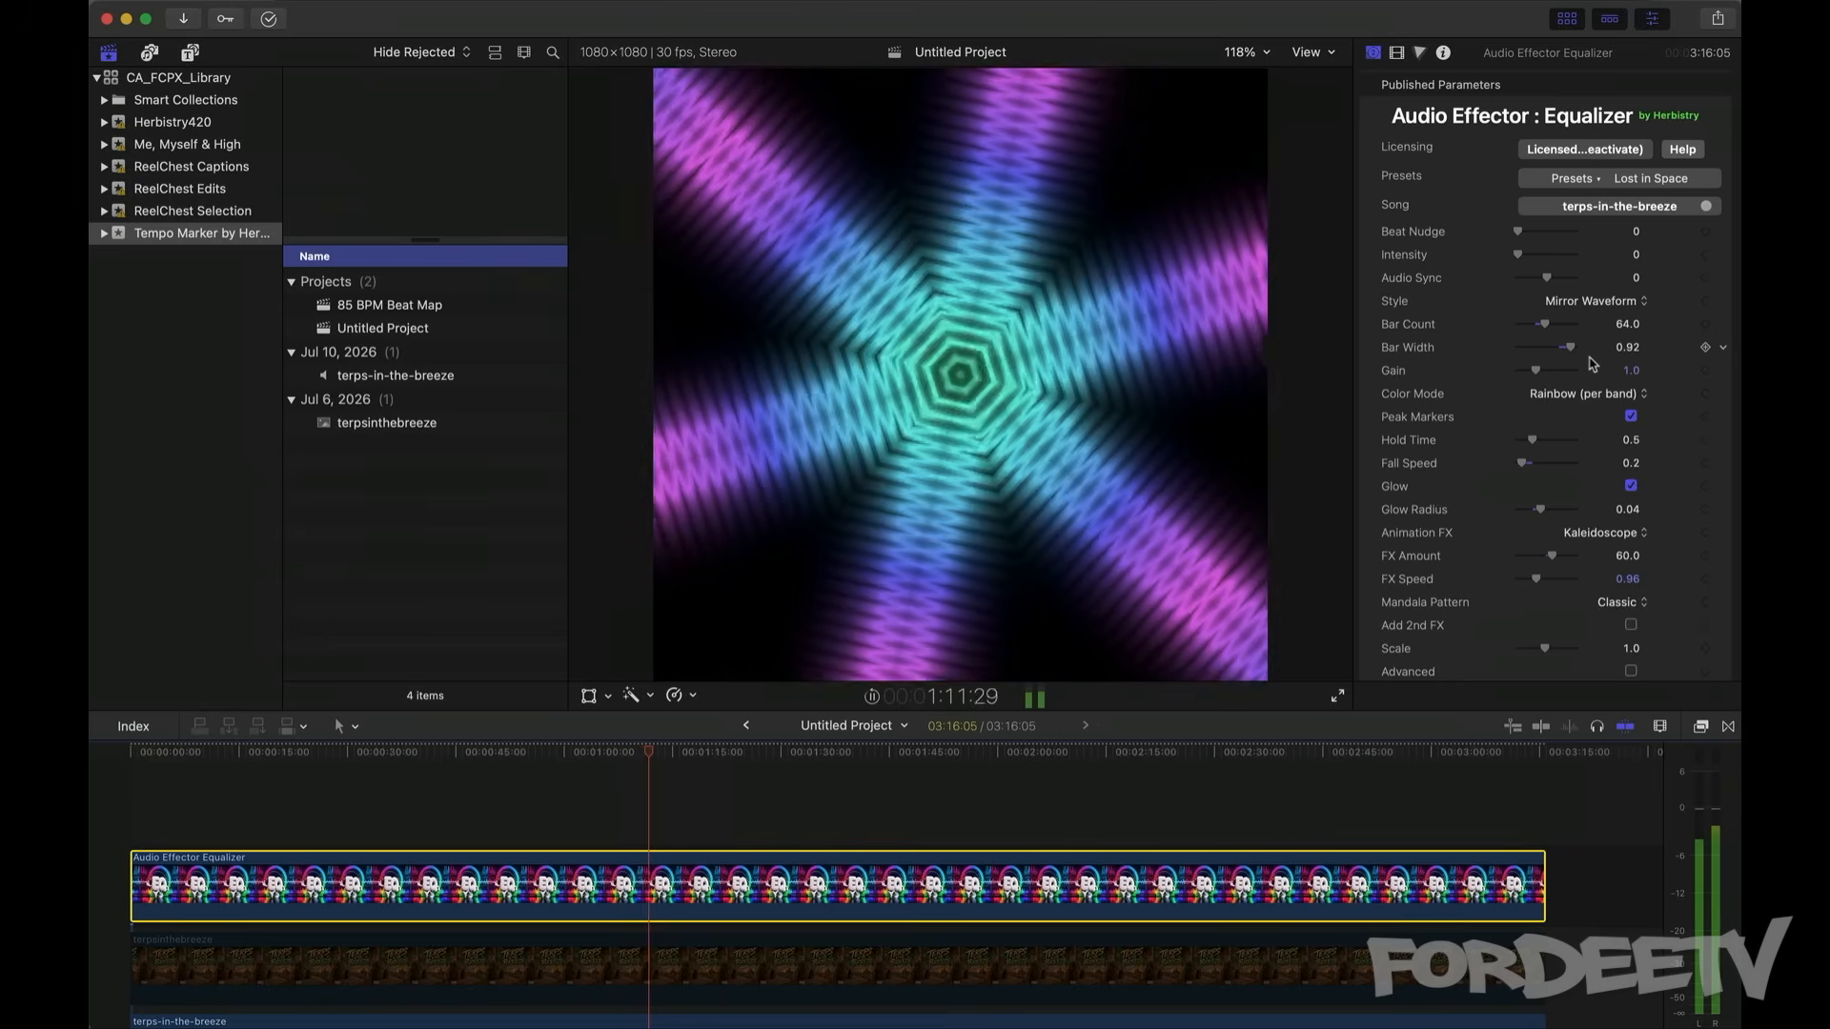
key("space")
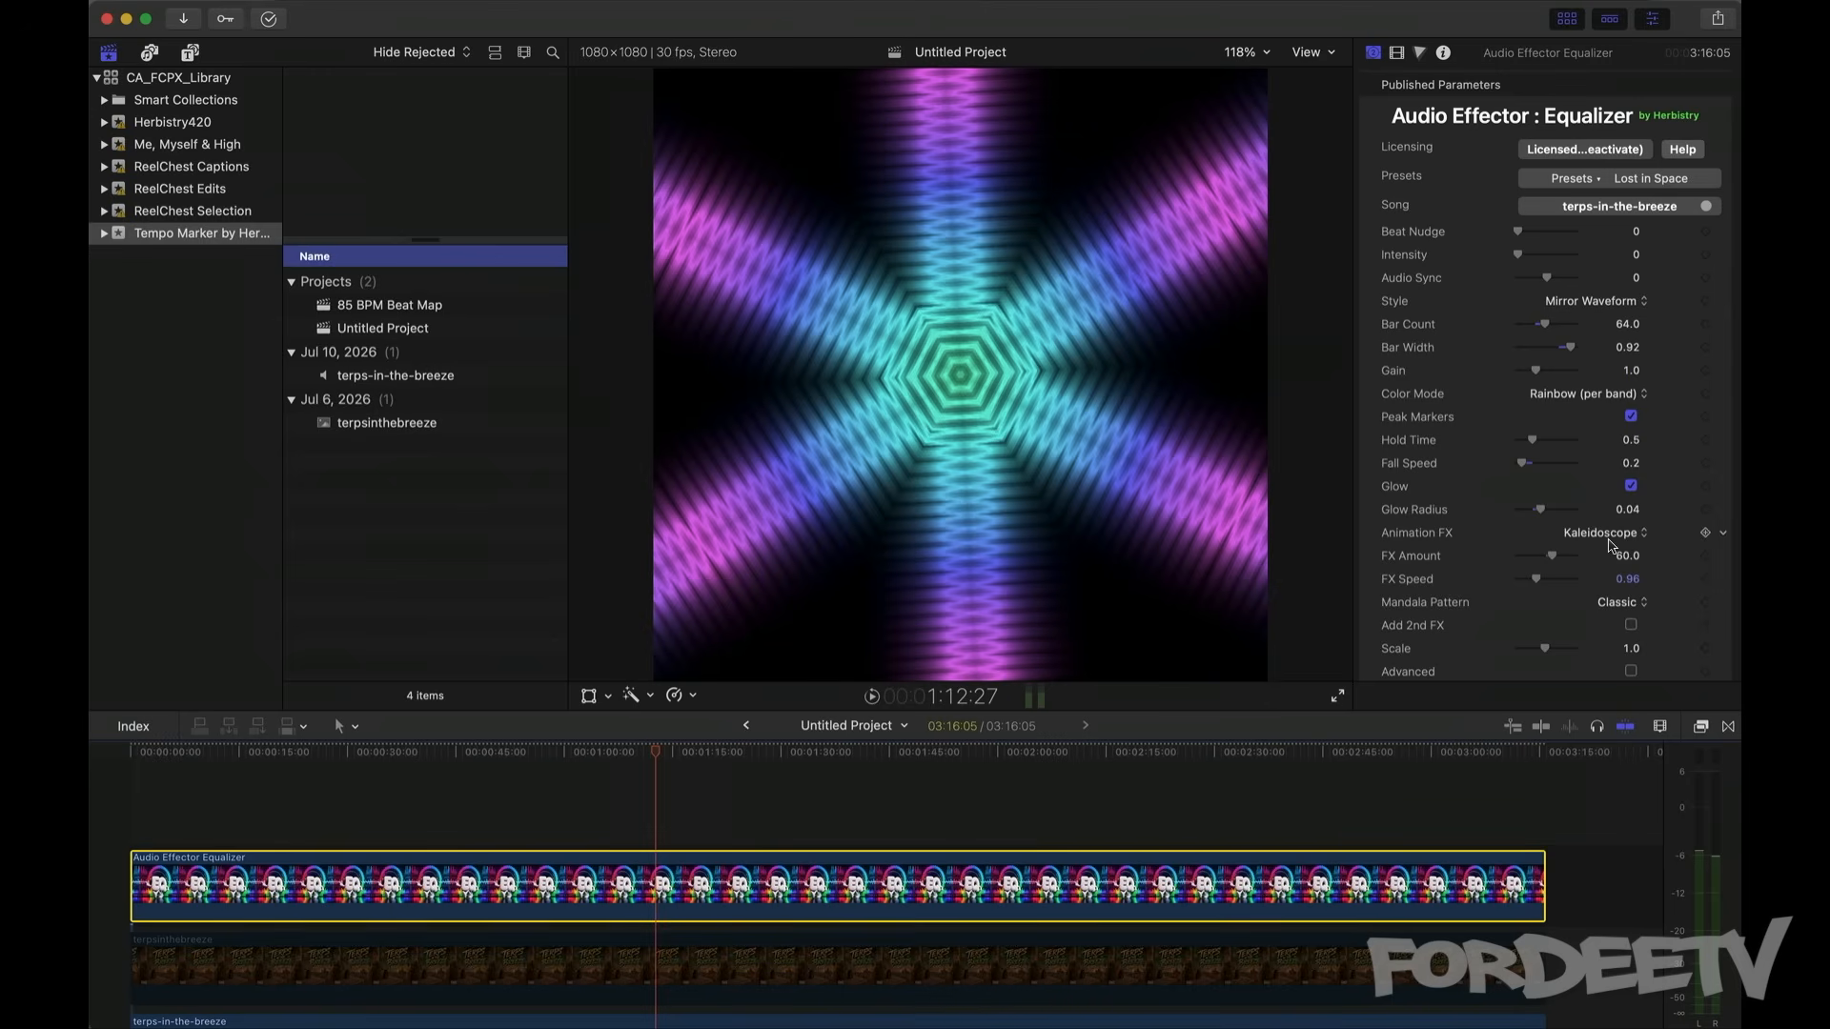
Step: Try the Flower, Star, Tunnel, Spiral and Grid mandala patterns in turn, and return Mandala Pattern to Classic
left_click(1615, 604)
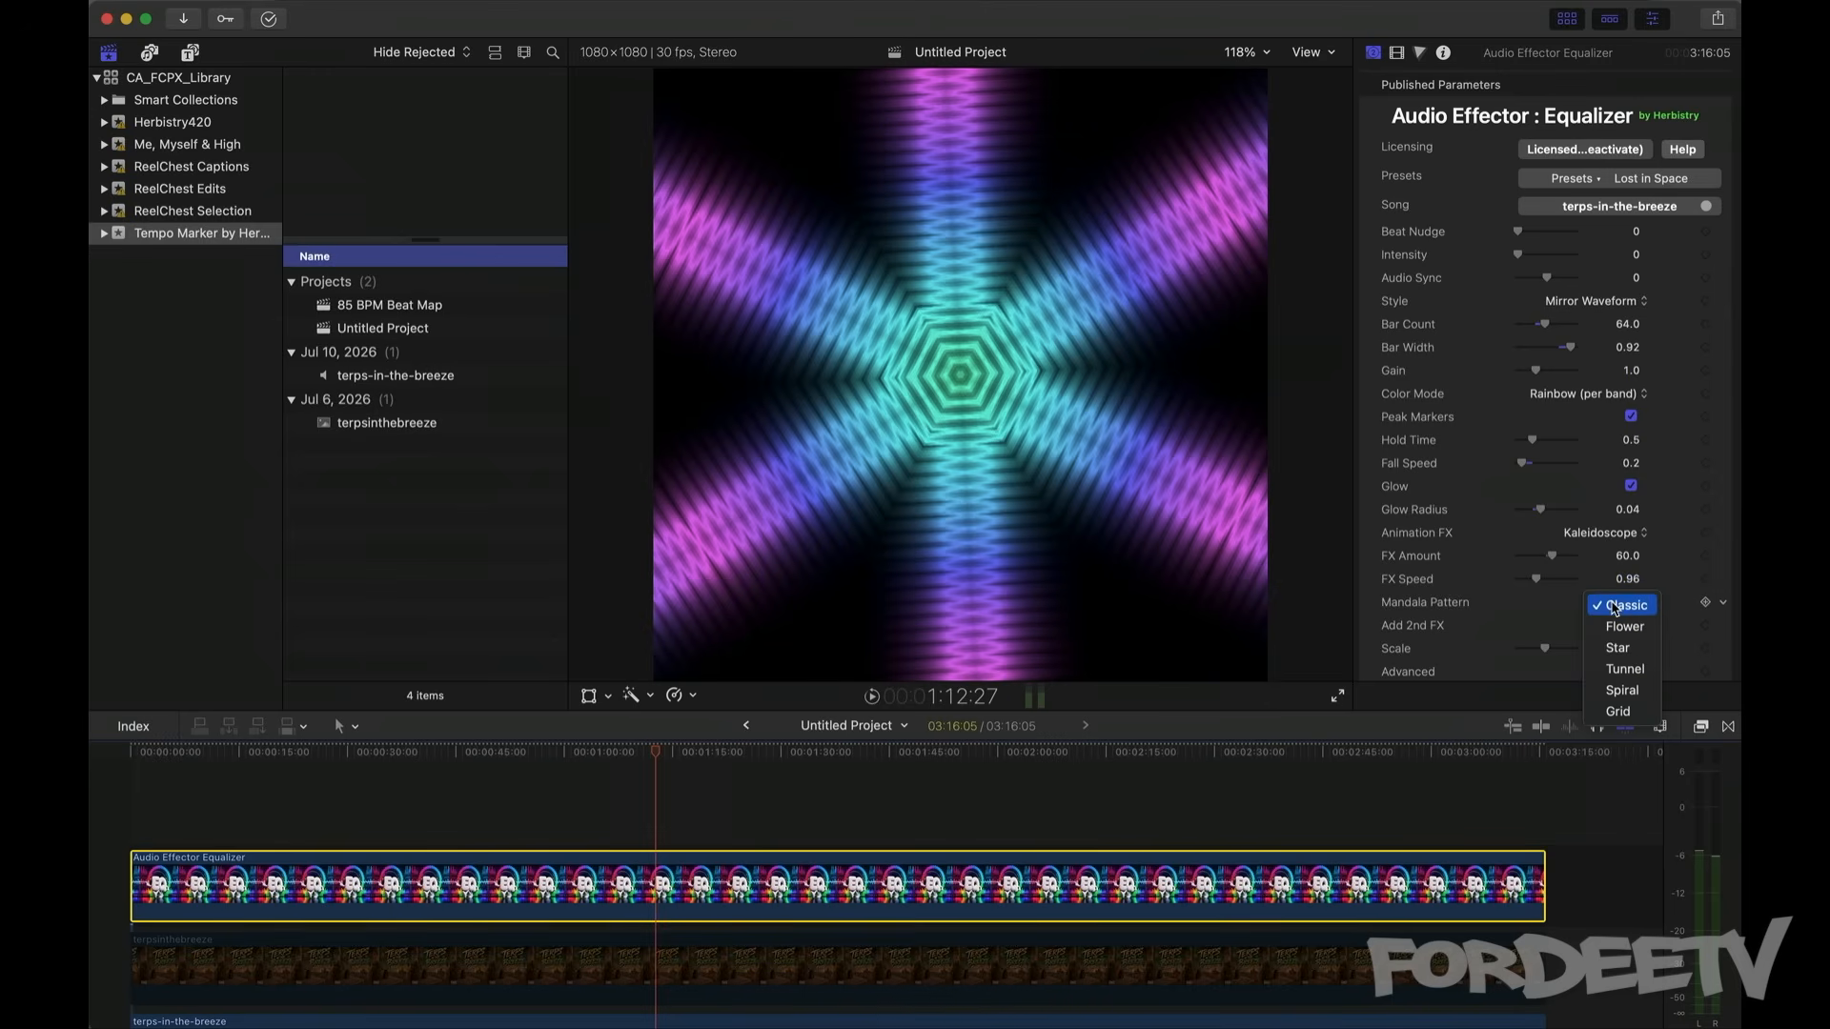
left_click(1617, 628)
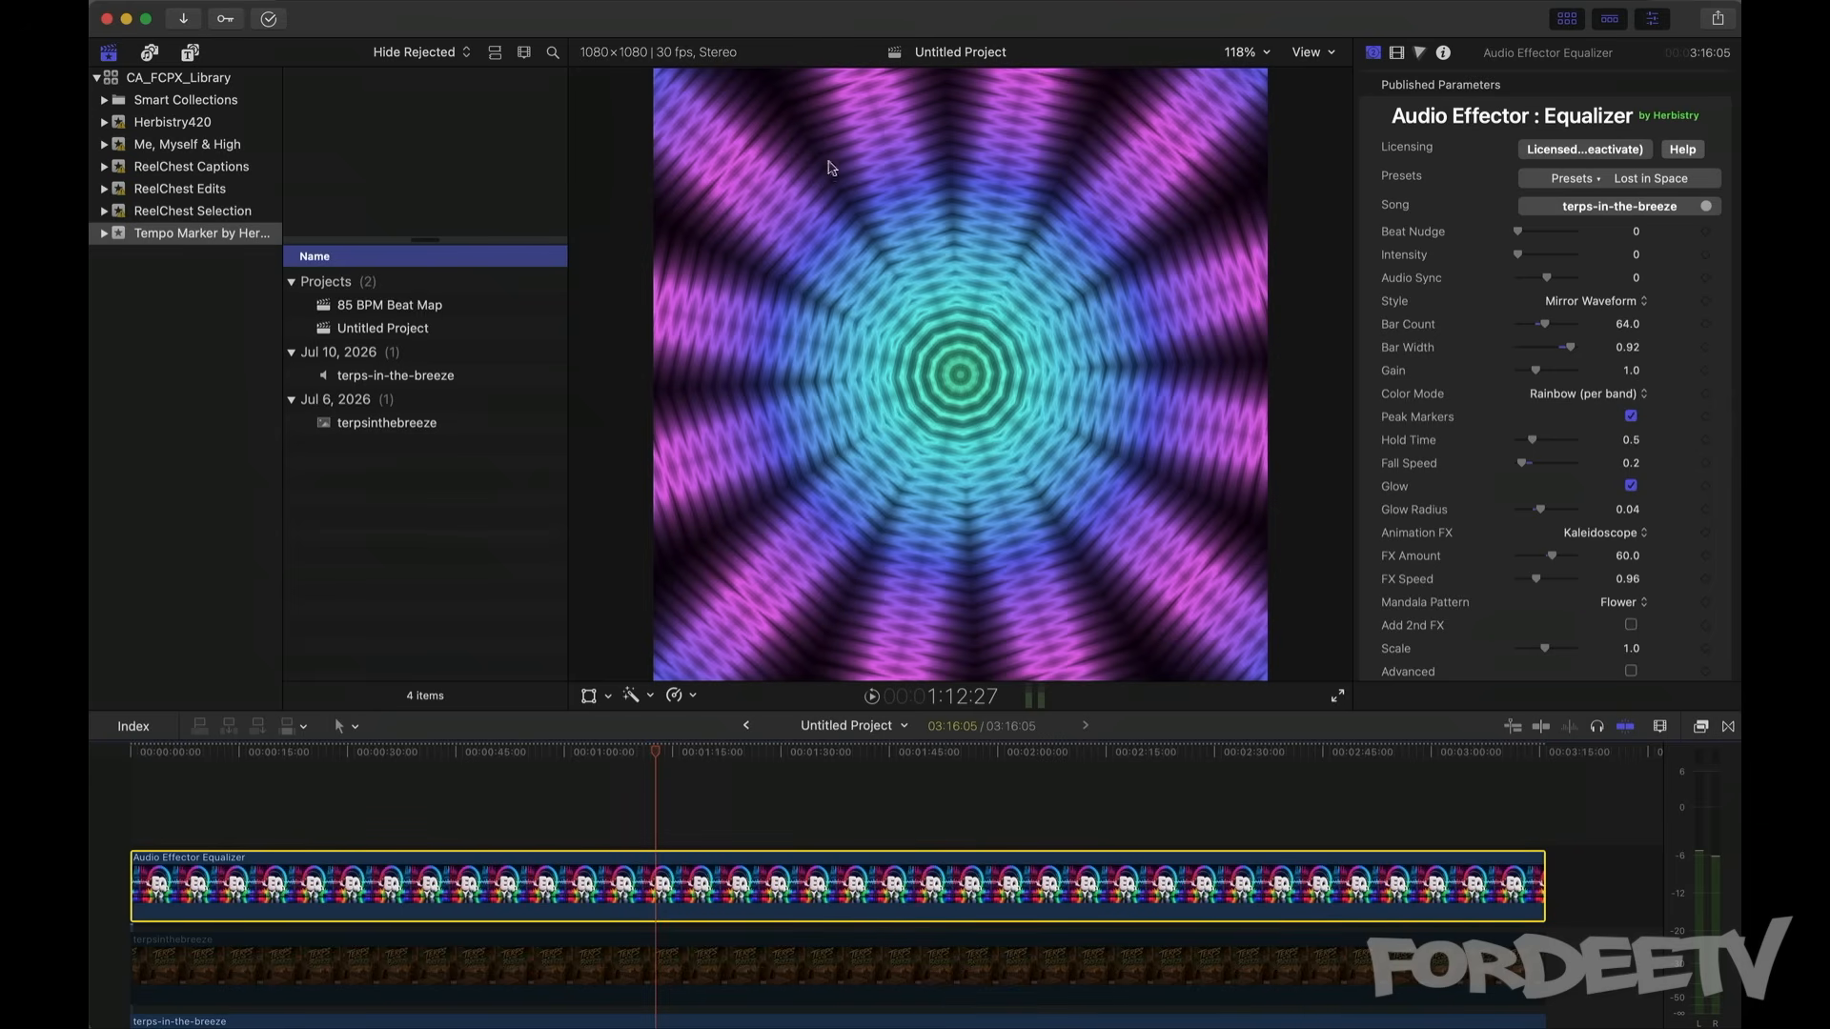
left_click(1622, 611)
left_click(1622, 611)
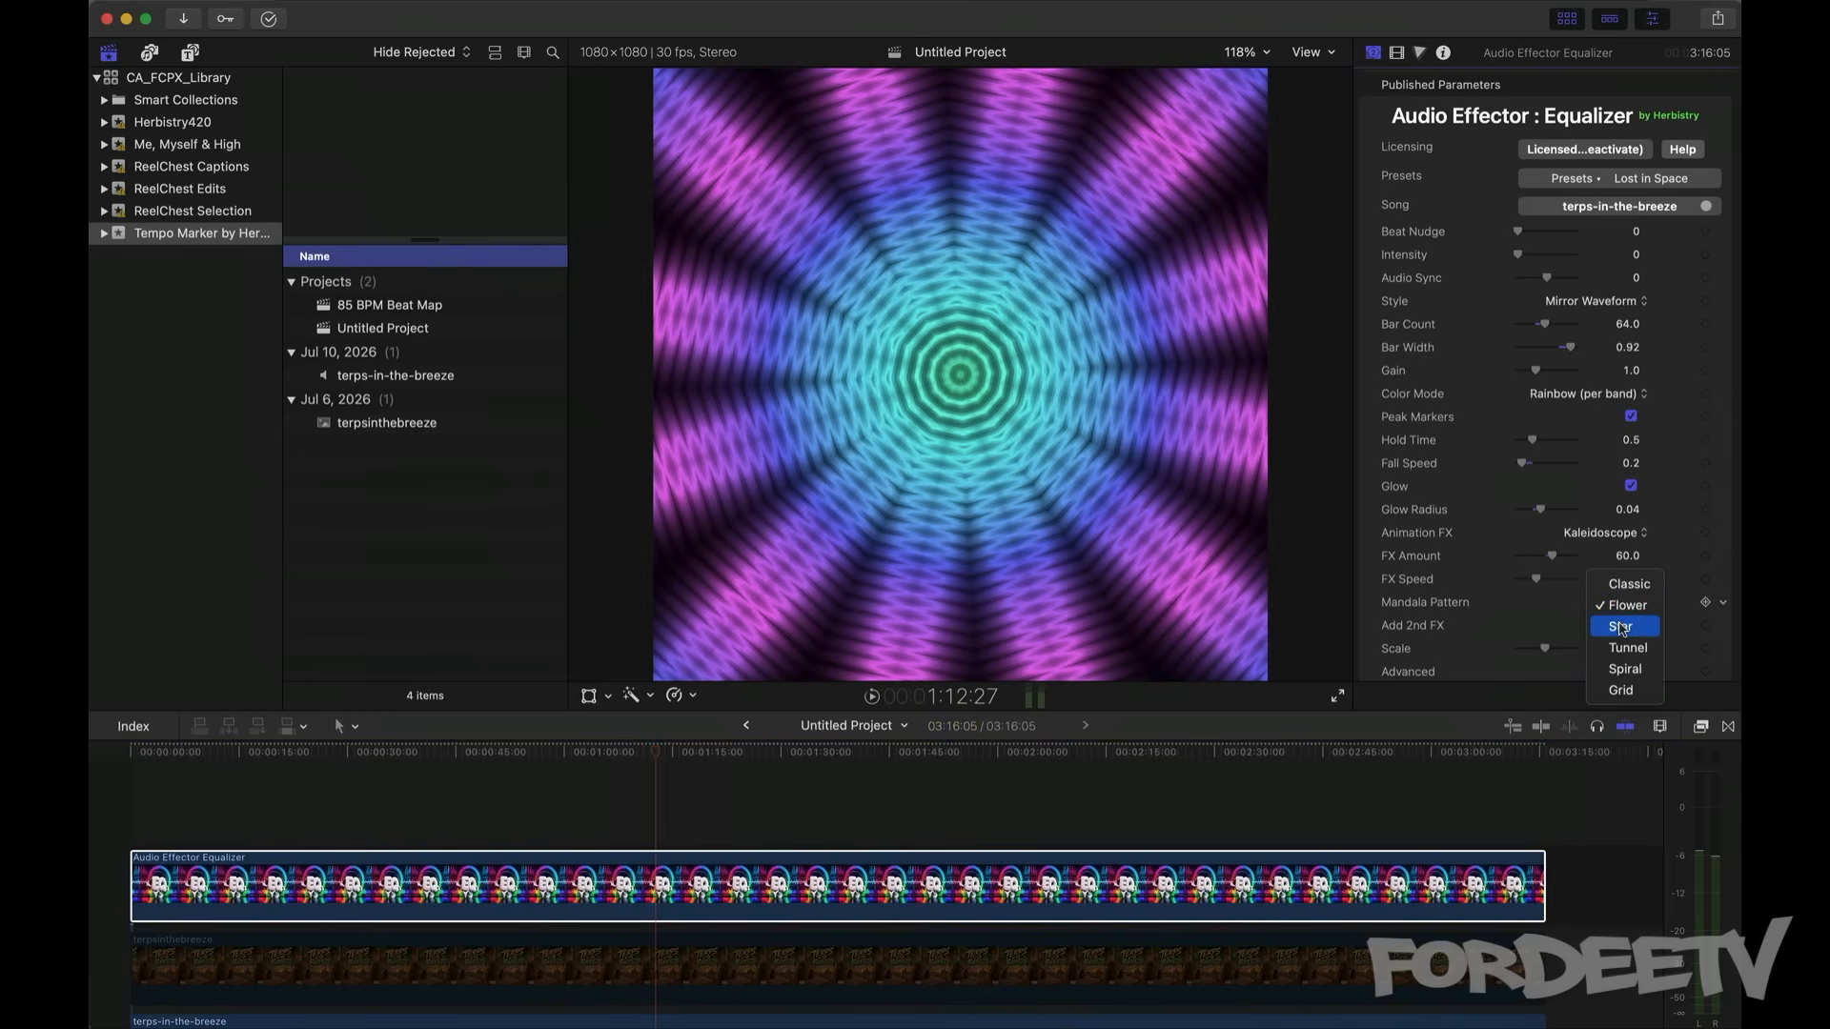
left_click(1623, 626)
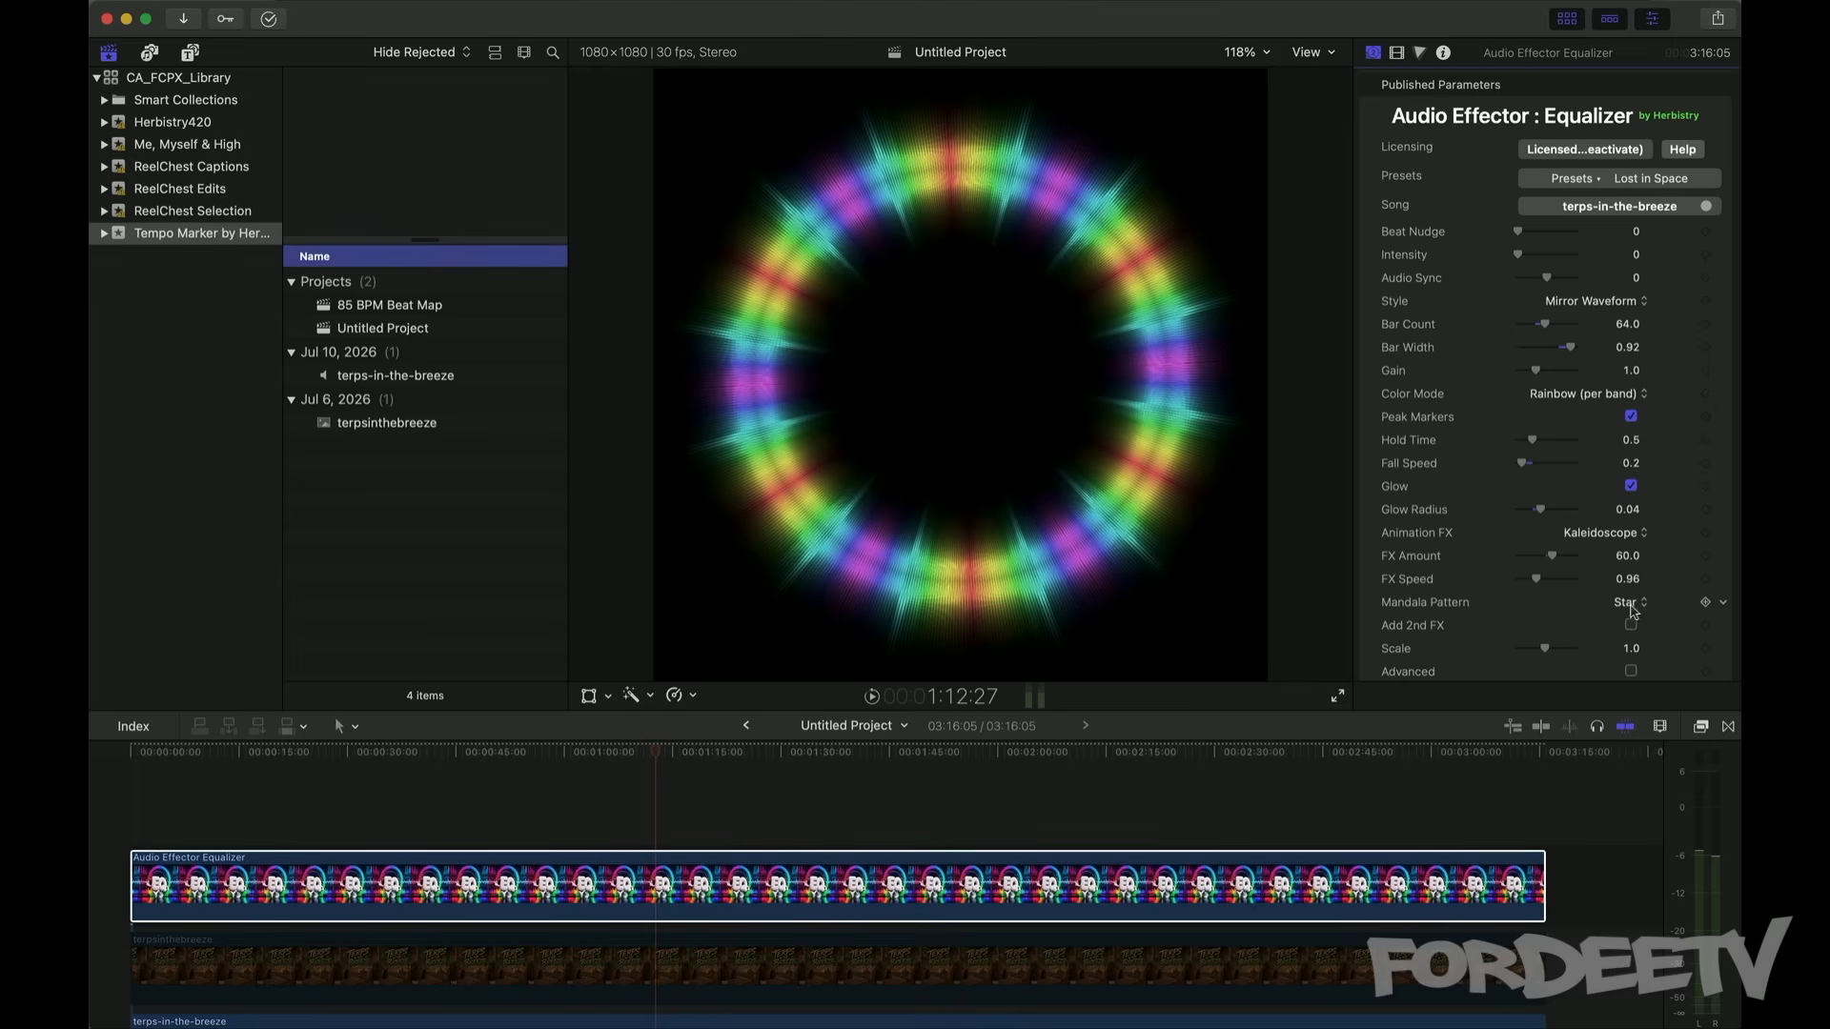
left_click(1625, 603)
left_click(1630, 631)
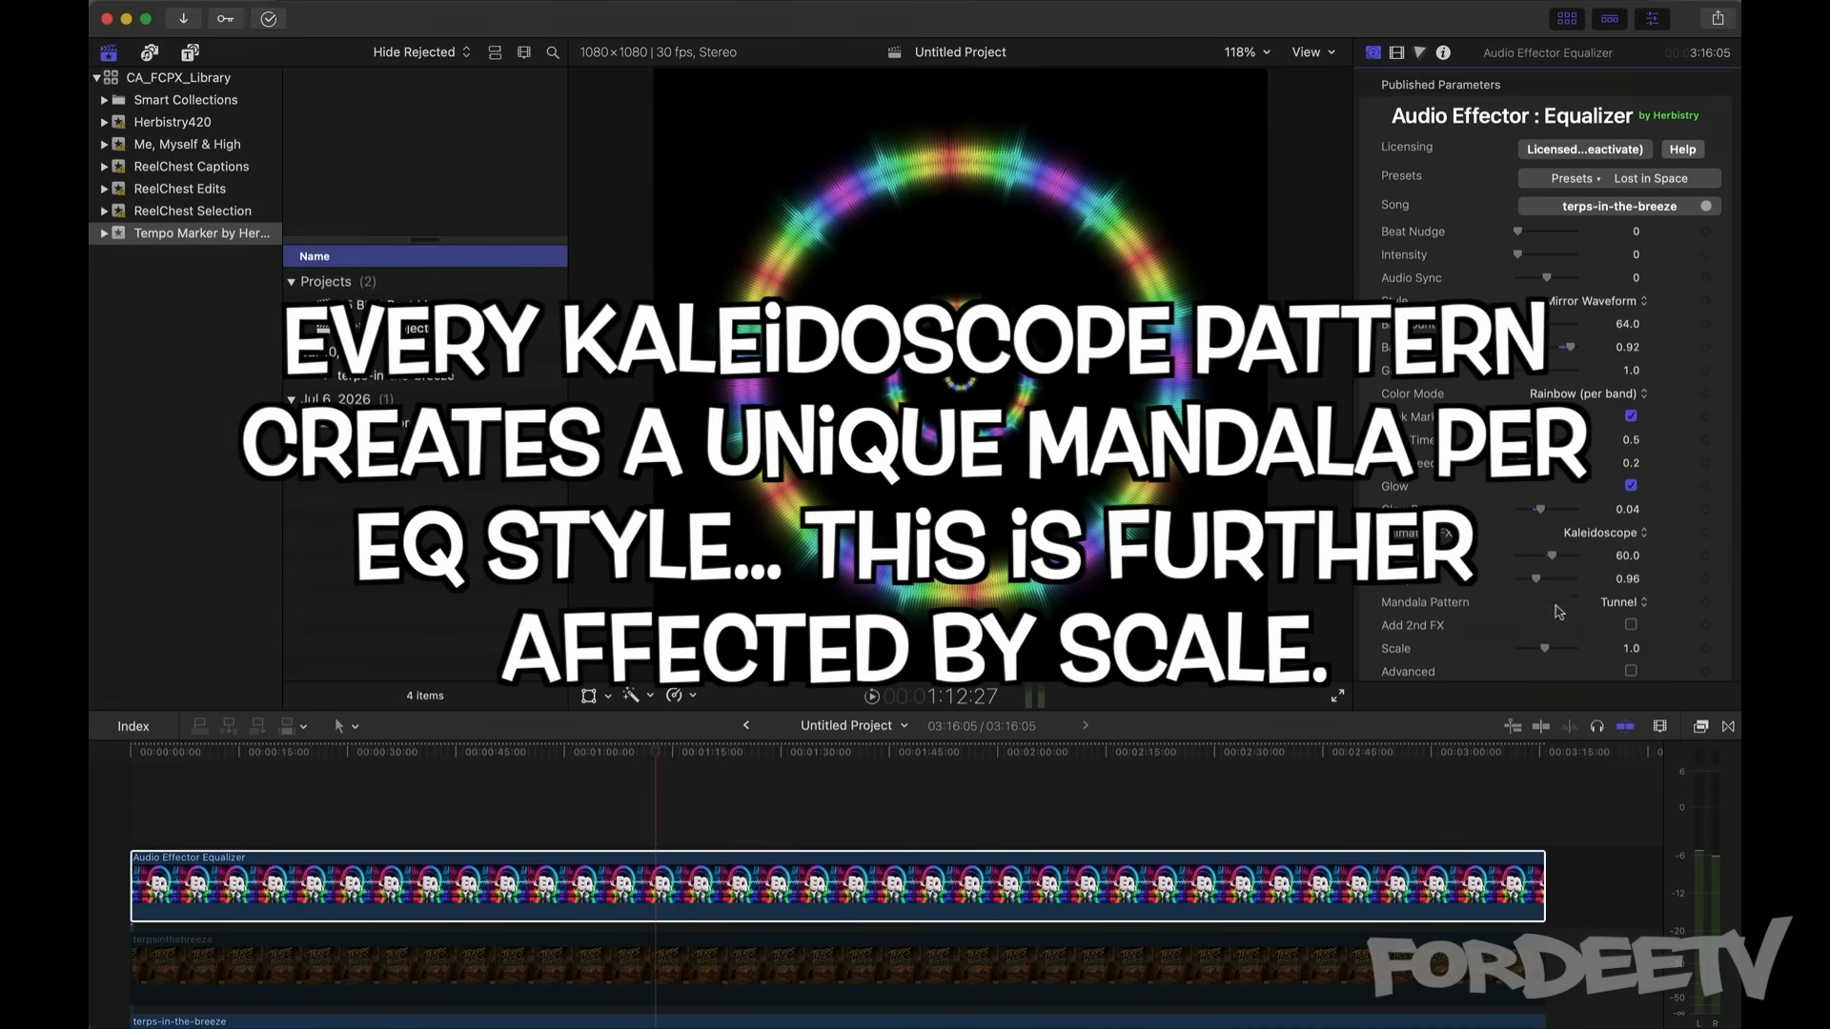
left_click(1625, 603)
left_click(1625, 626)
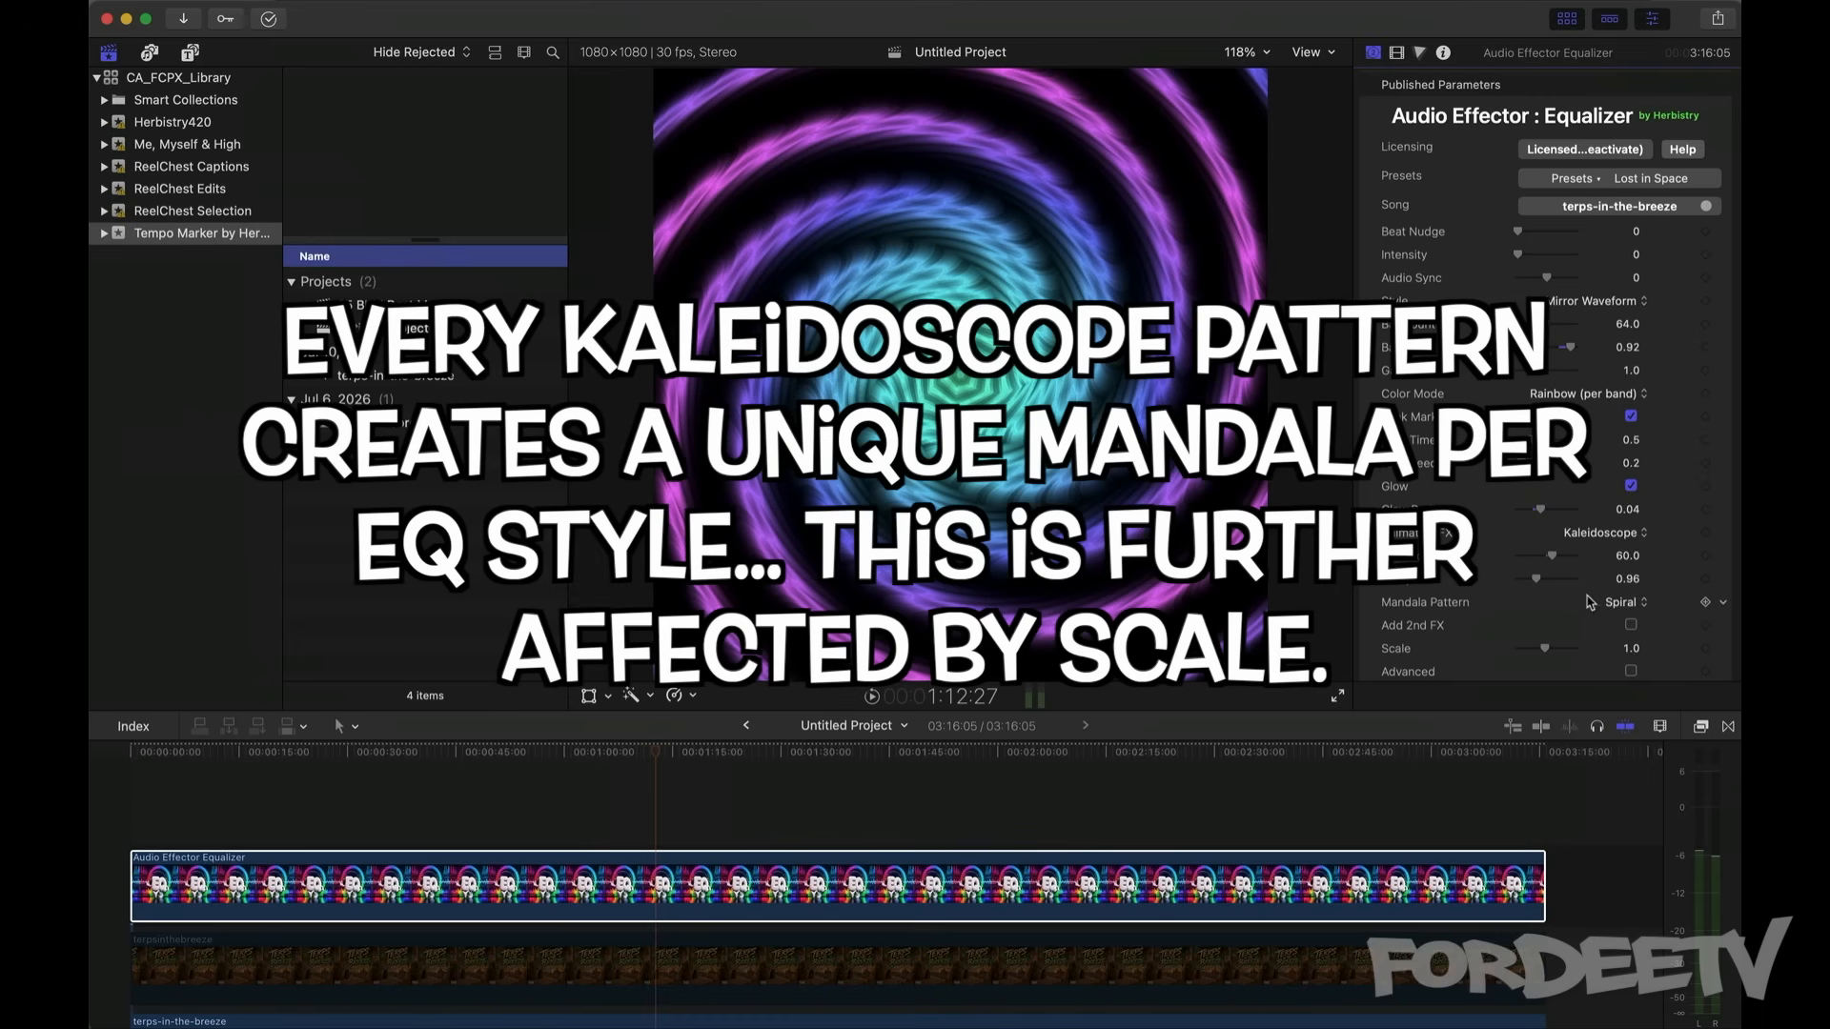
left_click(1621, 611)
left_click(1630, 629)
left_click(1632, 606)
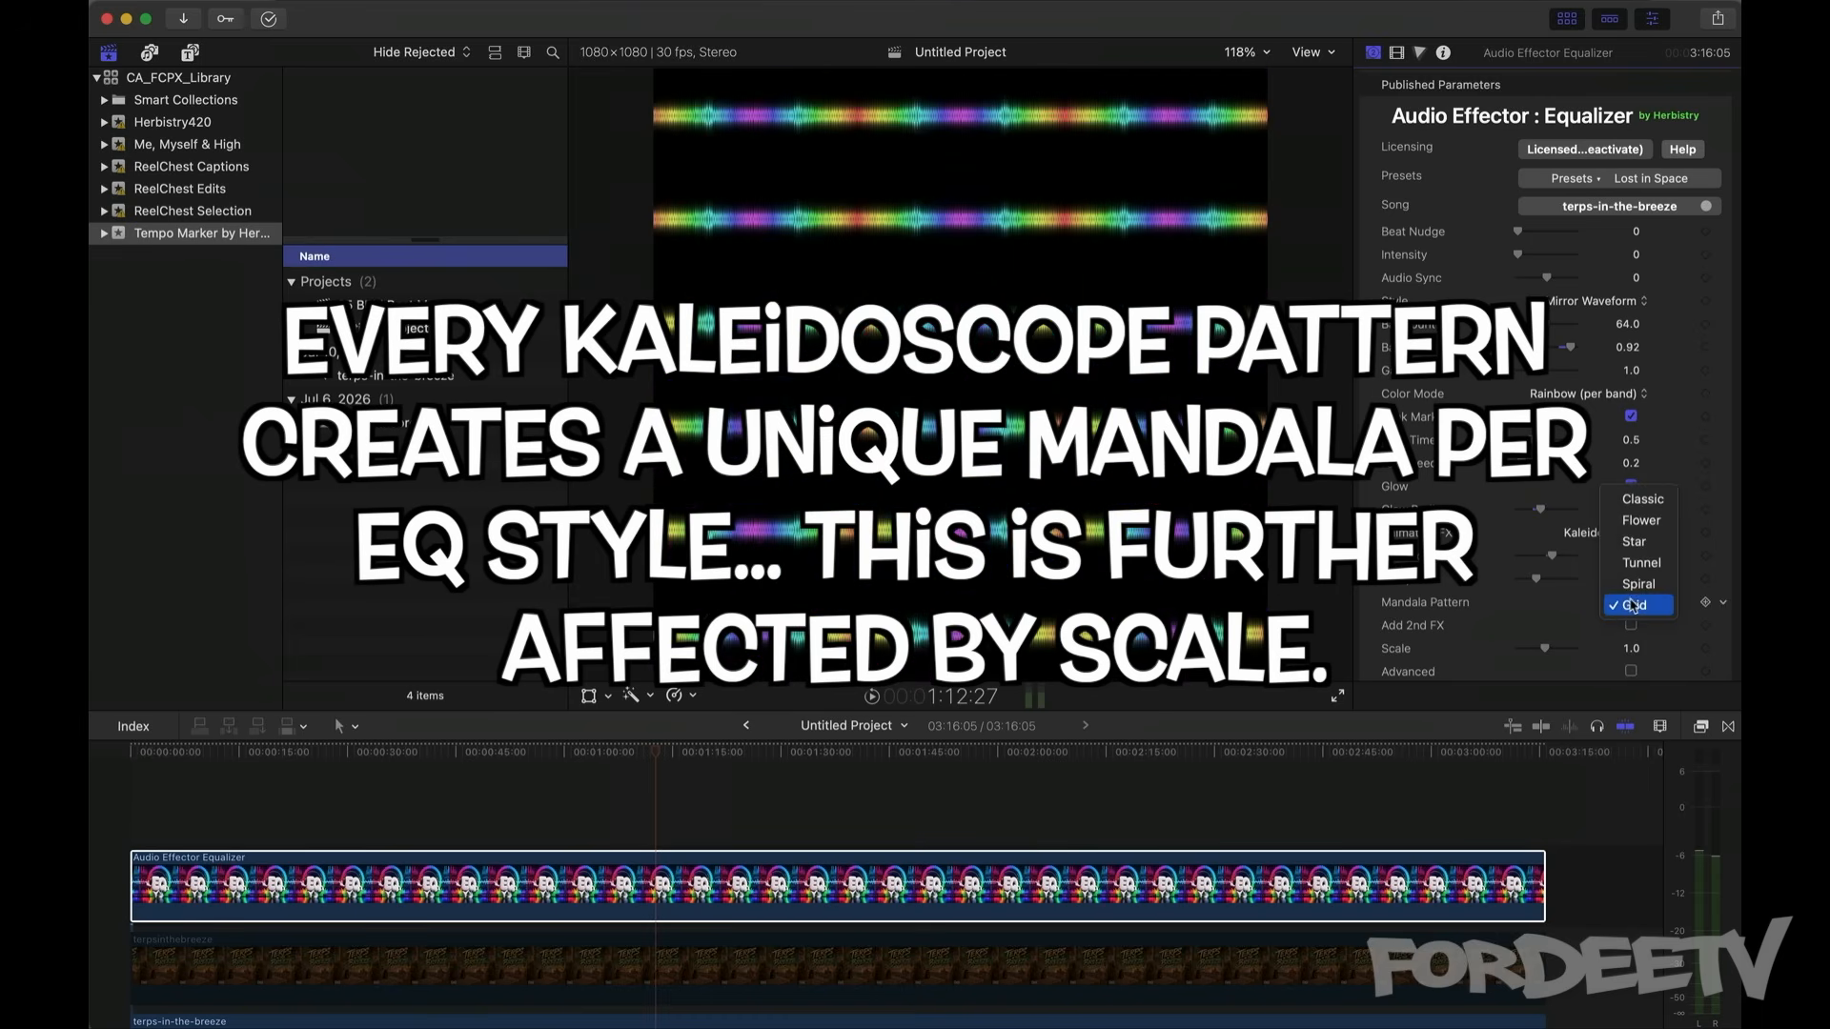
left_click(1629, 498)
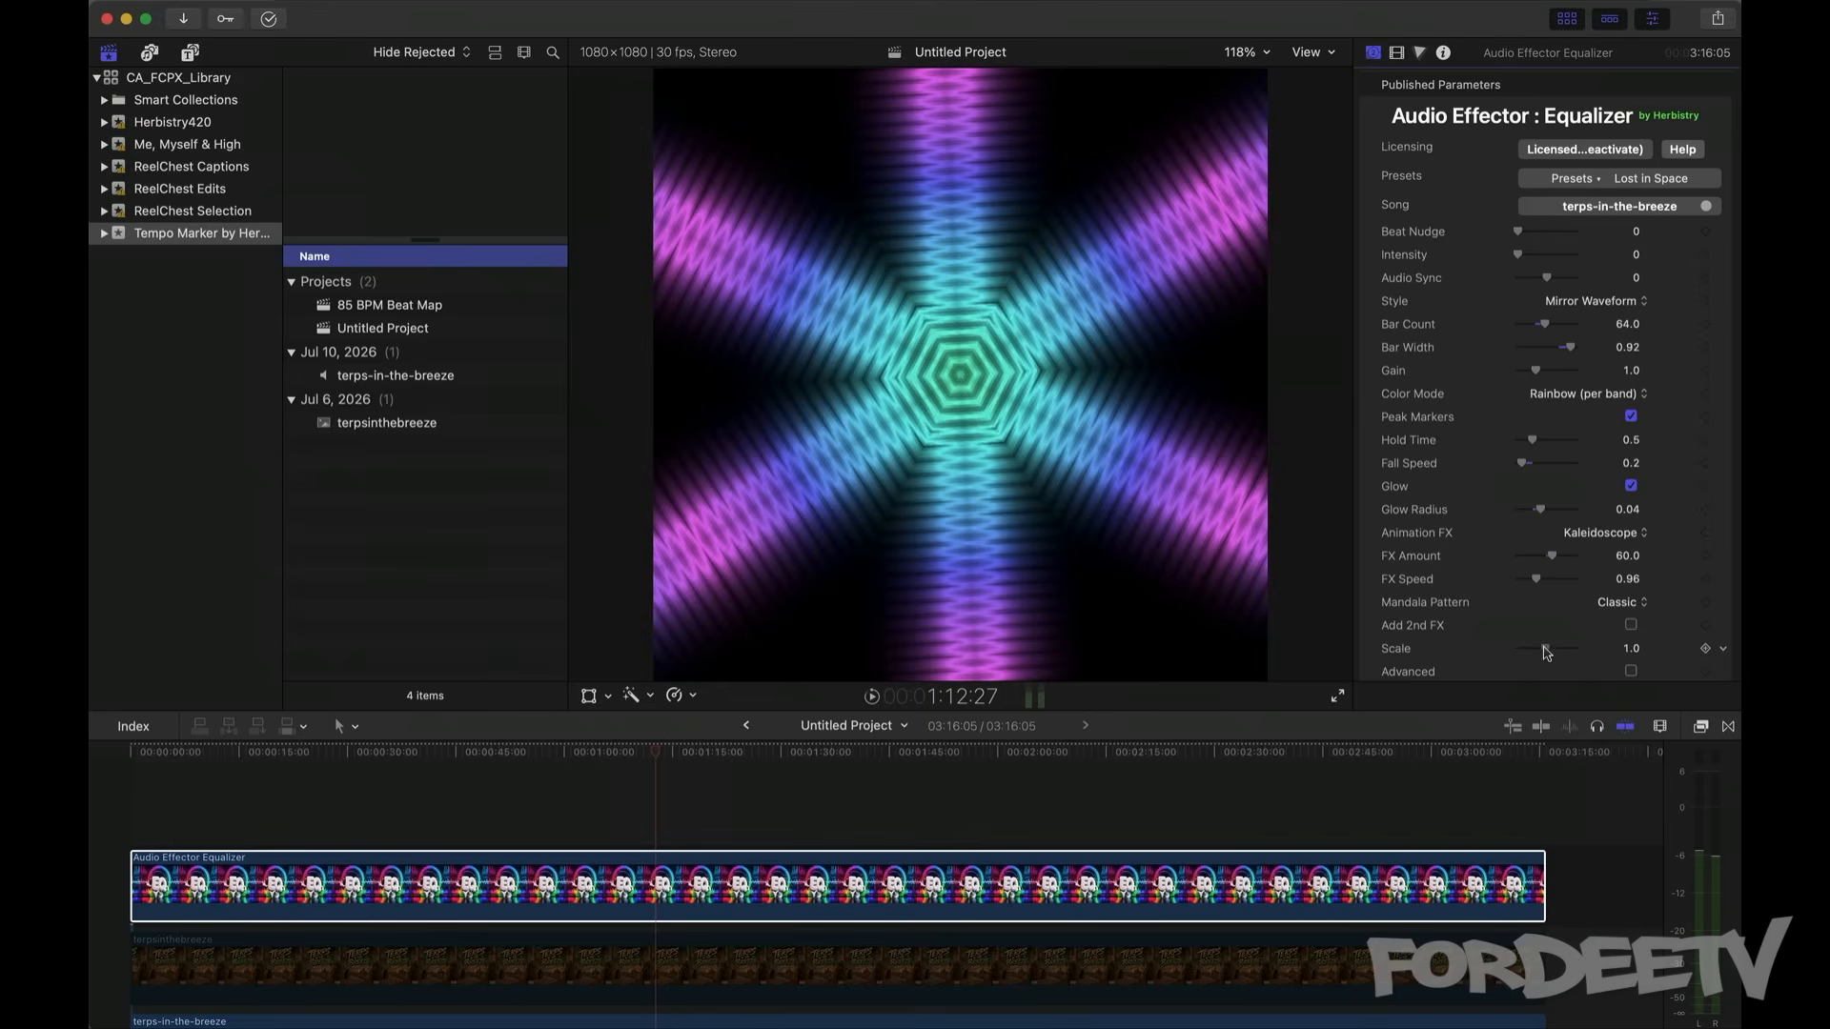
Step: Reduce the kaleidoscope's Scale to 0.43 and preview the result with the song
left_click_drag(1545, 653, 1527, 655)
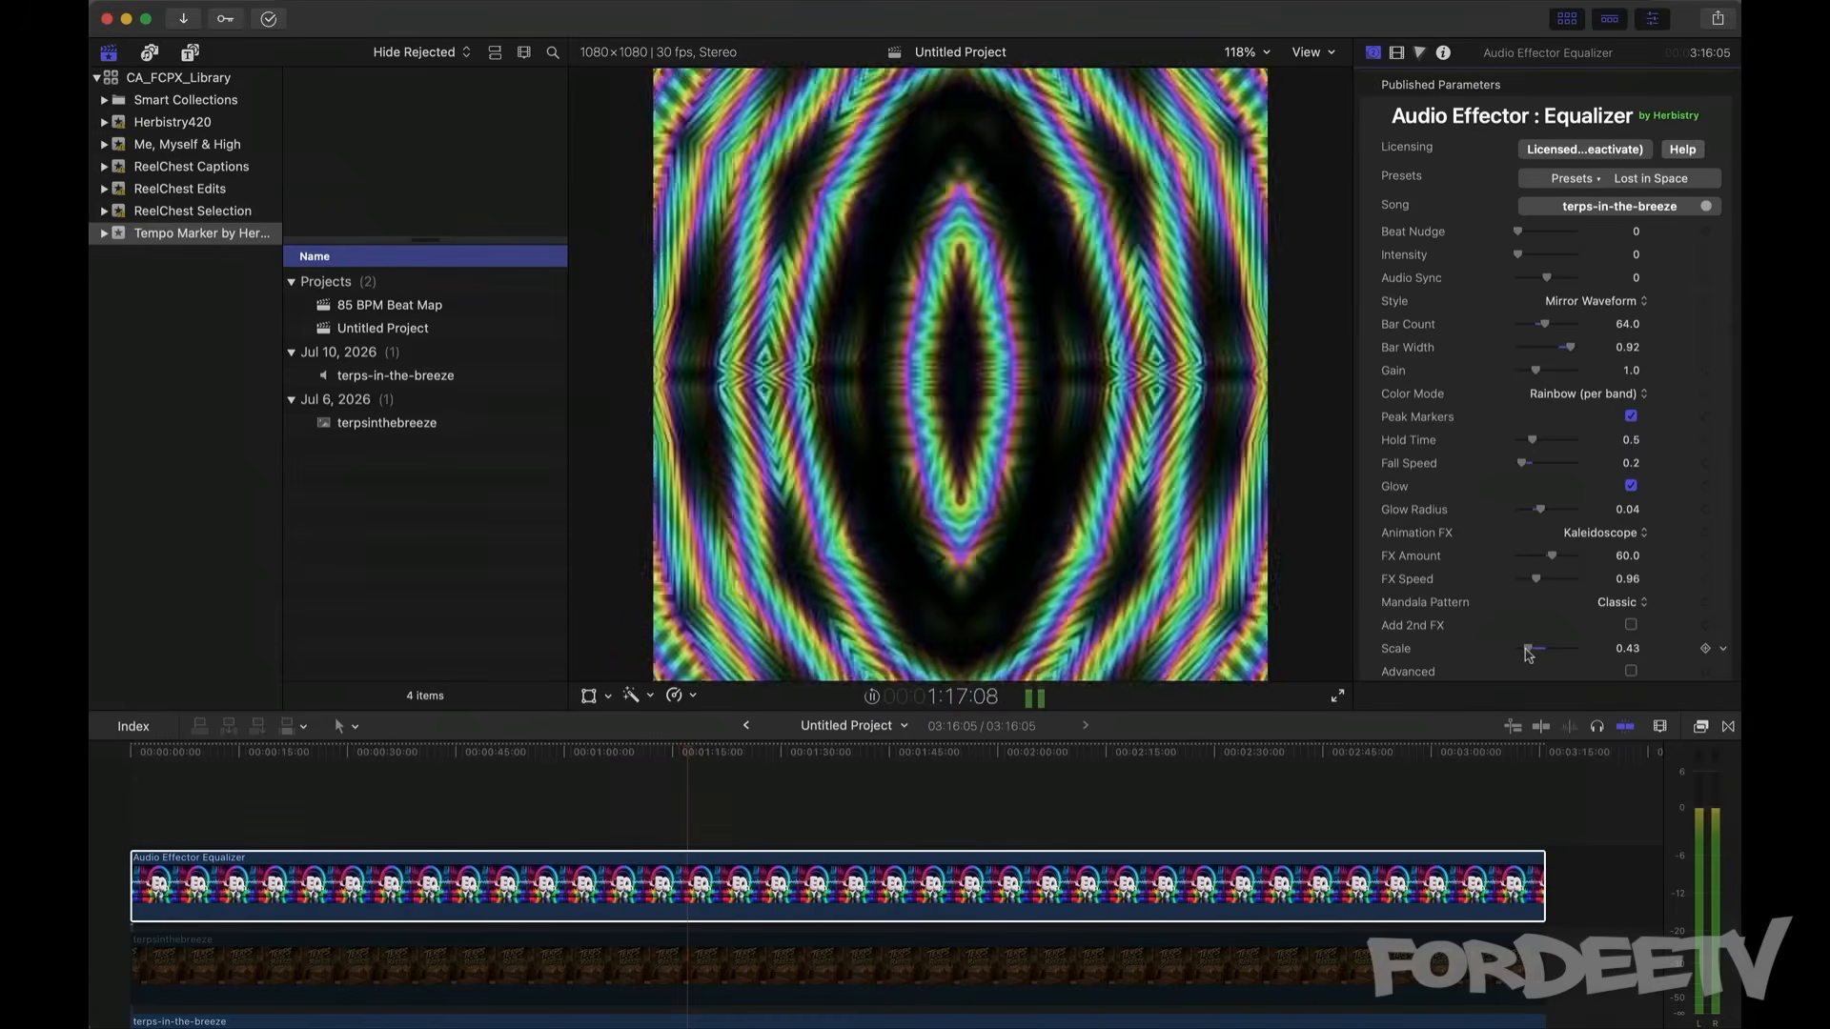
key("space")
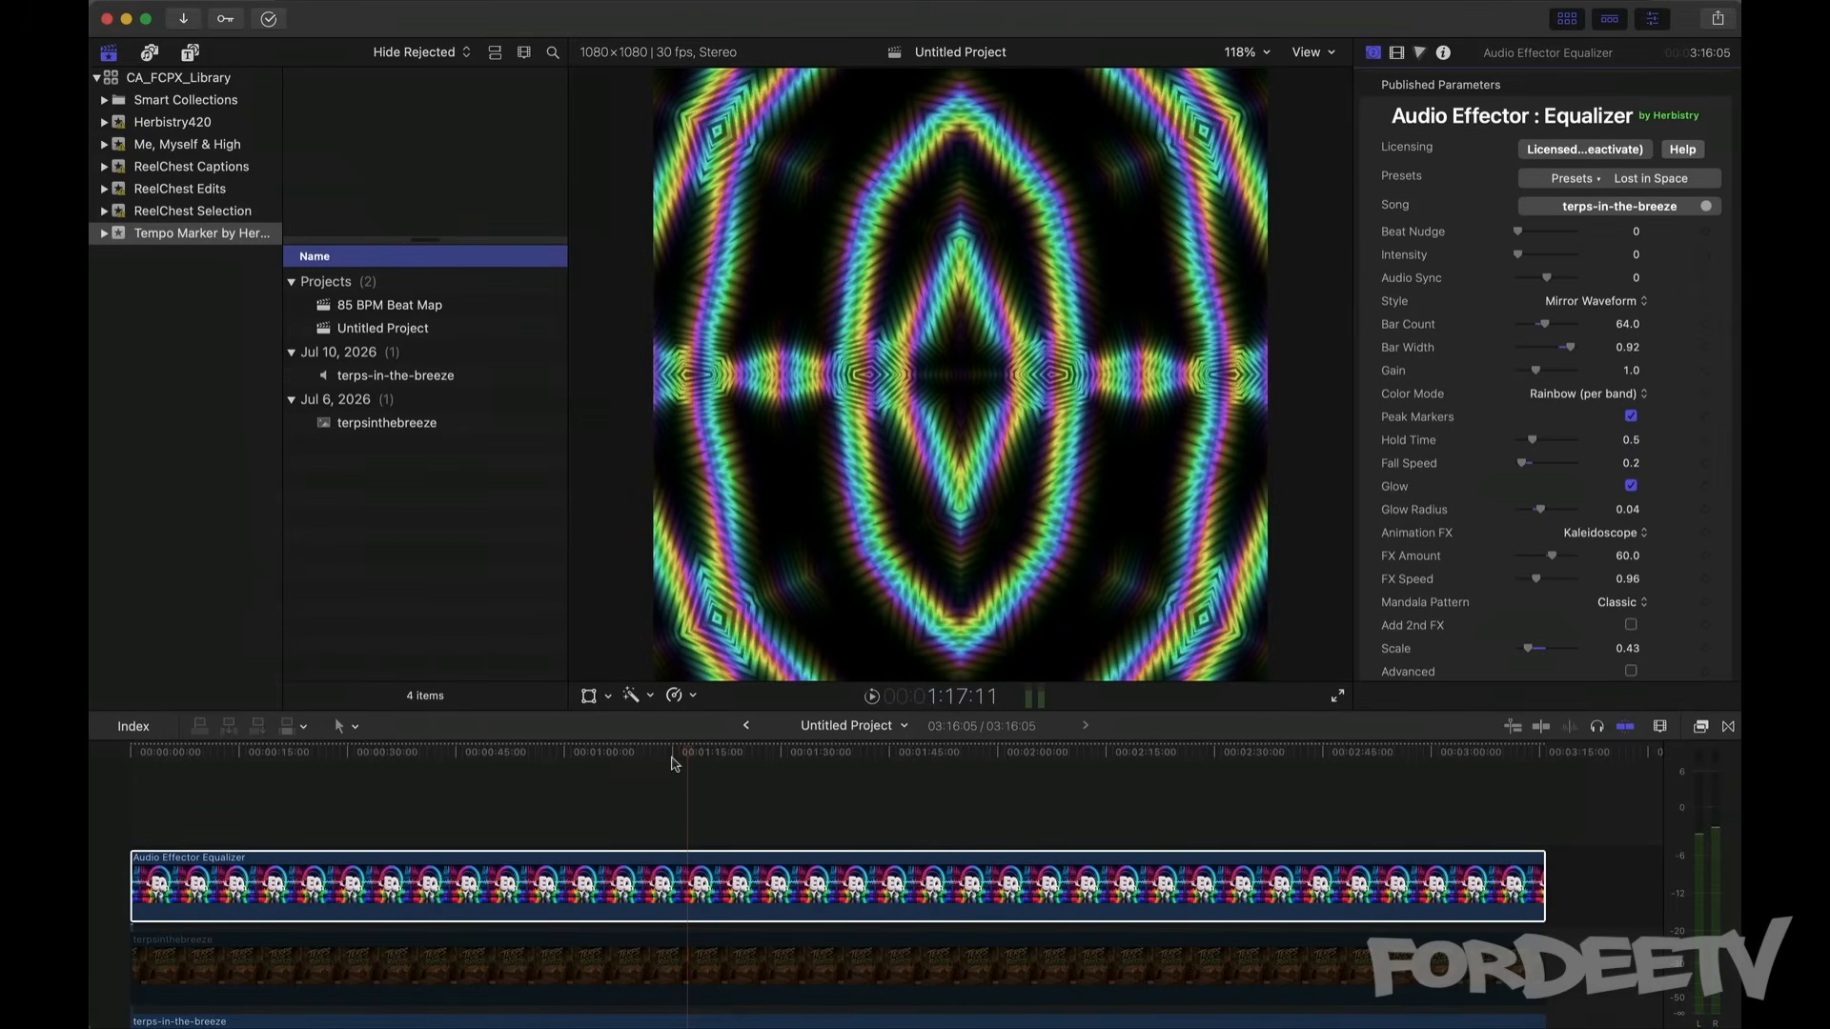
Step: At the start of the timeline, try Scale 0.1, and add a Scale keyframe with the value 1.0
left_click_drag(688, 751, 114, 776)
left_click_drag(1527, 648, 1513, 648)
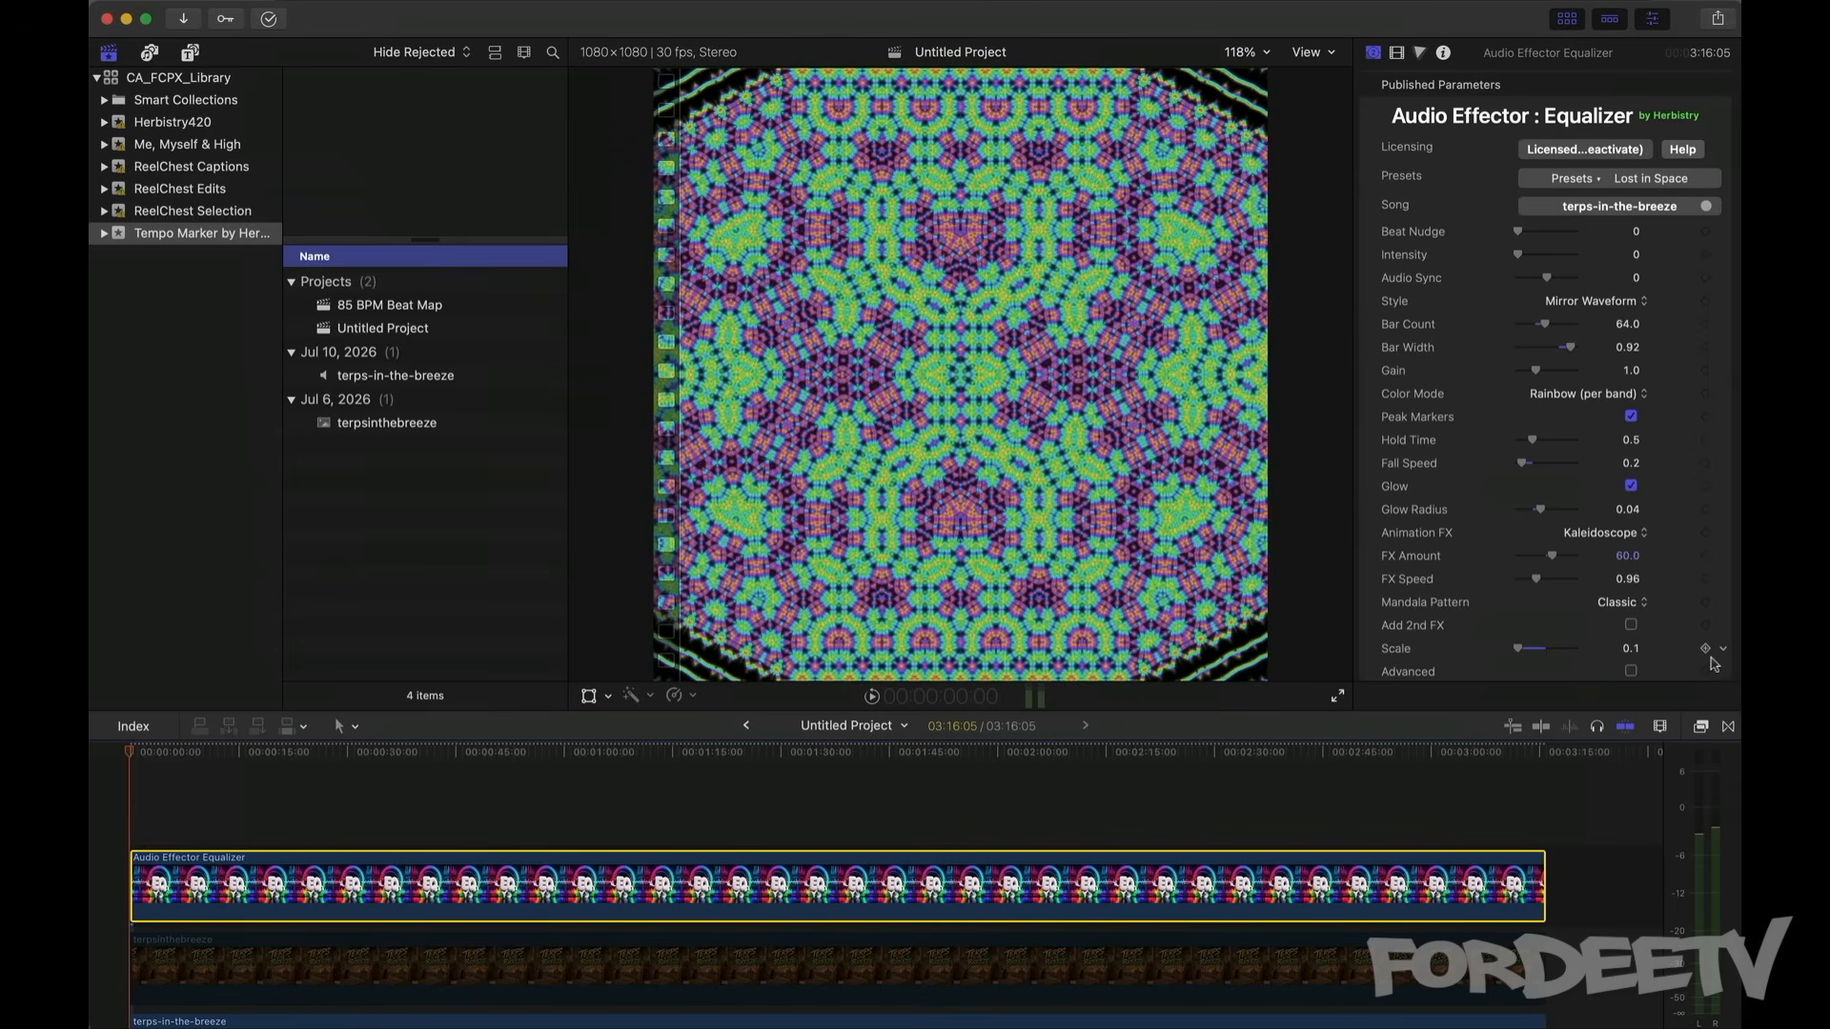
left_click(1631, 650)
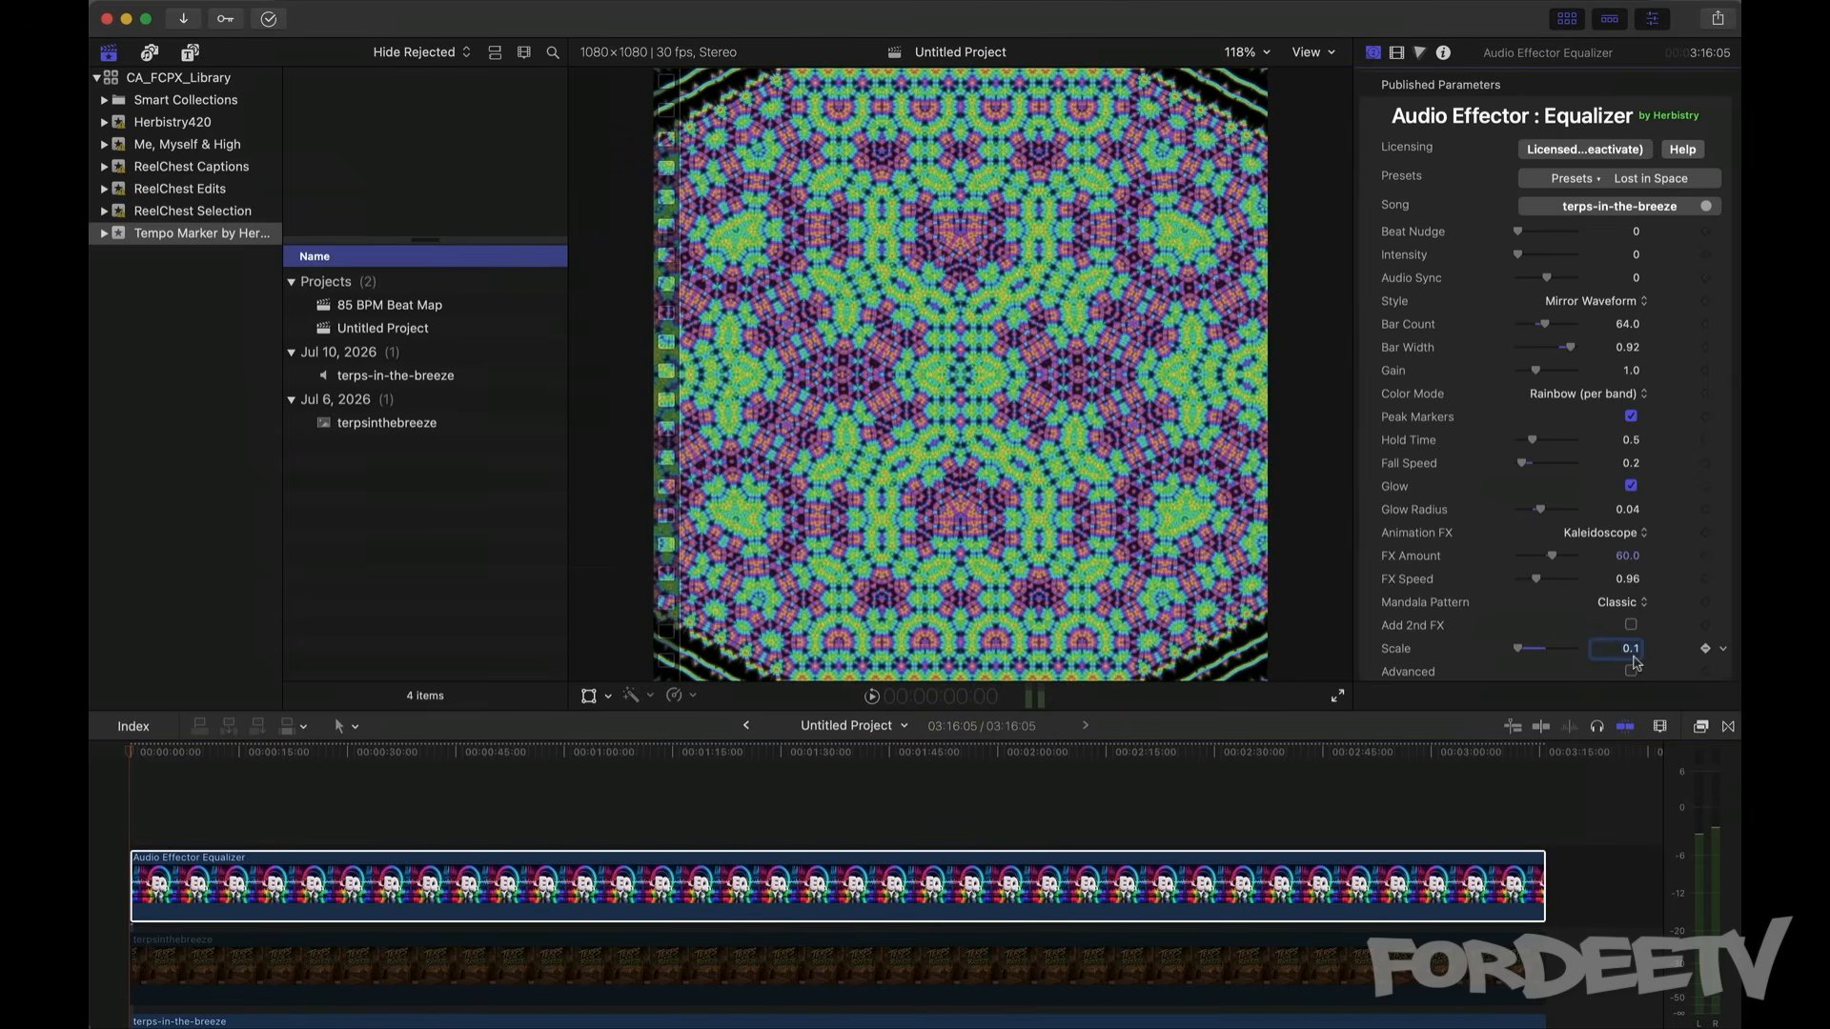
left_click(1704, 650)
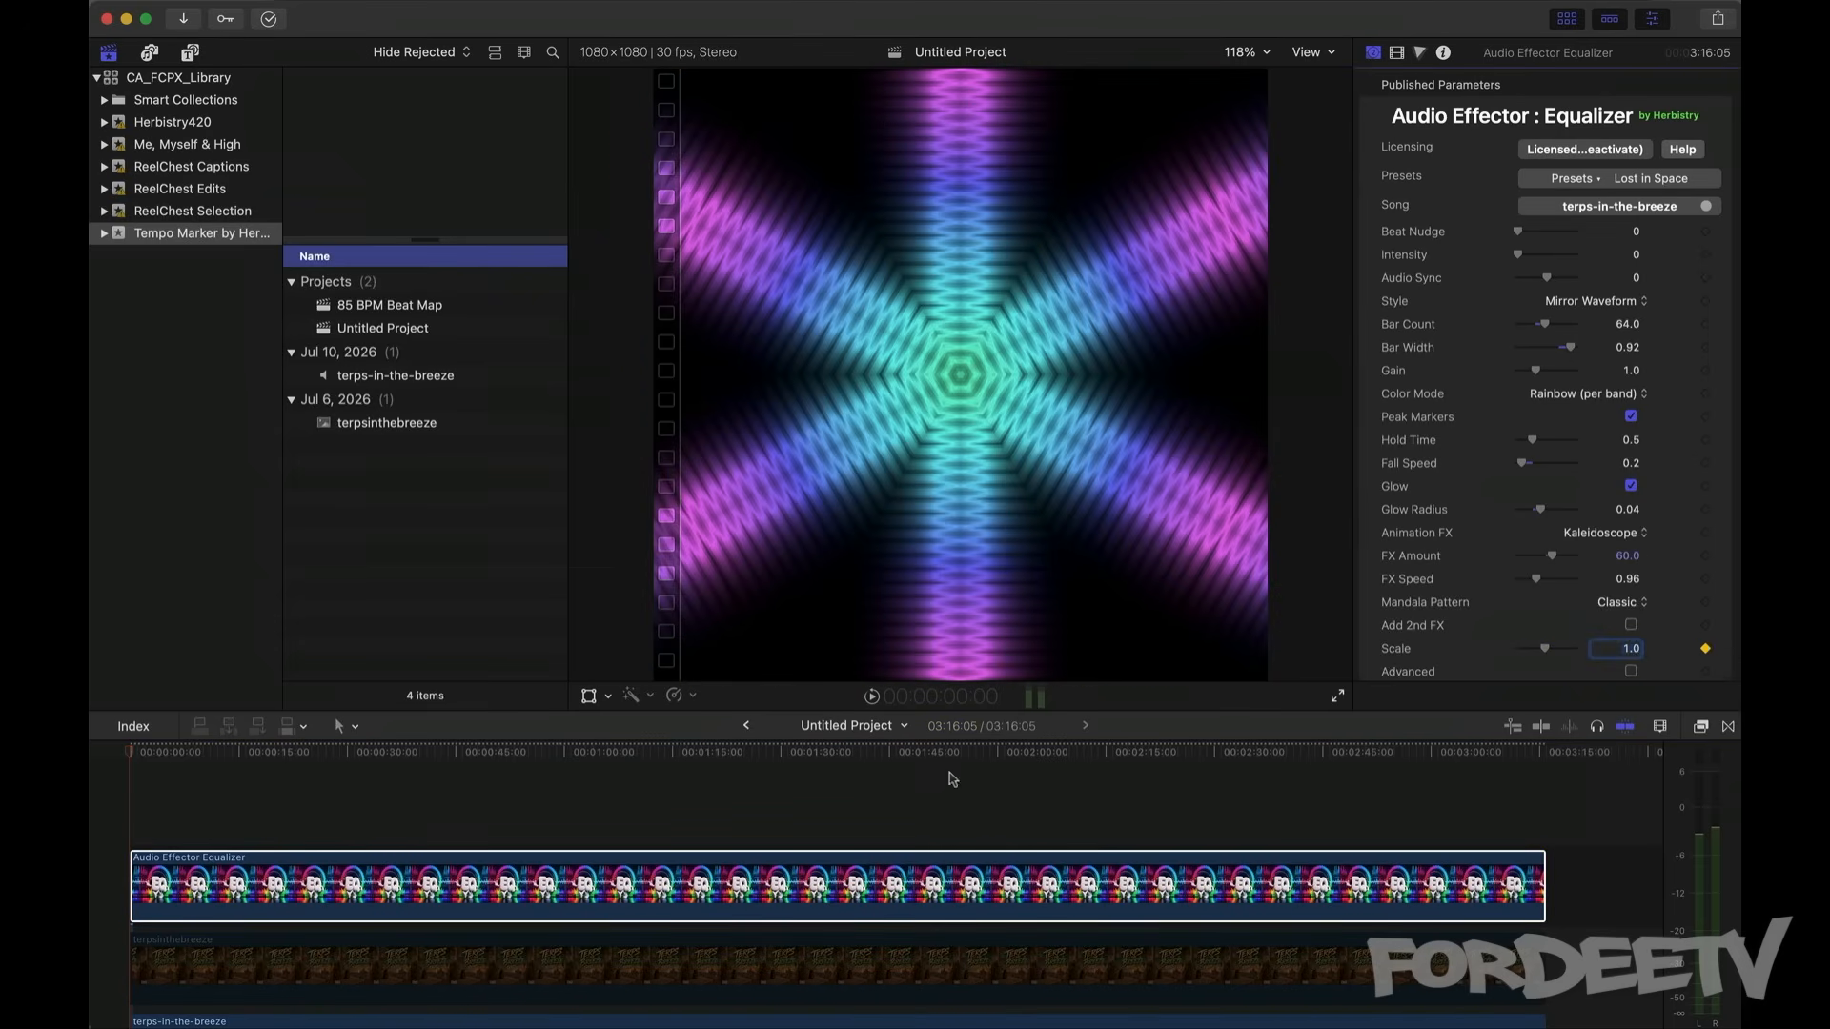
Step: Add a second, lower Scale keyframe at 1:00:08, and play the kaleidoscope animation with the song from the start
left_click(565, 753)
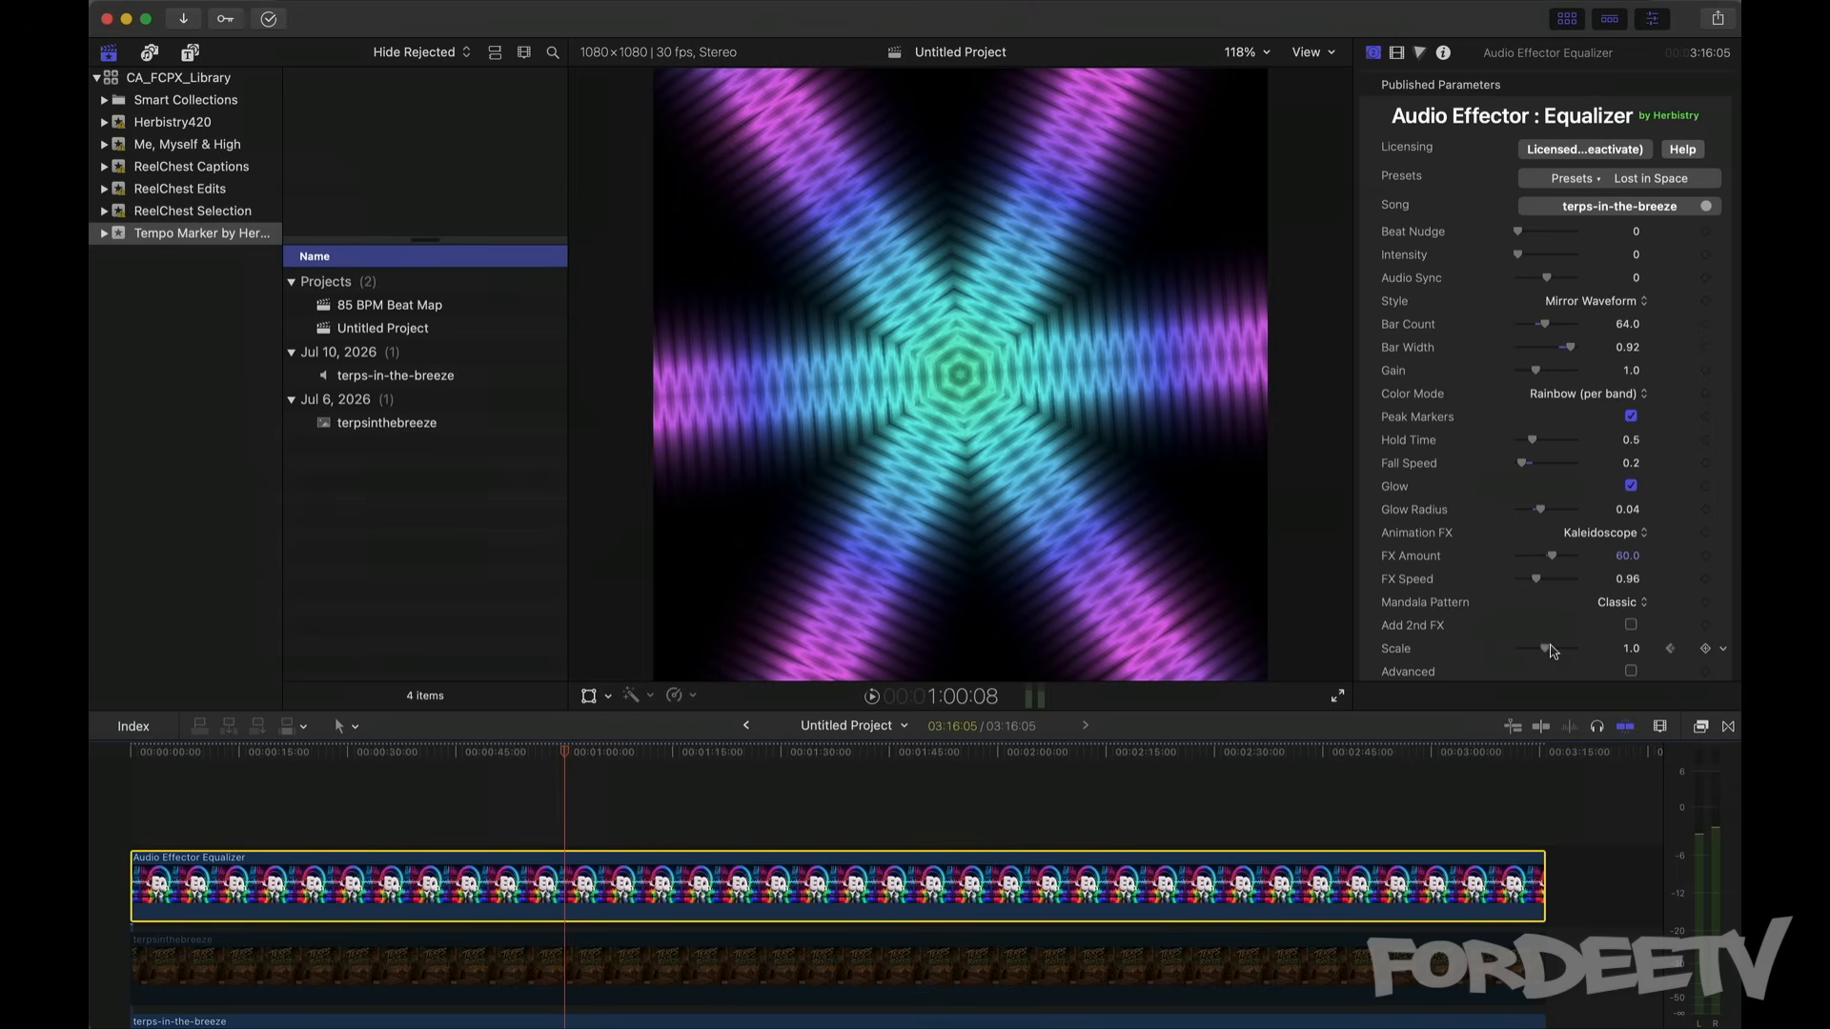
left_click_drag(1550, 651, 977, 676)
left_click_drag(564, 755, 91, 743)
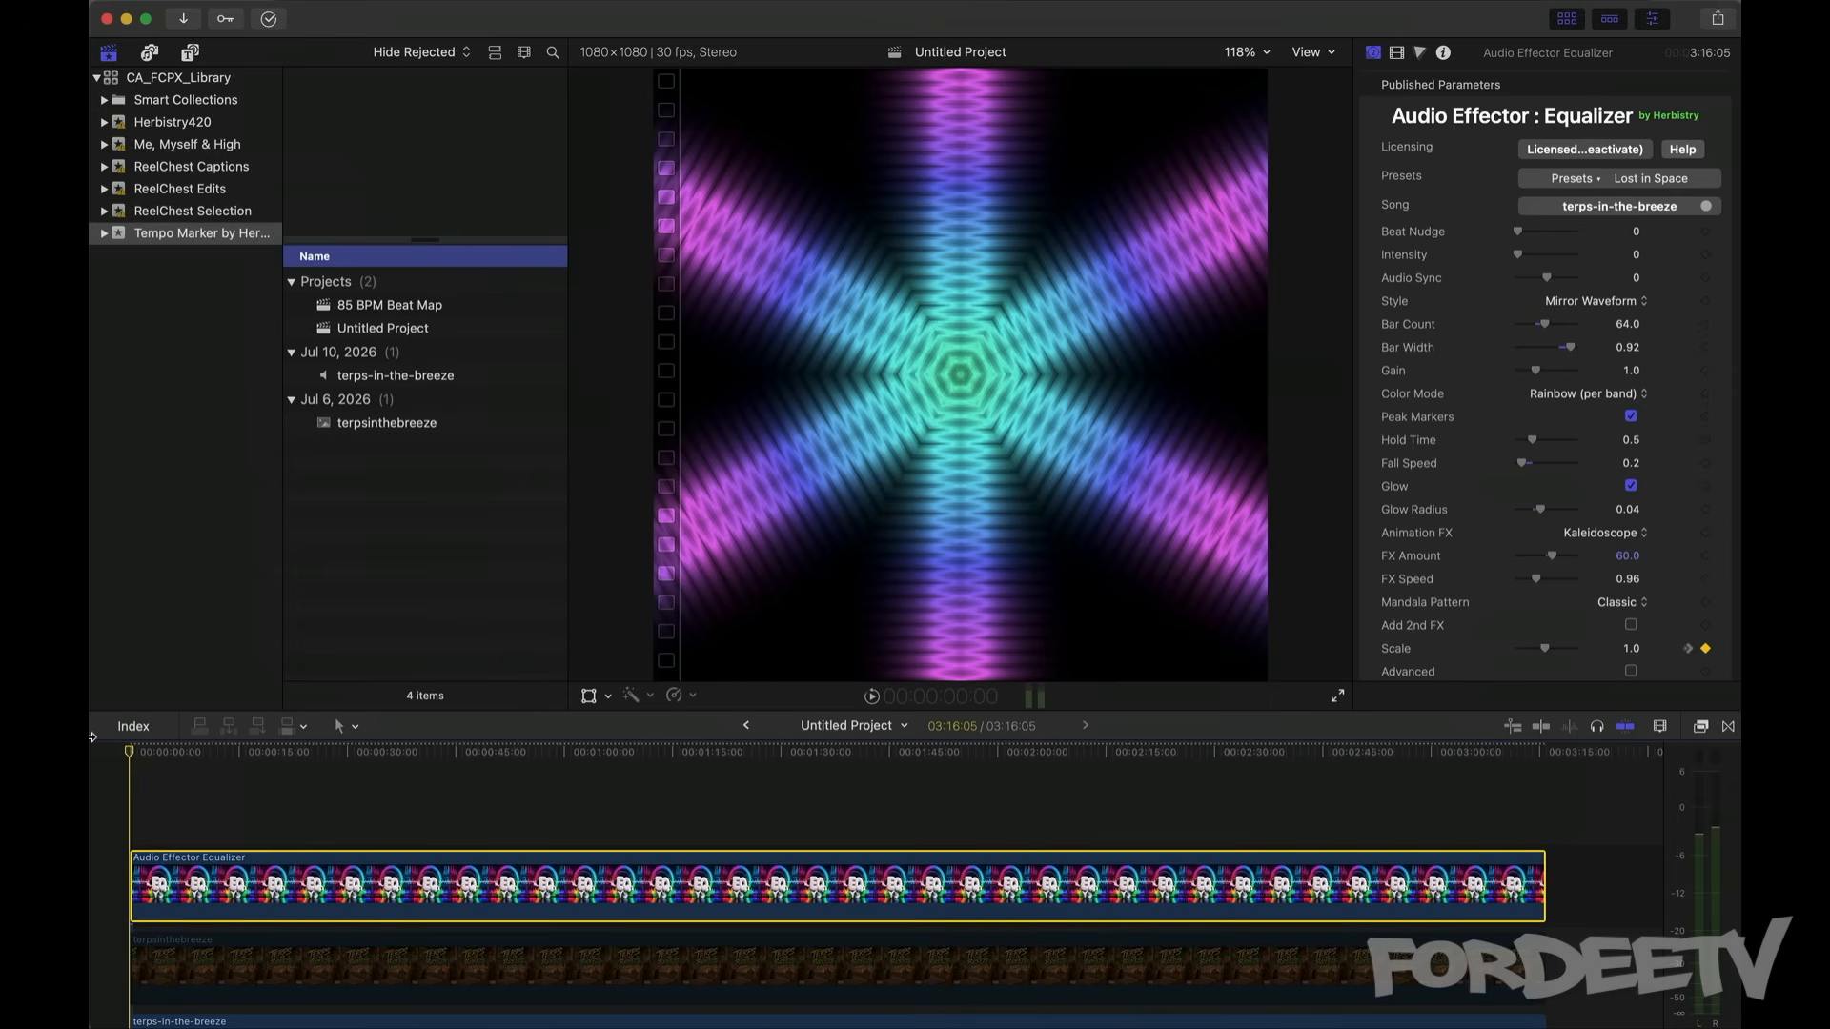
key("space")
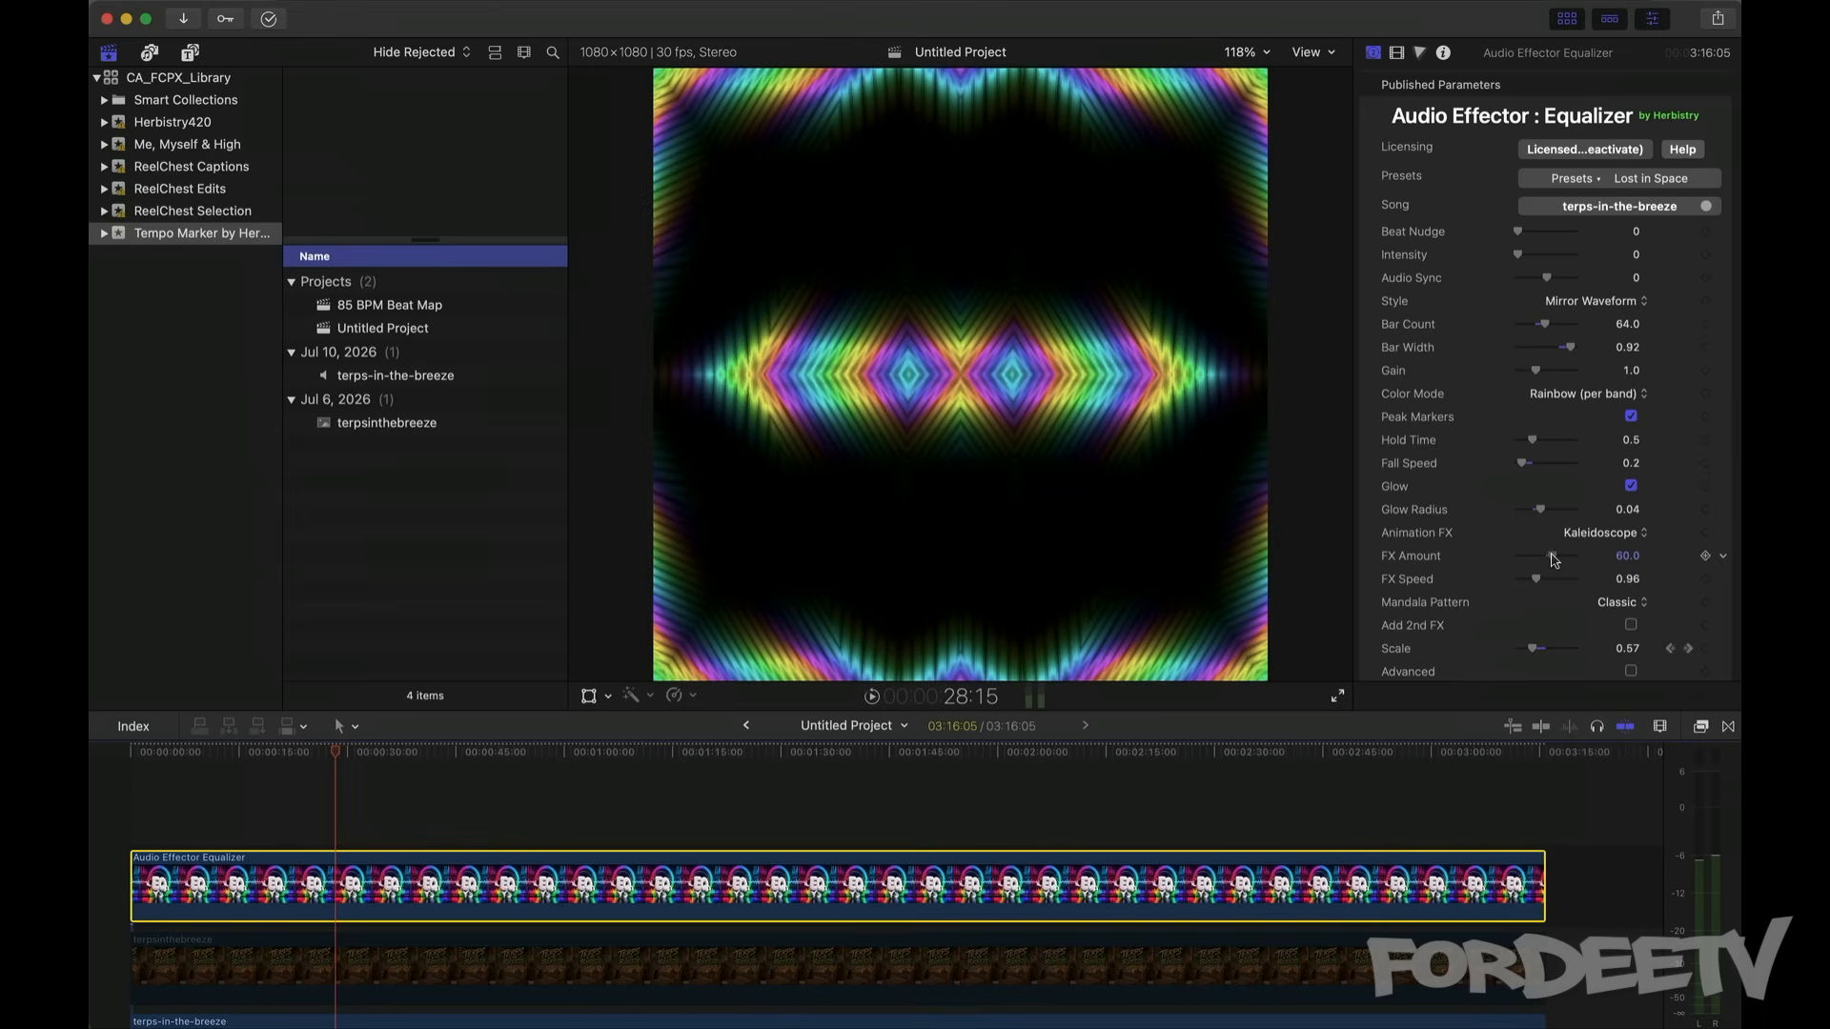
Step: Set the kaleidoscope's FX Amount to 62.0 and its Mandala Pattern to Flower
left_click_drag(1555, 560, 1556, 565)
left_click(1644, 603)
left_click(1620, 629)
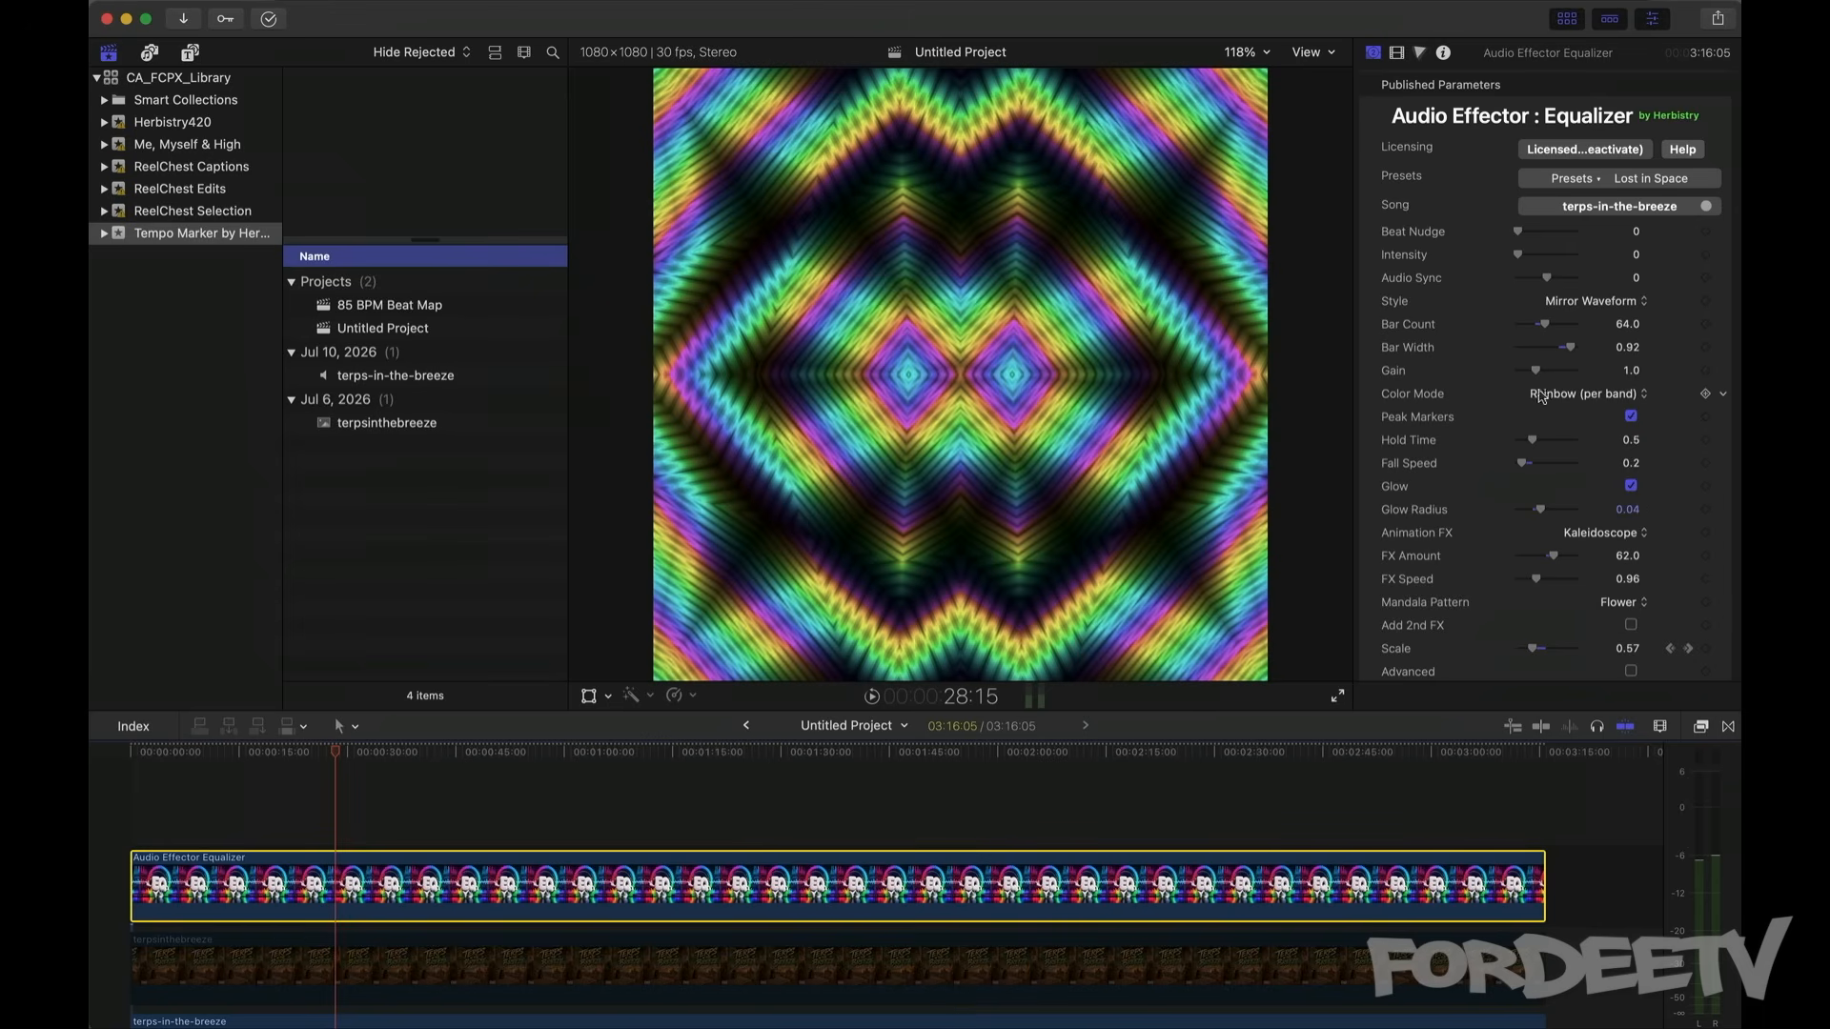
Step: Try the Reactive (by level), Solid, Gradient and Cyanotype color modes on the kaleidoscope in turn
left_click(1573, 399)
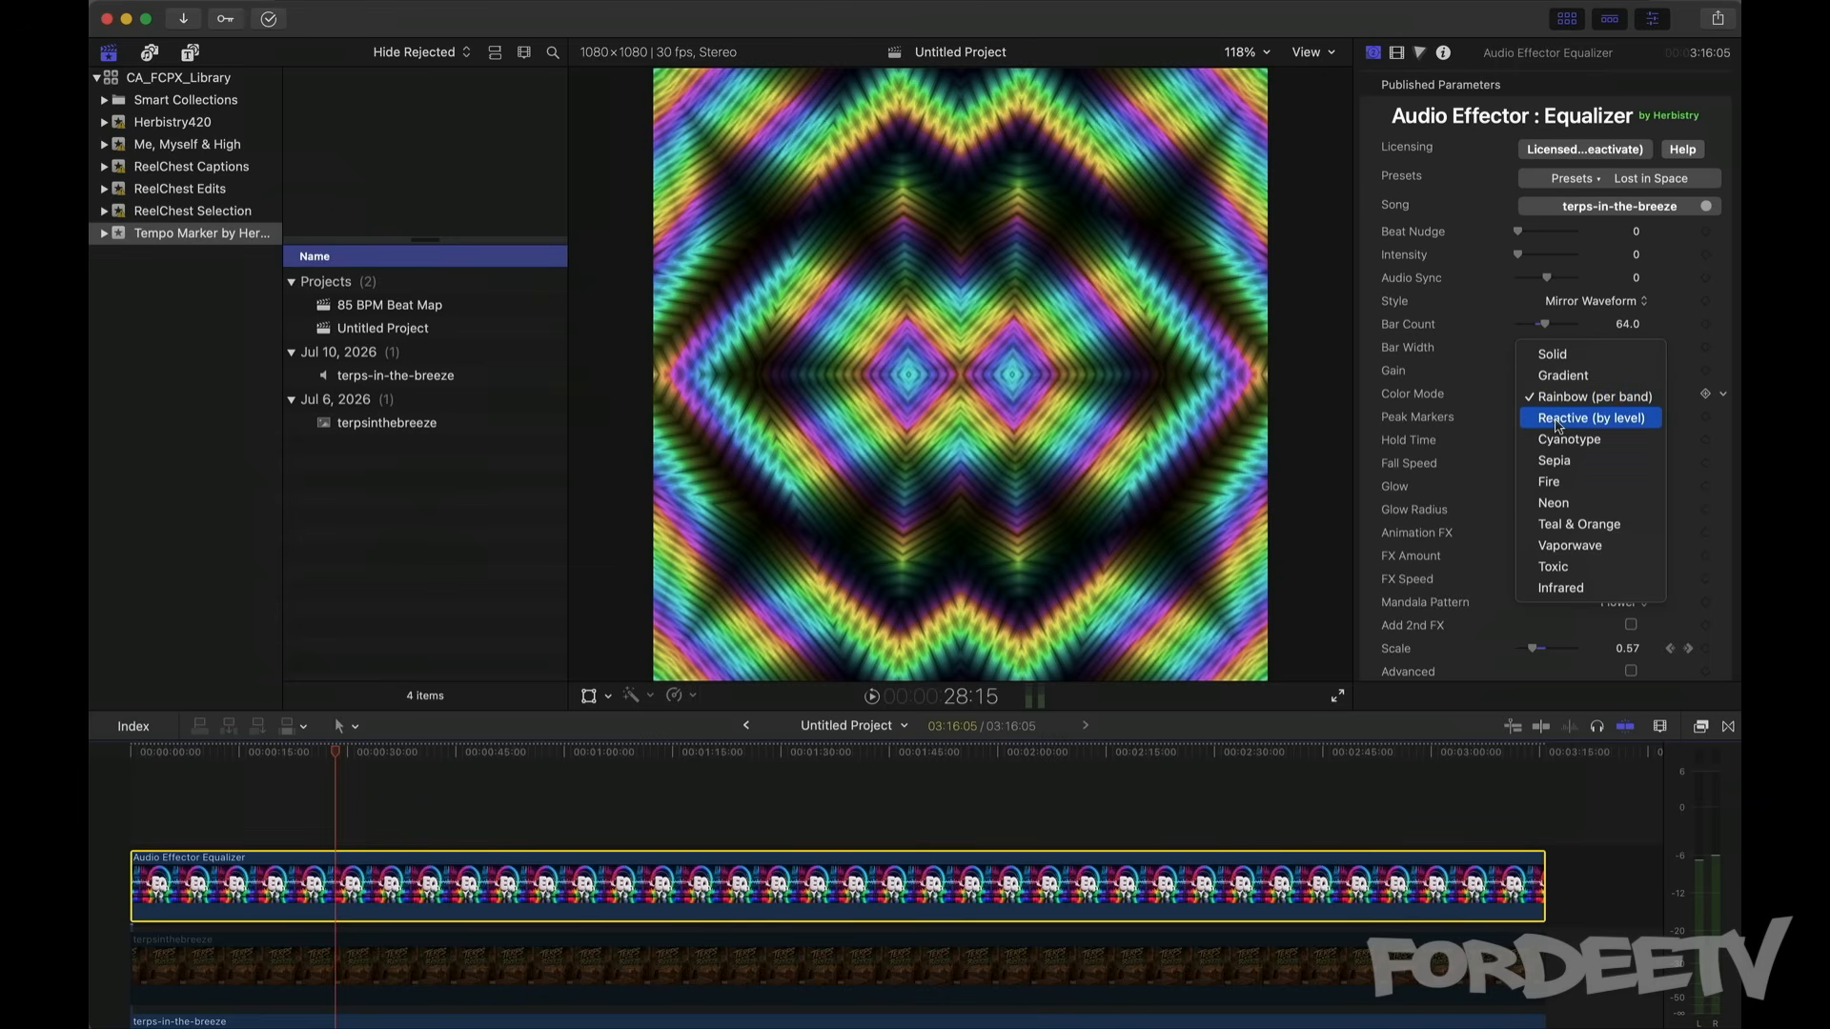
left_click(1557, 424)
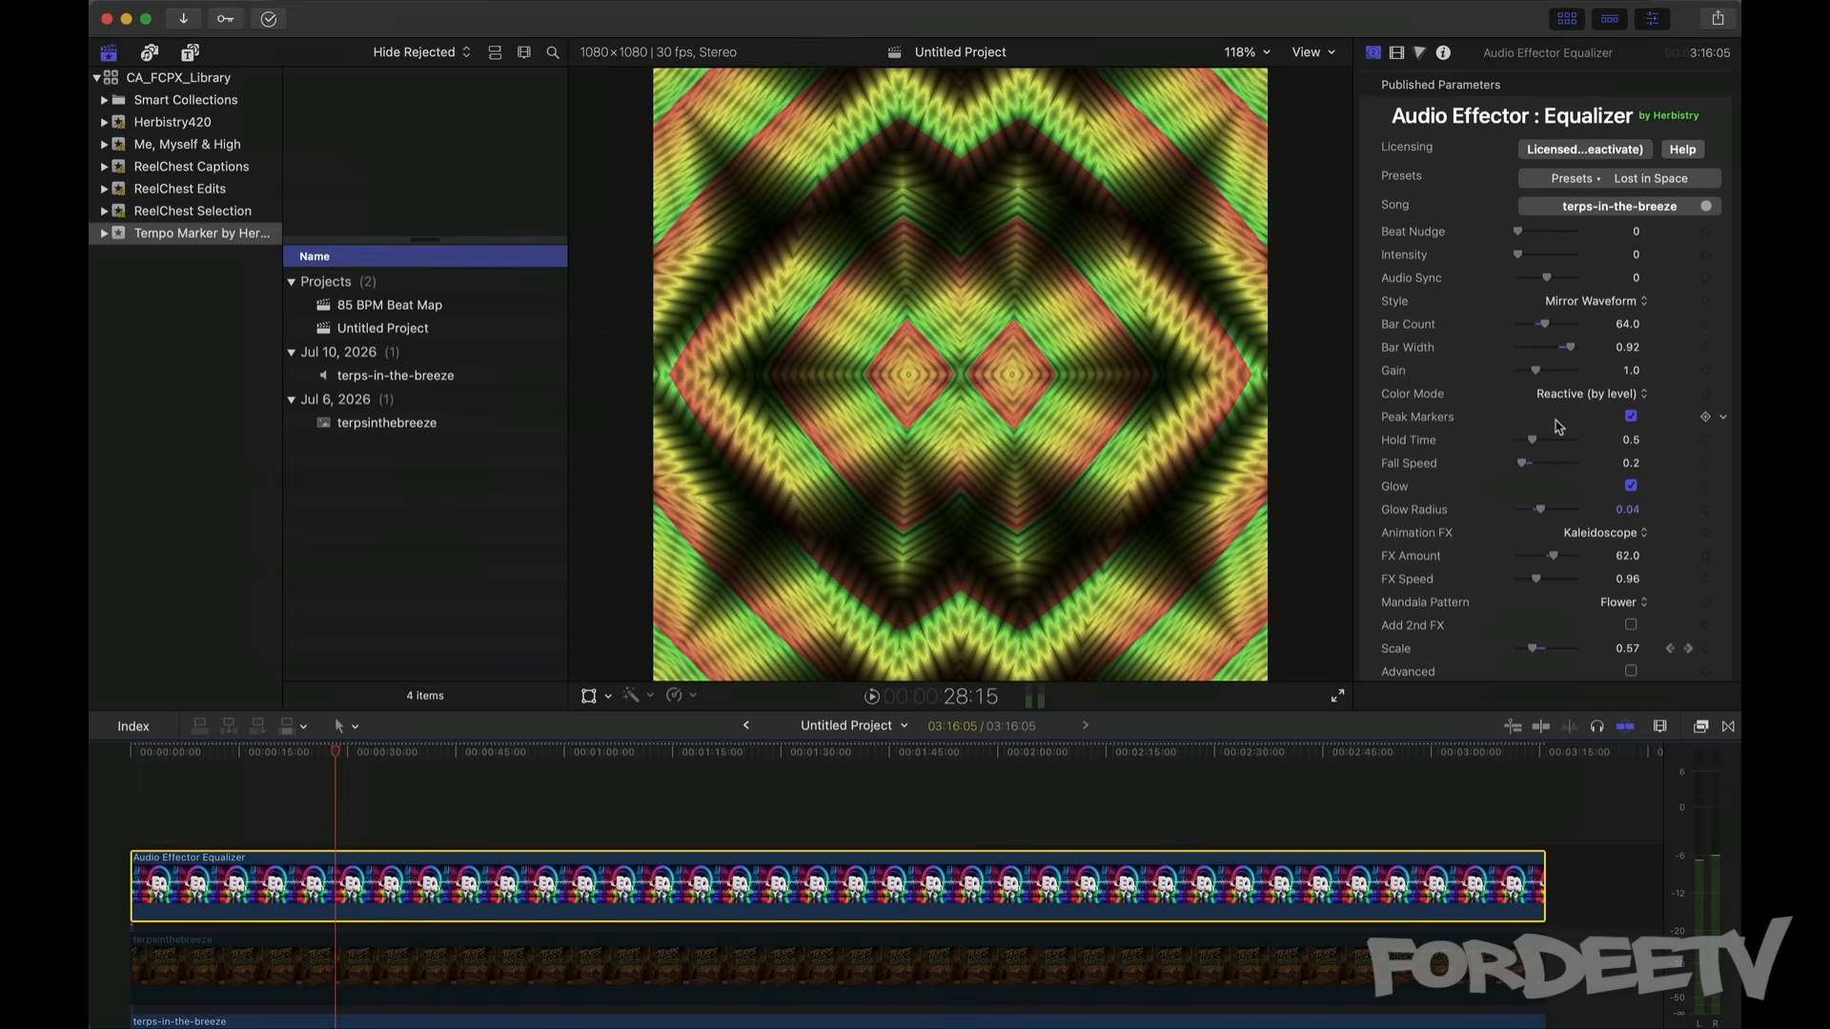
left_click(1564, 396)
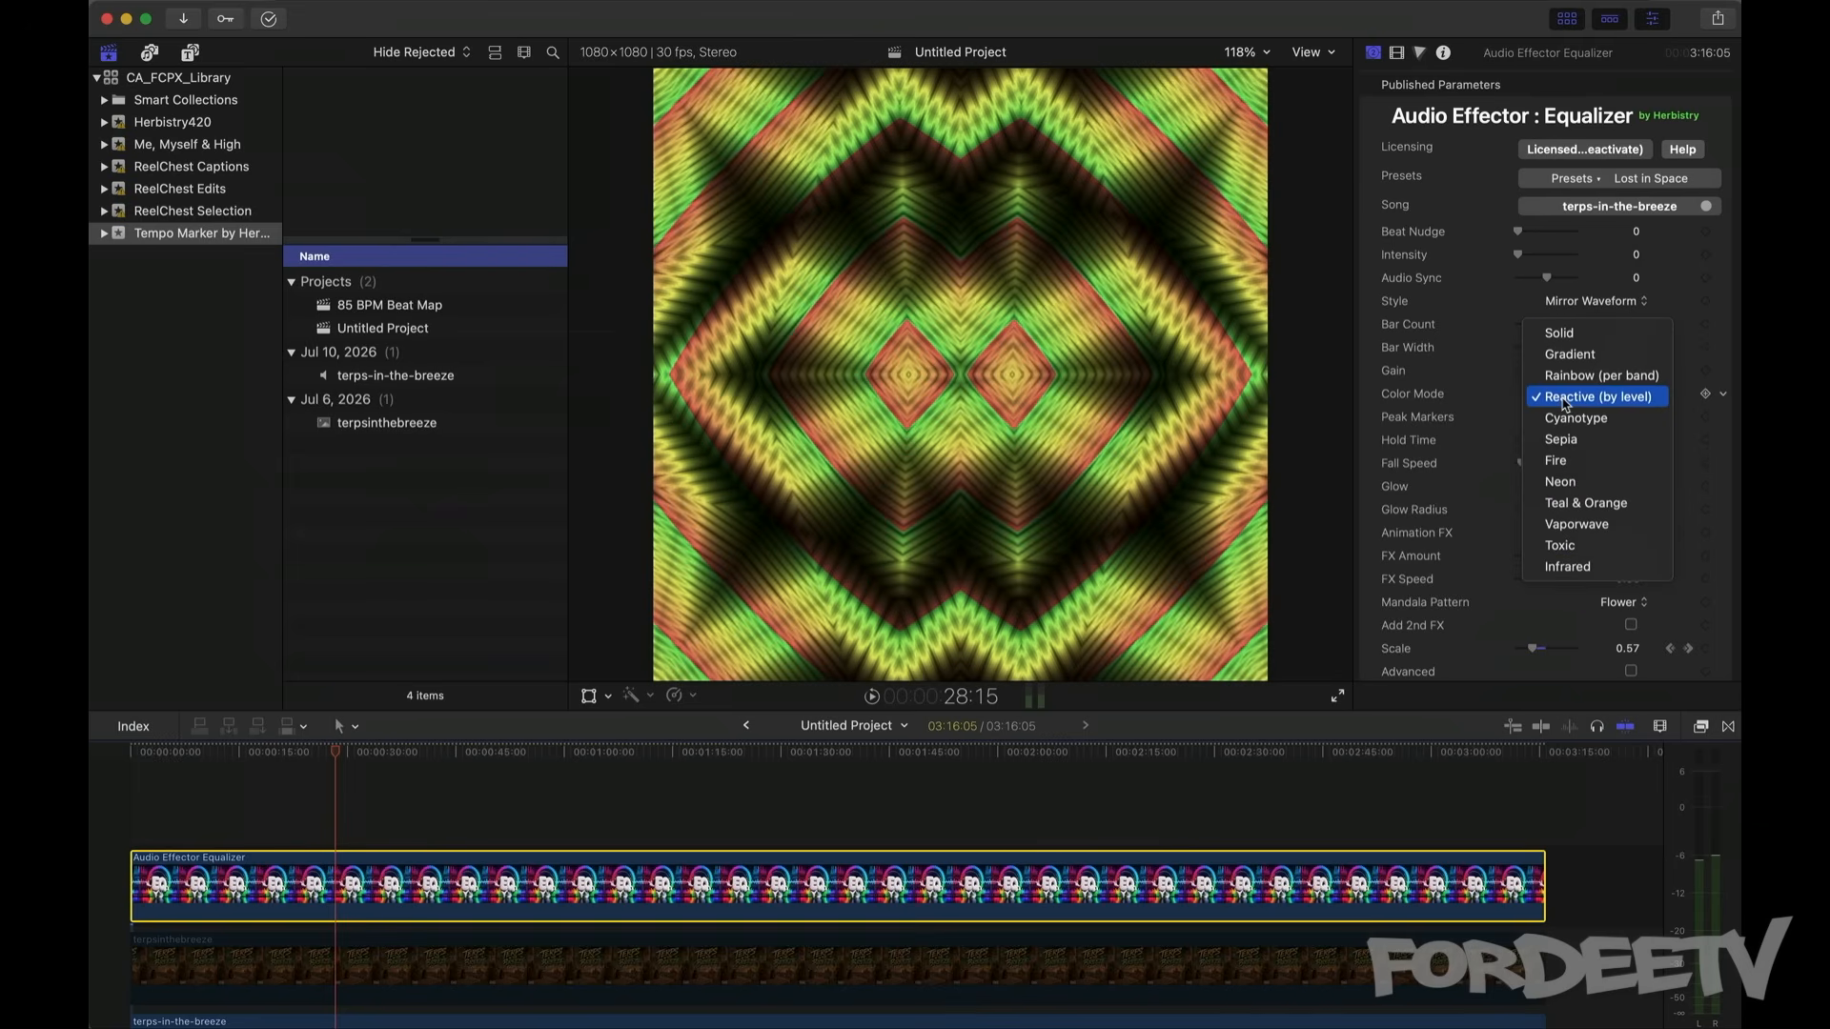
left_click(1551, 334)
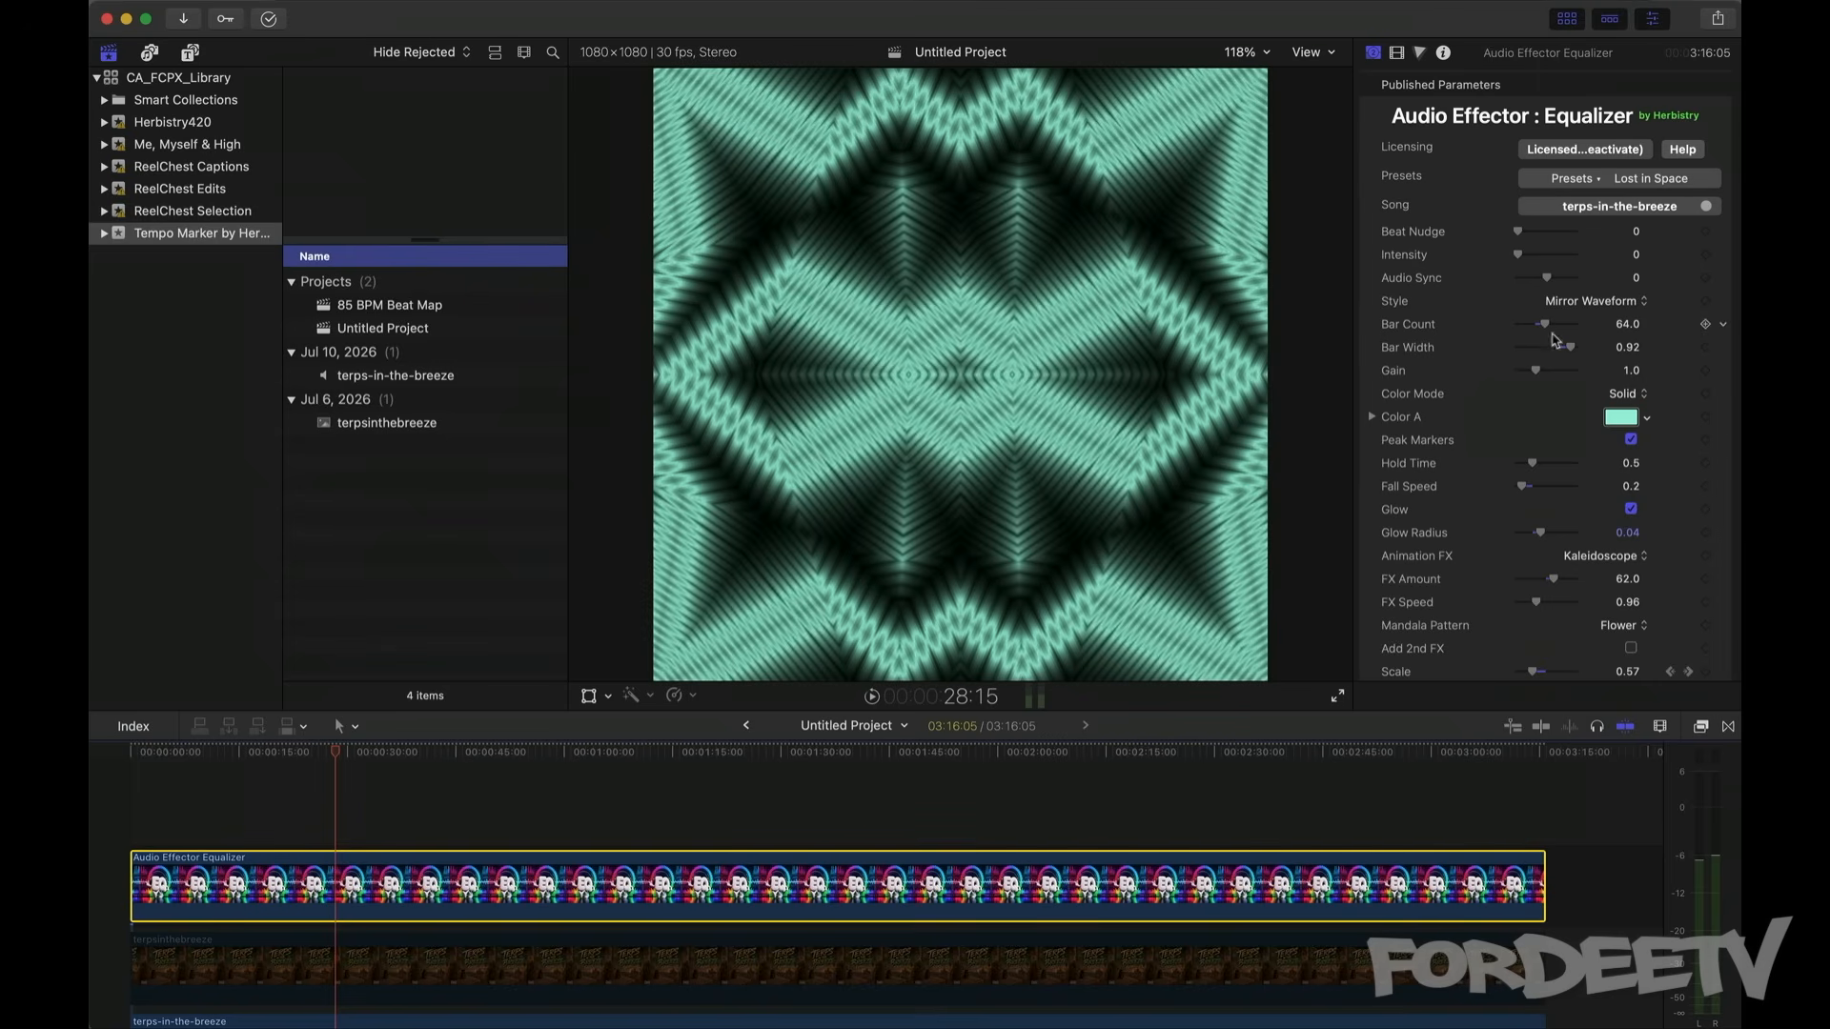
left_click(1624, 394)
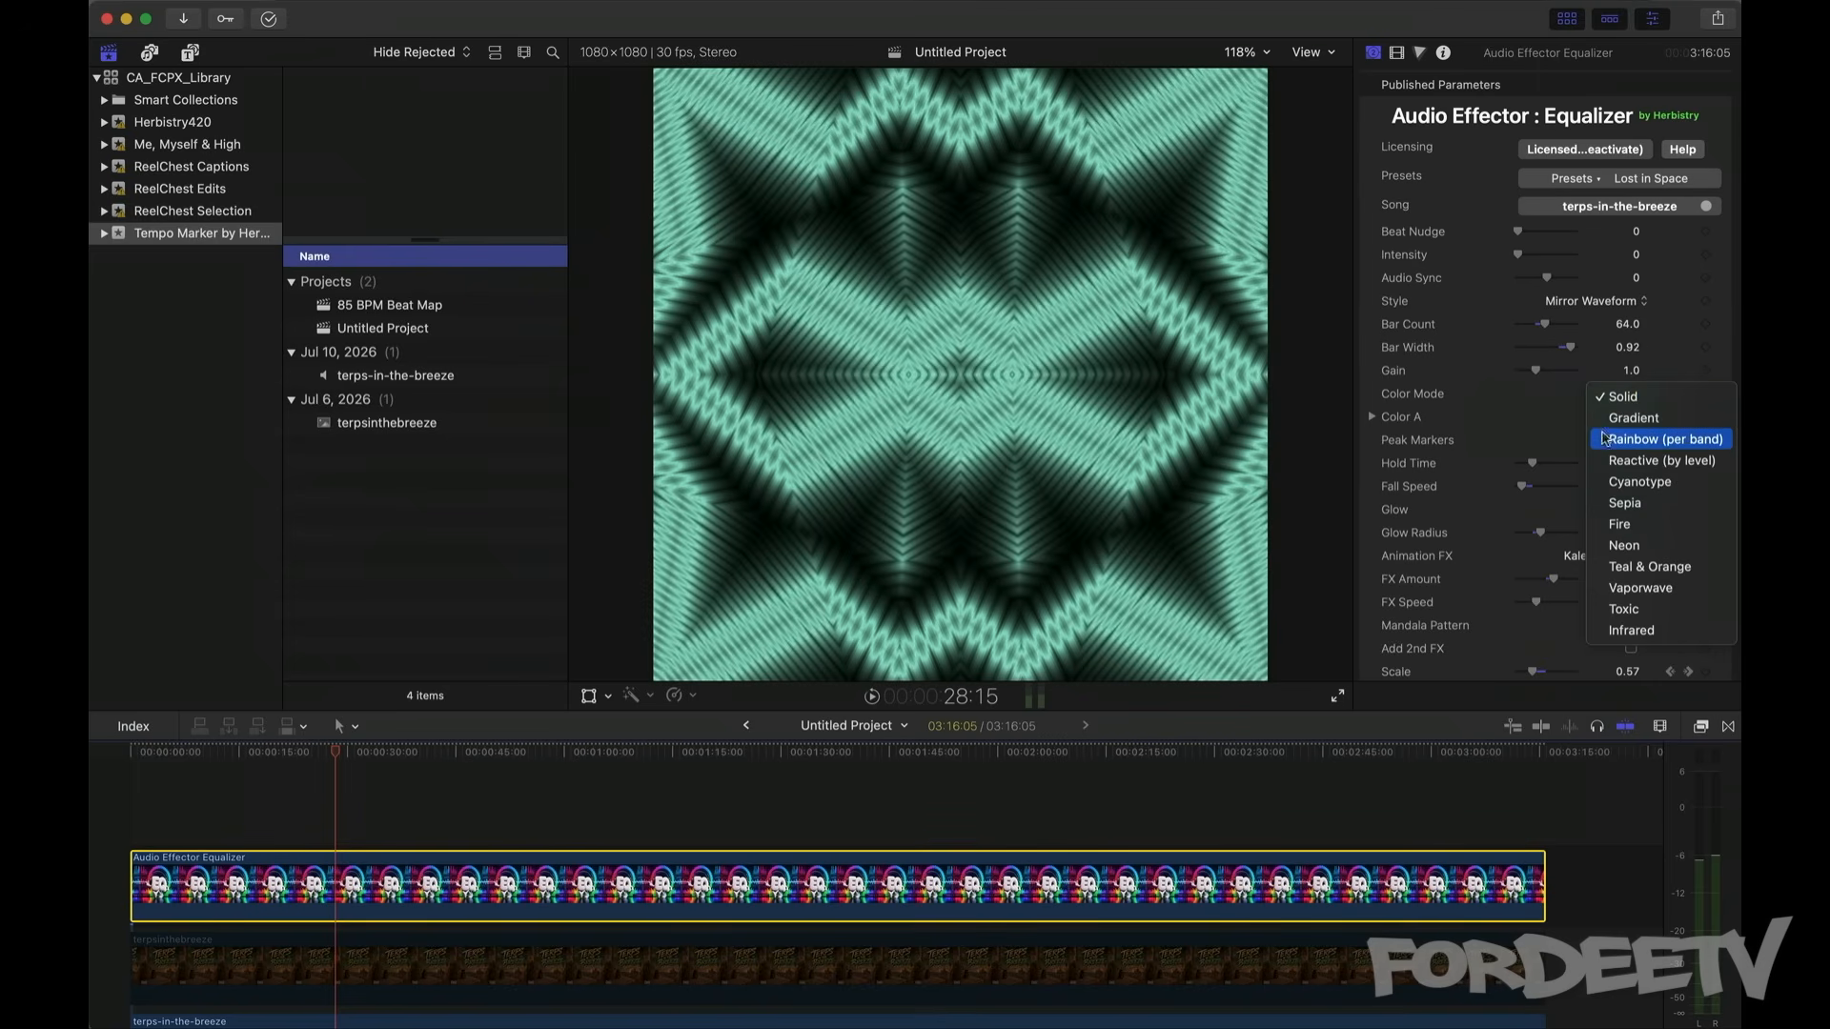
left_click(1610, 420)
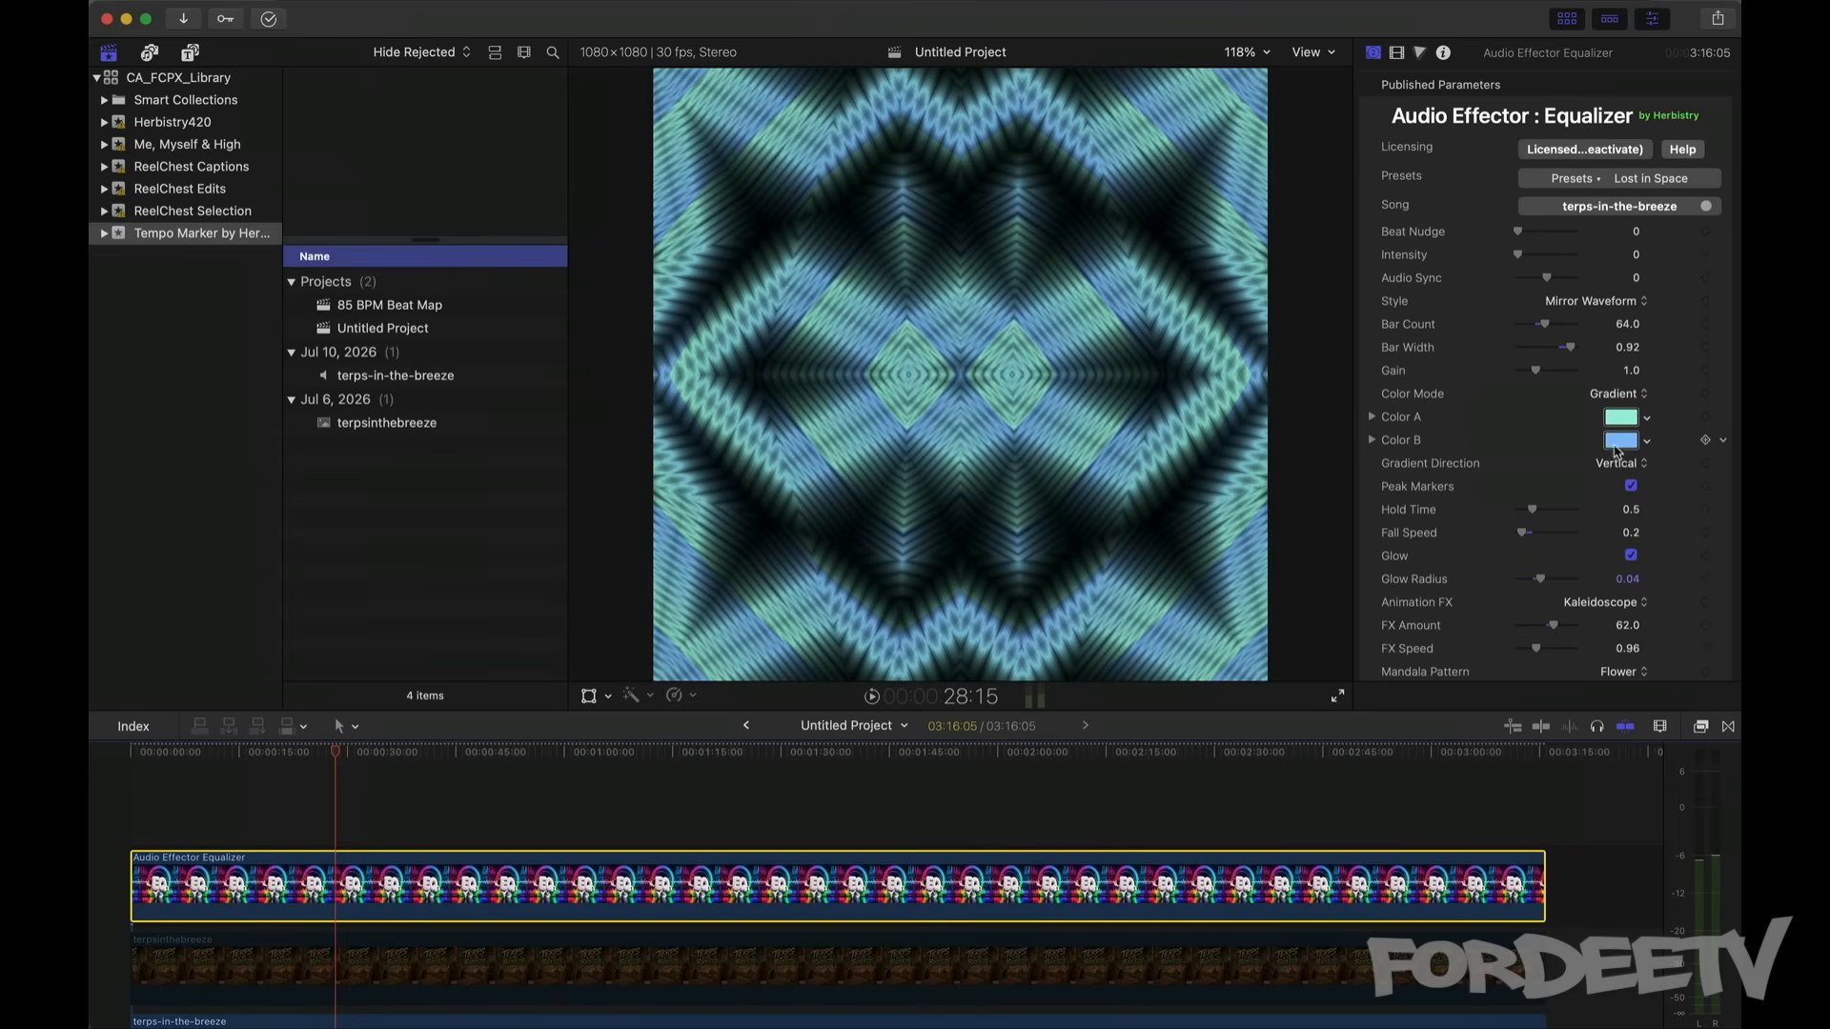
left_click(1616, 395)
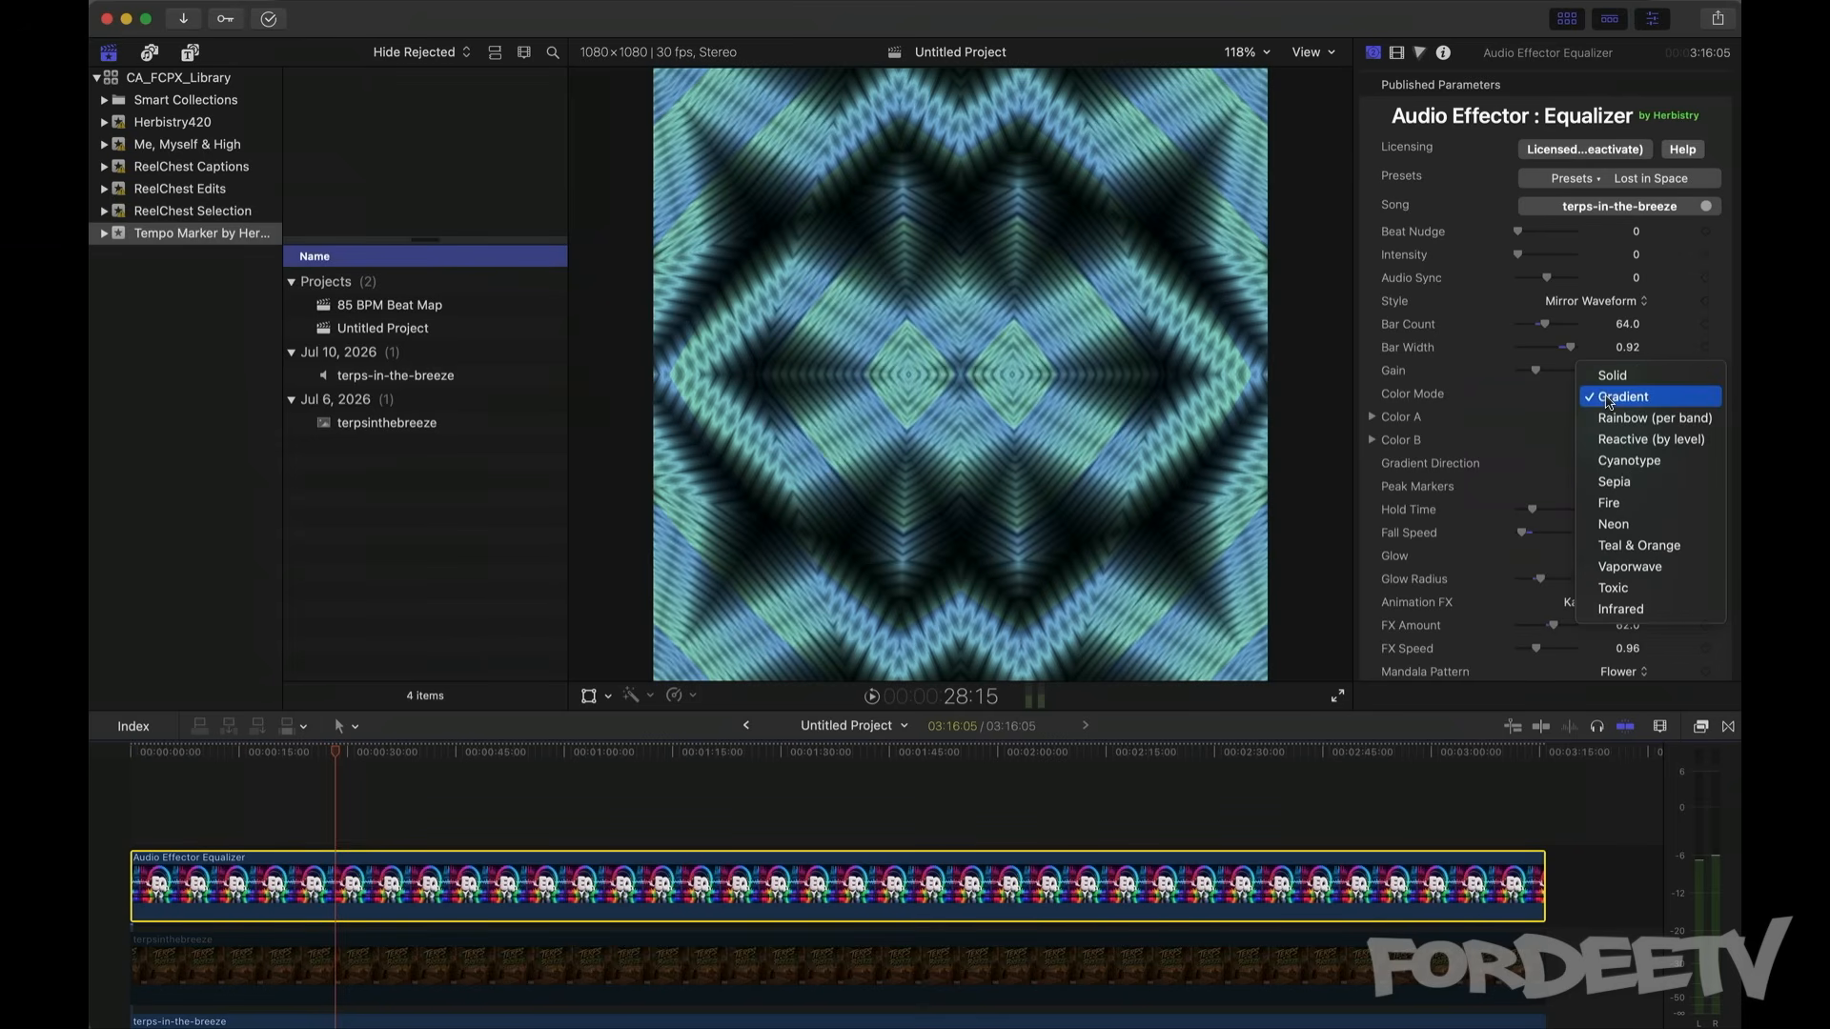
left_click(1625, 461)
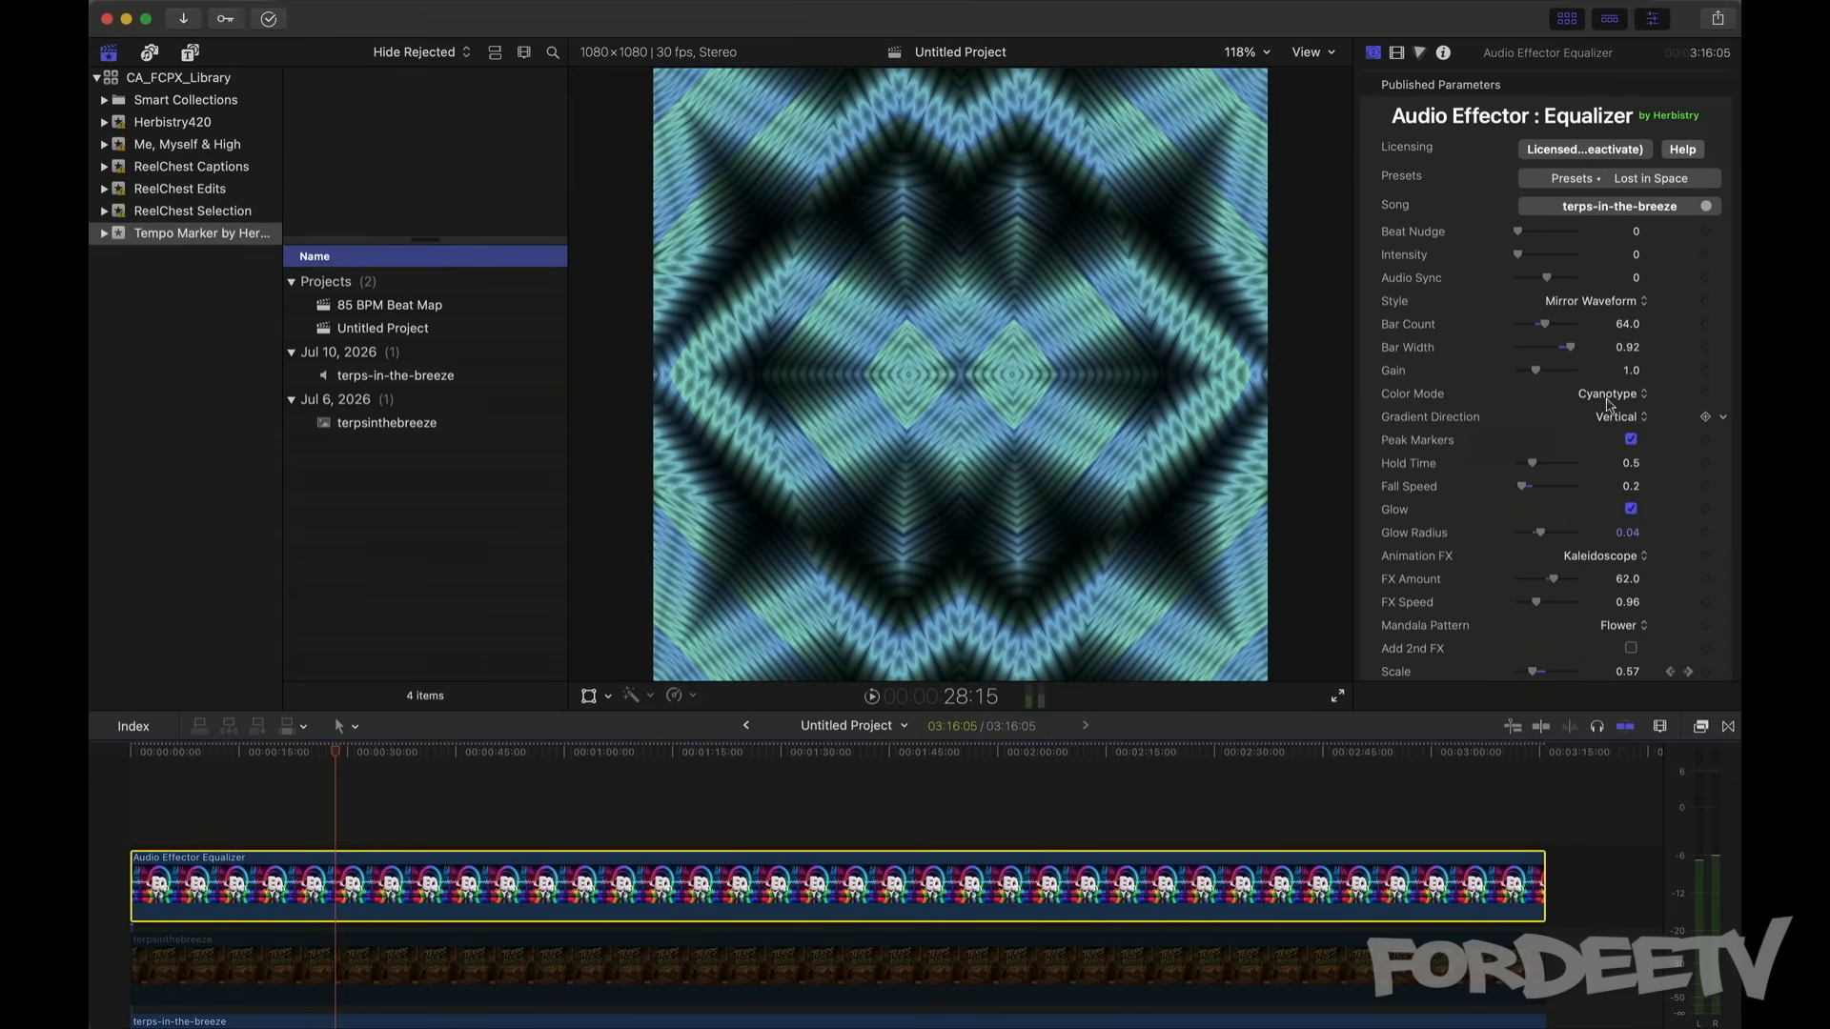
Step: Try the Sepia, Fire, Neon and Teal & Orange color modes on the kaleidoscope in turn
left_click(1590, 405)
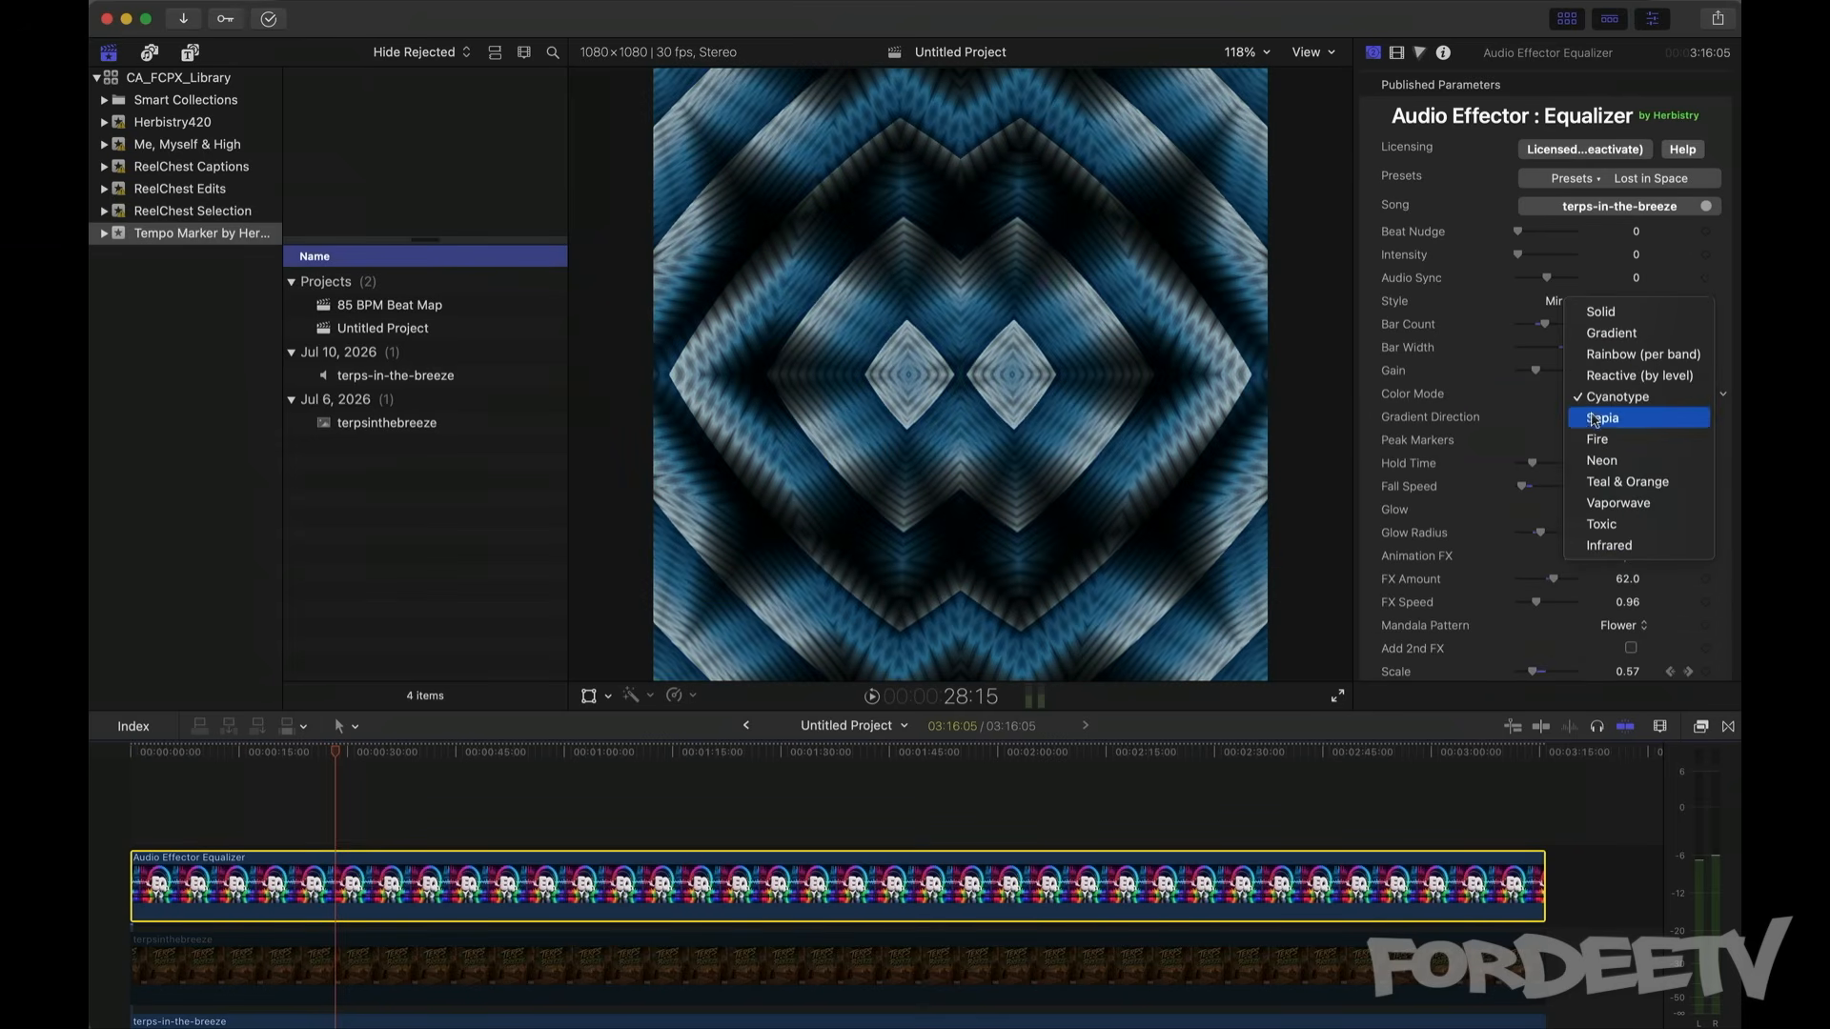
left_click(1621, 417)
left_click(1623, 398)
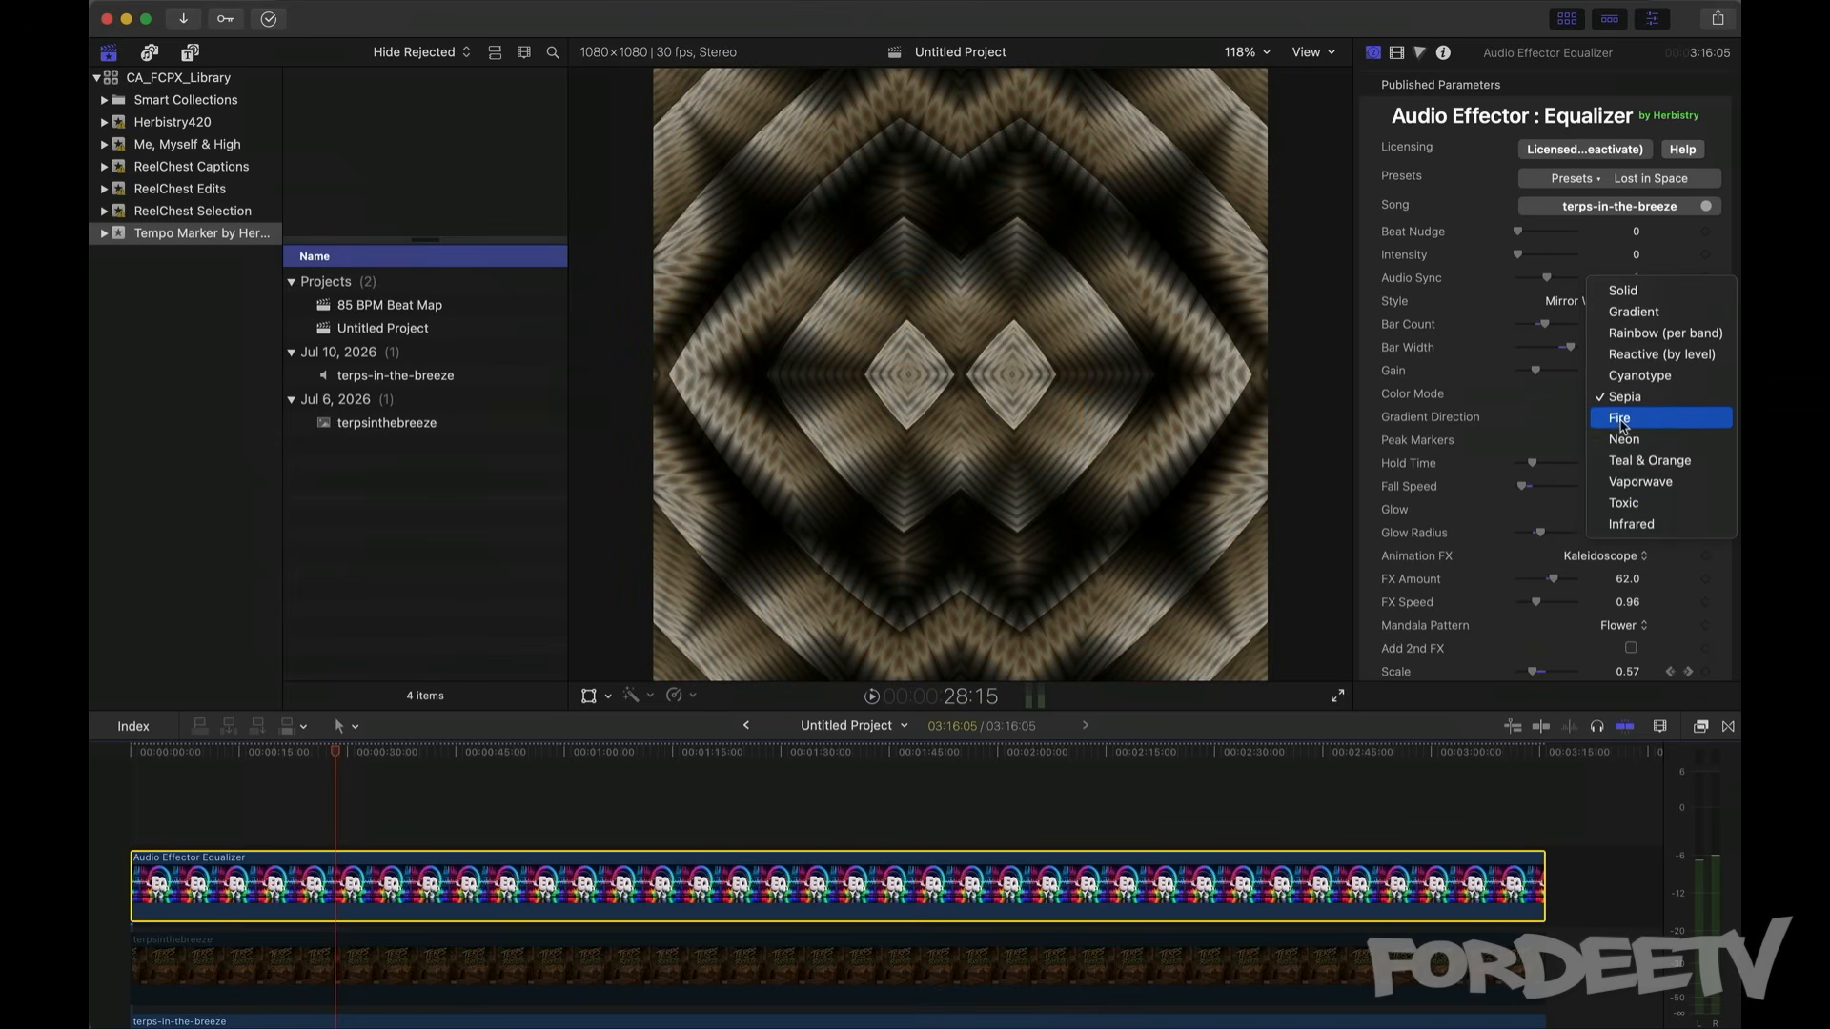
left_click(1620, 417)
left_click(1628, 398)
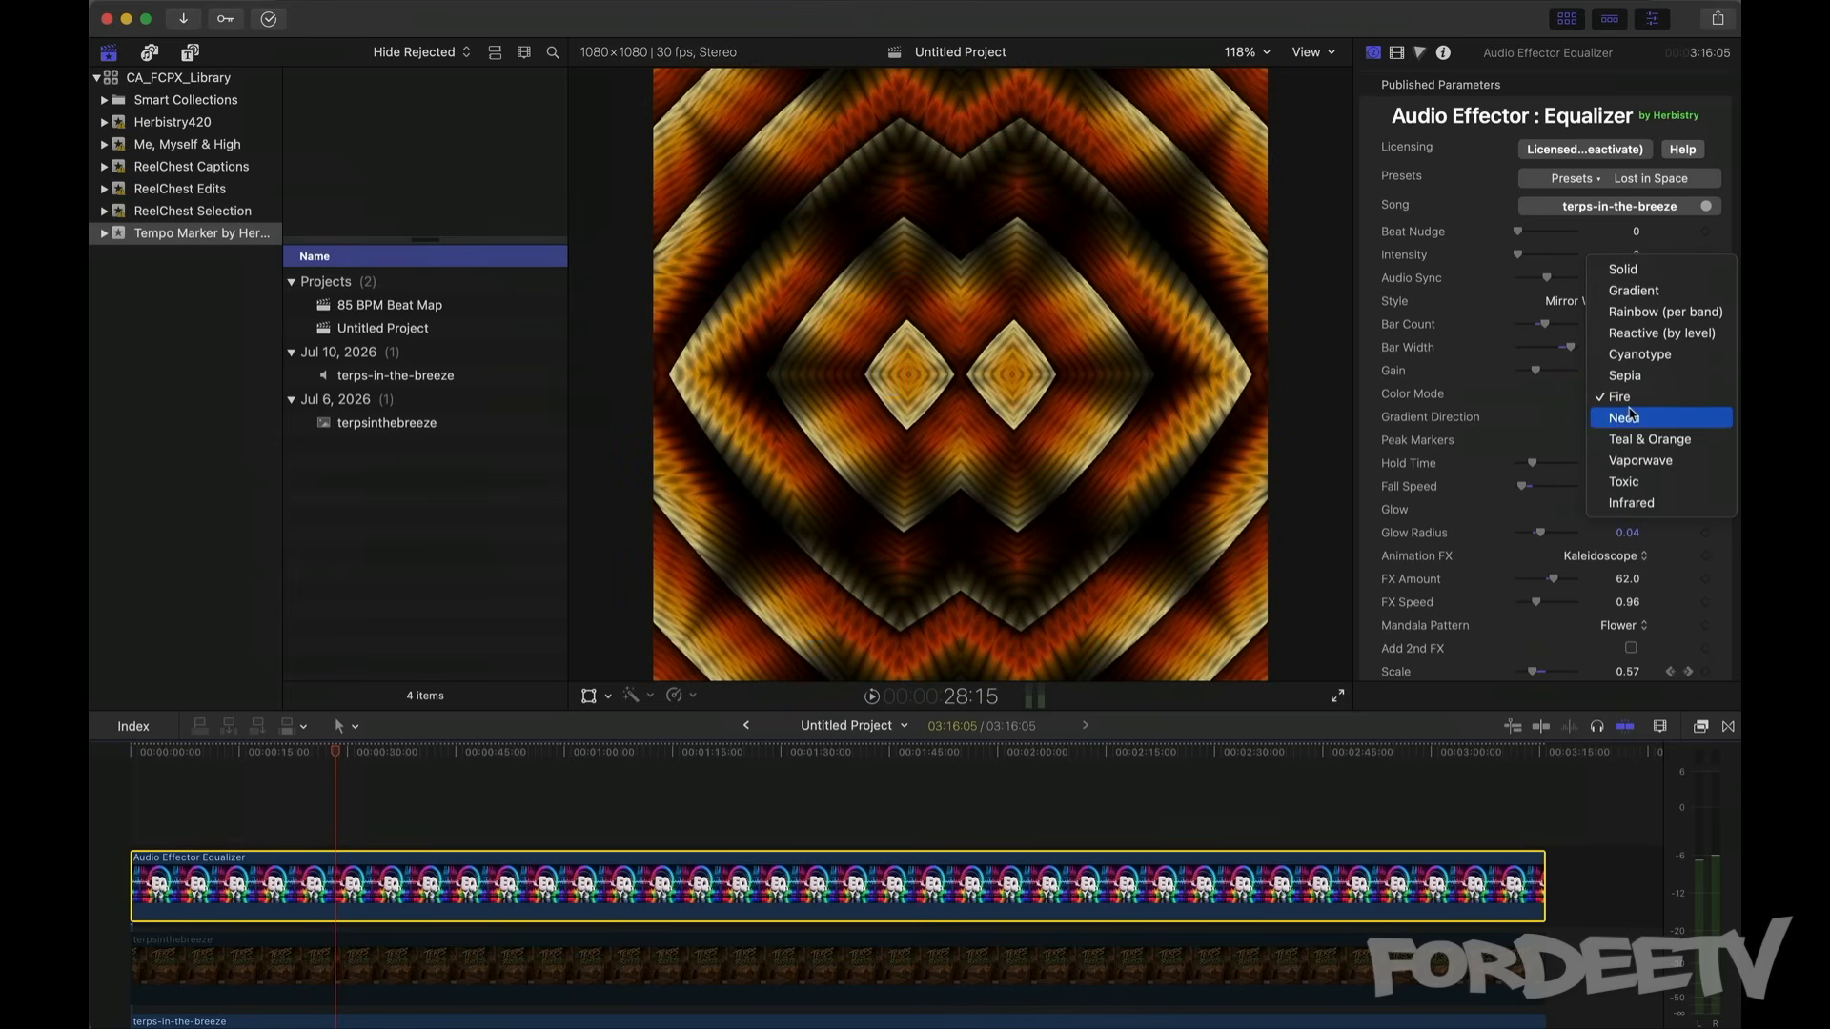
left_click(1622, 417)
left_click(1625, 401)
left_click(1623, 416)
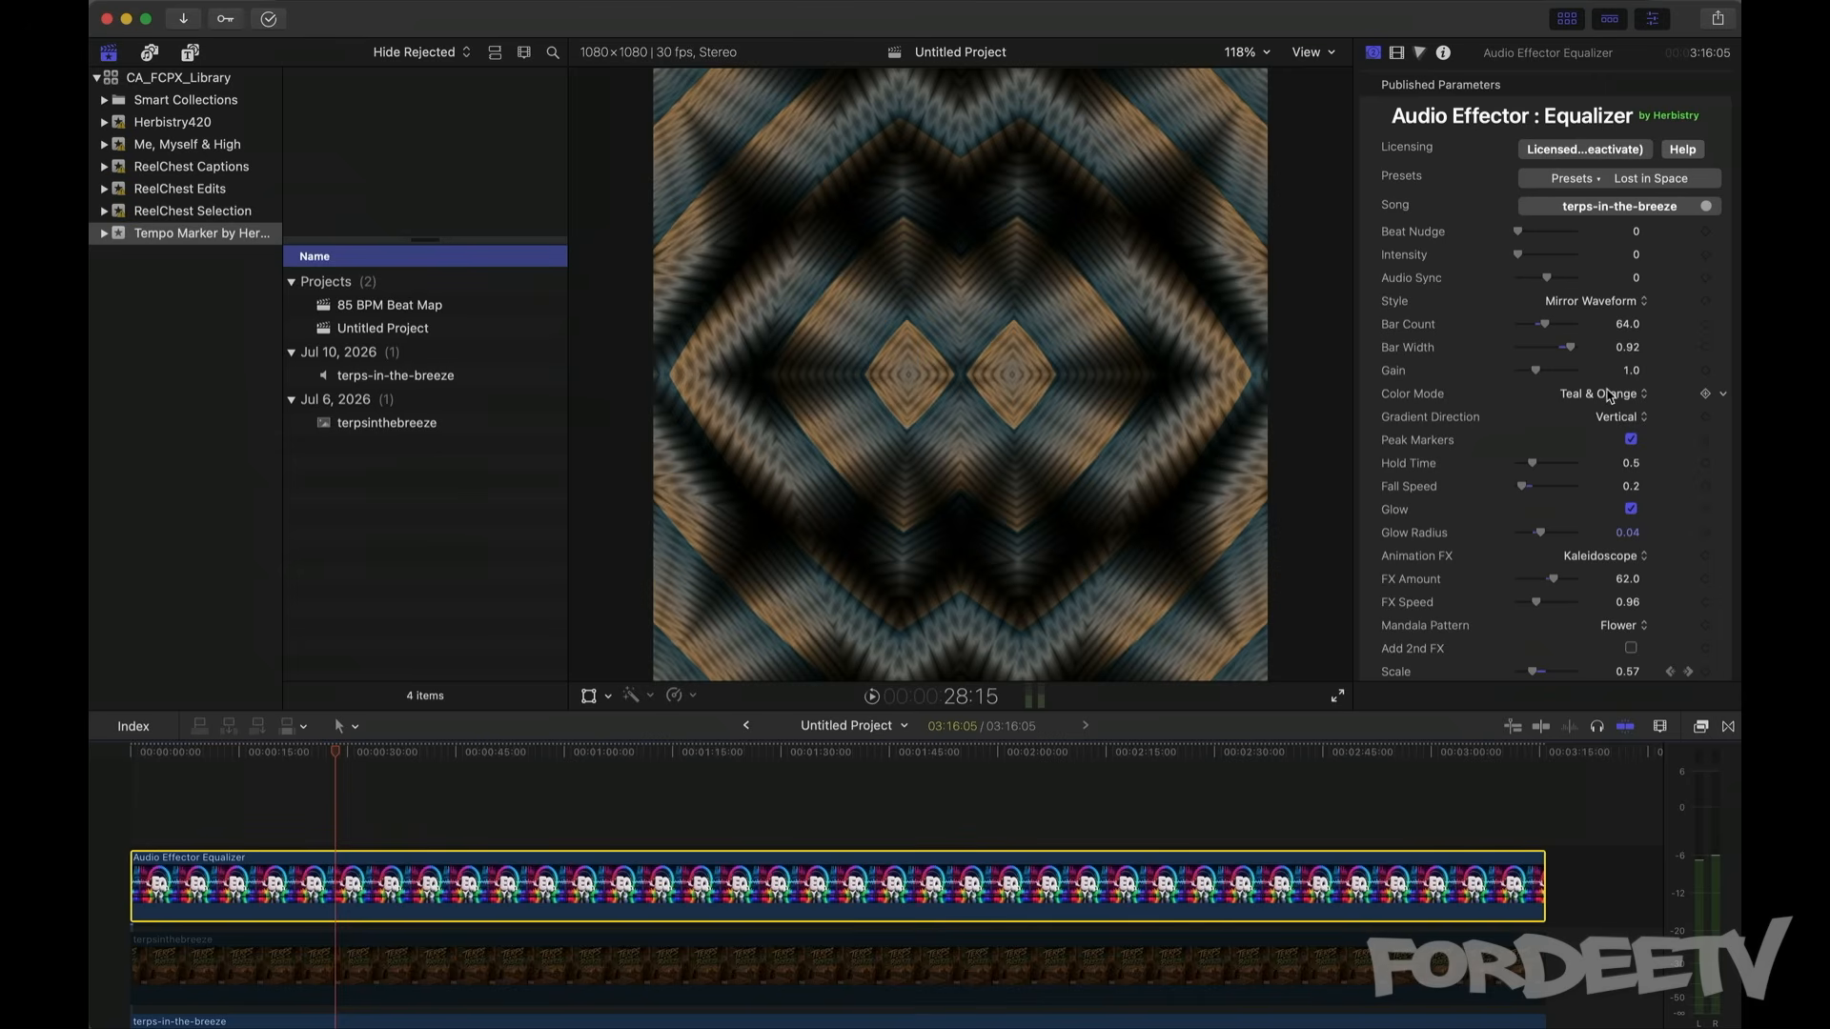
Step: Try the Vaporwave, Toxic and Infrared color modes on the kaleidoscope in turn
left_click(1609, 397)
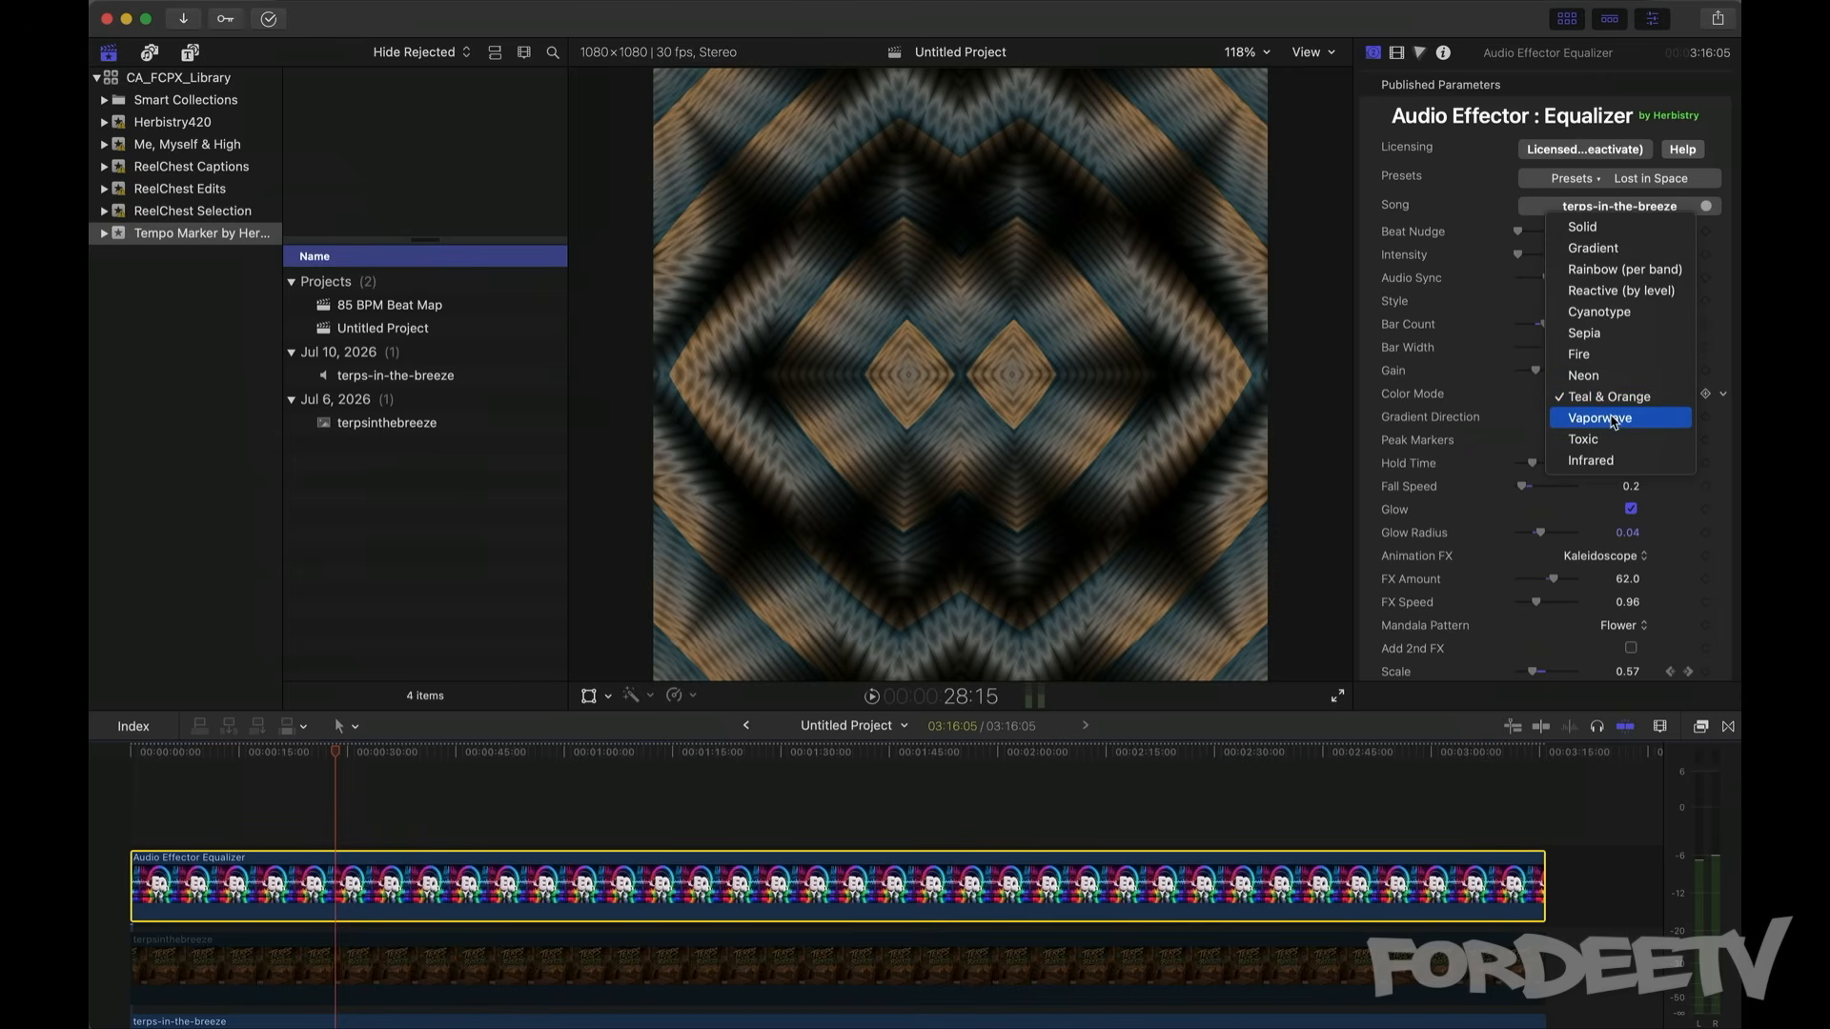
left_click(1601, 417)
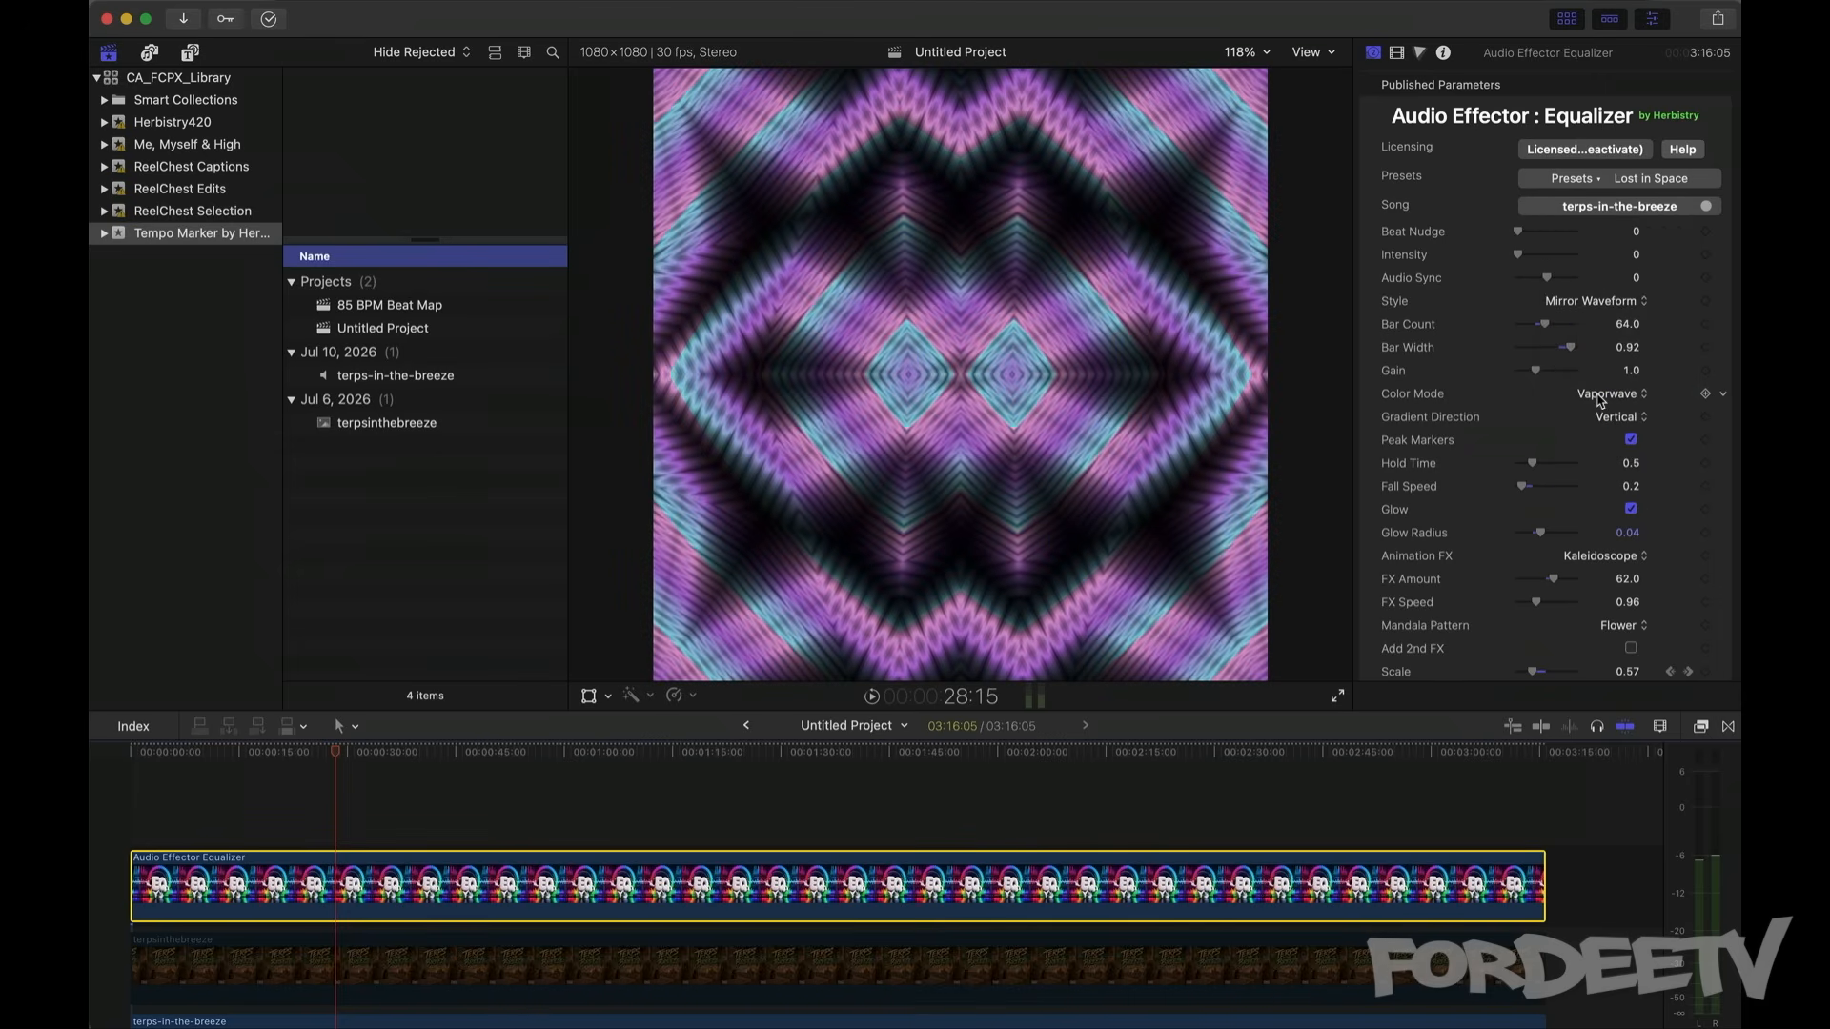
left_click(1591, 398)
left_click(1600, 417)
left_click(1623, 397)
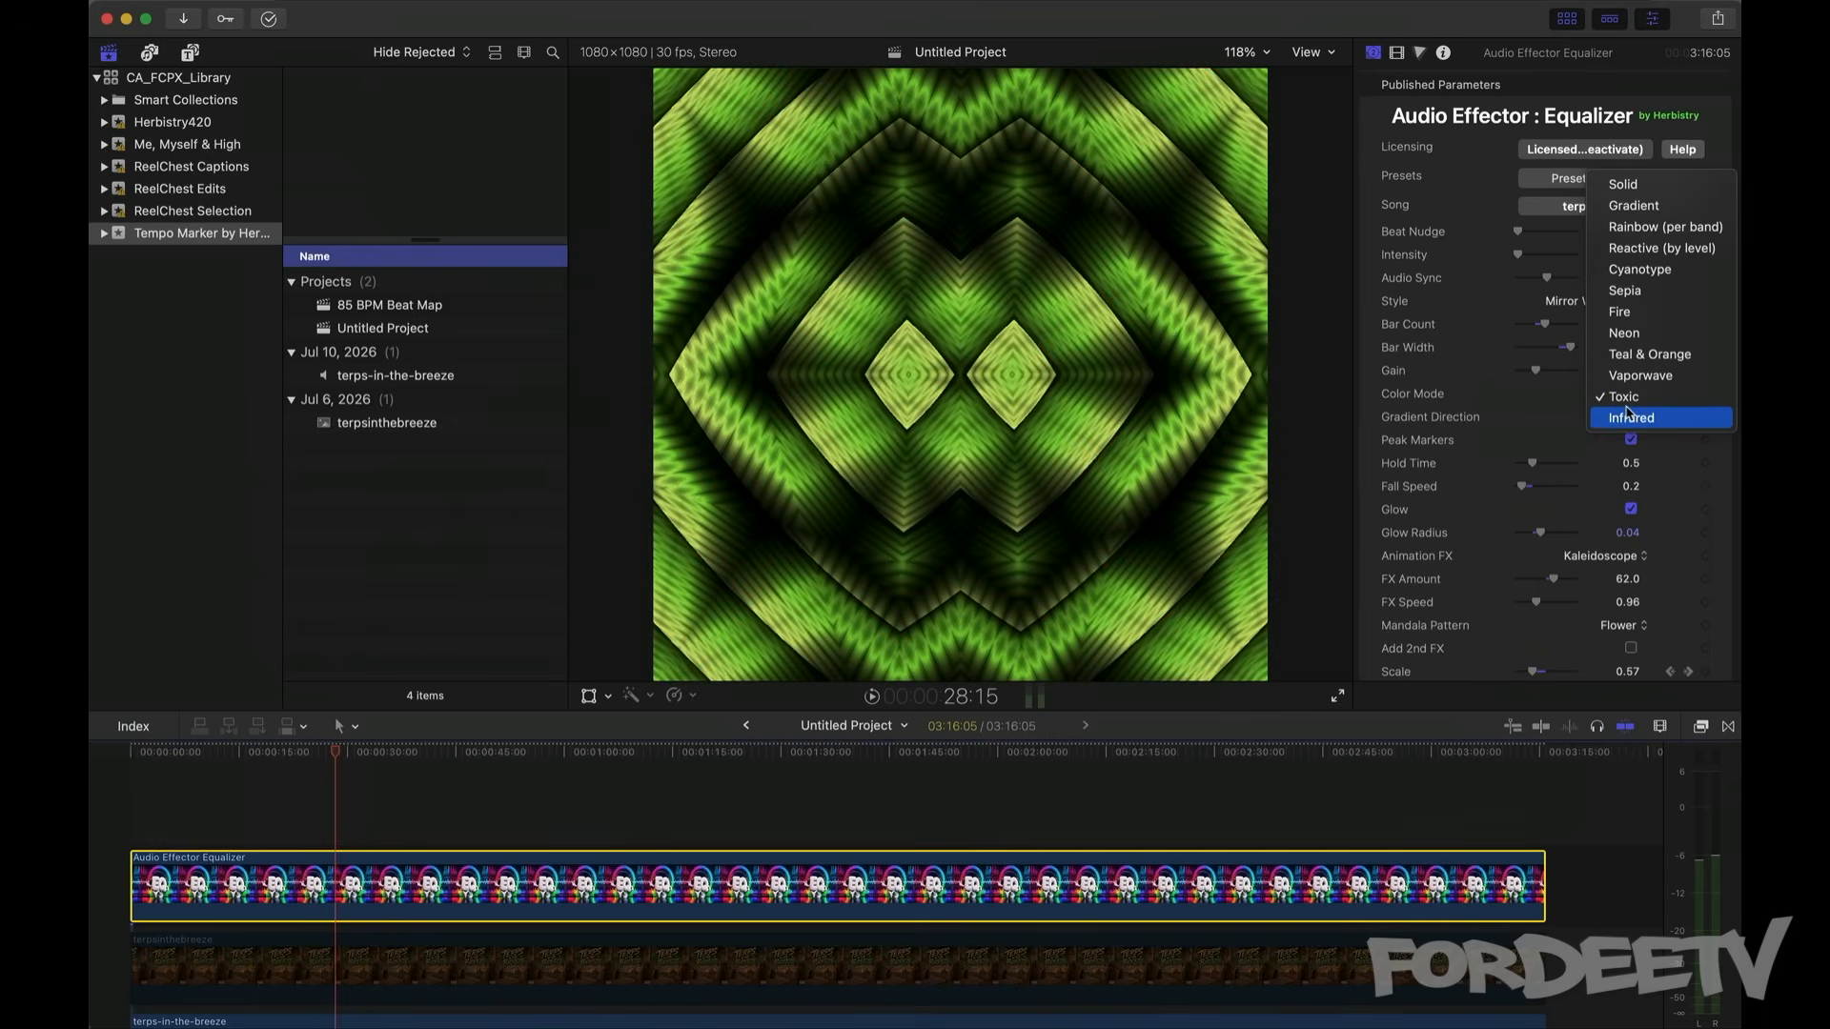
left_click(1628, 412)
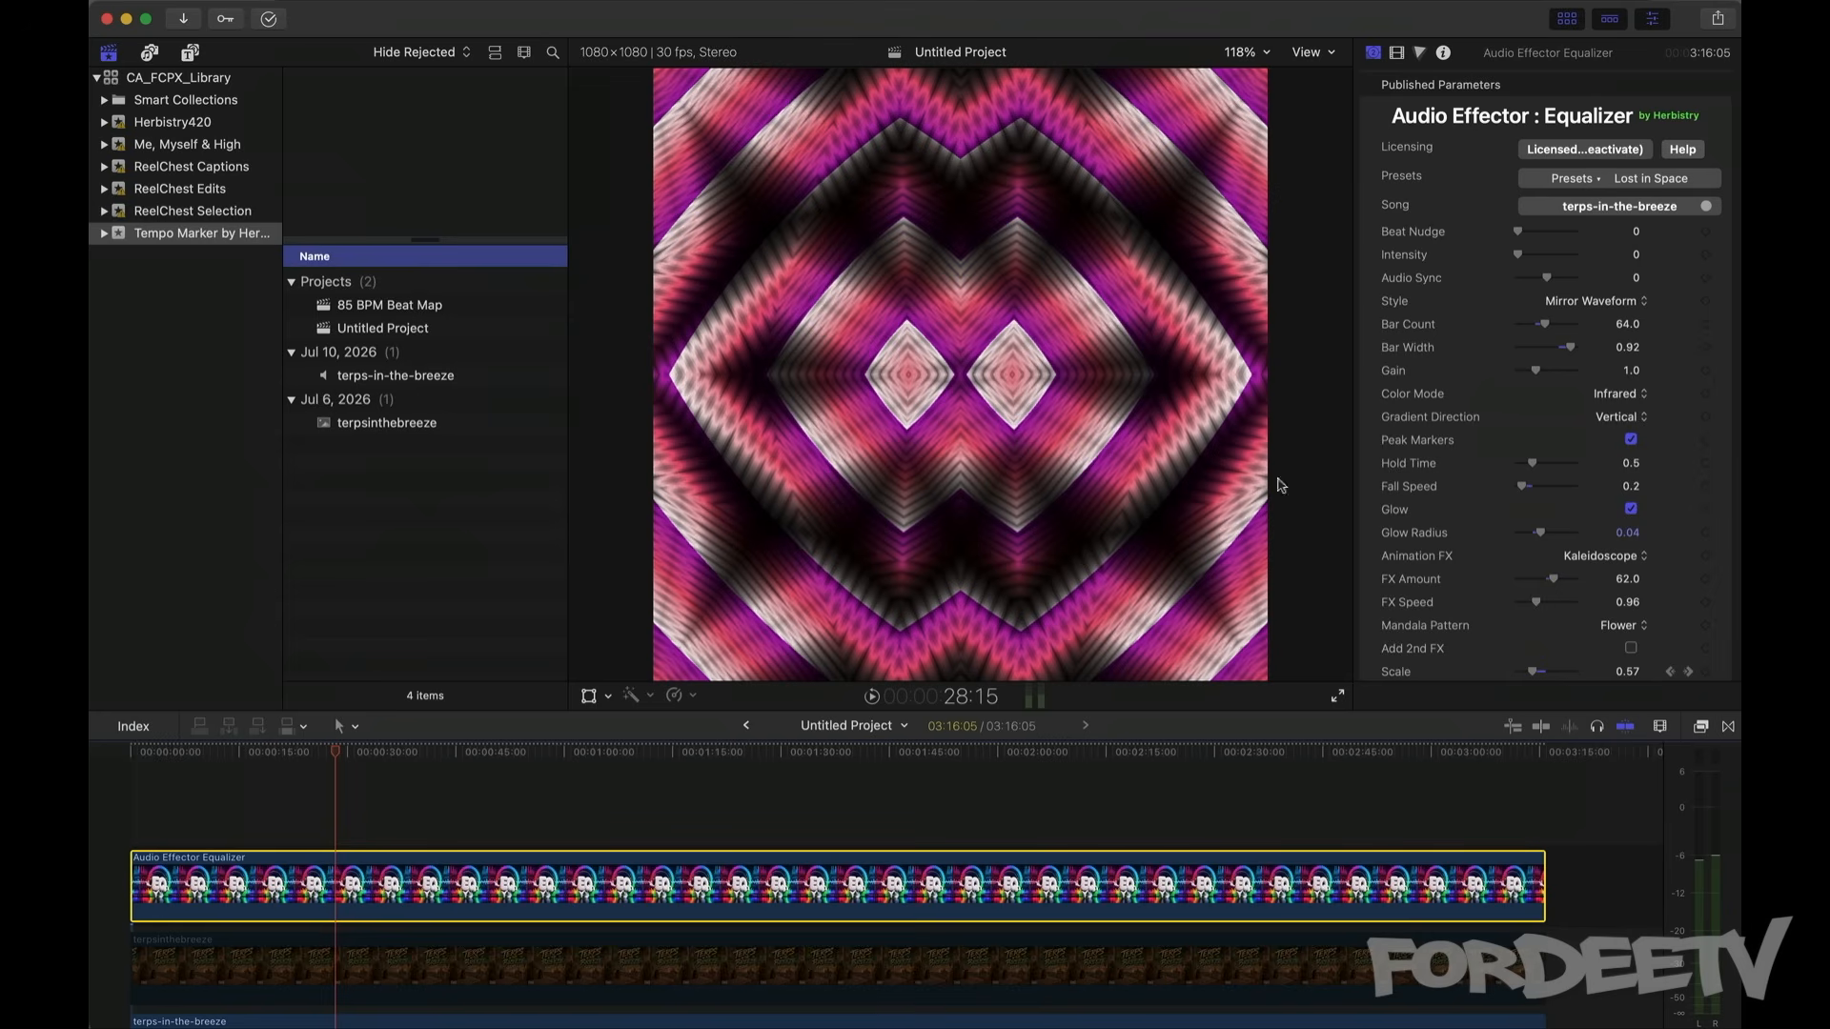
Step: Remove the kaleidoscope by setting Animation FX to None, and set the Scale to 1.0 at the current playhead position
left_click(1609, 563)
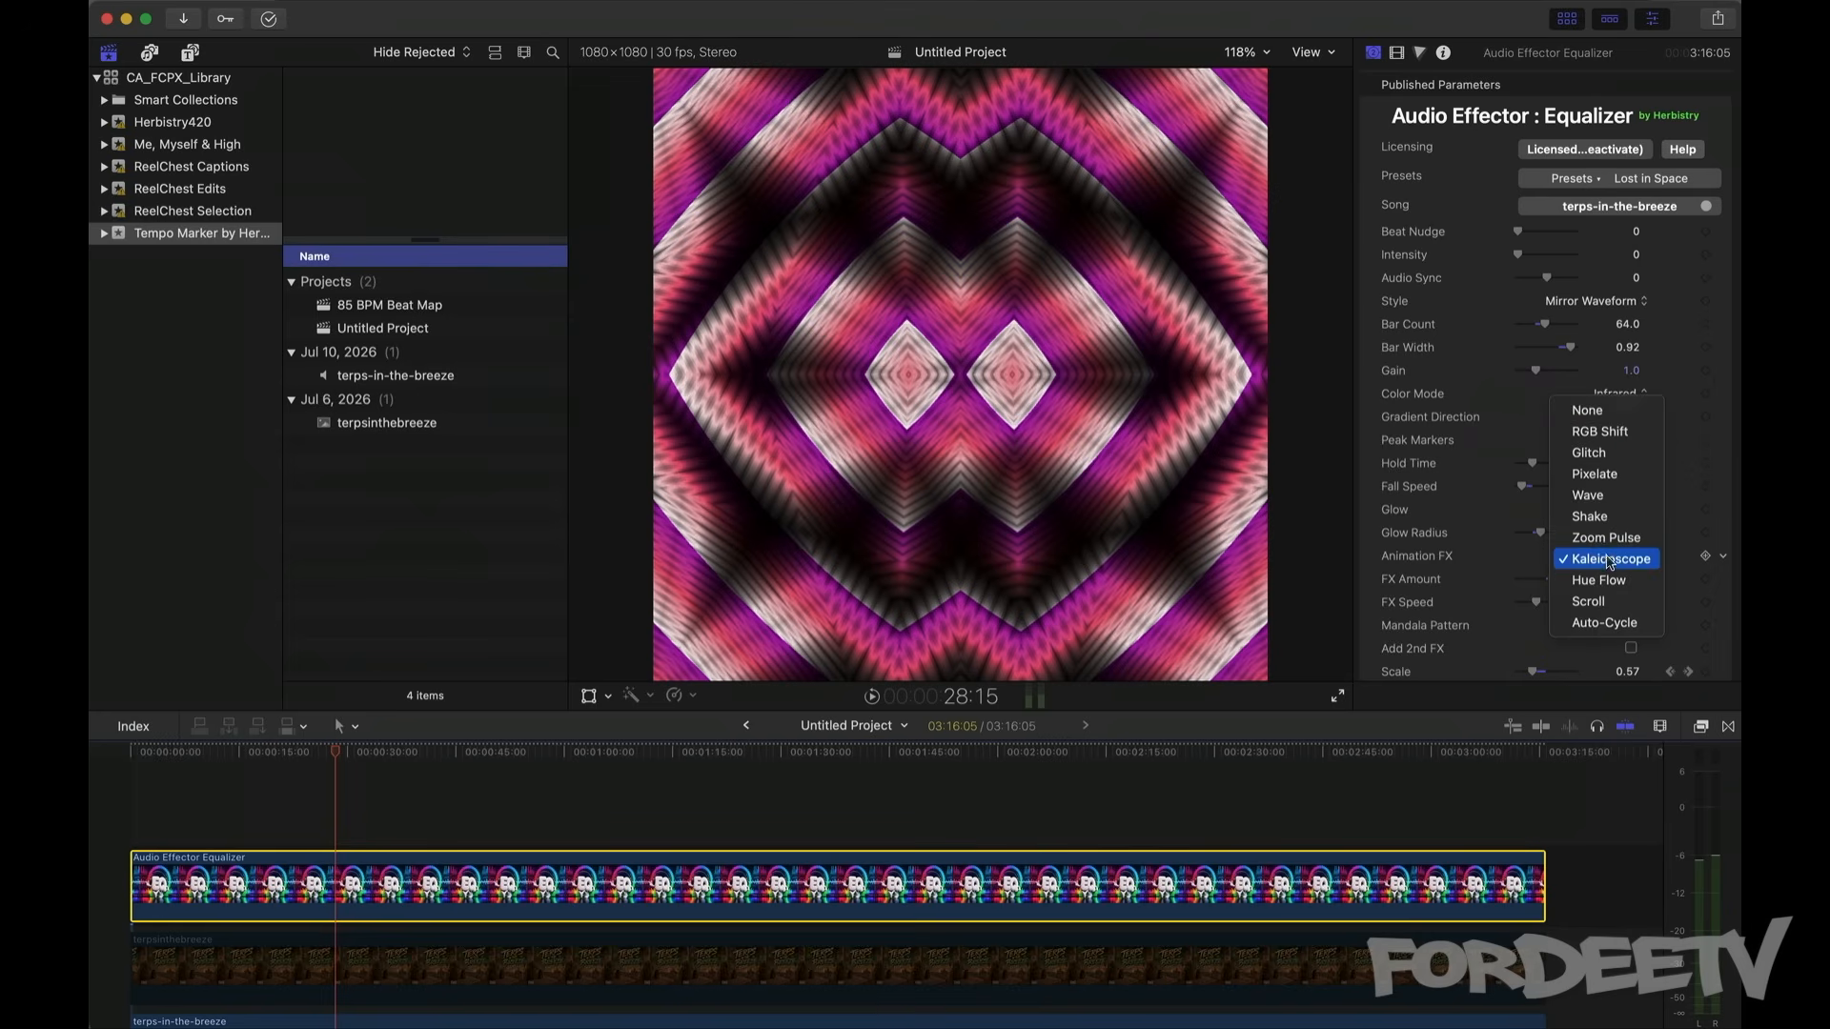
left_click(1584, 411)
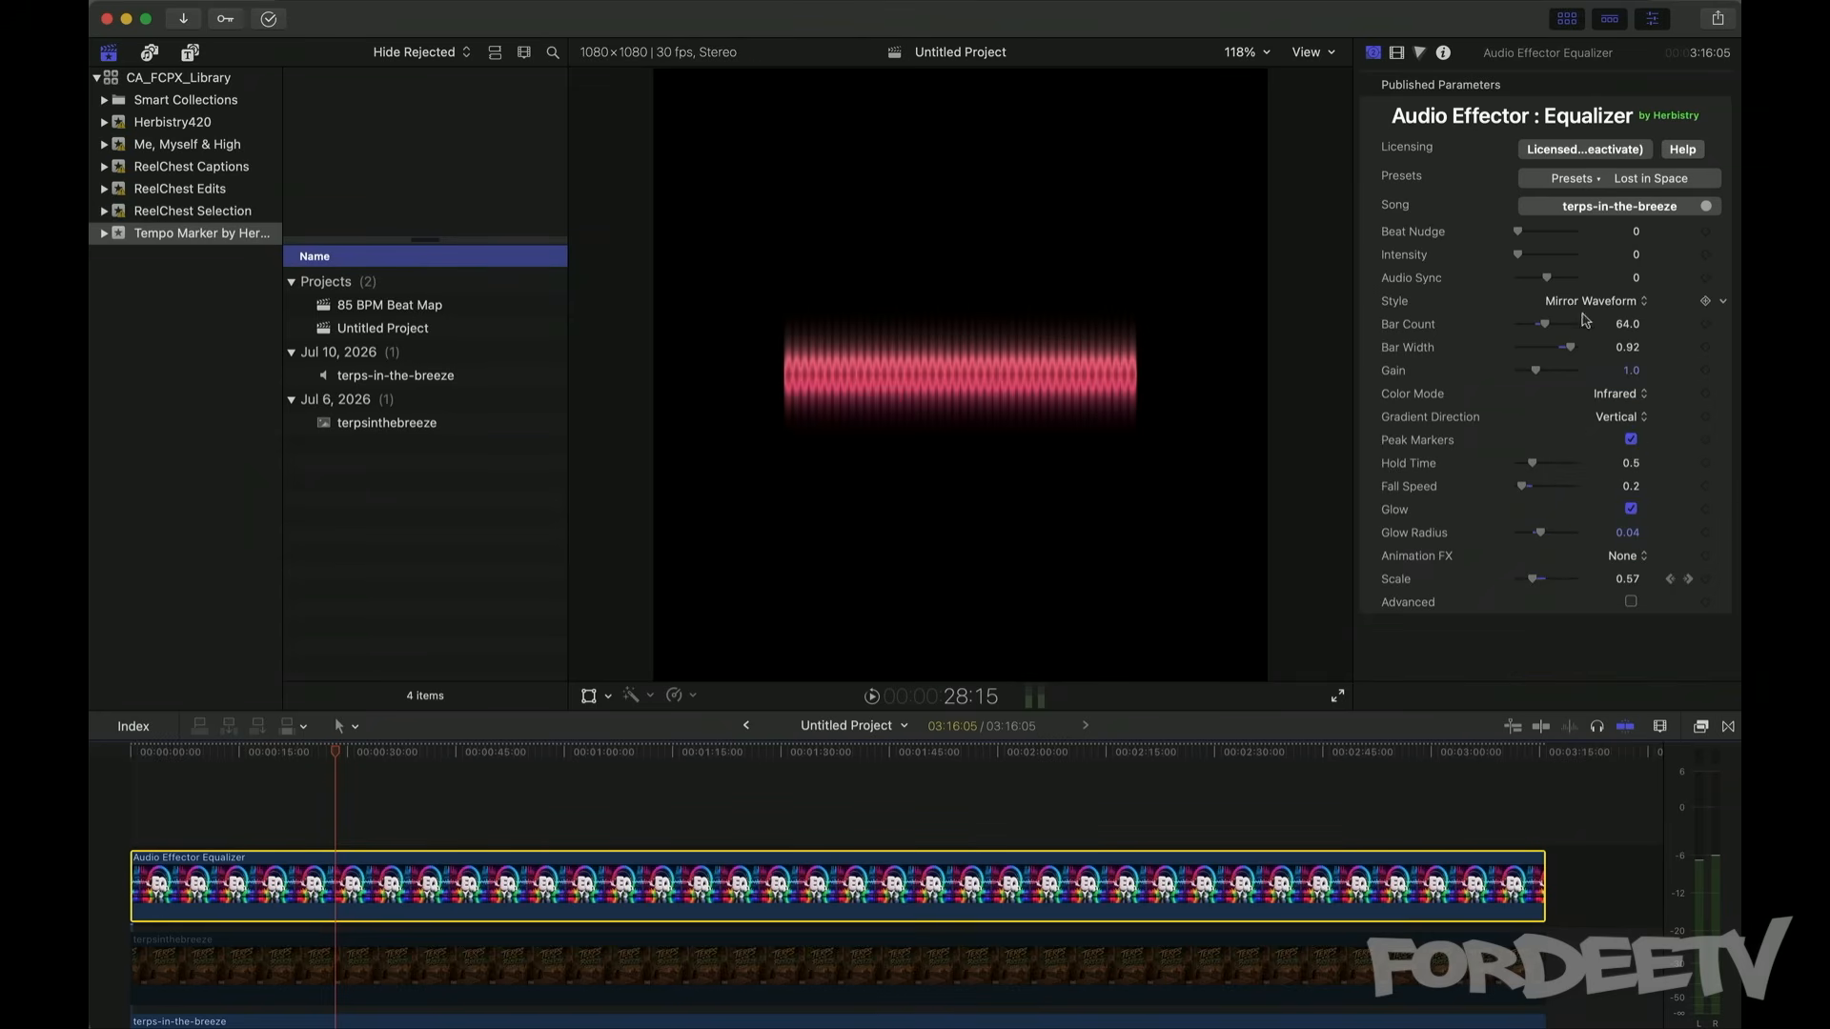
left_click(1626, 578)
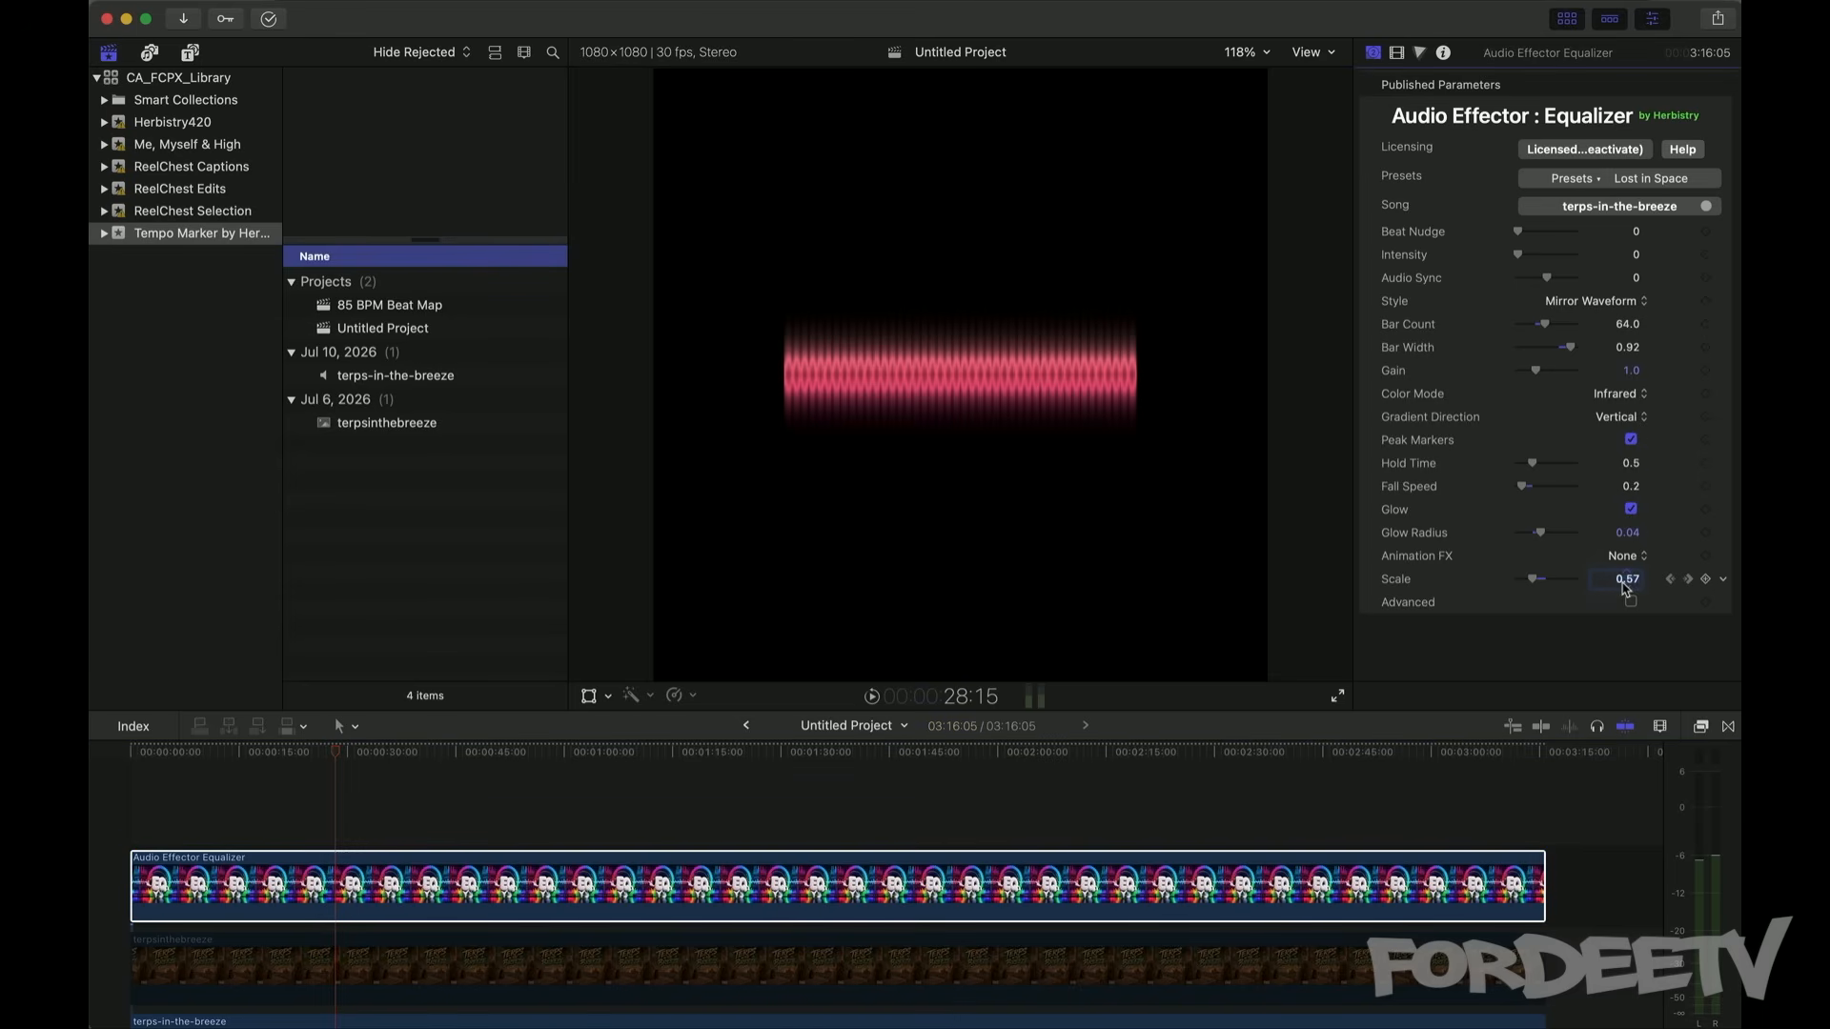
type("1")
key("Return")
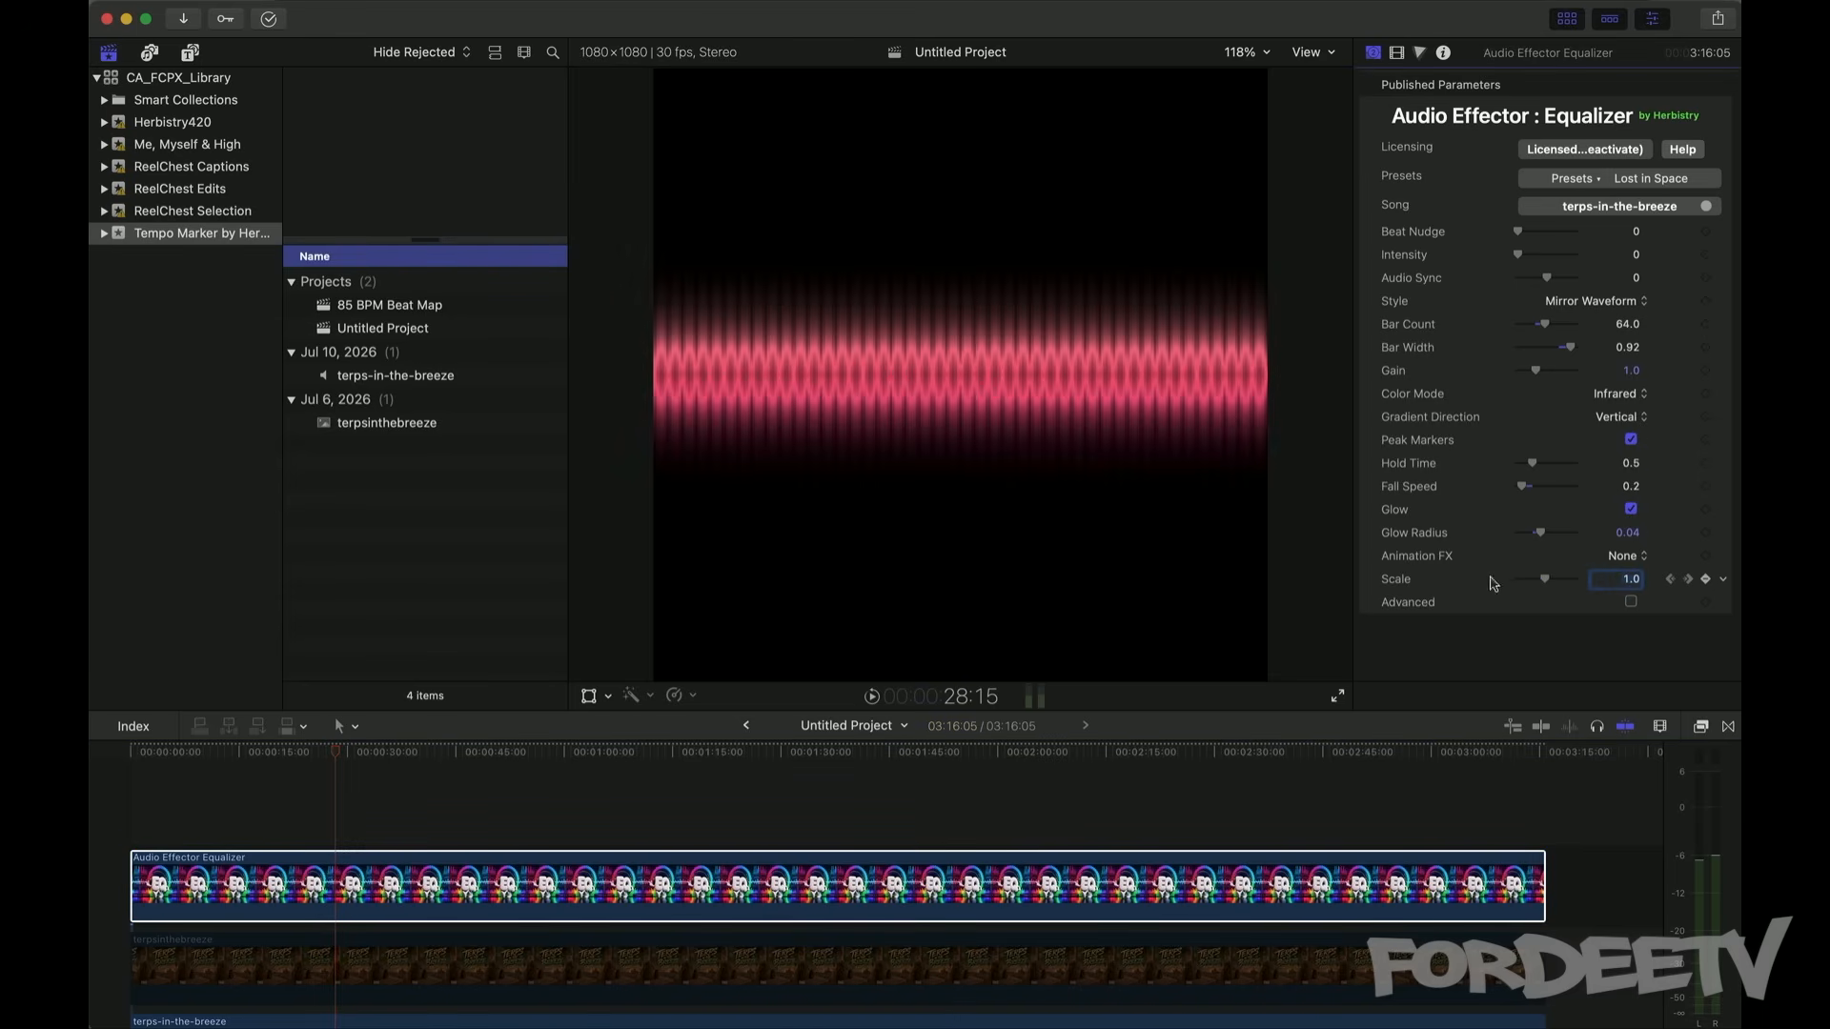
Step: Change the equalizer's Style to Bars and its Color Mode to Toxic
left_click(1604, 301)
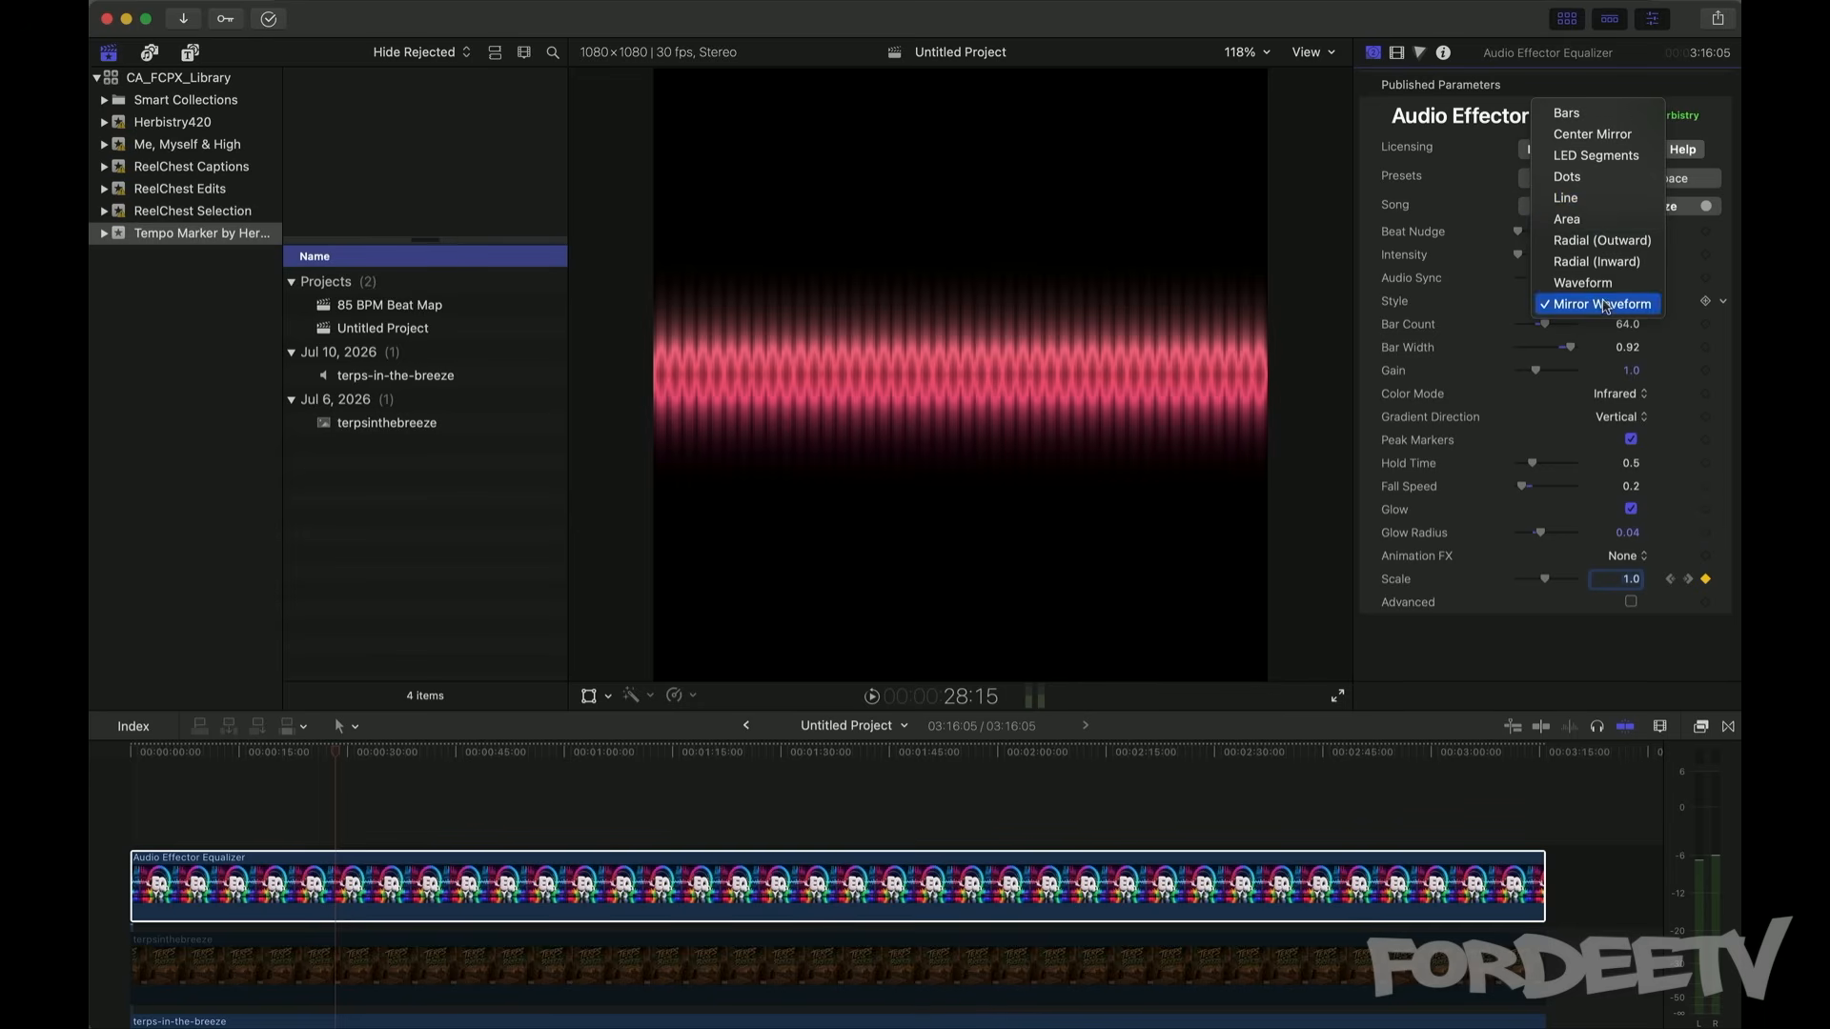
left_click(1573, 115)
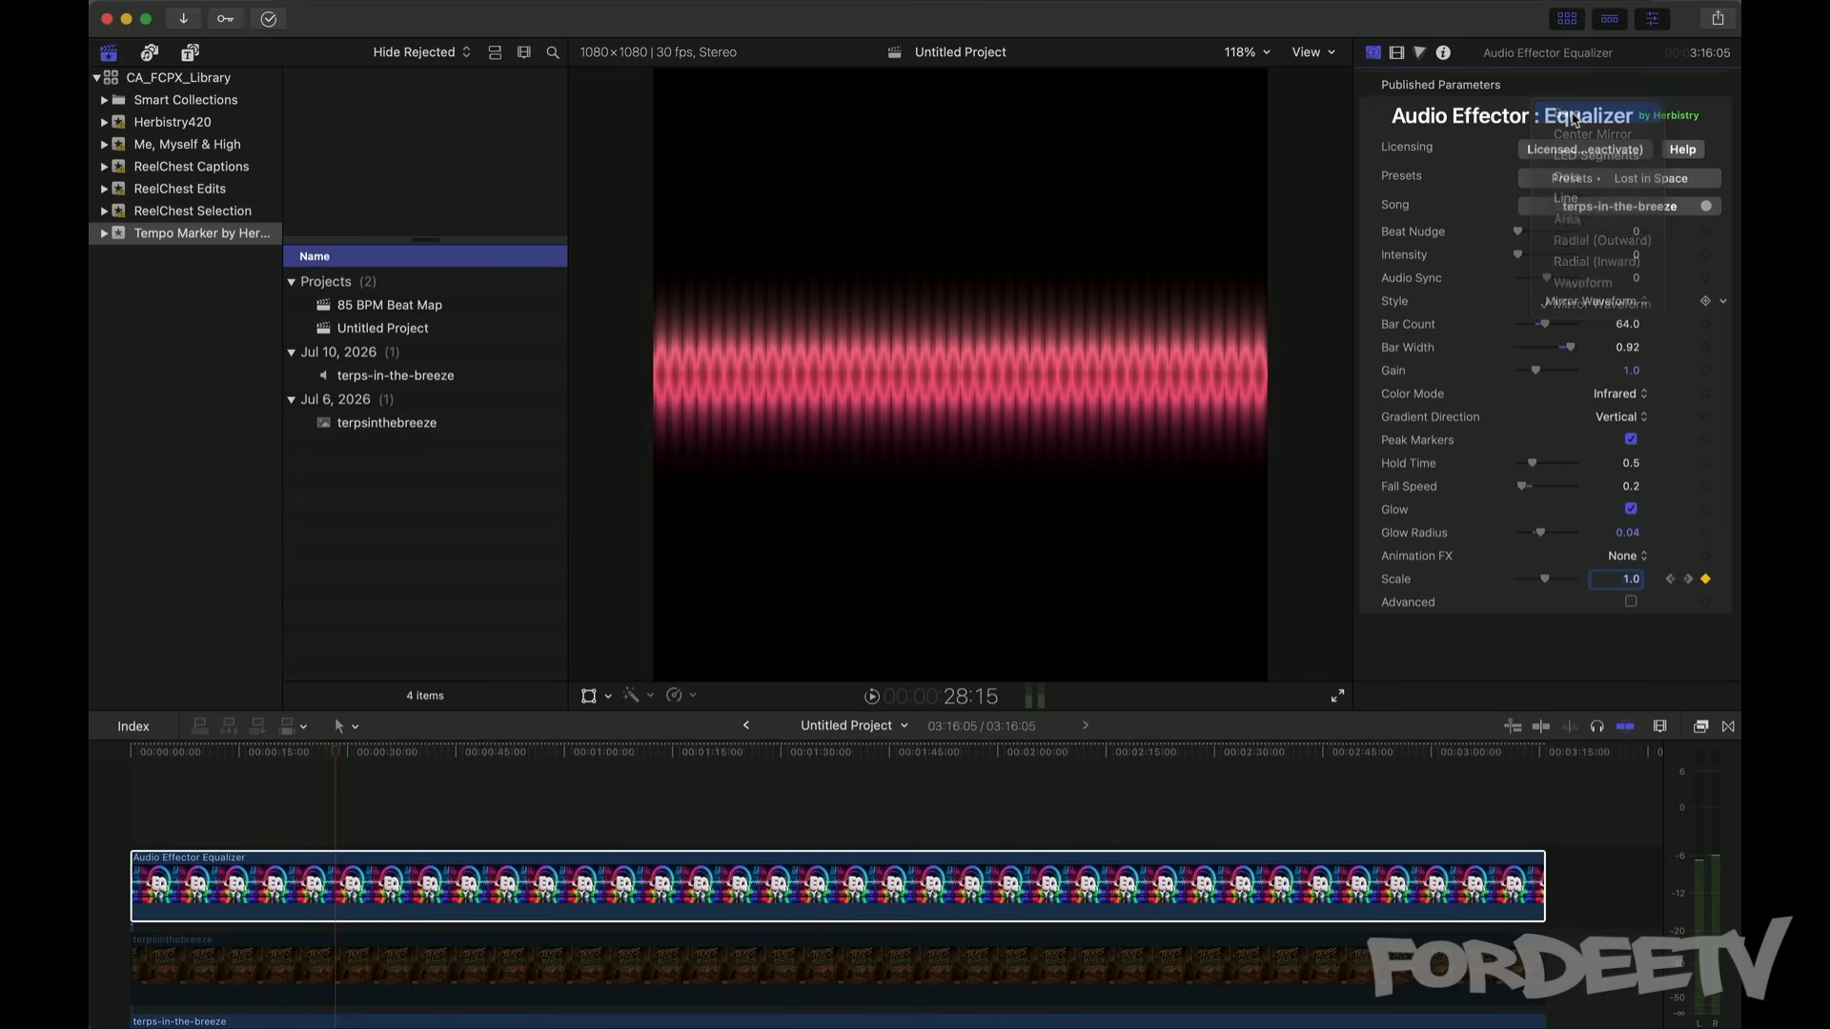
left_click(1618, 394)
left_click(1617, 377)
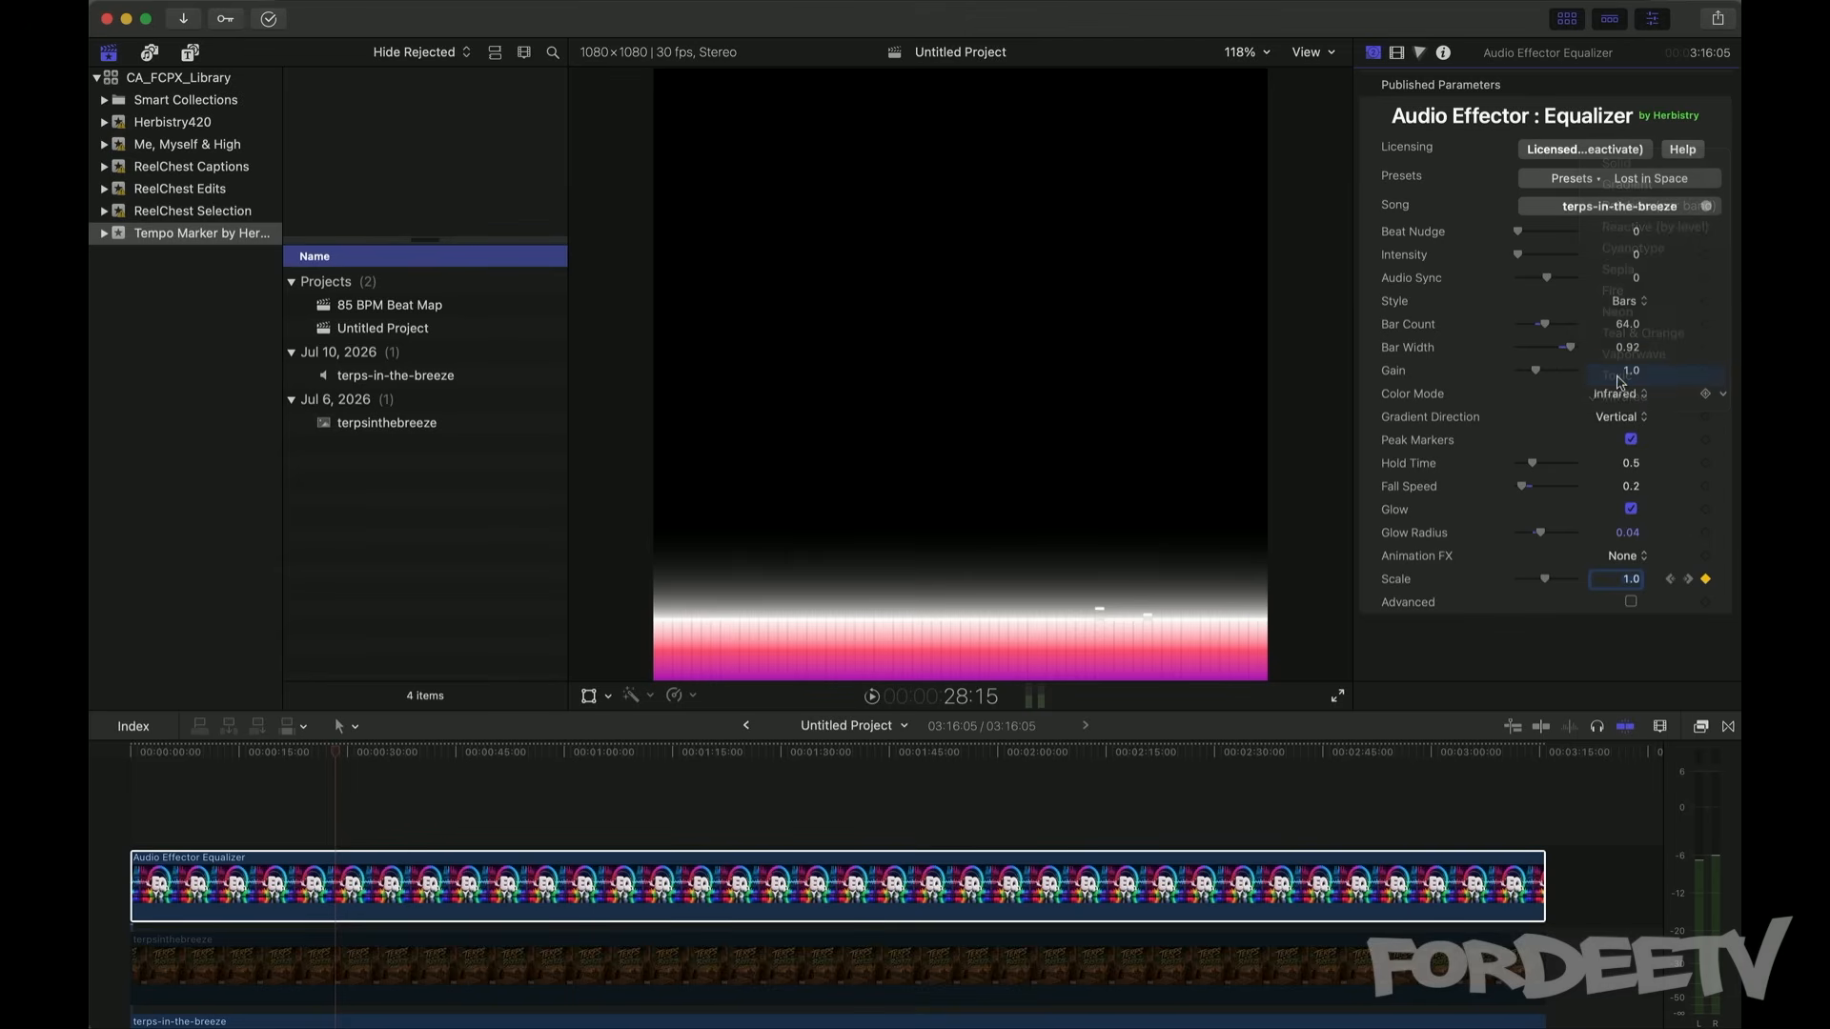
Step: Try the Hue Flow animation effect on the bars and preview it with the song
left_click(1628, 557)
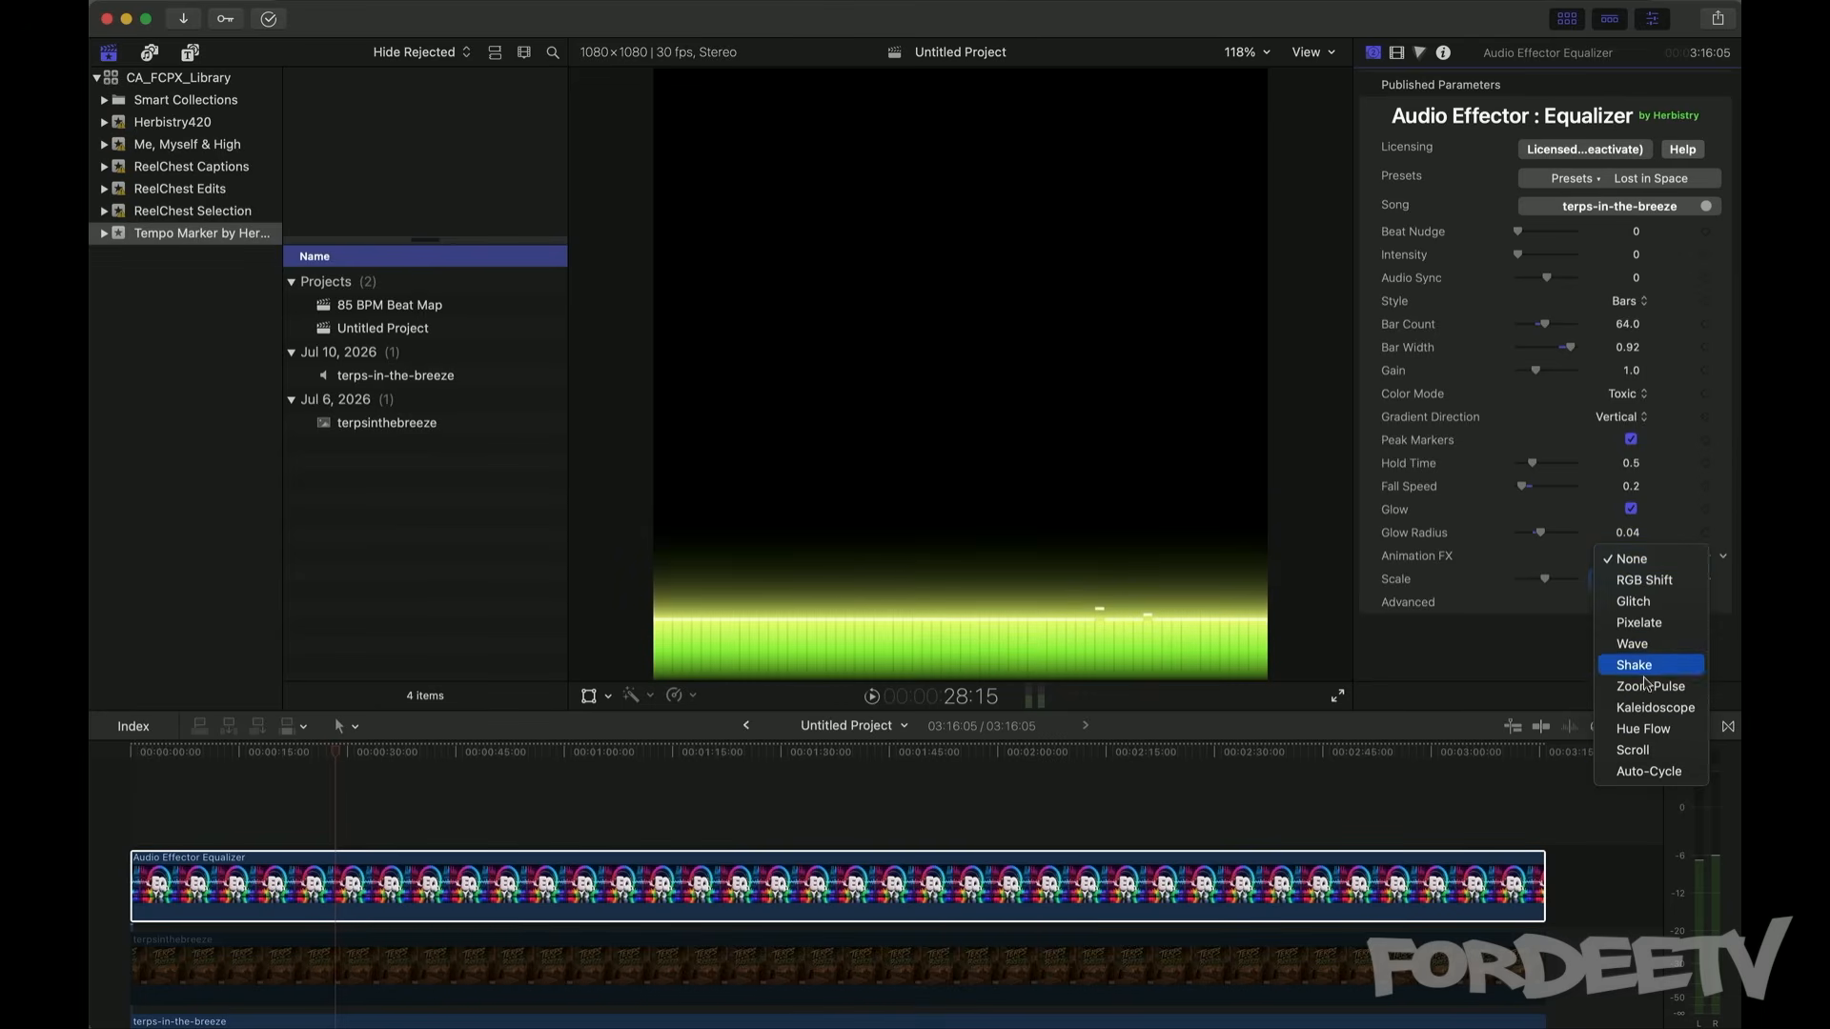
left_click(1637, 730)
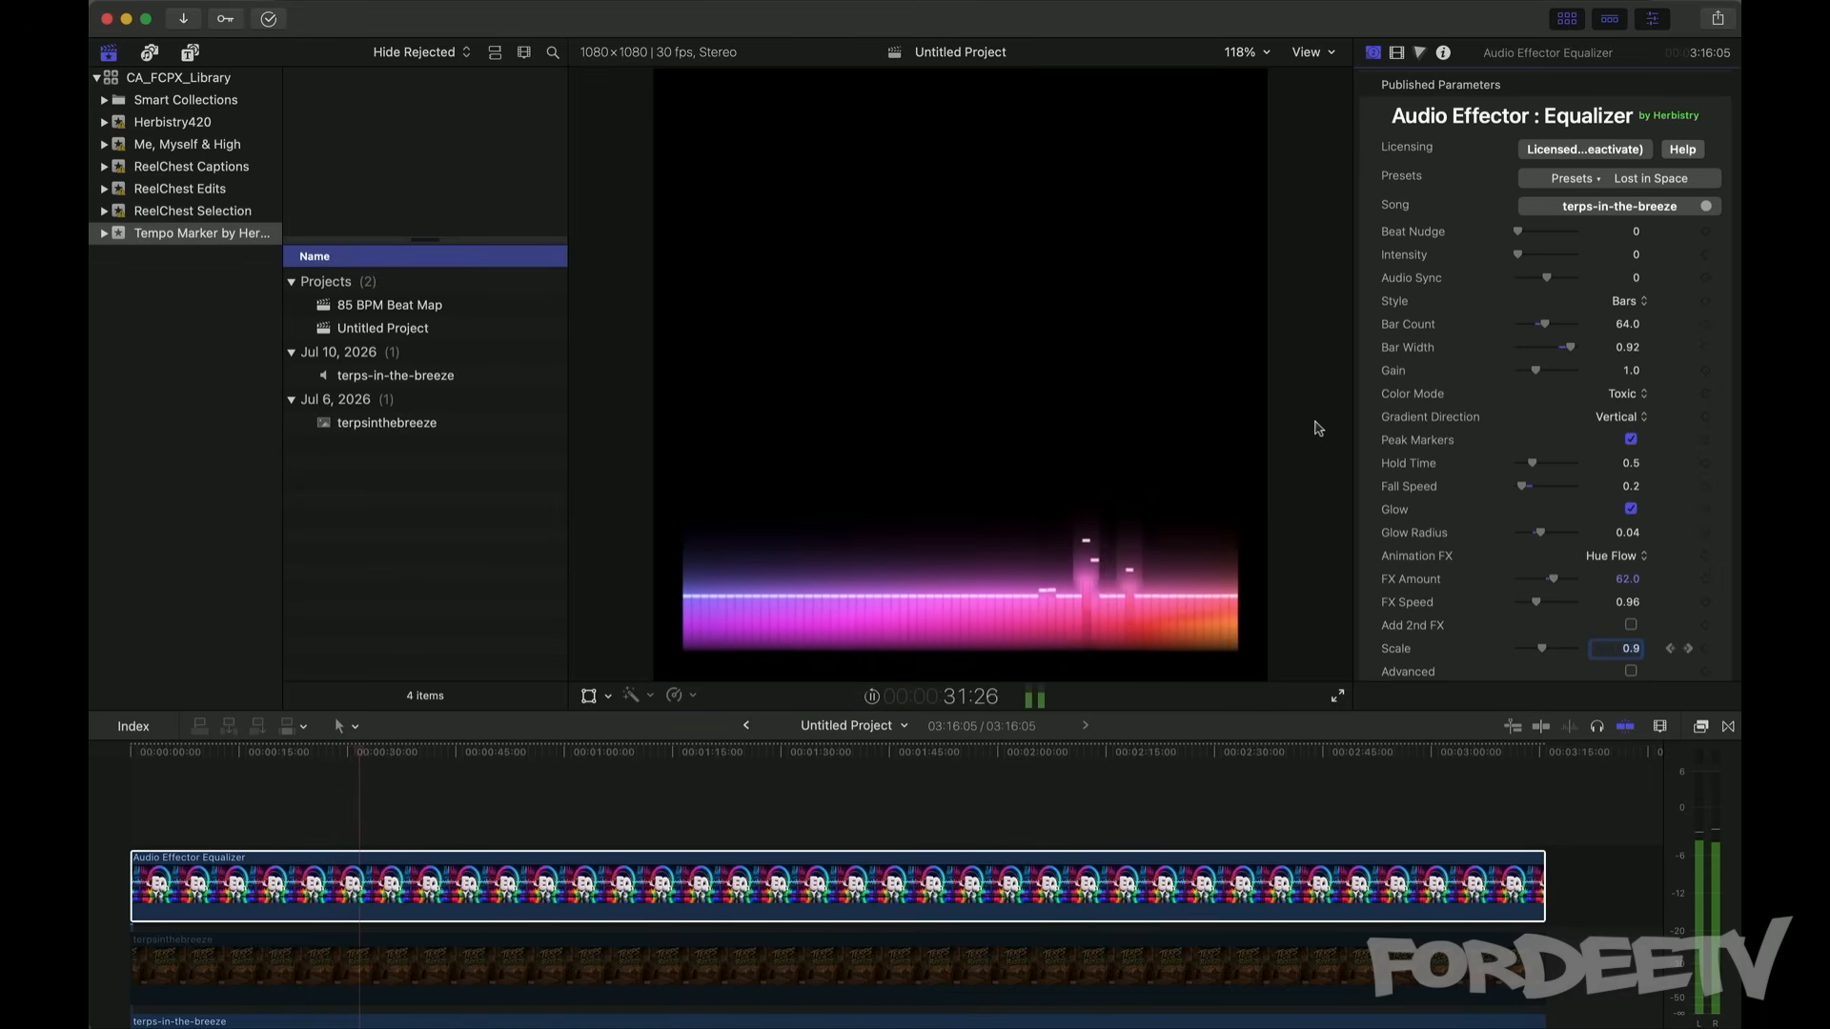
key("space")
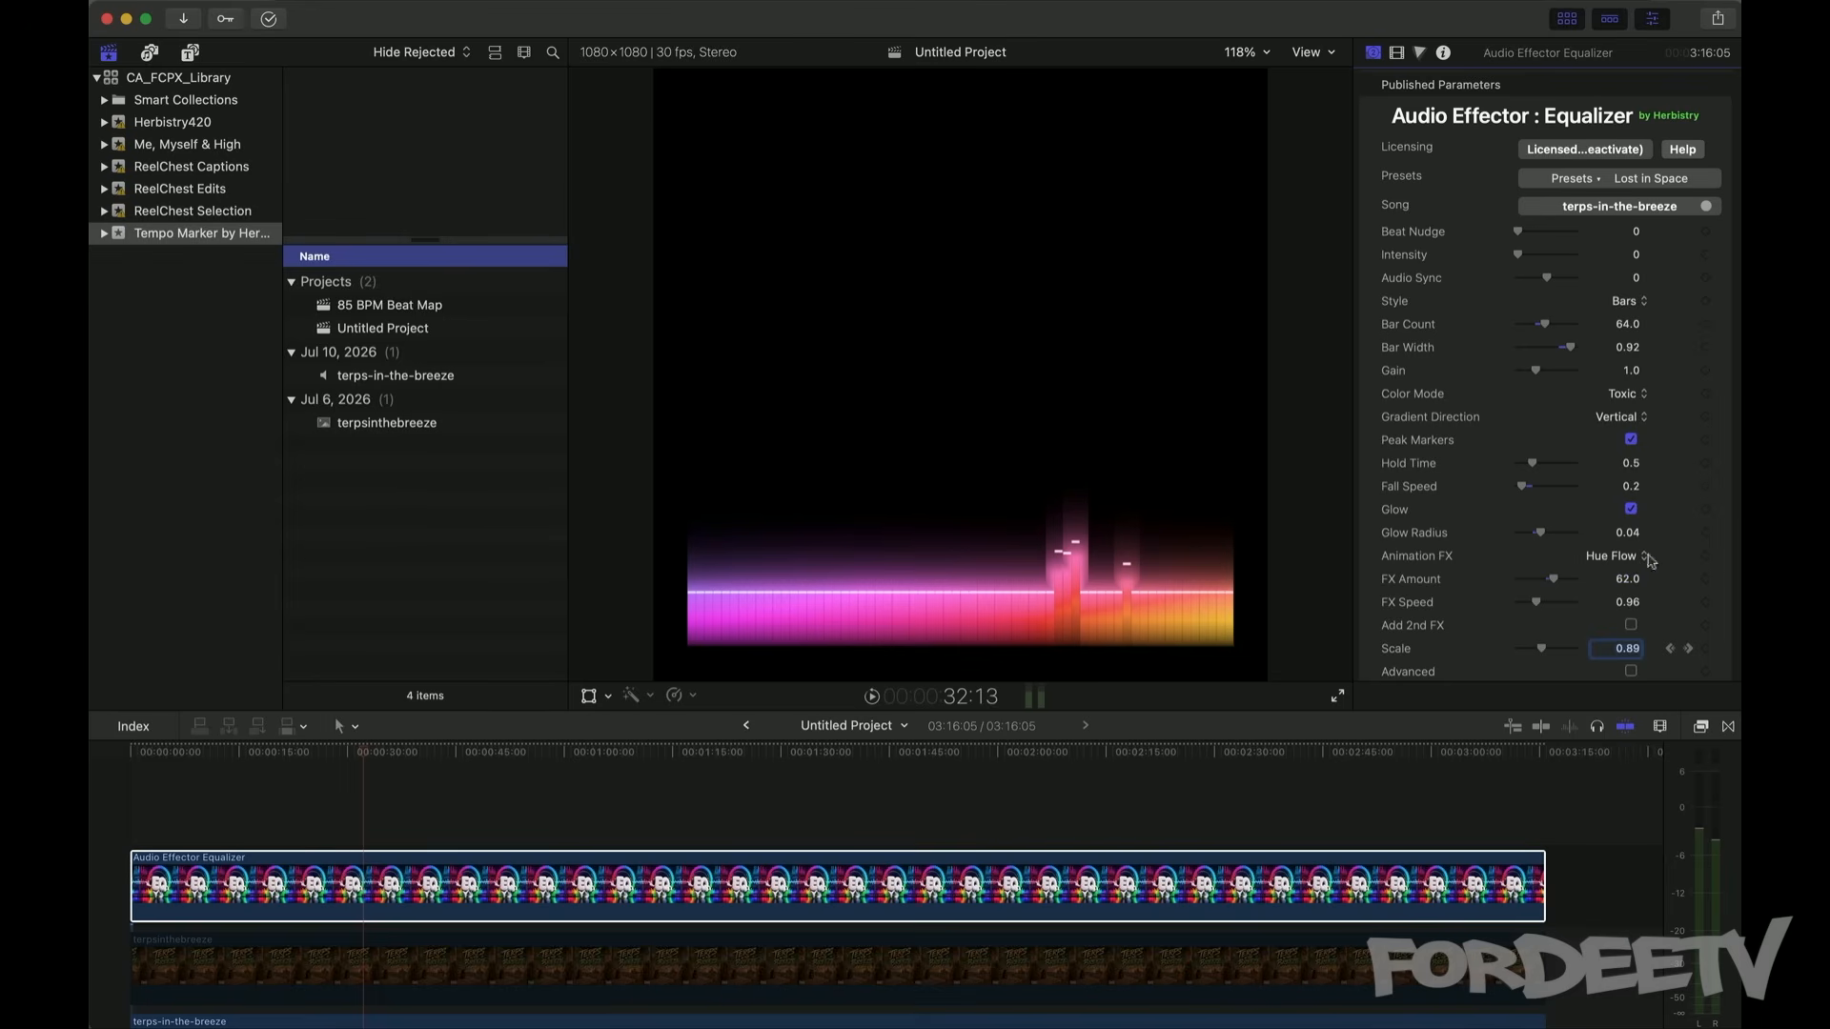
Step: Set the bars' Animation FX to Scroll and preview the effect with the song
left_click(1609, 561)
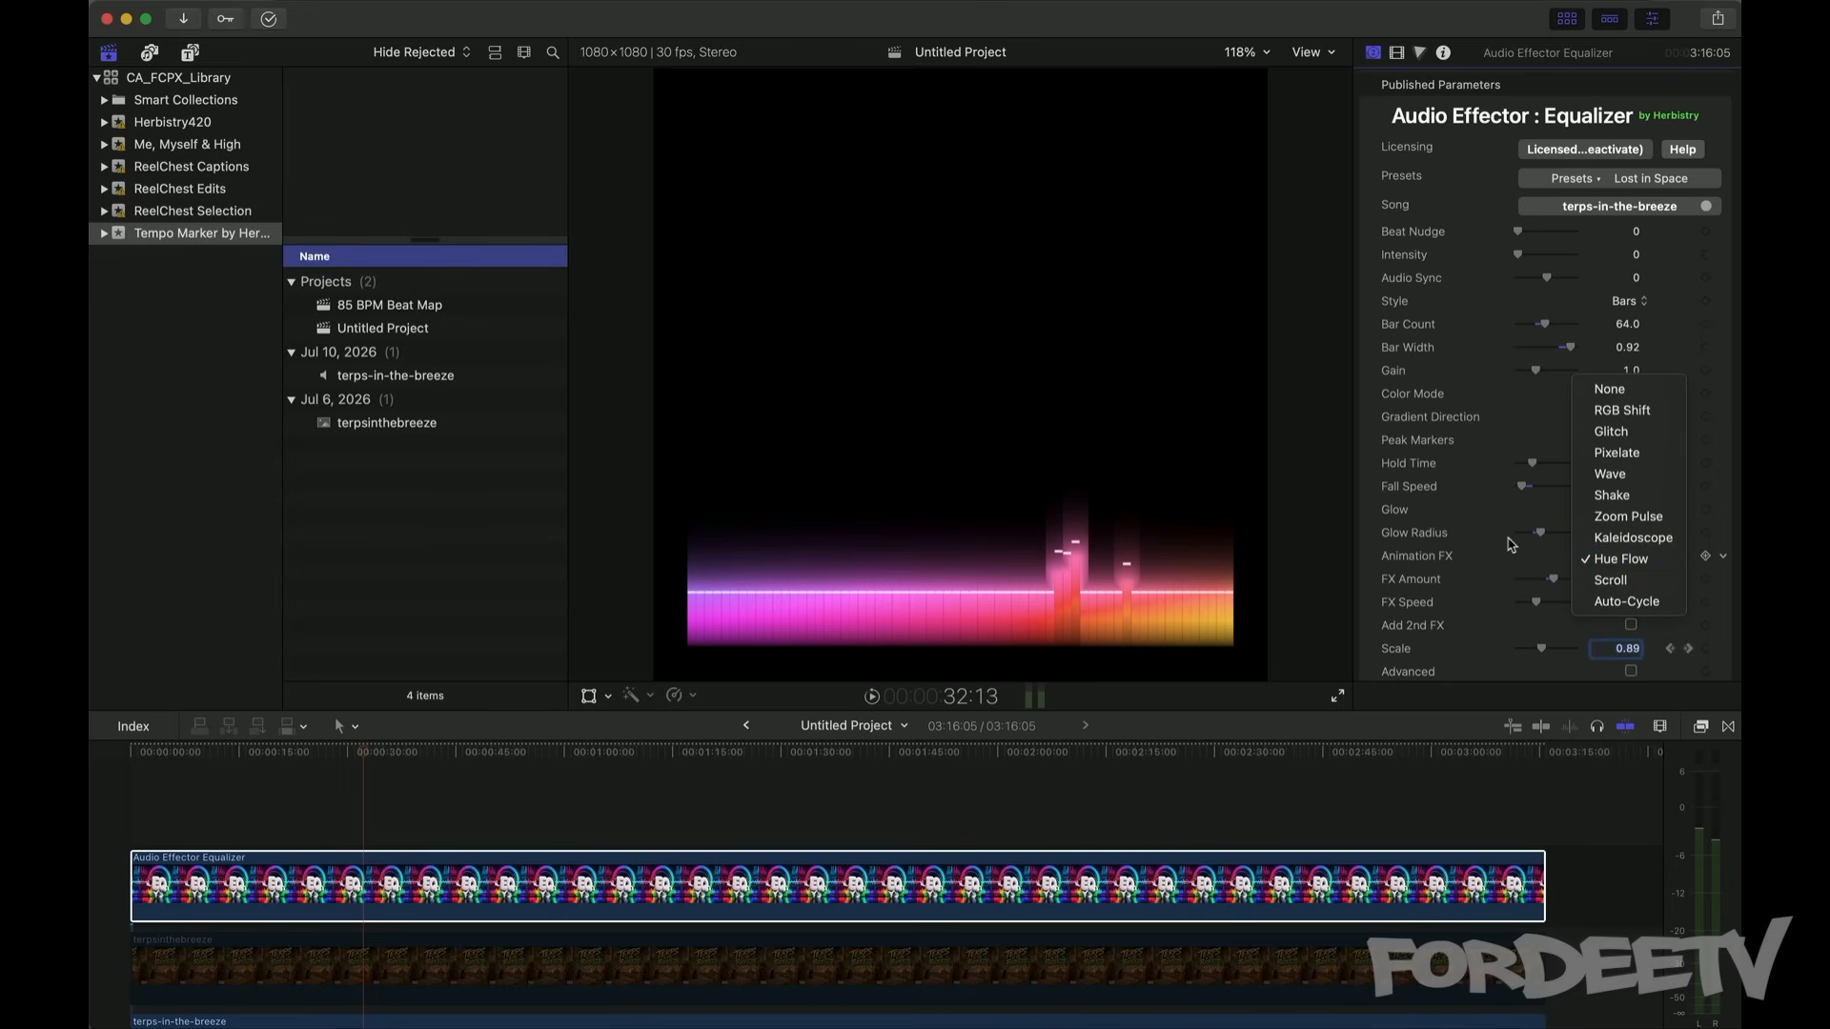
left_click(1611, 560)
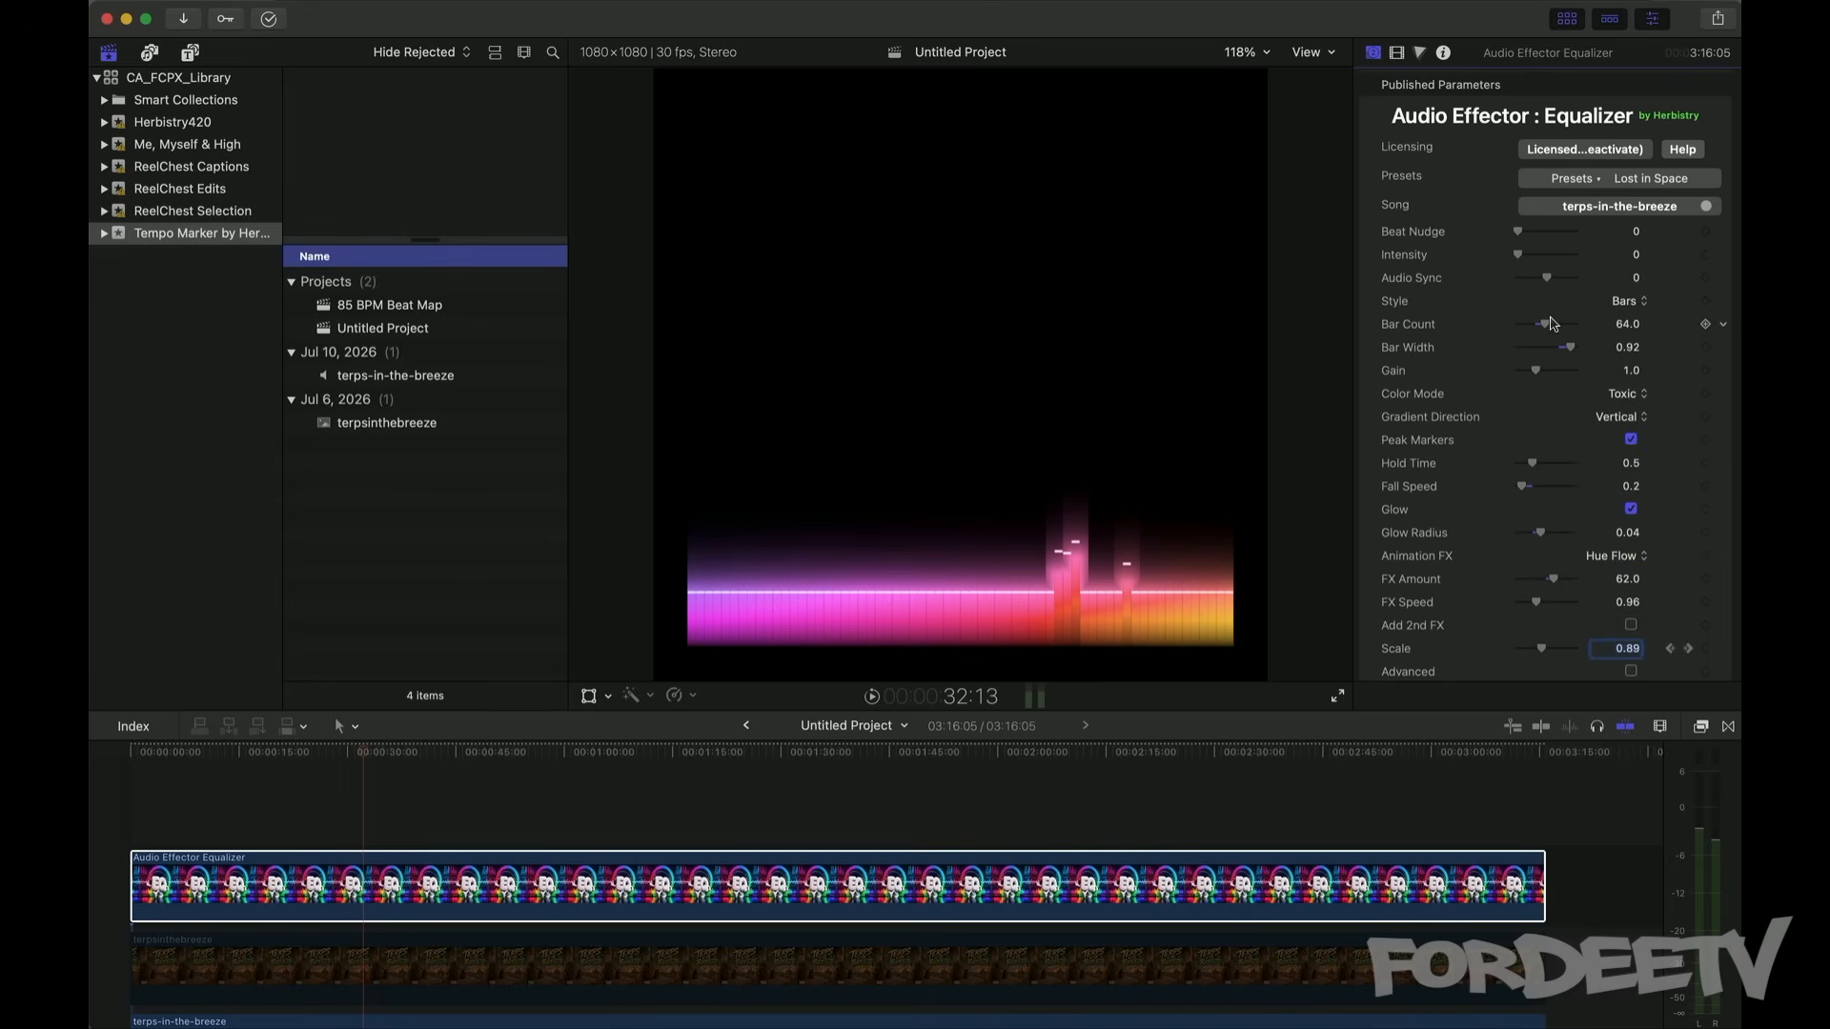
left_click(1608, 560)
left_click(1599, 582)
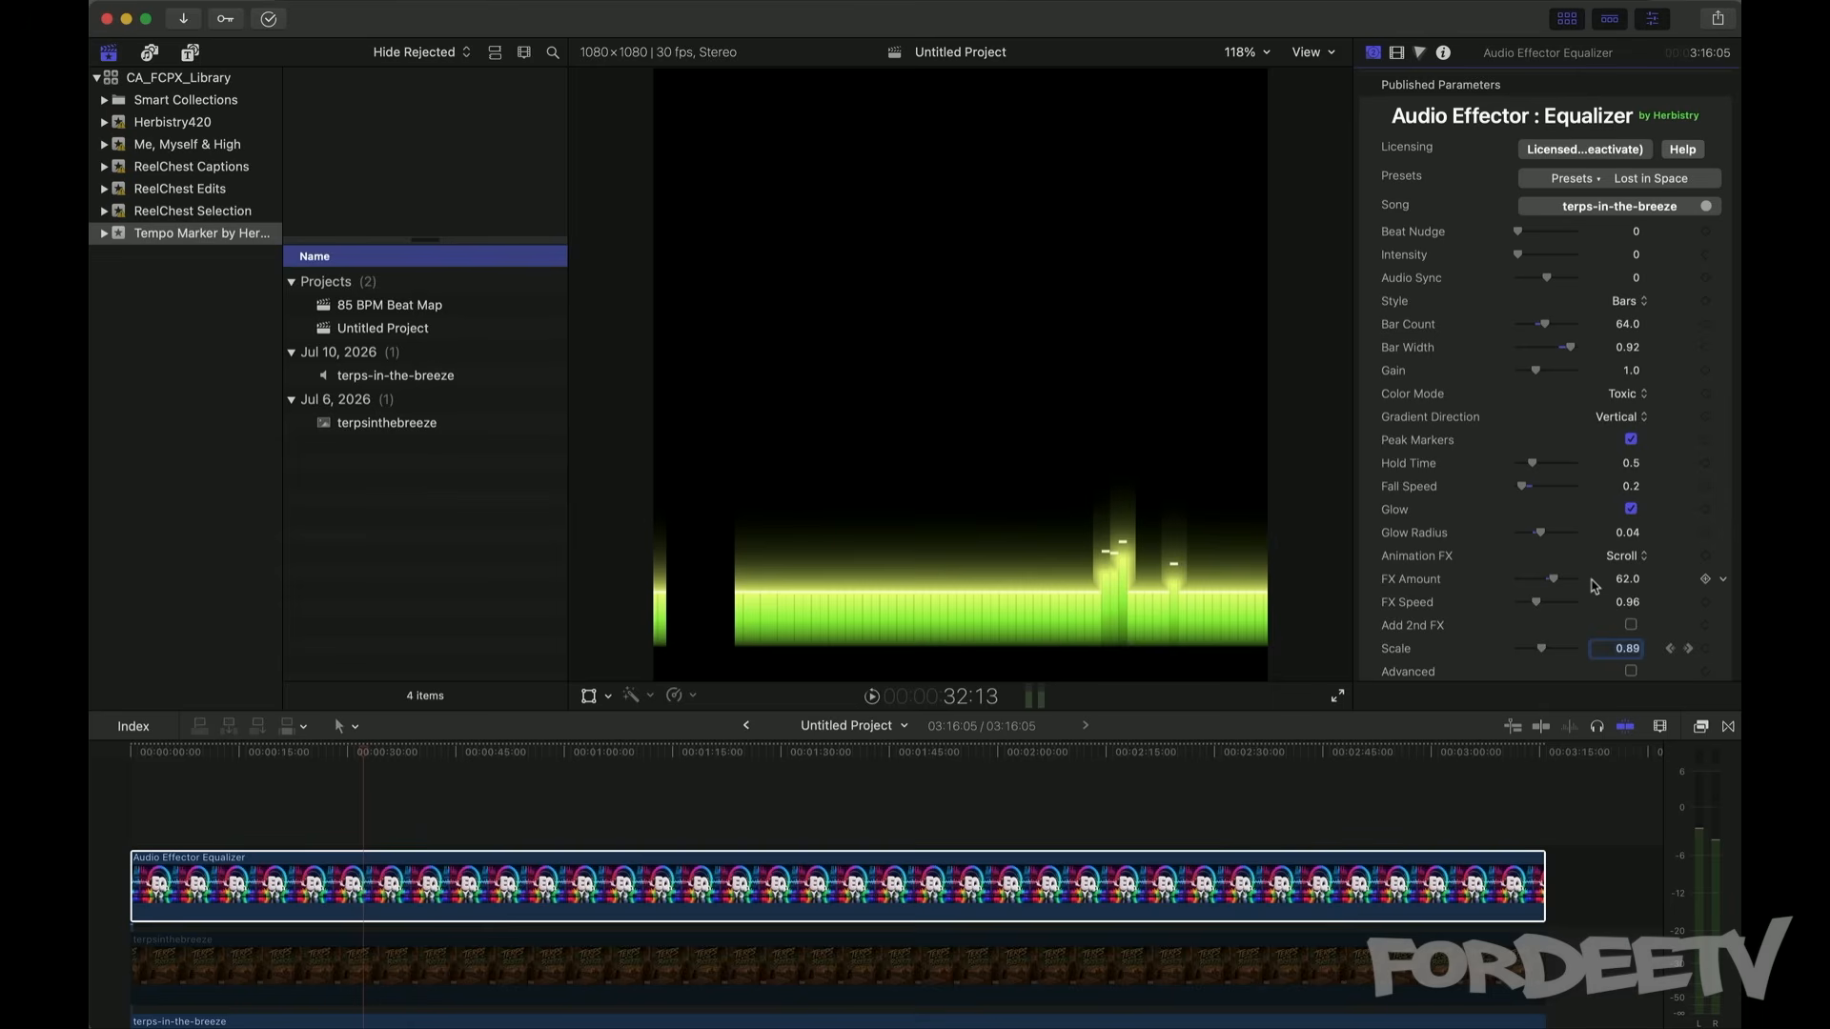
key("space")
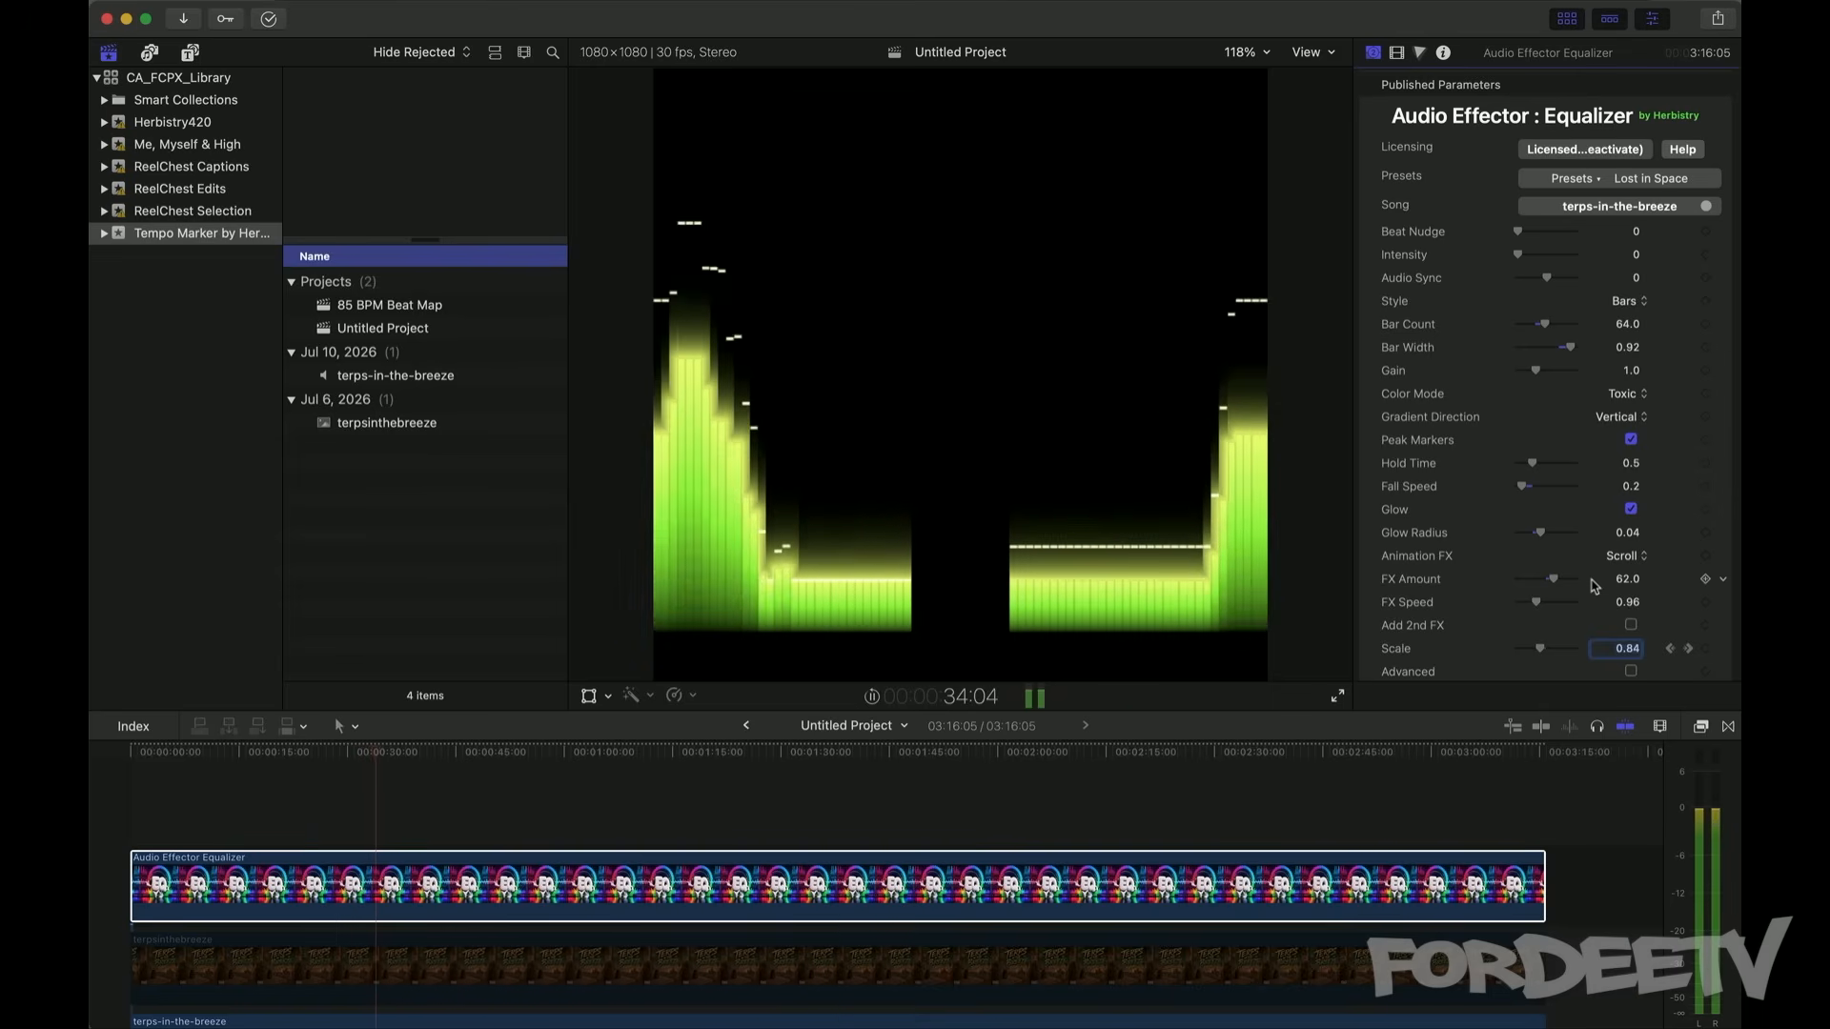
key("space")
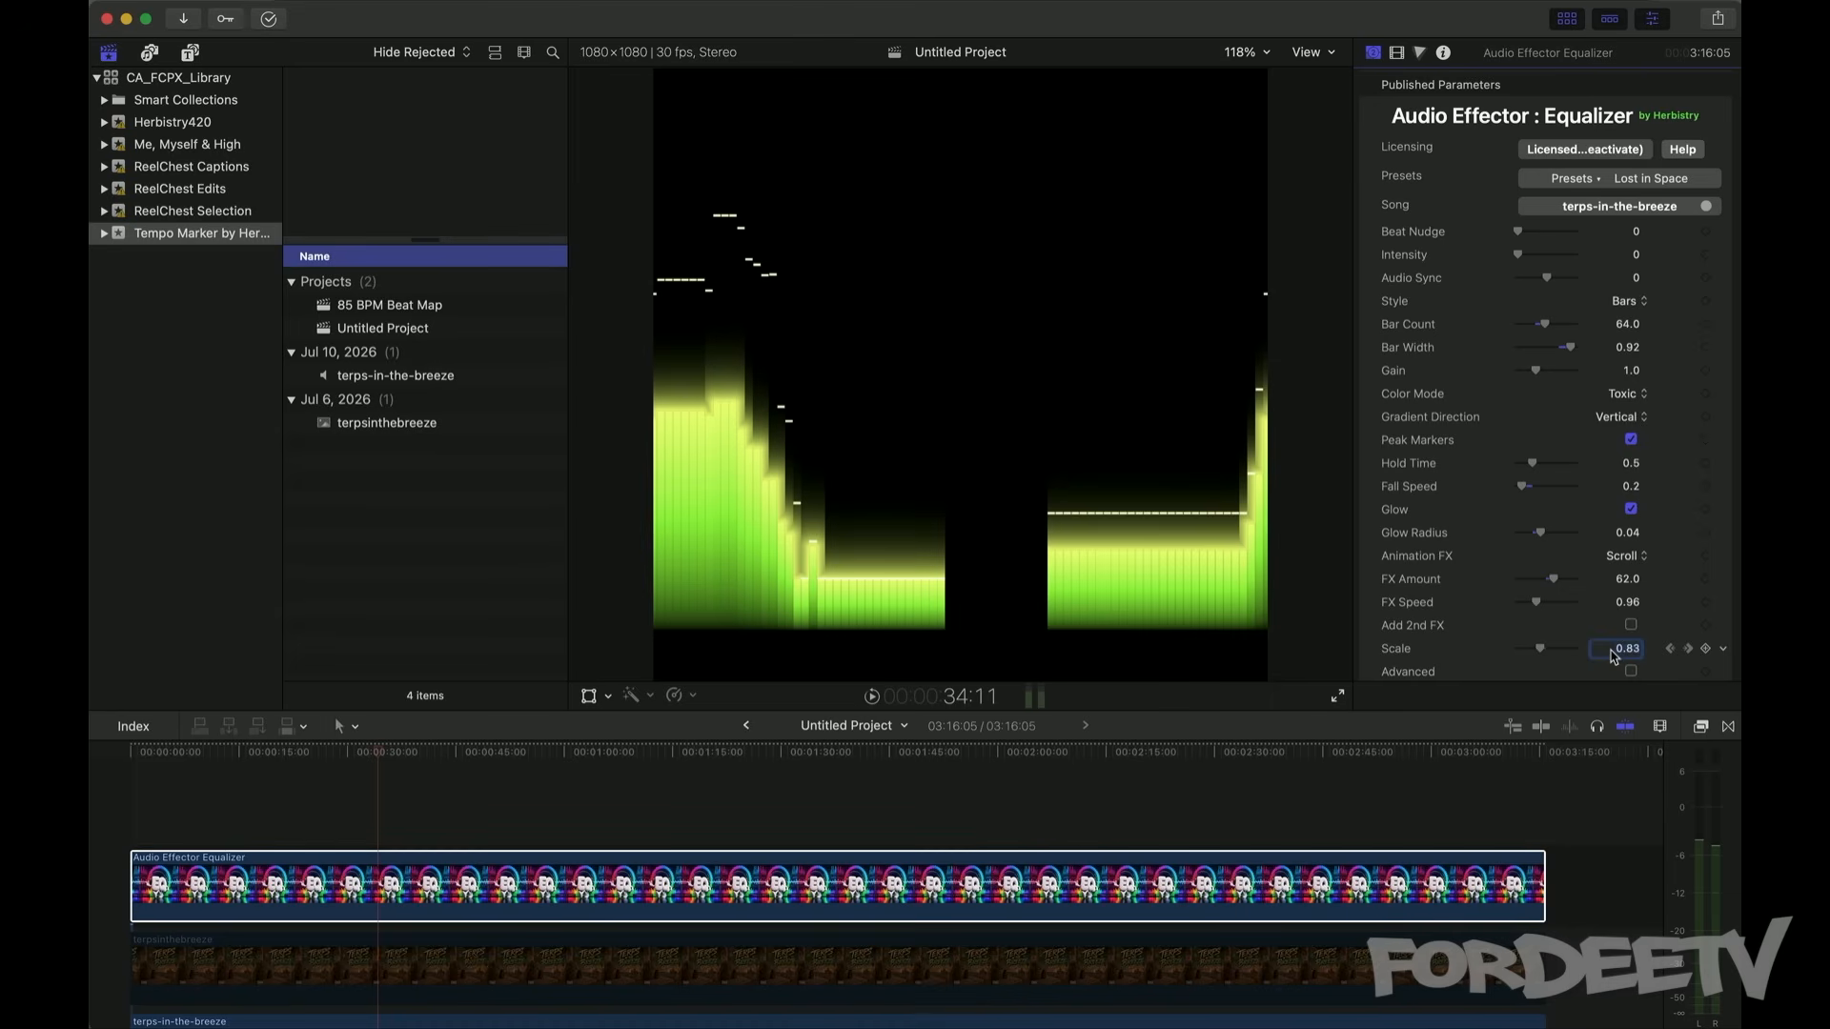
Step: Set the equalizer's Scale to 1.0 at the playhead and change its Style to Radial (Outward)
type("1")
key("Return")
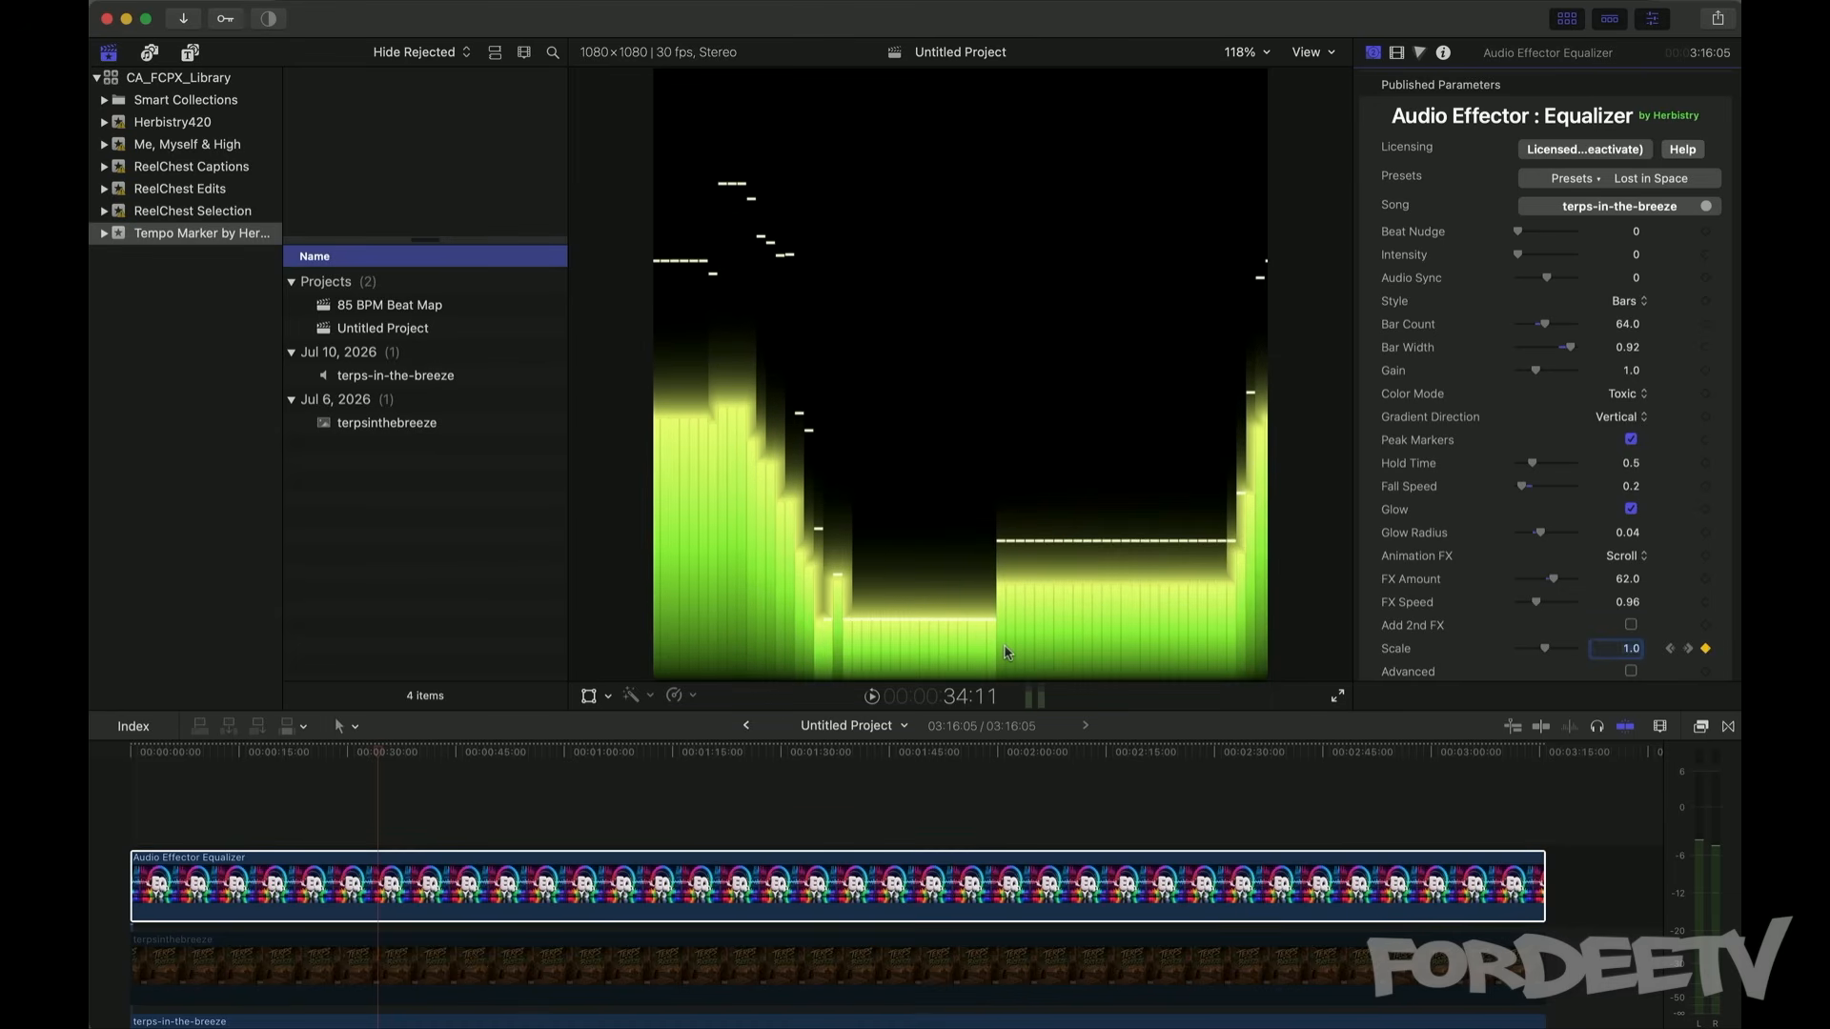
left_click(1615, 300)
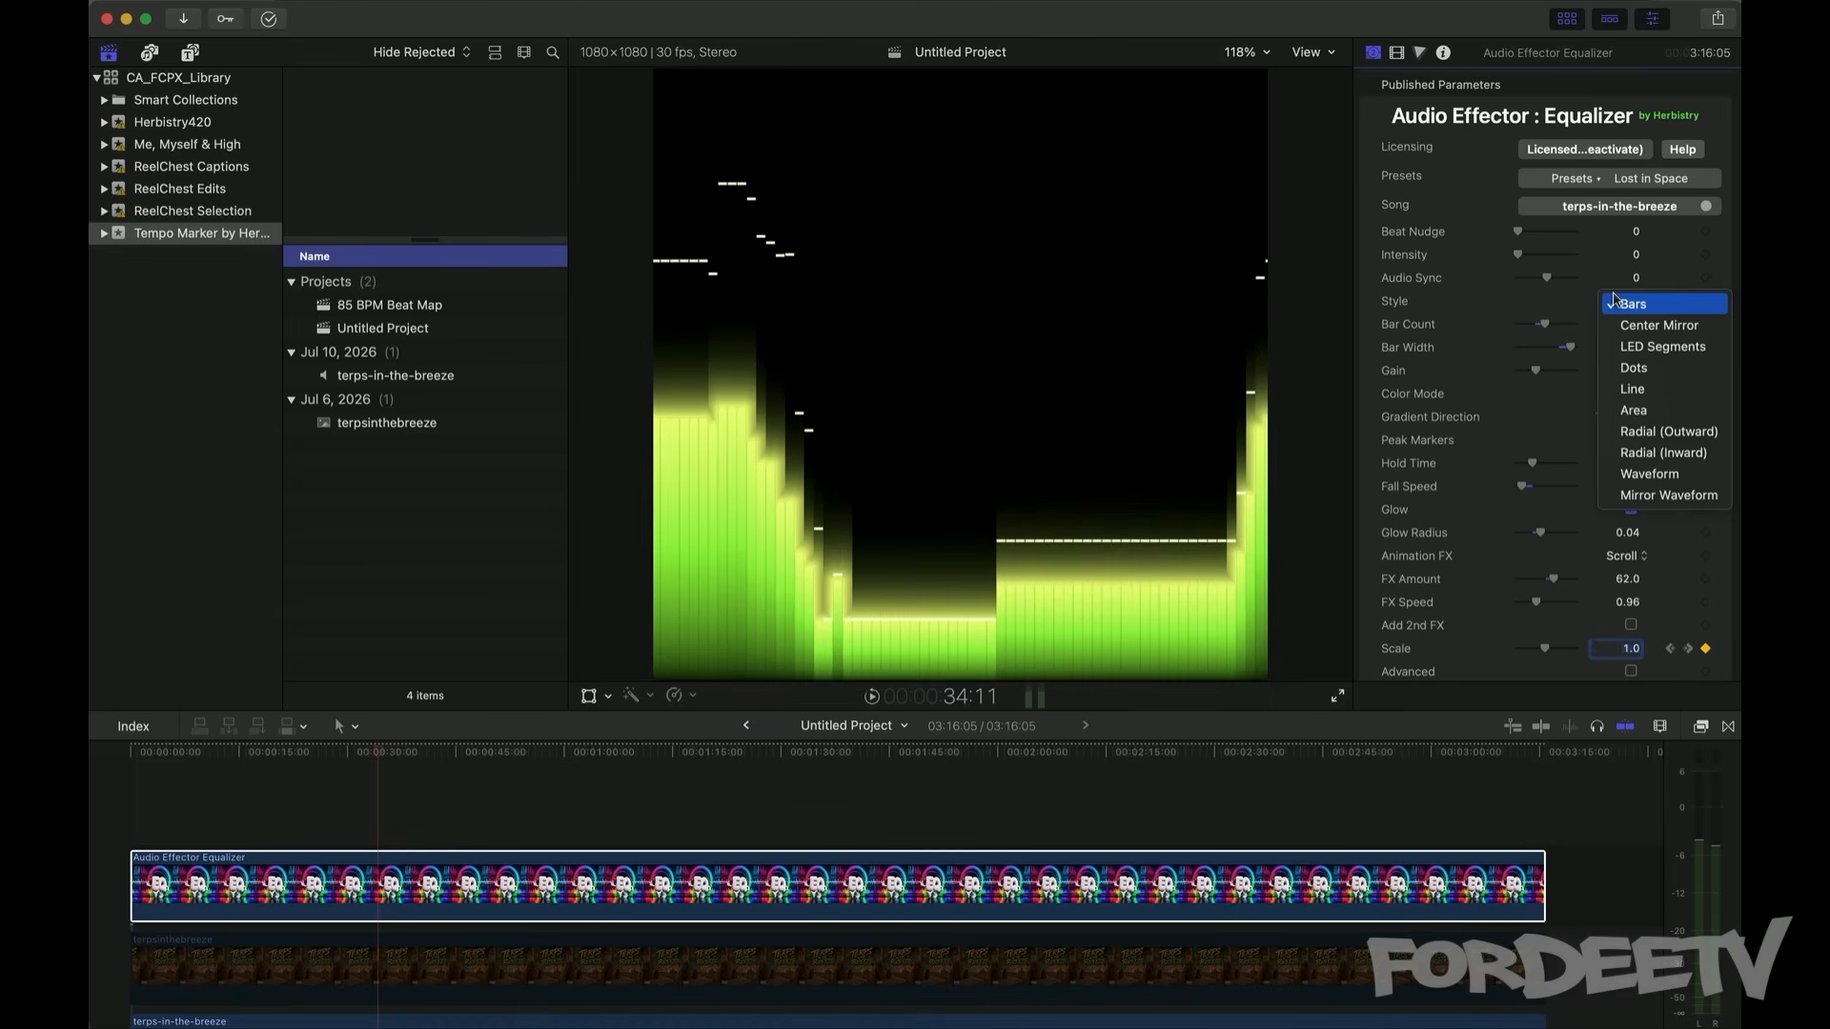
left_click(1677, 431)
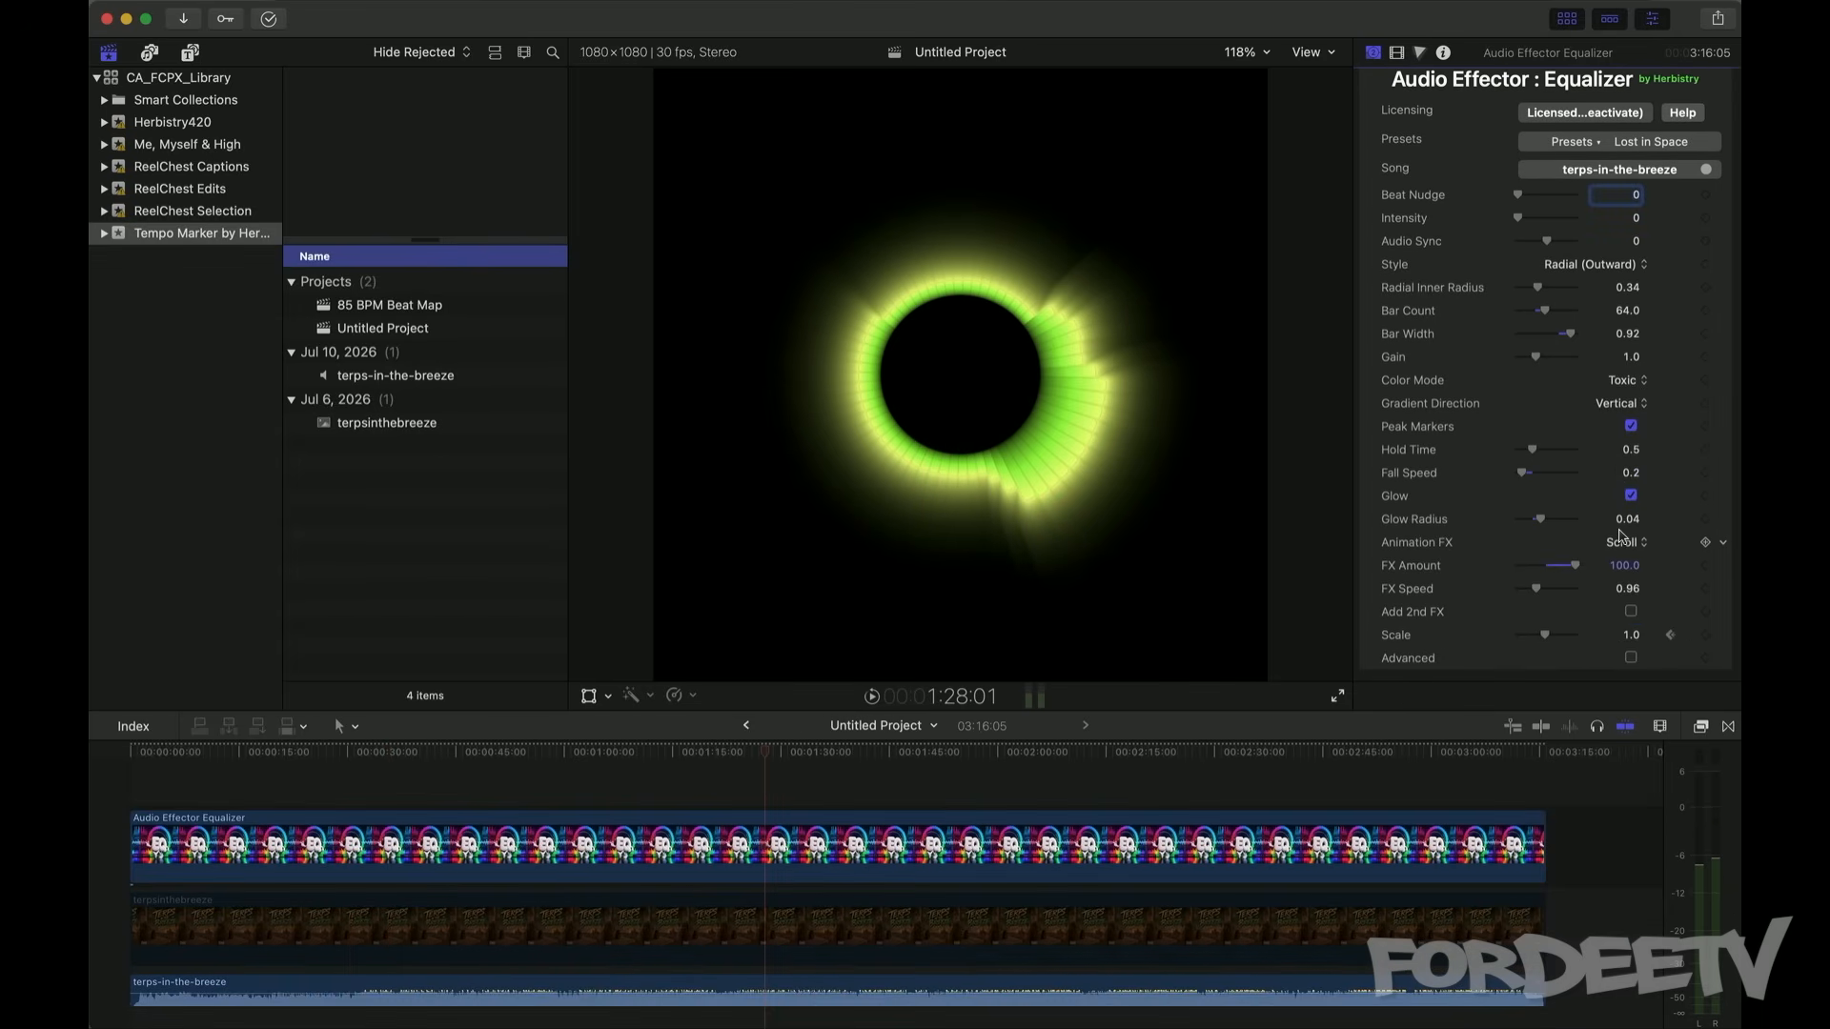
Step: Try Auto-Cycle as the Animation FX of the radial equalizer
left_click(1622, 541)
left_click(1632, 566)
left_click(1607, 568)
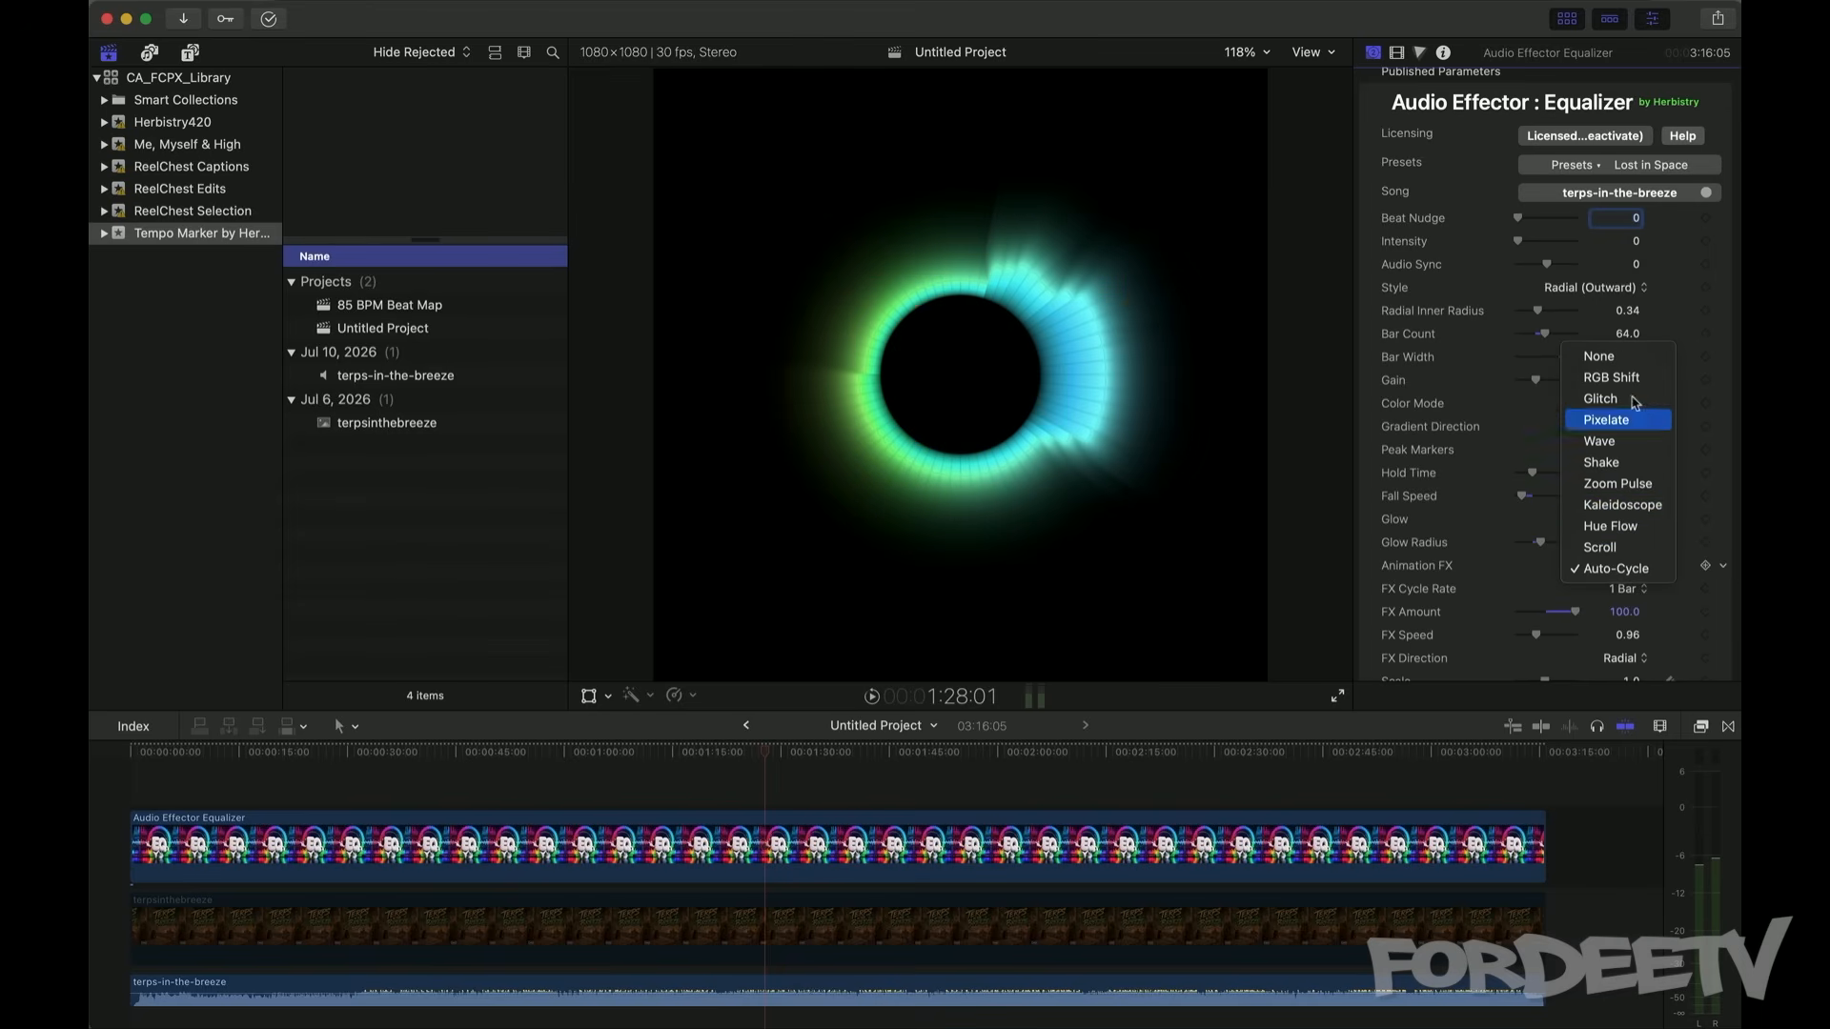
left_click(1524, 585)
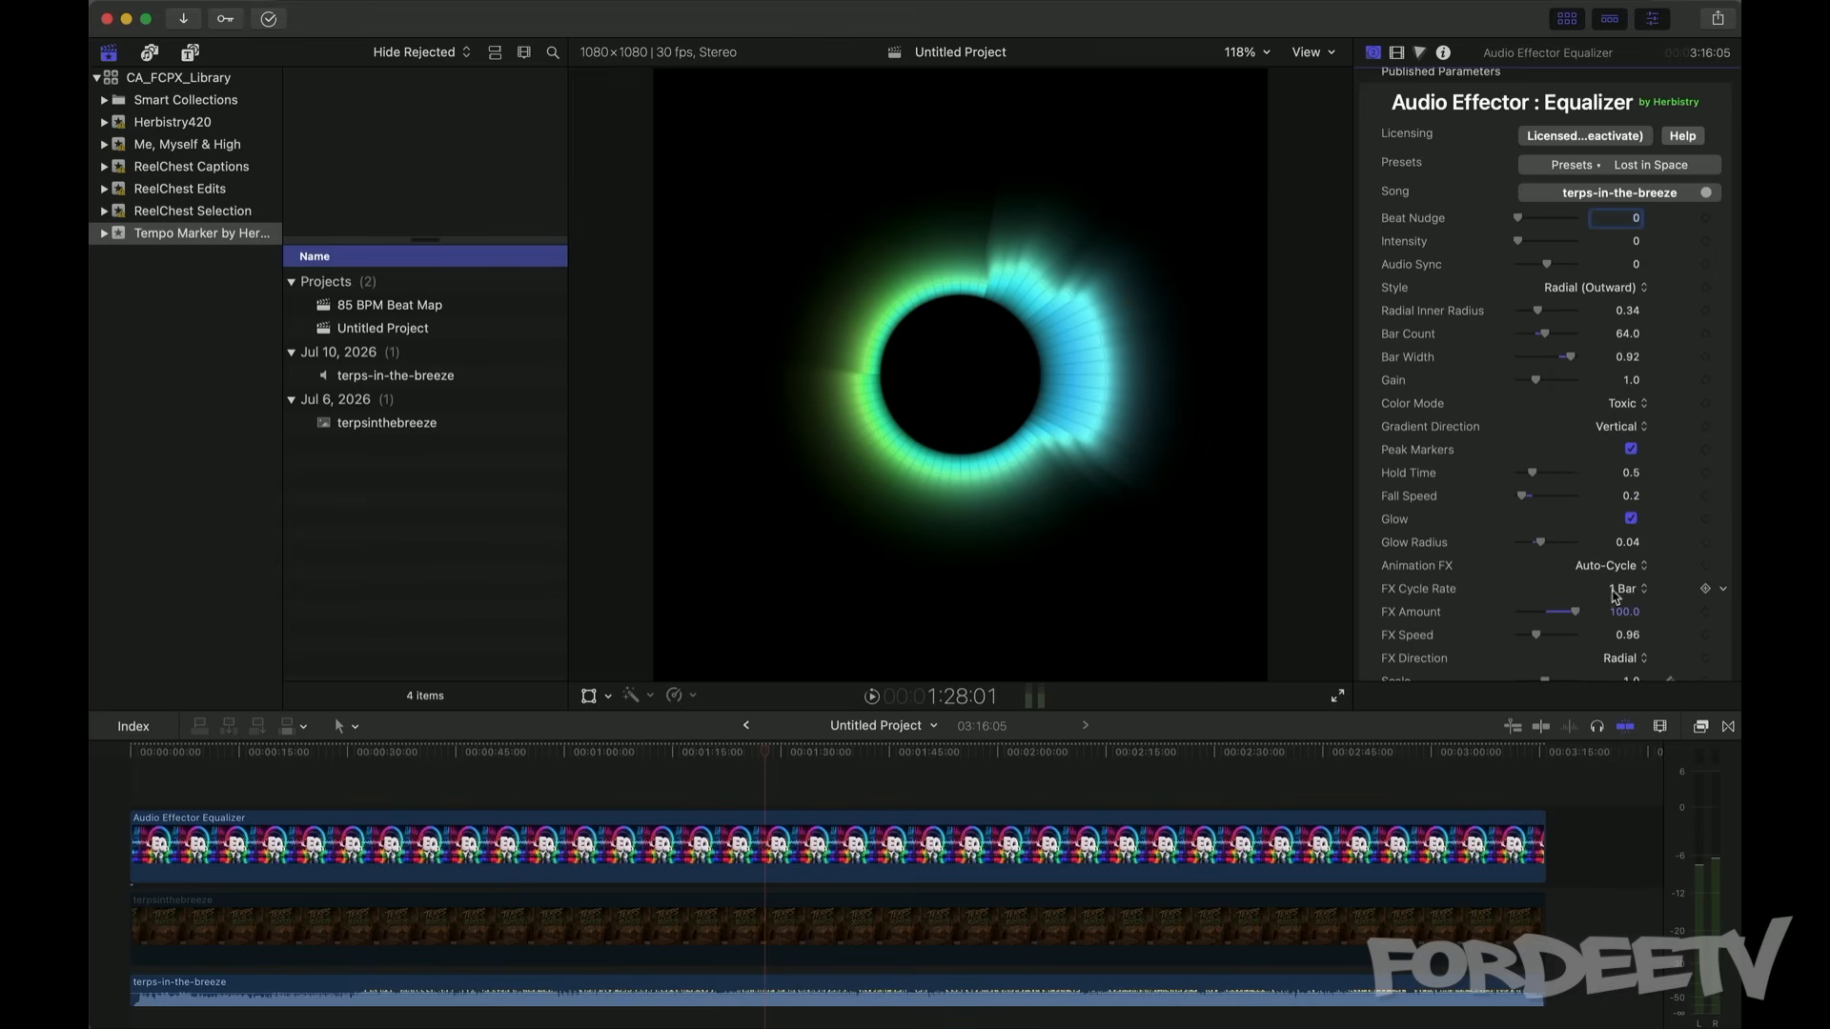
Step: Set the FX Cycle Rate to ½ Beat and preview the cycling effects with the song
left_click(1624, 591)
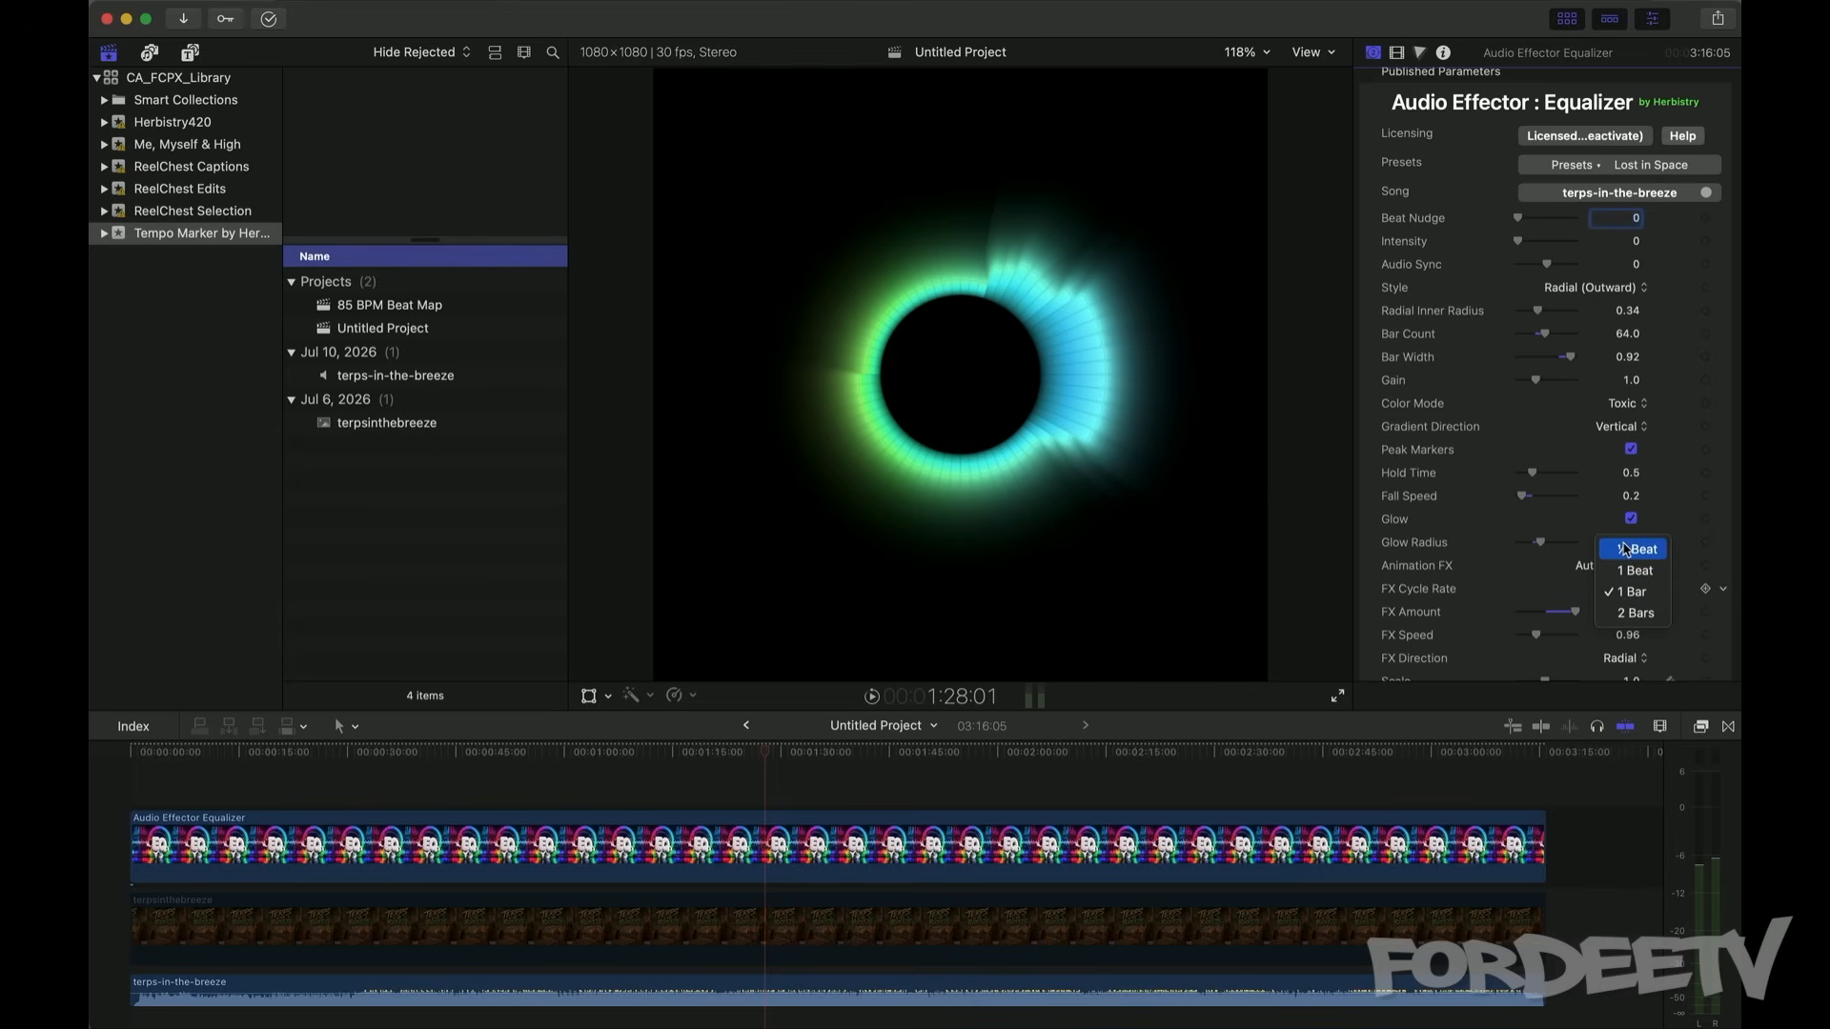
left_click(1625, 549)
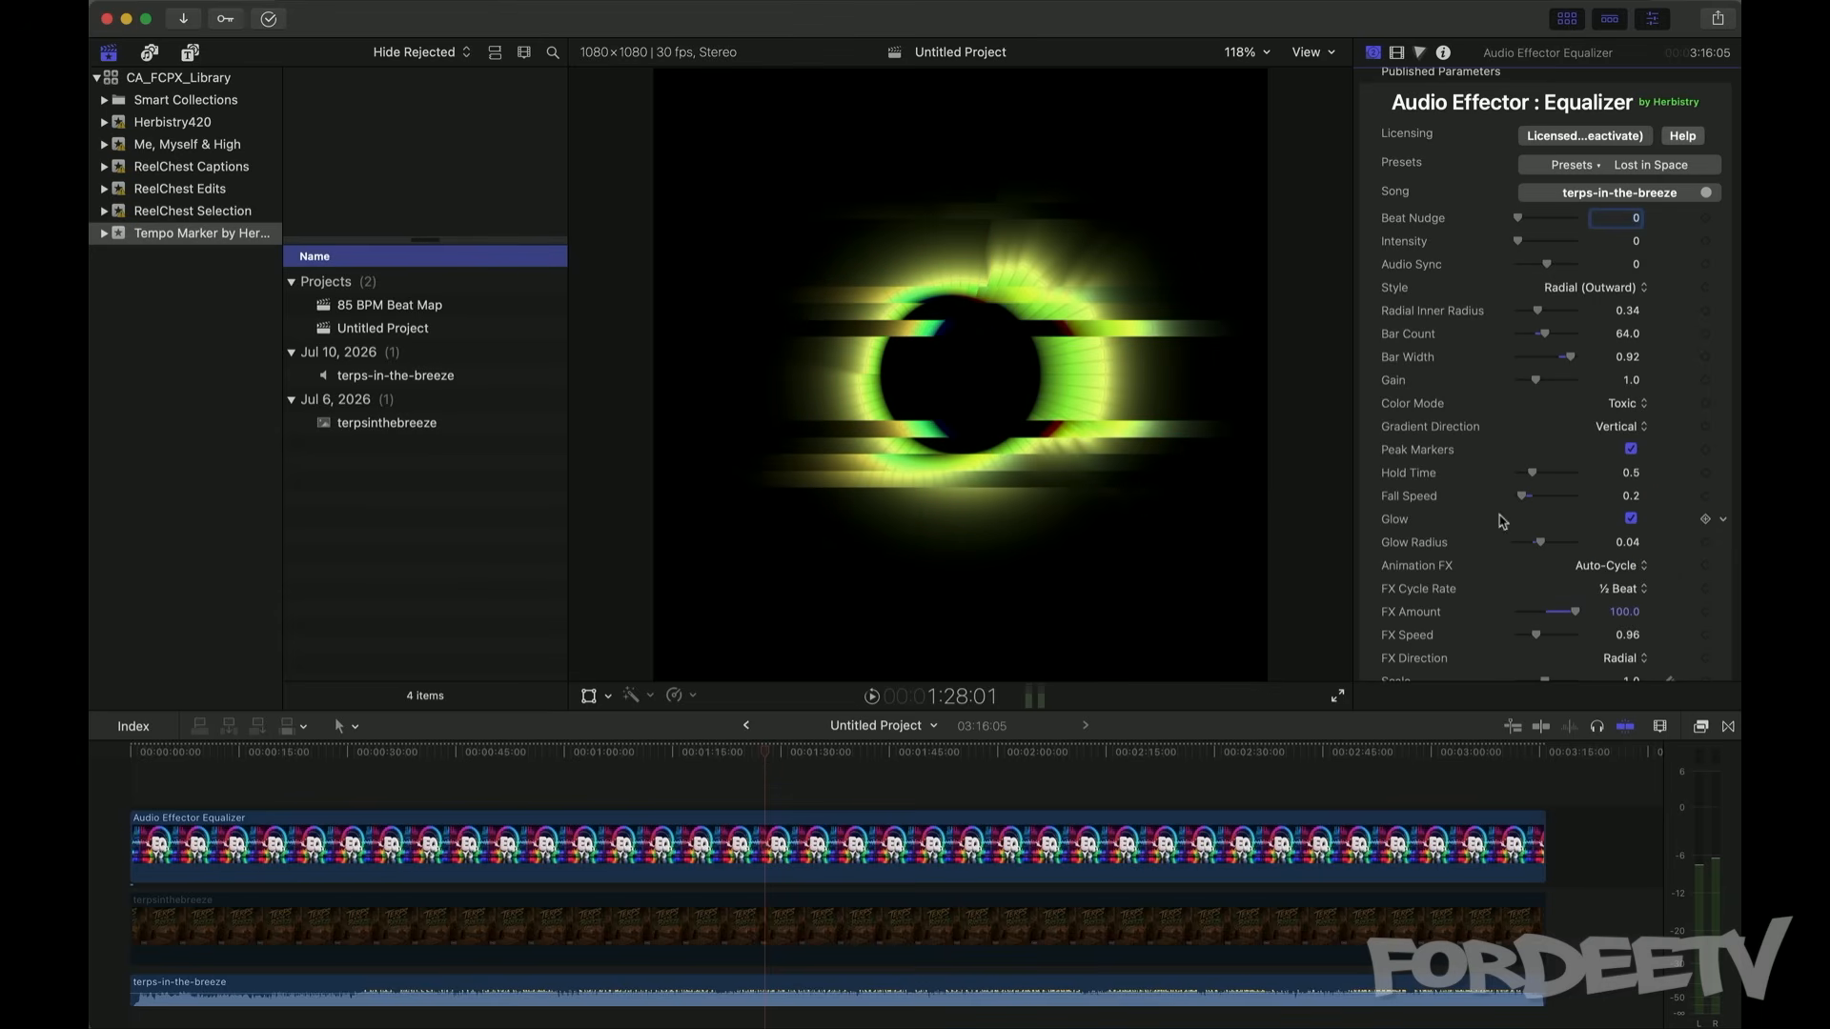
left_click(1626, 566)
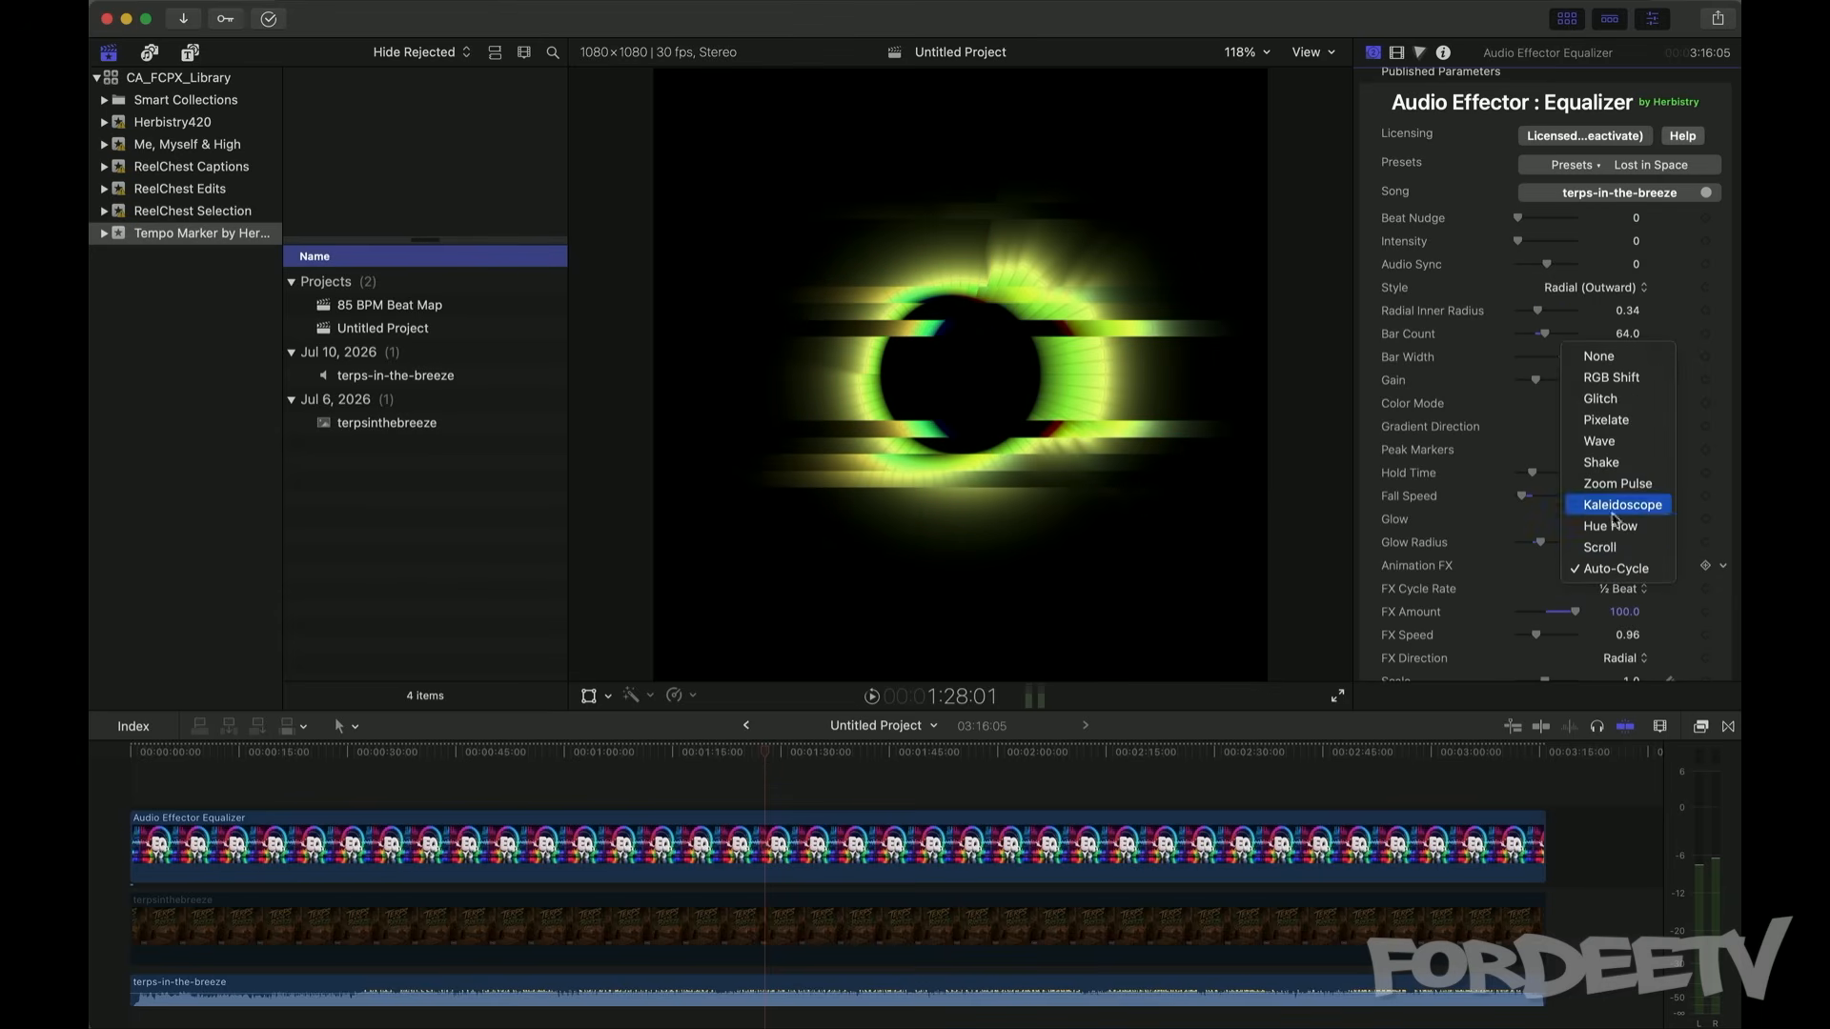
left_click(764, 754)
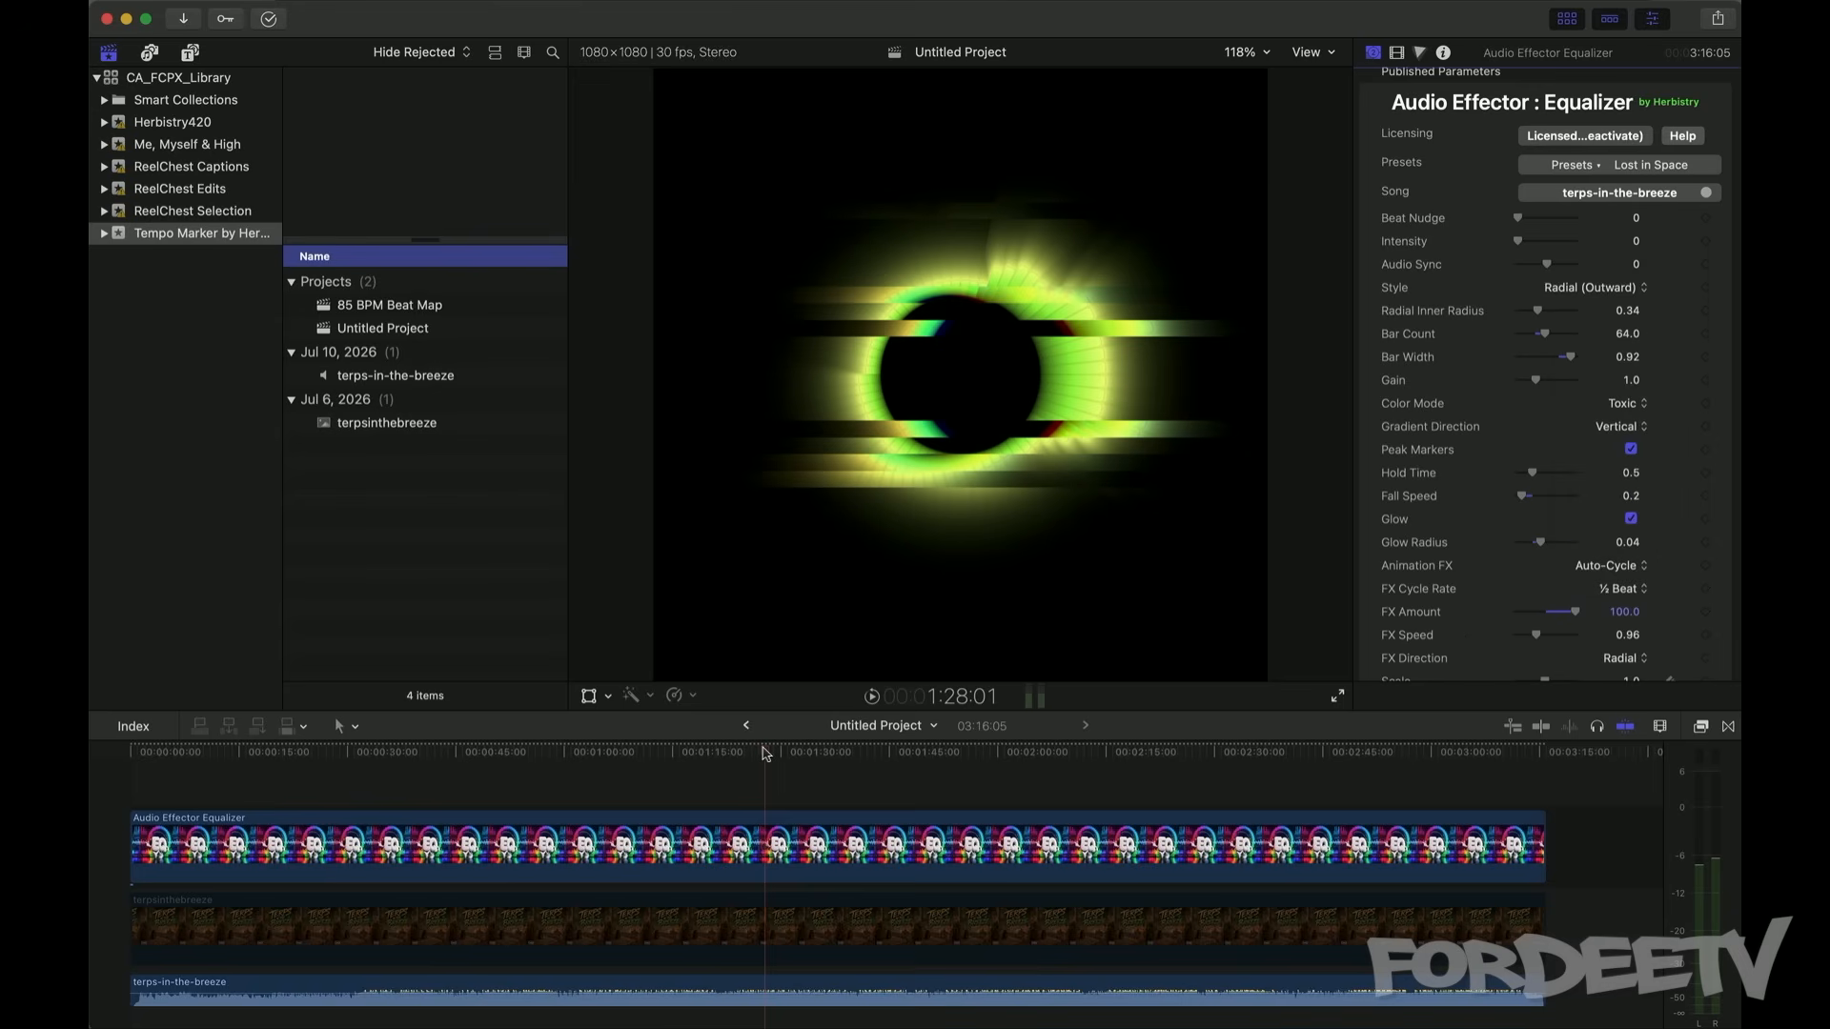
key("space")
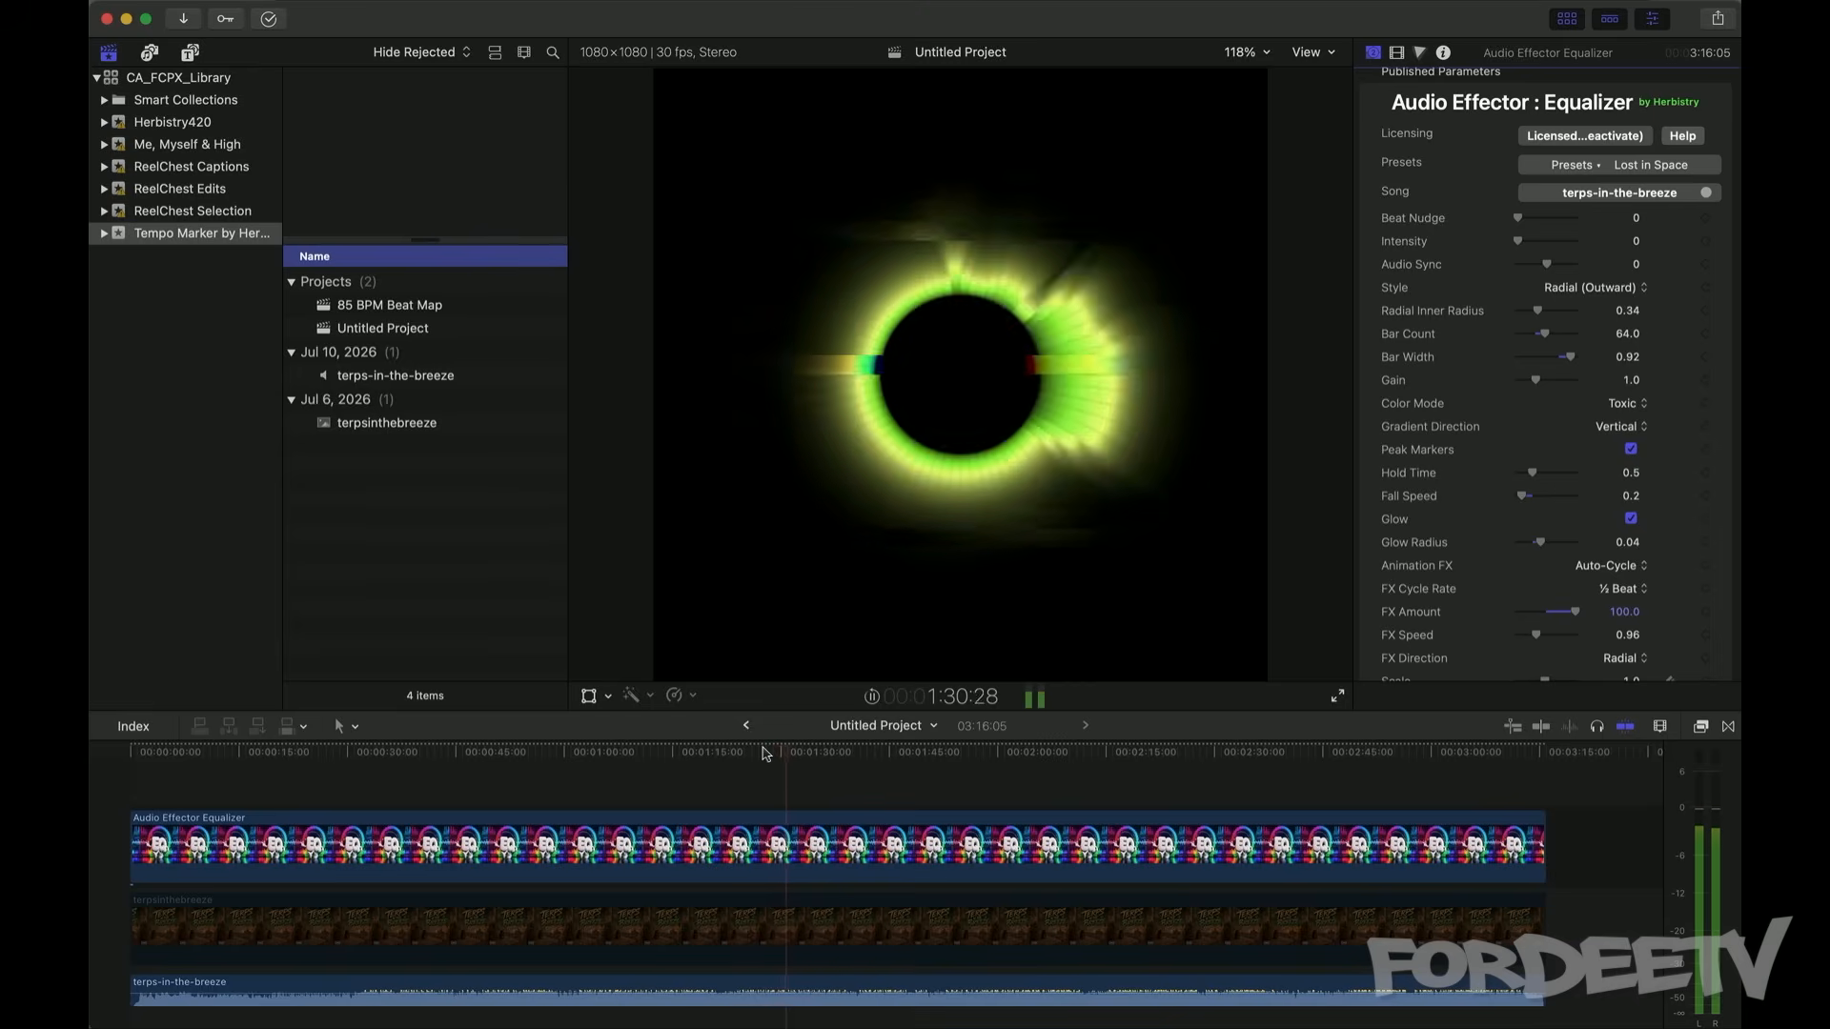
key("space")
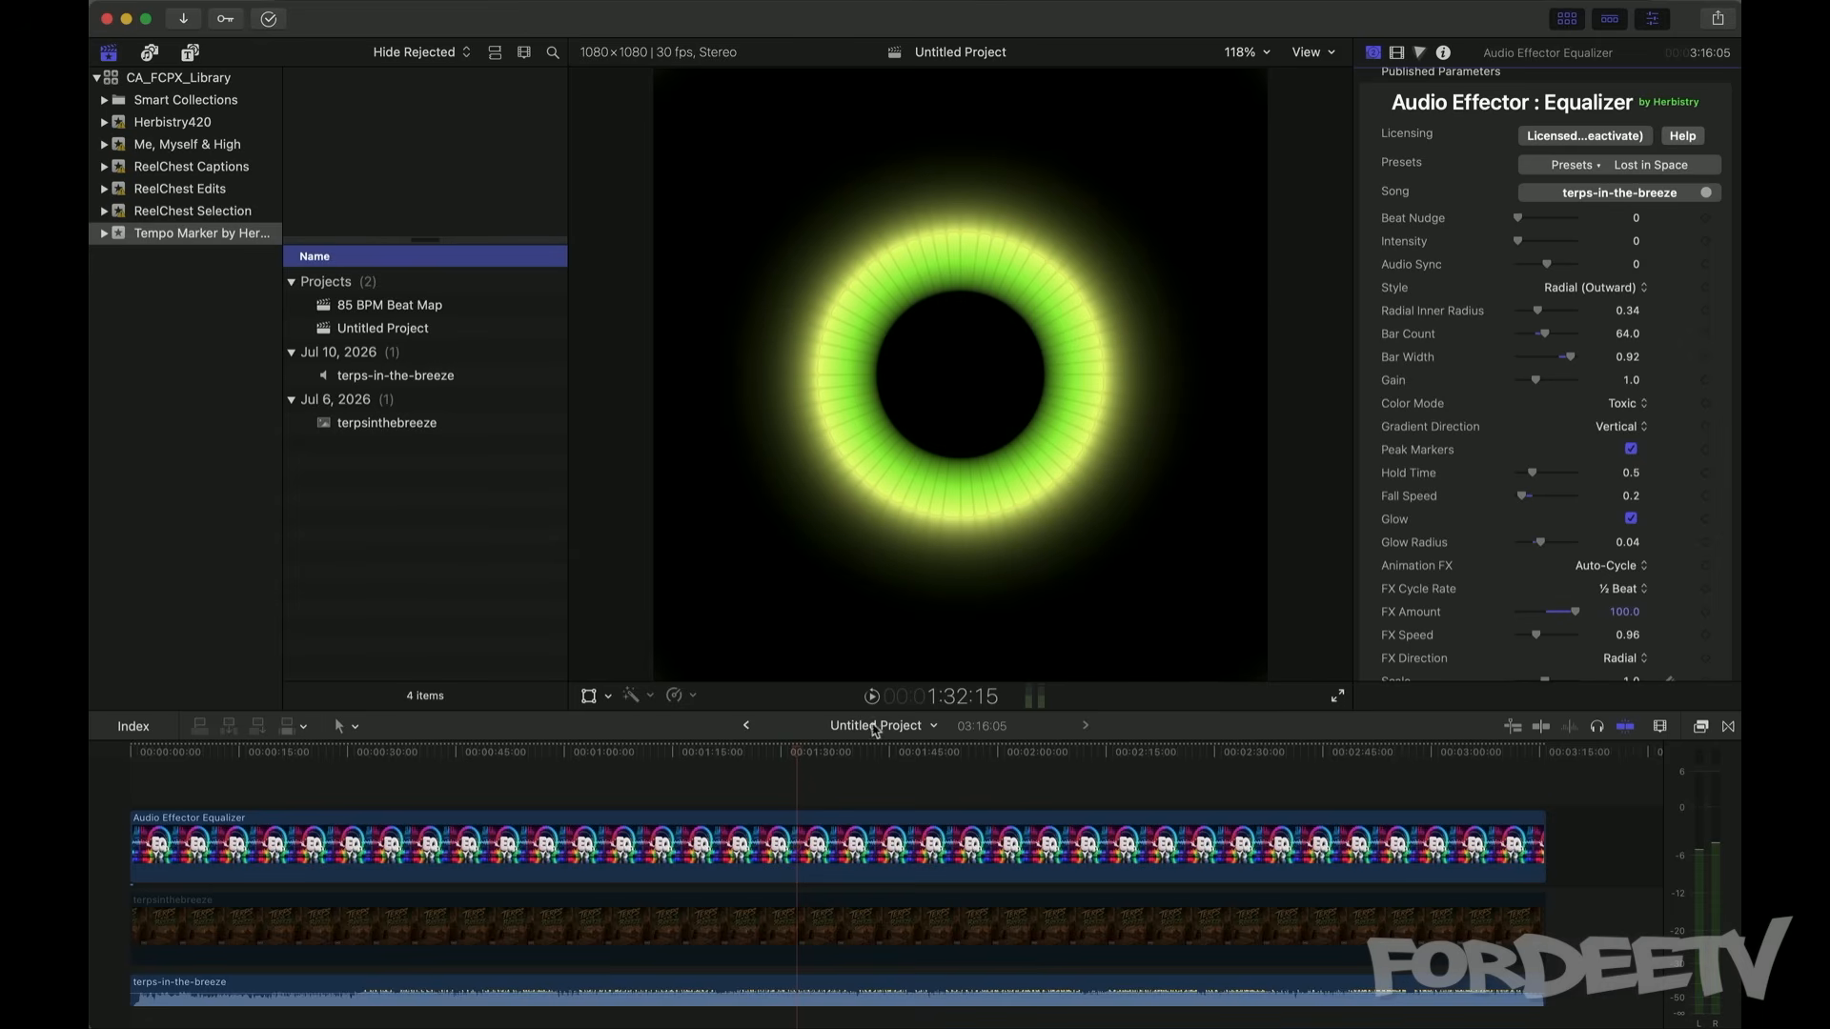
Step: Switch the FX Cycle Rate to 1 Bar and play the song to preview the slower effect changes
left_click(1617, 588)
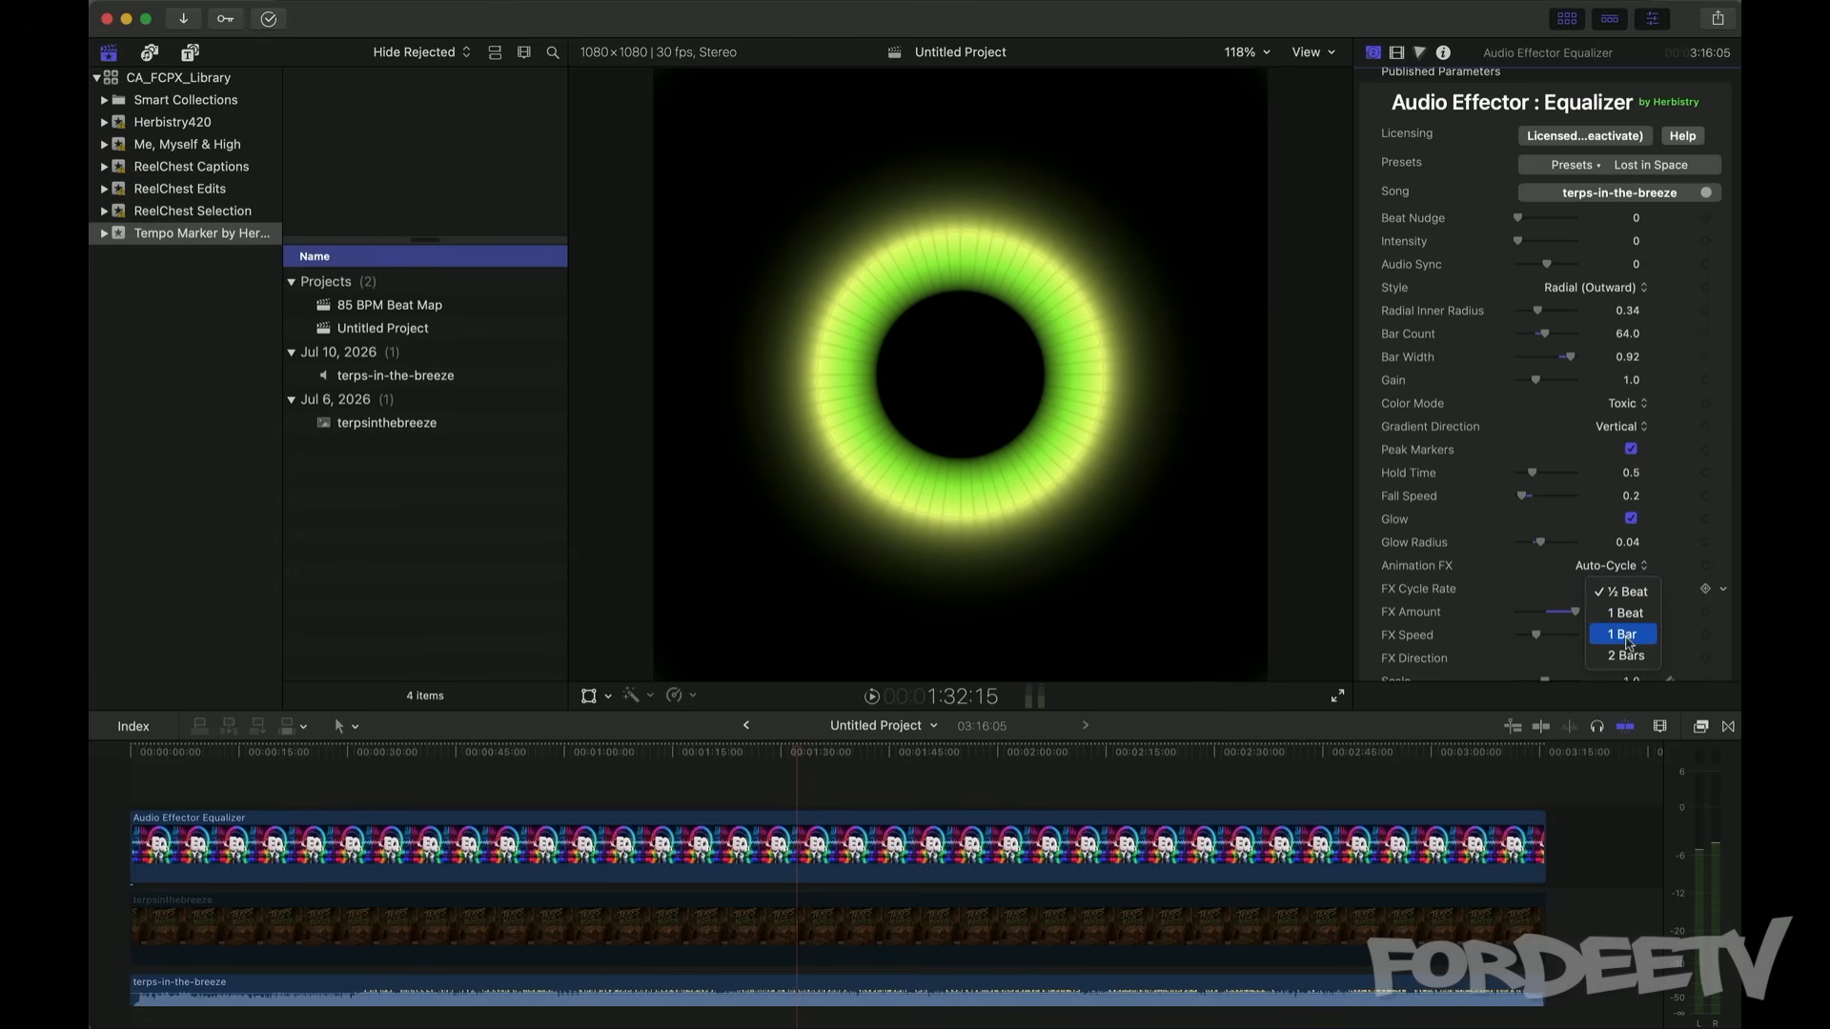
left_click(1627, 635)
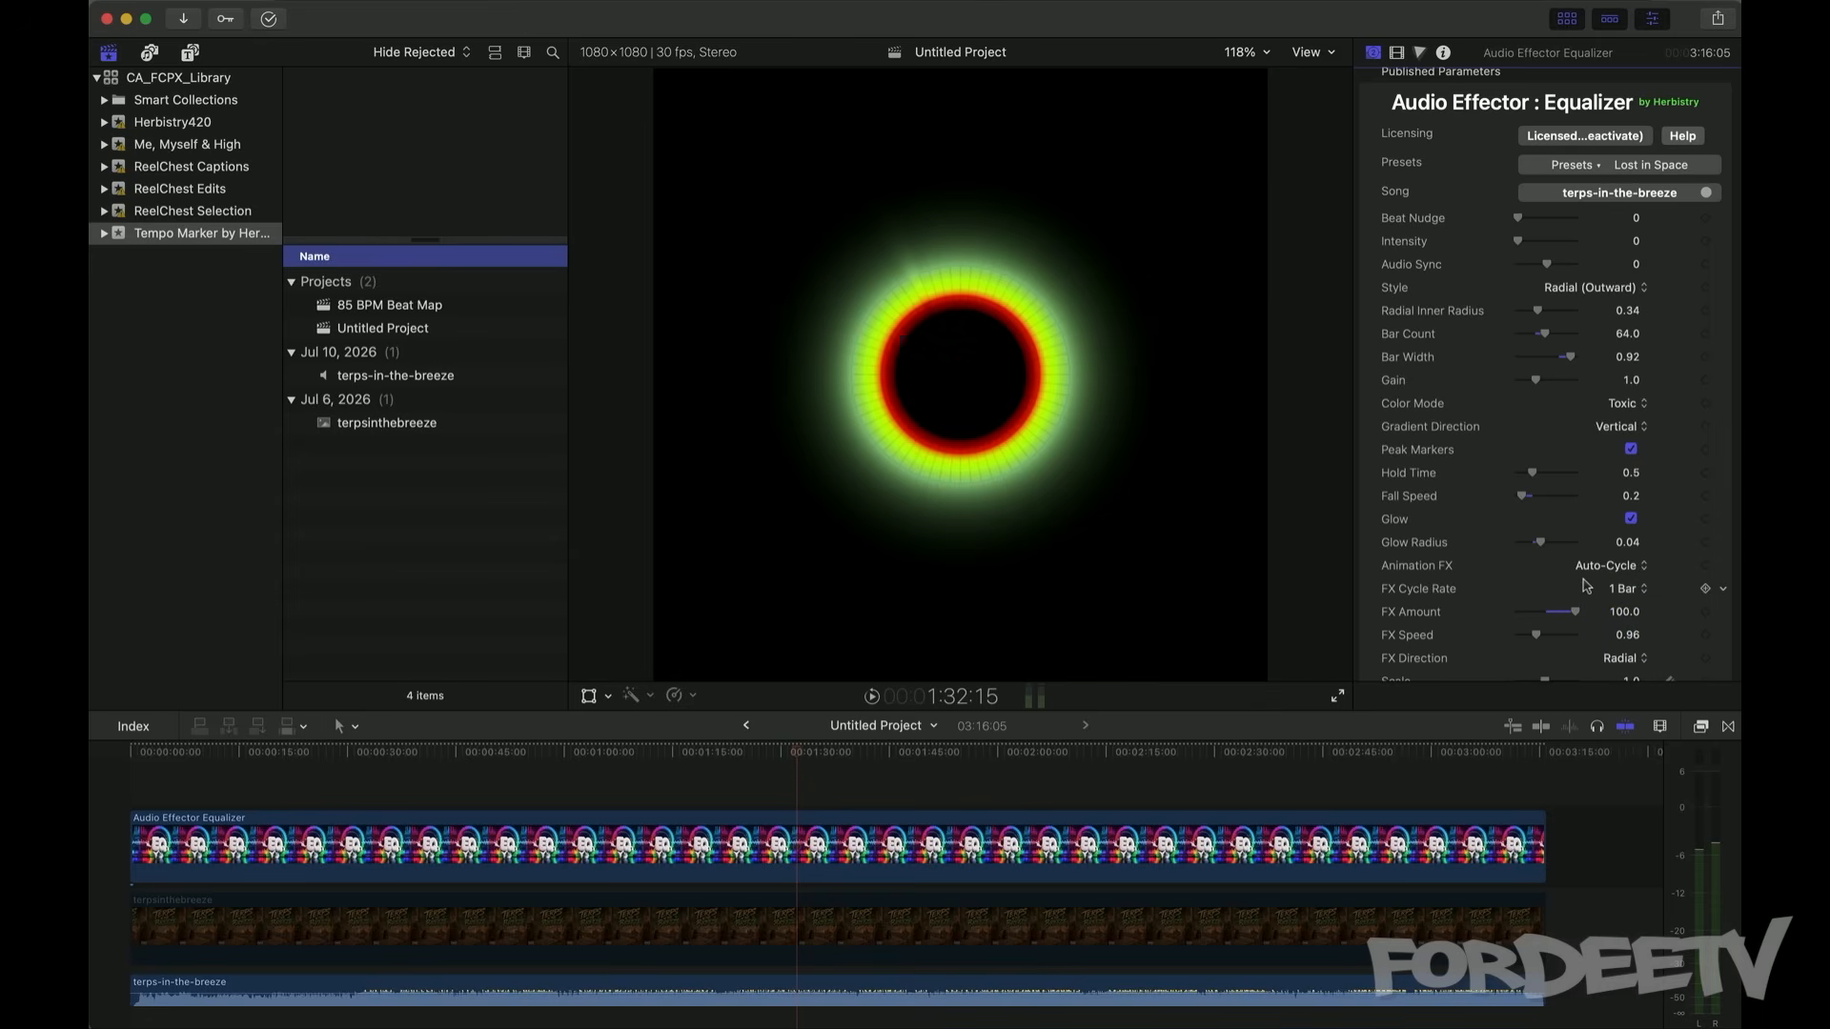
key("space")
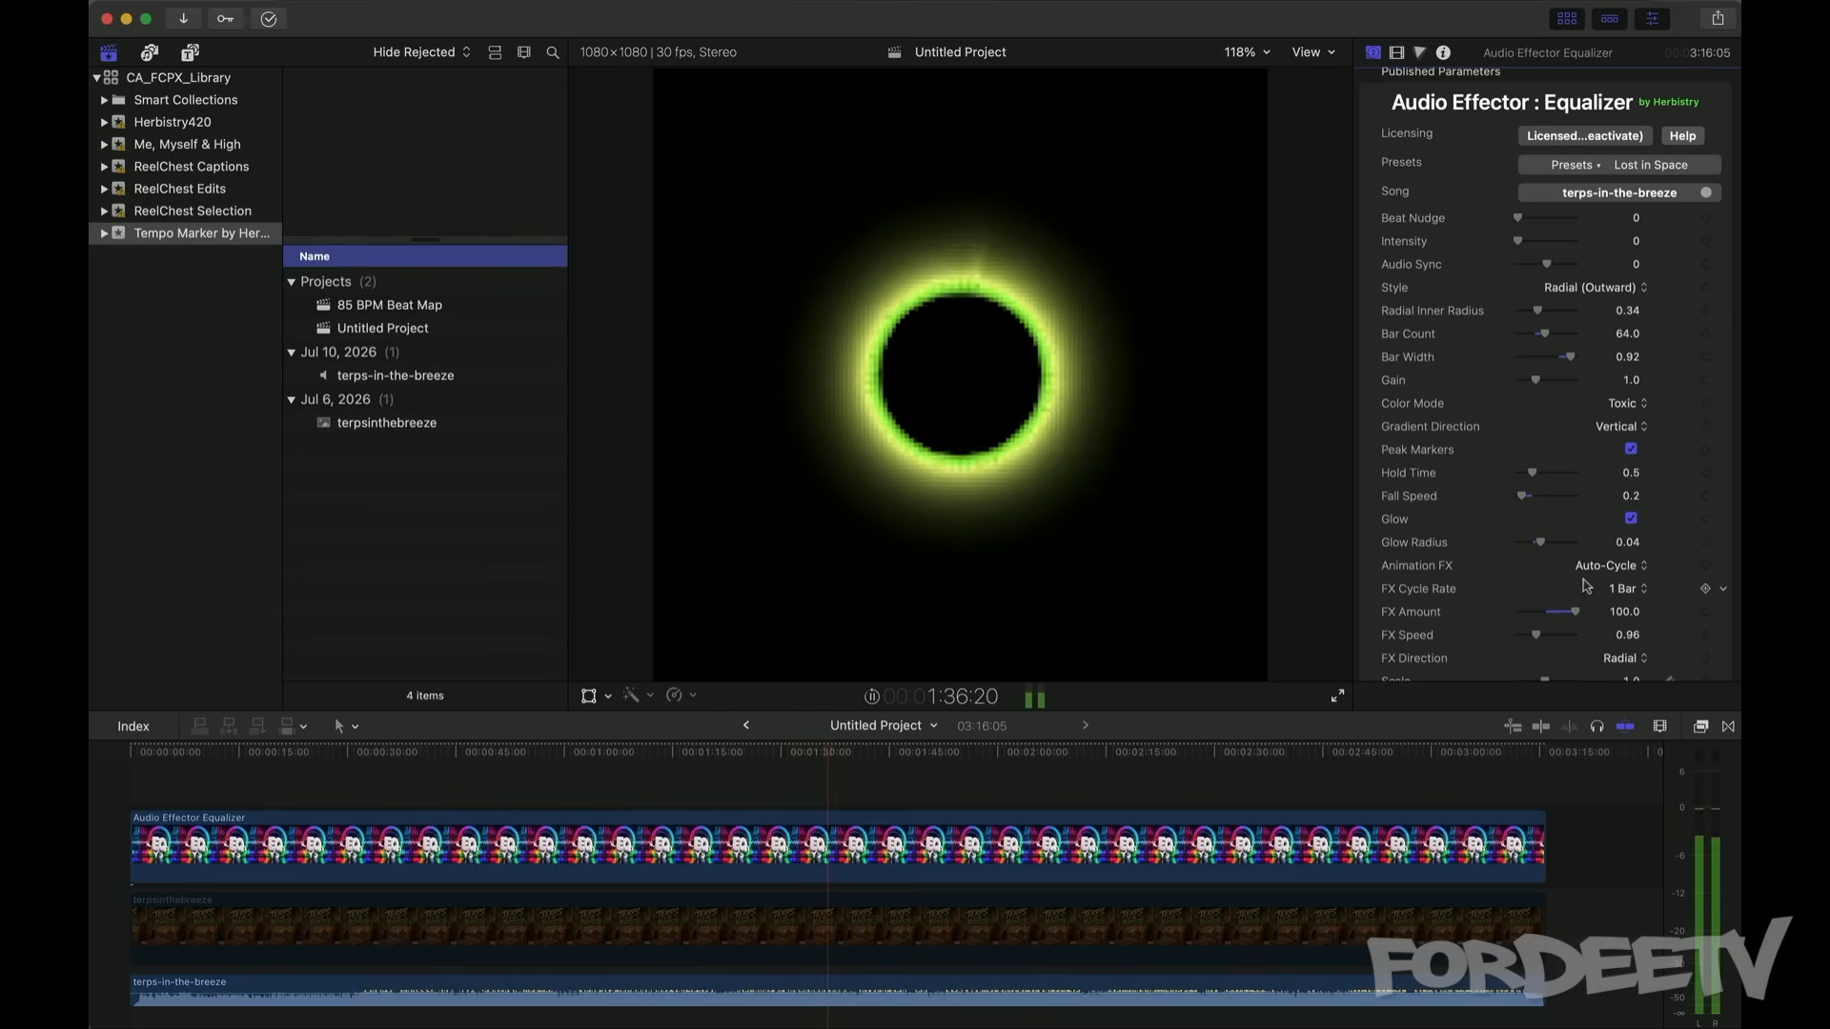
key("space")
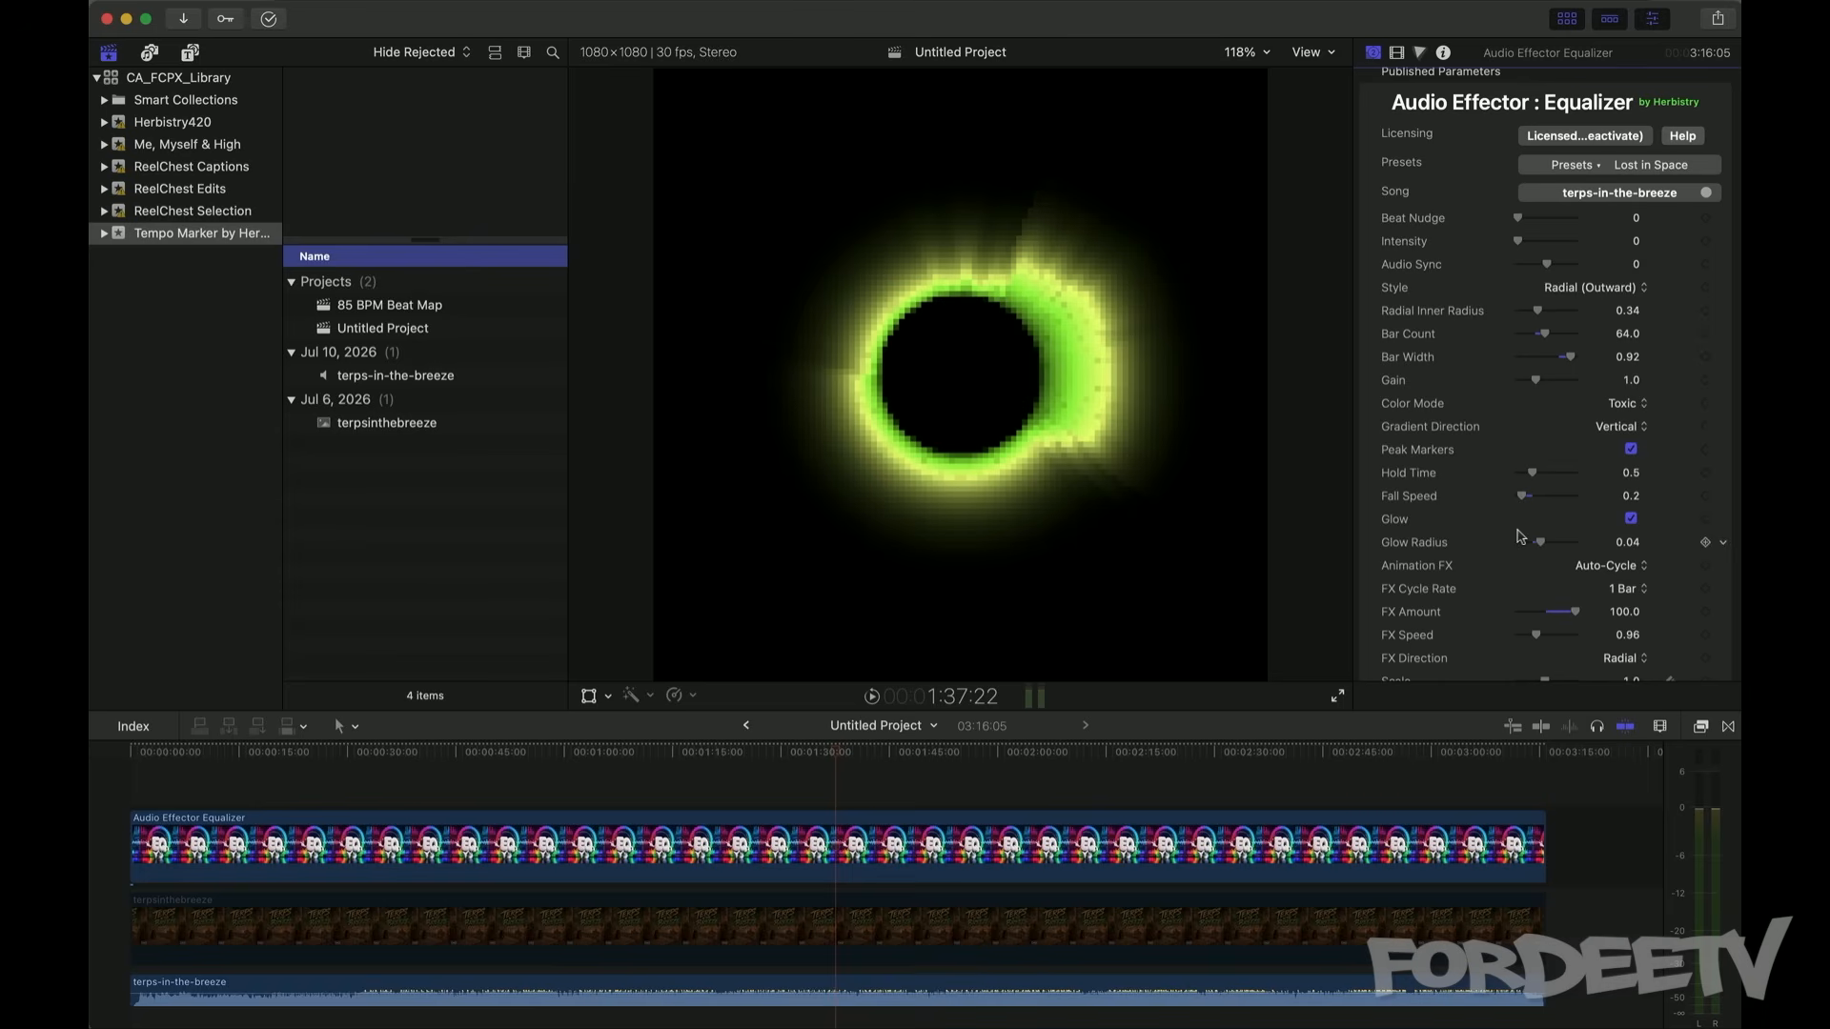
Step: Set the Animation FX to Glitch and add a second effect, also set to Glitch
left_click(1623, 566)
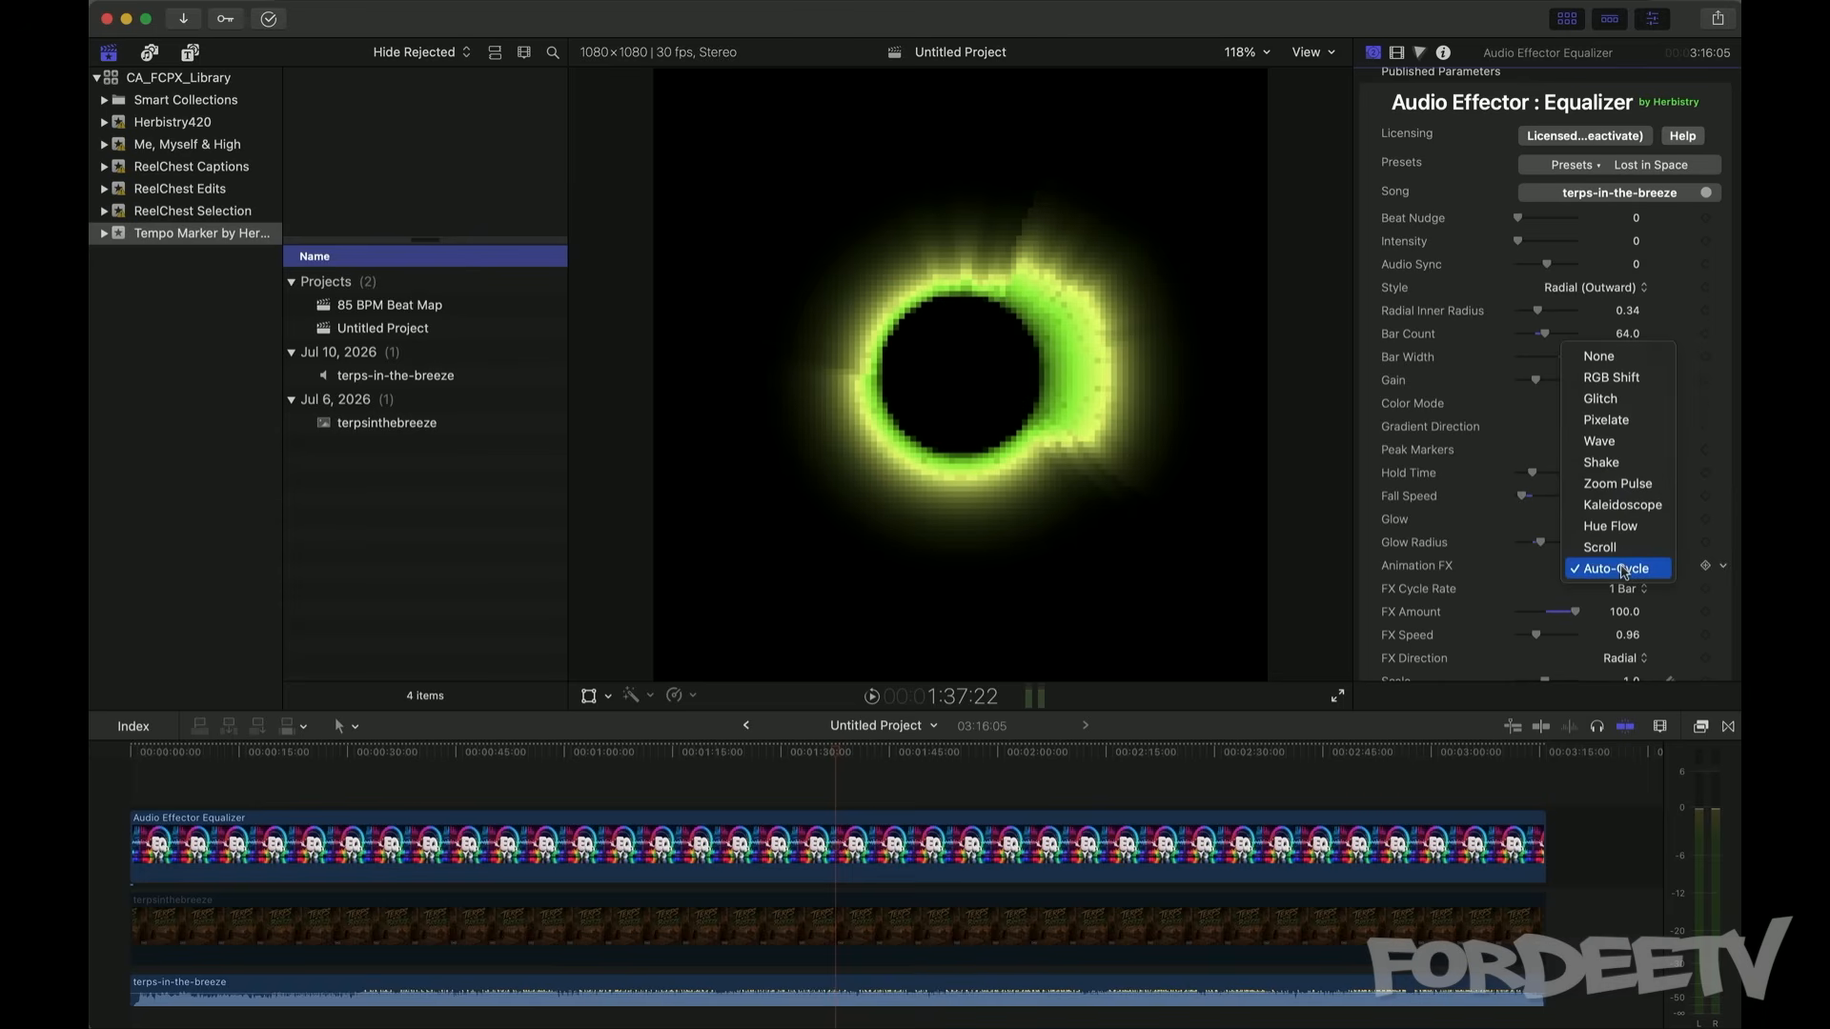
left_click(1601, 399)
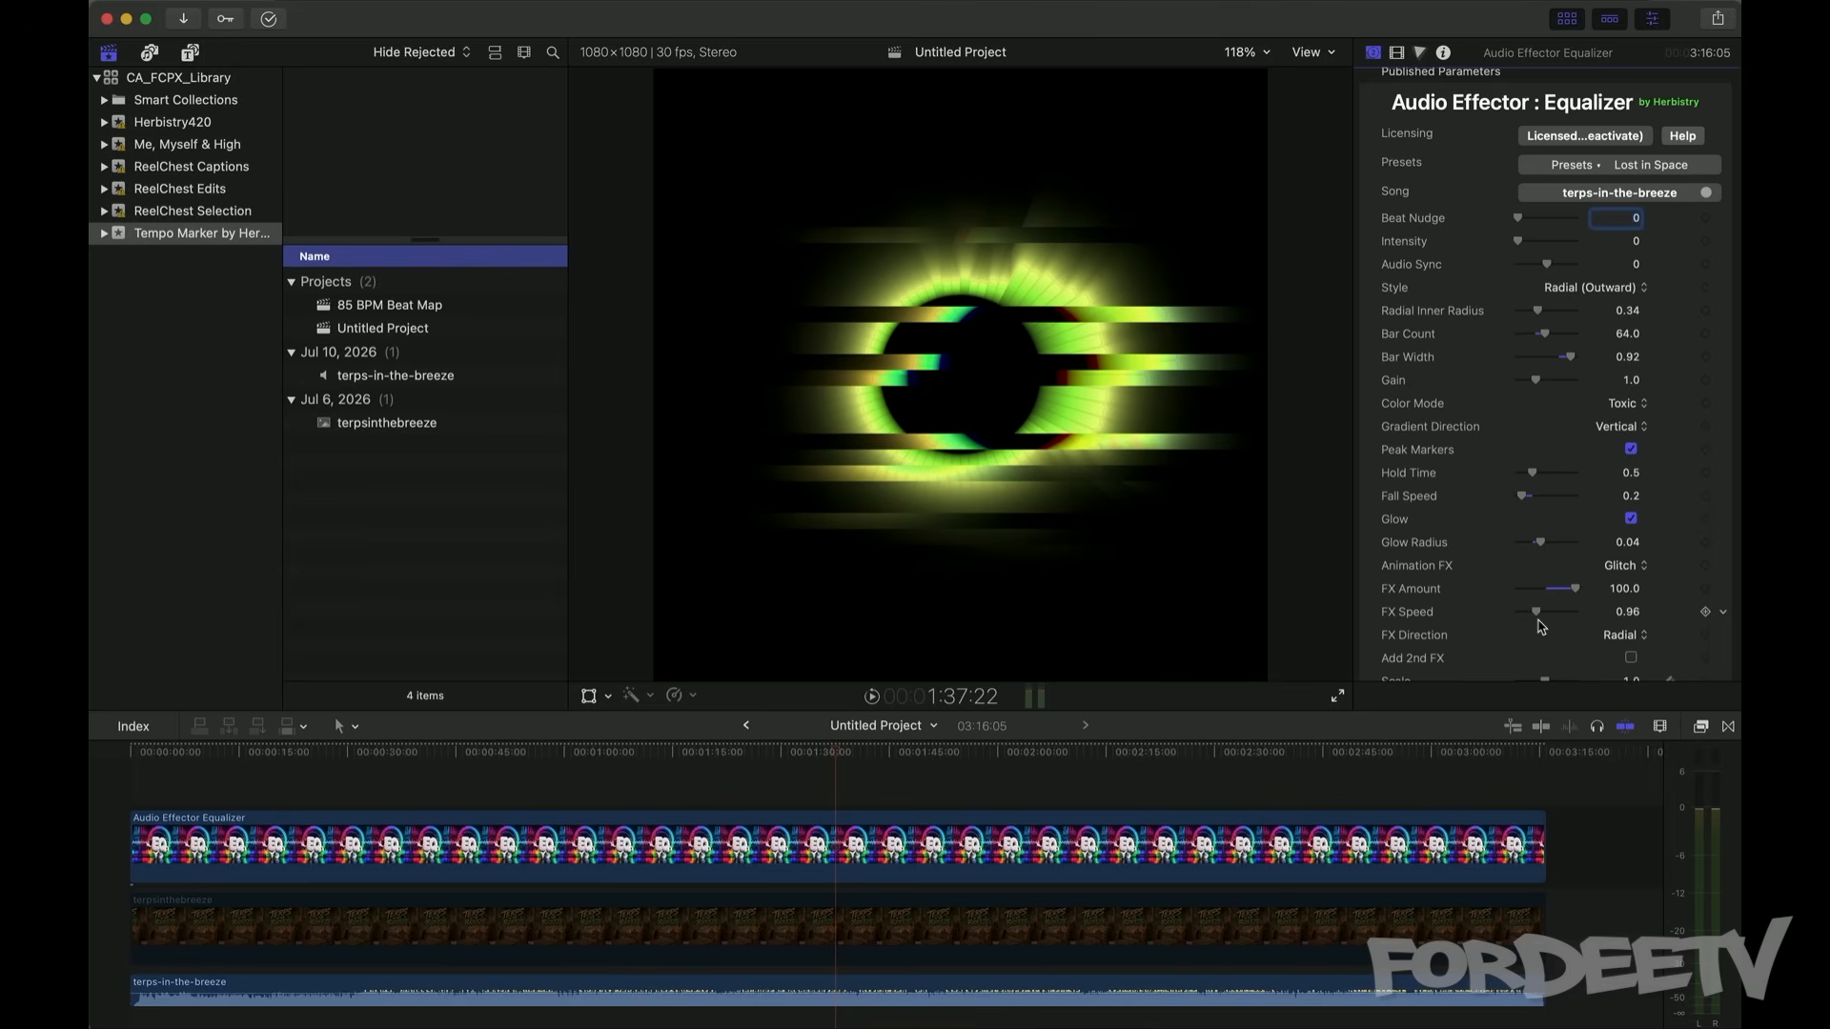
scroll(1541, 627, "down", 2)
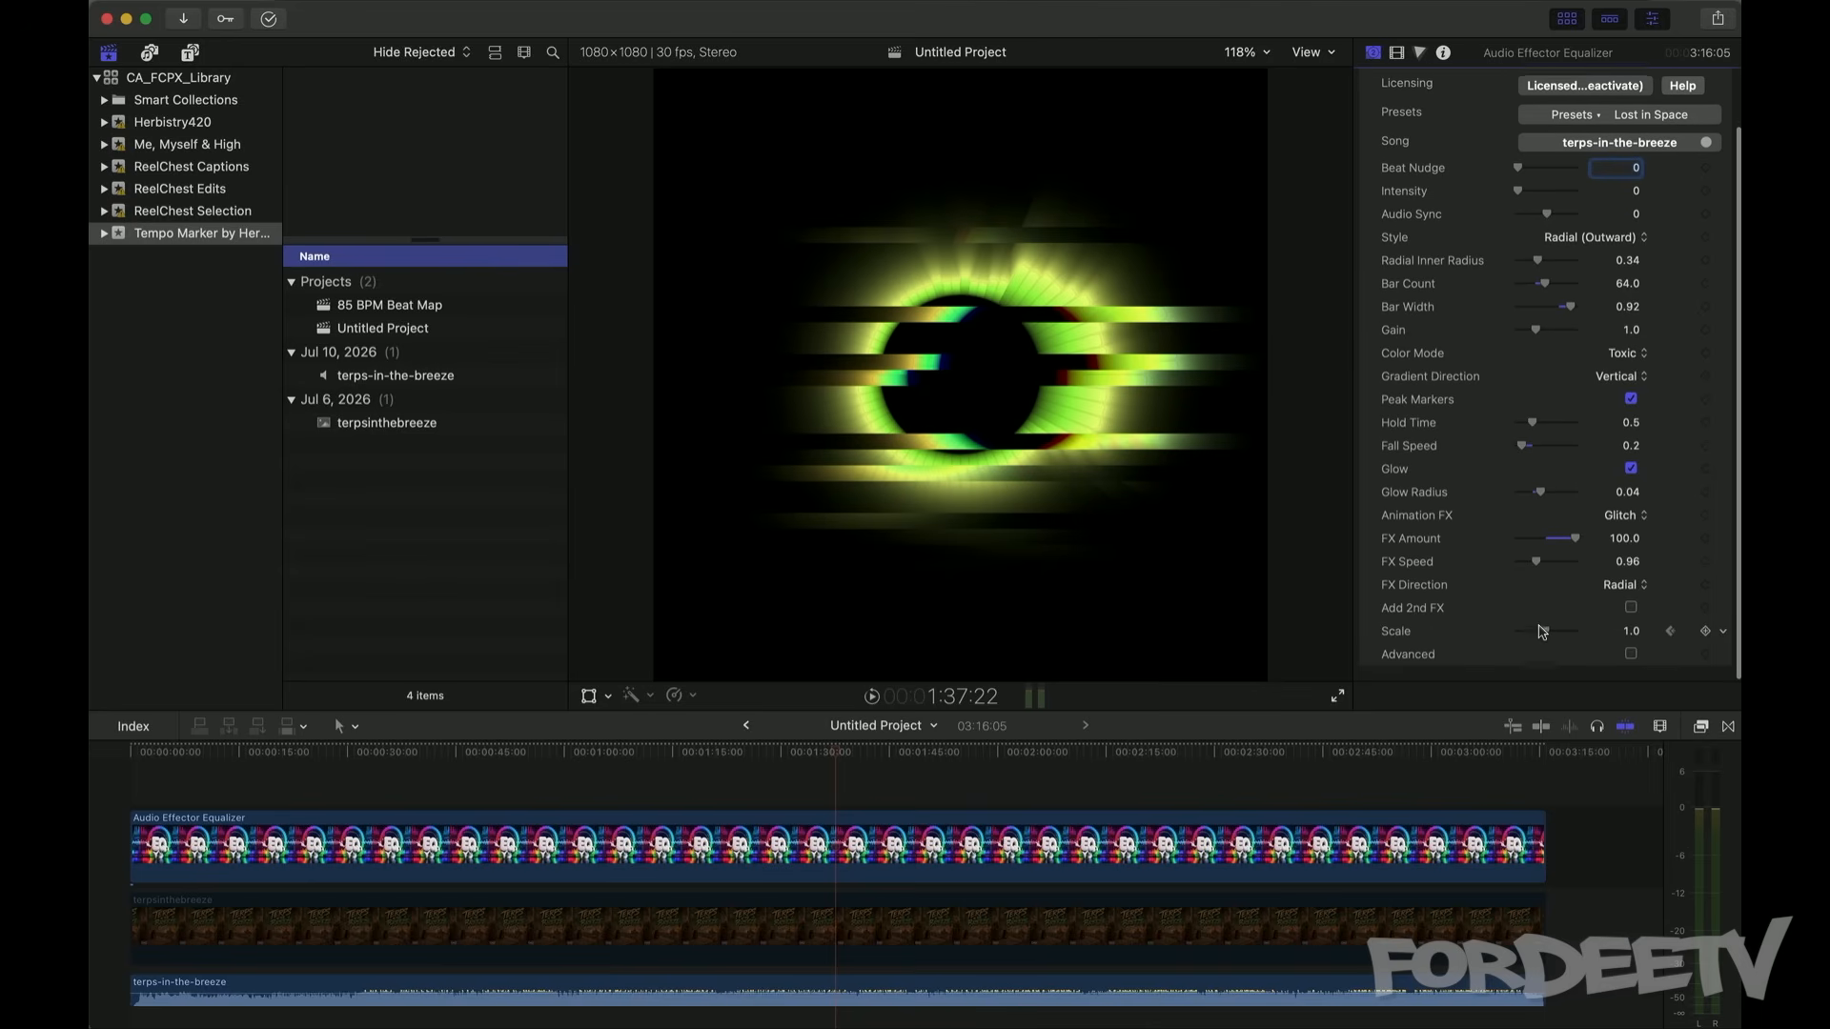
left_click(1632, 611)
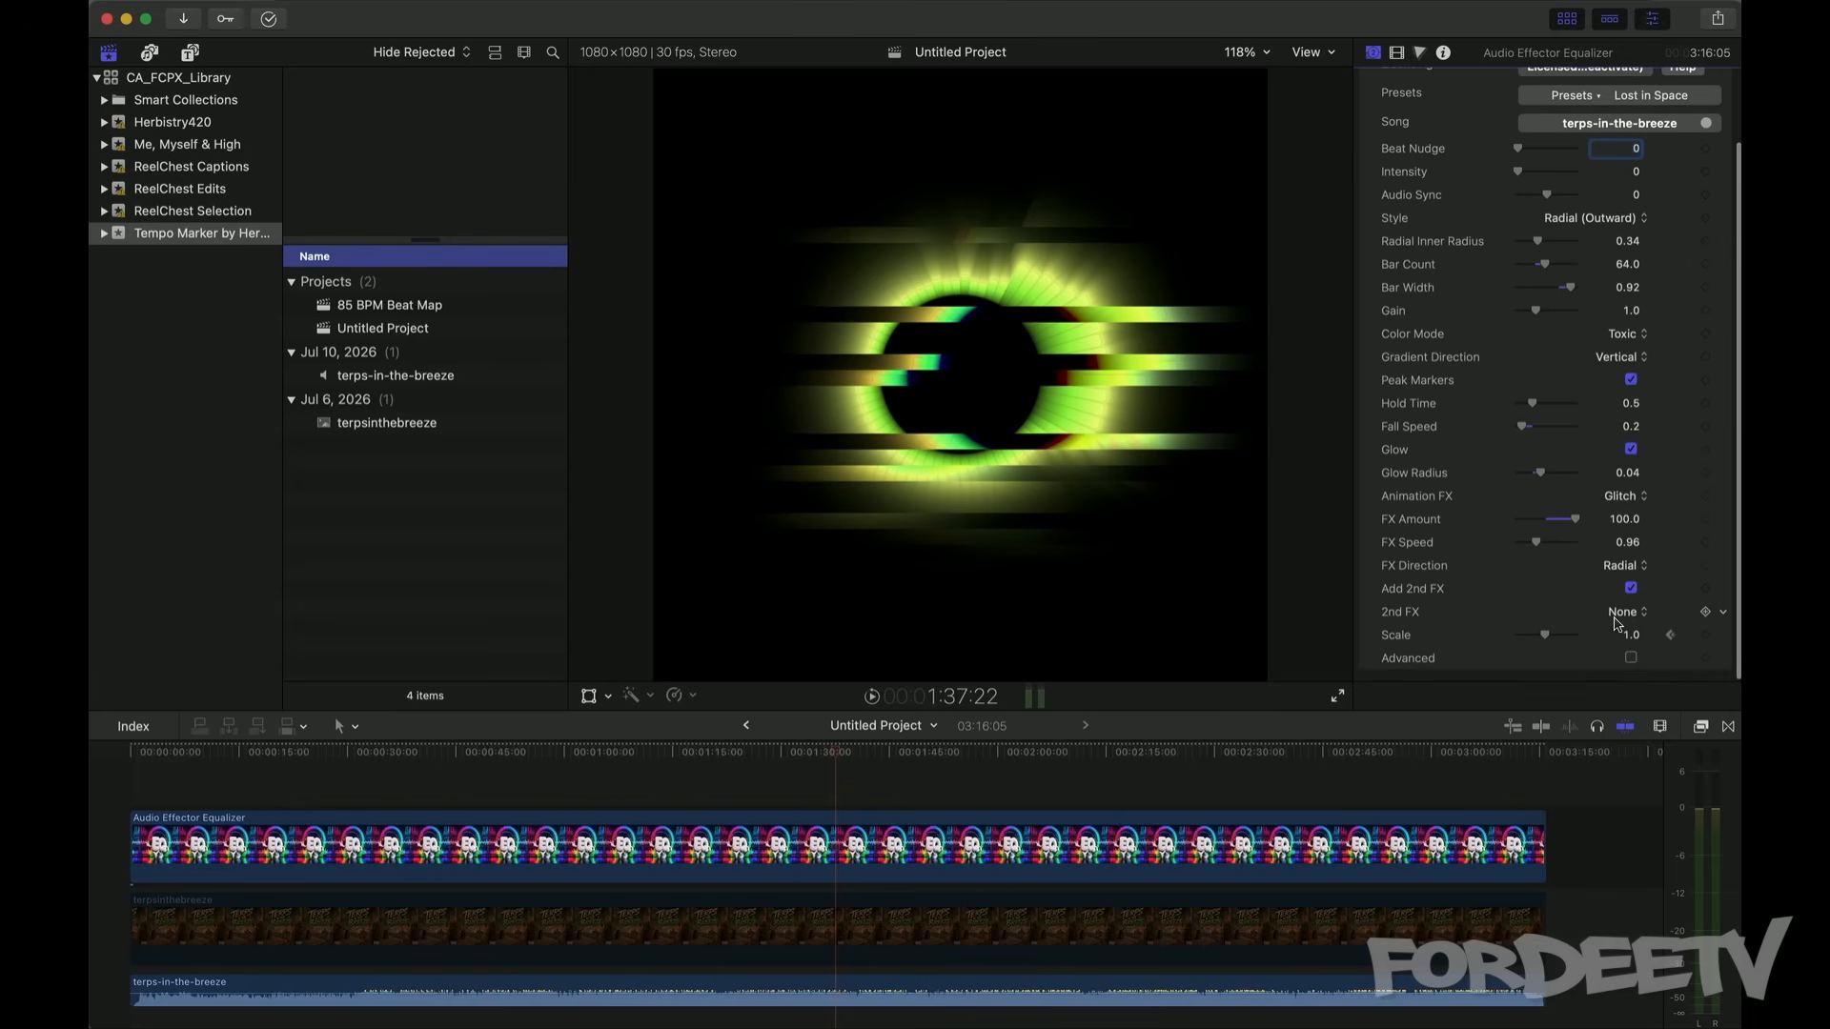
left_click(1614, 615)
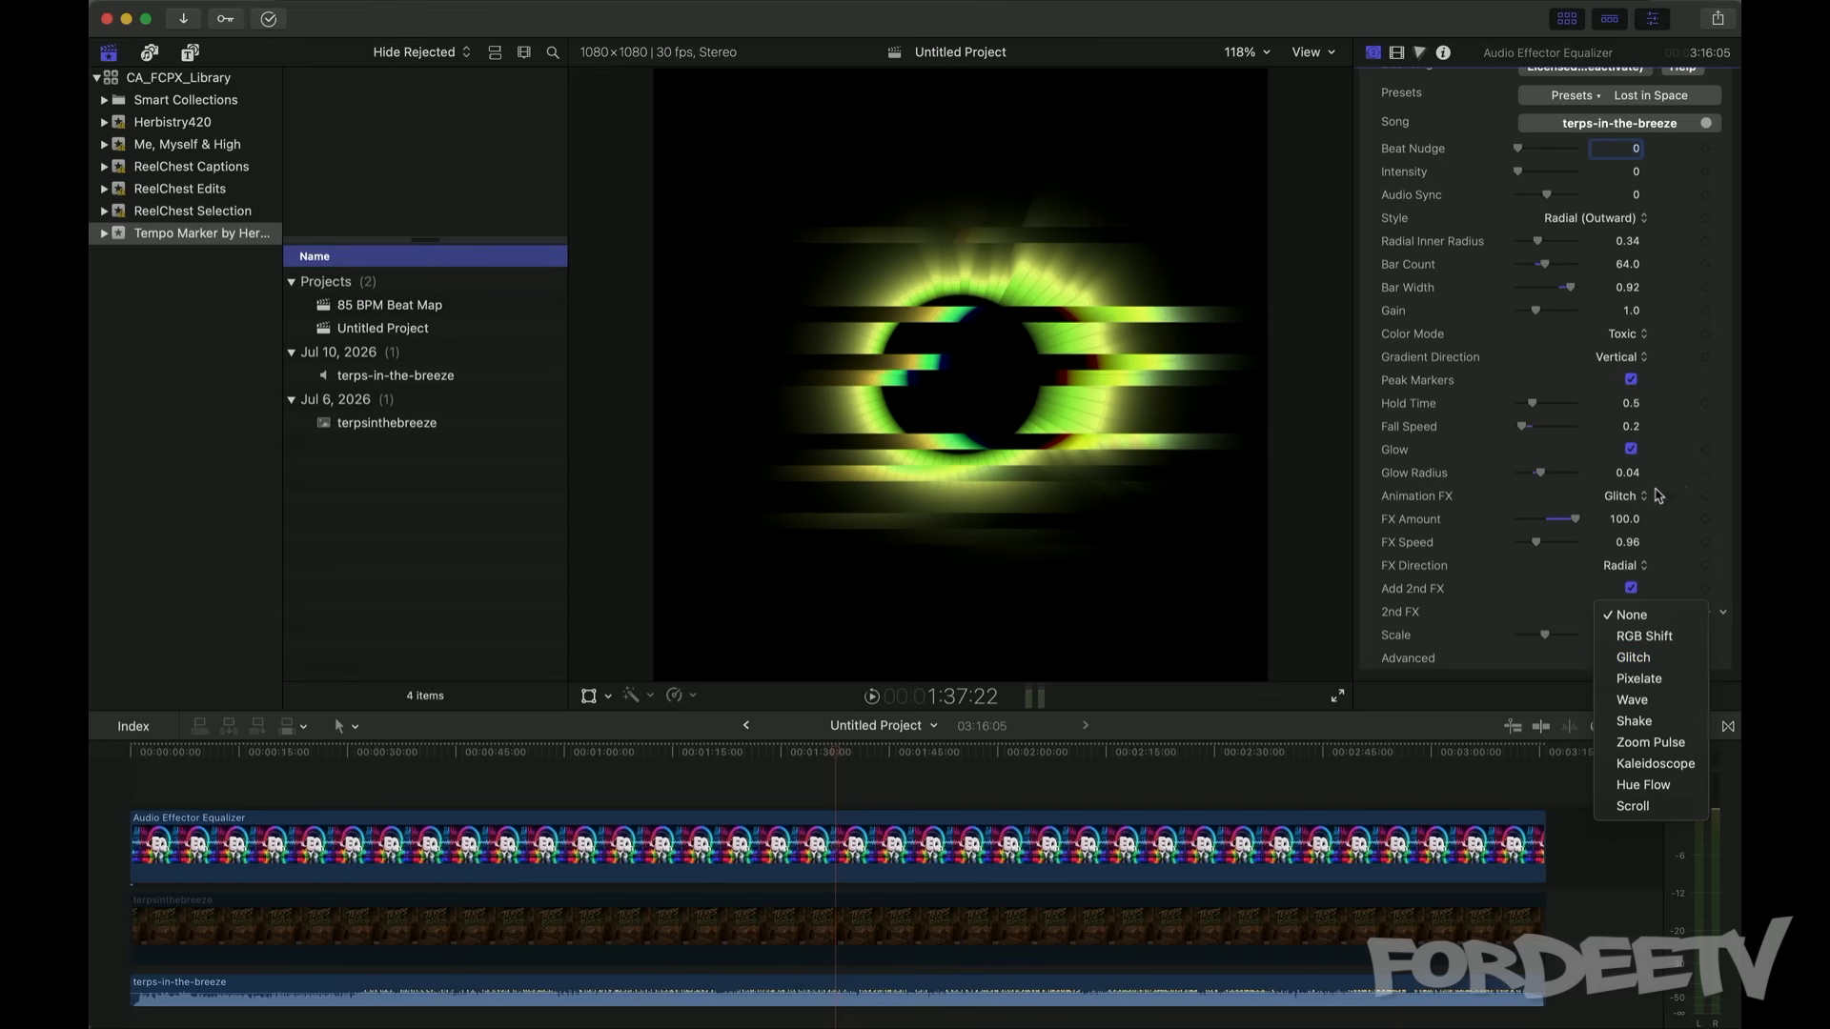
left_click(1620, 658)
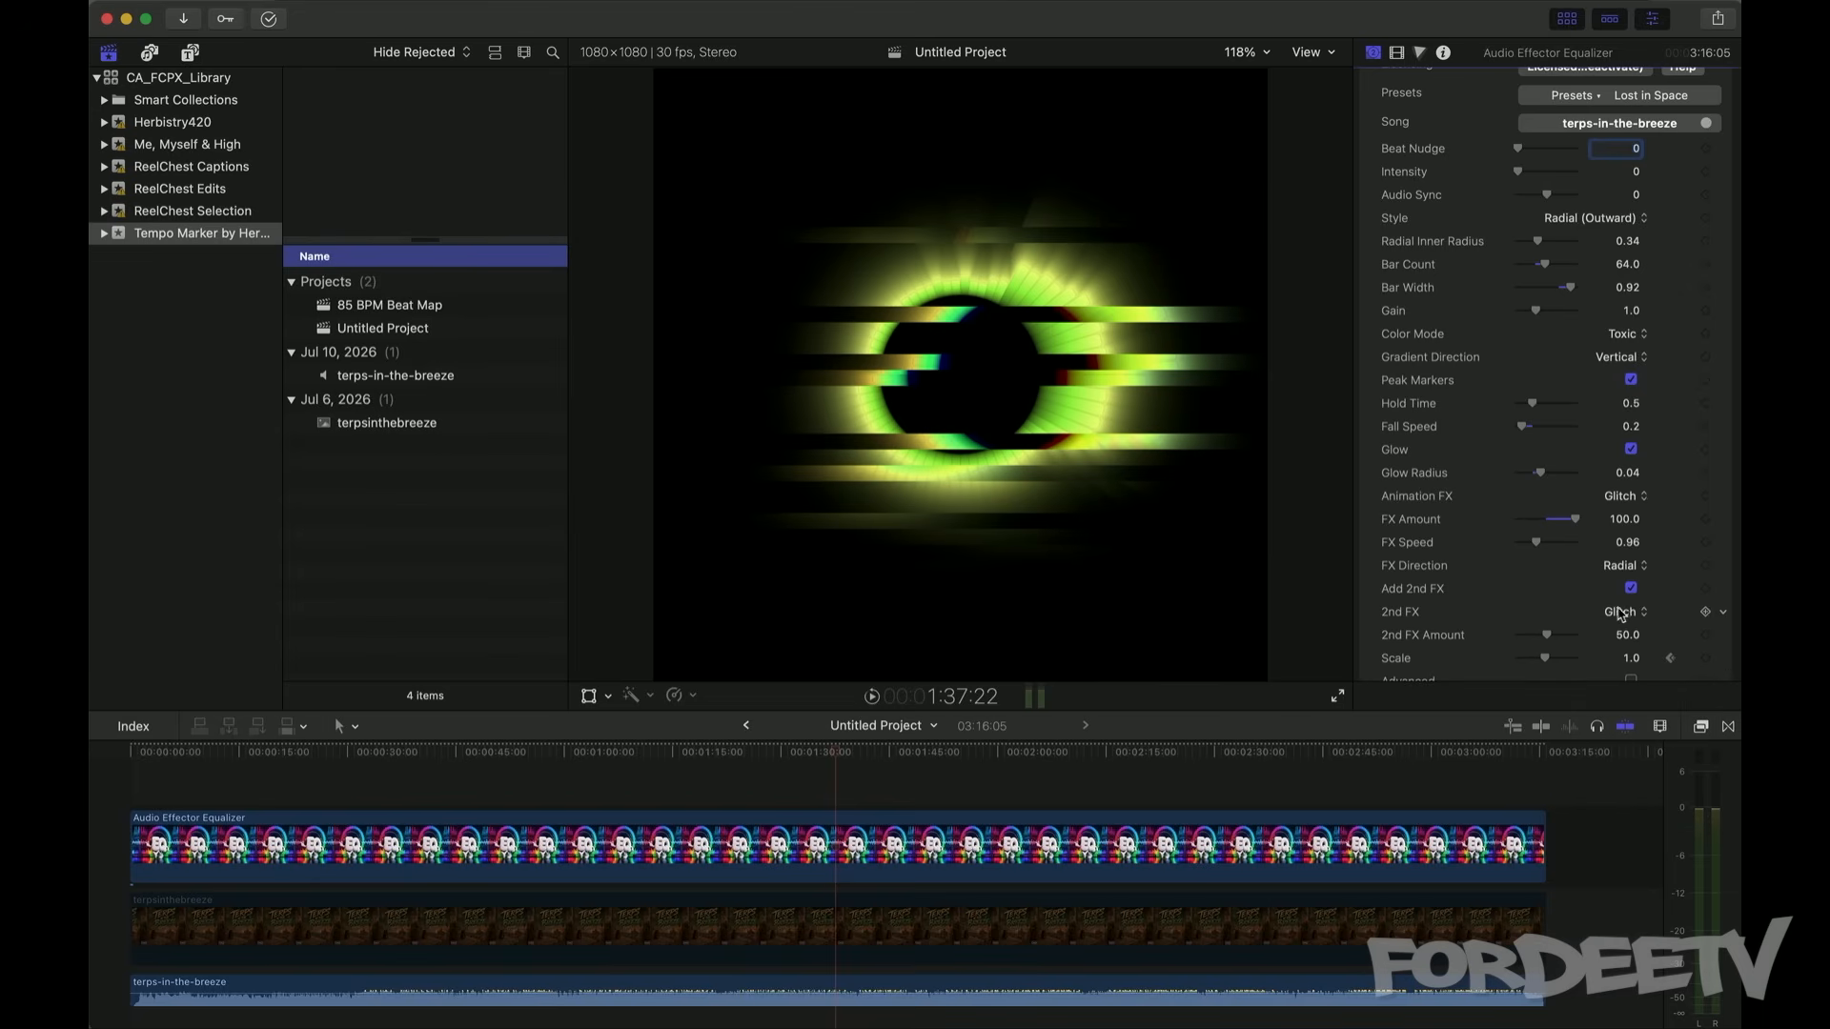
Step: Try RGB Shift for both the Animation FX and the 2nd FX
left_click(1616, 495)
left_click(1629, 479)
left_click(1623, 611)
left_click(1626, 603)
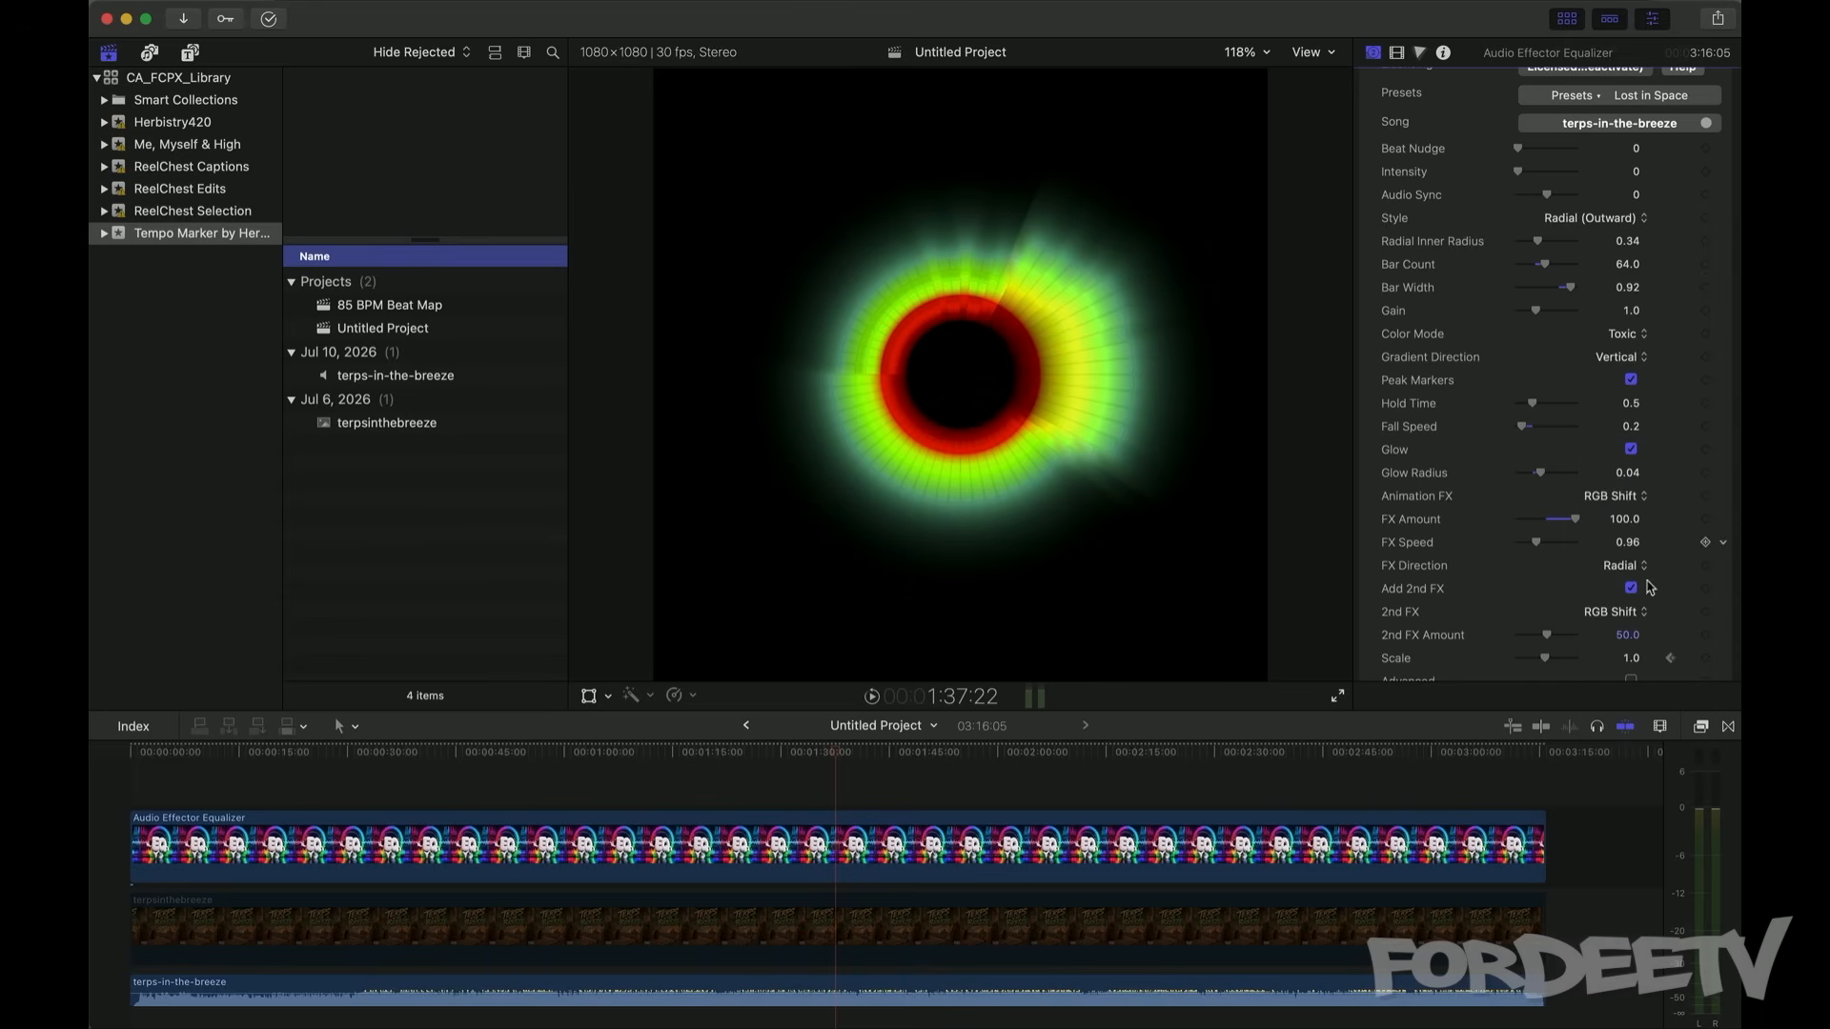
Step: Combine Glitch as the Animation FX with Kaleidoscope as the 2nd FX and preview the result with the song
left_click(1618, 495)
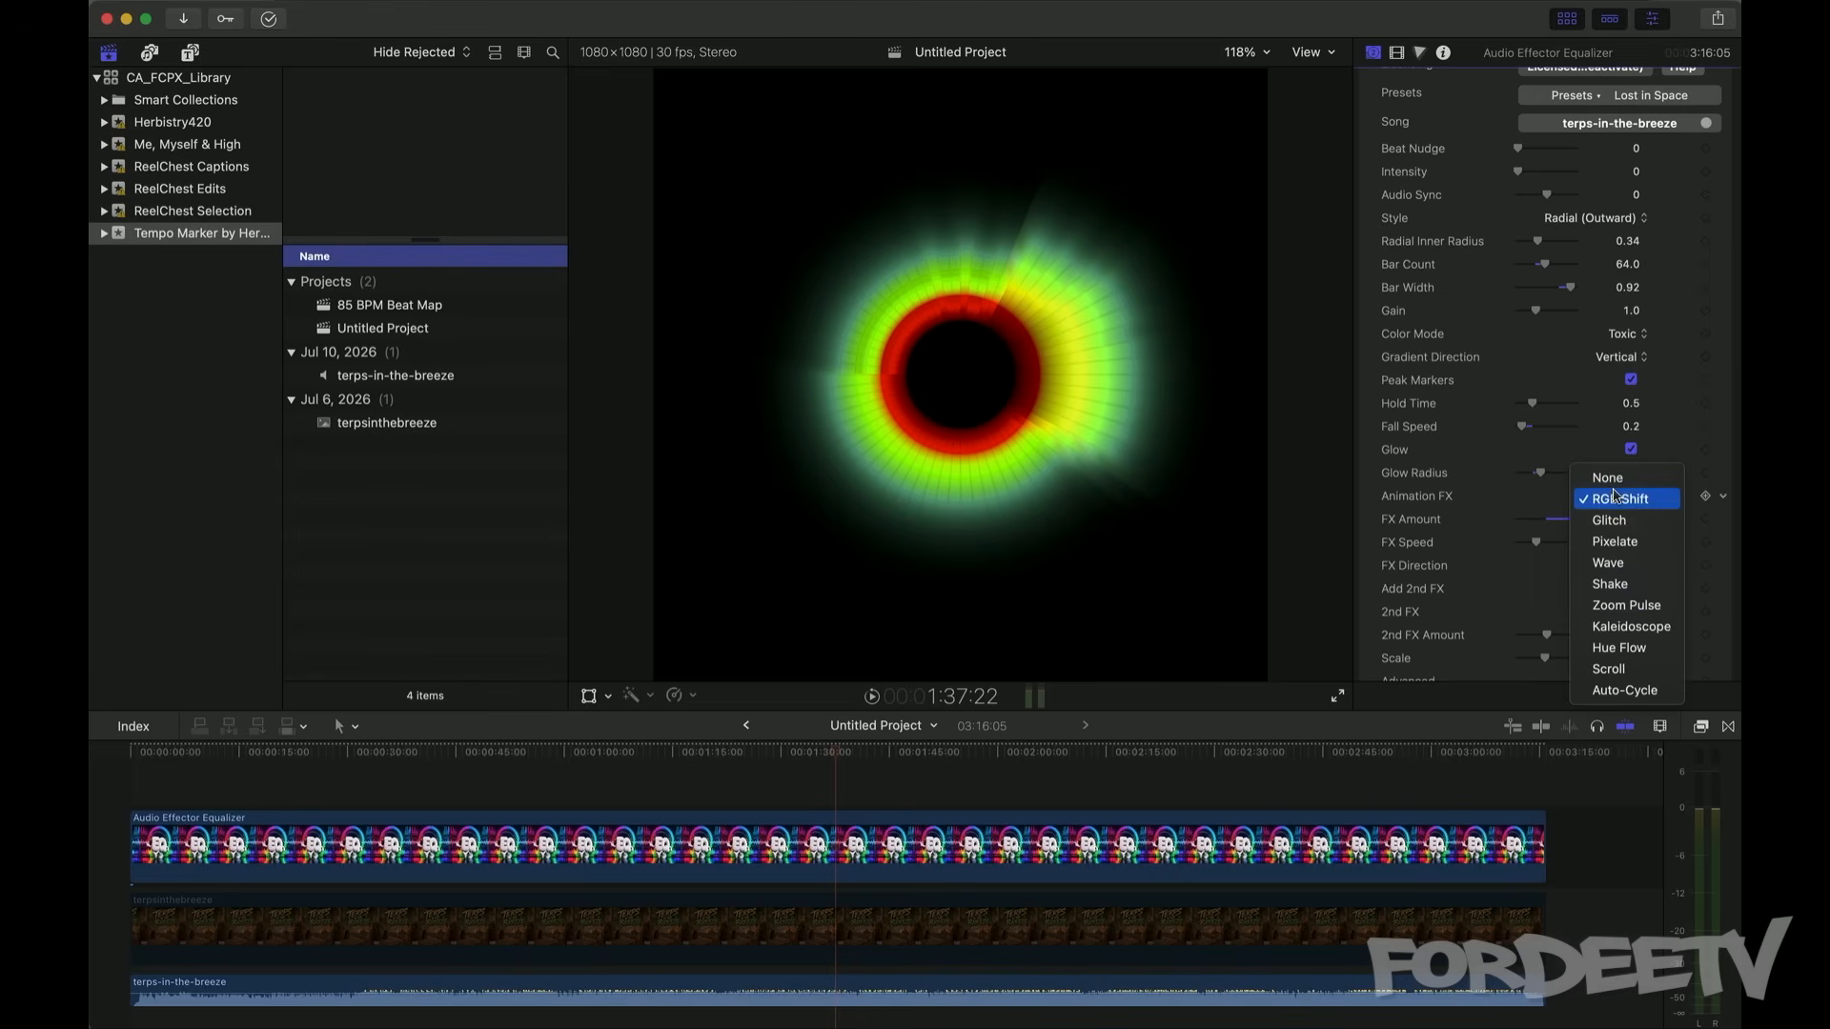
left_click(1582, 551)
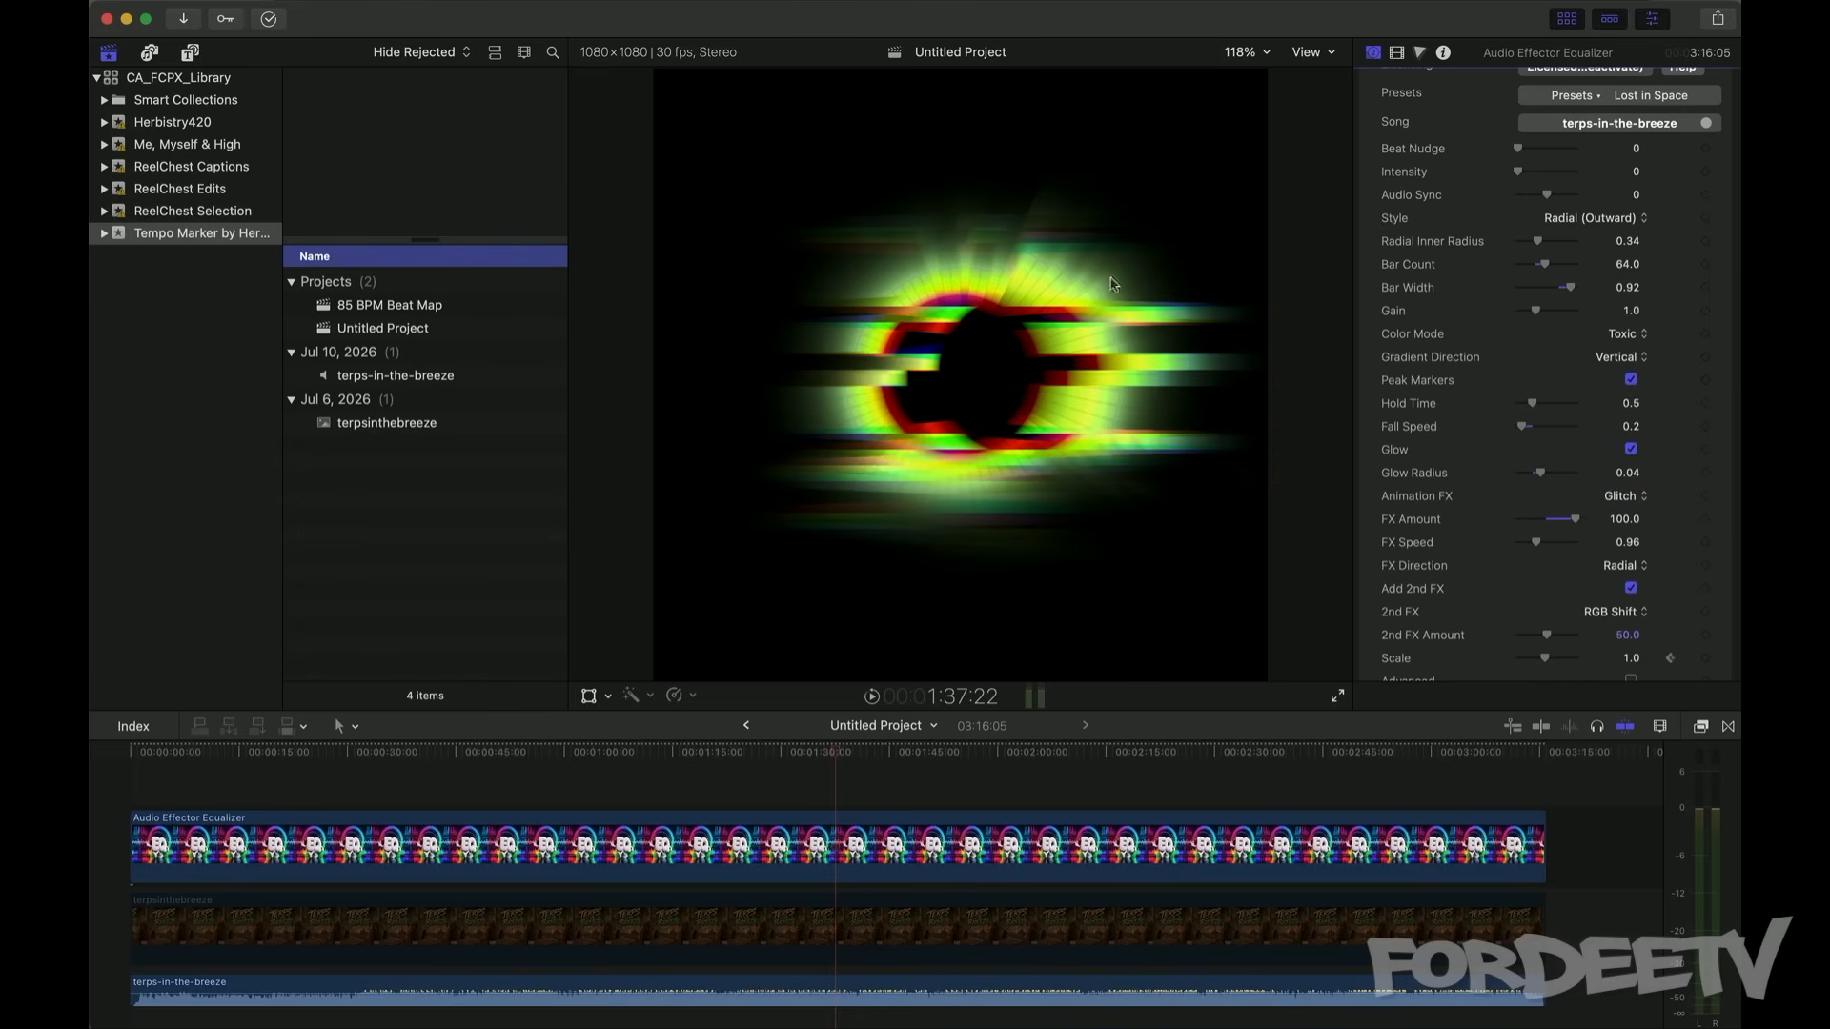
left_click(1611, 612)
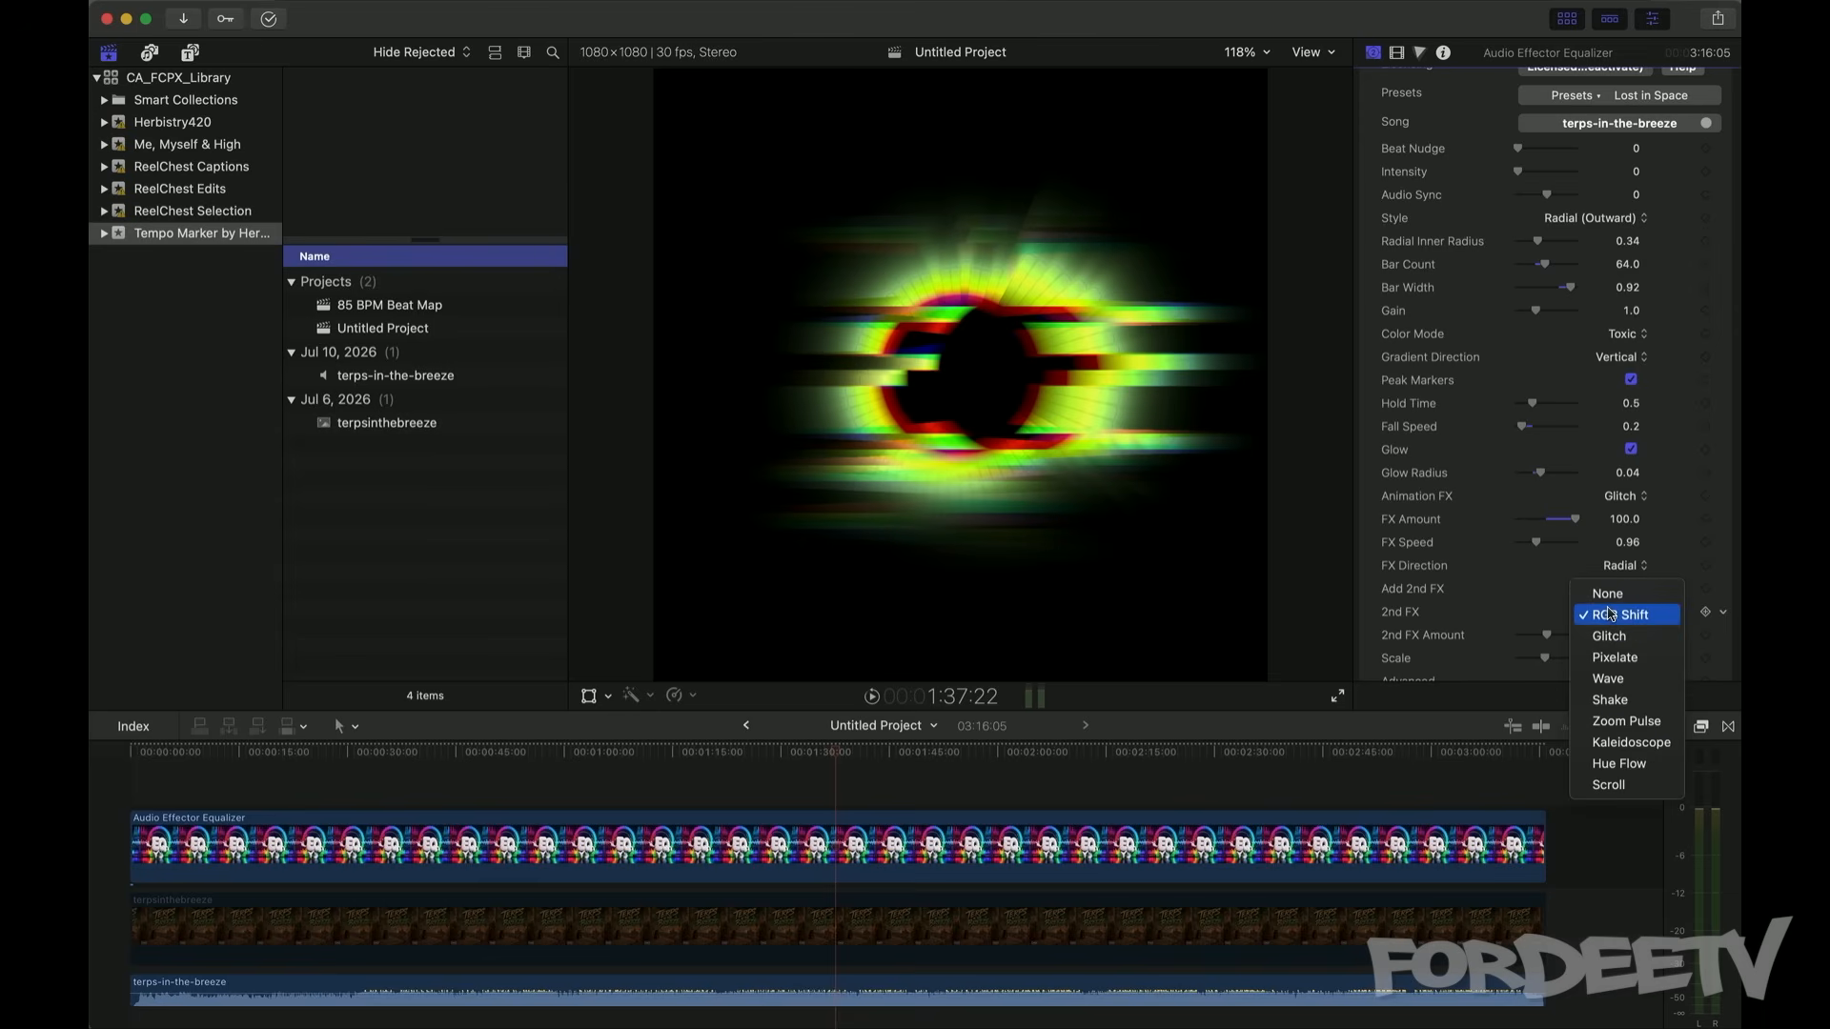
left_click(1631, 741)
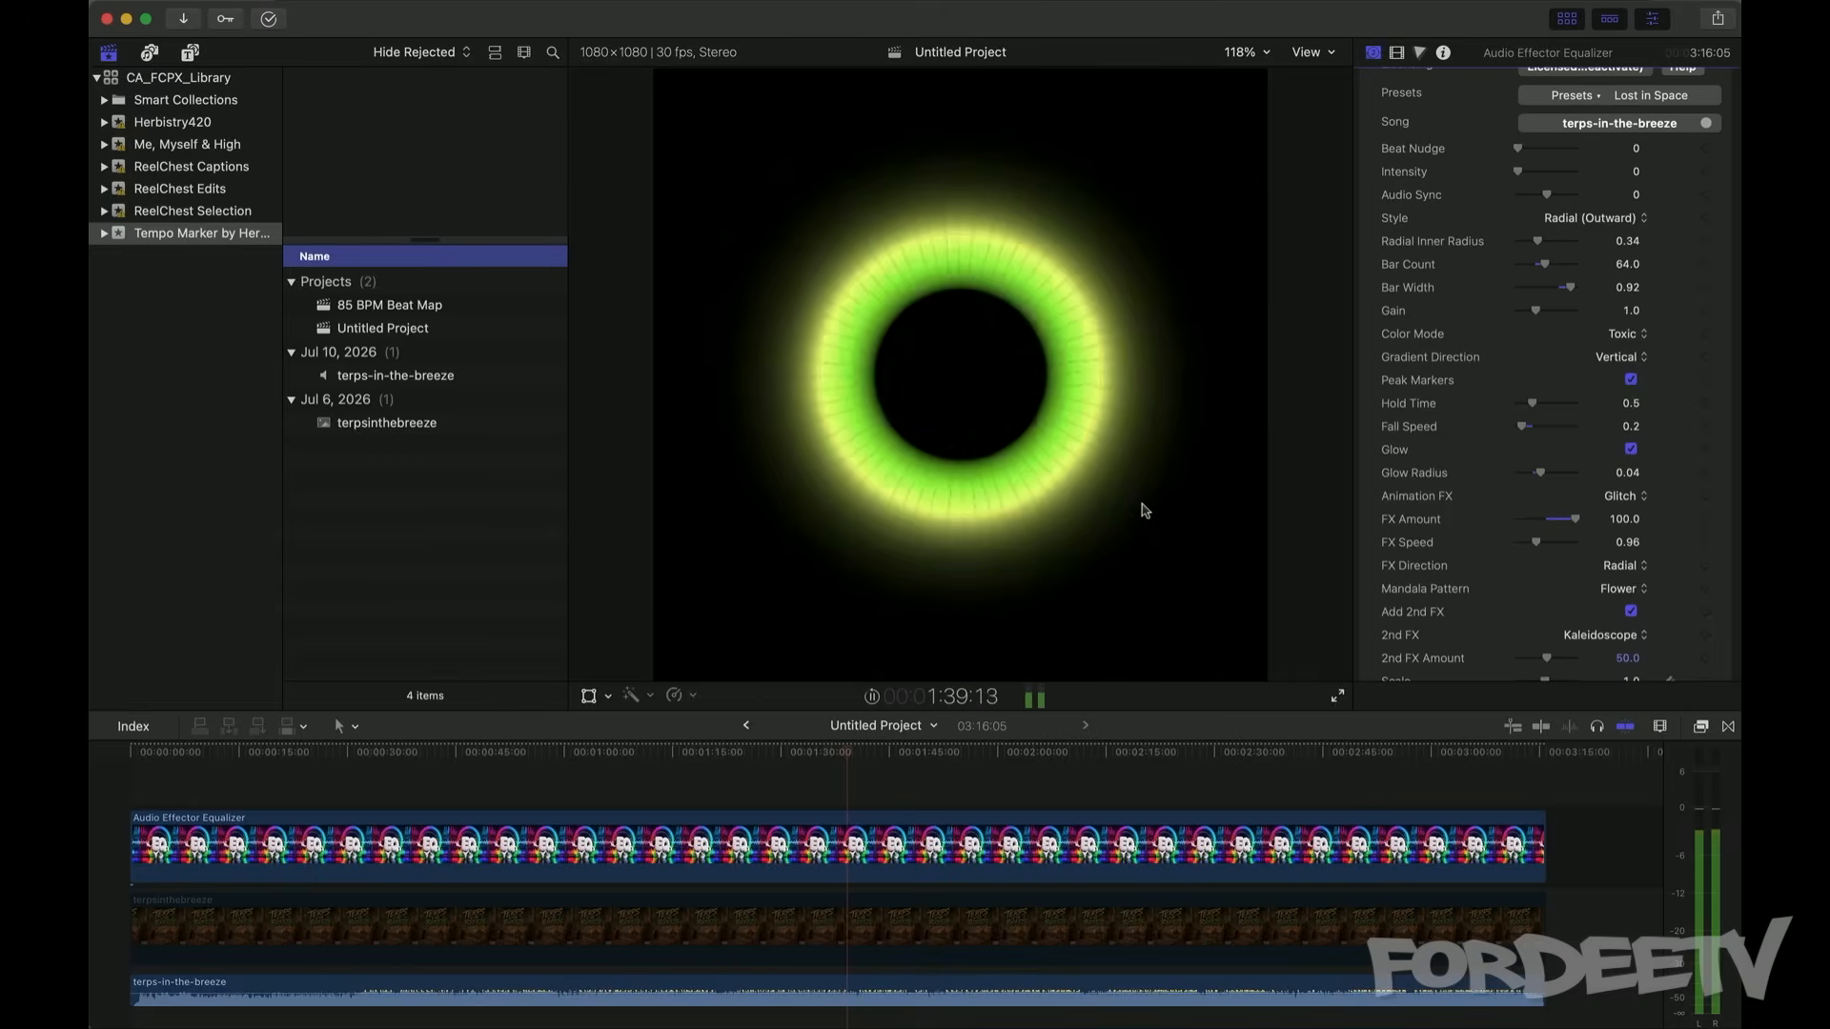
key("space")
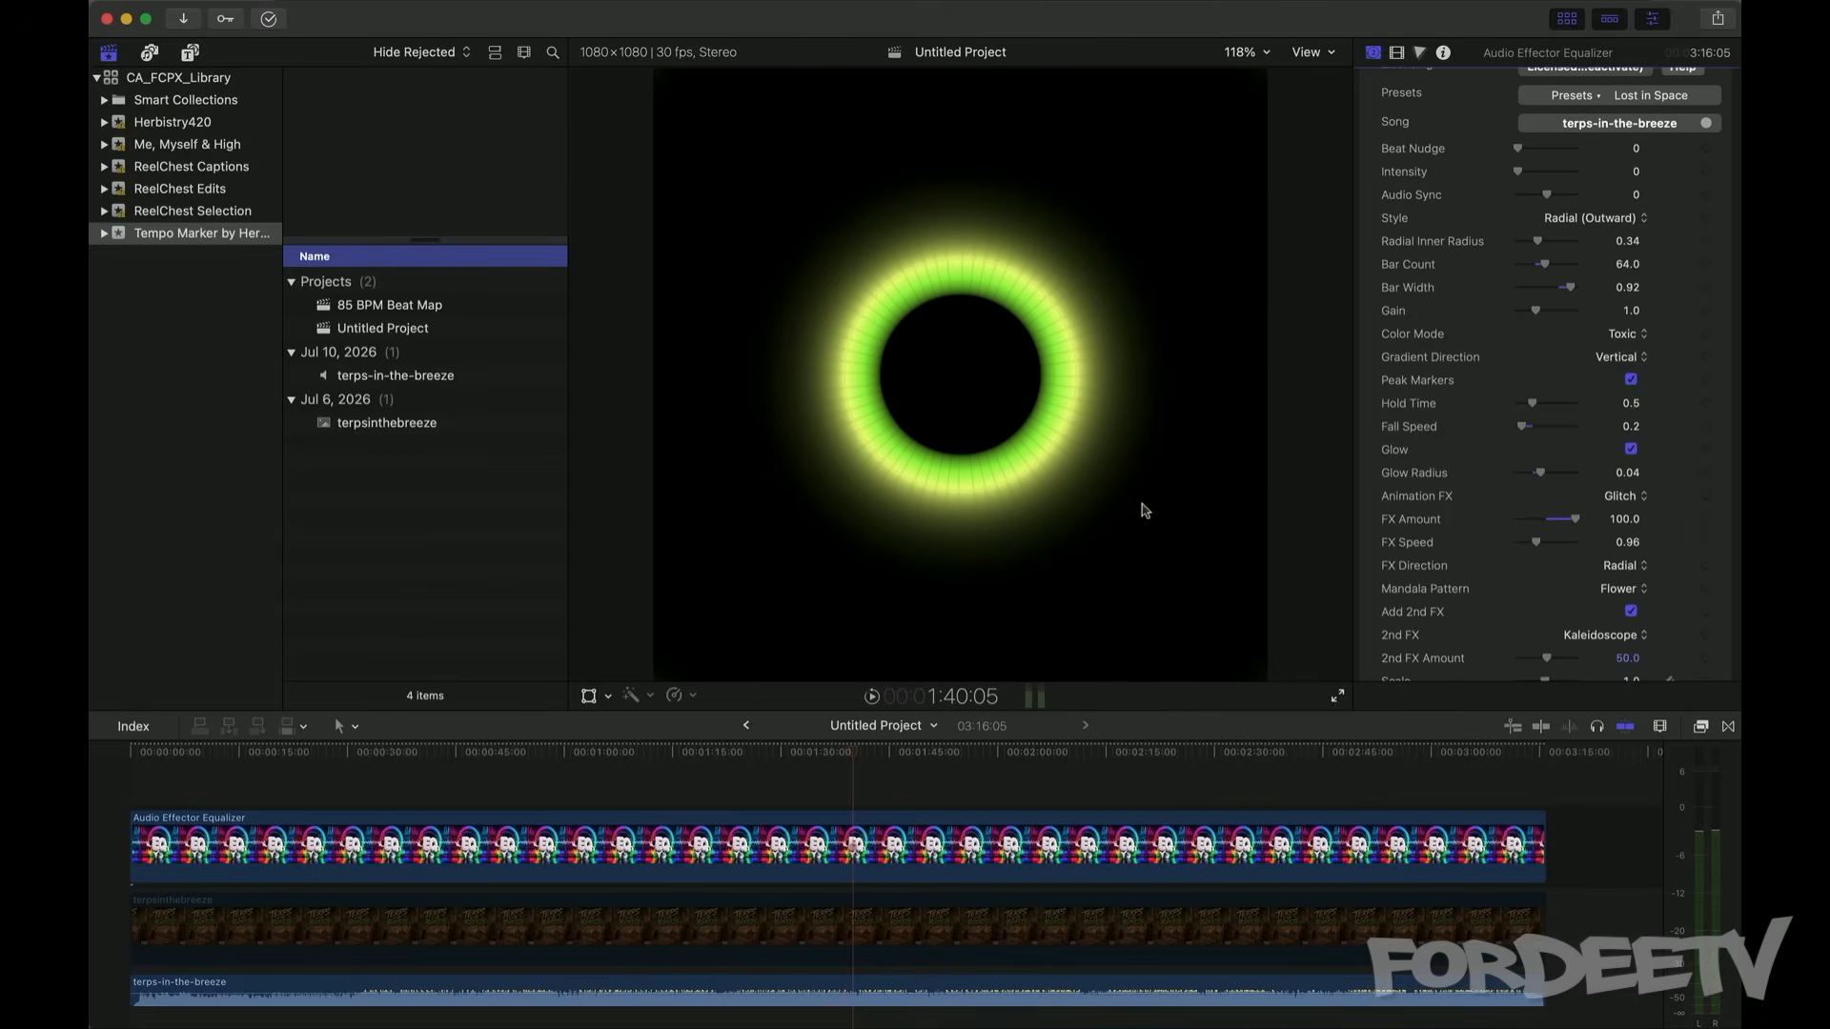
Step: Try the Classic Mandala Pattern for the kaleidoscope and preview it with the song, keeping the FX Direction at Radial
left_click(1615, 589)
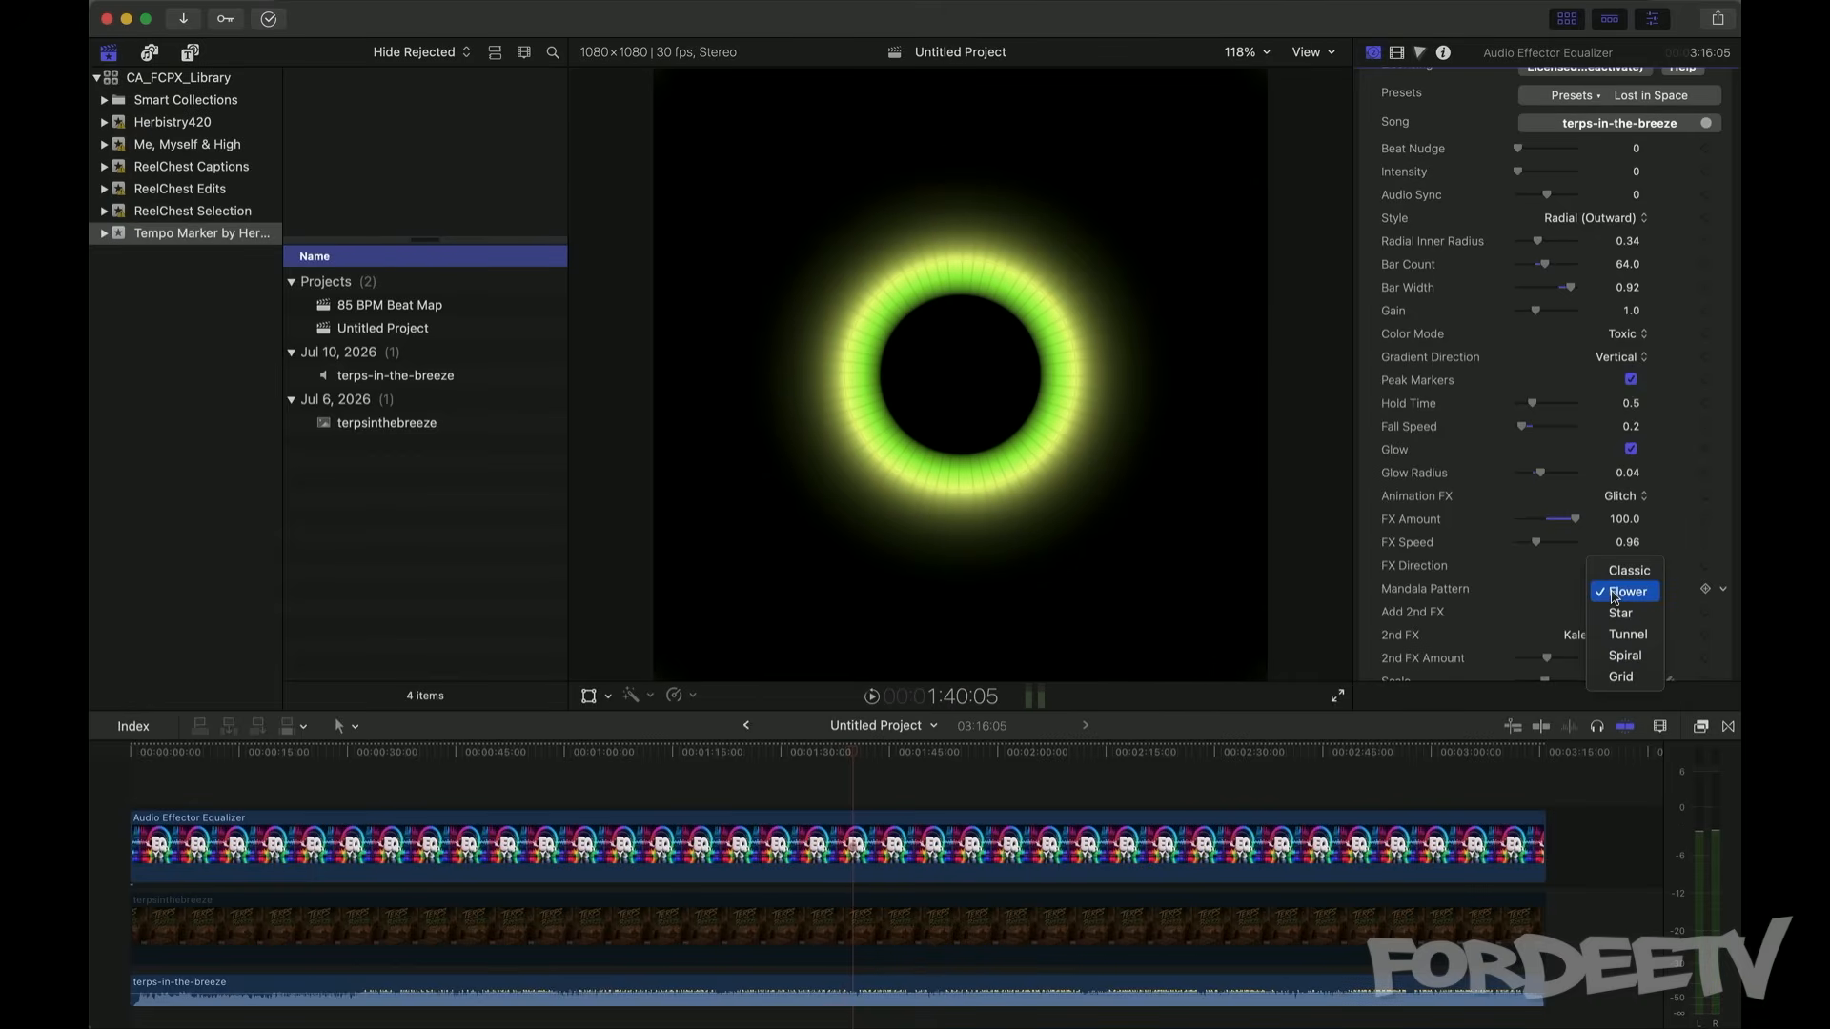
left_click(1614, 571)
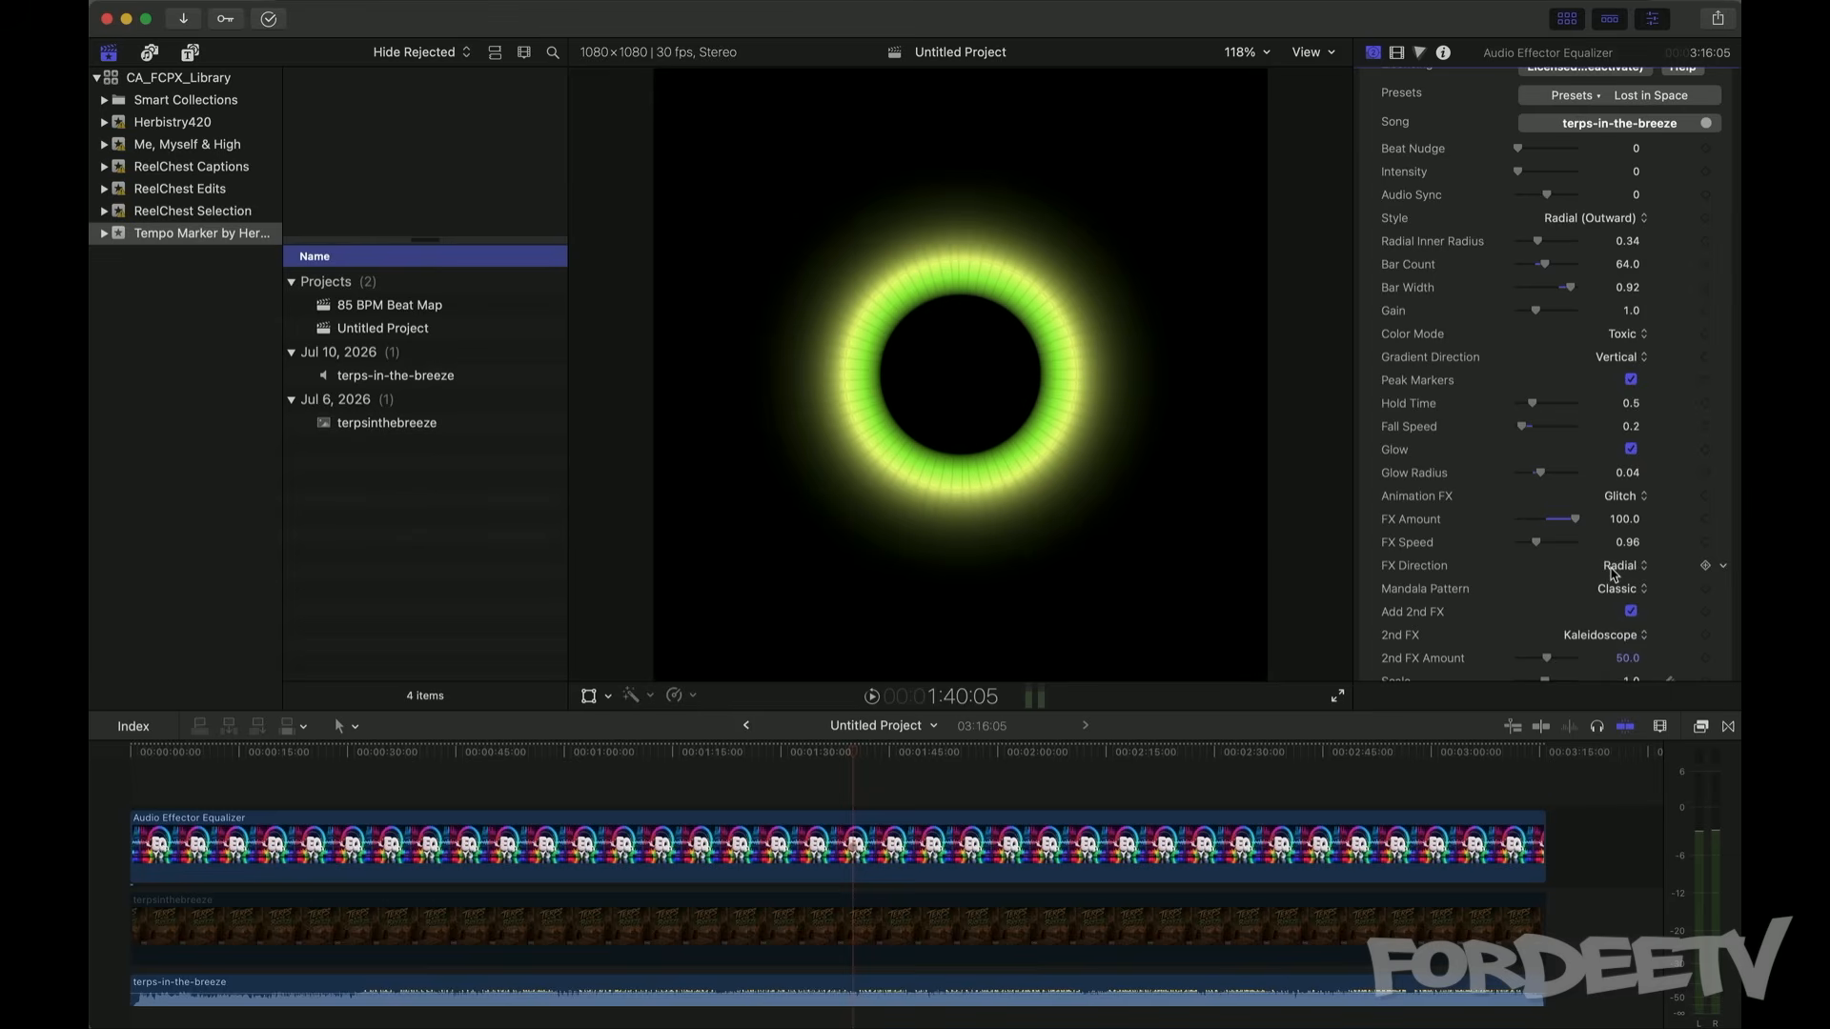
key("space")
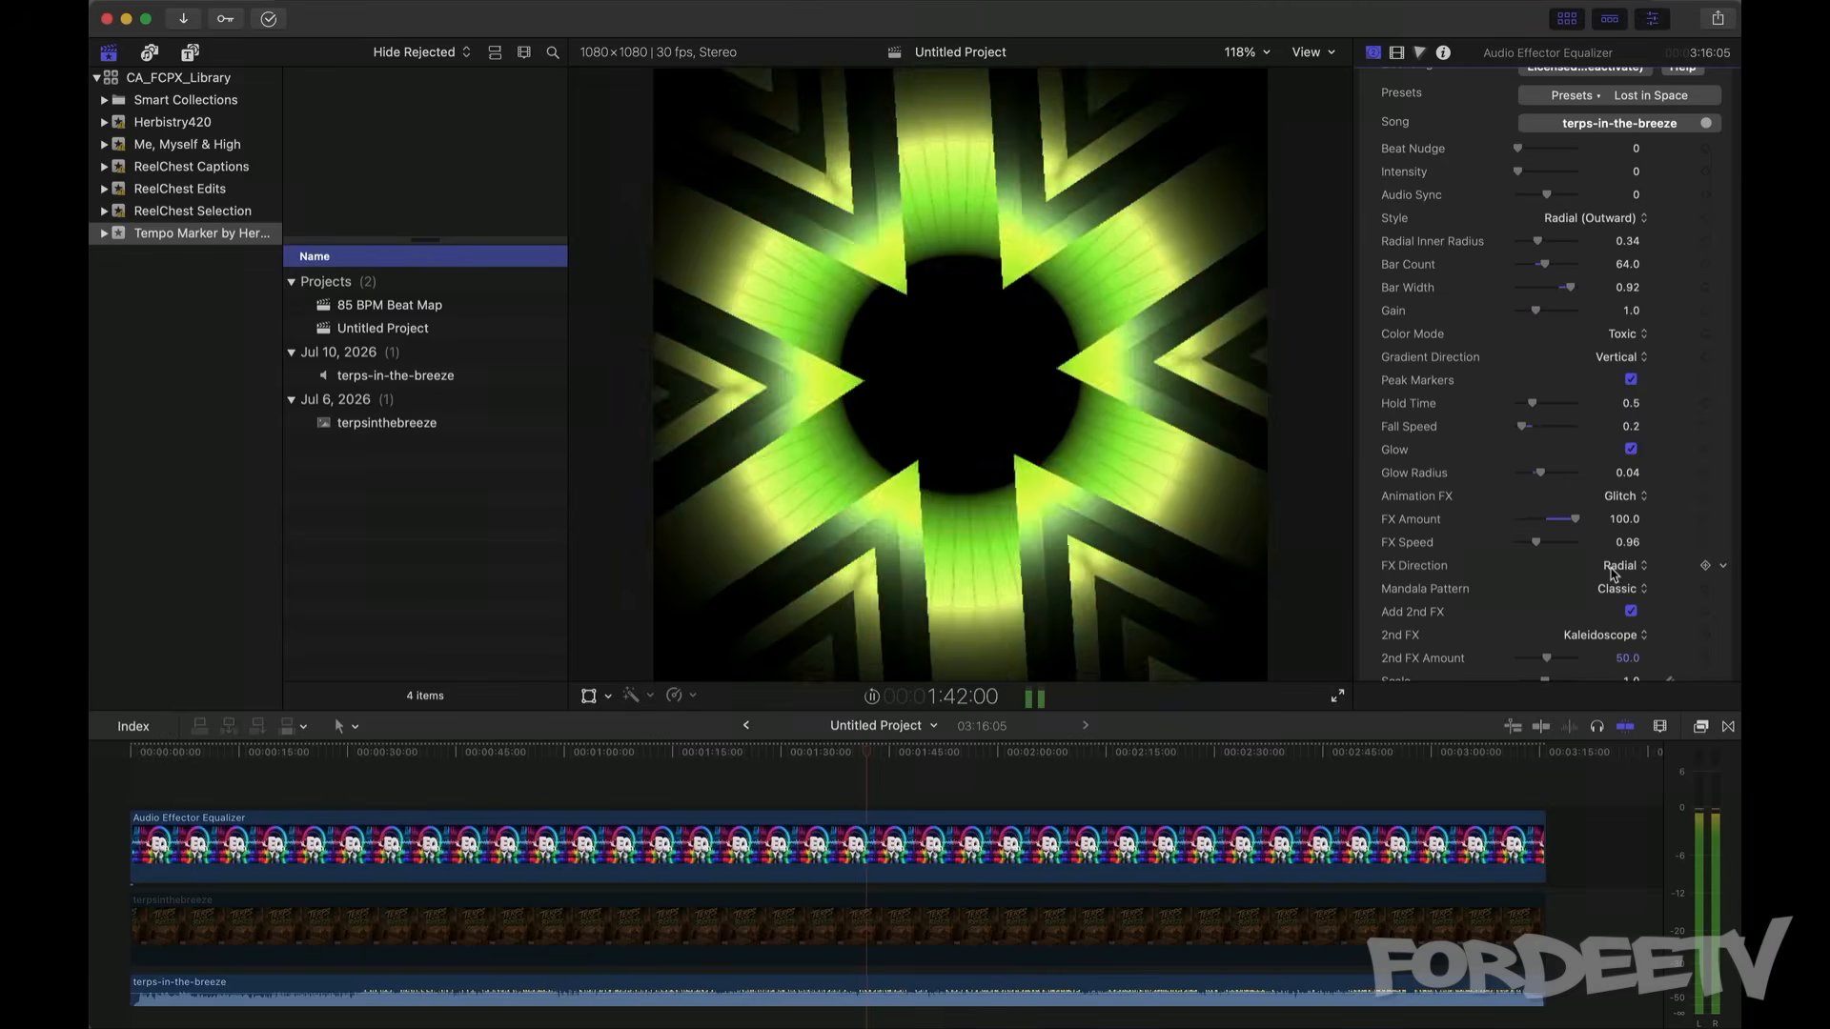
left_click(1620, 569)
left_click(1619, 574)
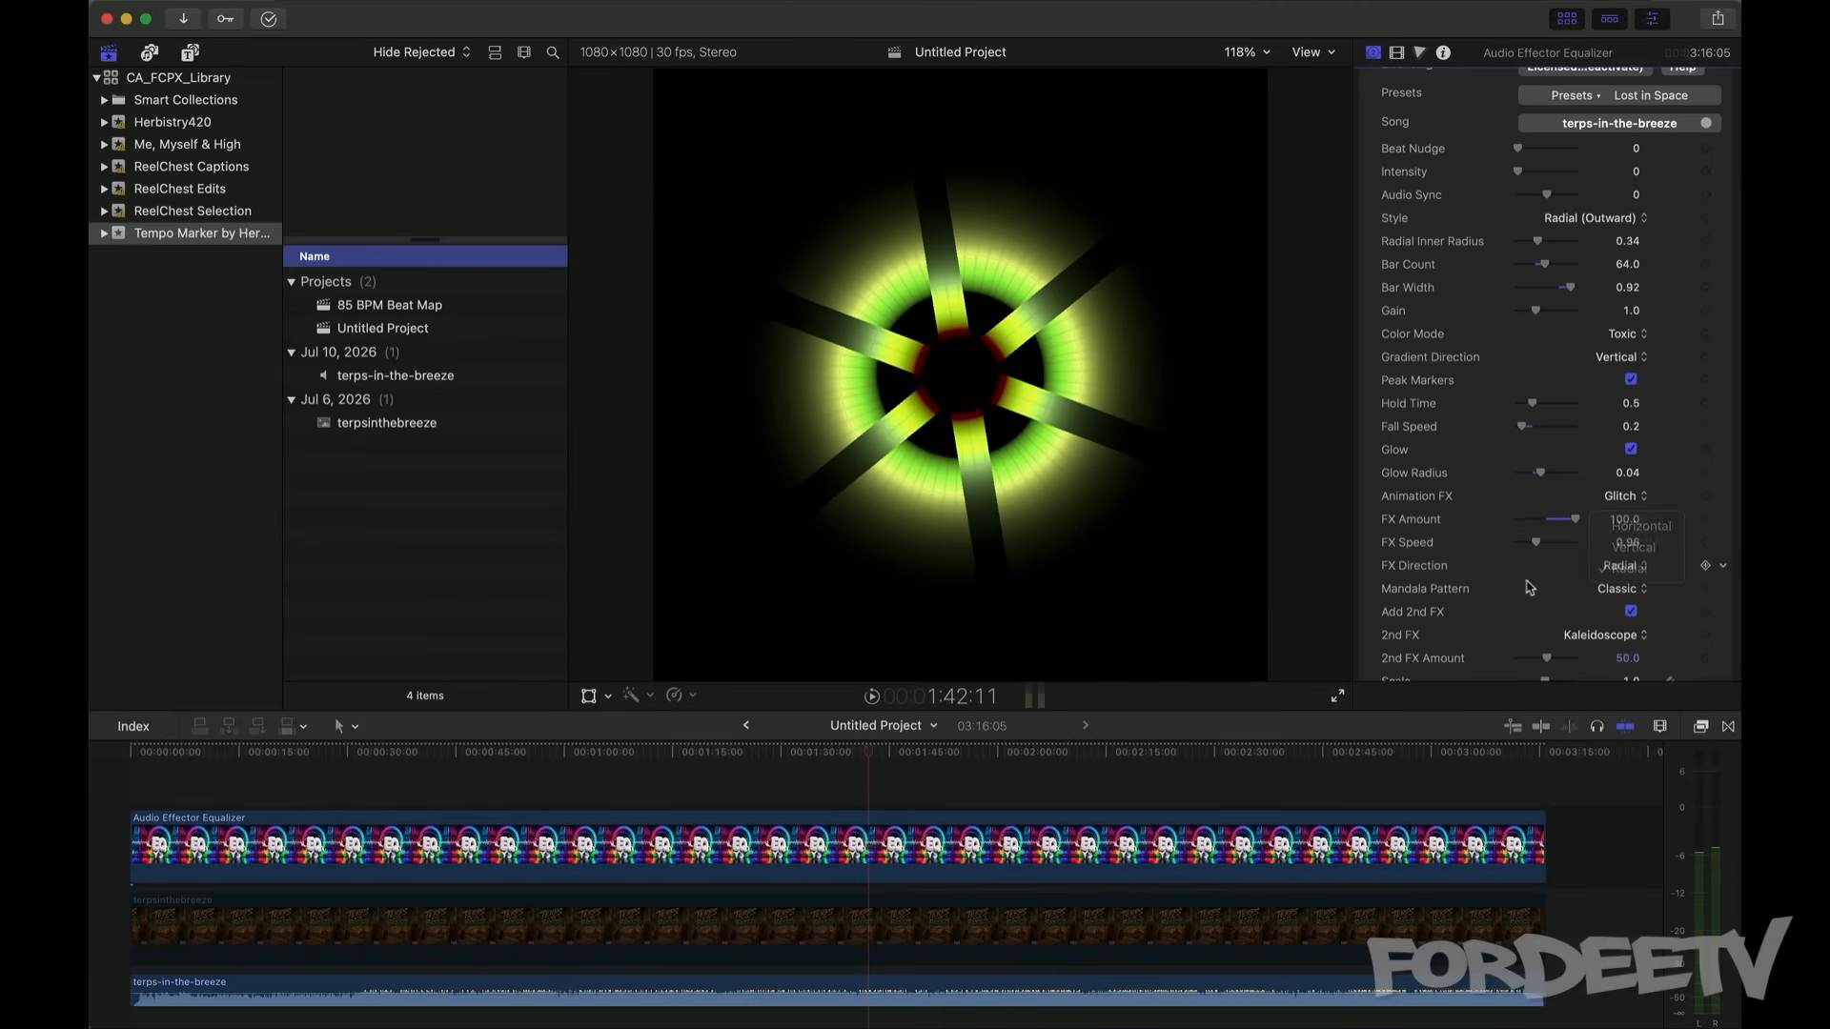
Step: Set the kaleidoscope's Mandala Pattern to Tunnel and preview it with the song
left_click(1617, 589)
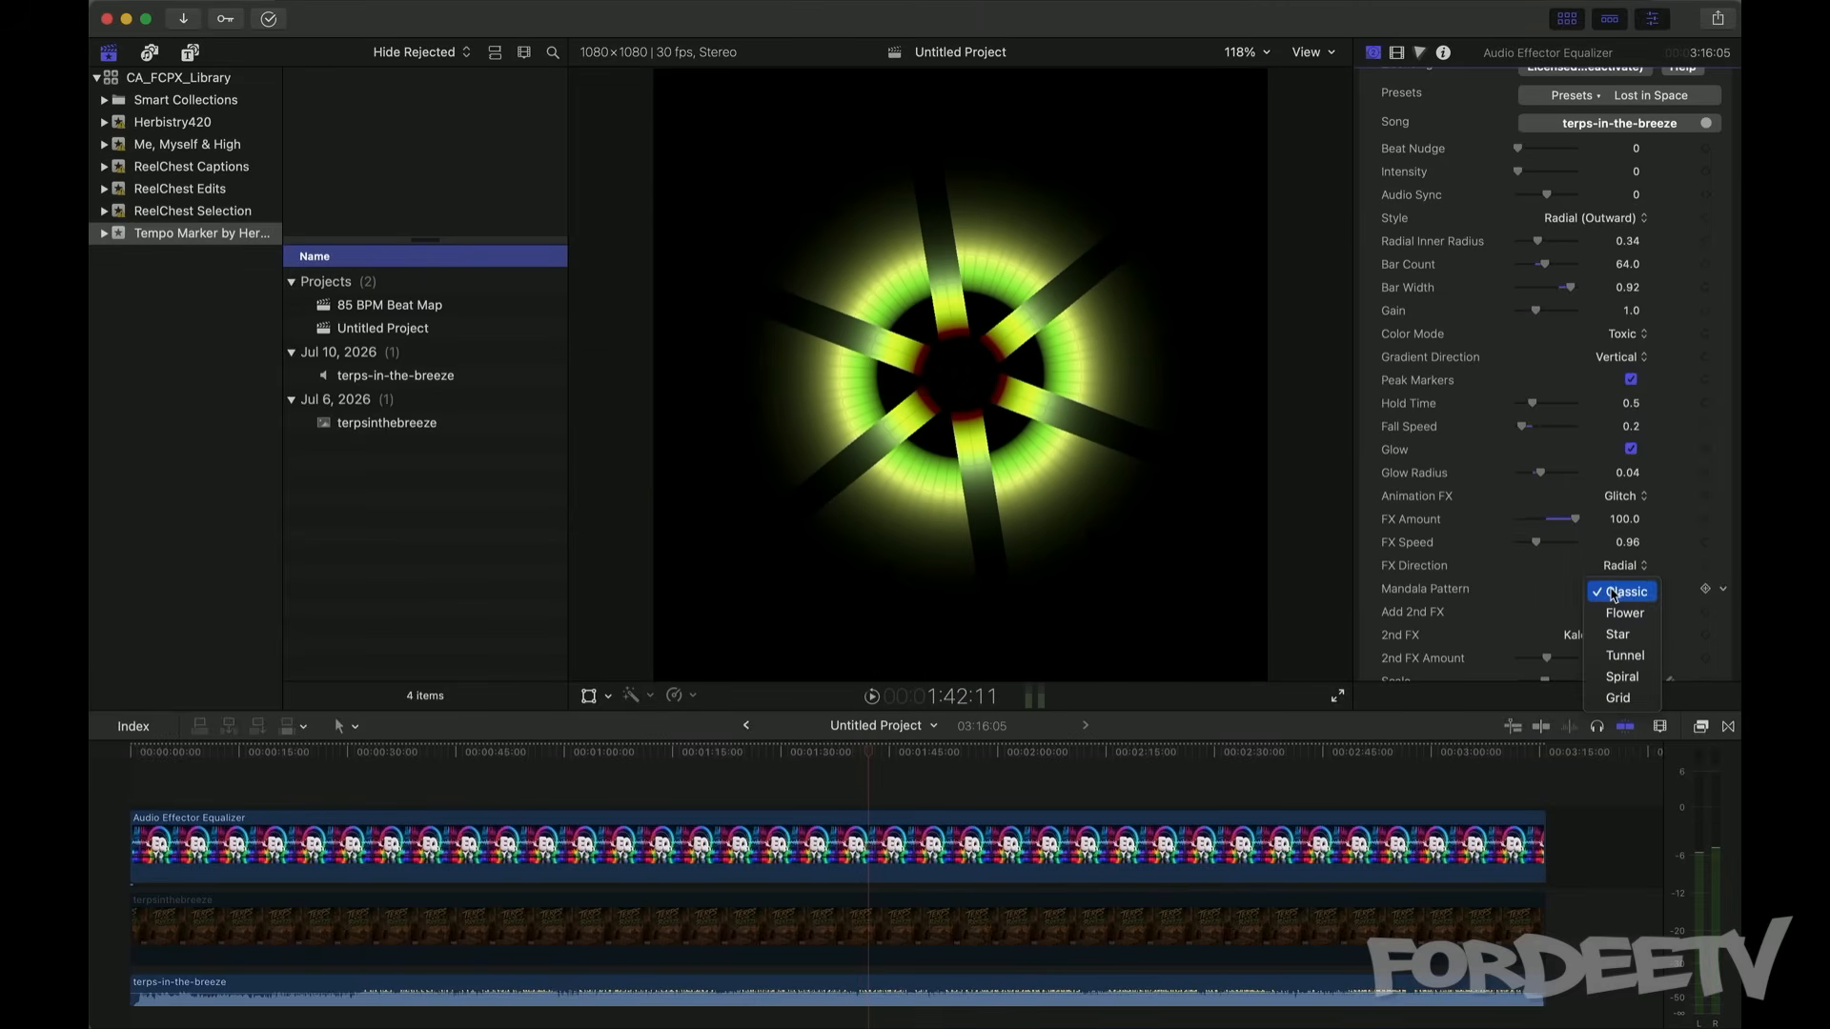
left_click(1626, 657)
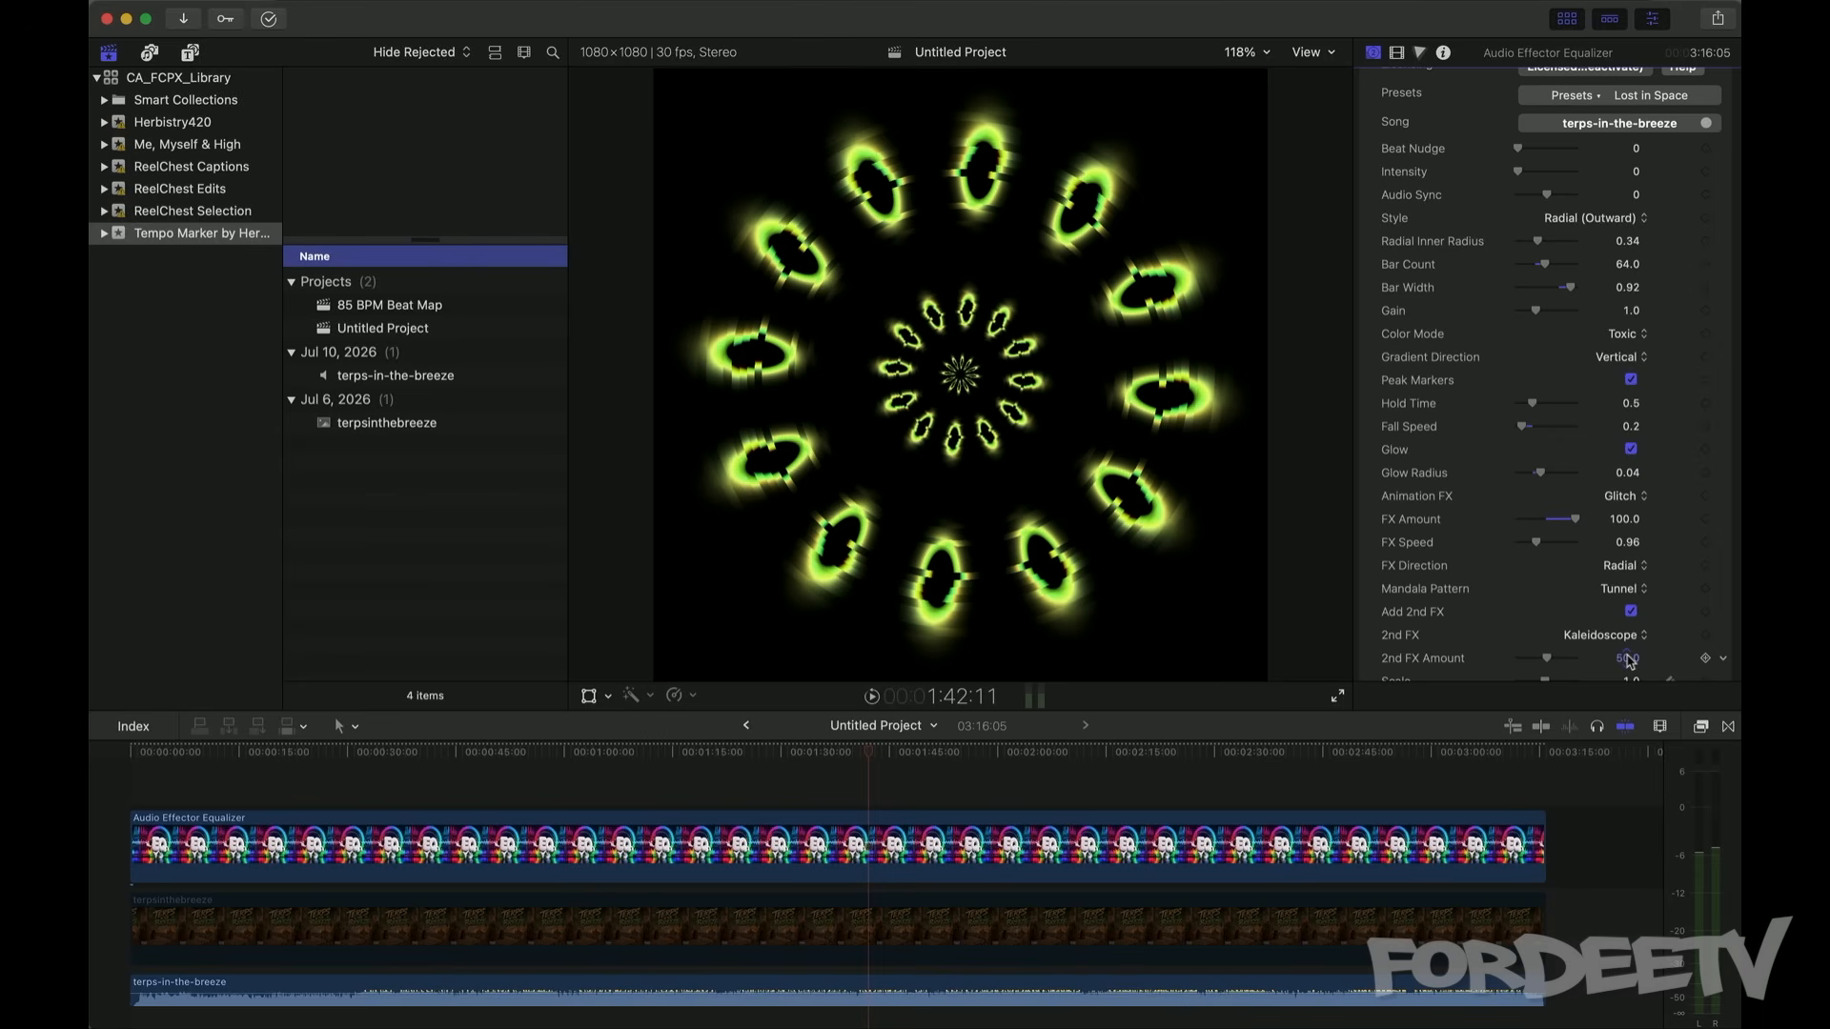
key("space")
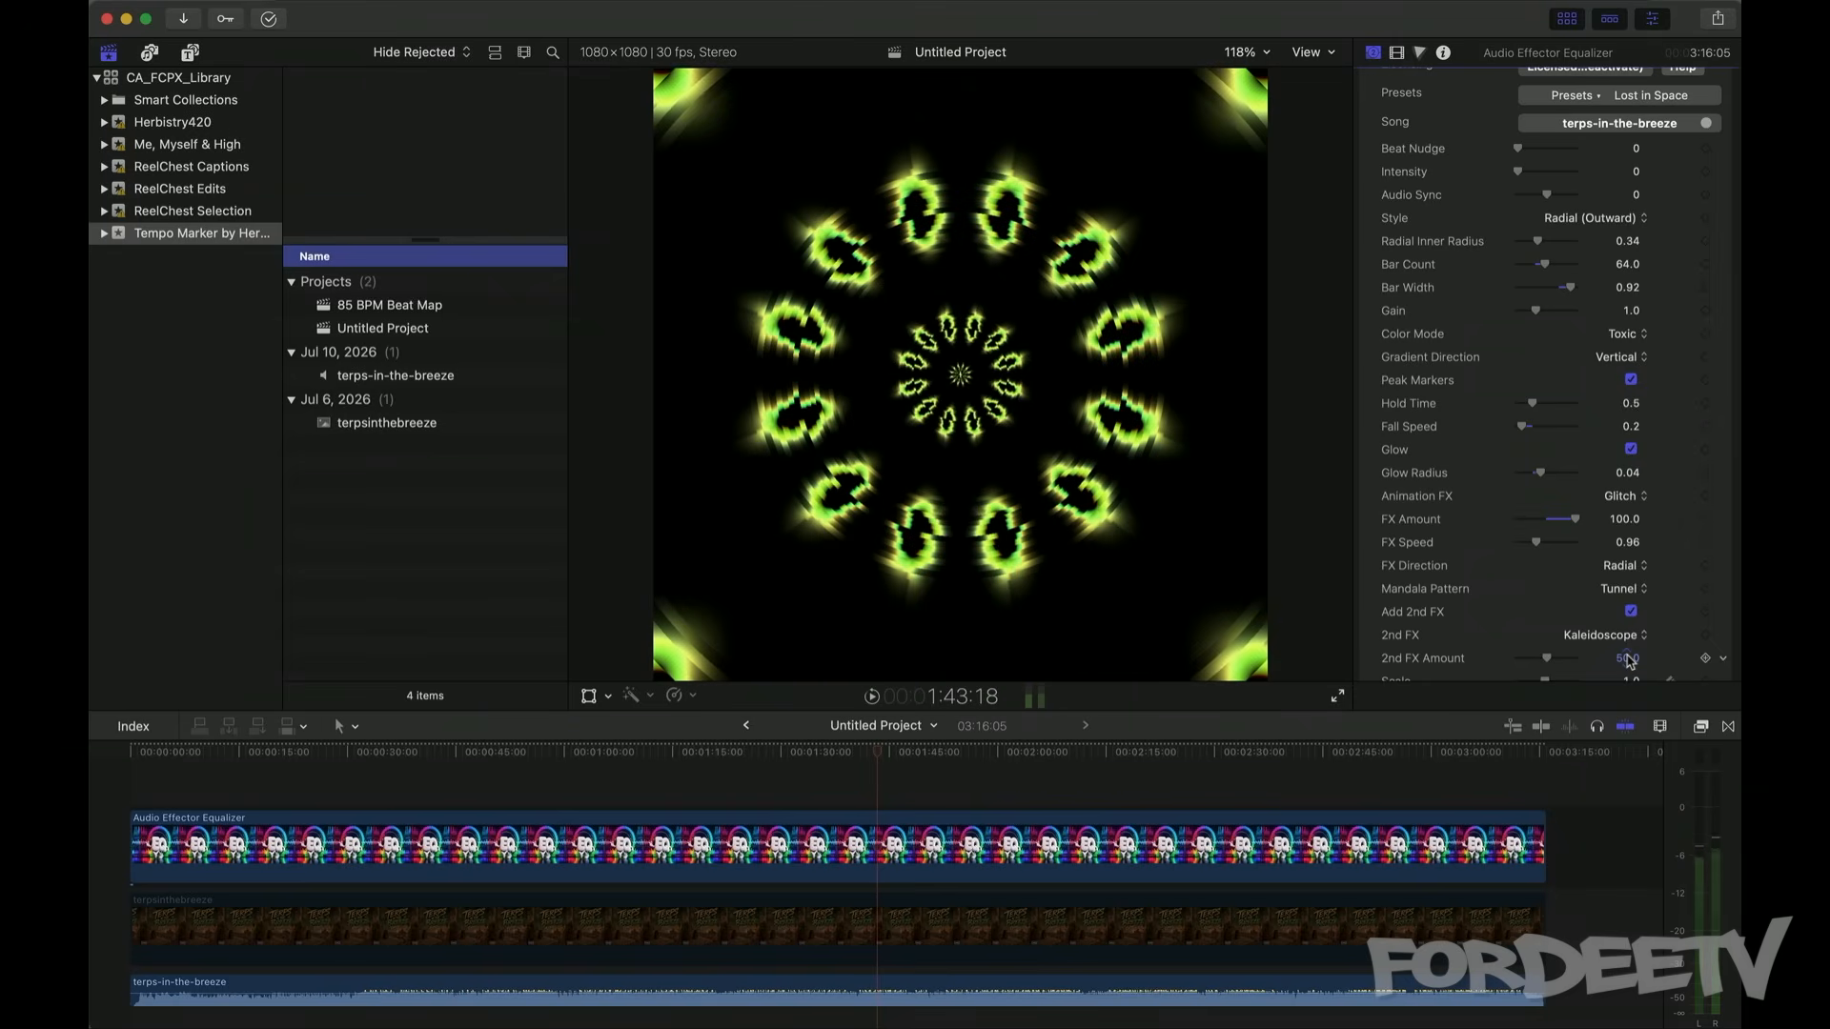
Step: Try the Dots style, switch the equalizer's Style to Bars, and set the Mandala Pattern to Flower
left_click(1598, 222)
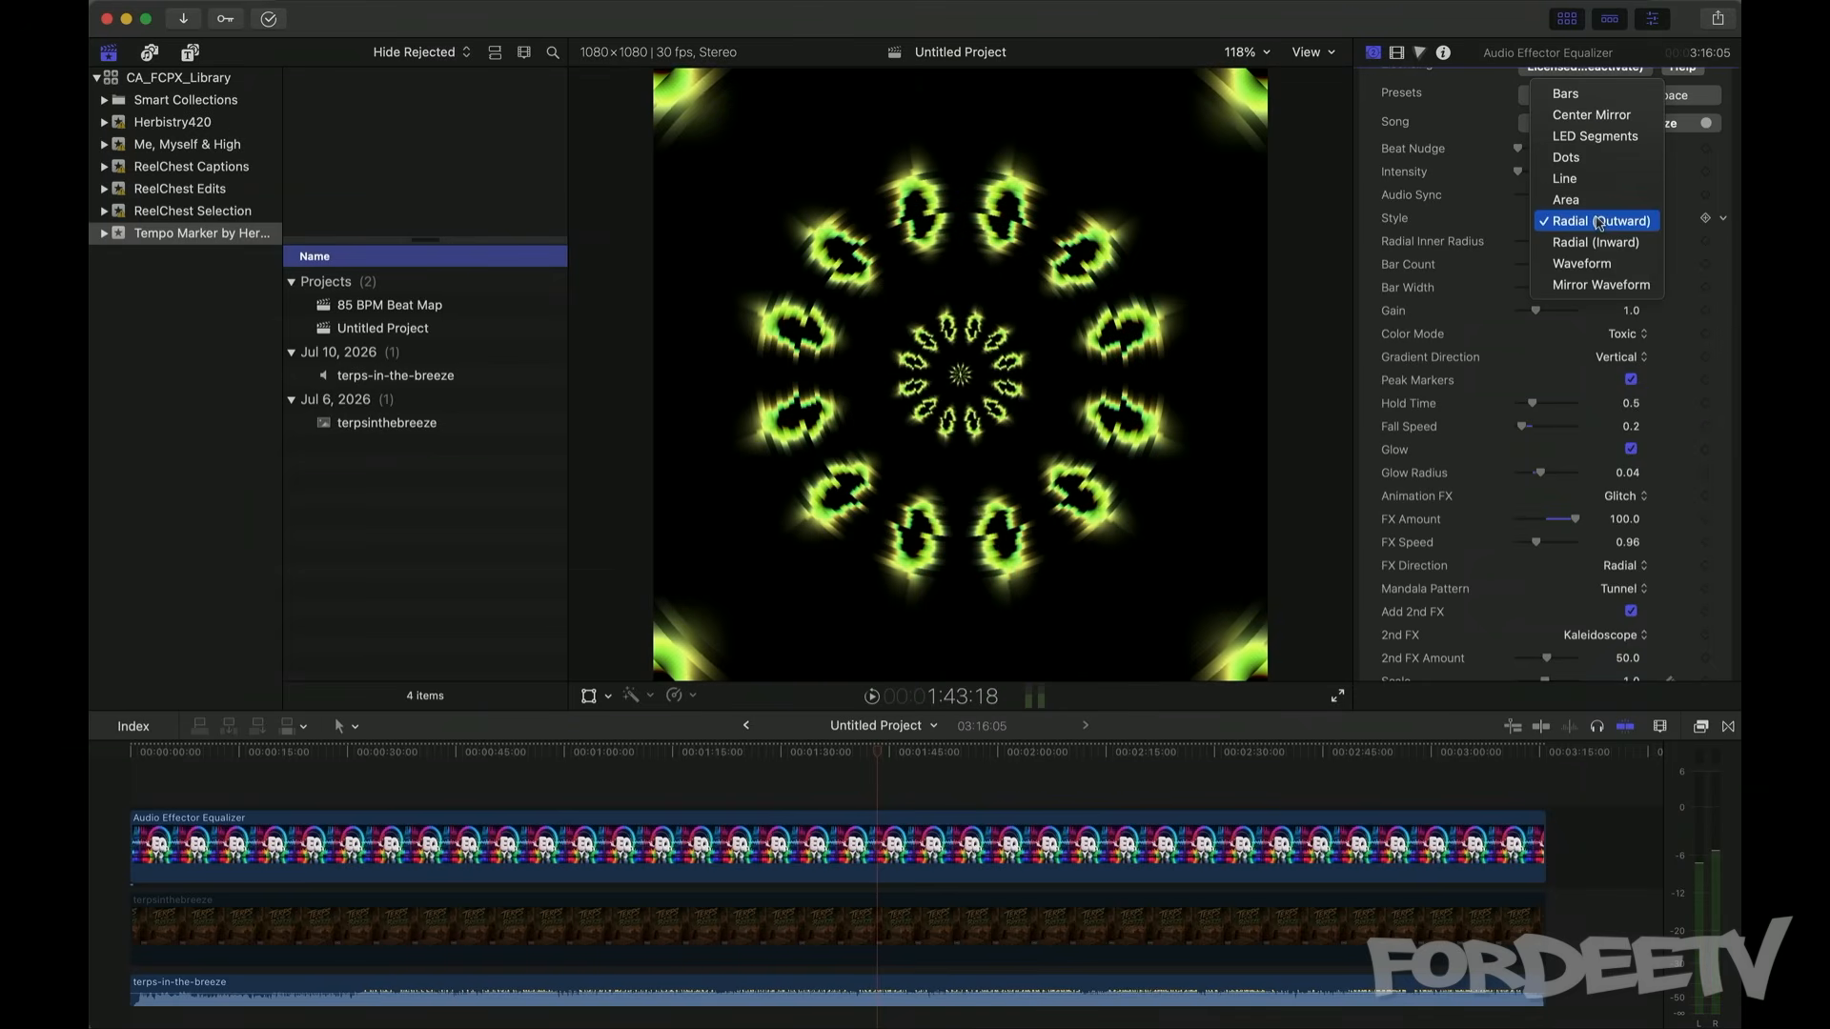
left_click(1571, 158)
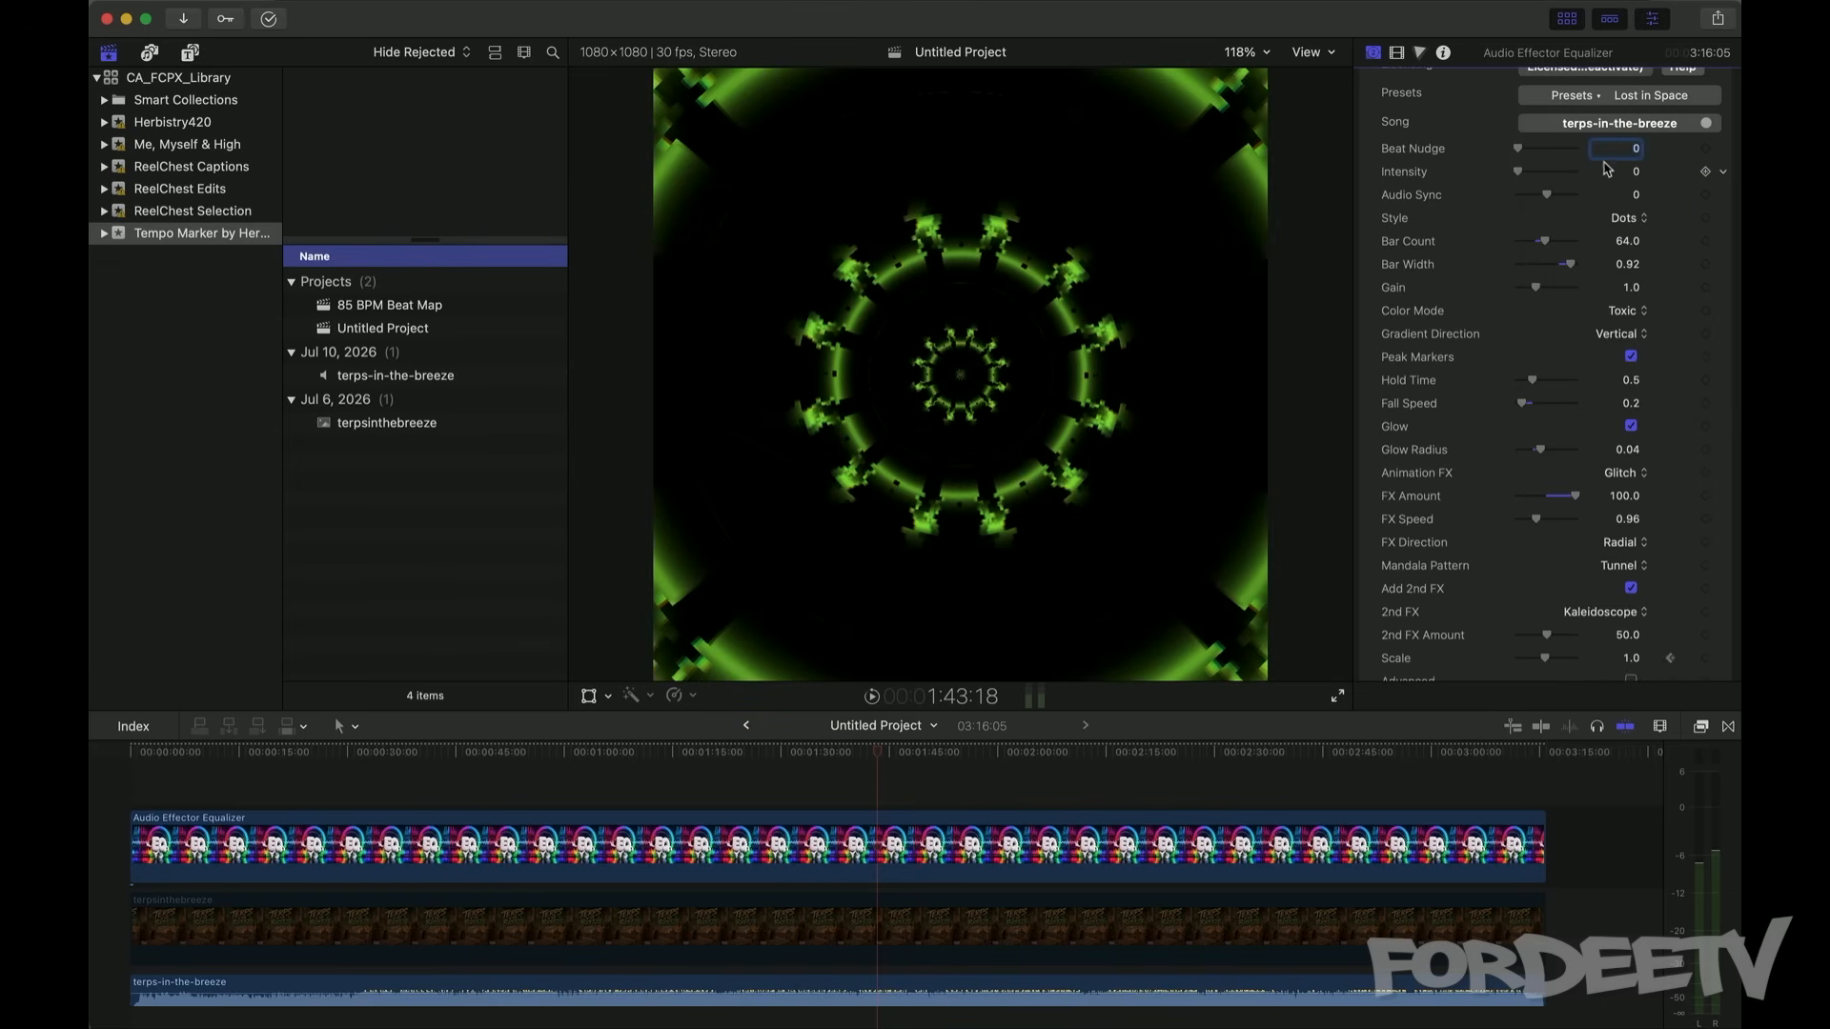
left_click(1614, 221)
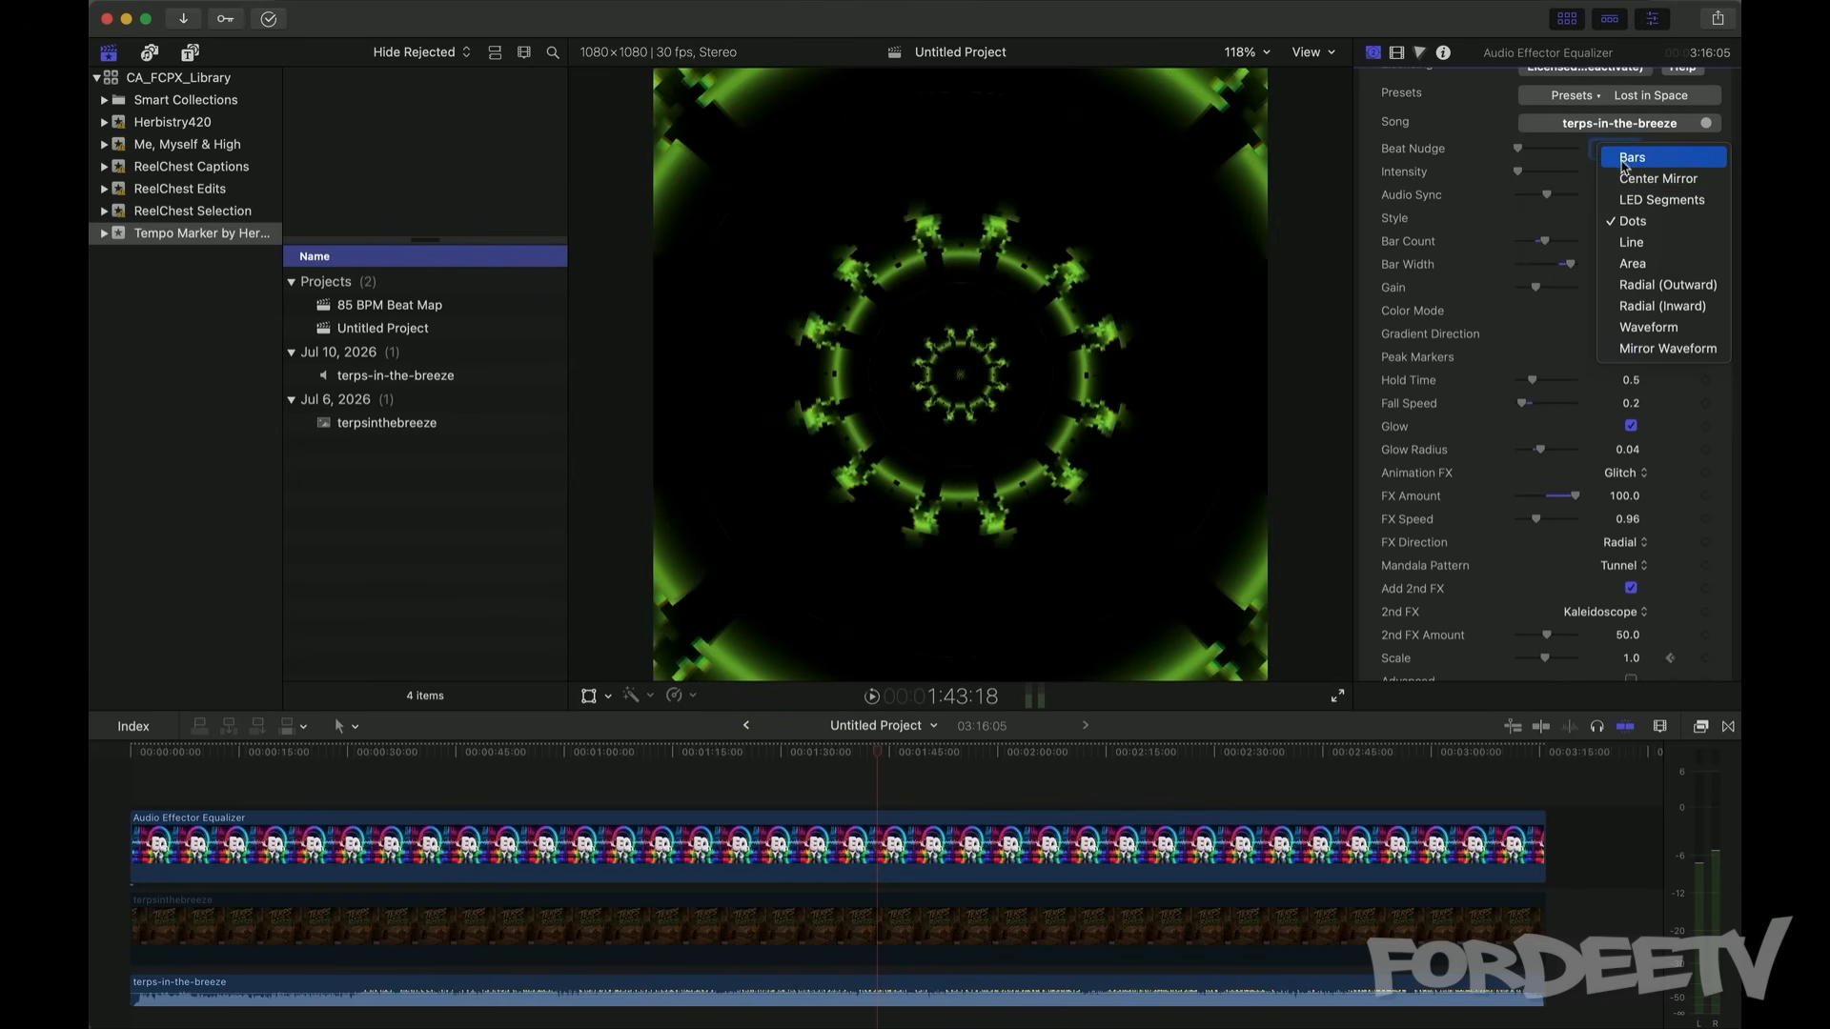
left_click(1625, 161)
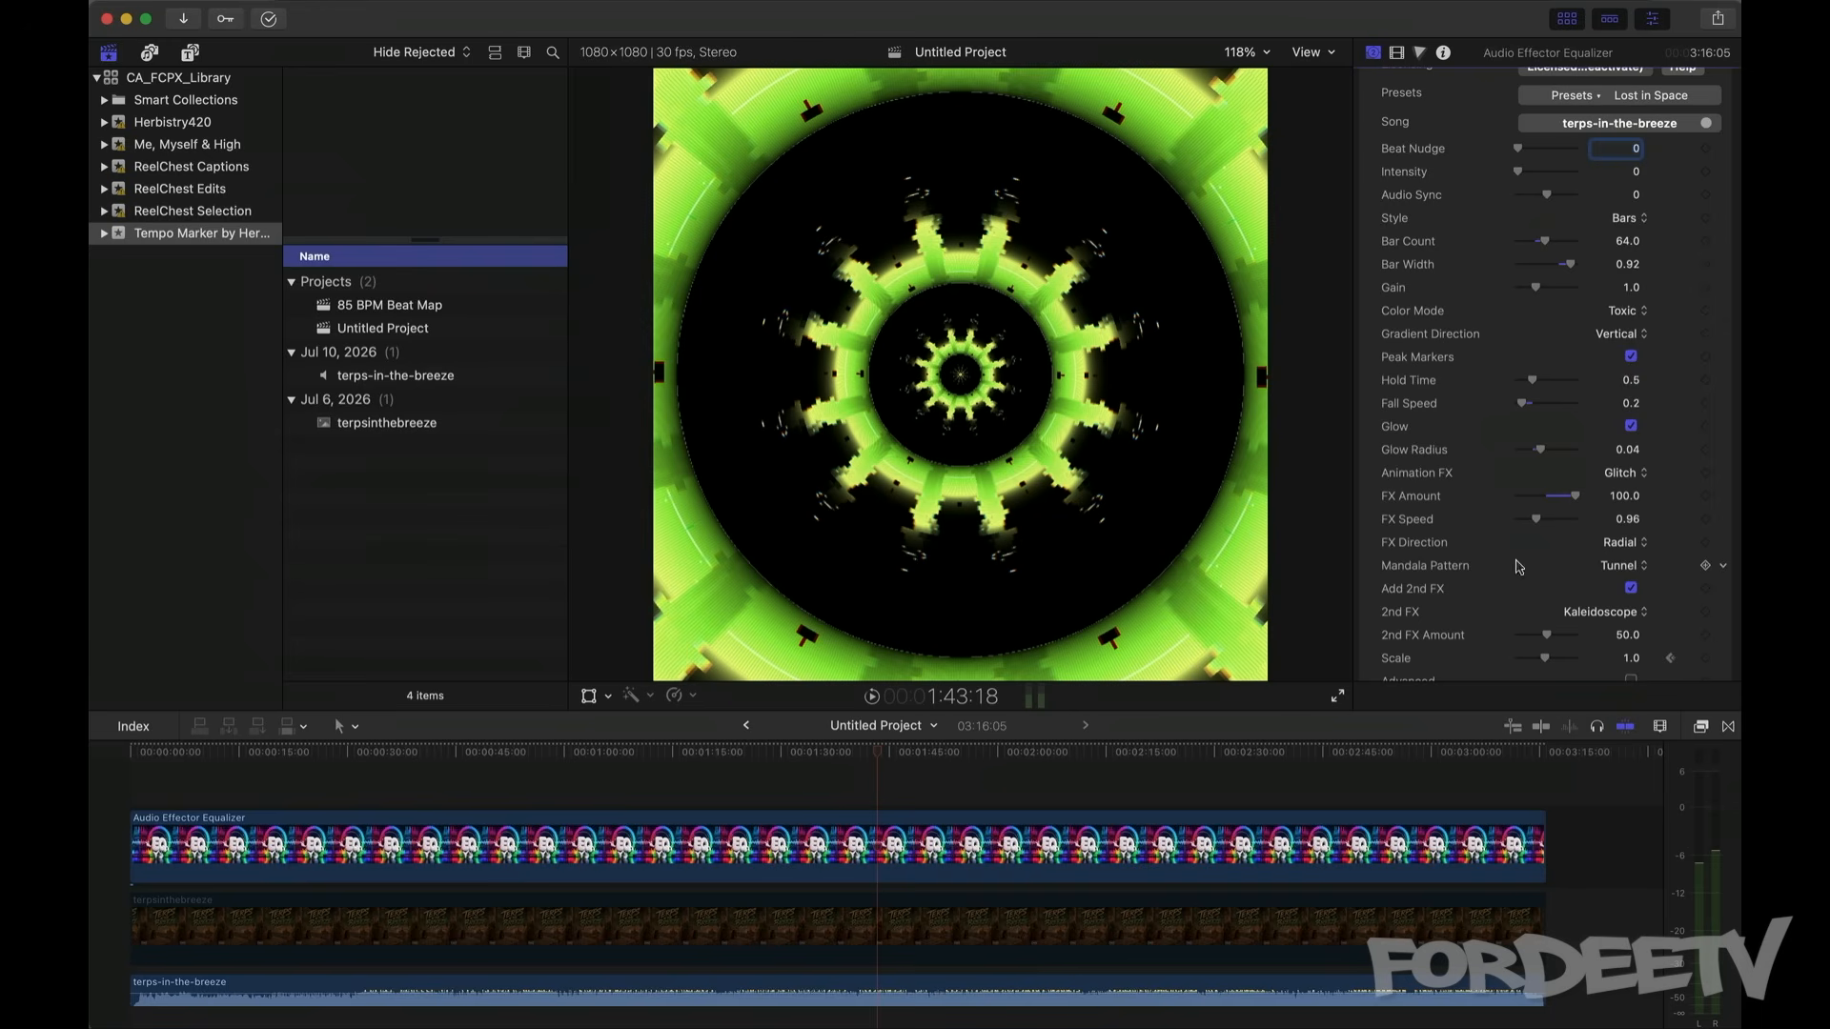
left_click(1618, 567)
left_click(1610, 514)
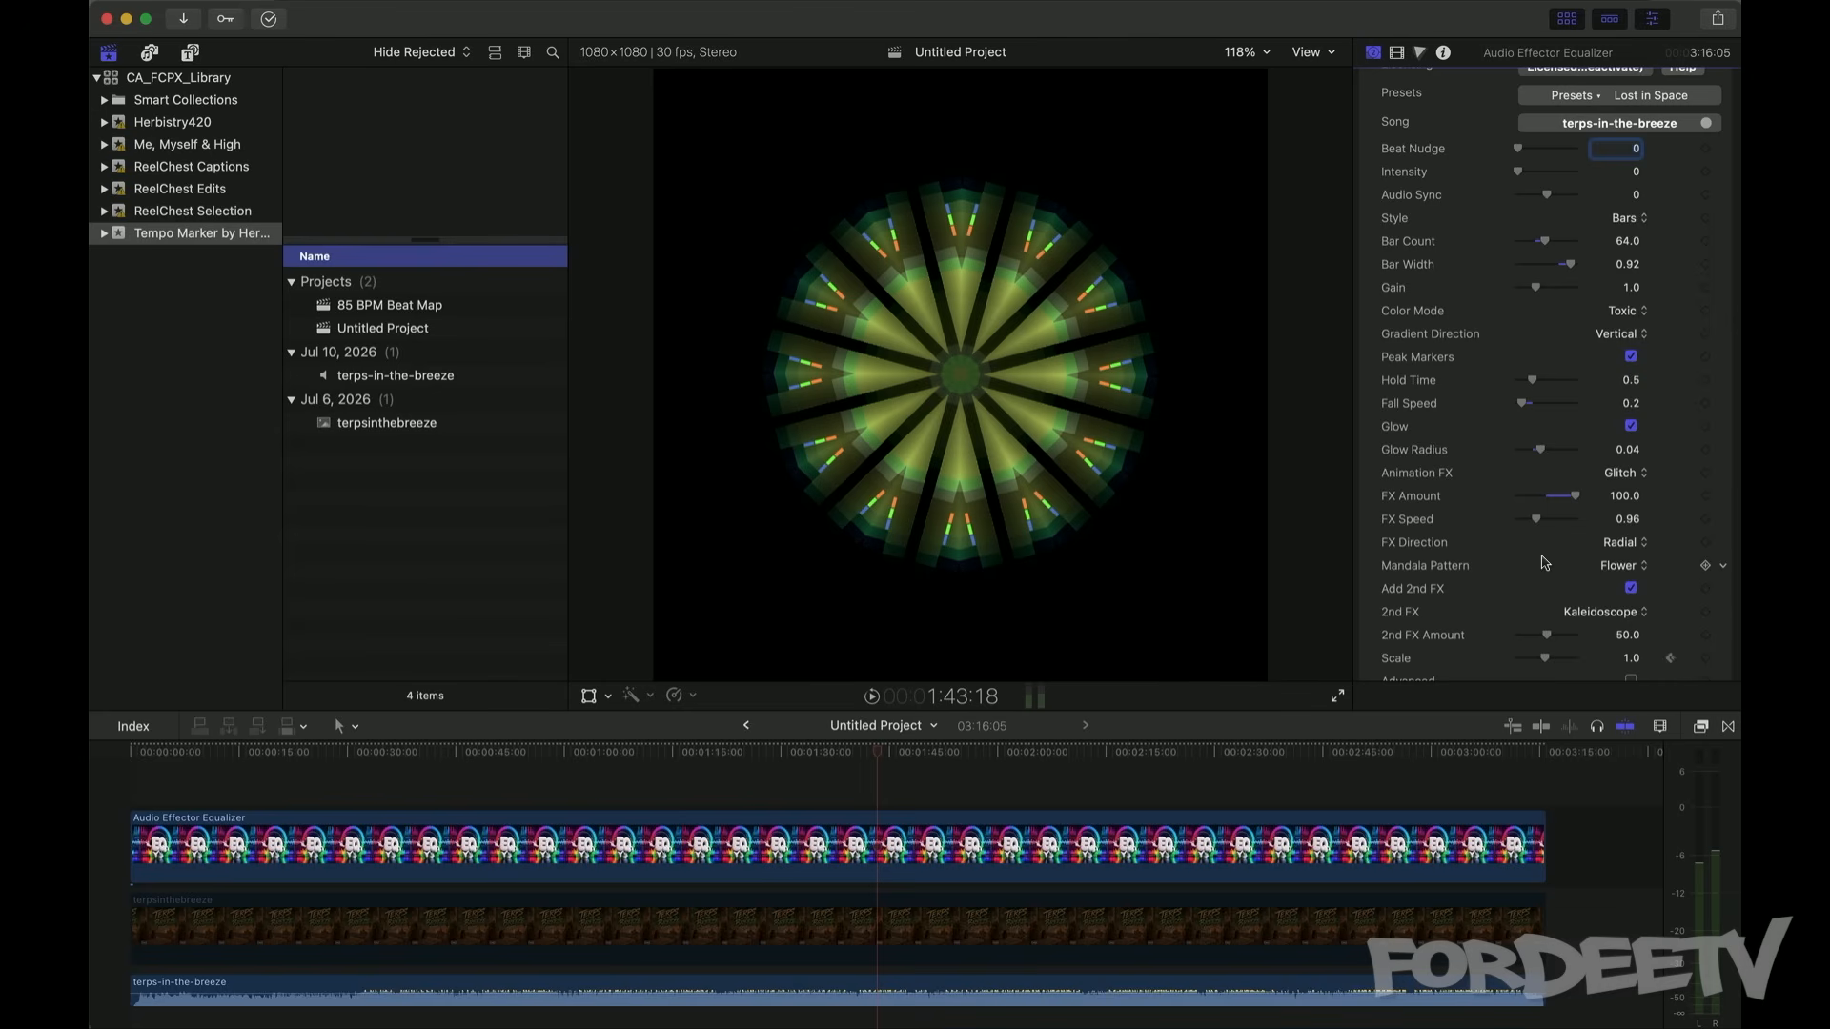
Step: Try the equalizer at a Scale of 2.0 and return it to 1.0
scroll(1546, 564, "down", 2)
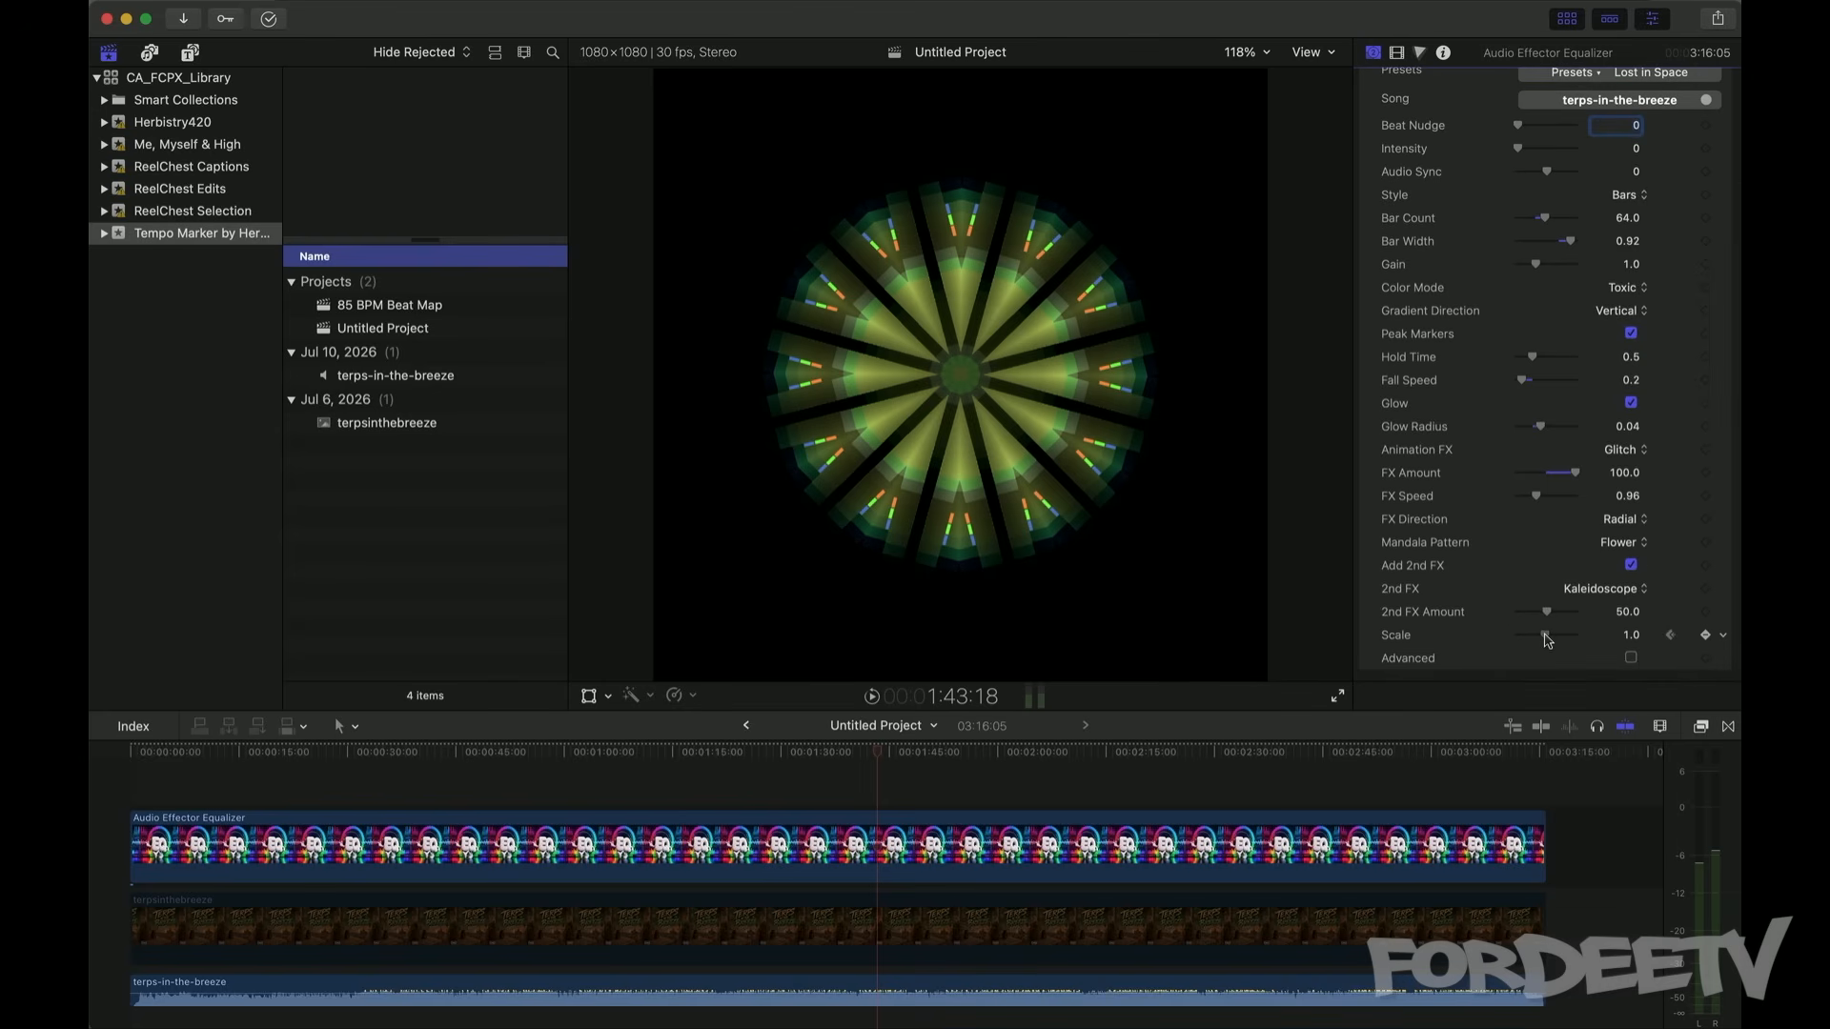
left_click_drag(1545, 635, 1582, 642)
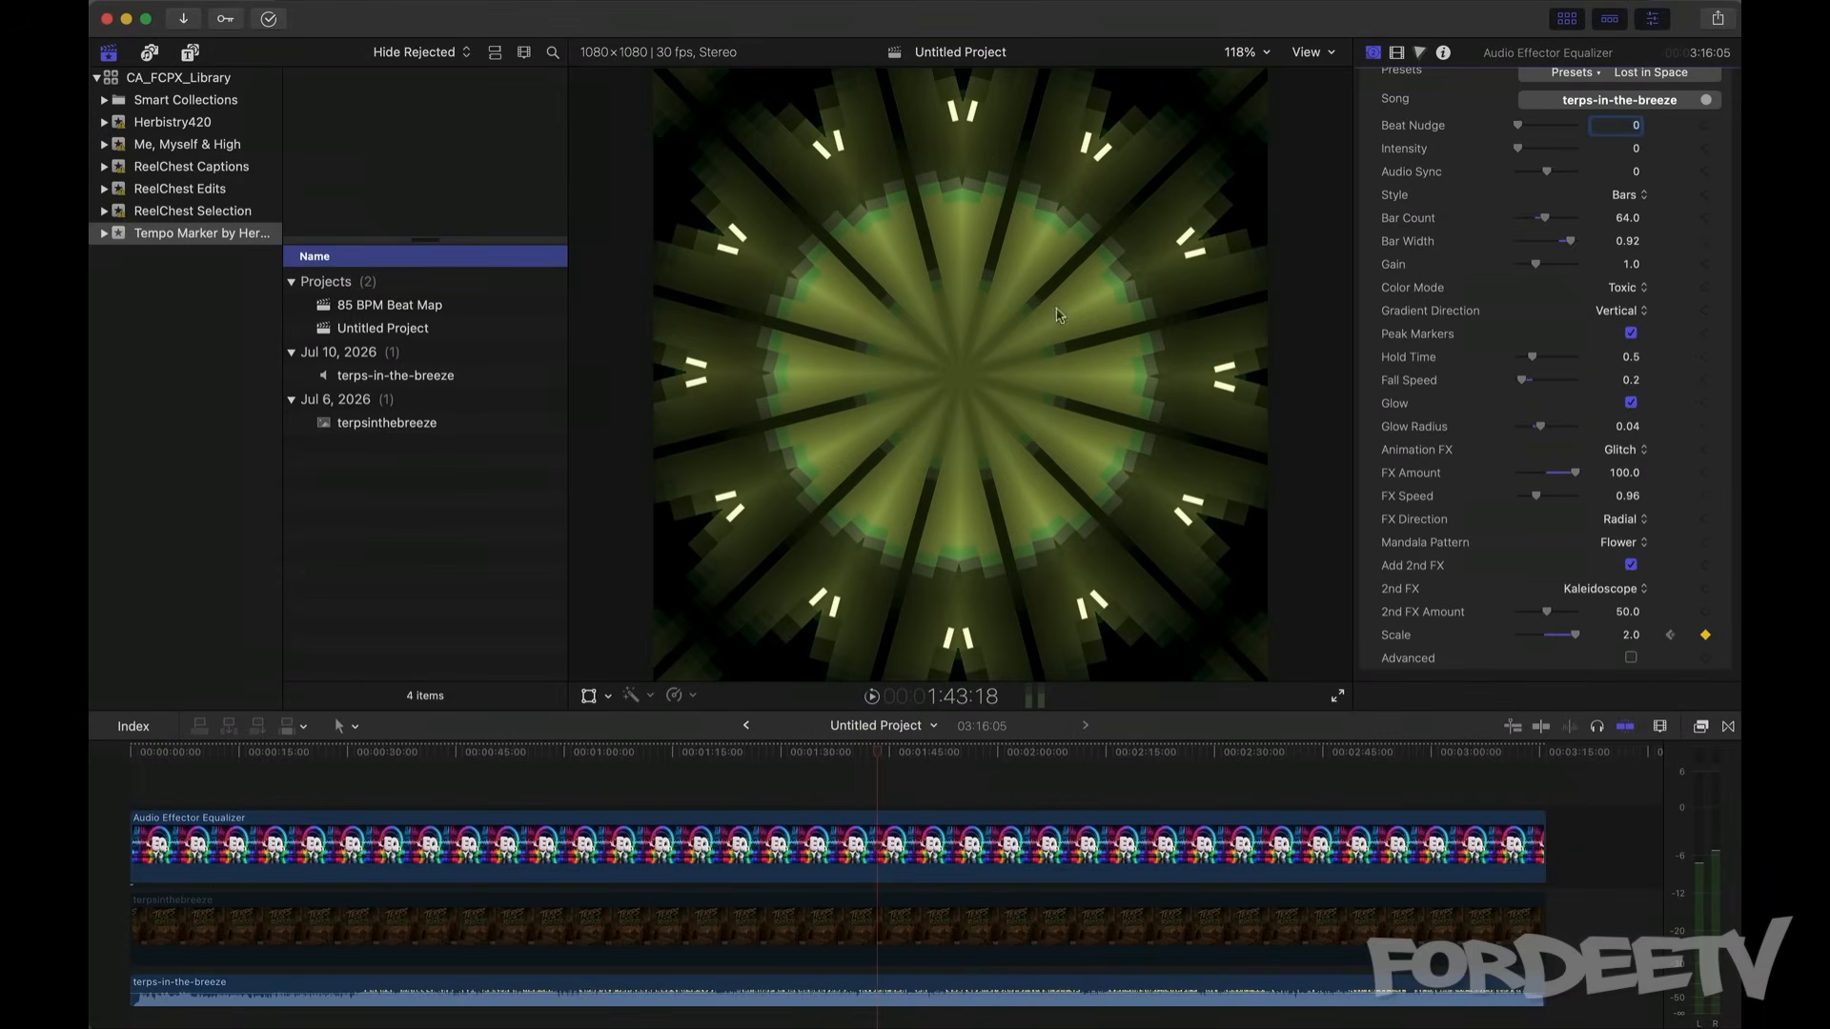
left_click(1629, 635)
key("Return")
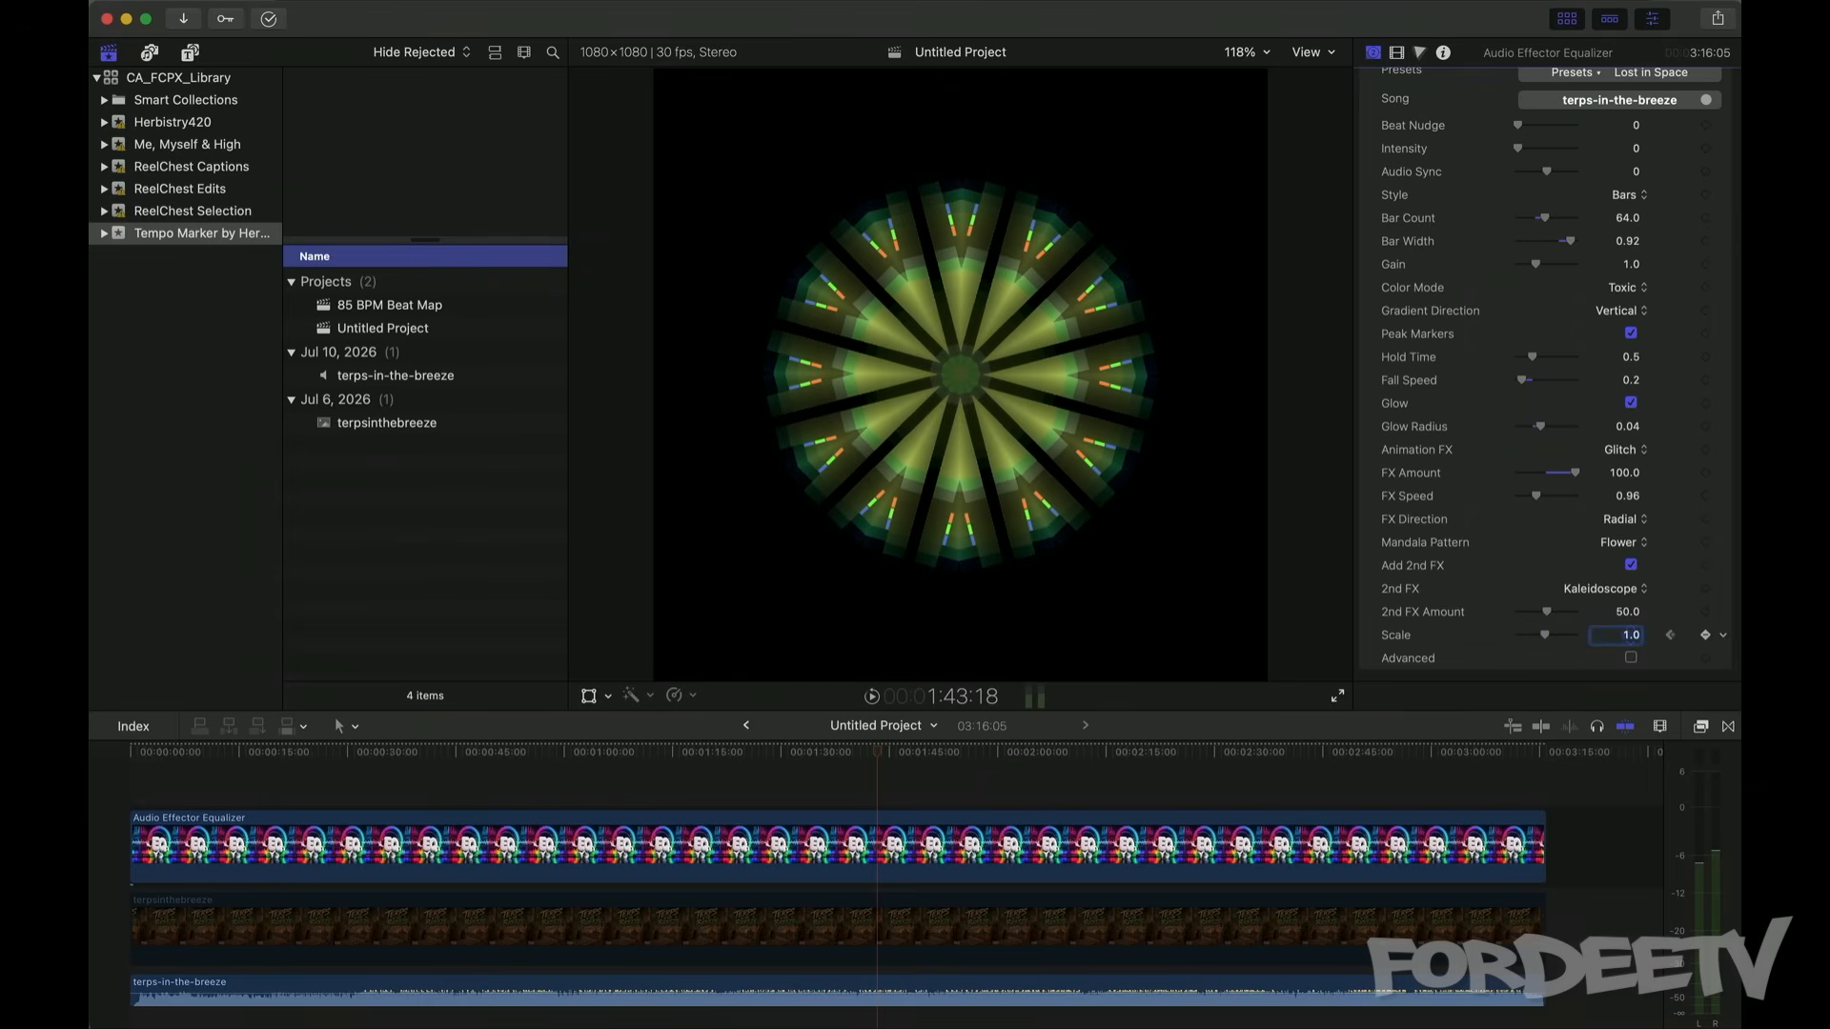
Step: Enable the equalizer's Advanced option and view the additional settings it offers
left_click(1632, 660)
scroll(1443, 593, "down", 2)
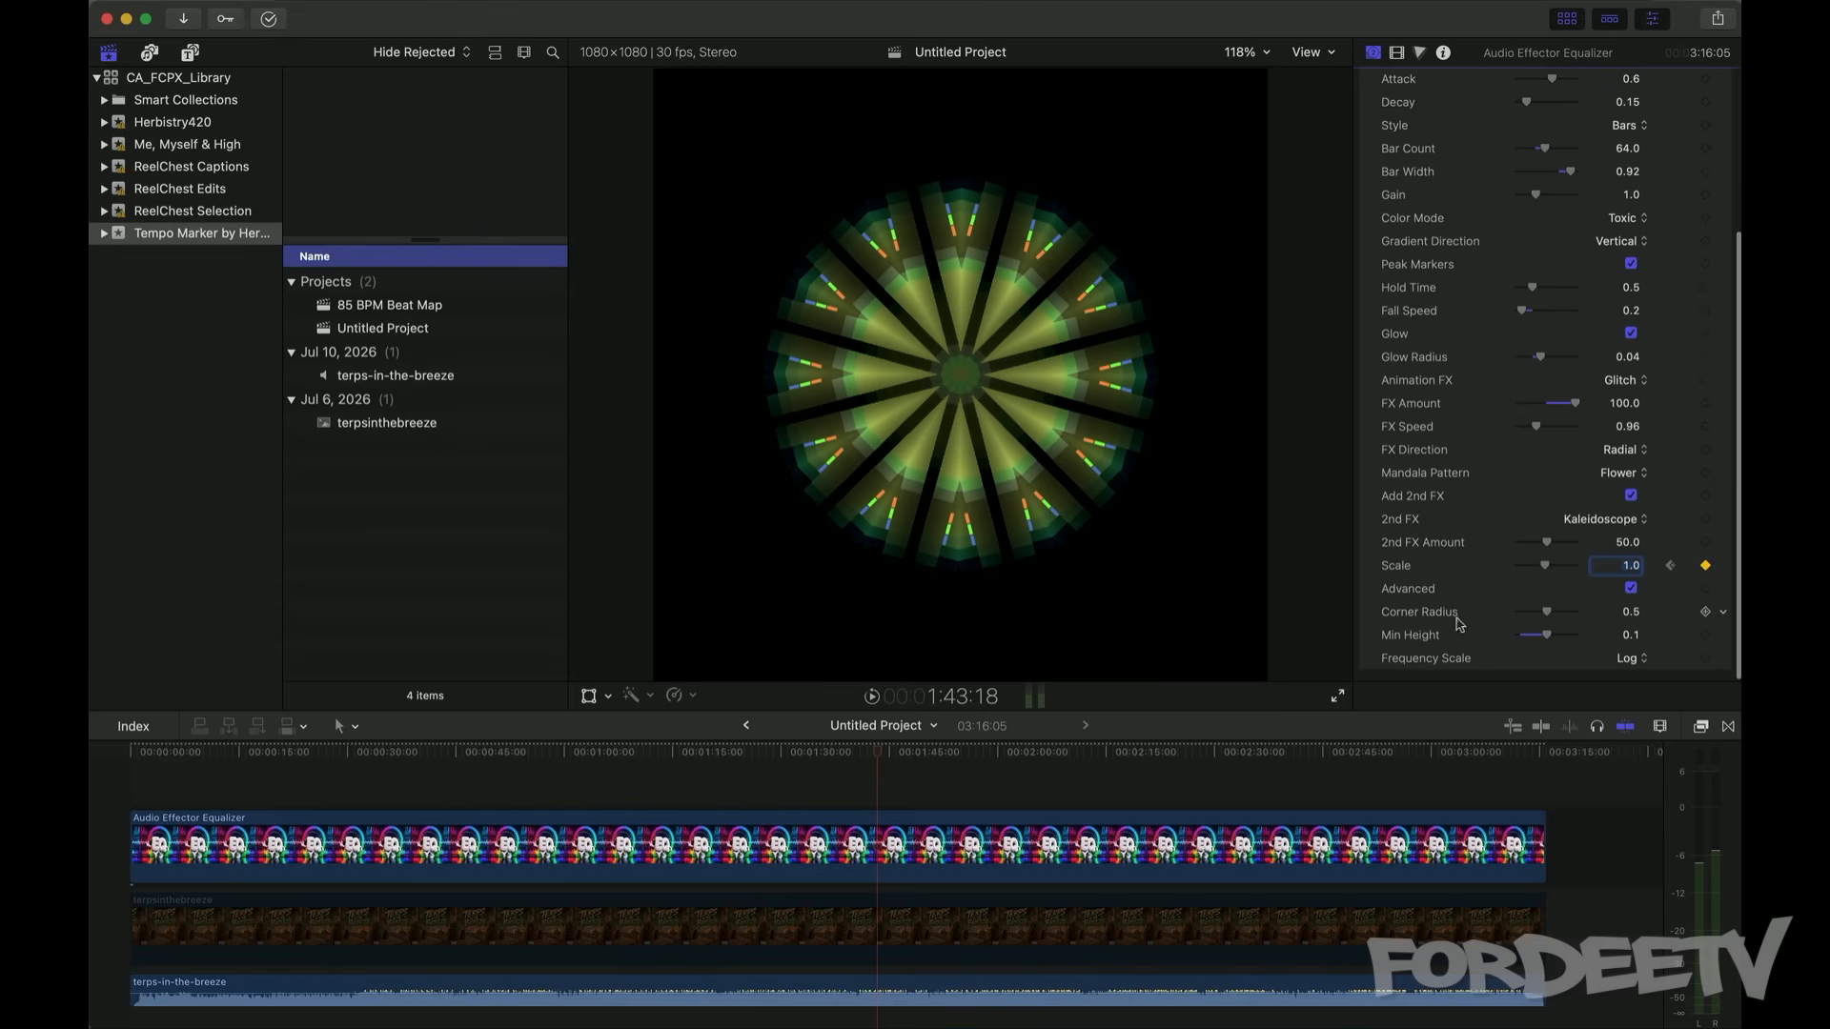
scroll(1572, 277, "up", 2)
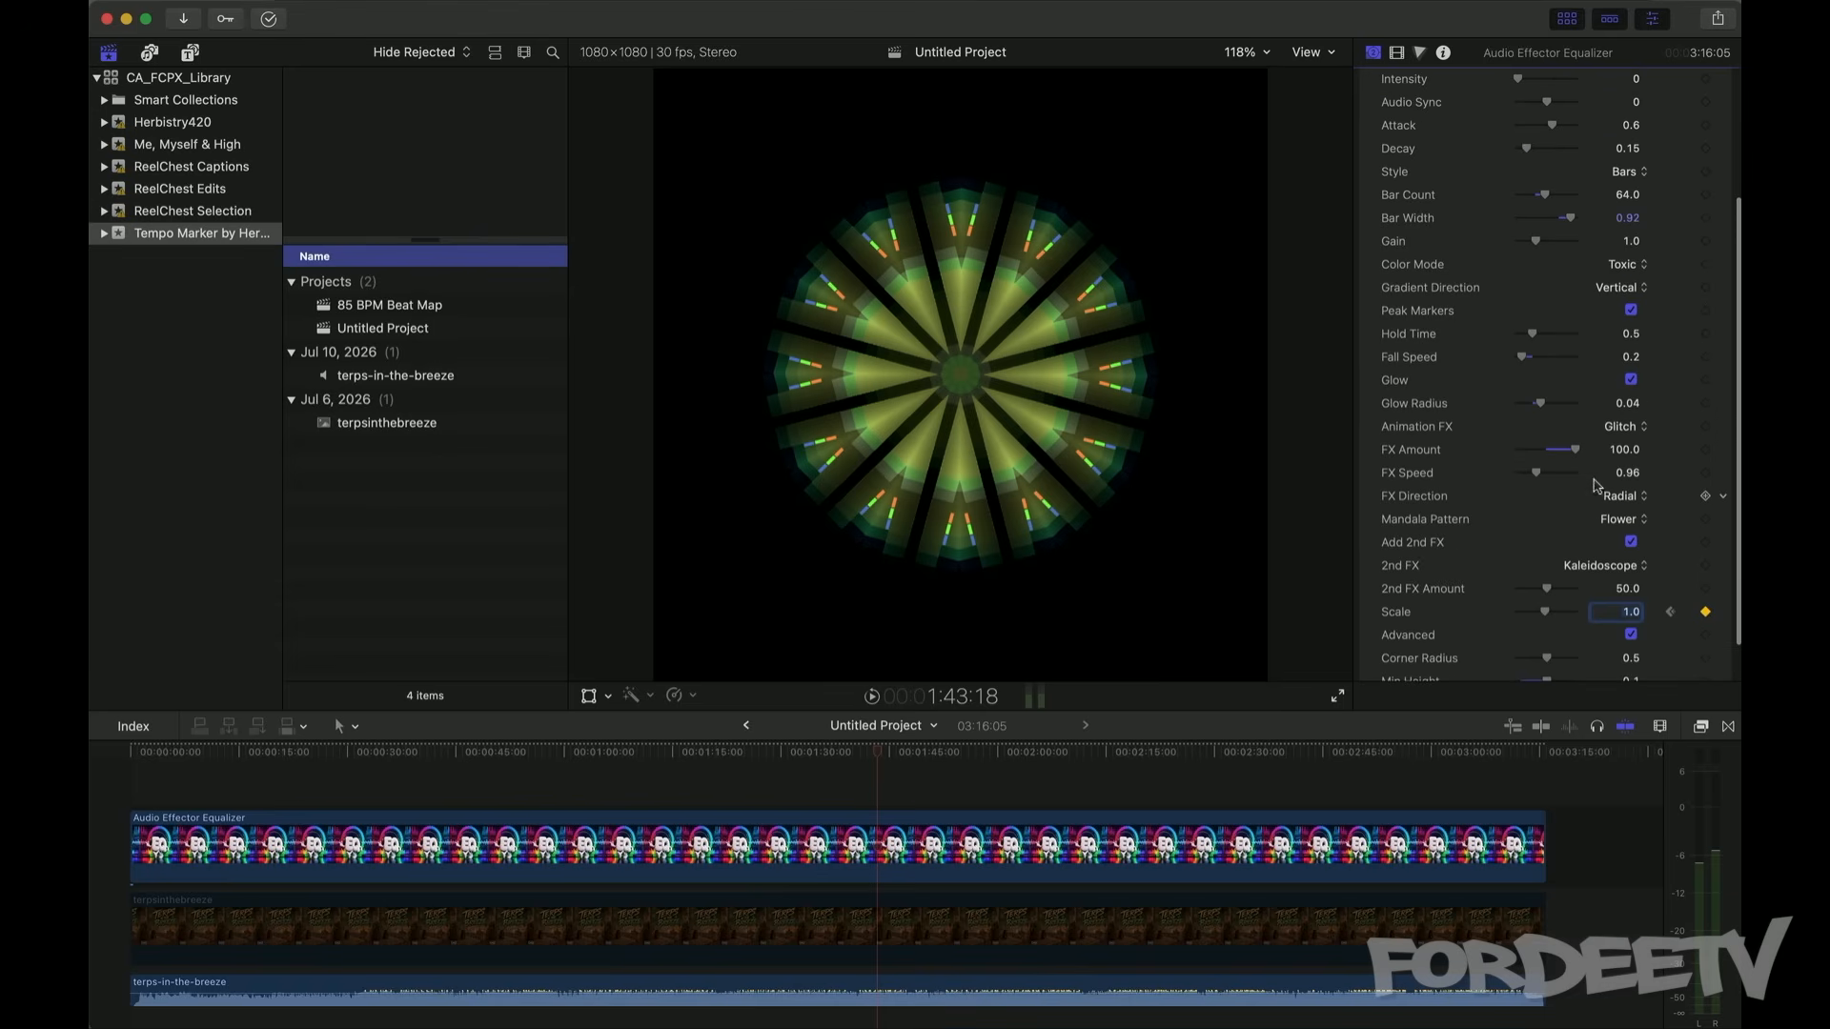
Step: Set the Animation FX to None and turn off Peak Markers and Glow
left_click(1614, 427)
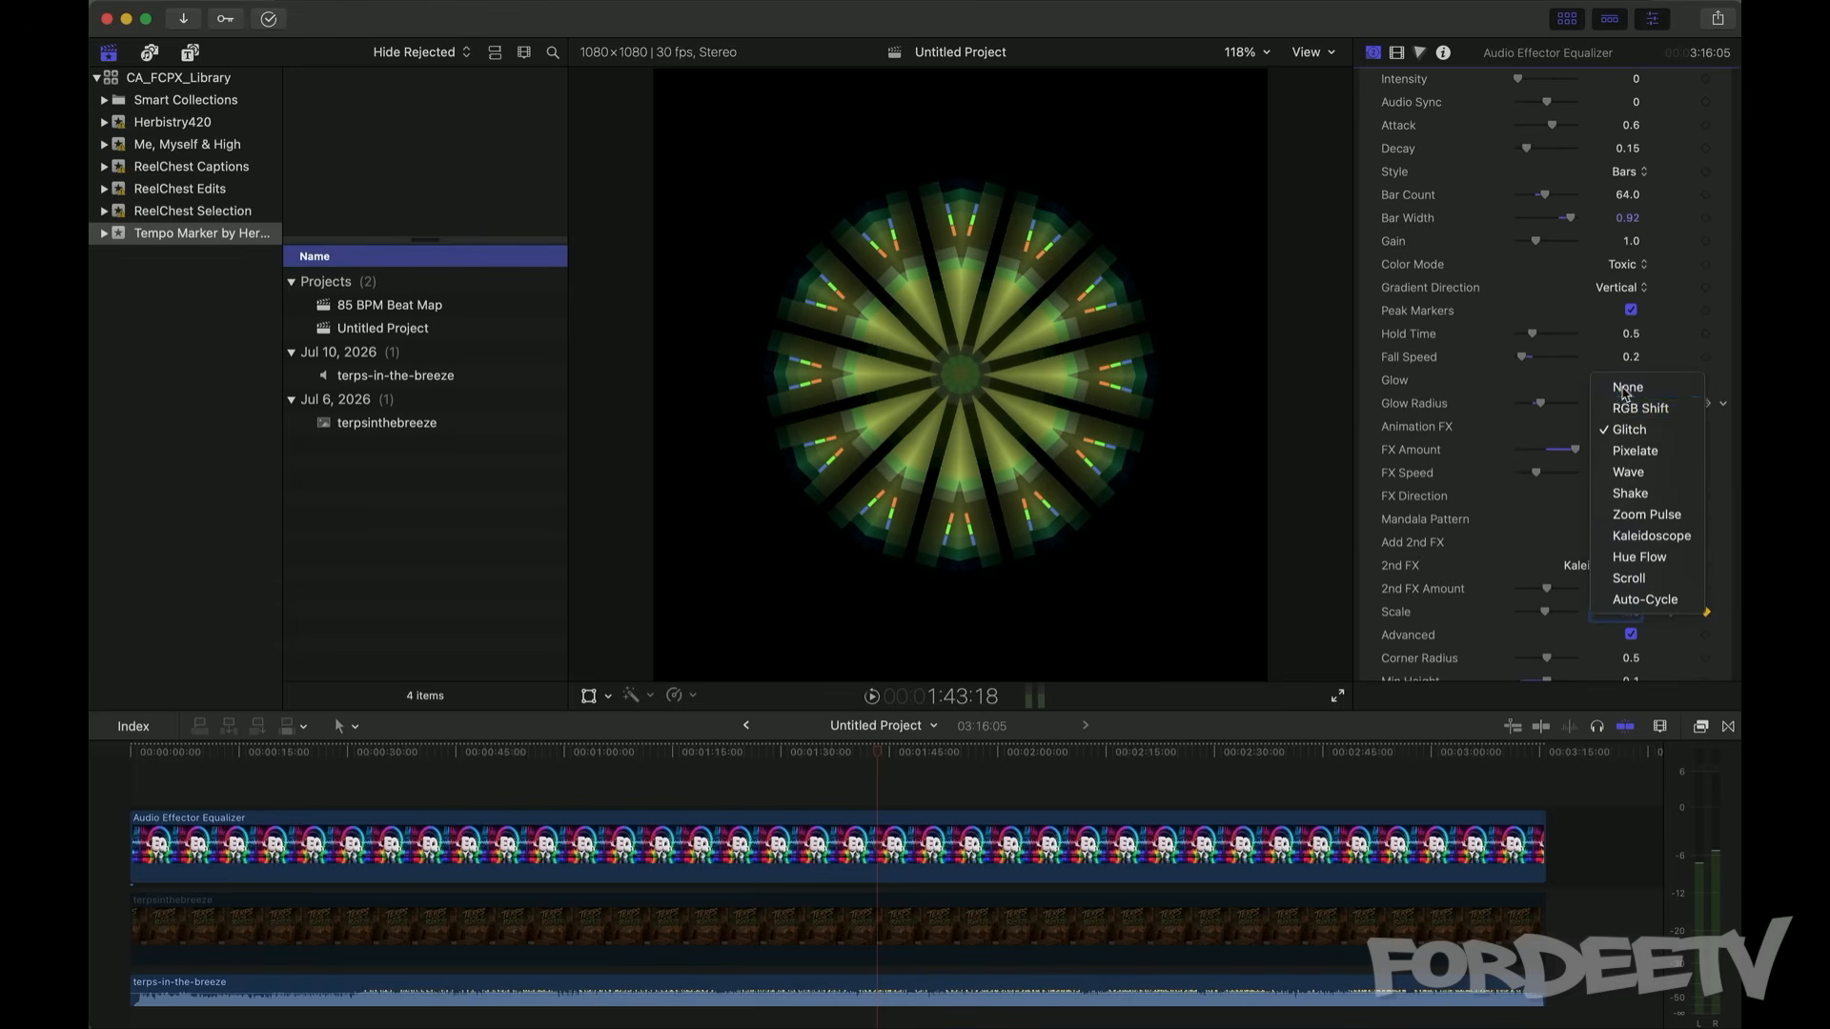
left_click(1624, 390)
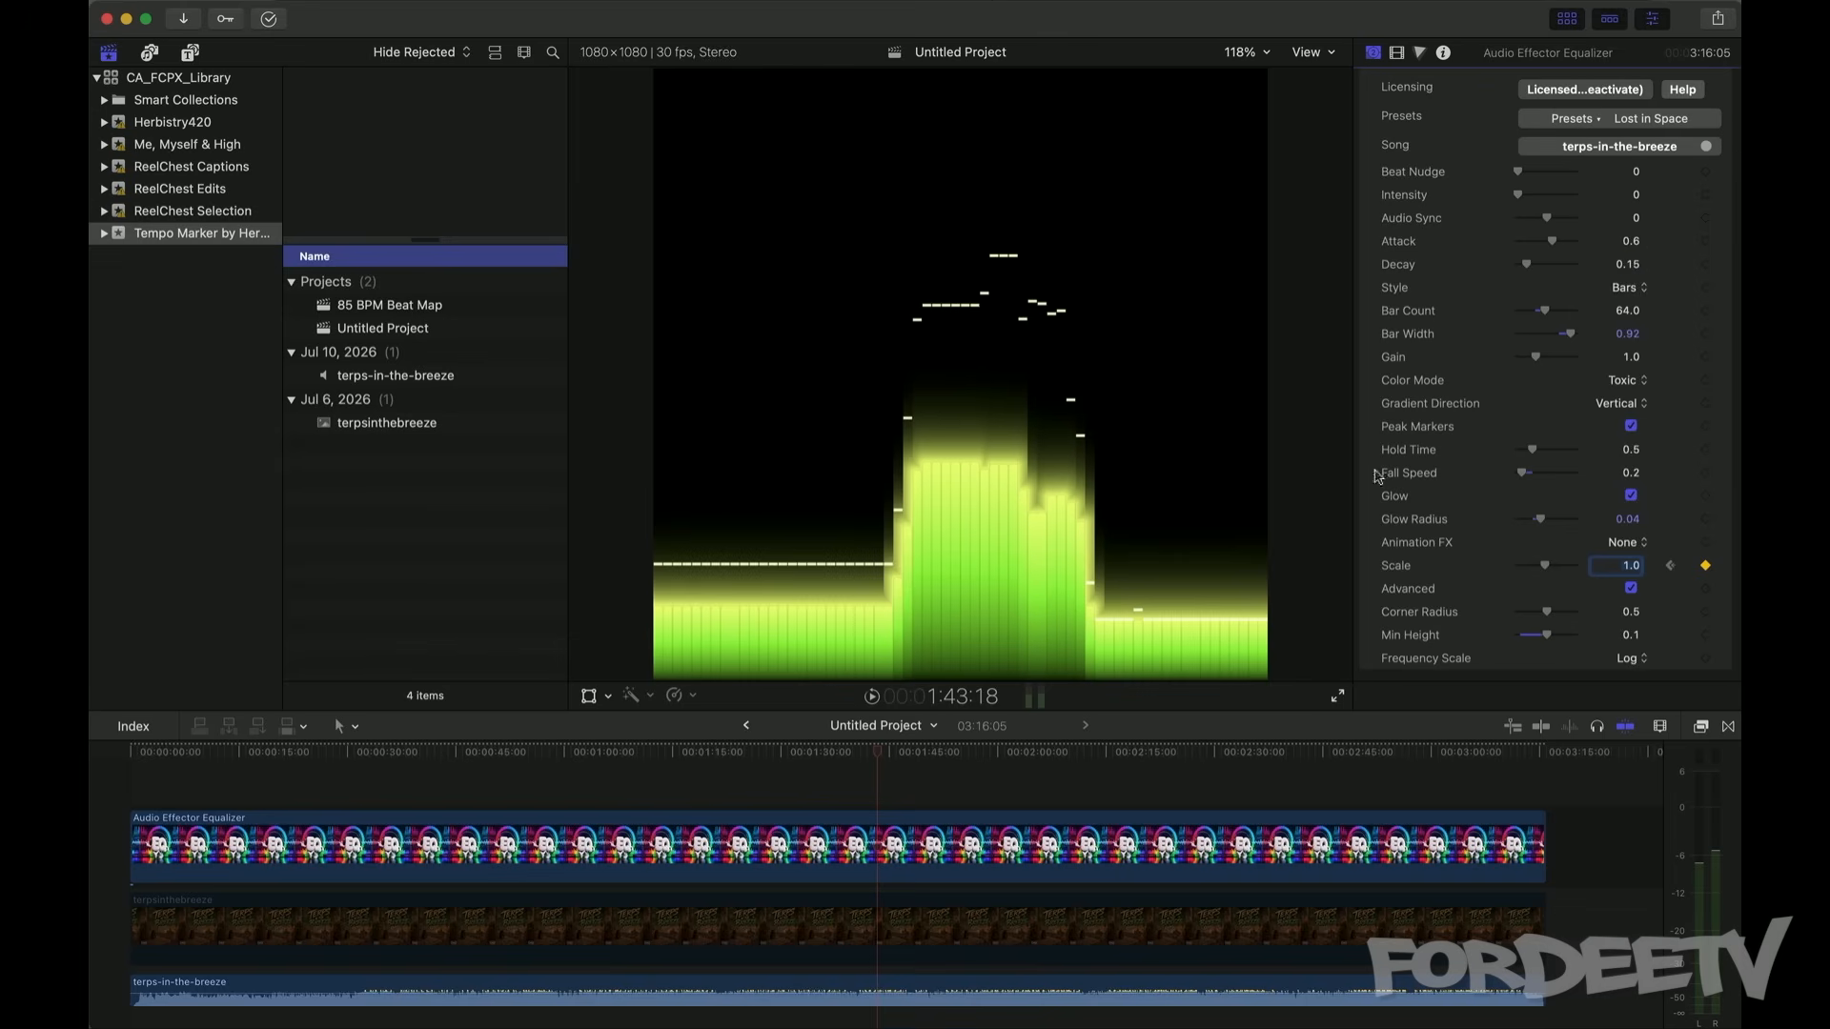
left_click(1631, 426)
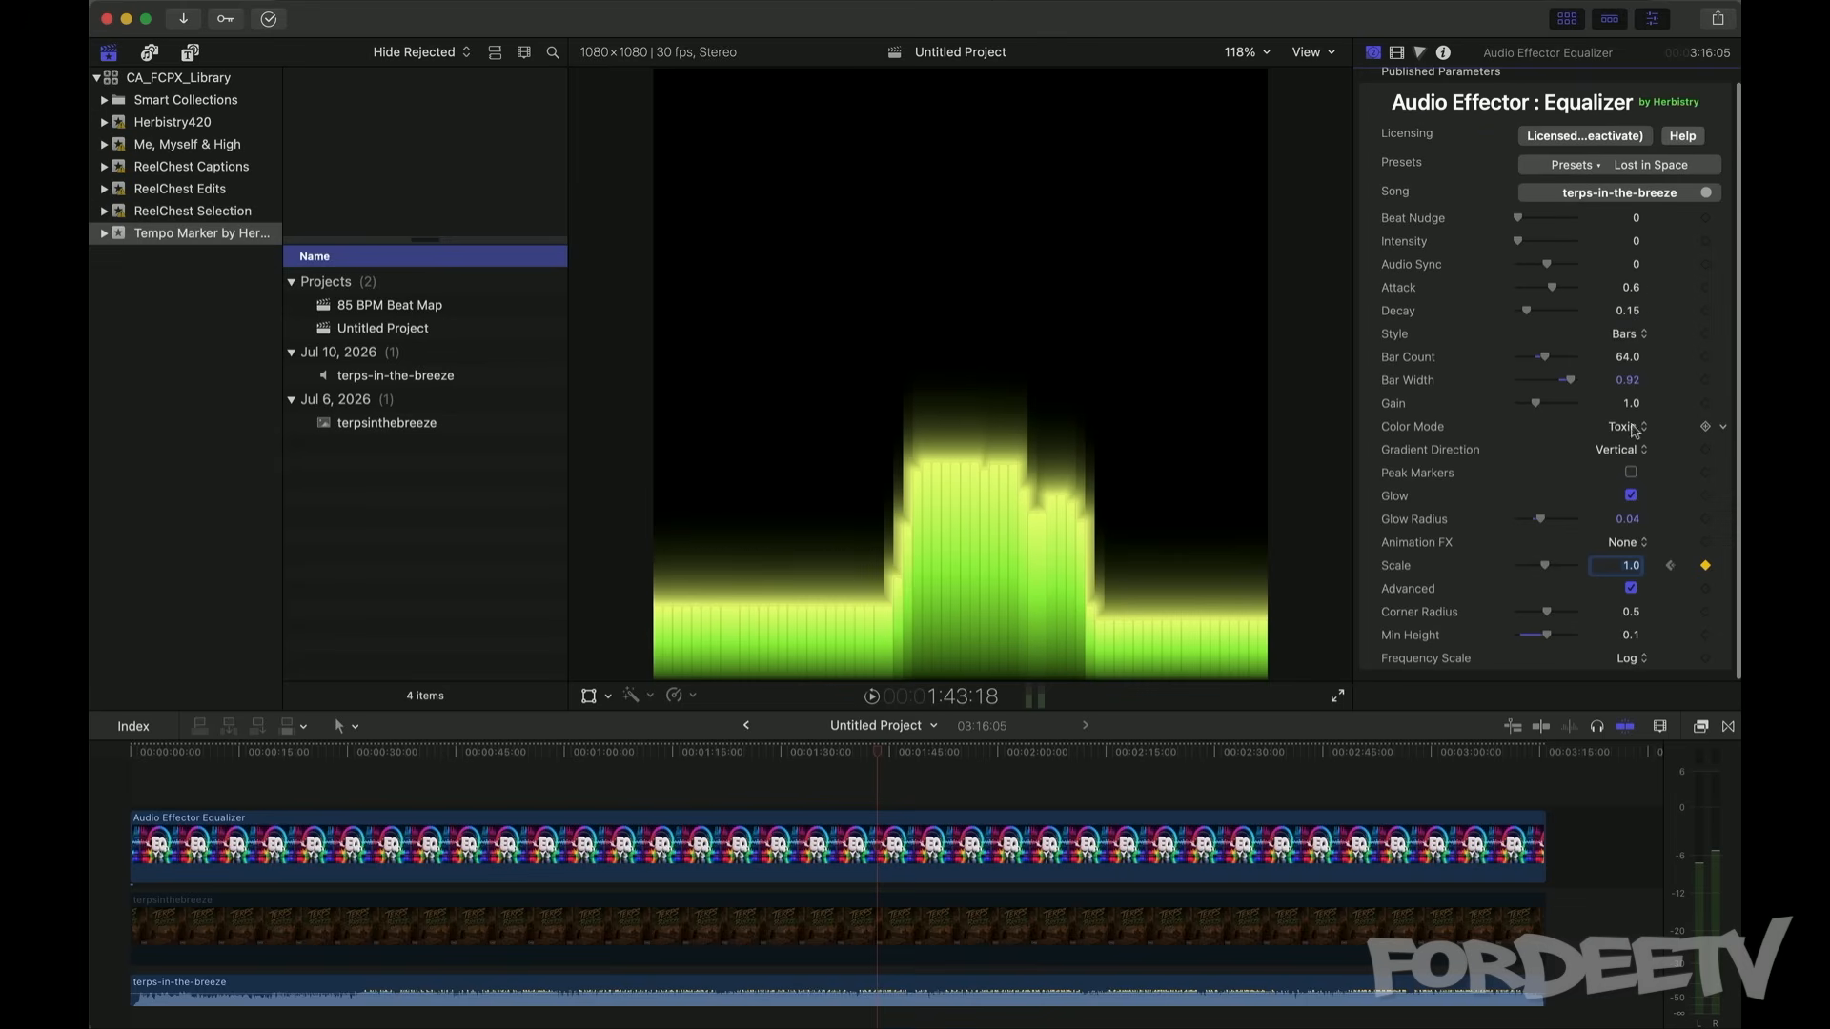
left_click(1631, 497)
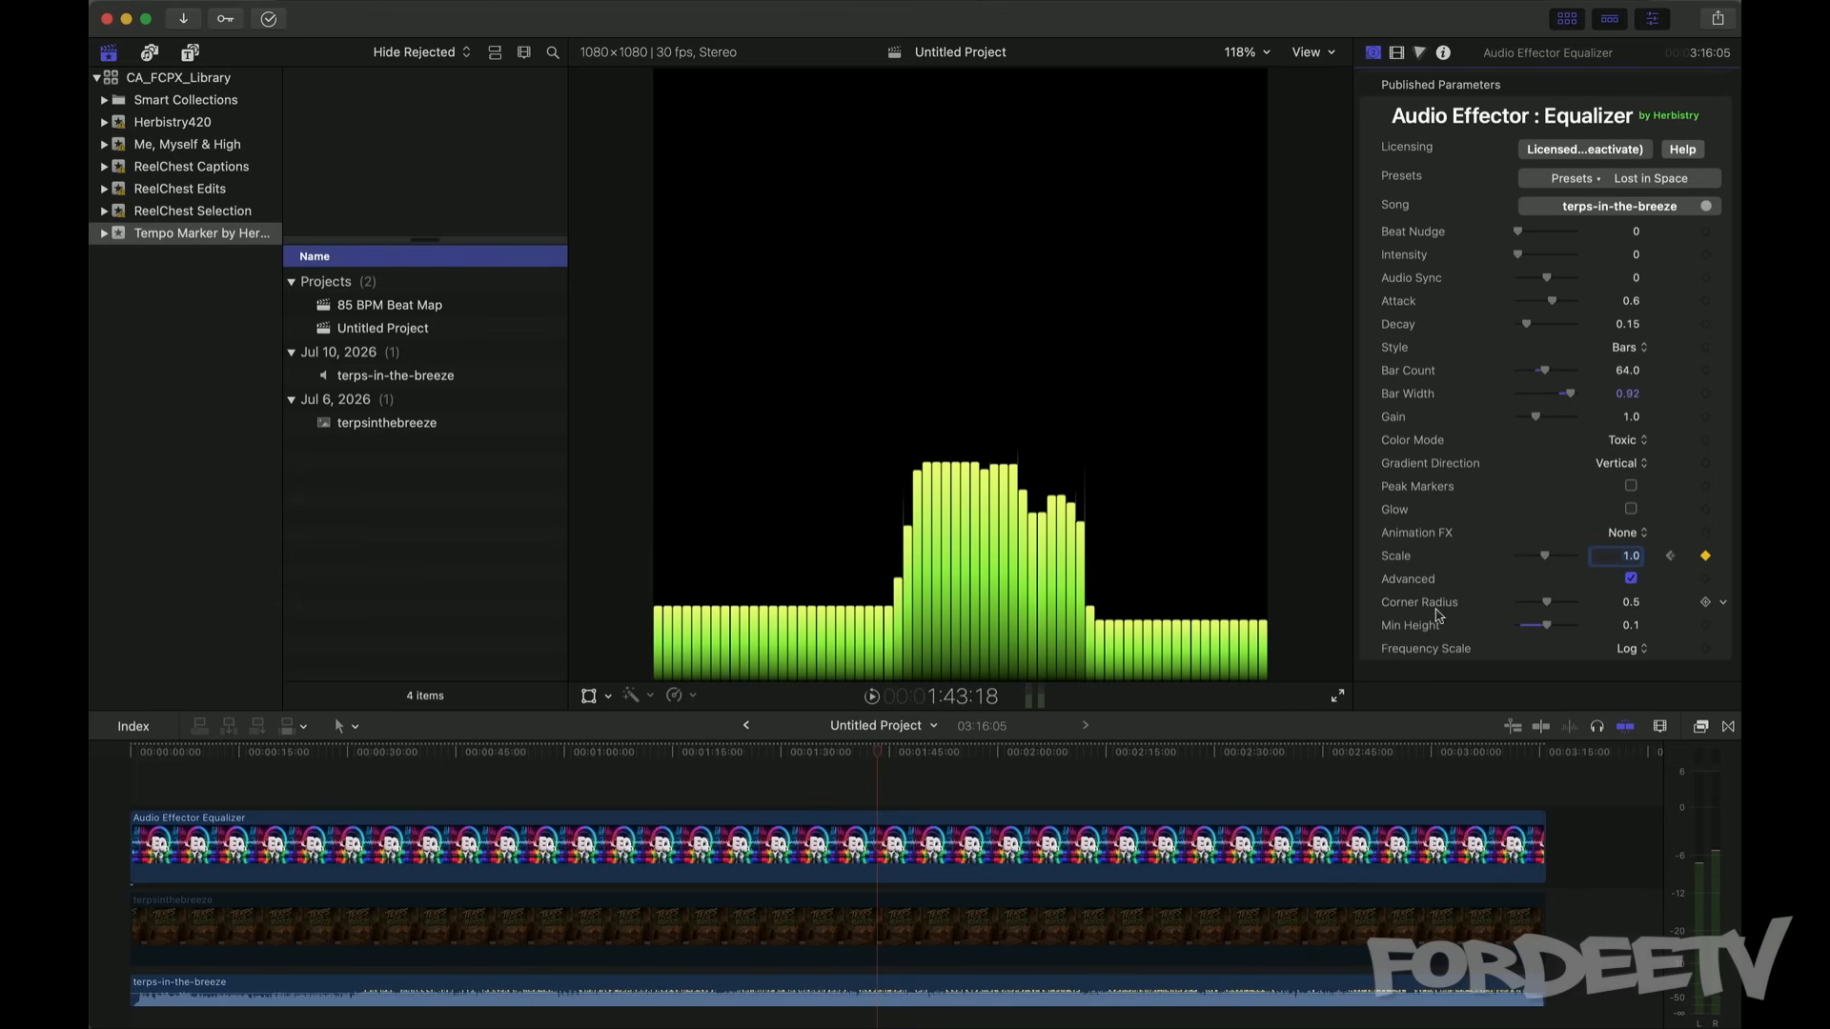
Step: Try the lowest Corner Radius for the bars, set it to 1.0, and raise the Min Height to 0.13
left_click_drag(1546, 604, 1483, 612)
left_click_drag(1522, 607, 1574, 602)
mouse_move(1550, 630)
left_mouse_down()
mouse_move(1528, 640)
mouse_move(1562, 636)
left_mouse_up()
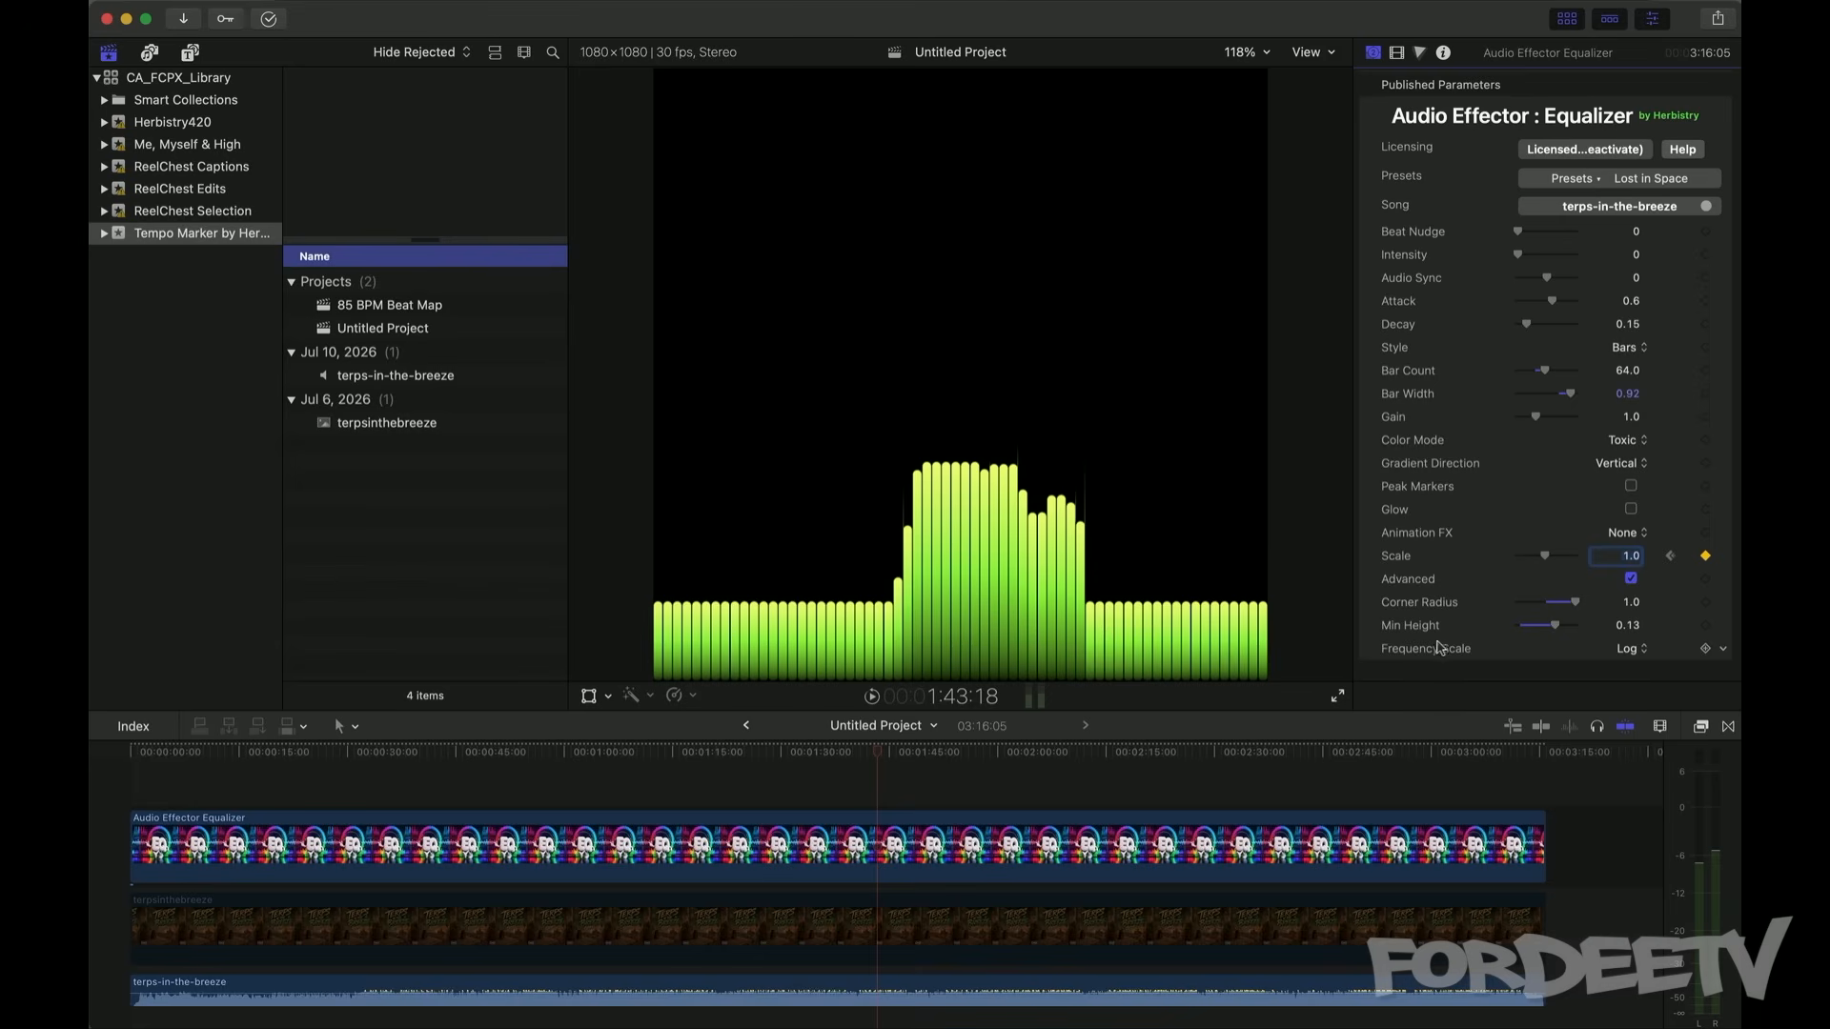
Step: Try the Linear Frequency Scale and return it to Log
left_click(1627, 651)
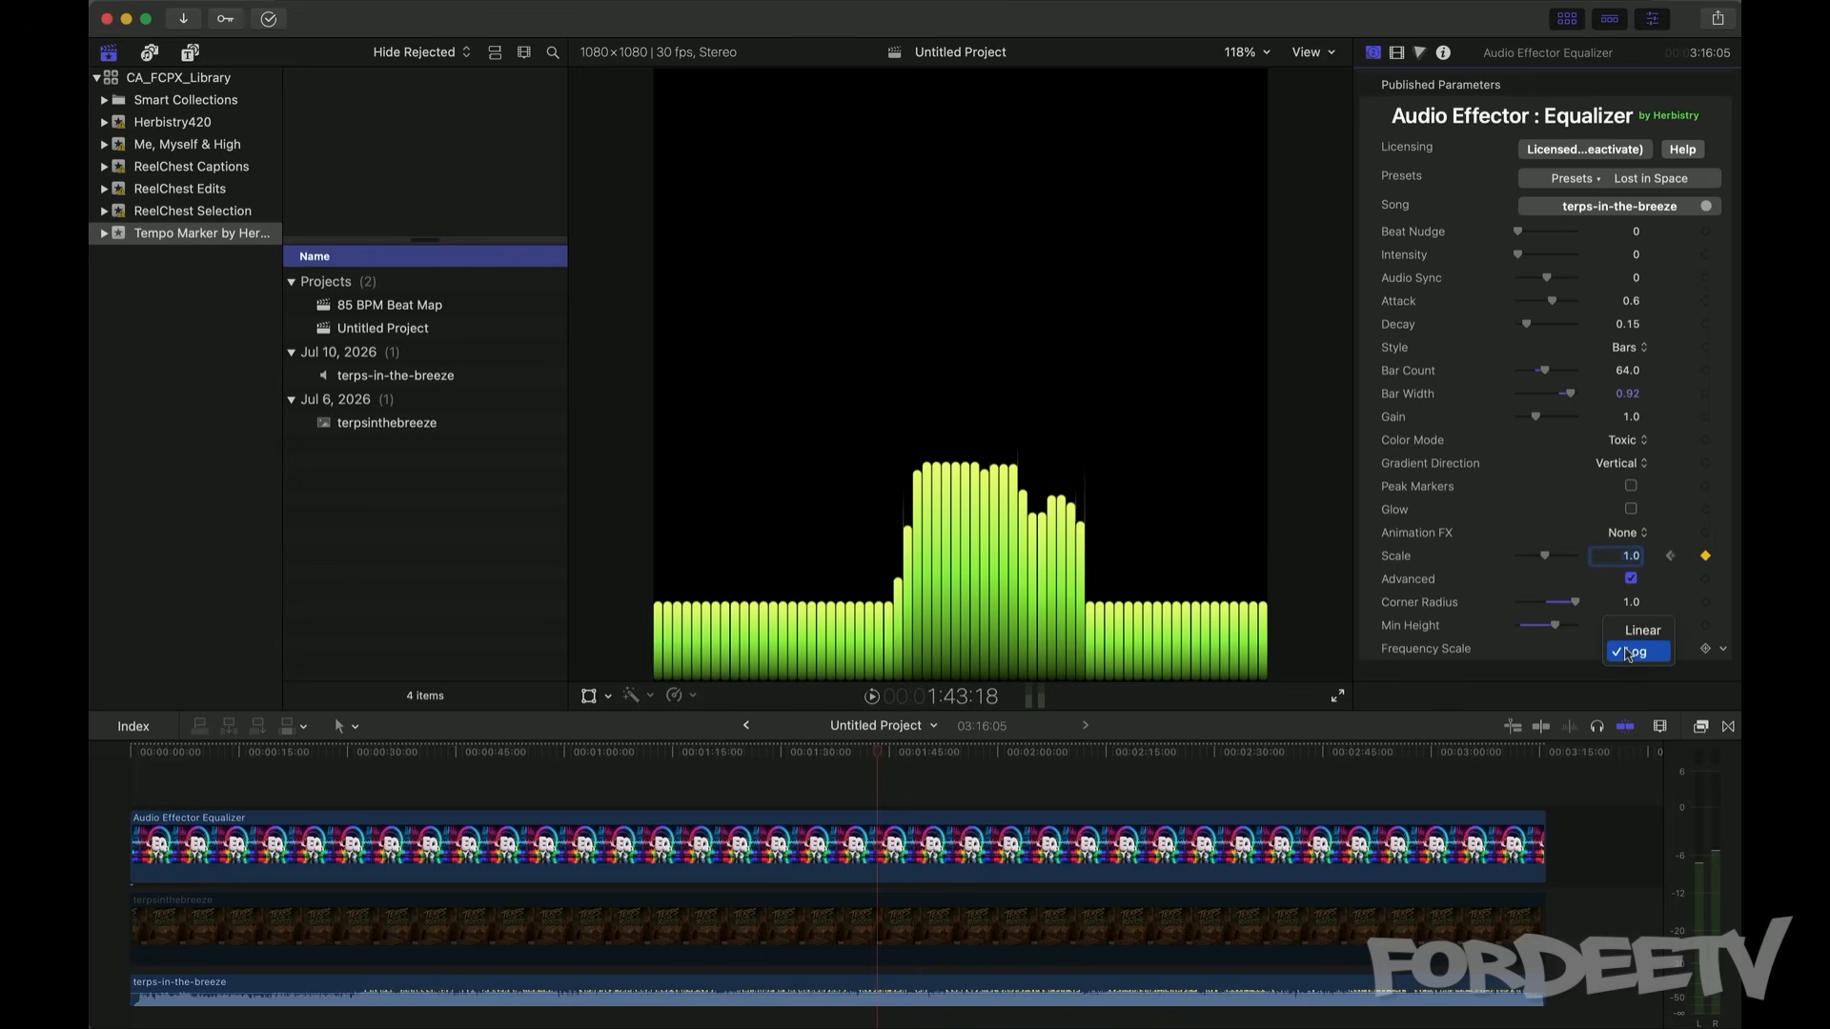
left_click(1631, 631)
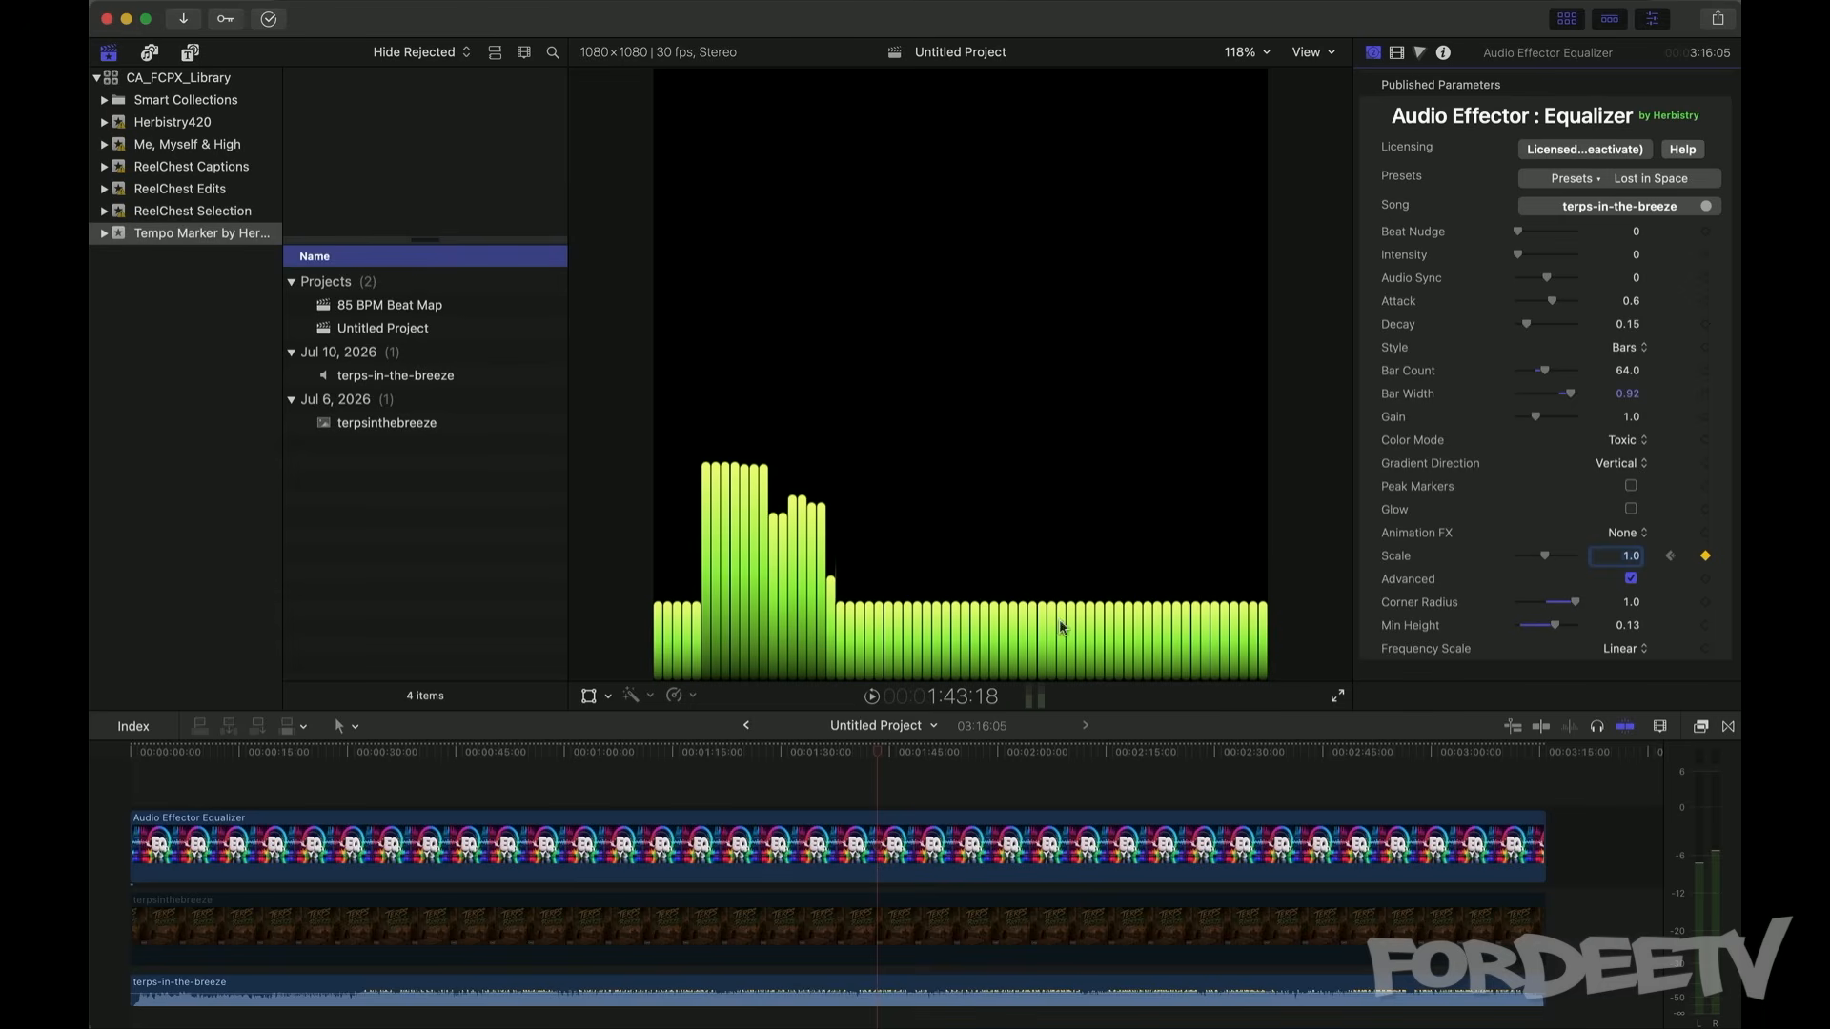
left_click(1636, 650)
left_click(1623, 674)
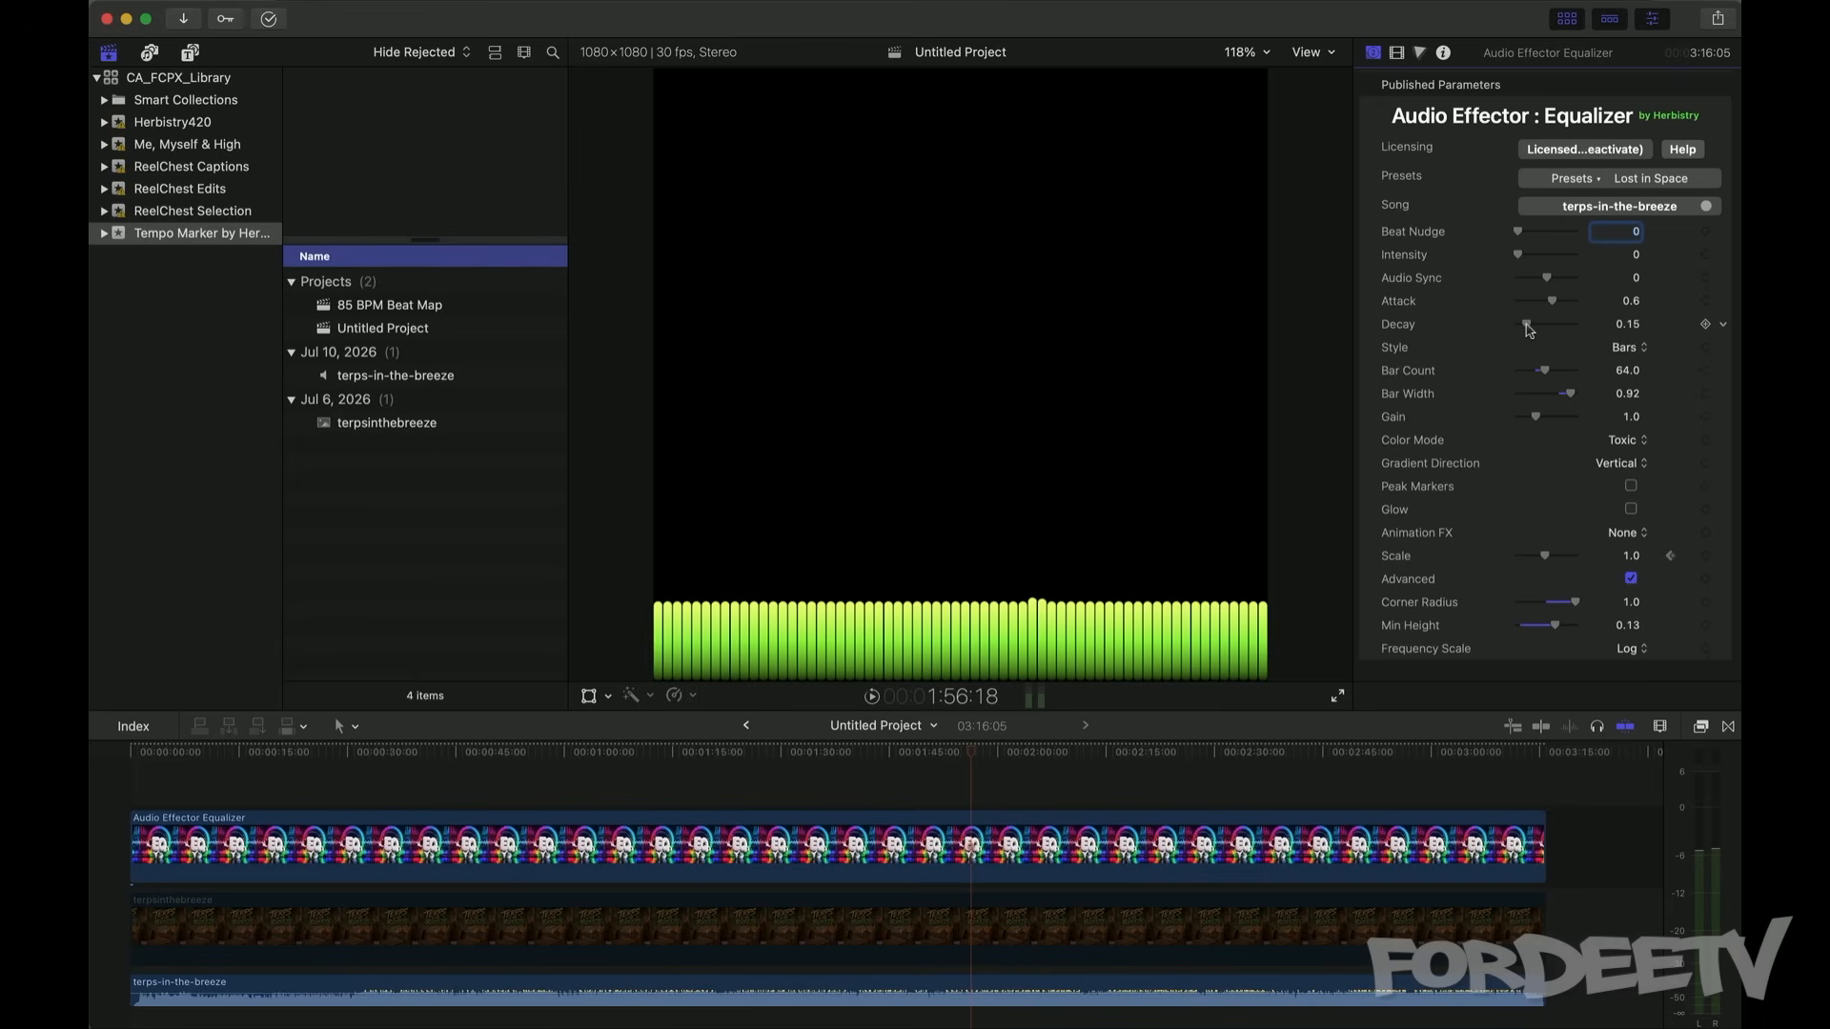
Step: Try a Decay of 0 and of 1.0, preview the higher setting with the song, and reset the parameter to 0.15
left_click_drag(1527, 328, 1511, 329)
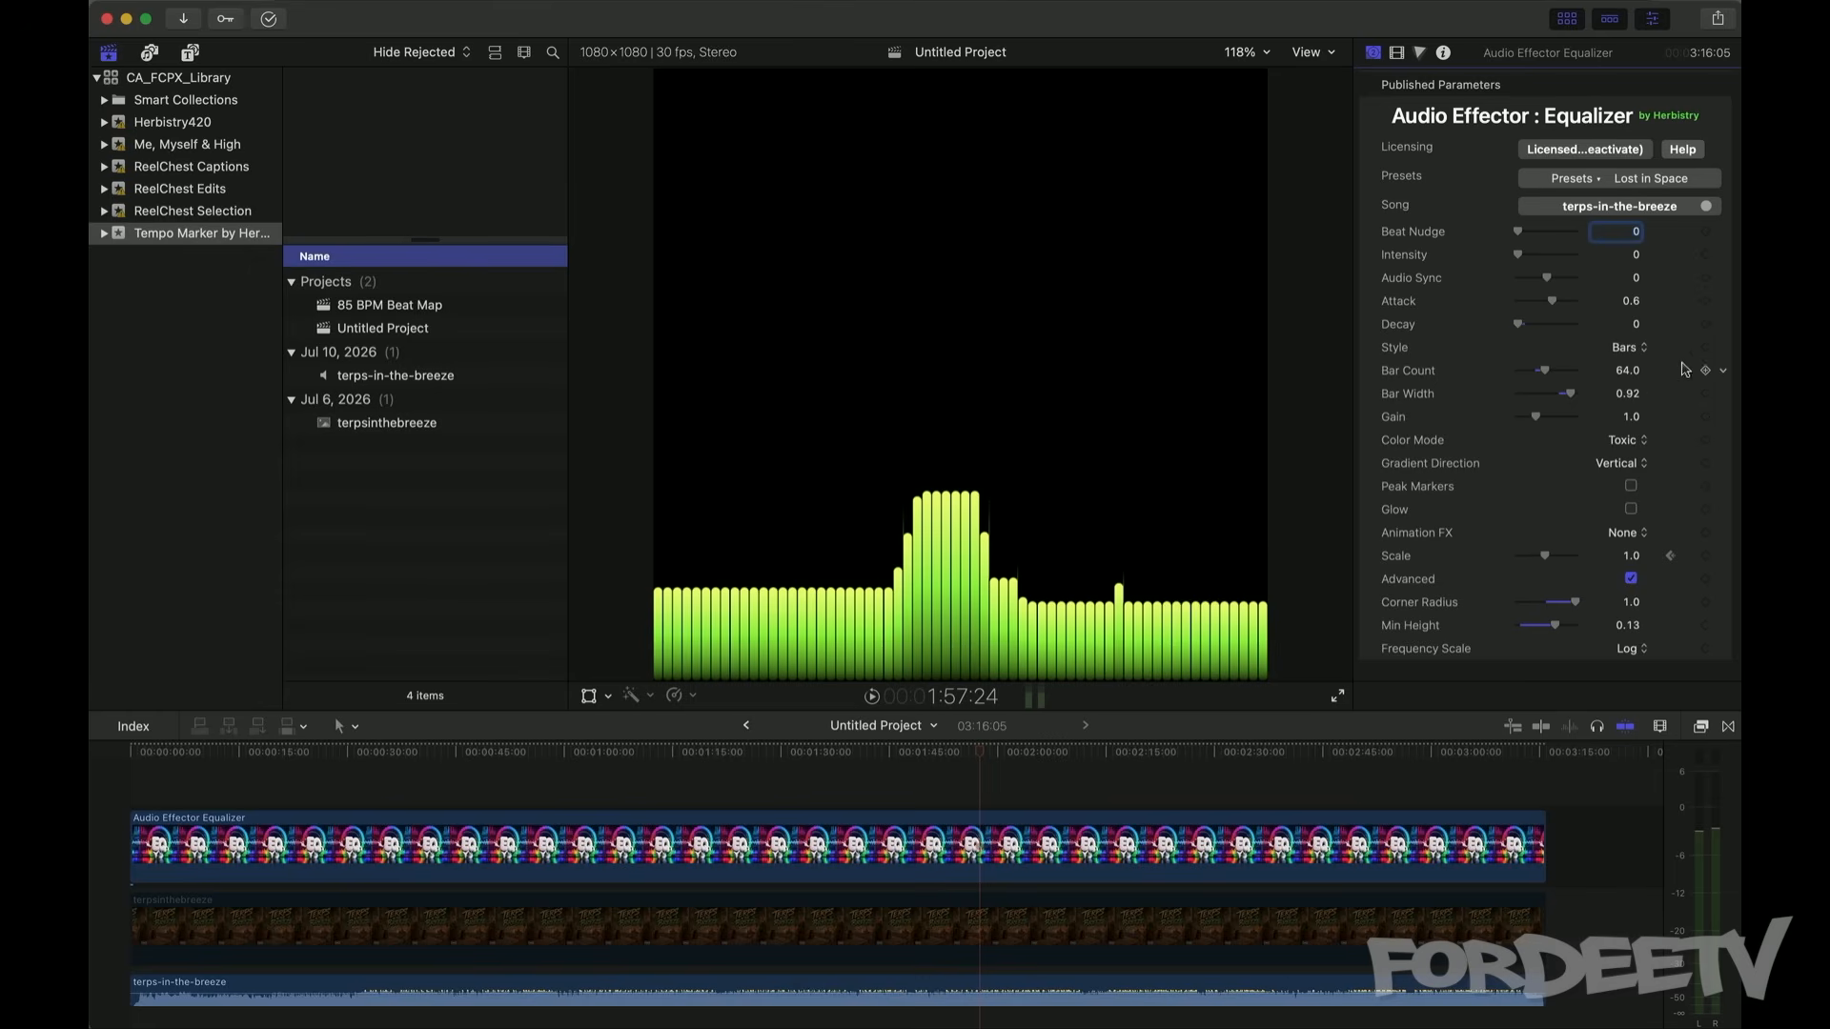
left_click_drag(1518, 324, 1575, 324)
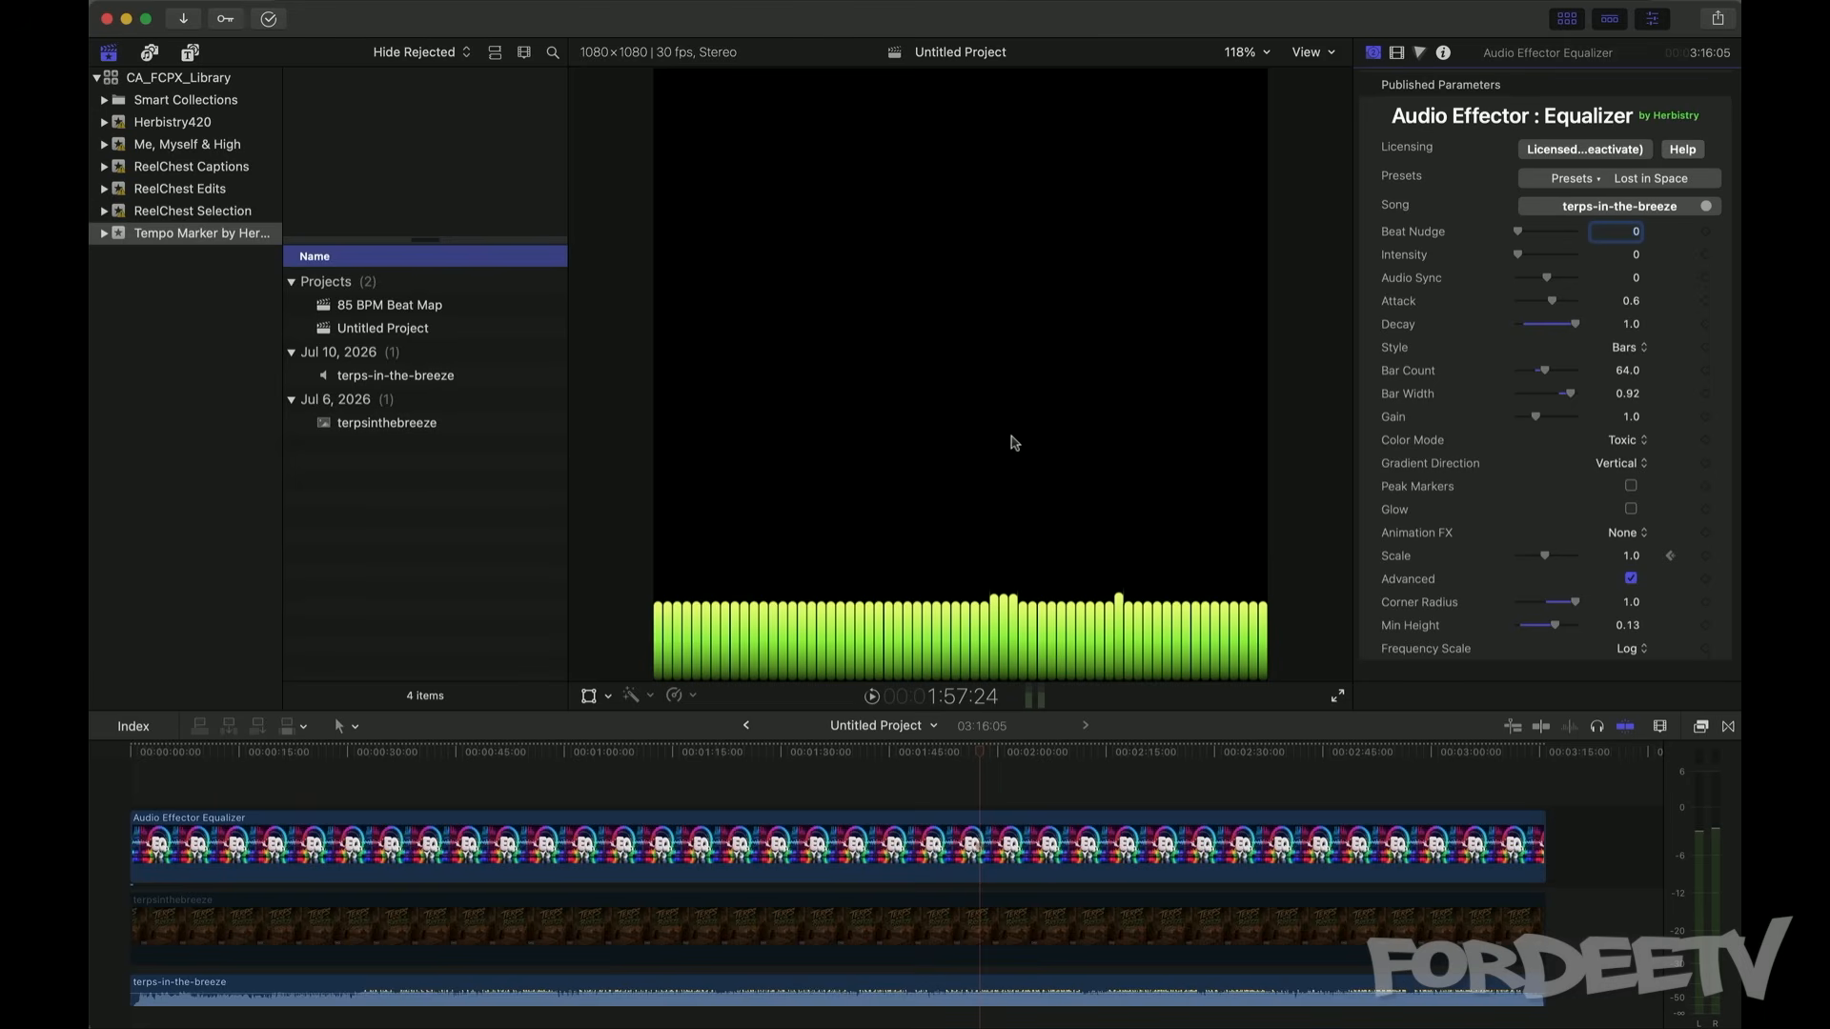
key("space")
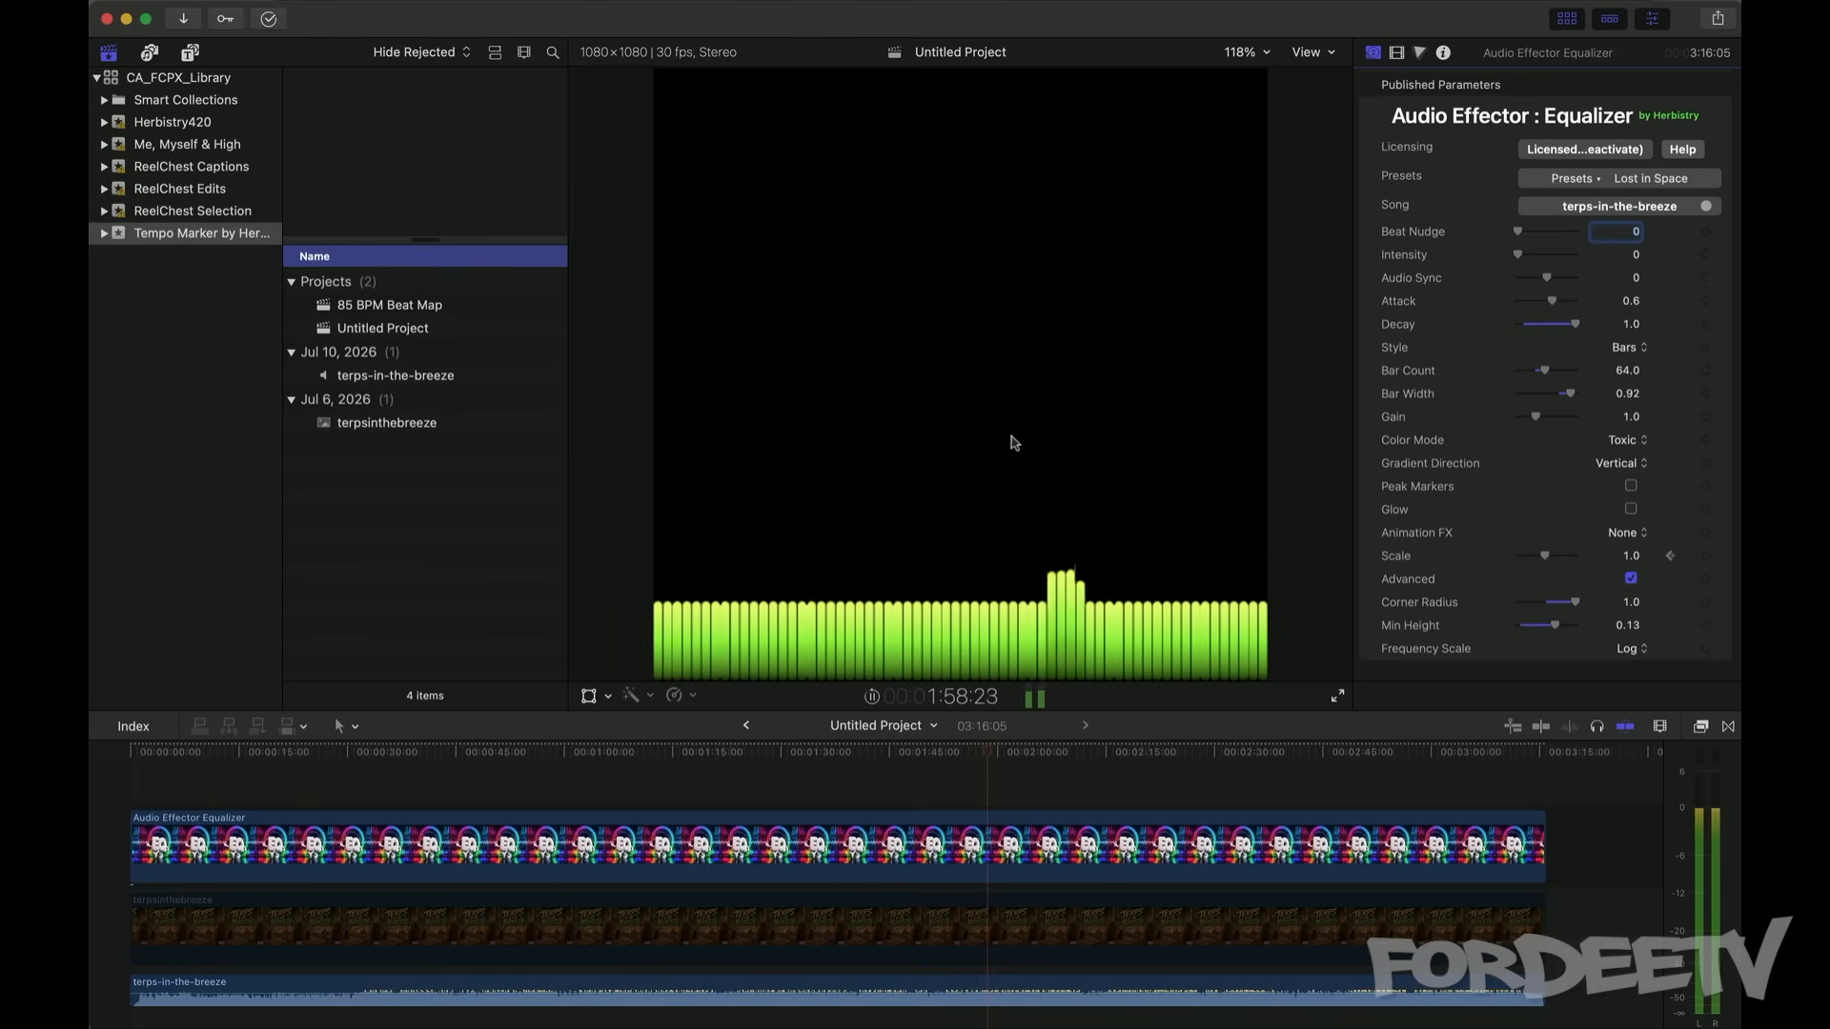
key("space")
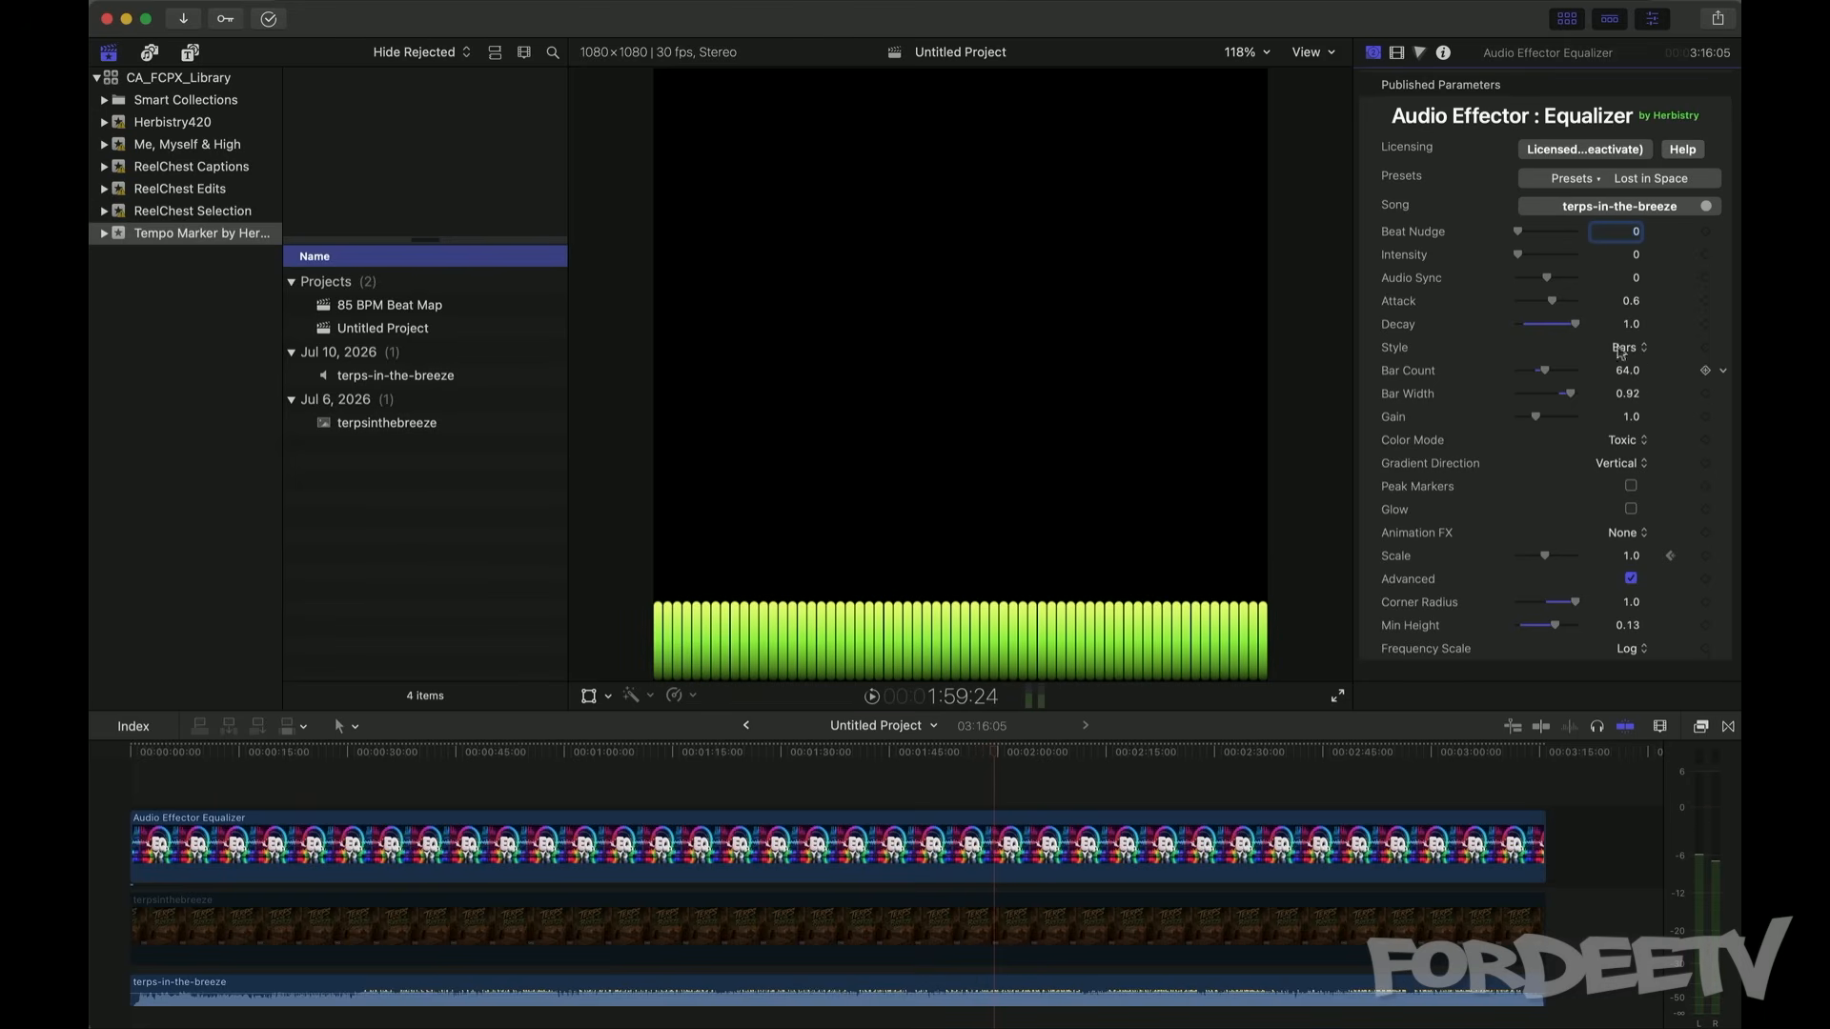
left_click(1722, 325)
left_click(1639, 398)
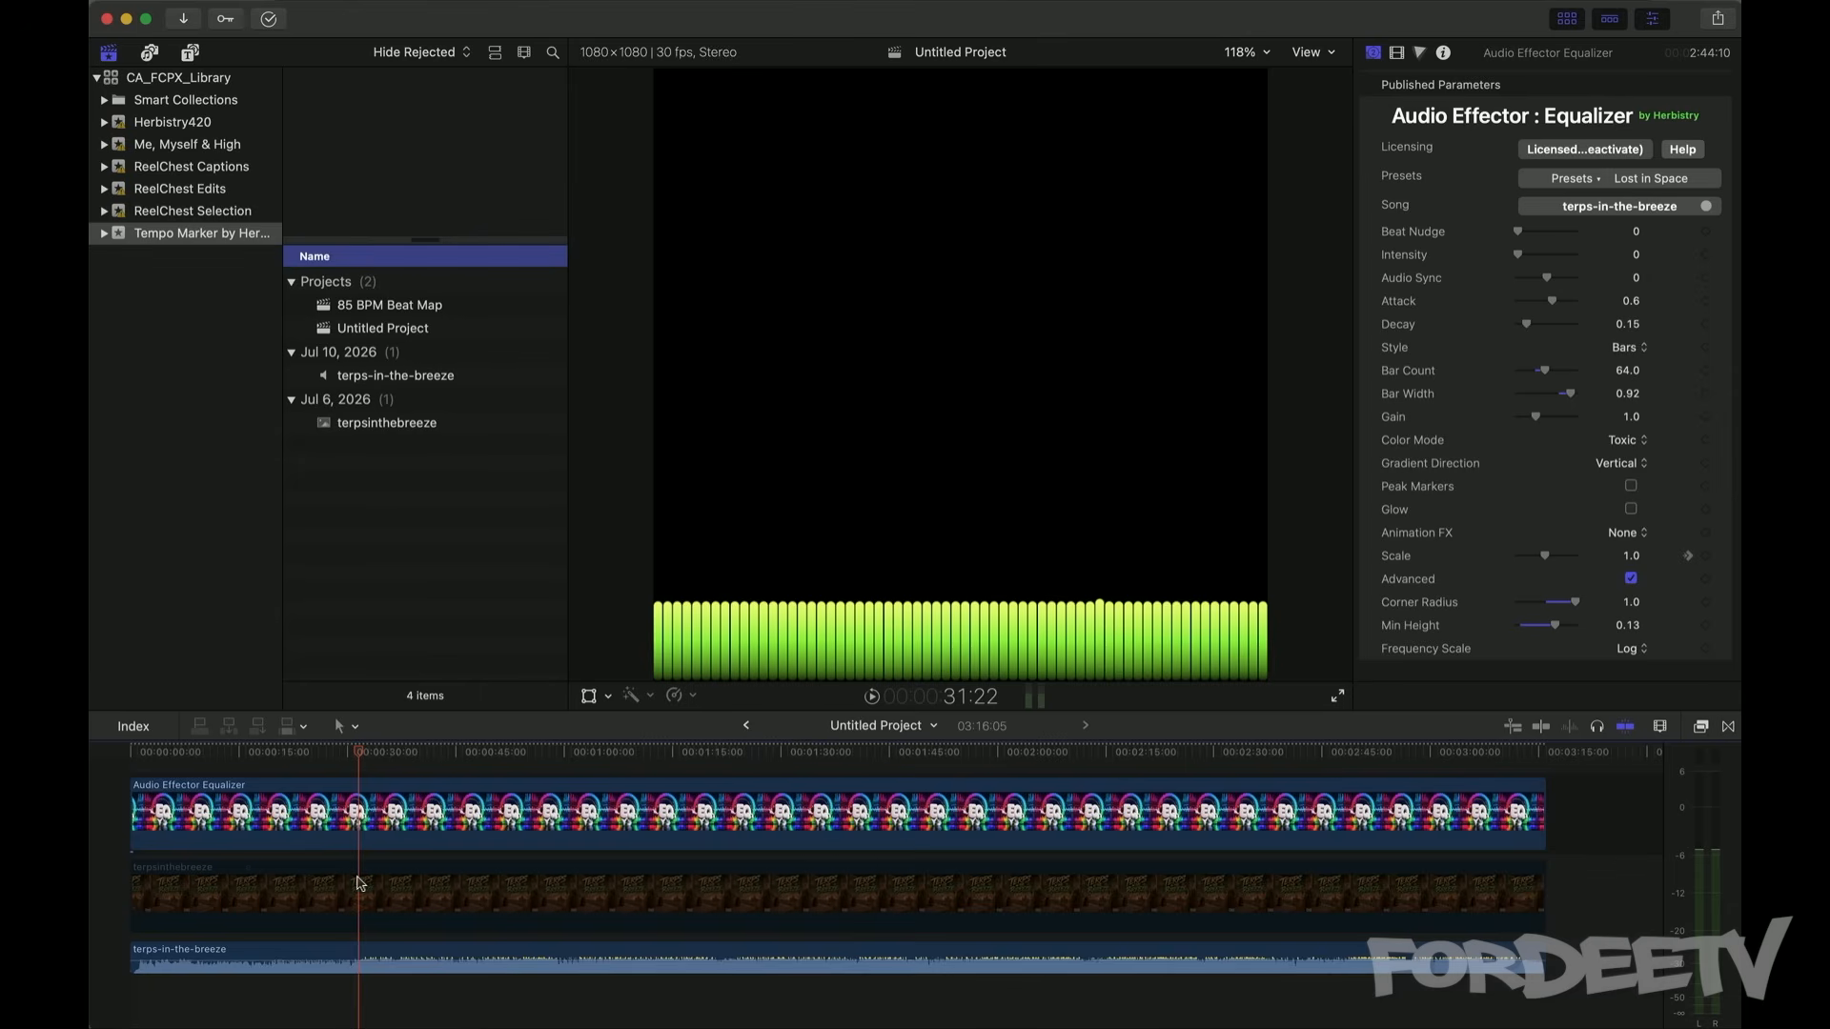
Step: Cut all the timeline clips at 31:22 and delete the section before the cut
key("b")
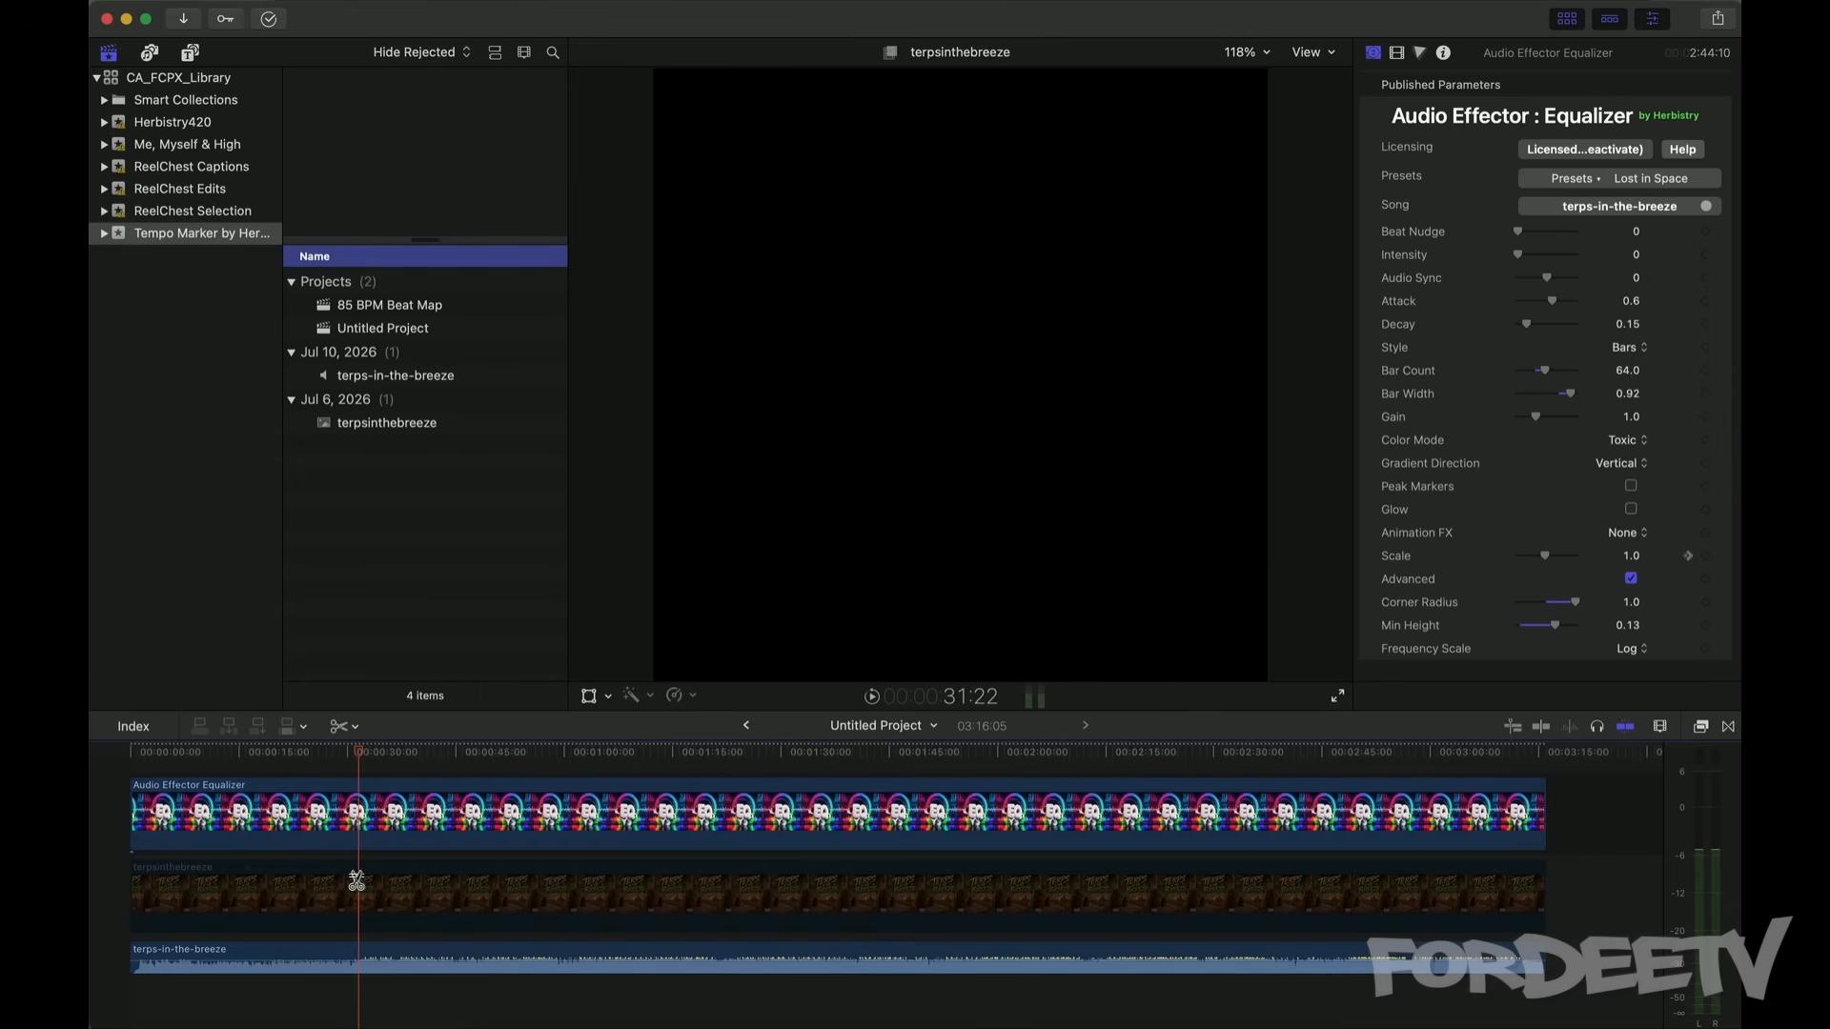
left_click(357, 881, "shift")
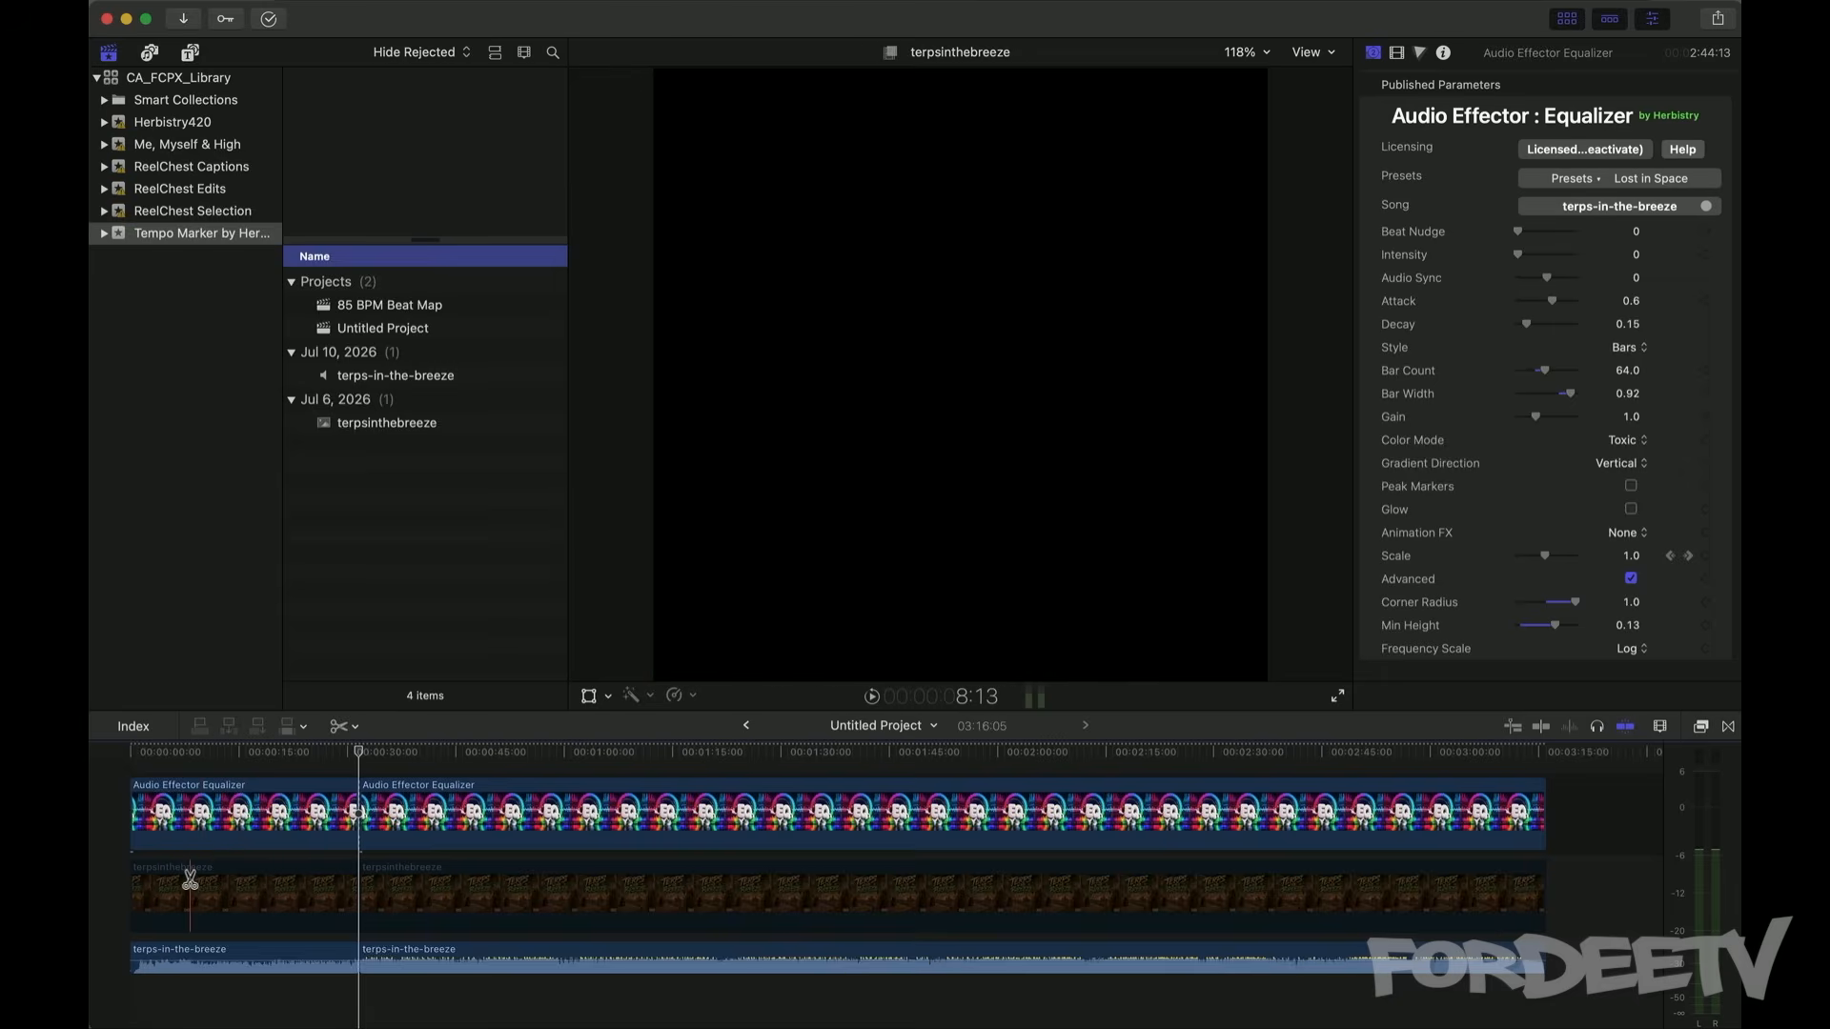
key("a")
left_click_drag(247, 996, 250, 818)
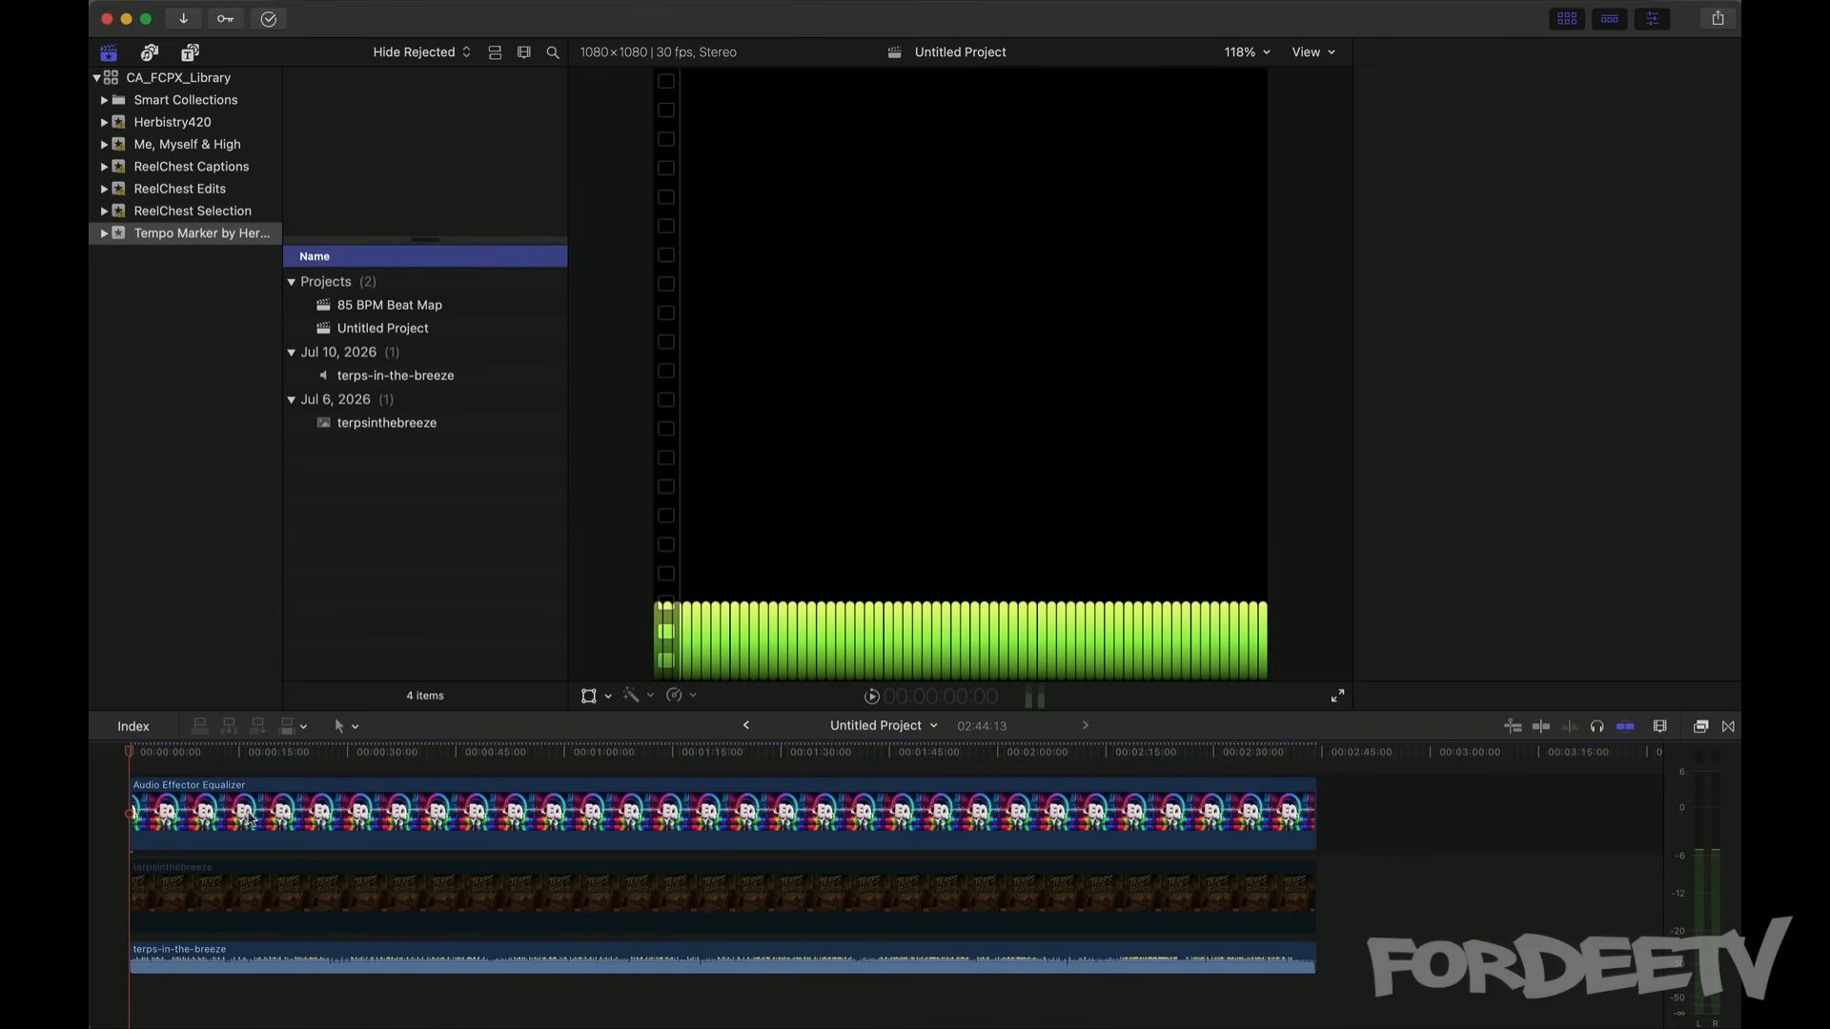
key("BackSpace")
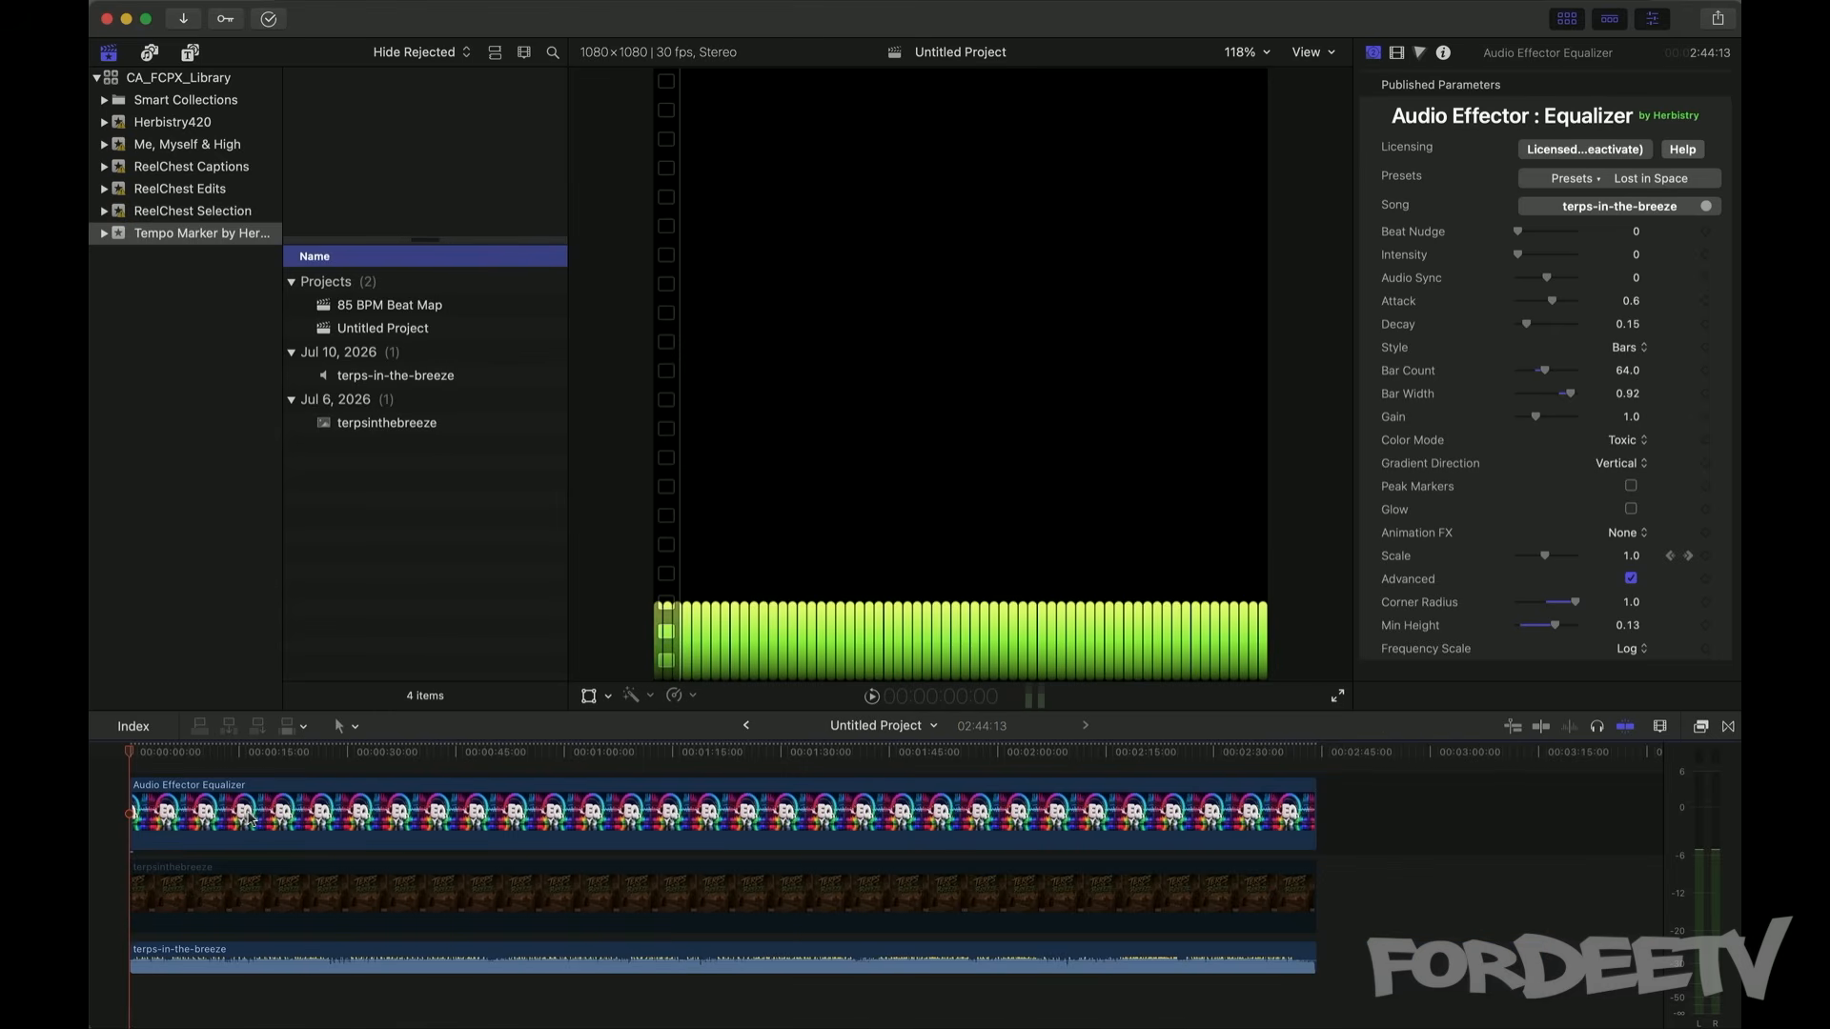
Step: Preview the trimmed song from the start and set the equalizer's Audio Sync to 31.7
key("space")
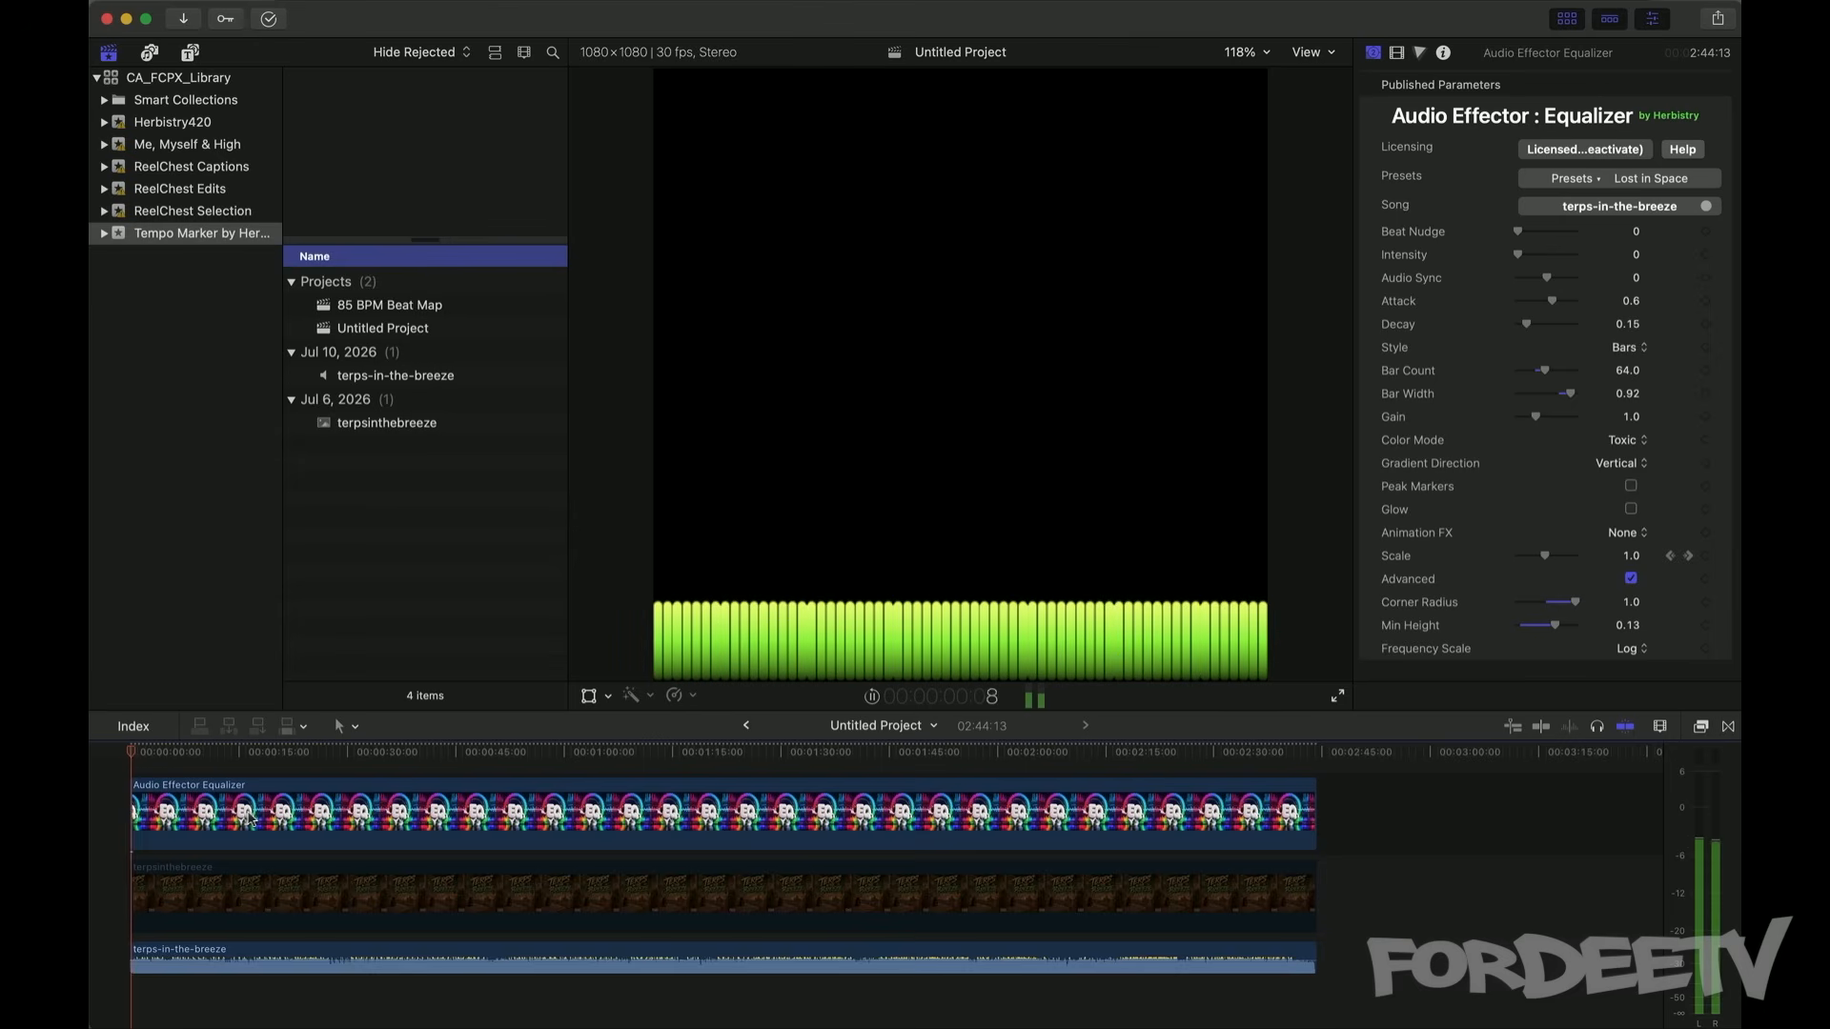
key("space")
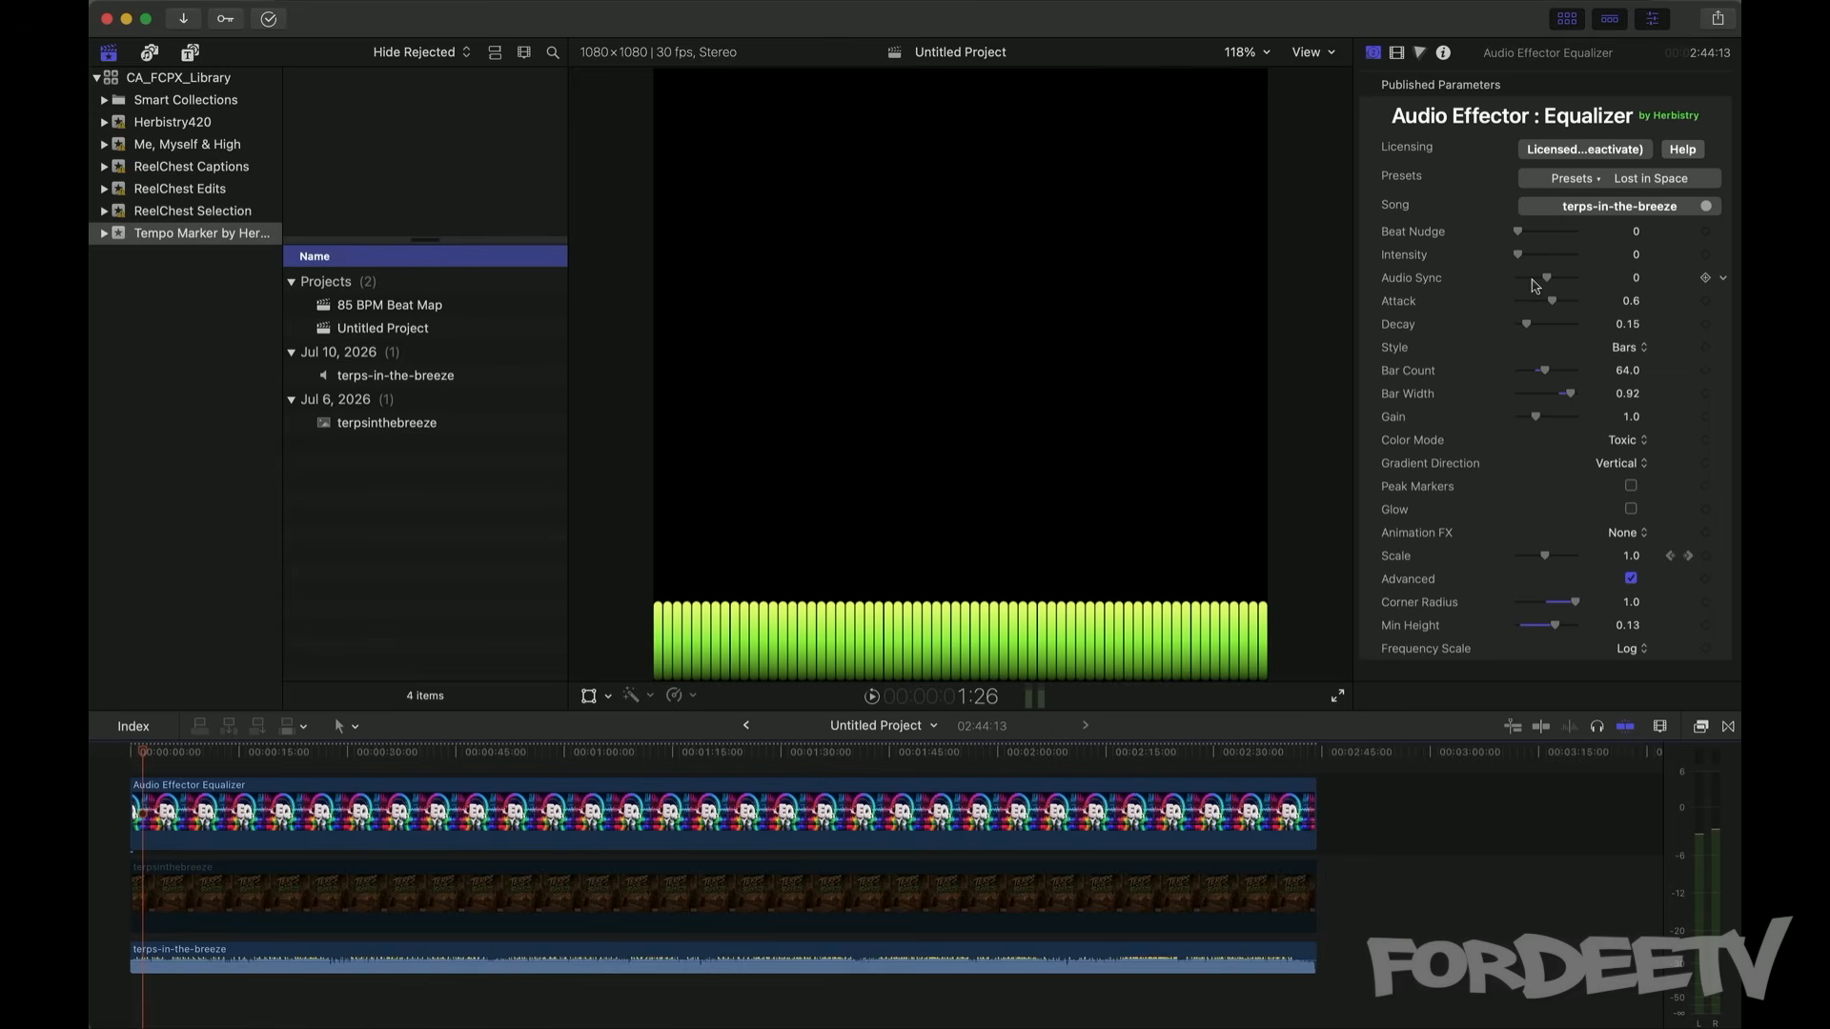
left_click(1635, 278)
type("31.")
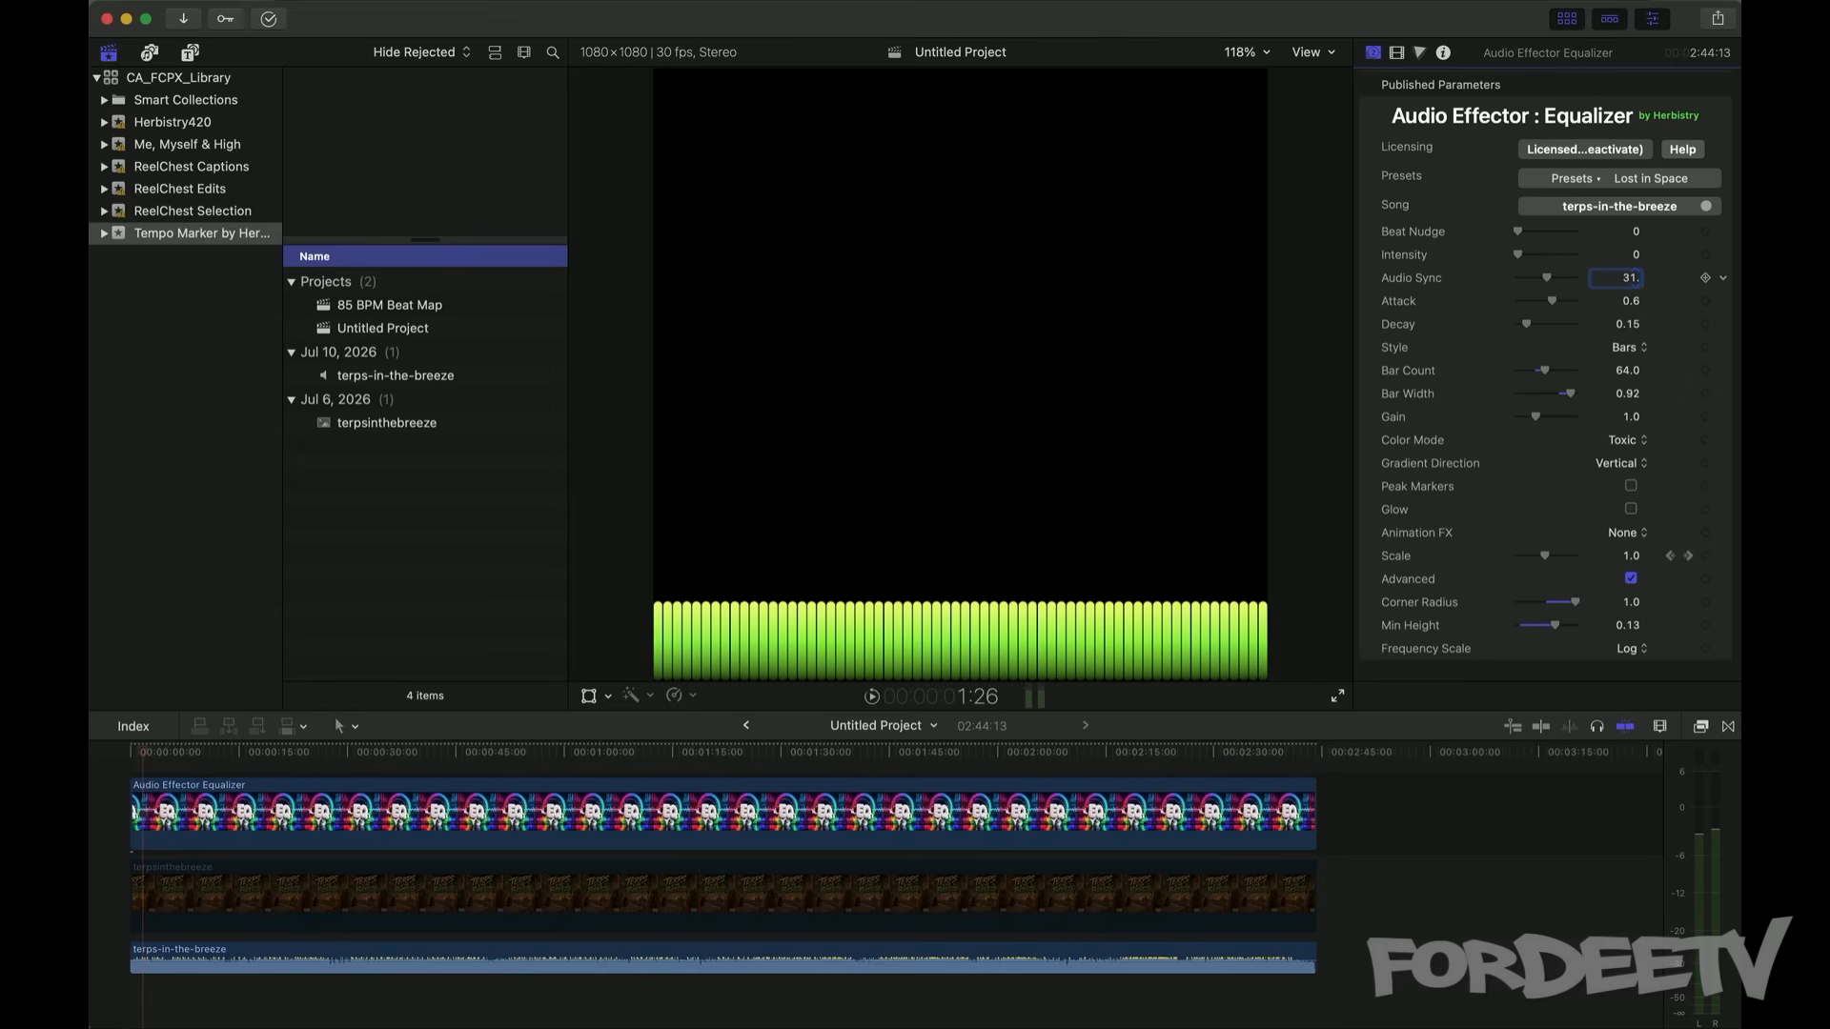
type("7")
key("Return")
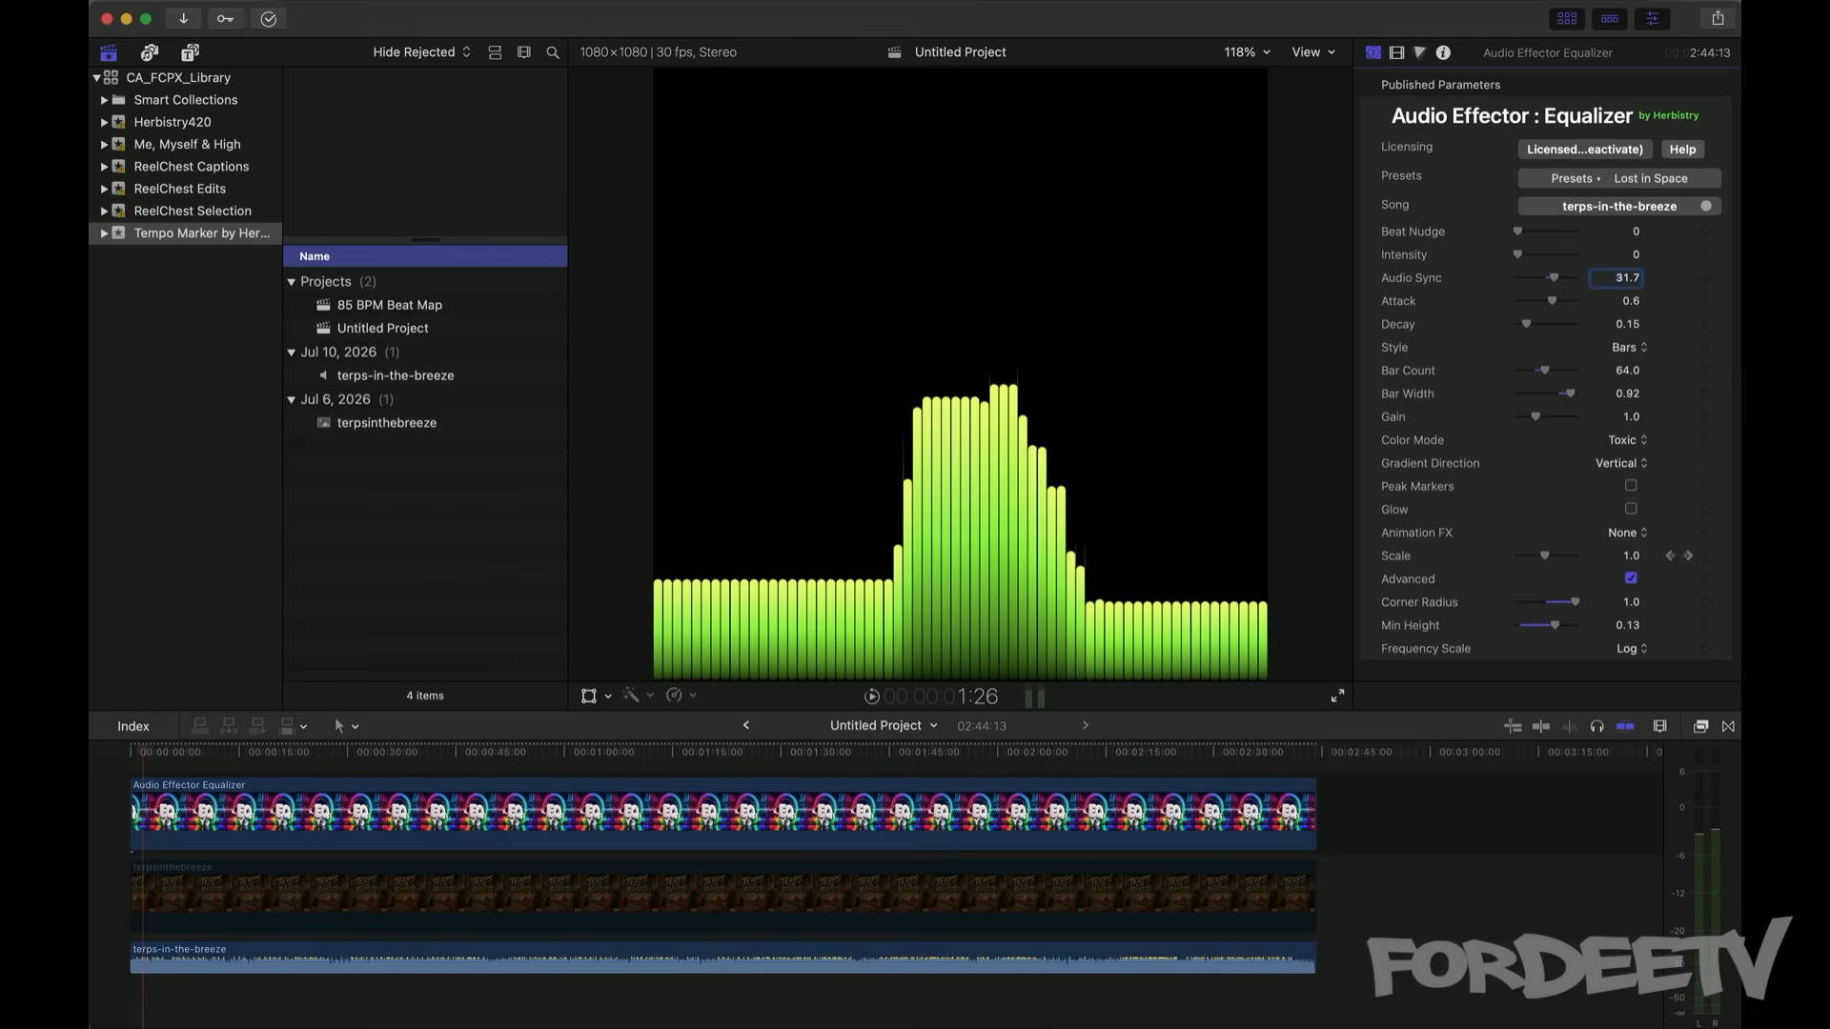
Step: Play the trimmed song from the start of the timeline to check the equalizer's new sync offset
key("Home")
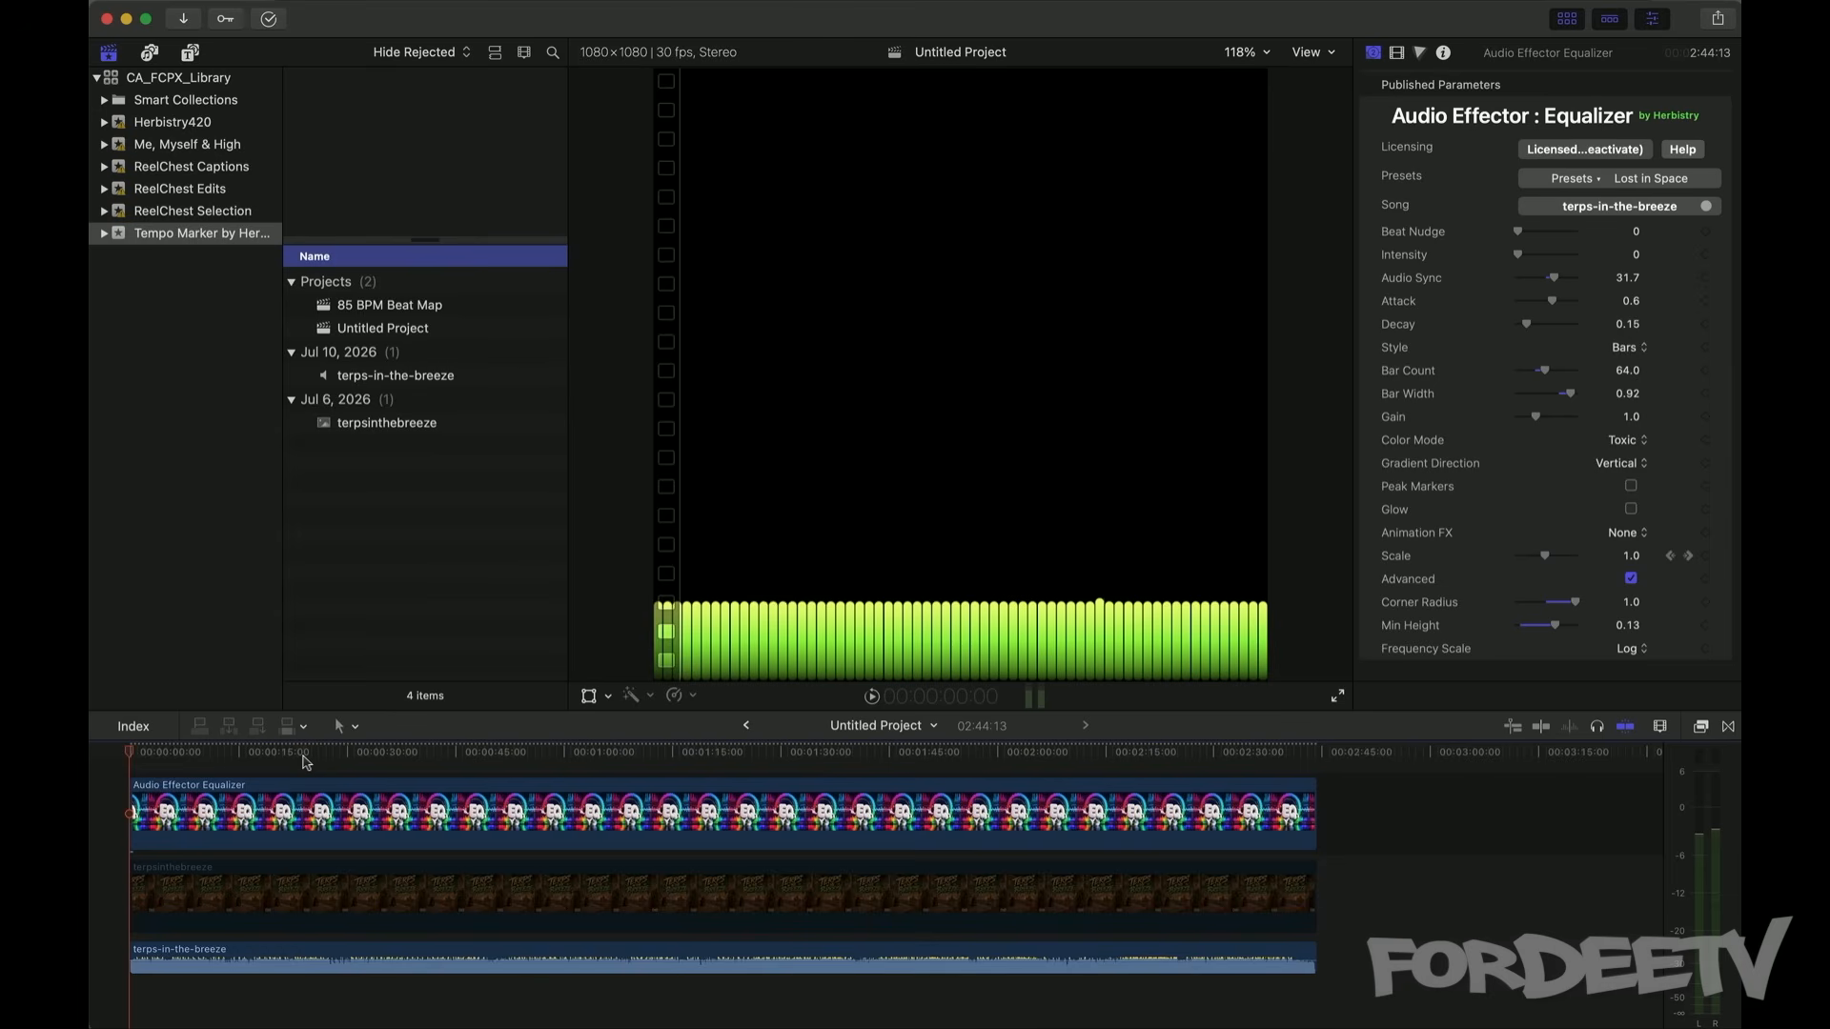
key("space")
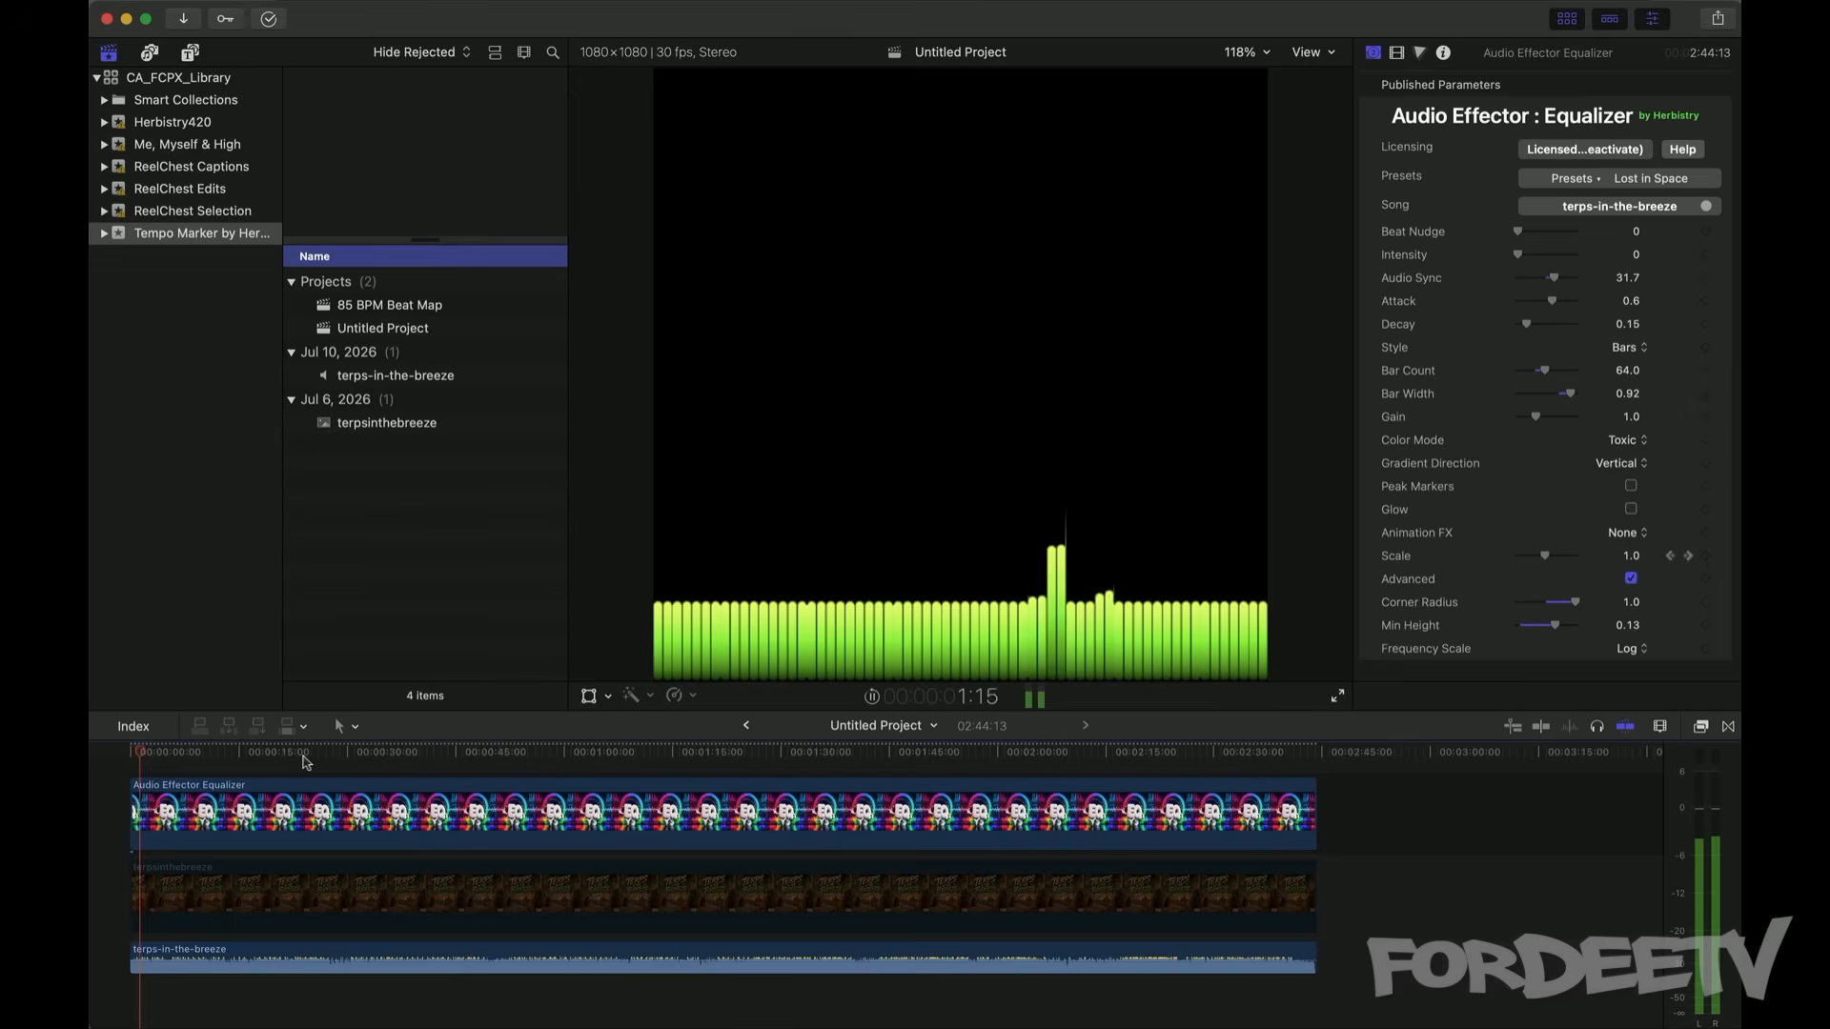
key("space")
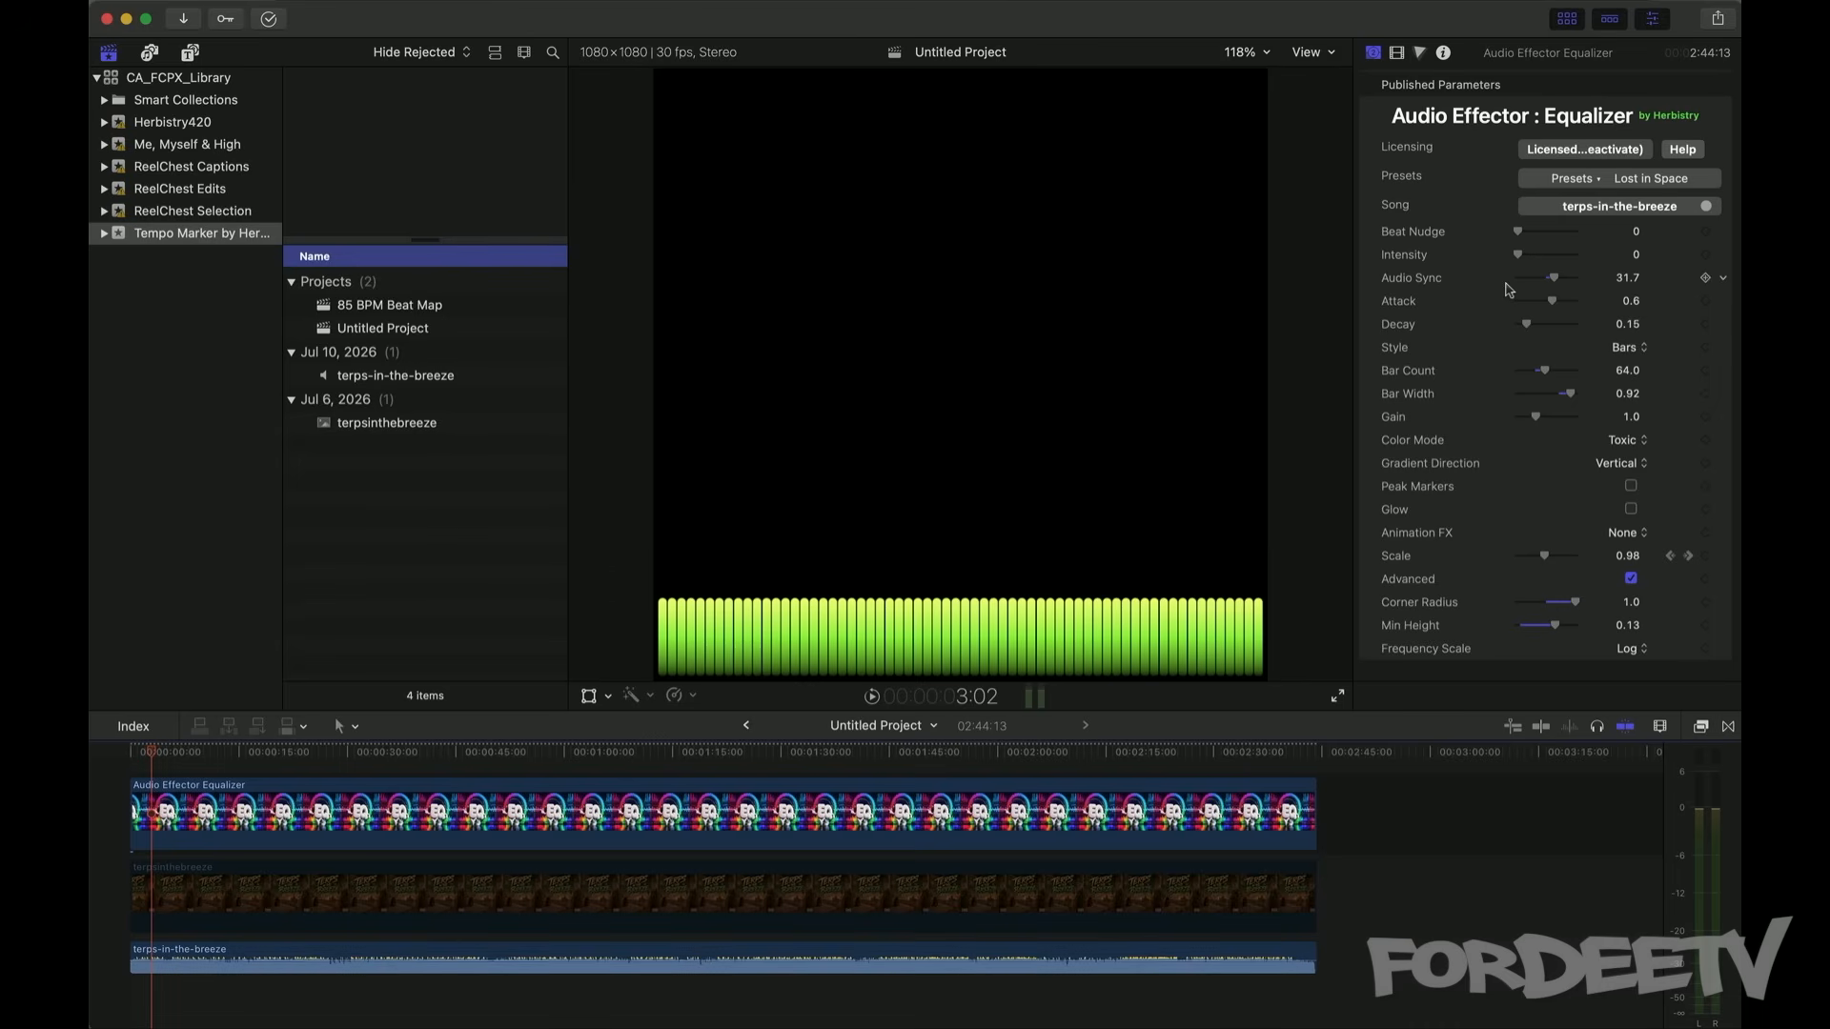
Step: Set the equalizer's Beat Nudge to 0.5 and preview it with the song for a couple of seconds
left_click(1636, 234)
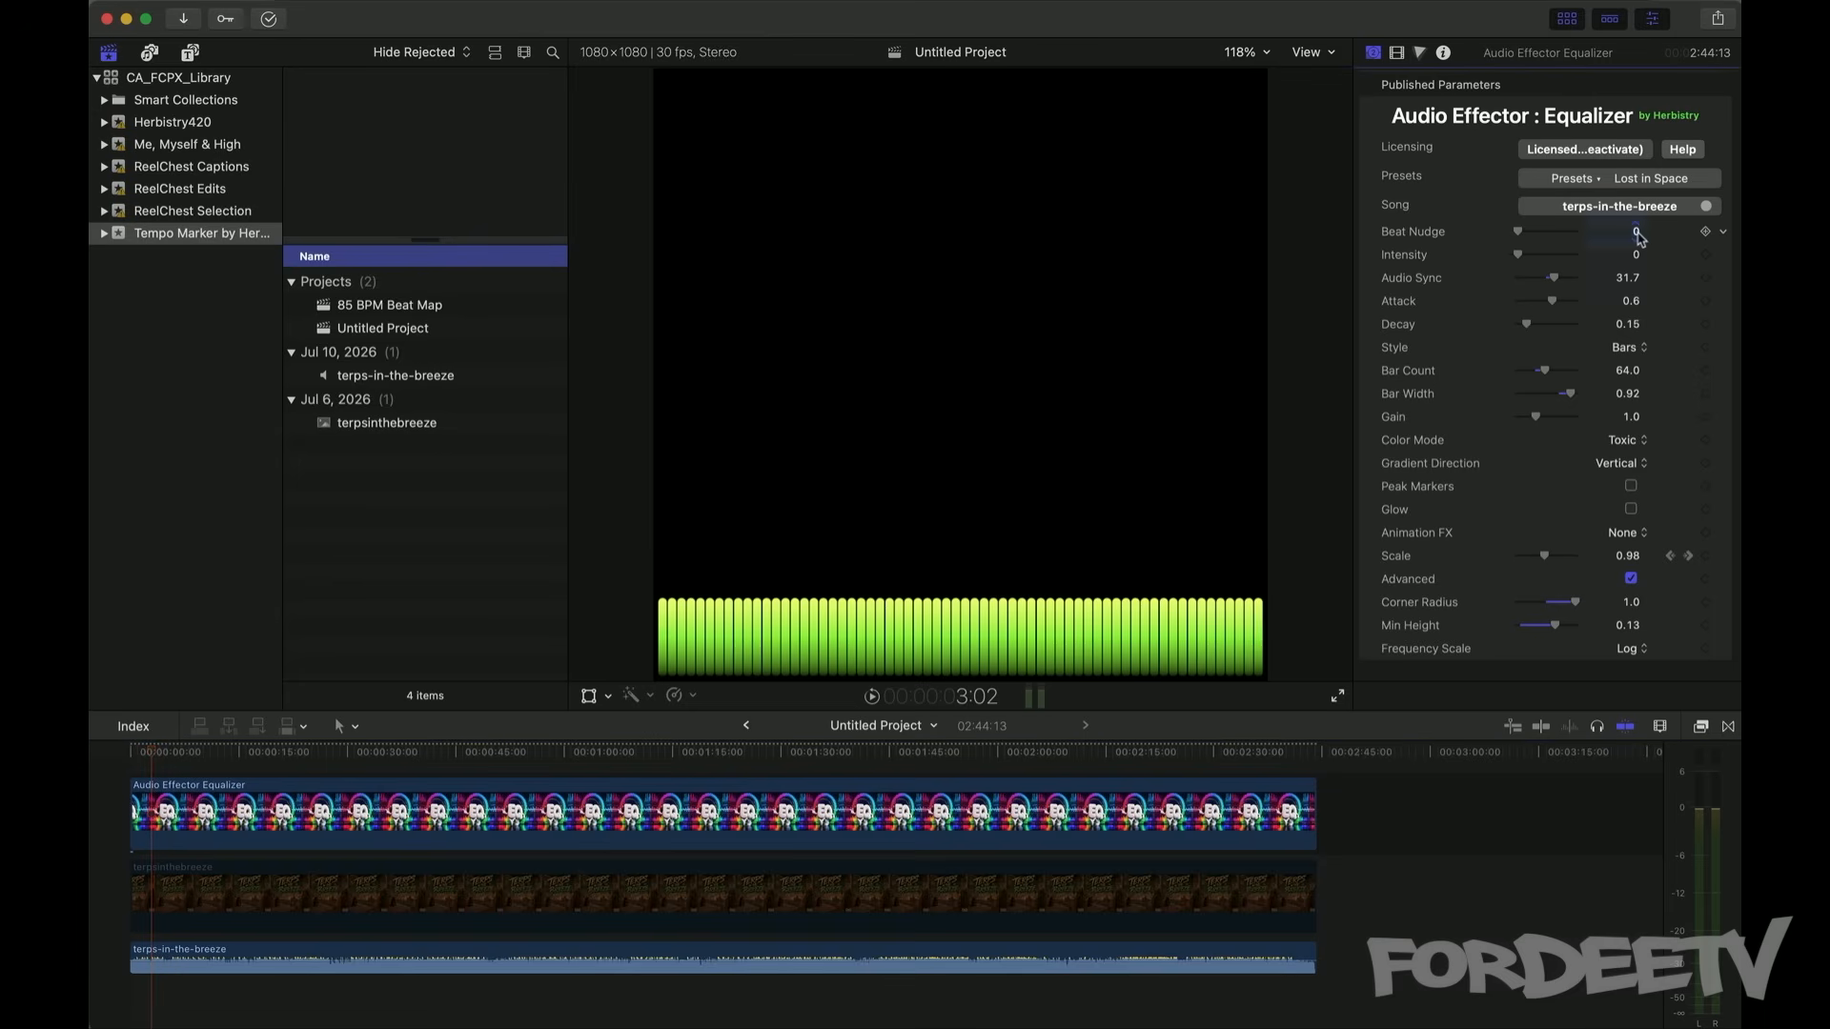
key("BackSpace")
type(".5")
key("Return")
key("space")
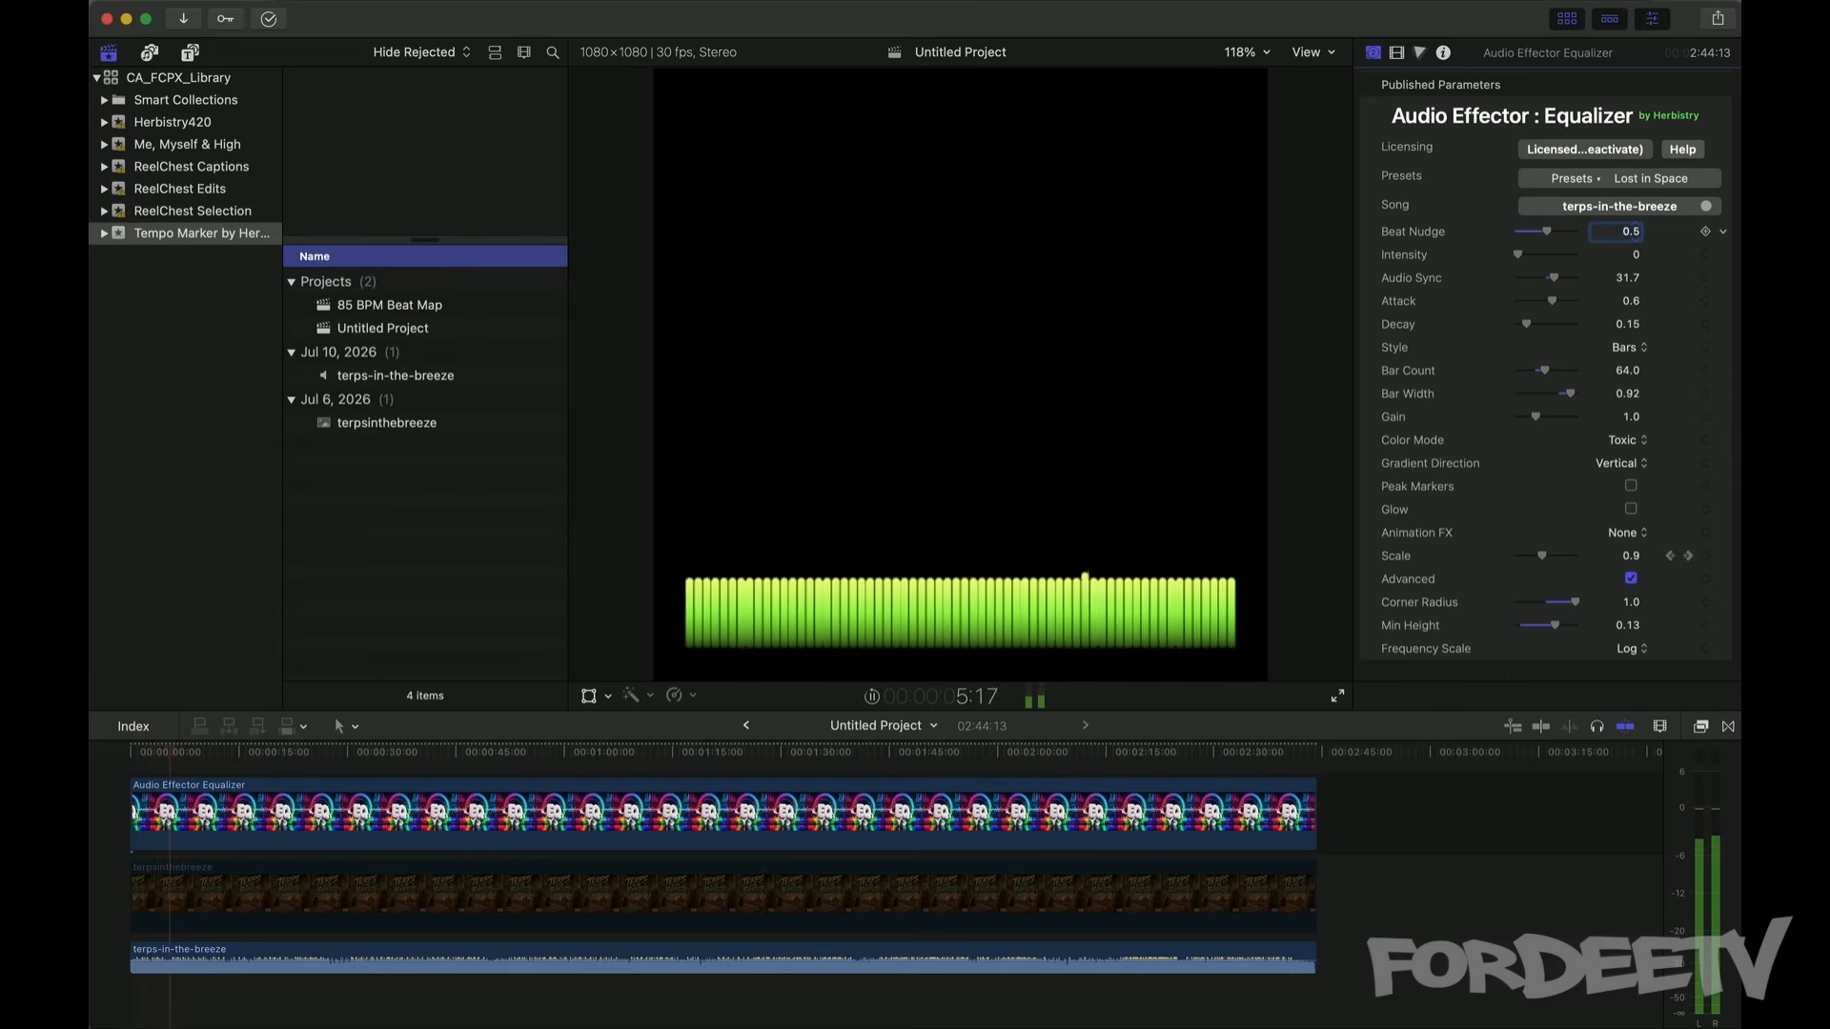
key("space")
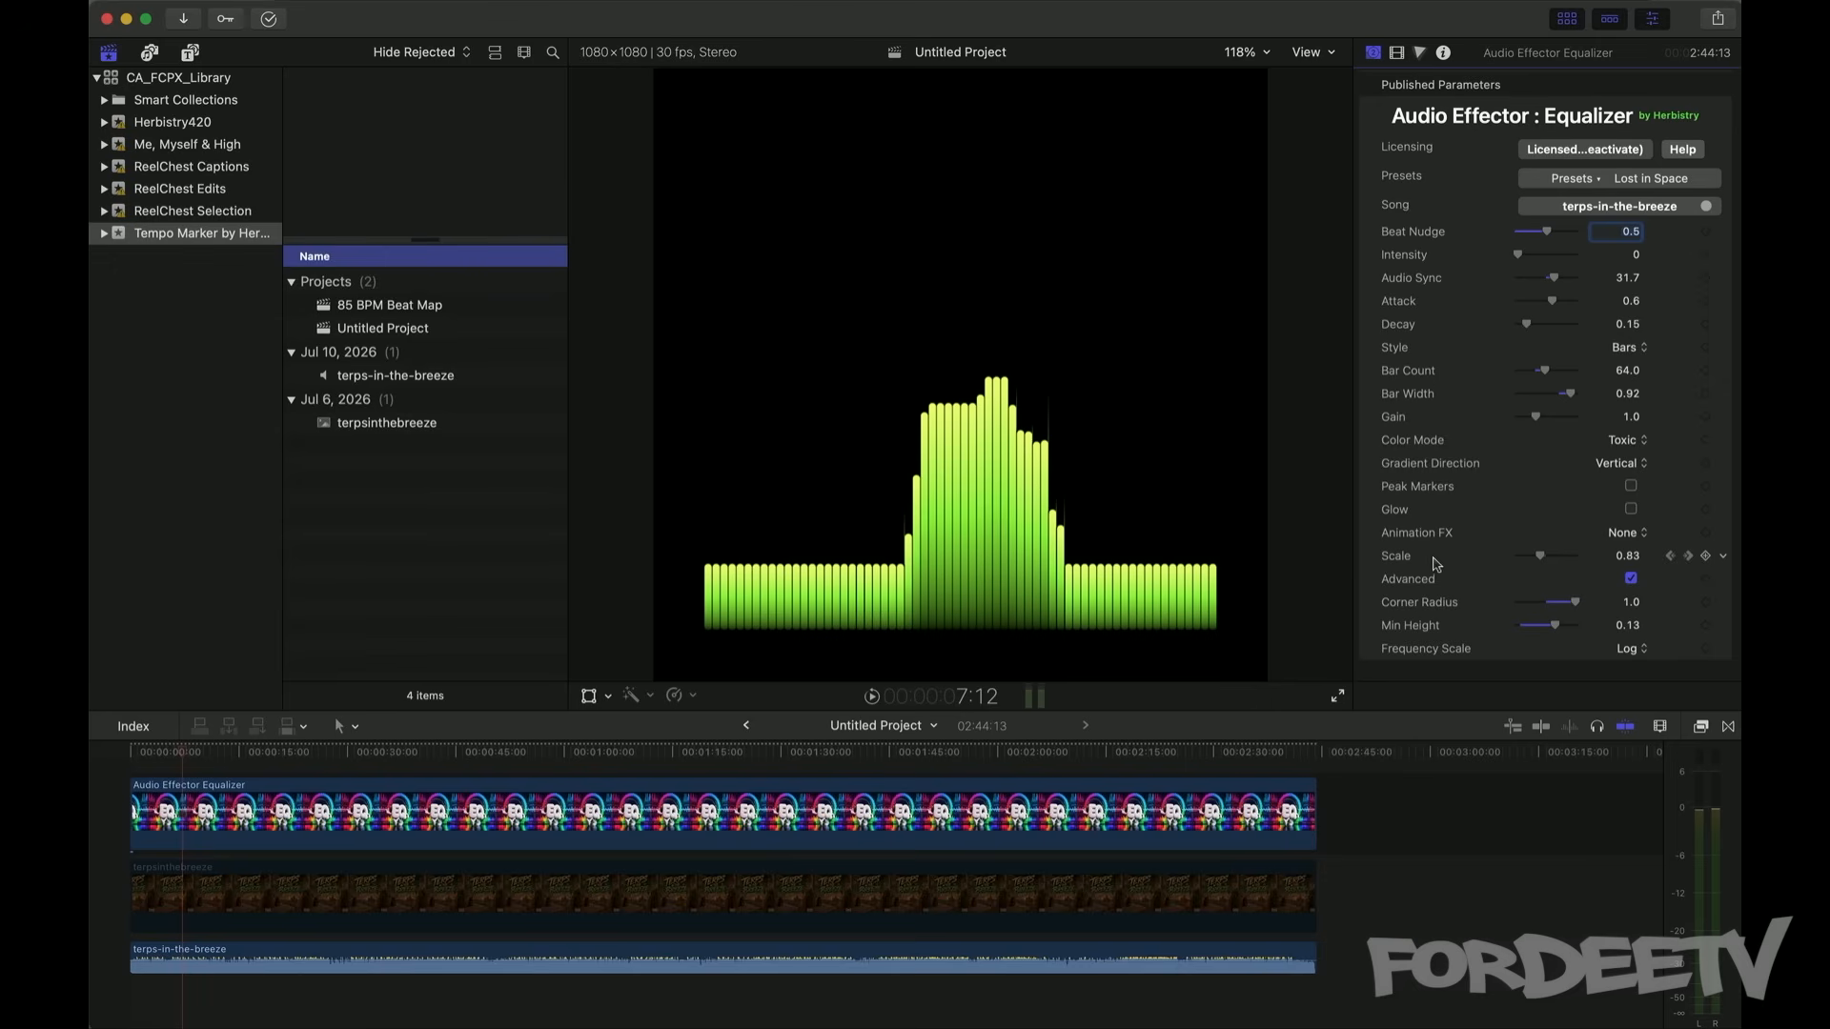
Step: Reset the equalizer's Scale parameter, lower its Min Height to 0, and play the song to preview the bars
left_click(1723, 558)
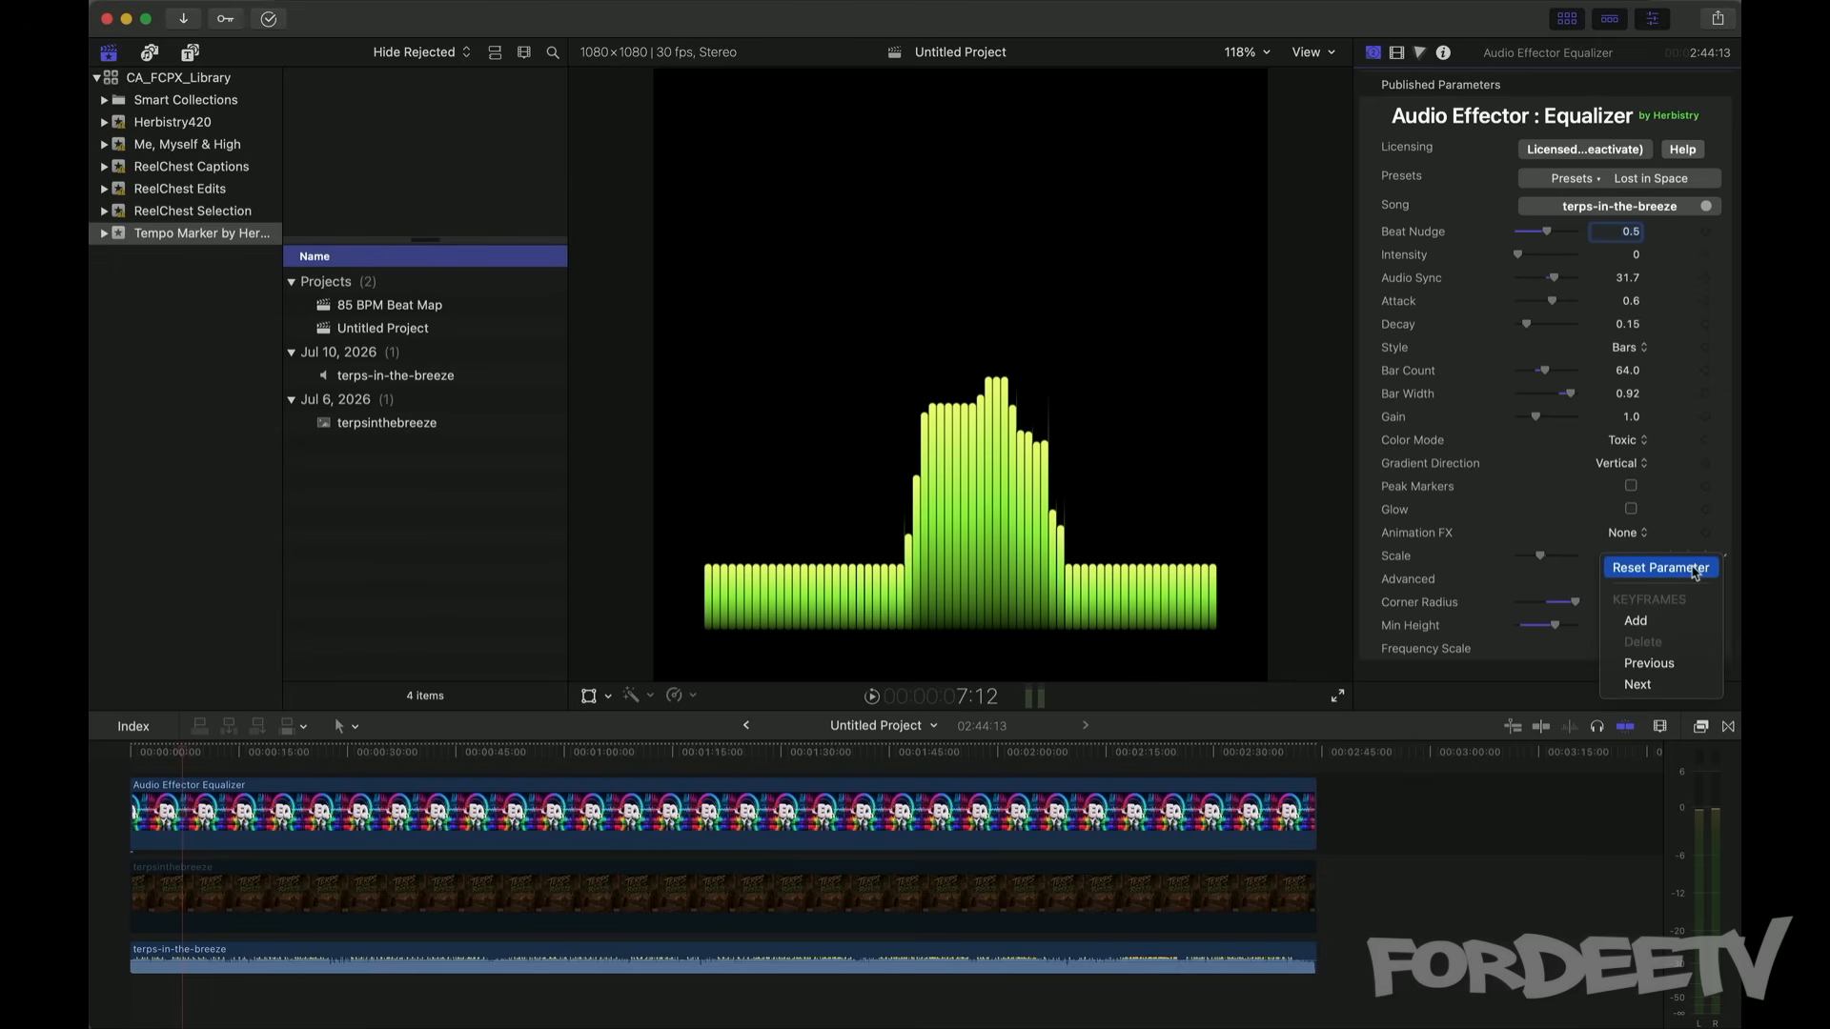
left_click(1694, 569)
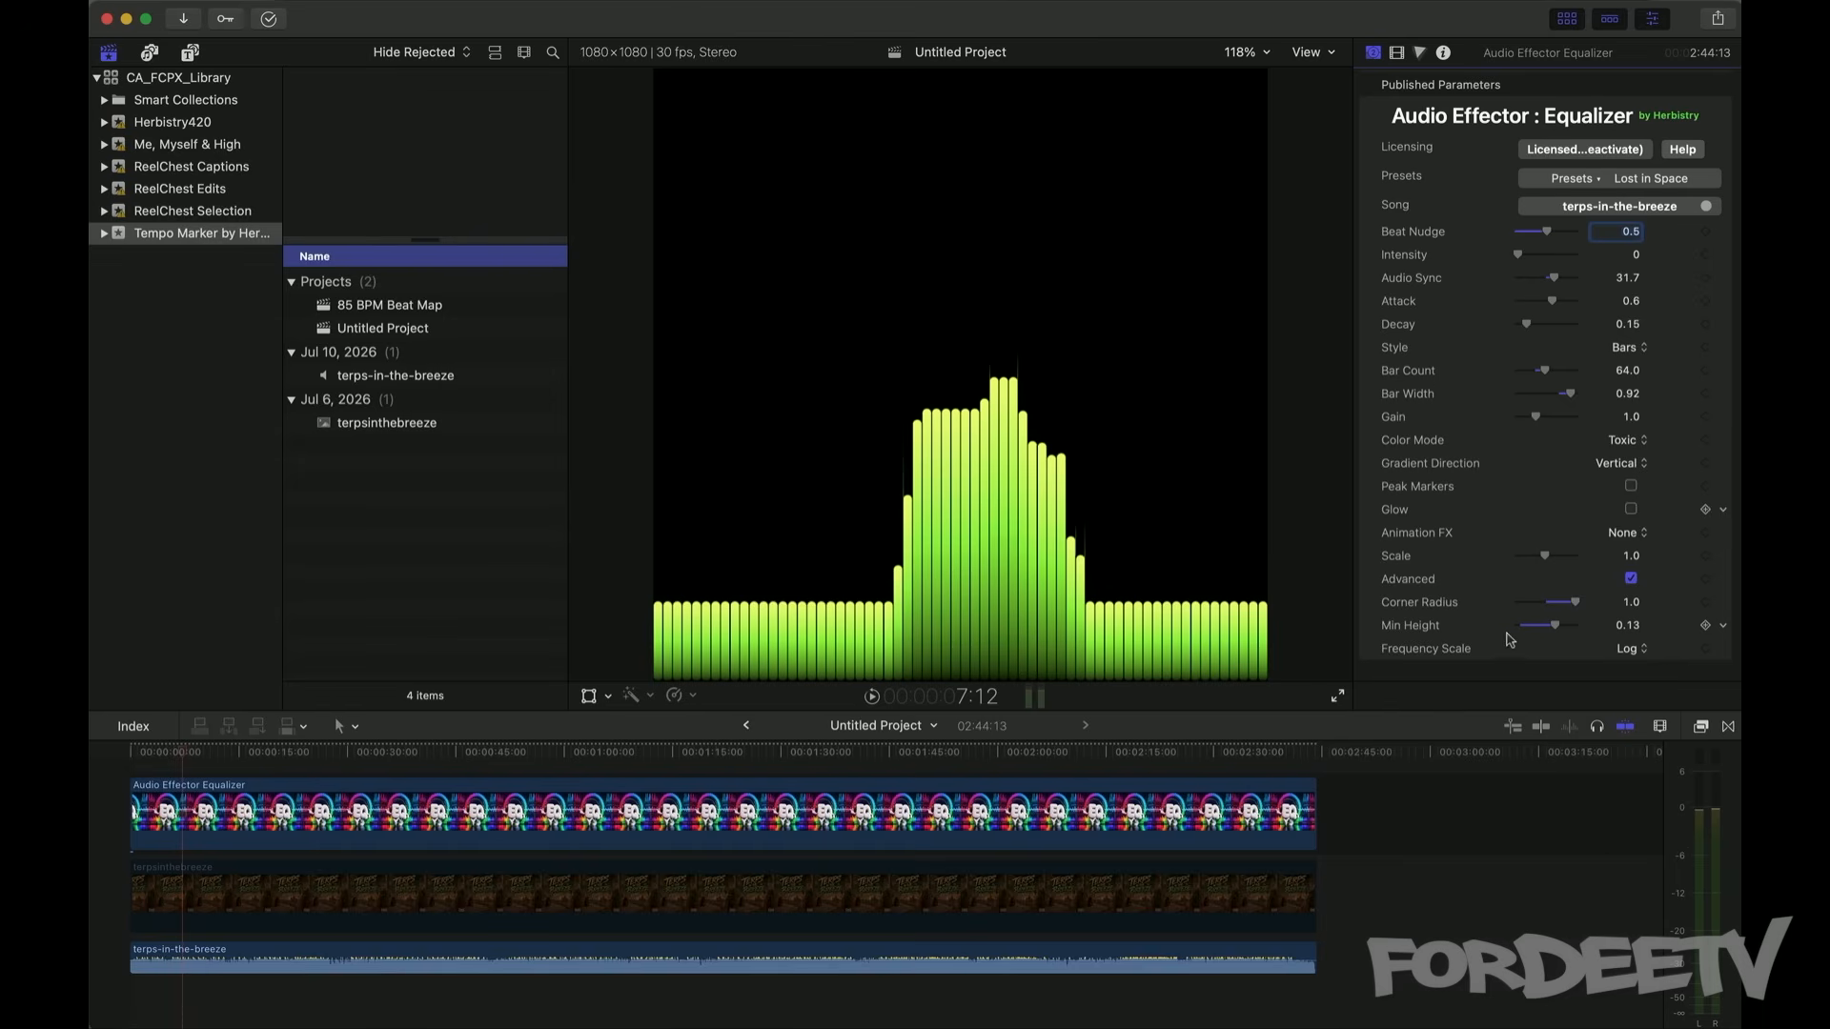
left_click_drag(1555, 626, 1506, 631)
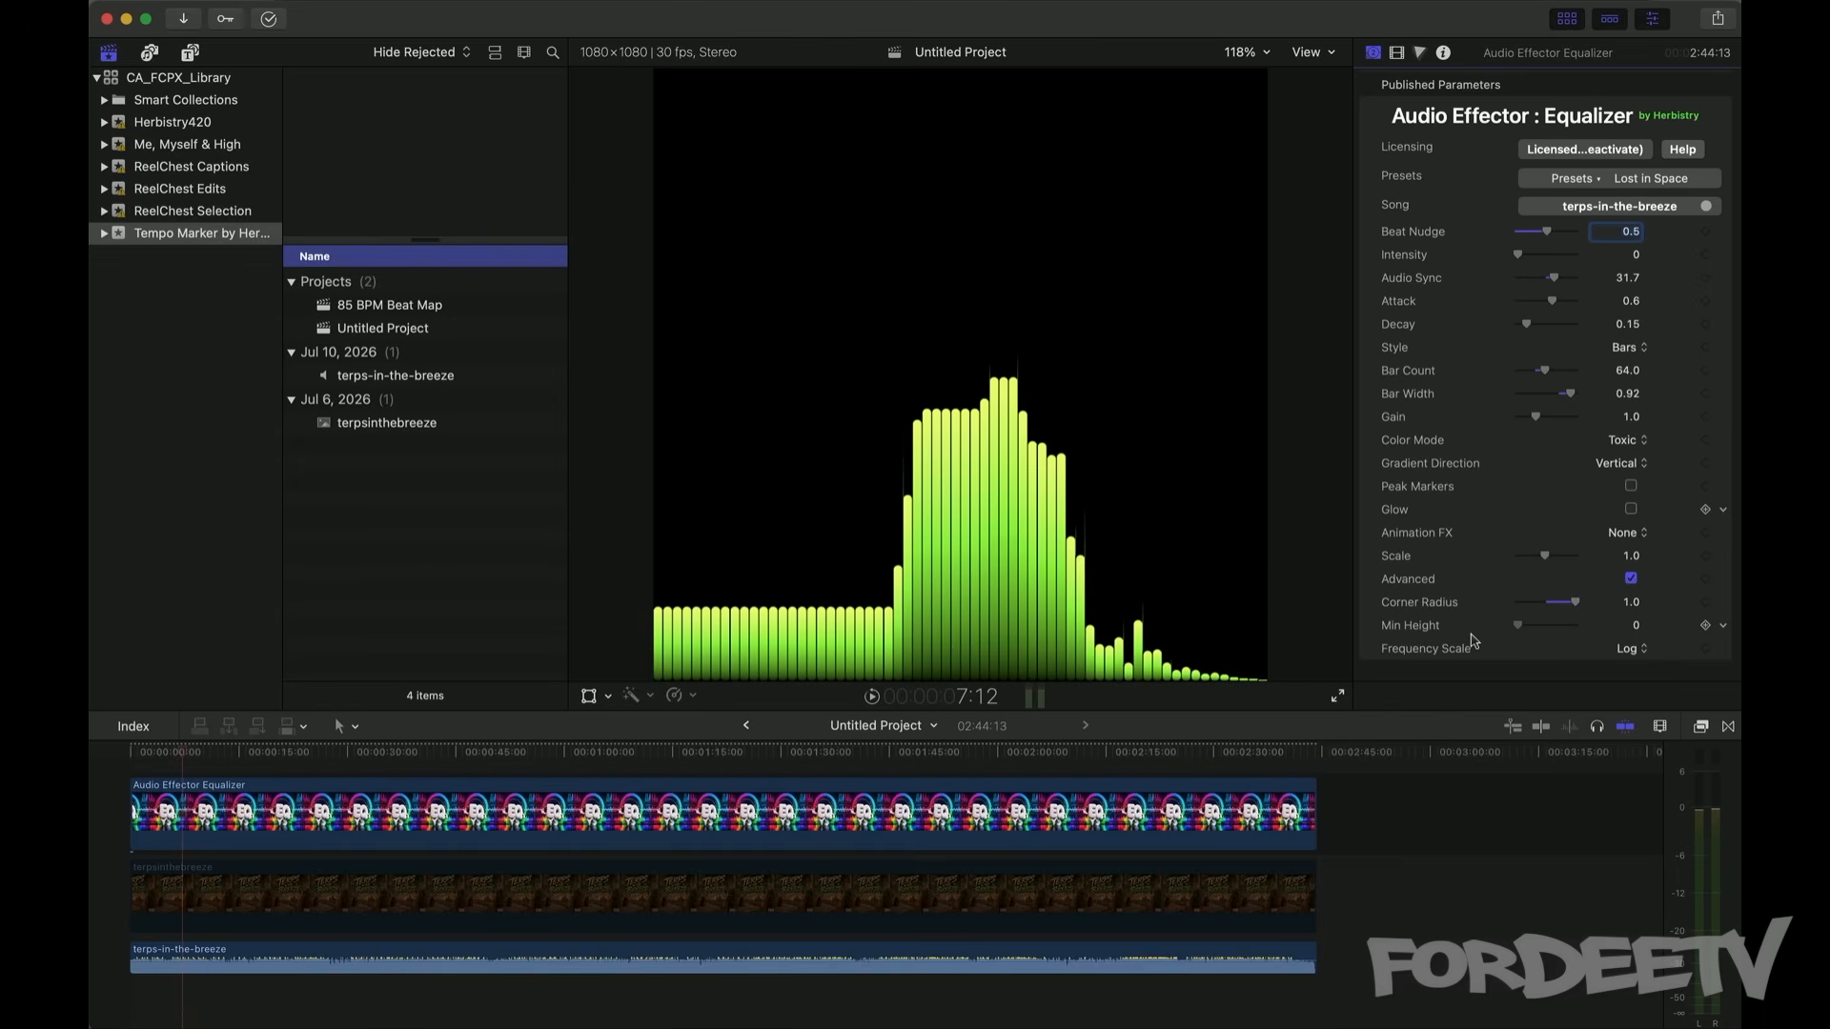
key("space")
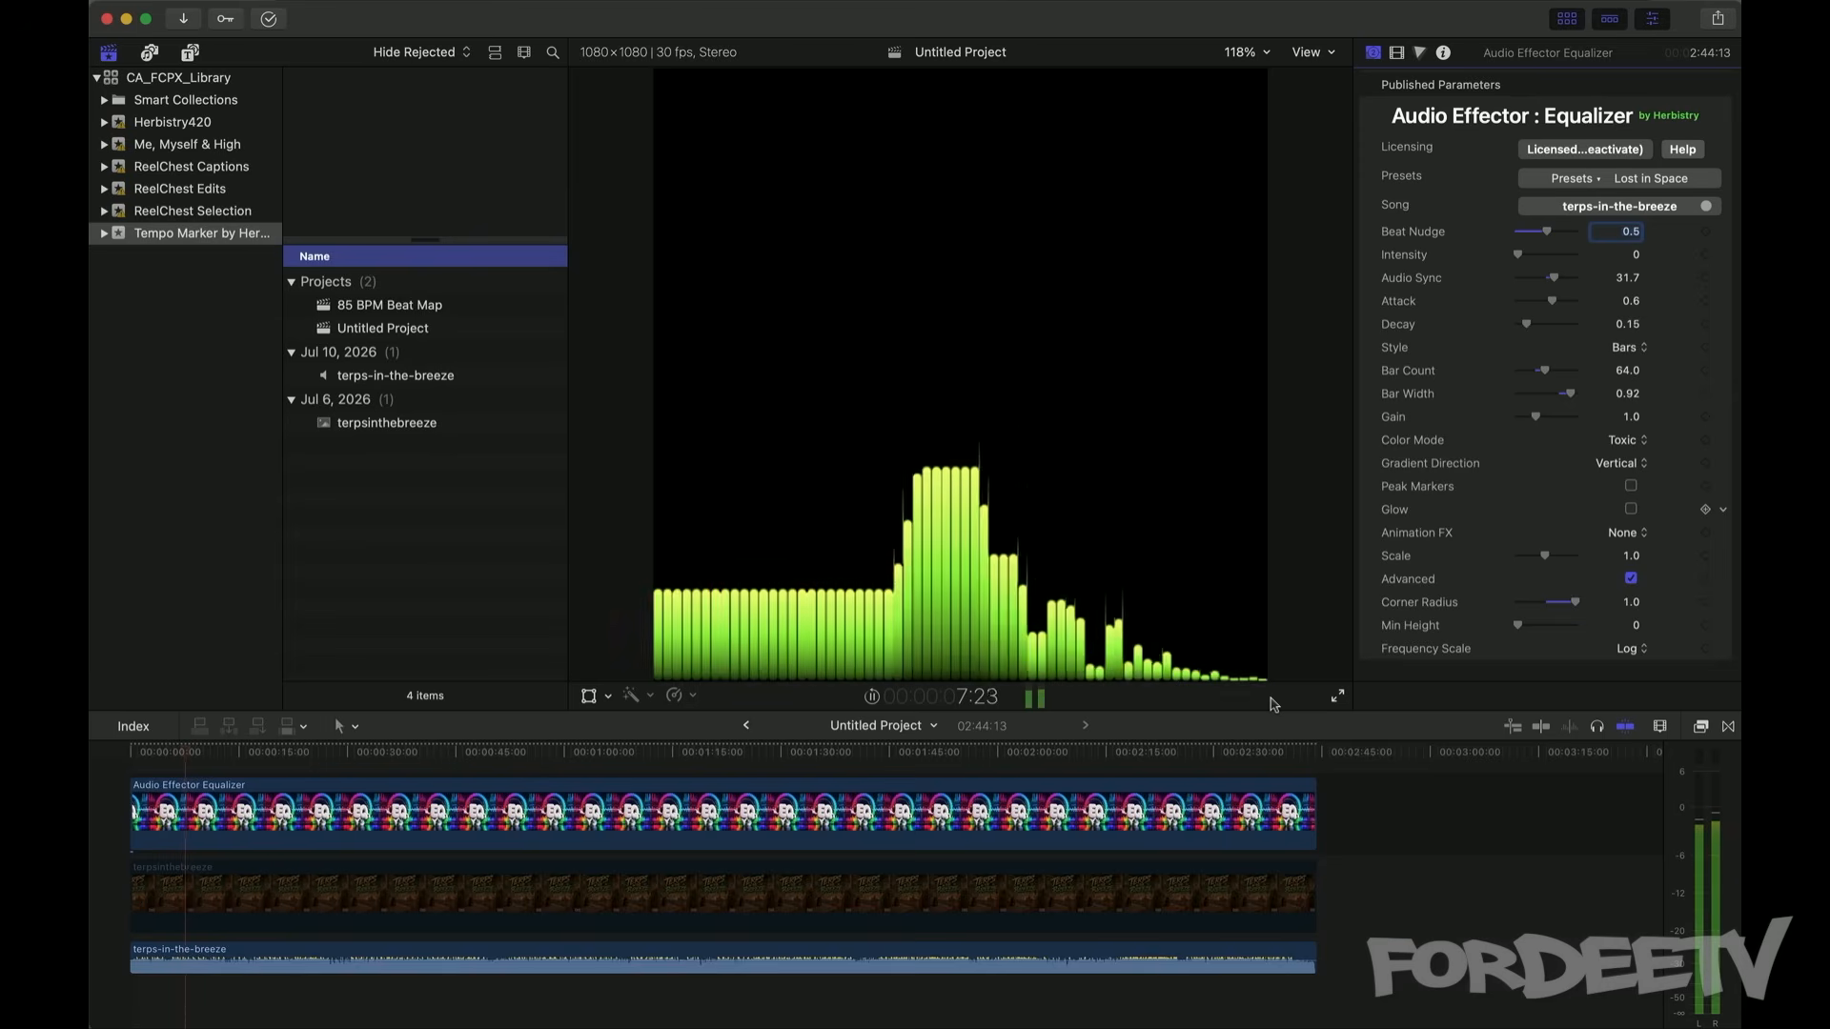